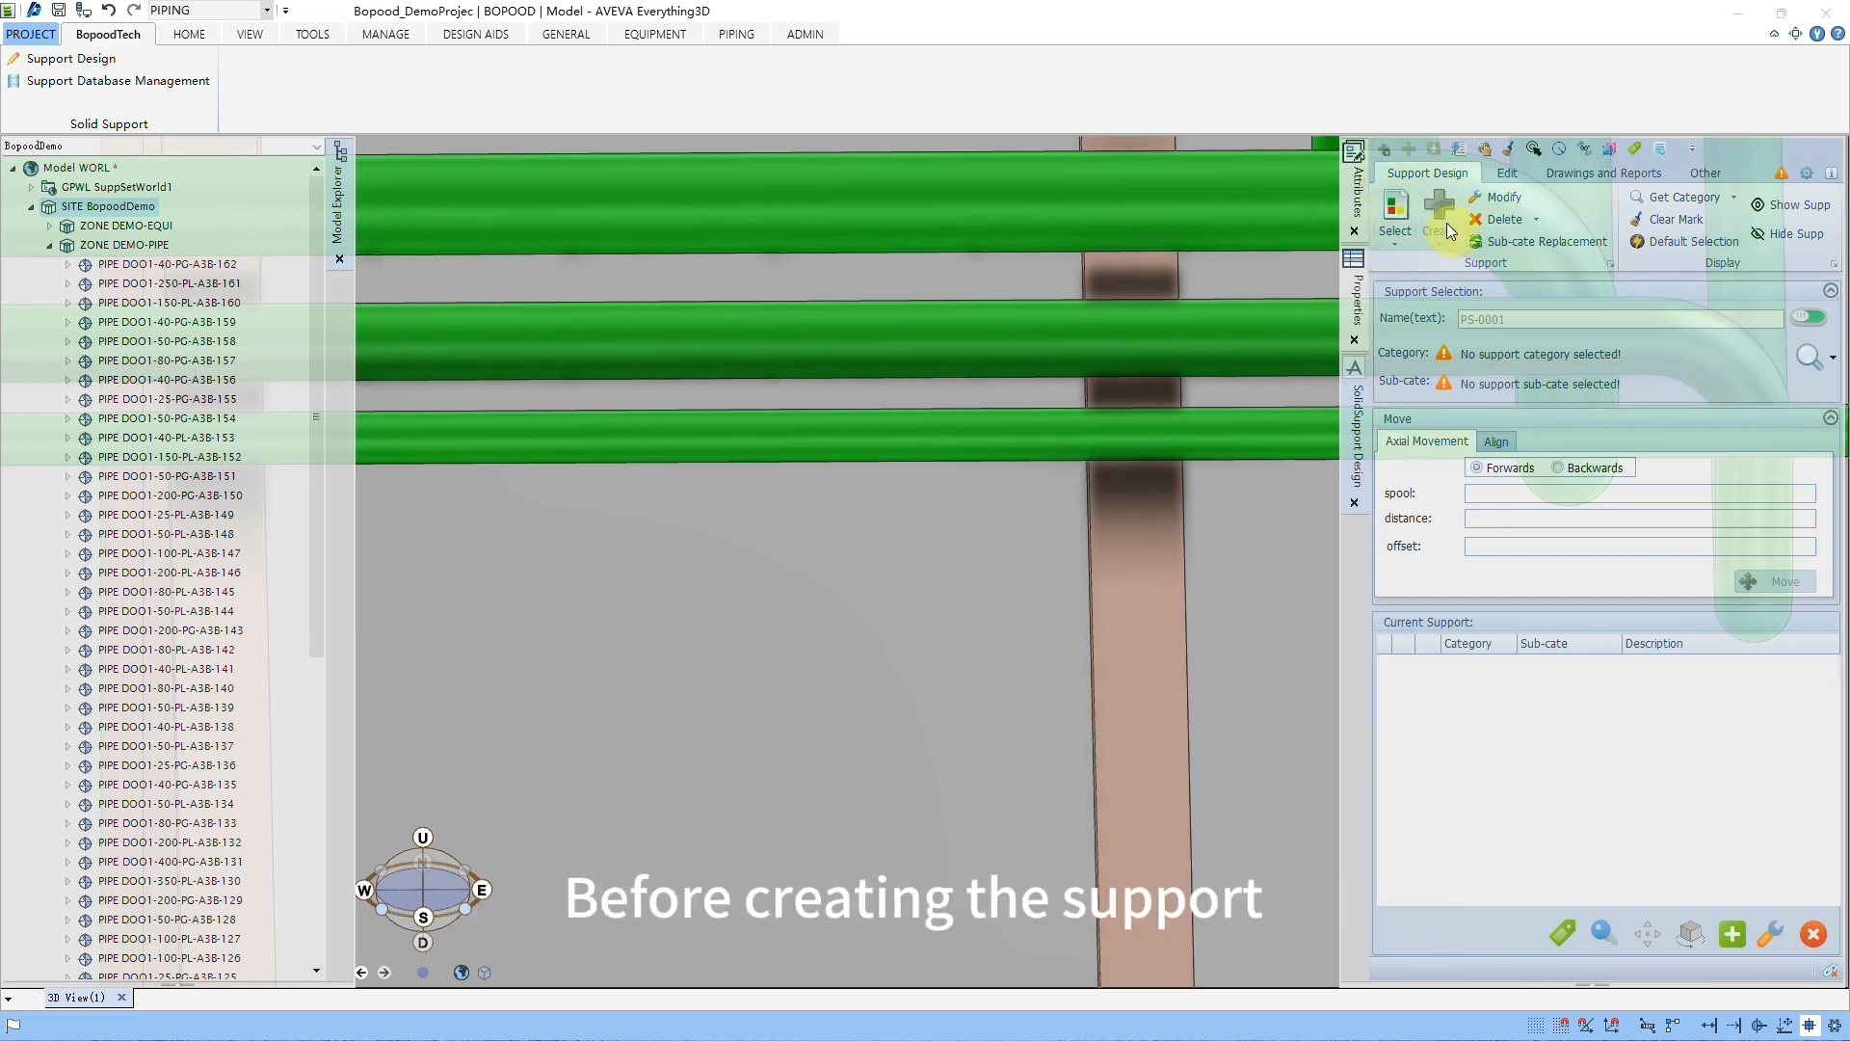
Step: Examine the BracketSupport types in the support database, including FPS-R and FPS-DW, and close it without choosing one
click(1396, 205)
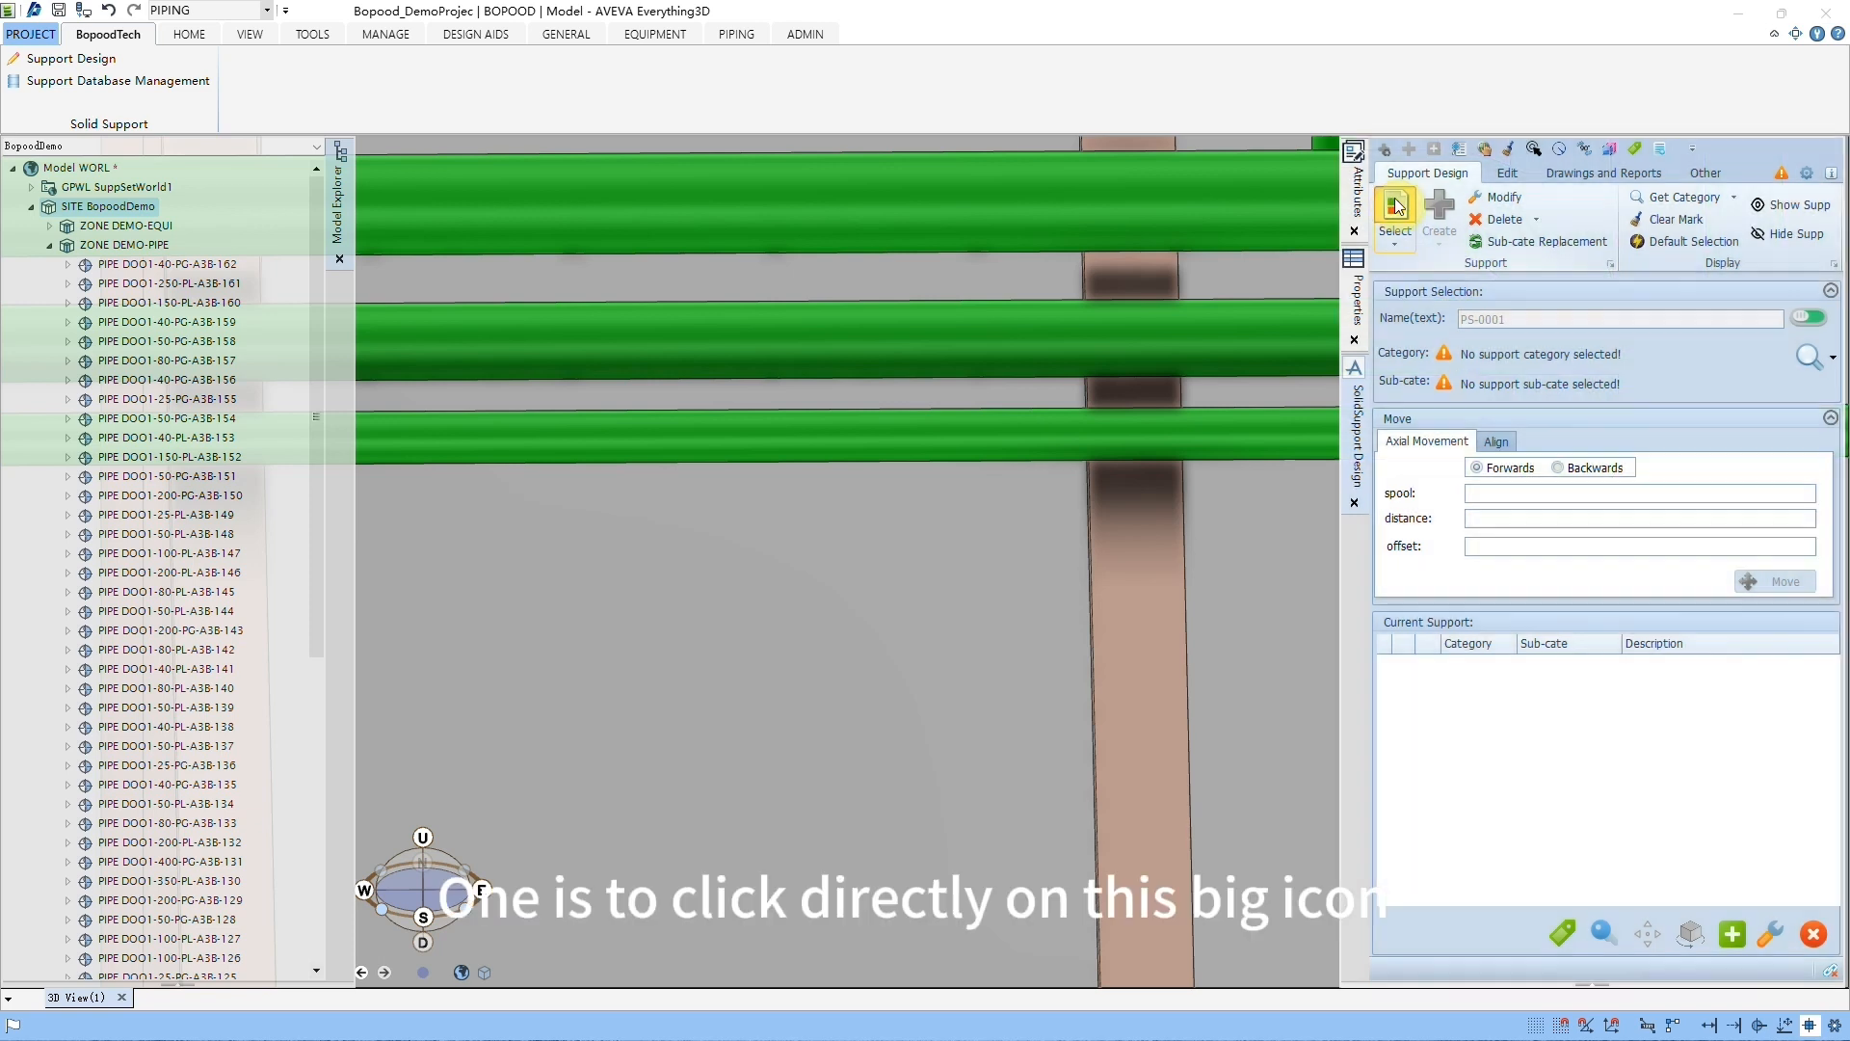
drag(1119, 290, 914, 210)
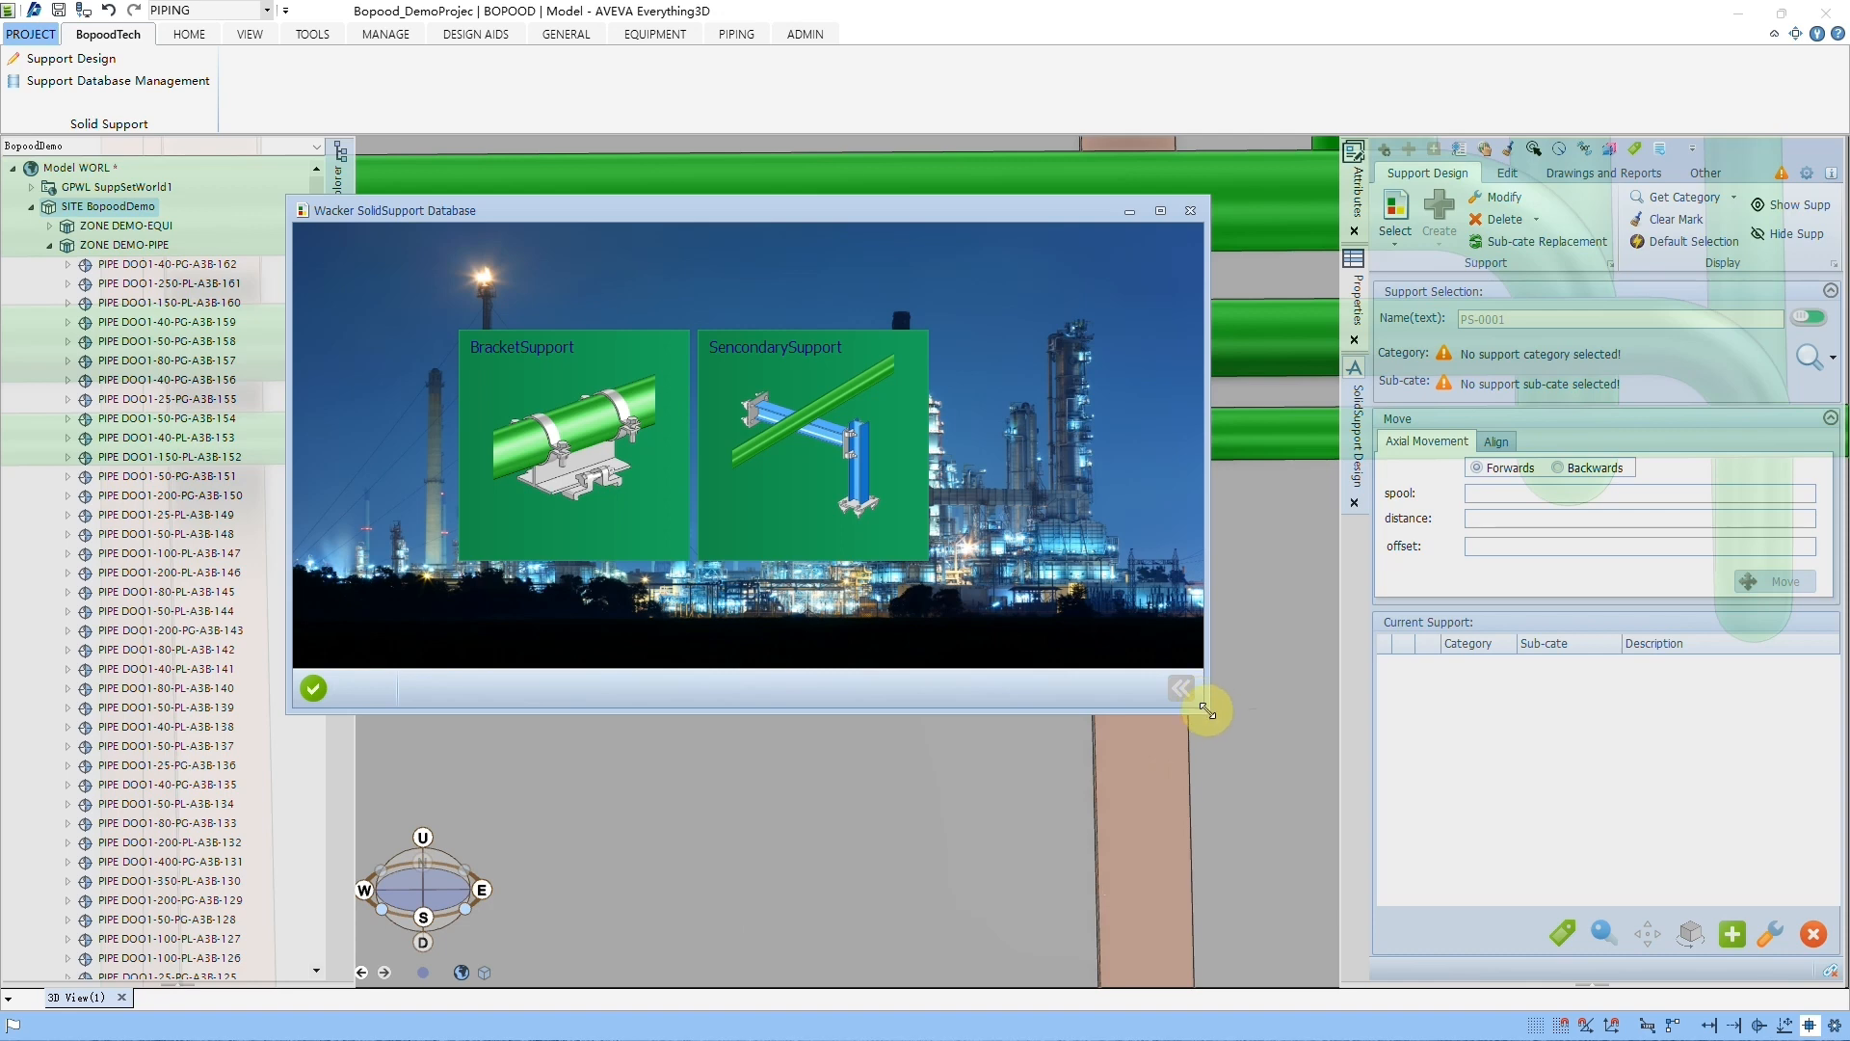
drag(1204, 702, 1147, 765)
click(744, 590)
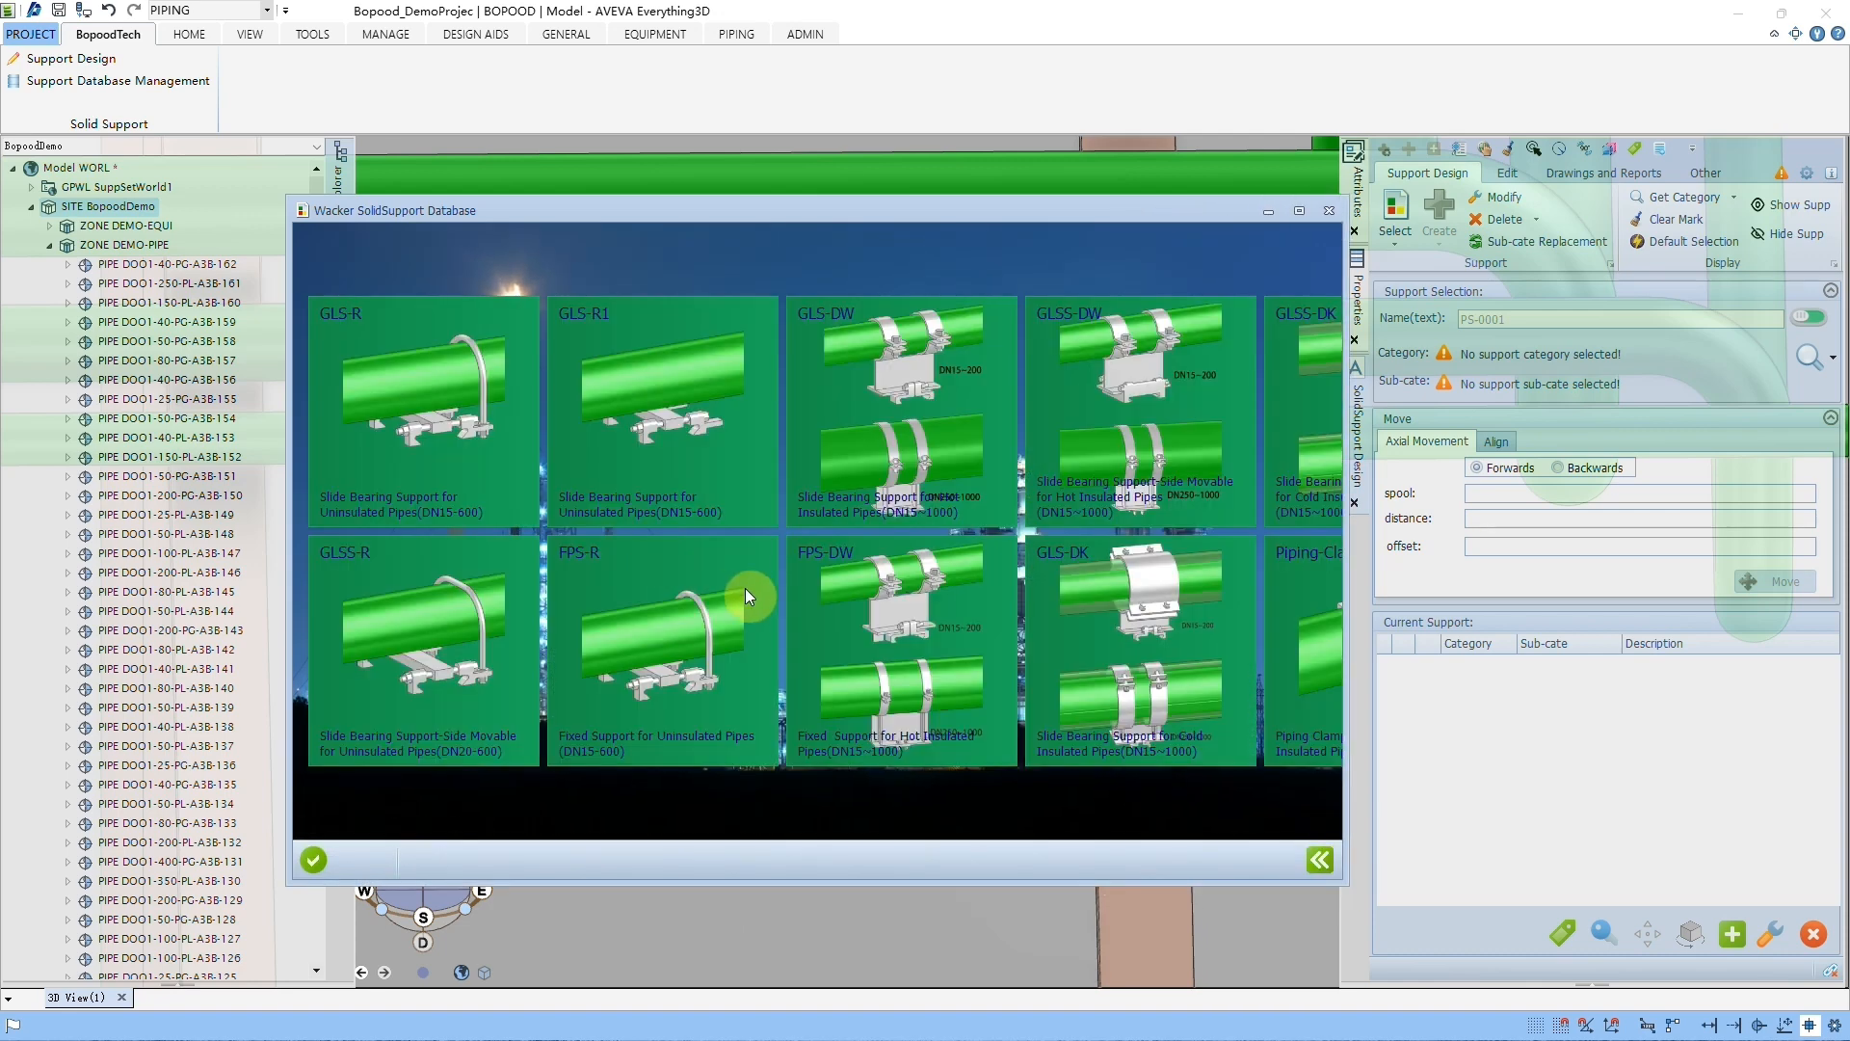
click(678, 610)
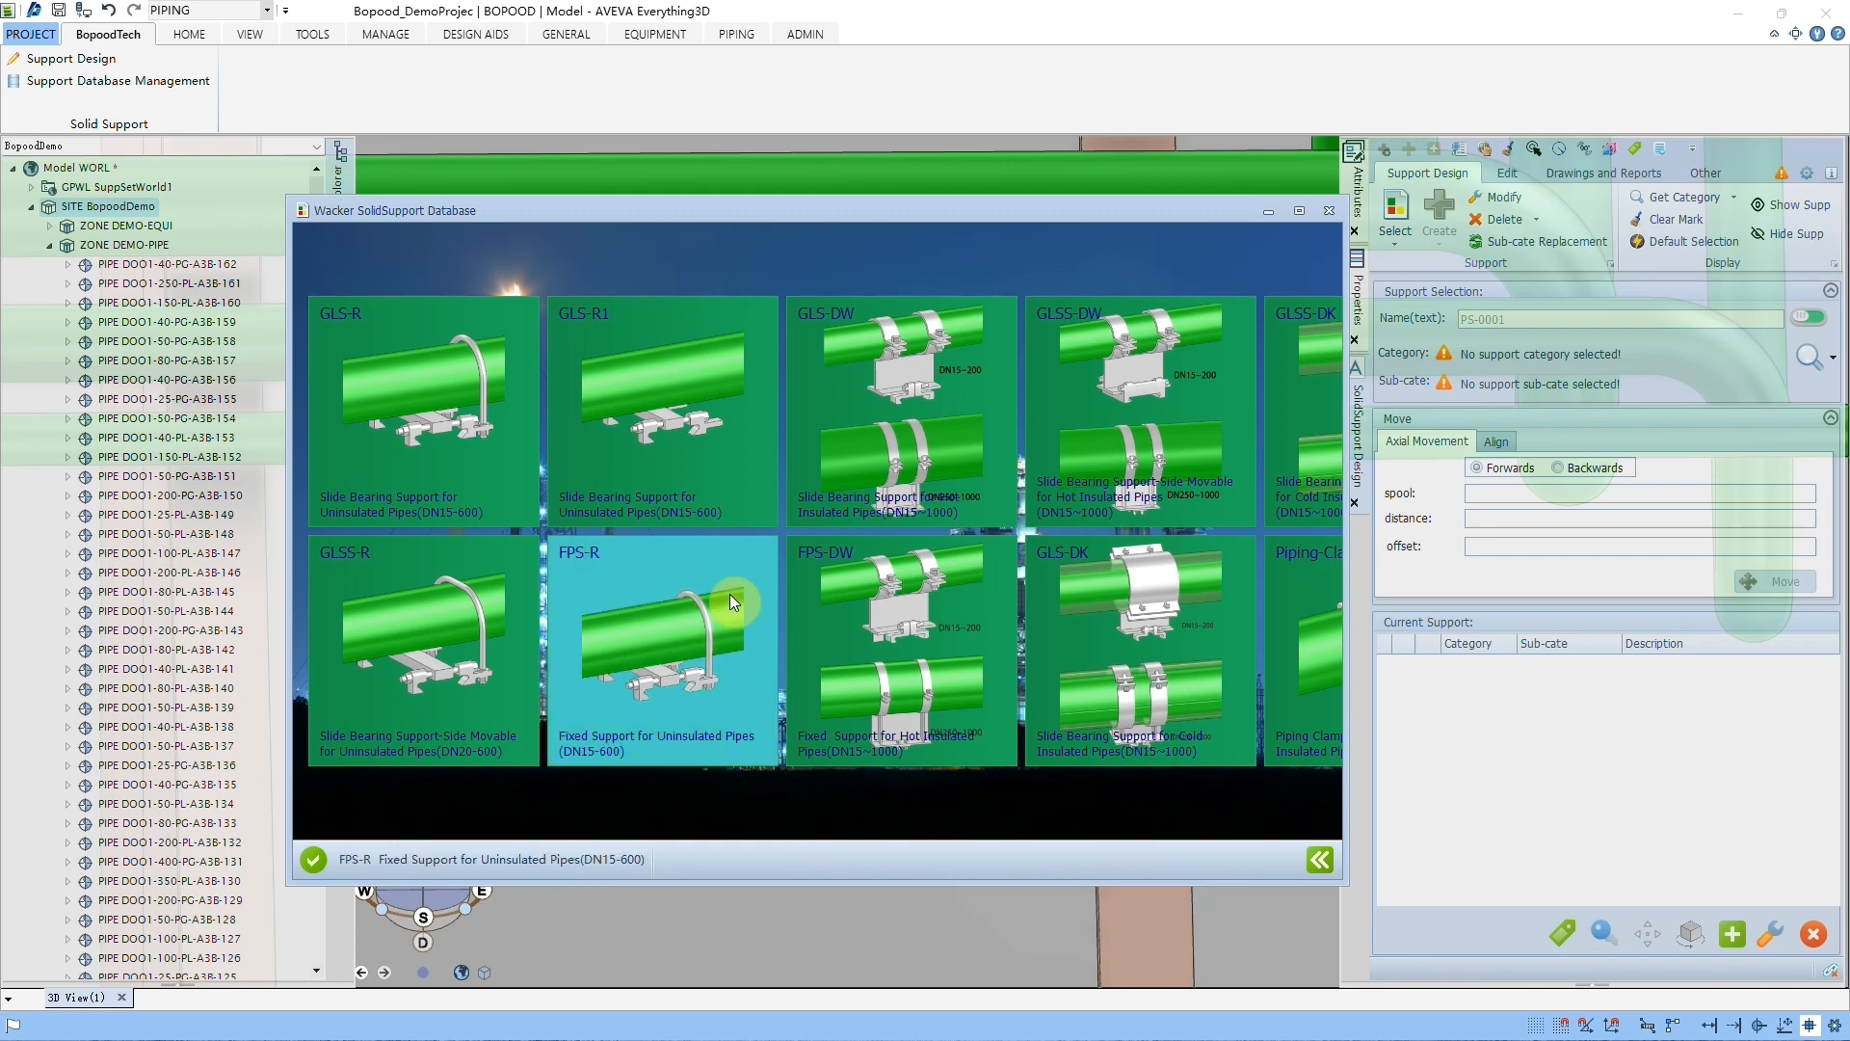
scroll(730, 594, down, 1)
click(761, 621)
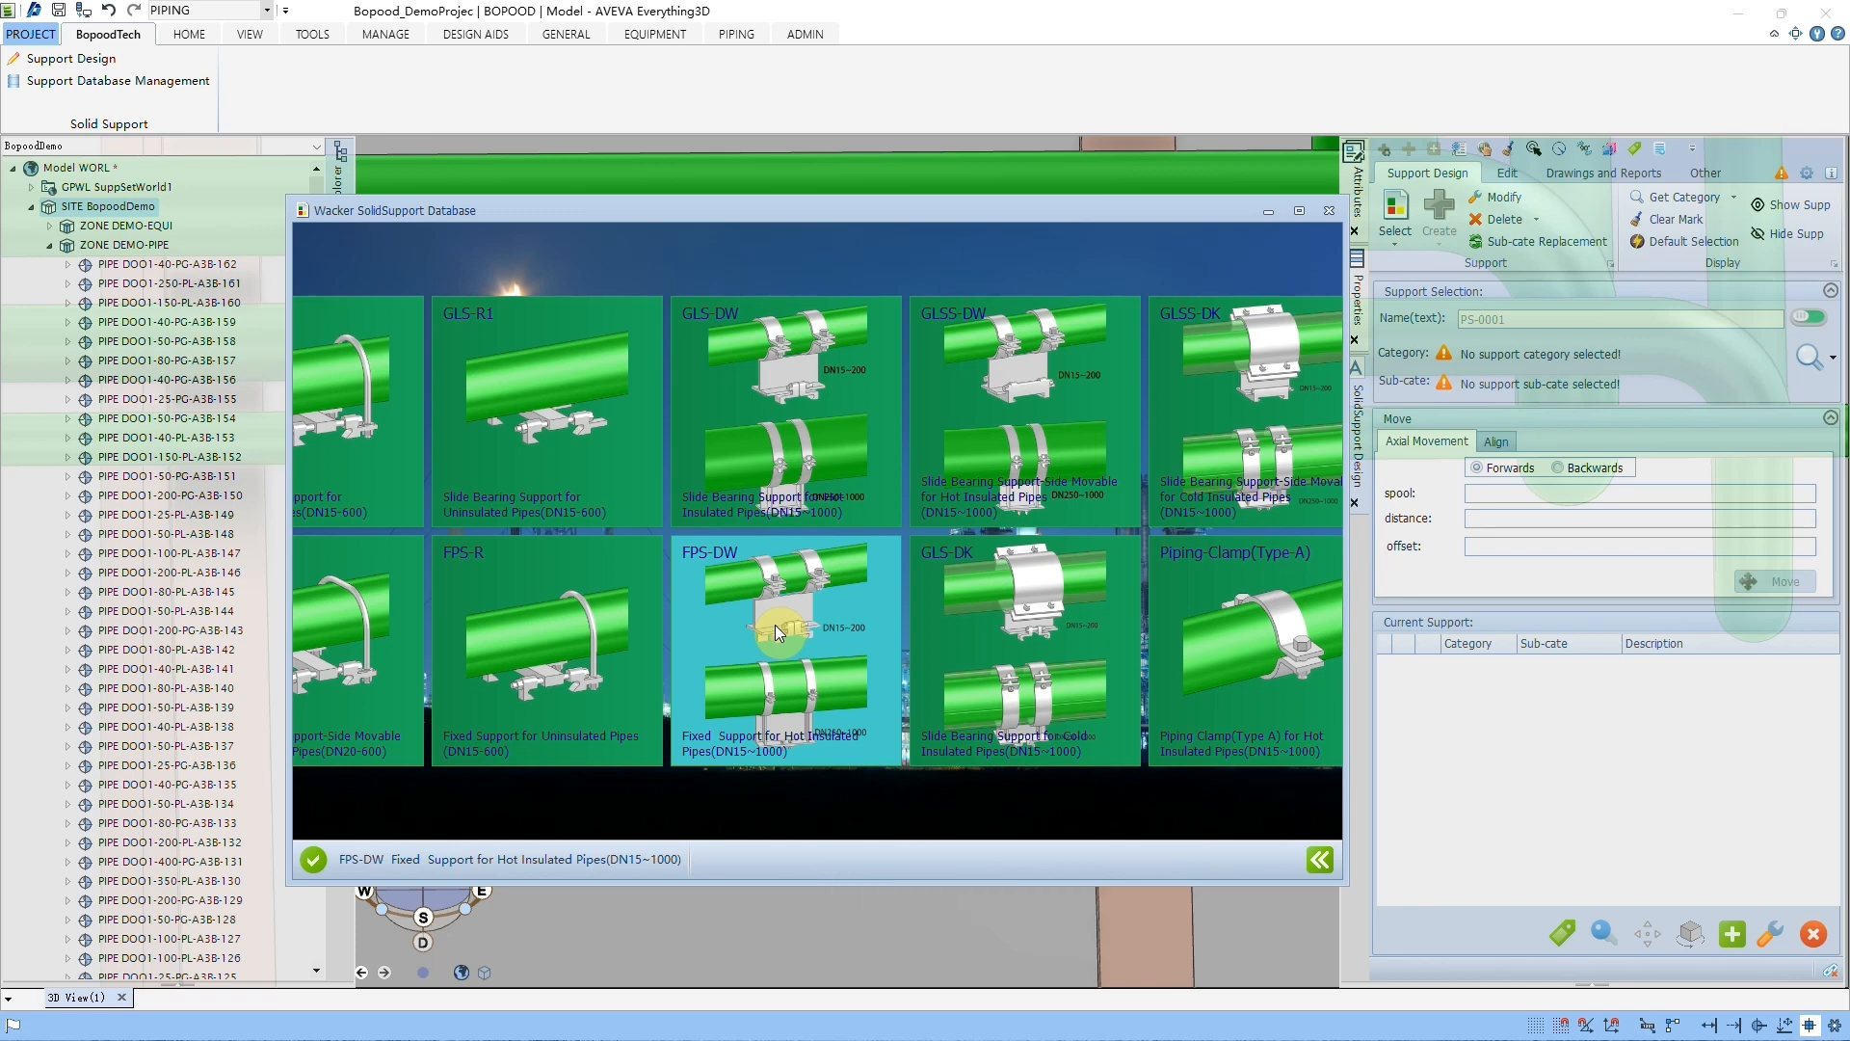
scroll(775, 624, down, 1)
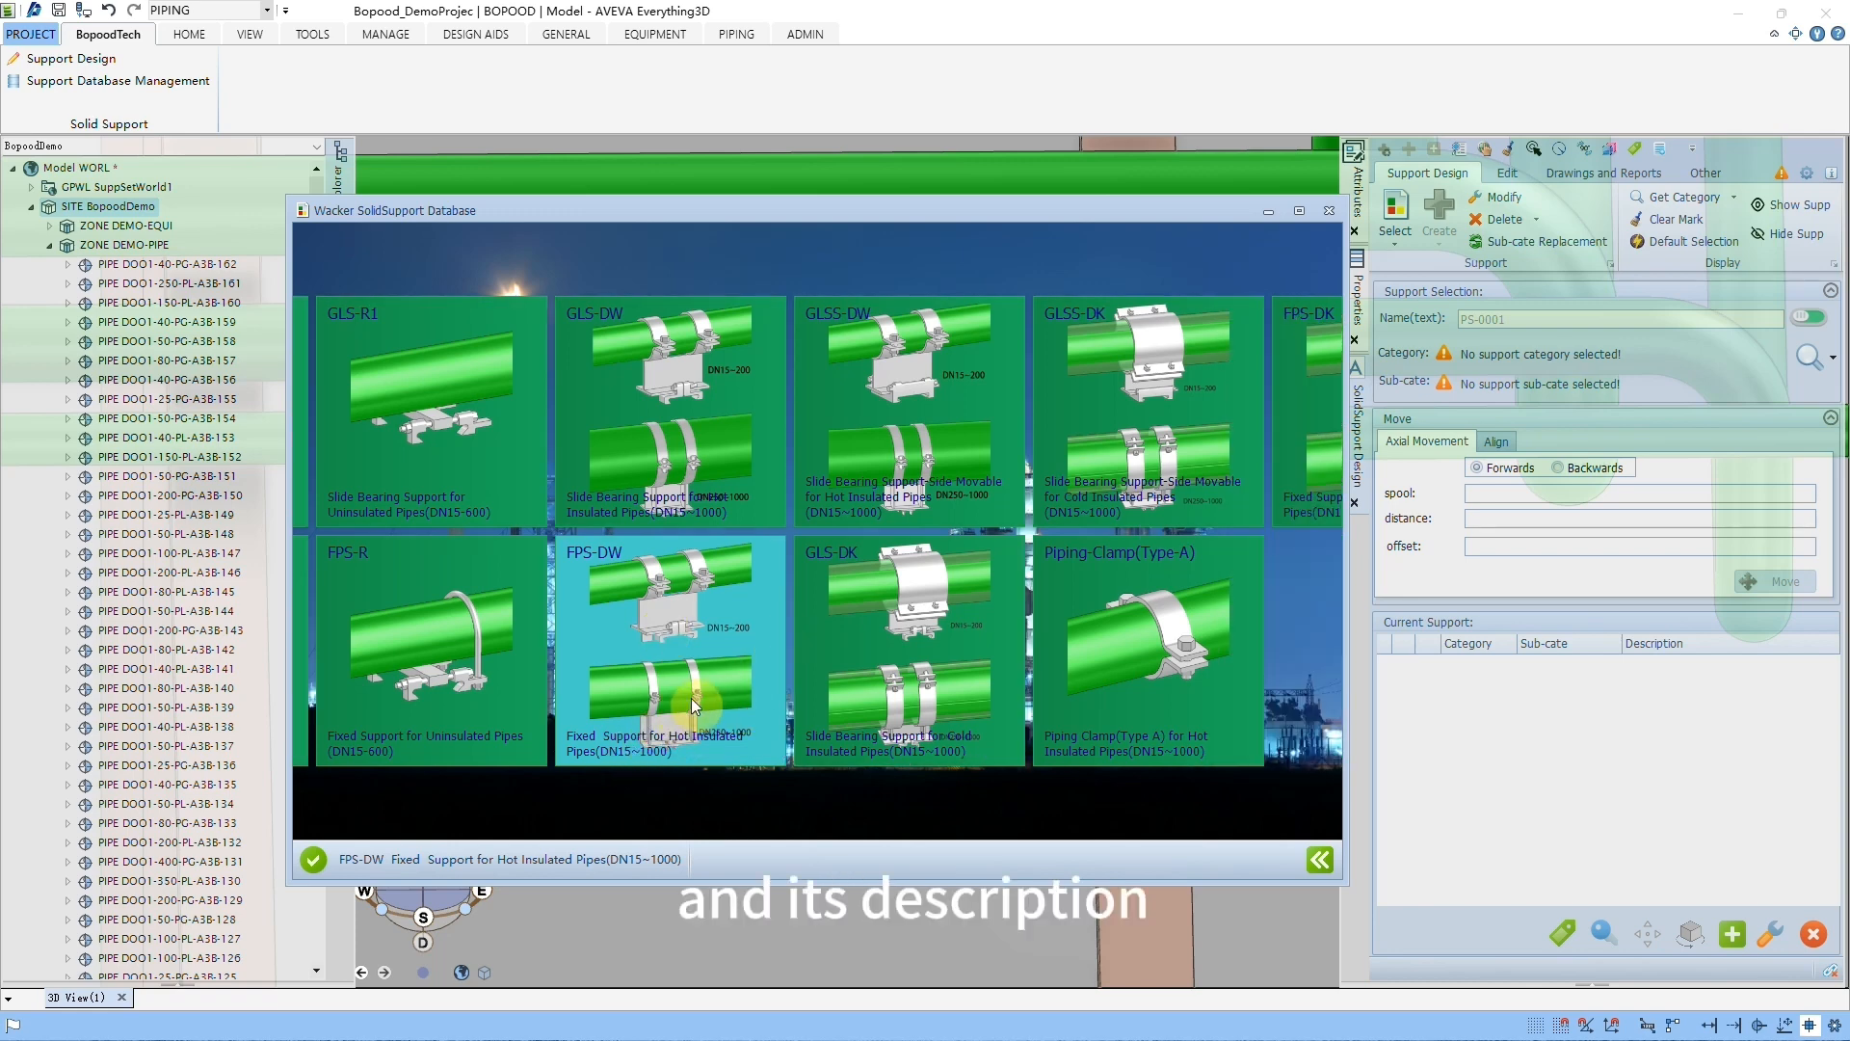
scroll(693, 698, up, 2)
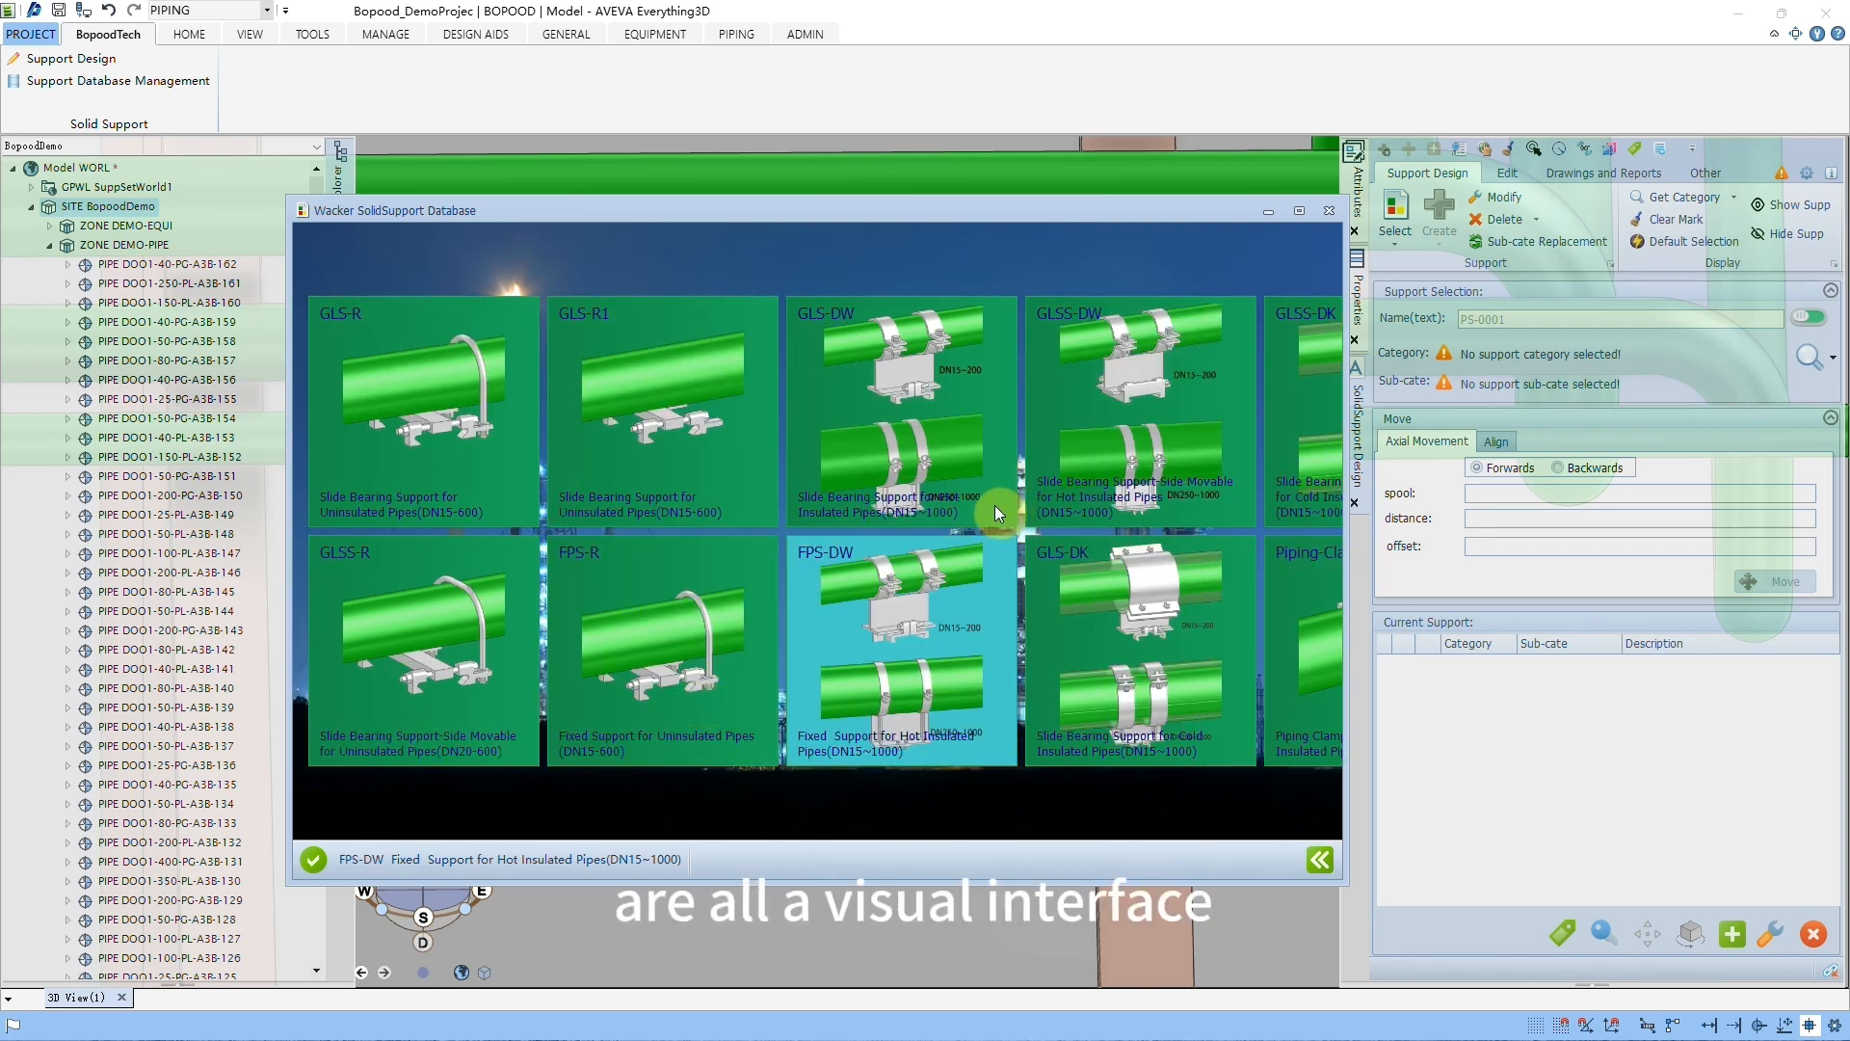
click(1321, 859)
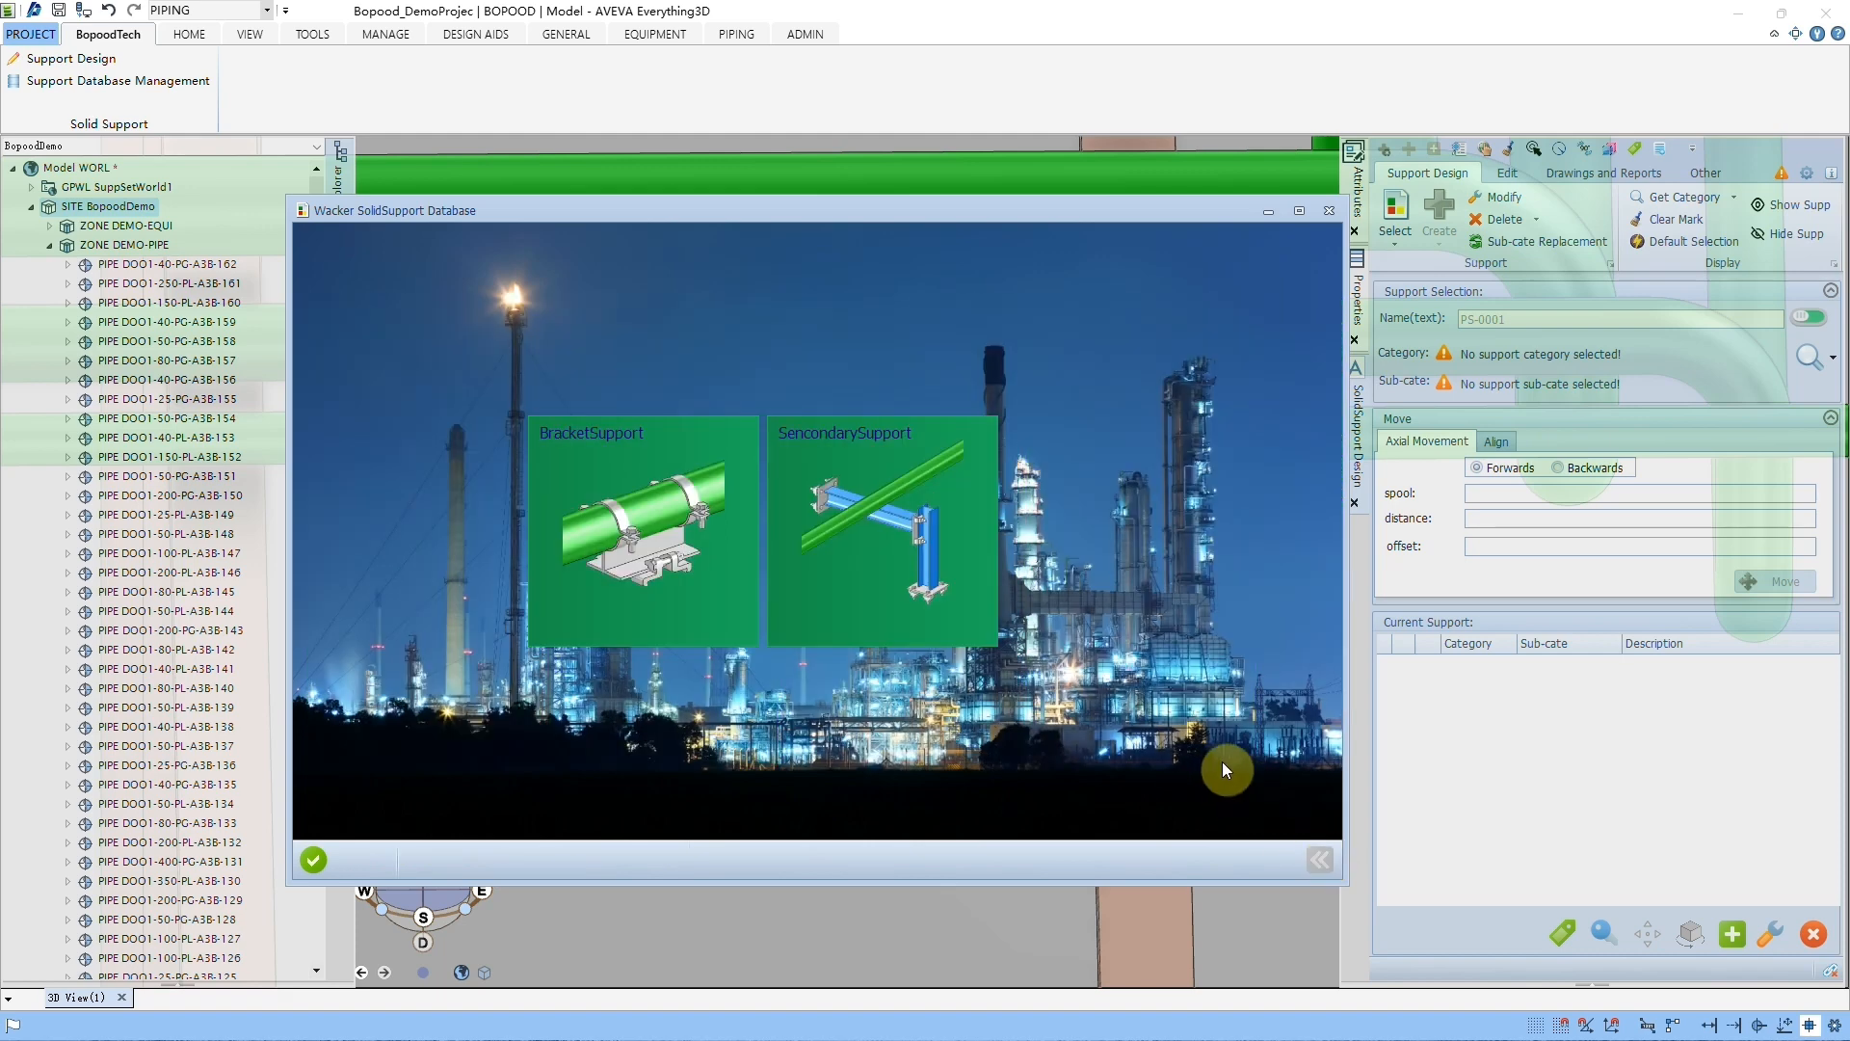
click(1329, 210)
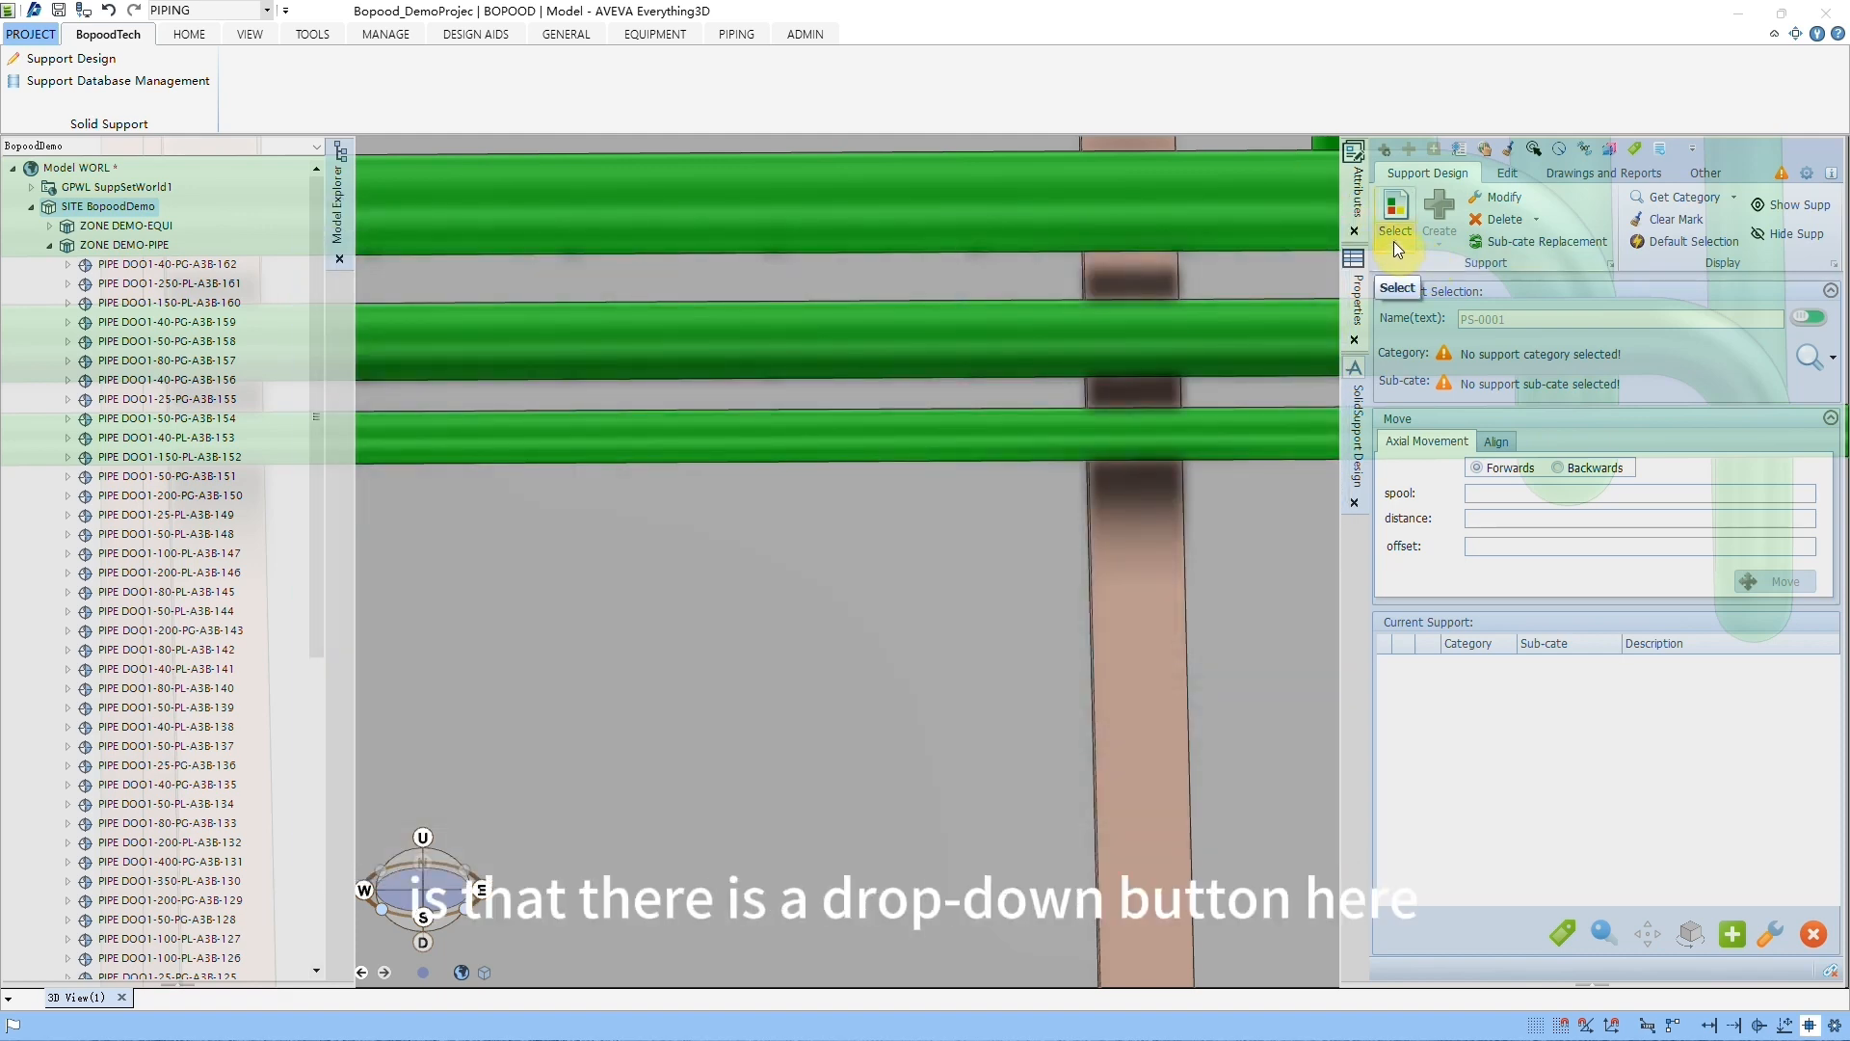
Step: Search the support category list for GLS-DW and choose it with automatic sub-category selection
click(1394, 242)
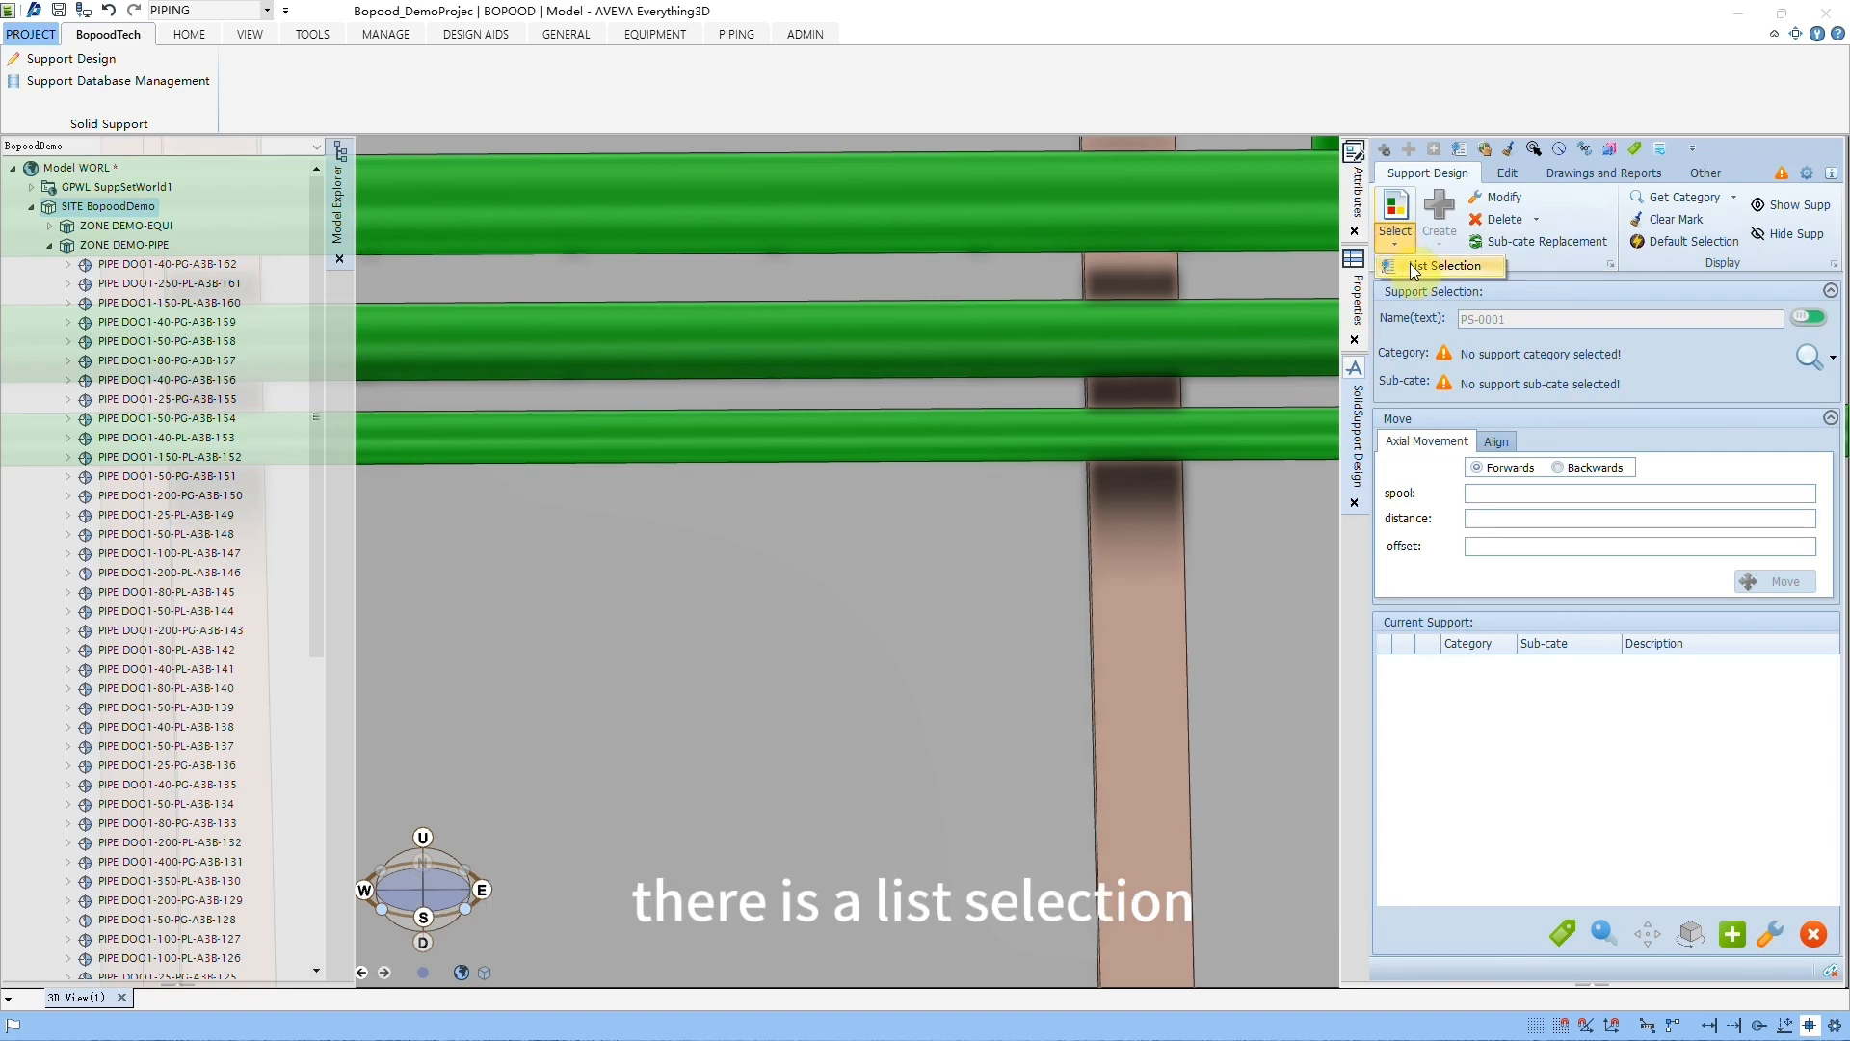
click(1443, 266)
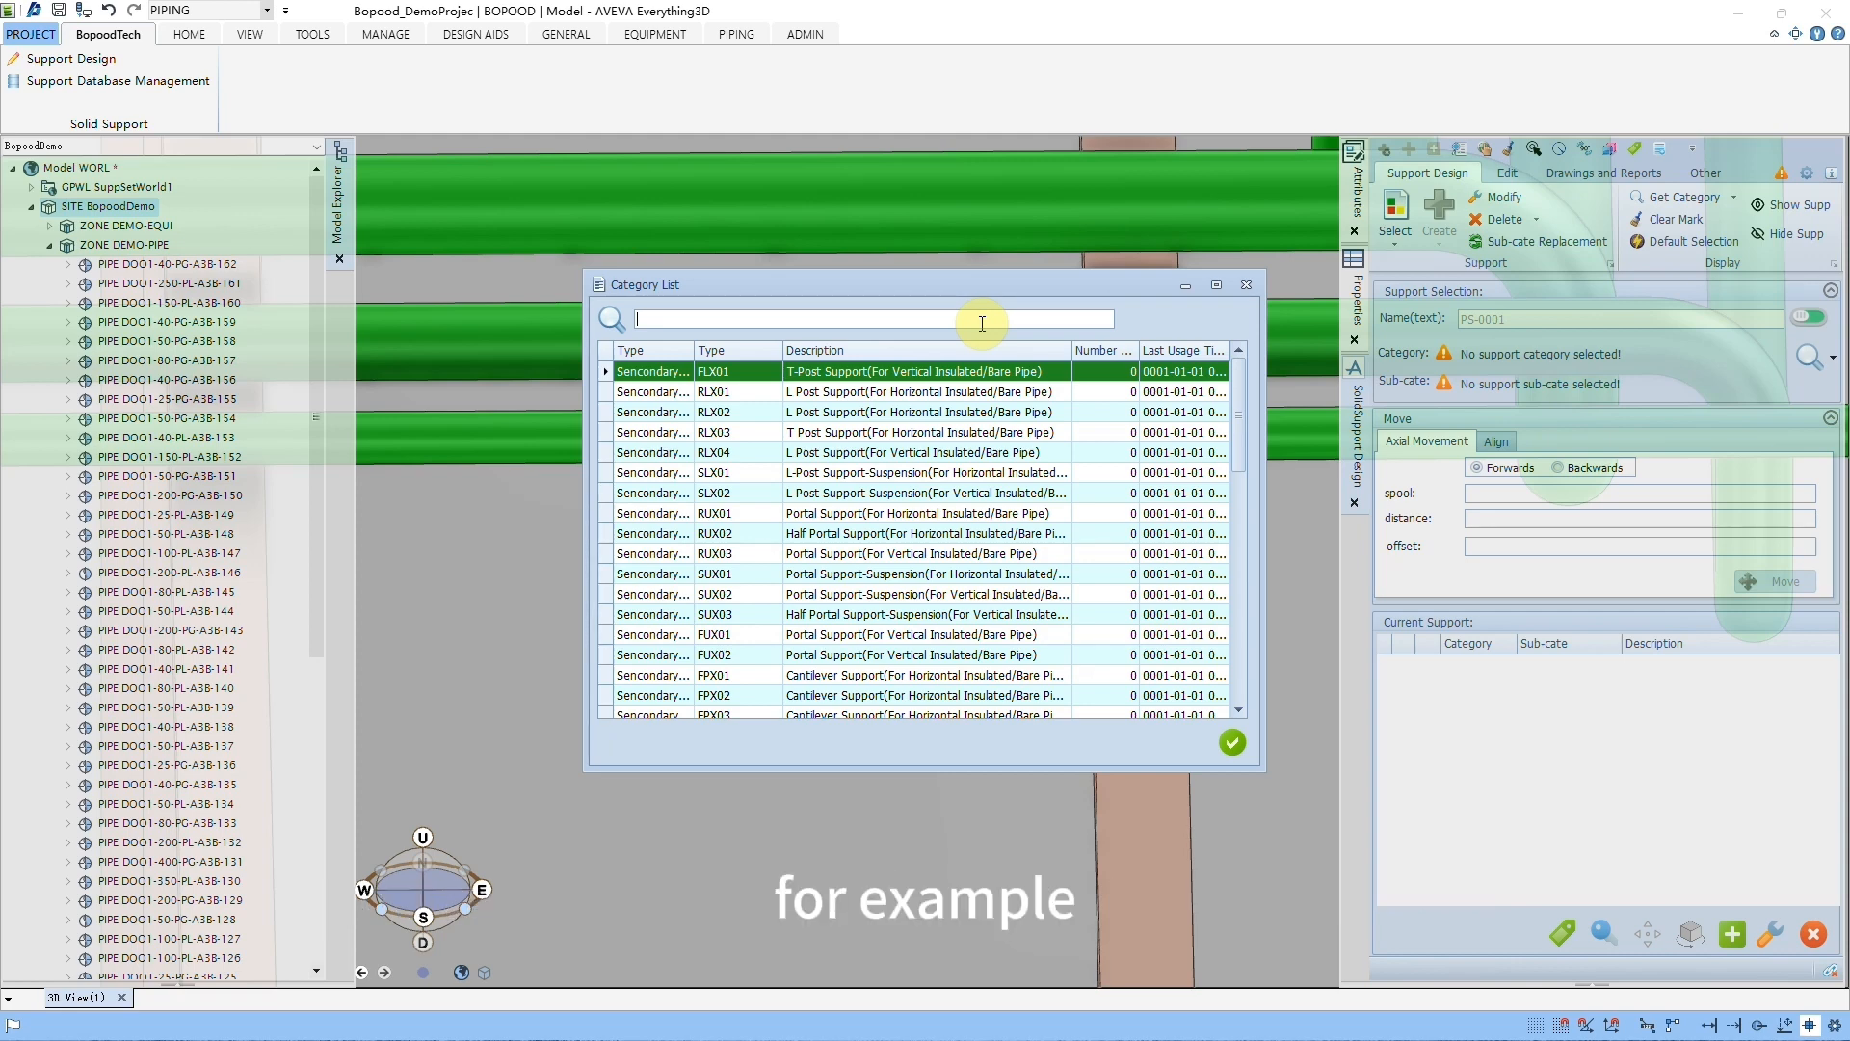
text(G)
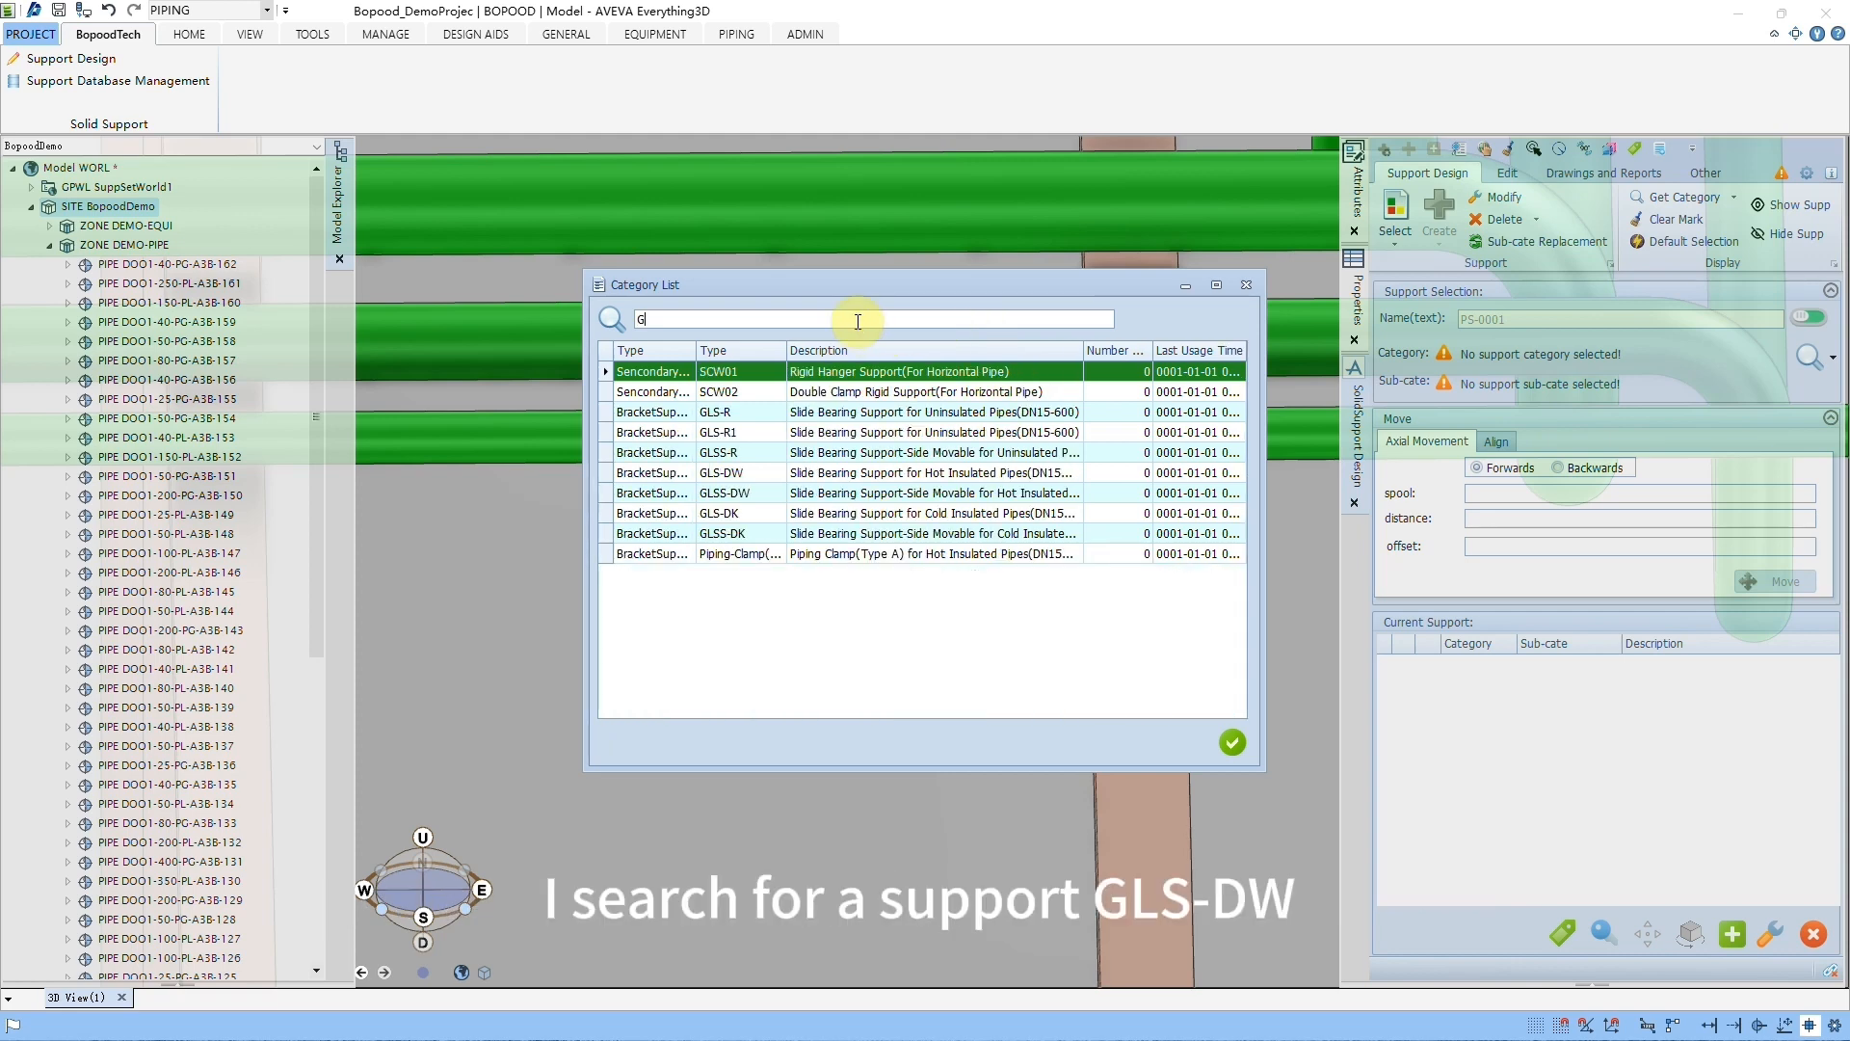
text(LS-)
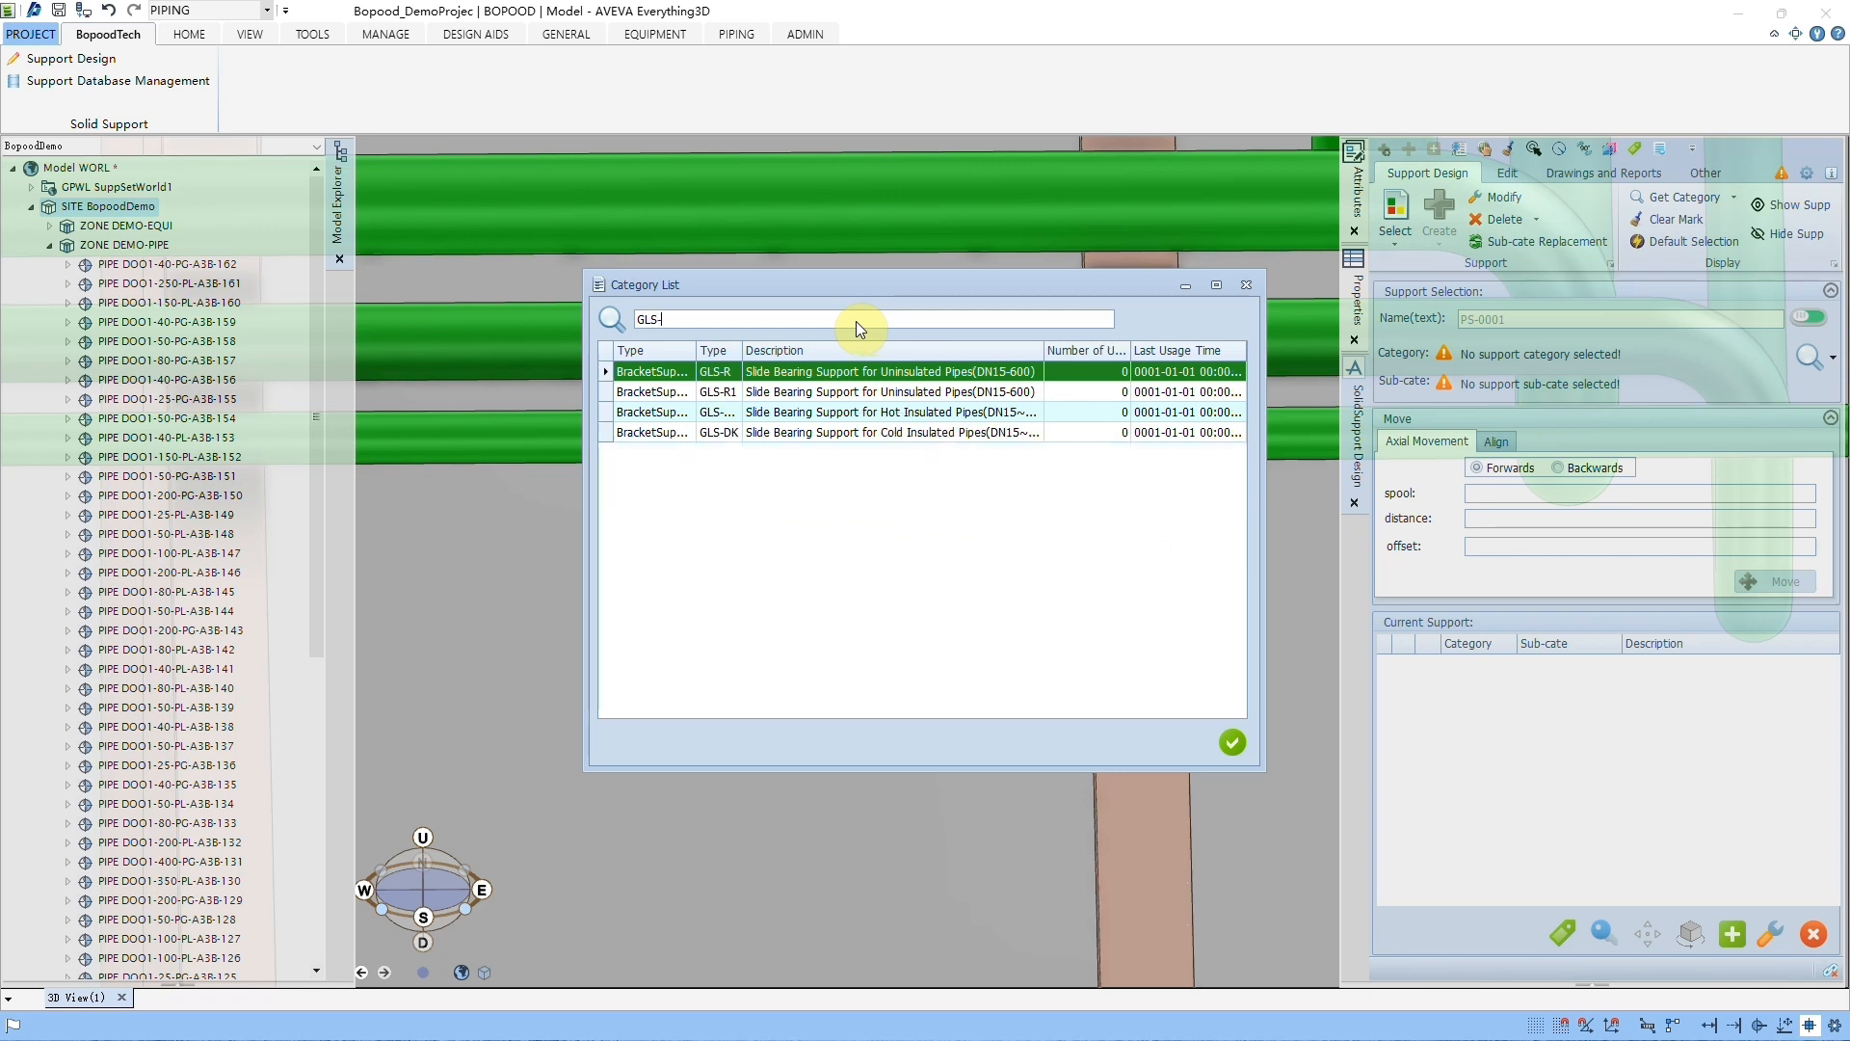
text(DW)
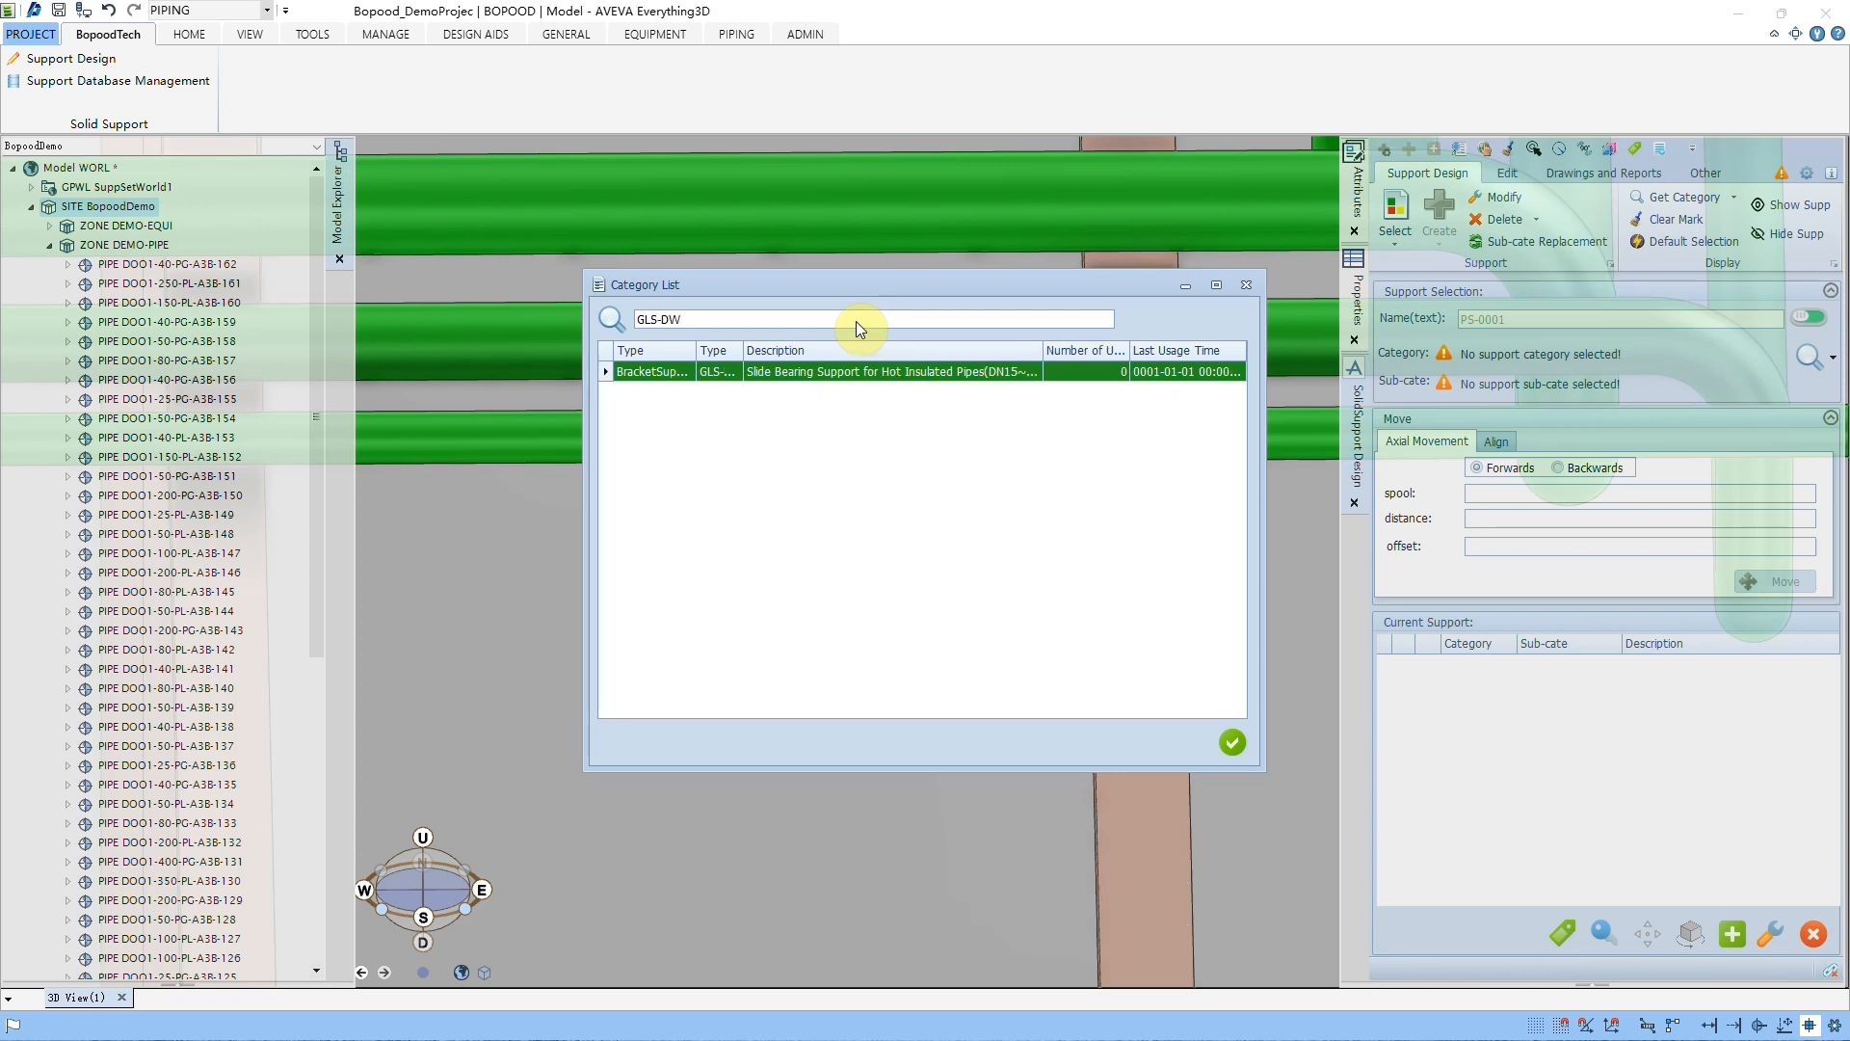
click(1234, 744)
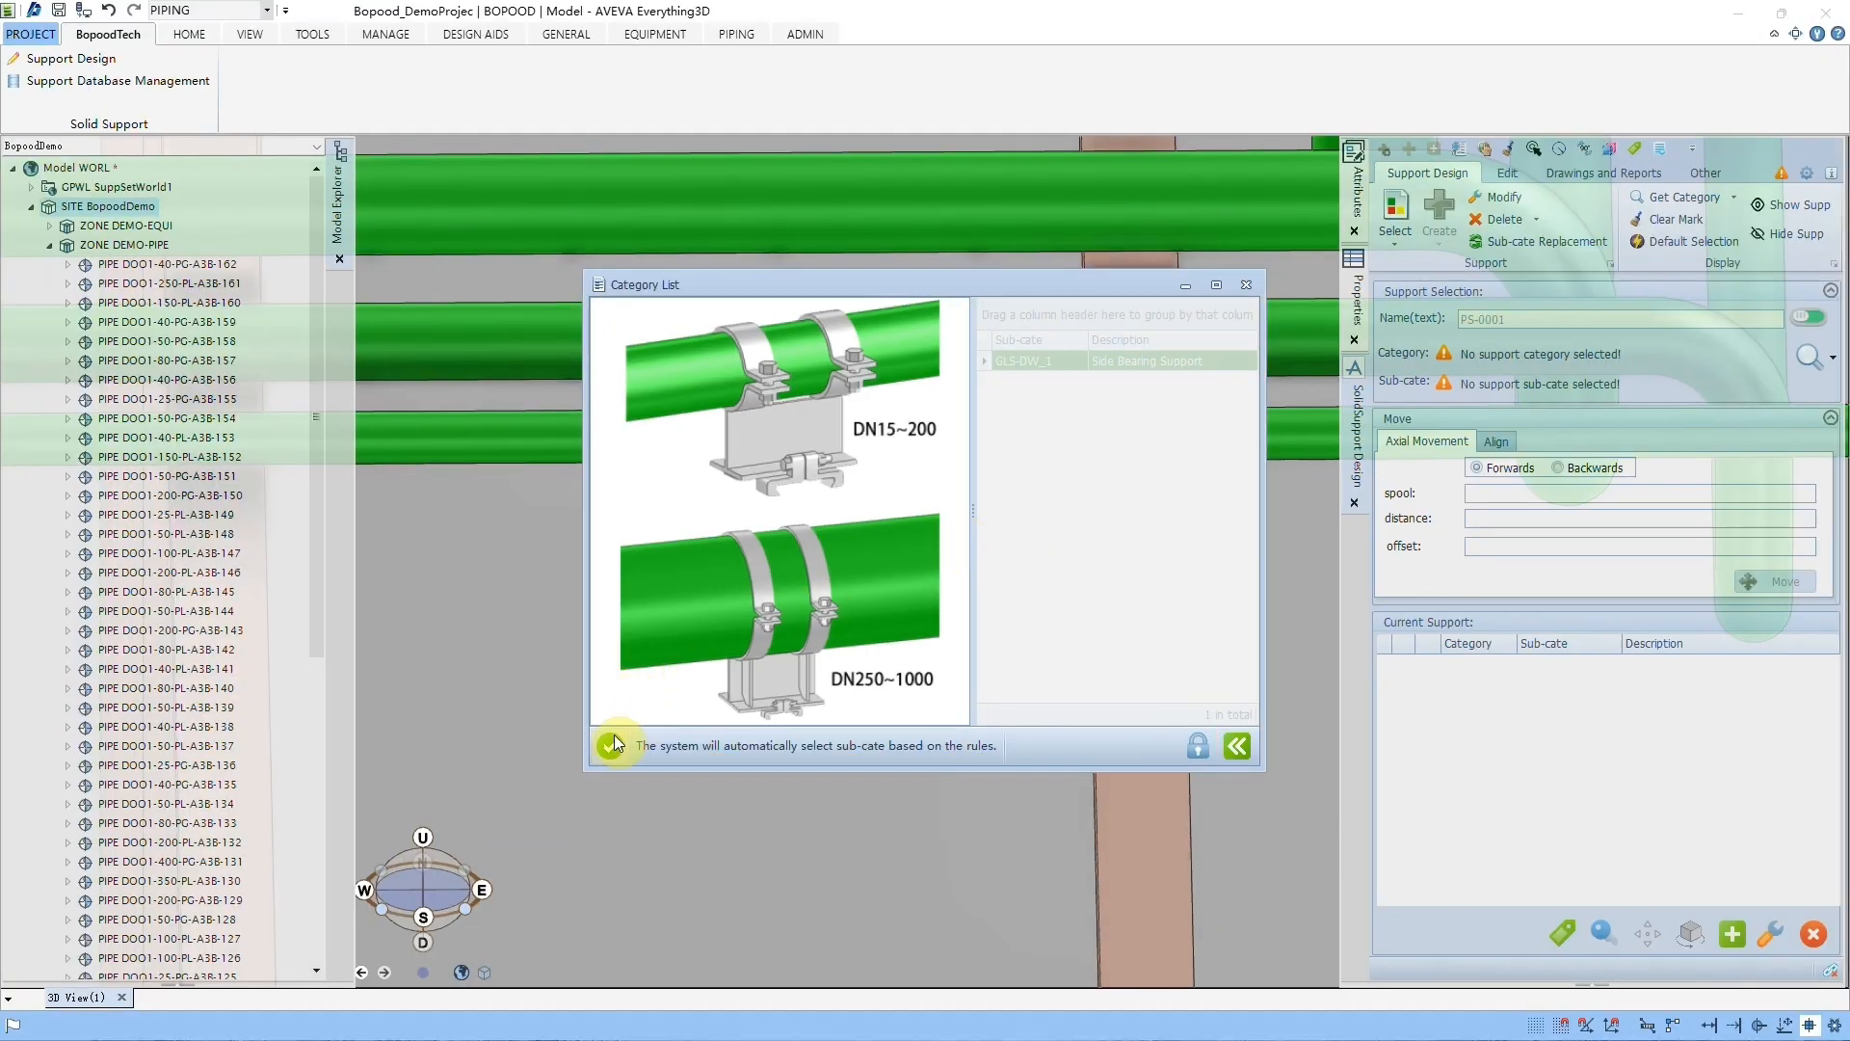
click(611, 746)
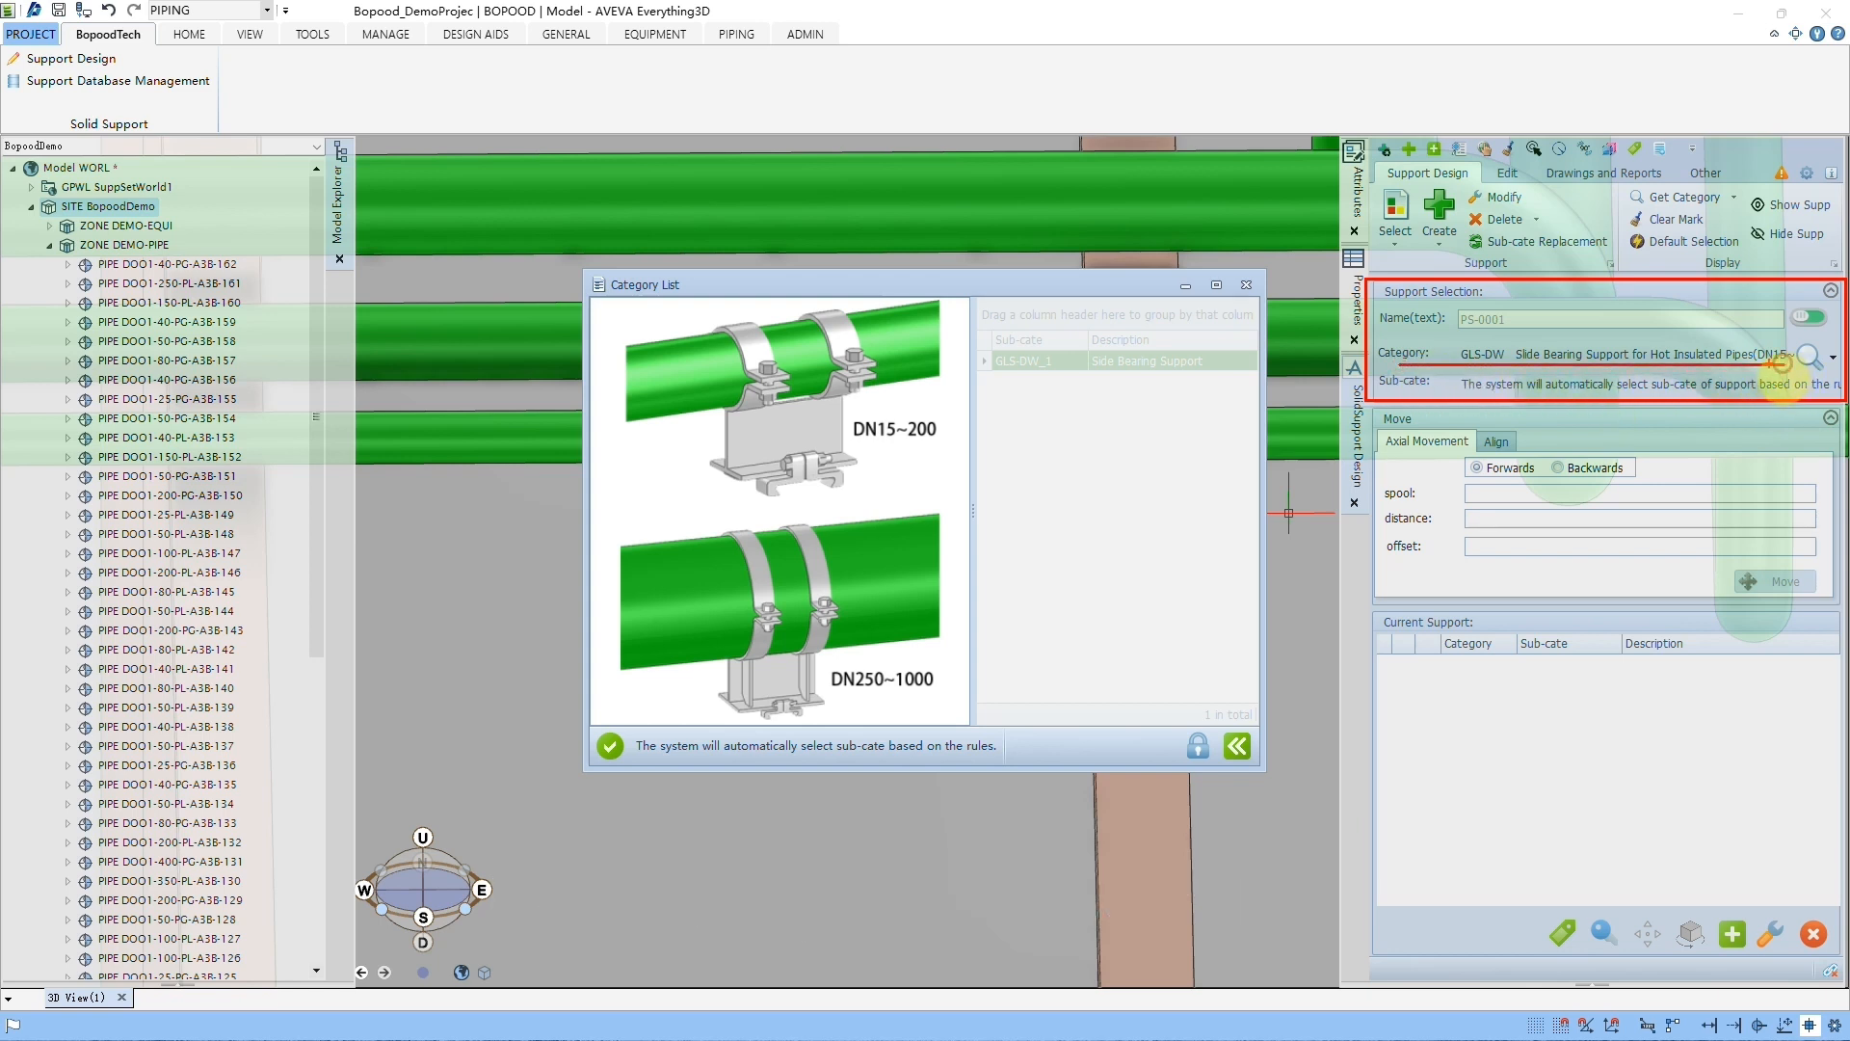
click(1246, 285)
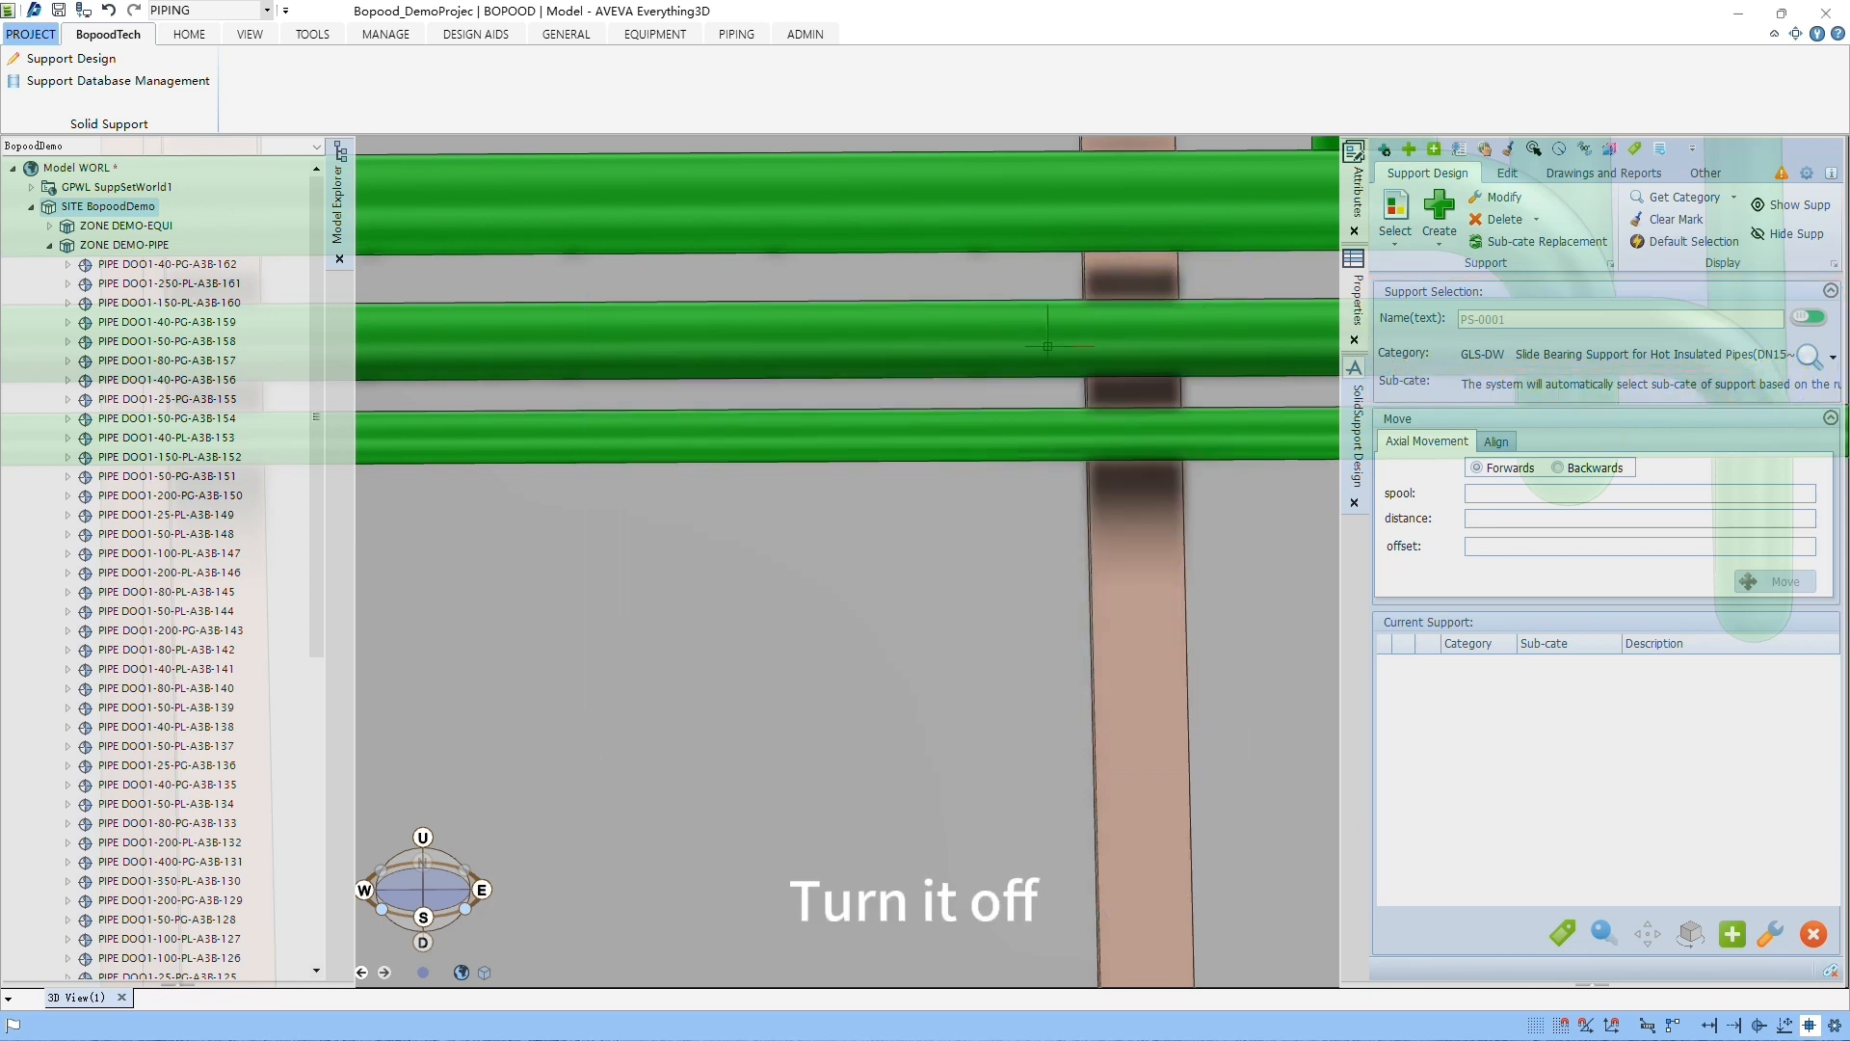
Step: Create a GLS-DW support on the straight tube of pipe DOO1-100-PL-A3B-111 and view its shape from several angles
click(1441, 208)
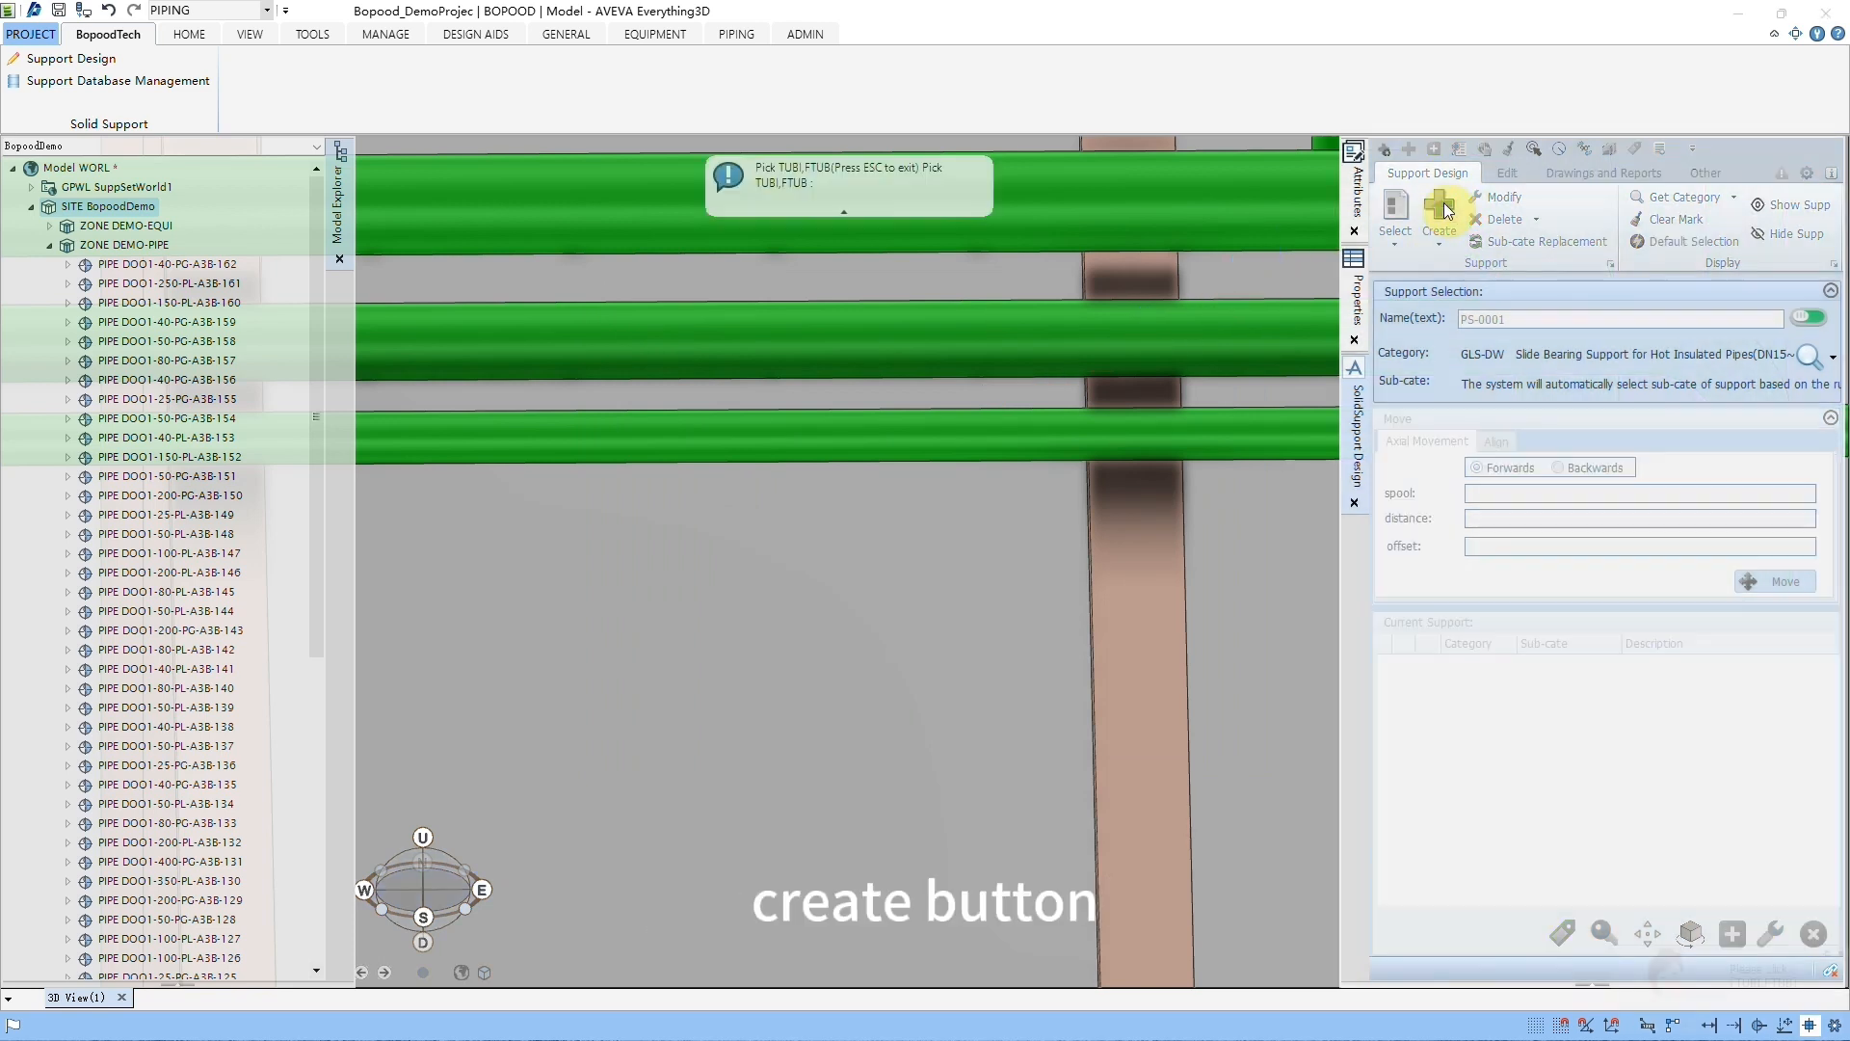
click(936, 436)
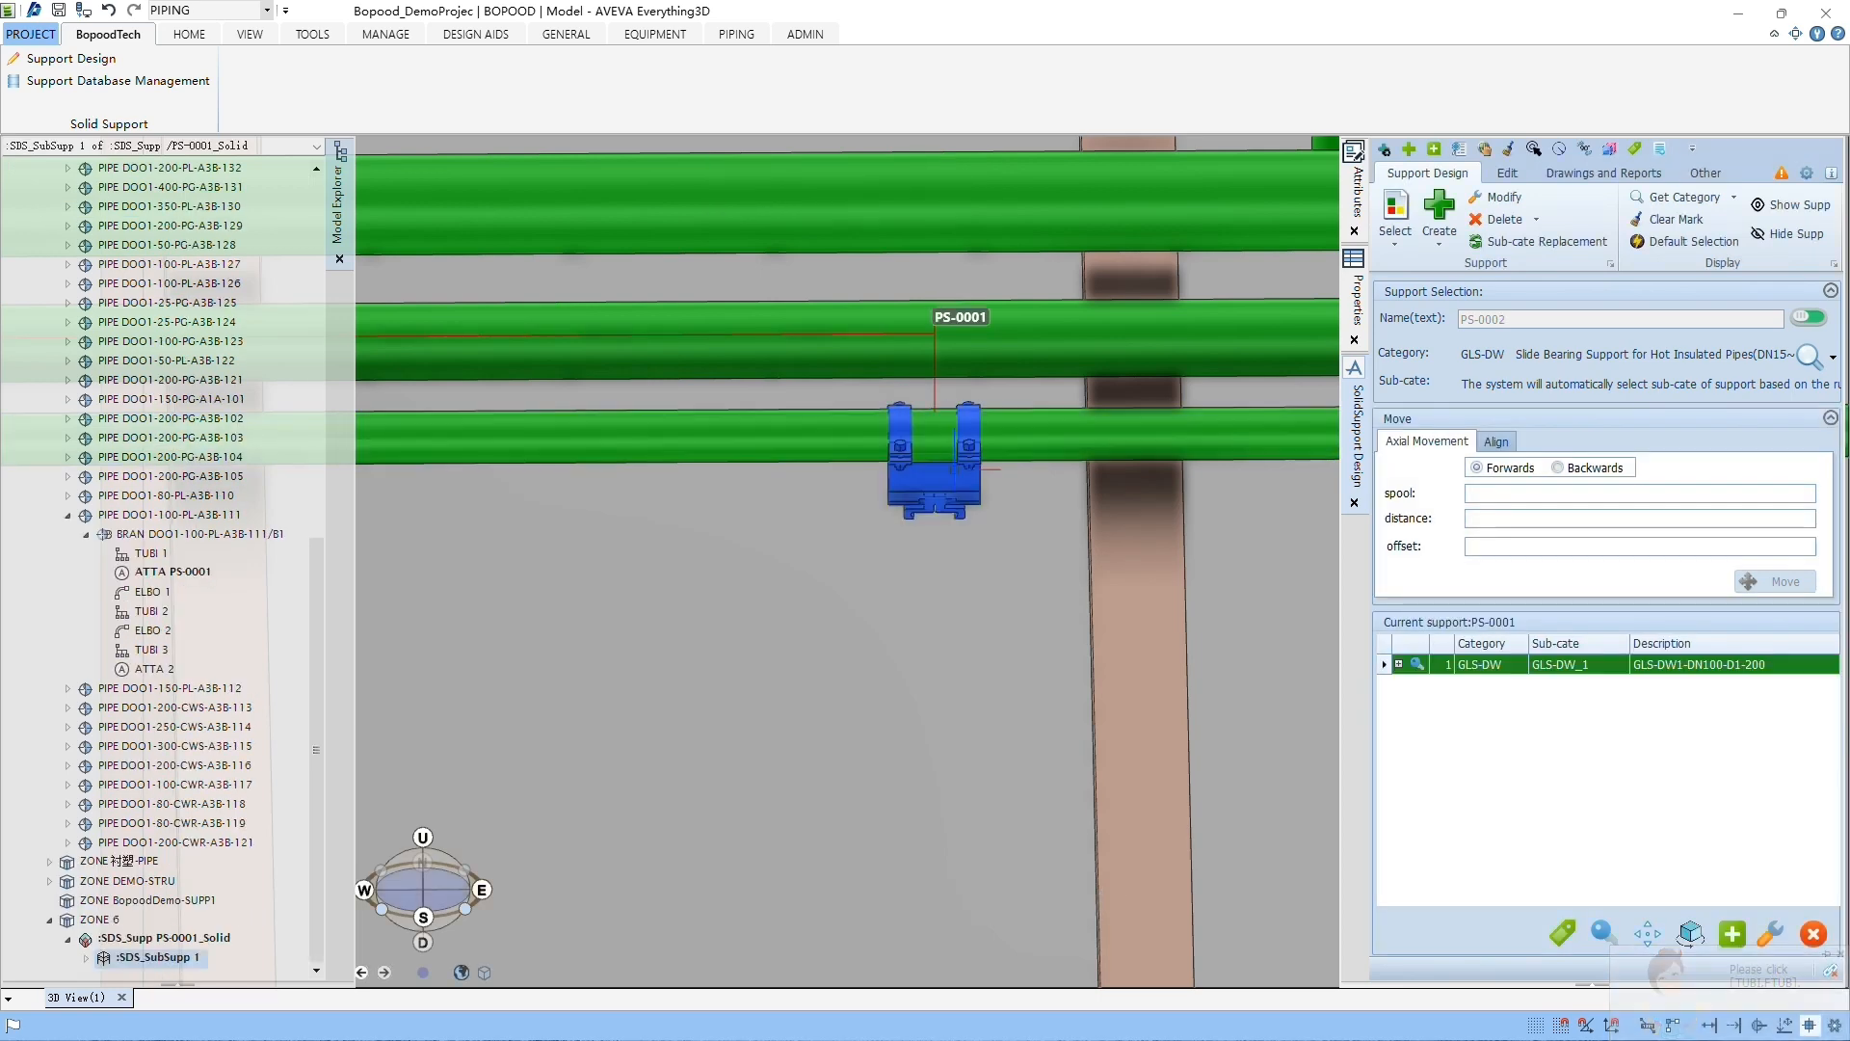
middle_drag(985, 468, 965, 474)
scroll(965, 473, up, 3)
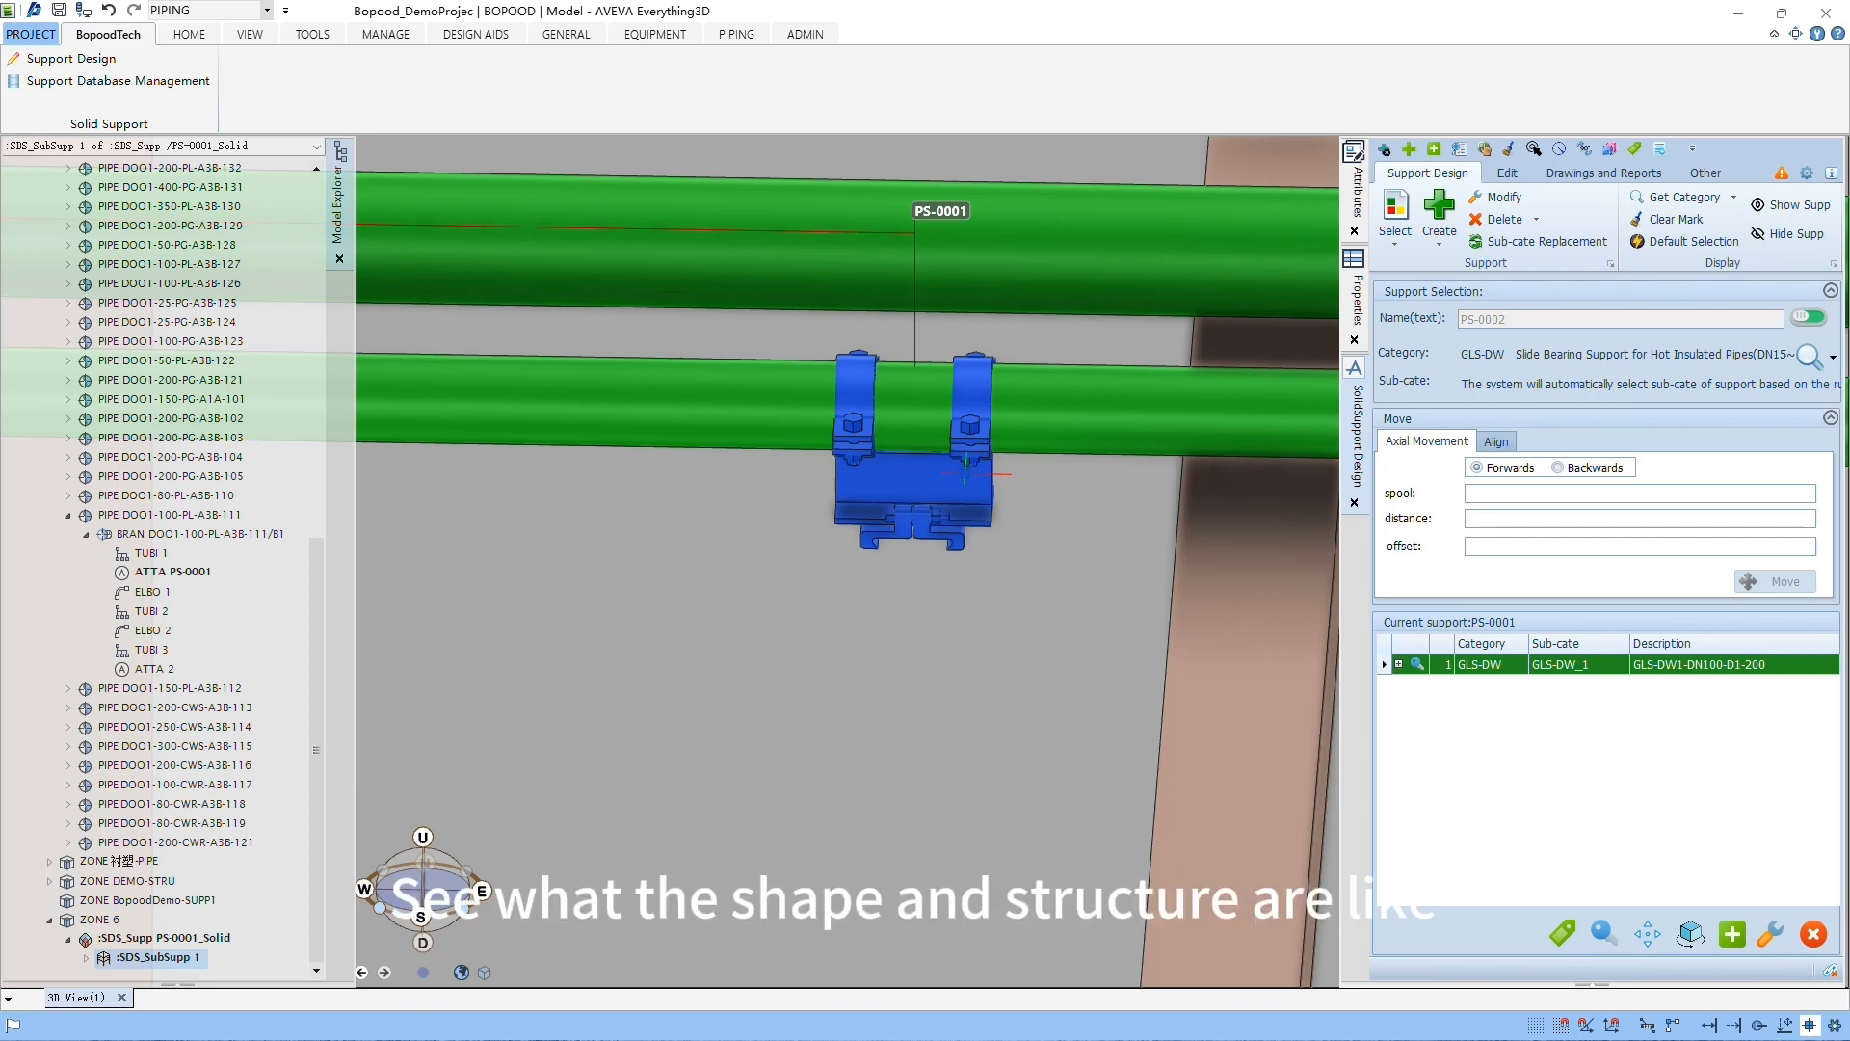
mouse_move(964, 473)
middle_down()
mouse_move(888, 495)
mouse_move(919, 520)
middle_up()
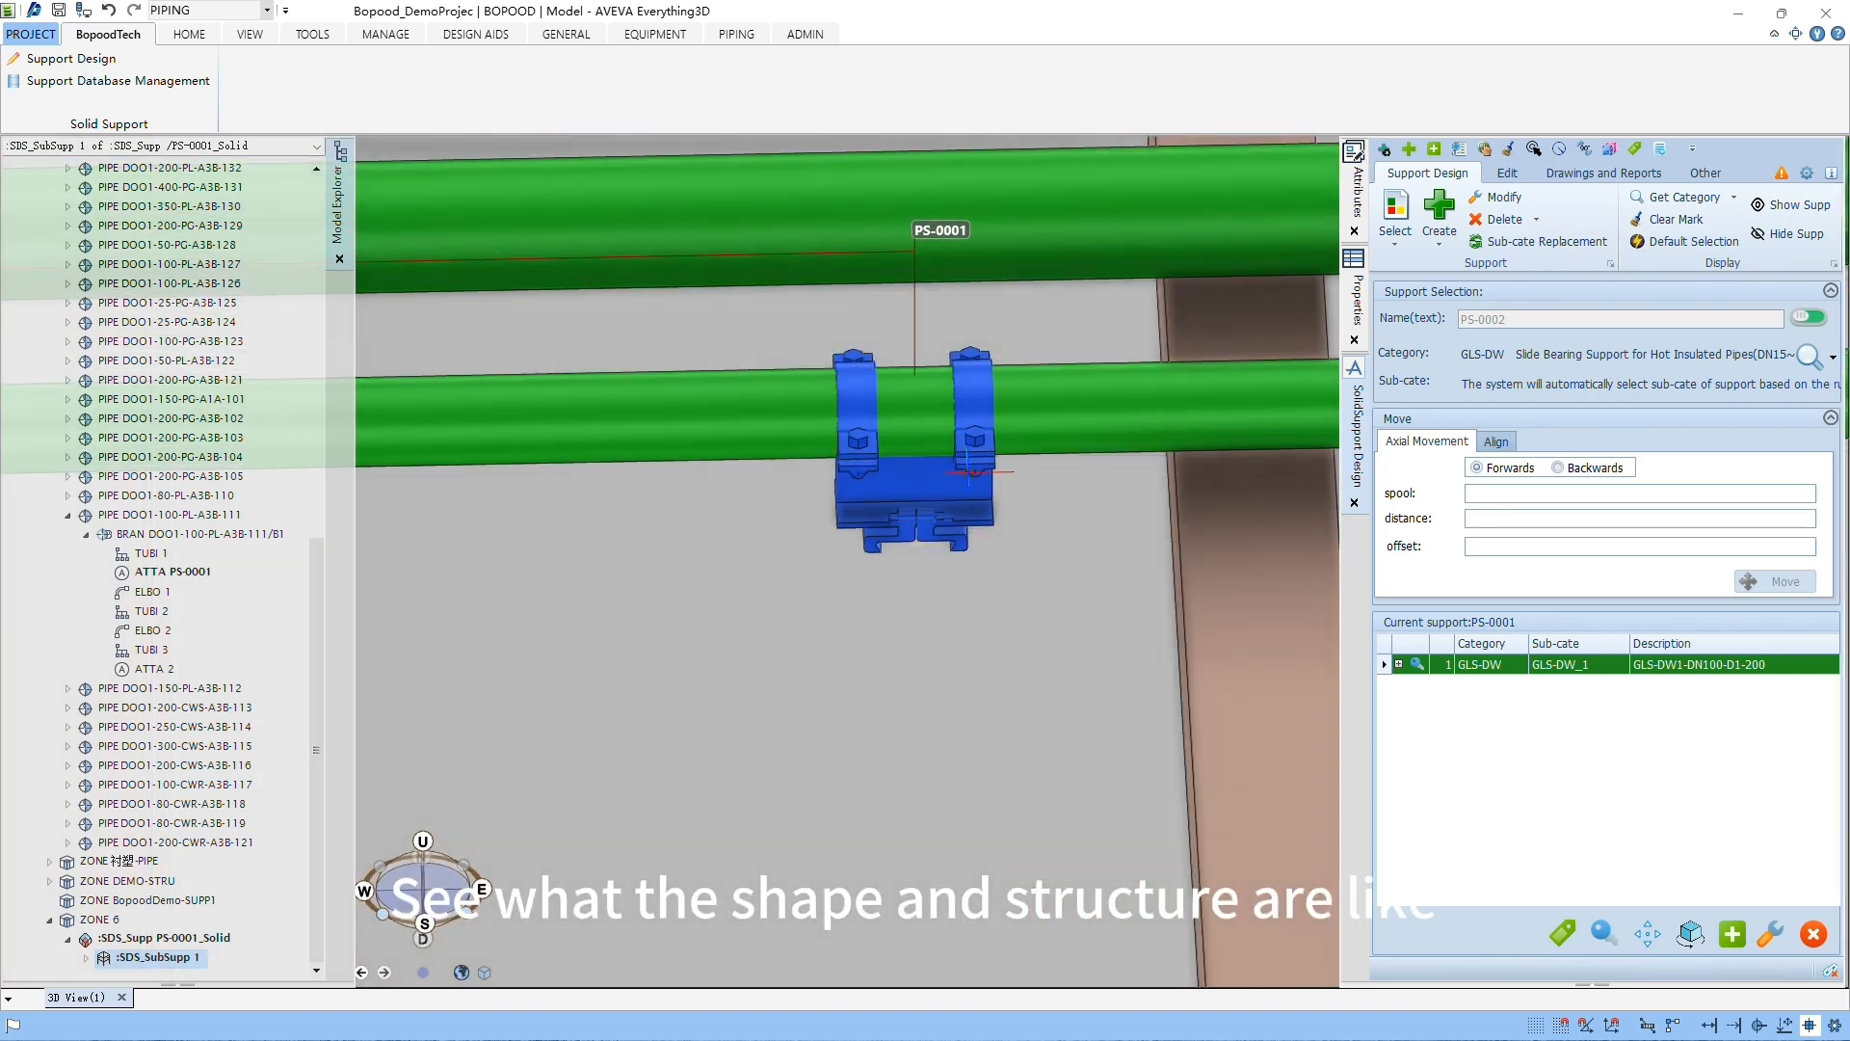
middle_drag(1019, 481, 950, 482)
Step: Quick-align the GLS-DW support to the brown structural member crossing the pipe
click(950, 482)
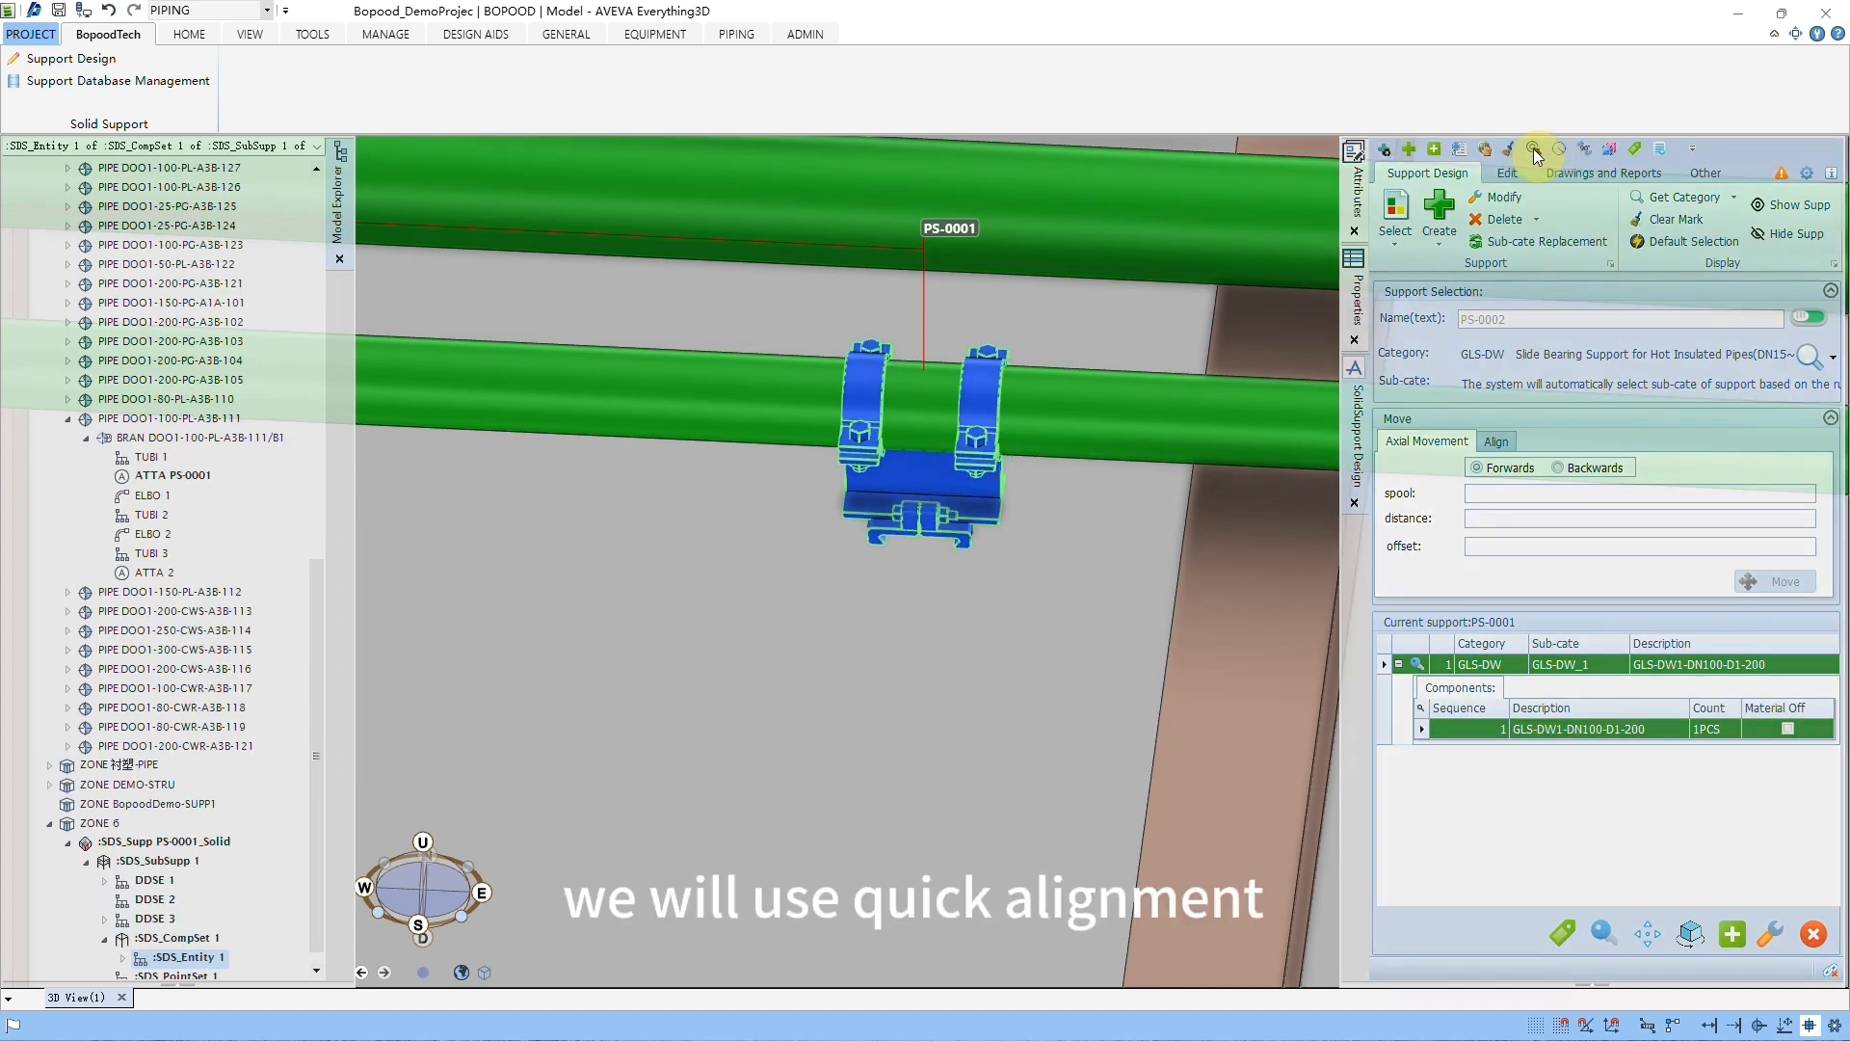
click(1532, 149)
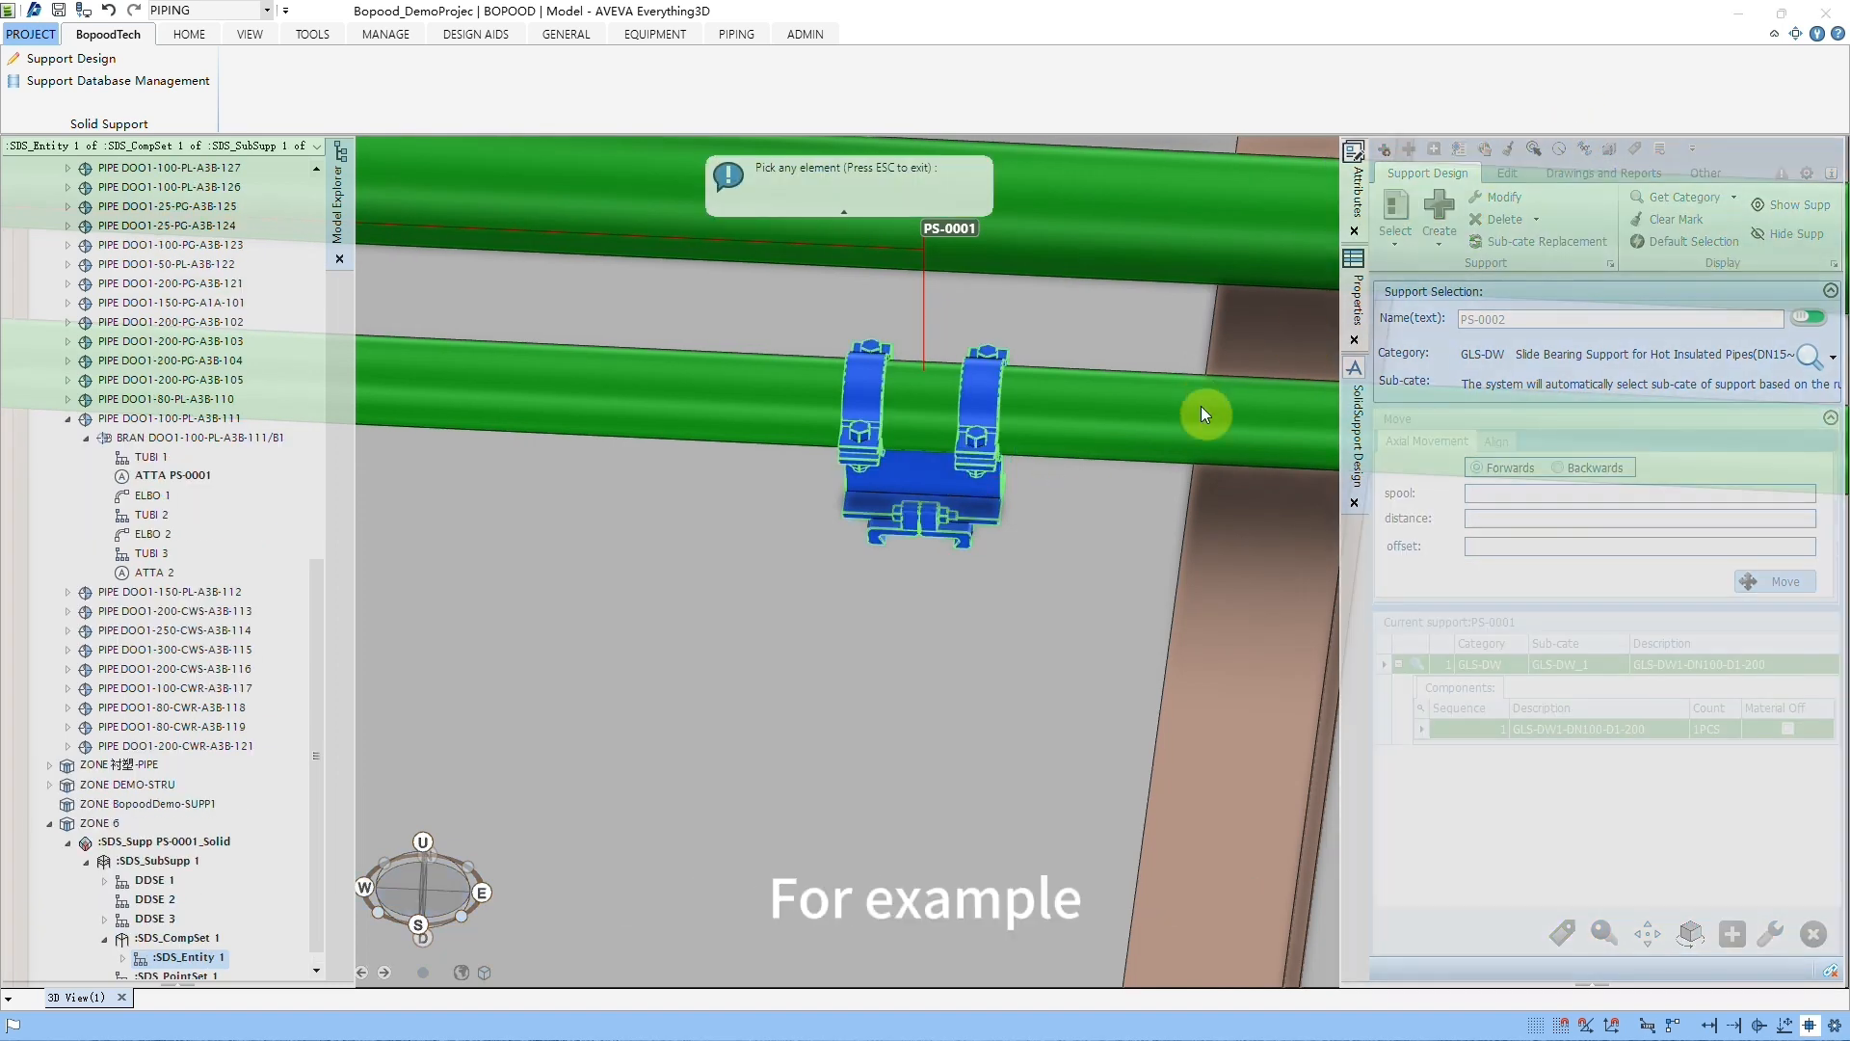
click(1235, 590)
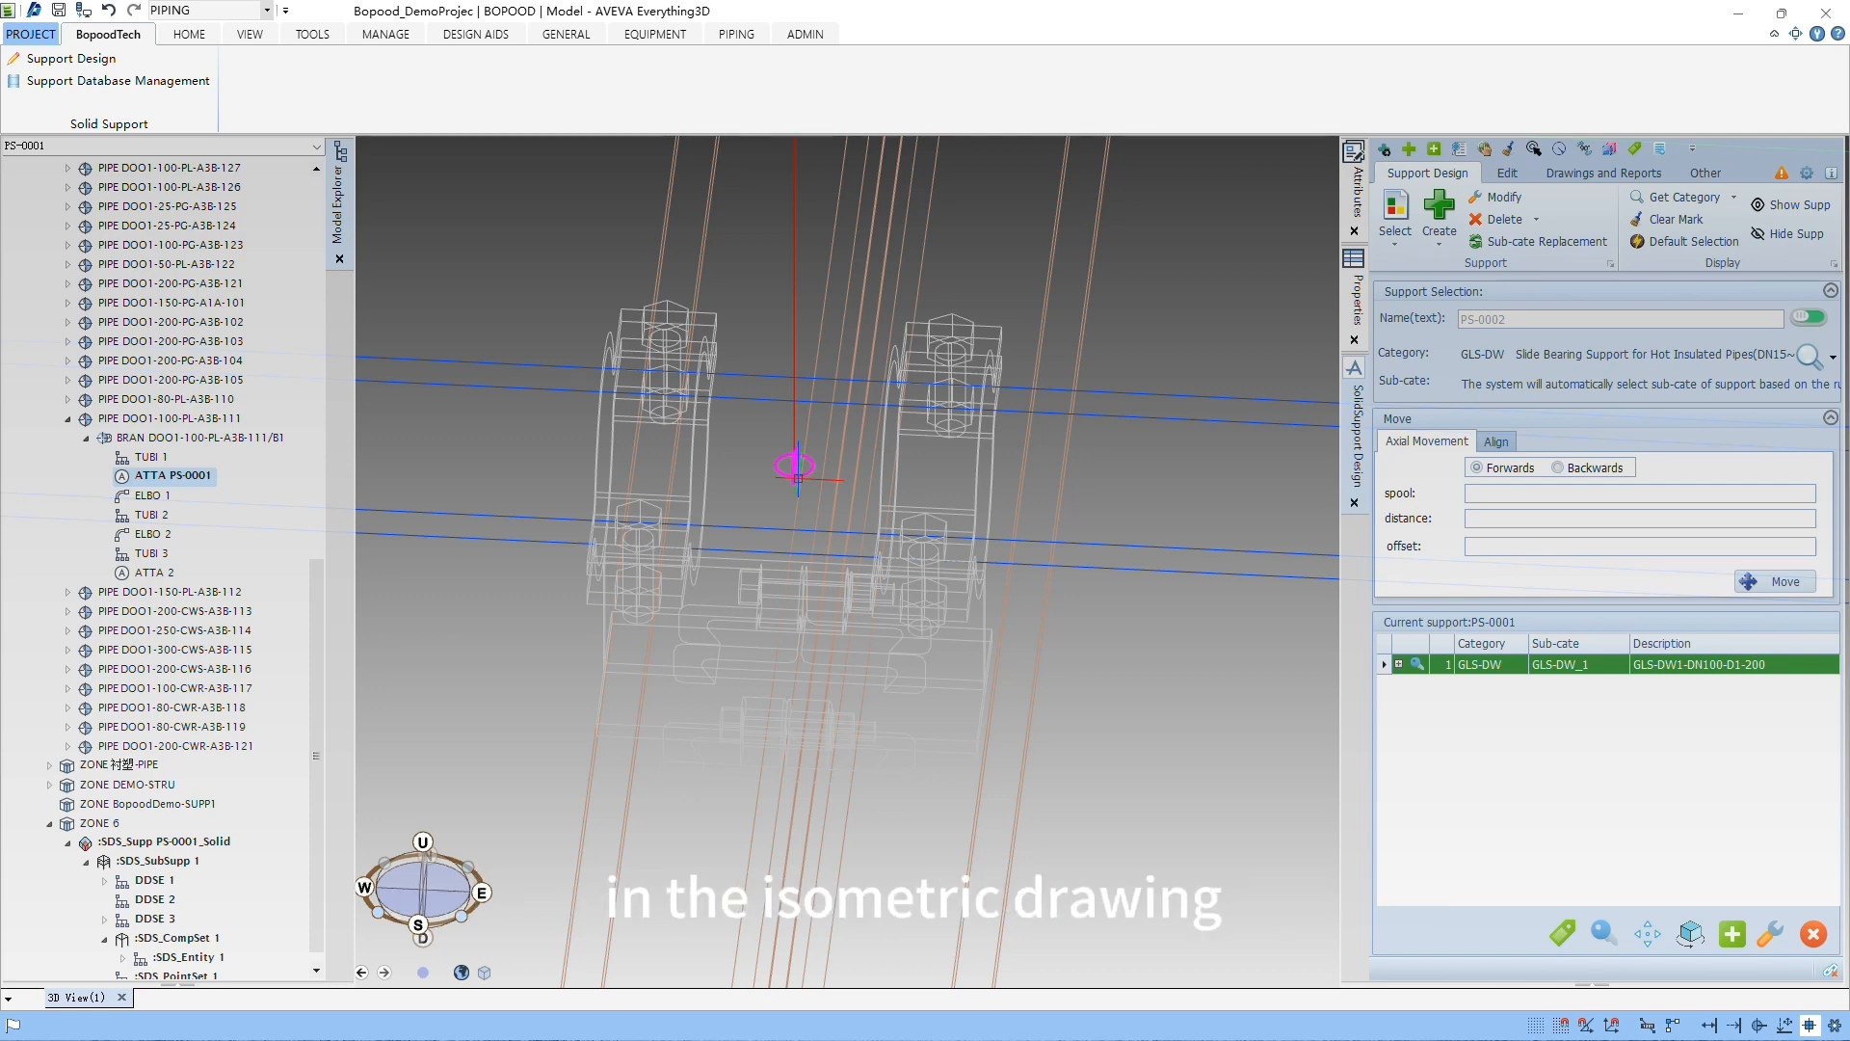
Step: Return the 3D view to shaded display, select the support, and examine its shape and component list
key(F8)
click(923, 626)
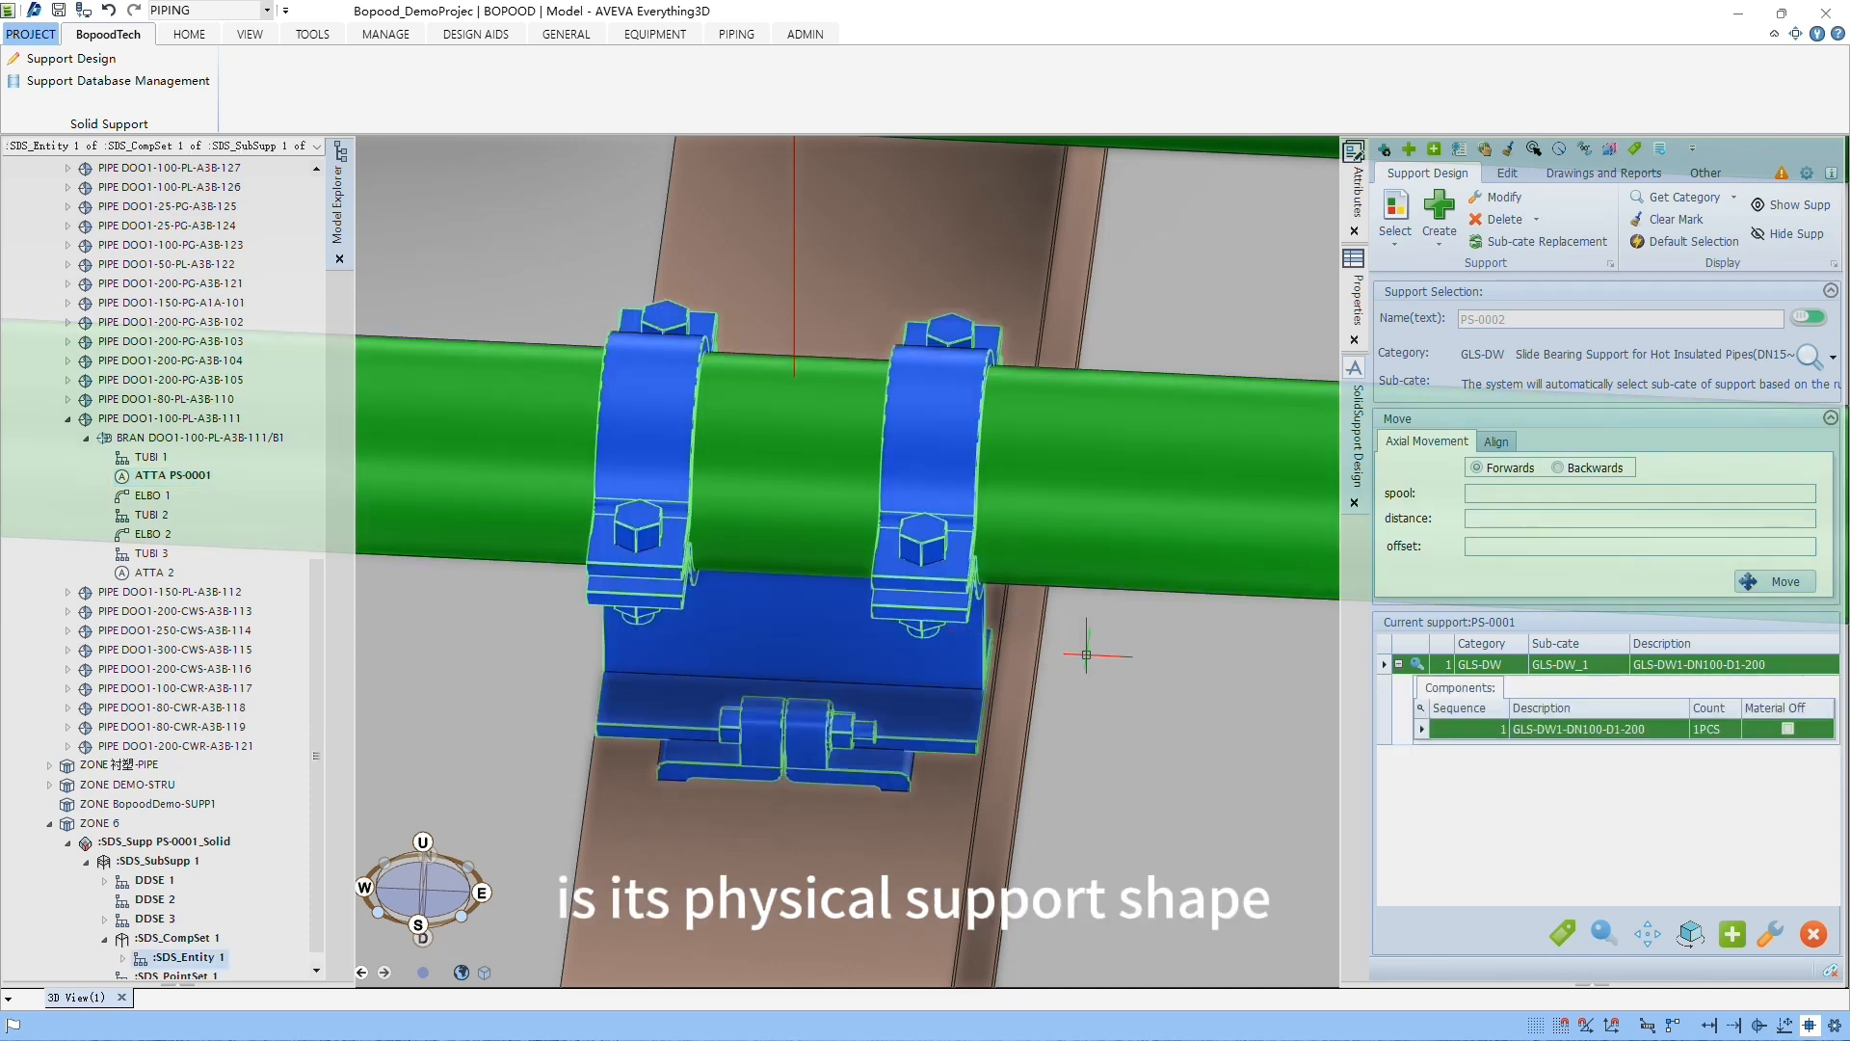
mouse_move(1364, 600)
mouse_down()
mouse_move(1638, 744)
mouse_move(1847, 764)
mouse_up()
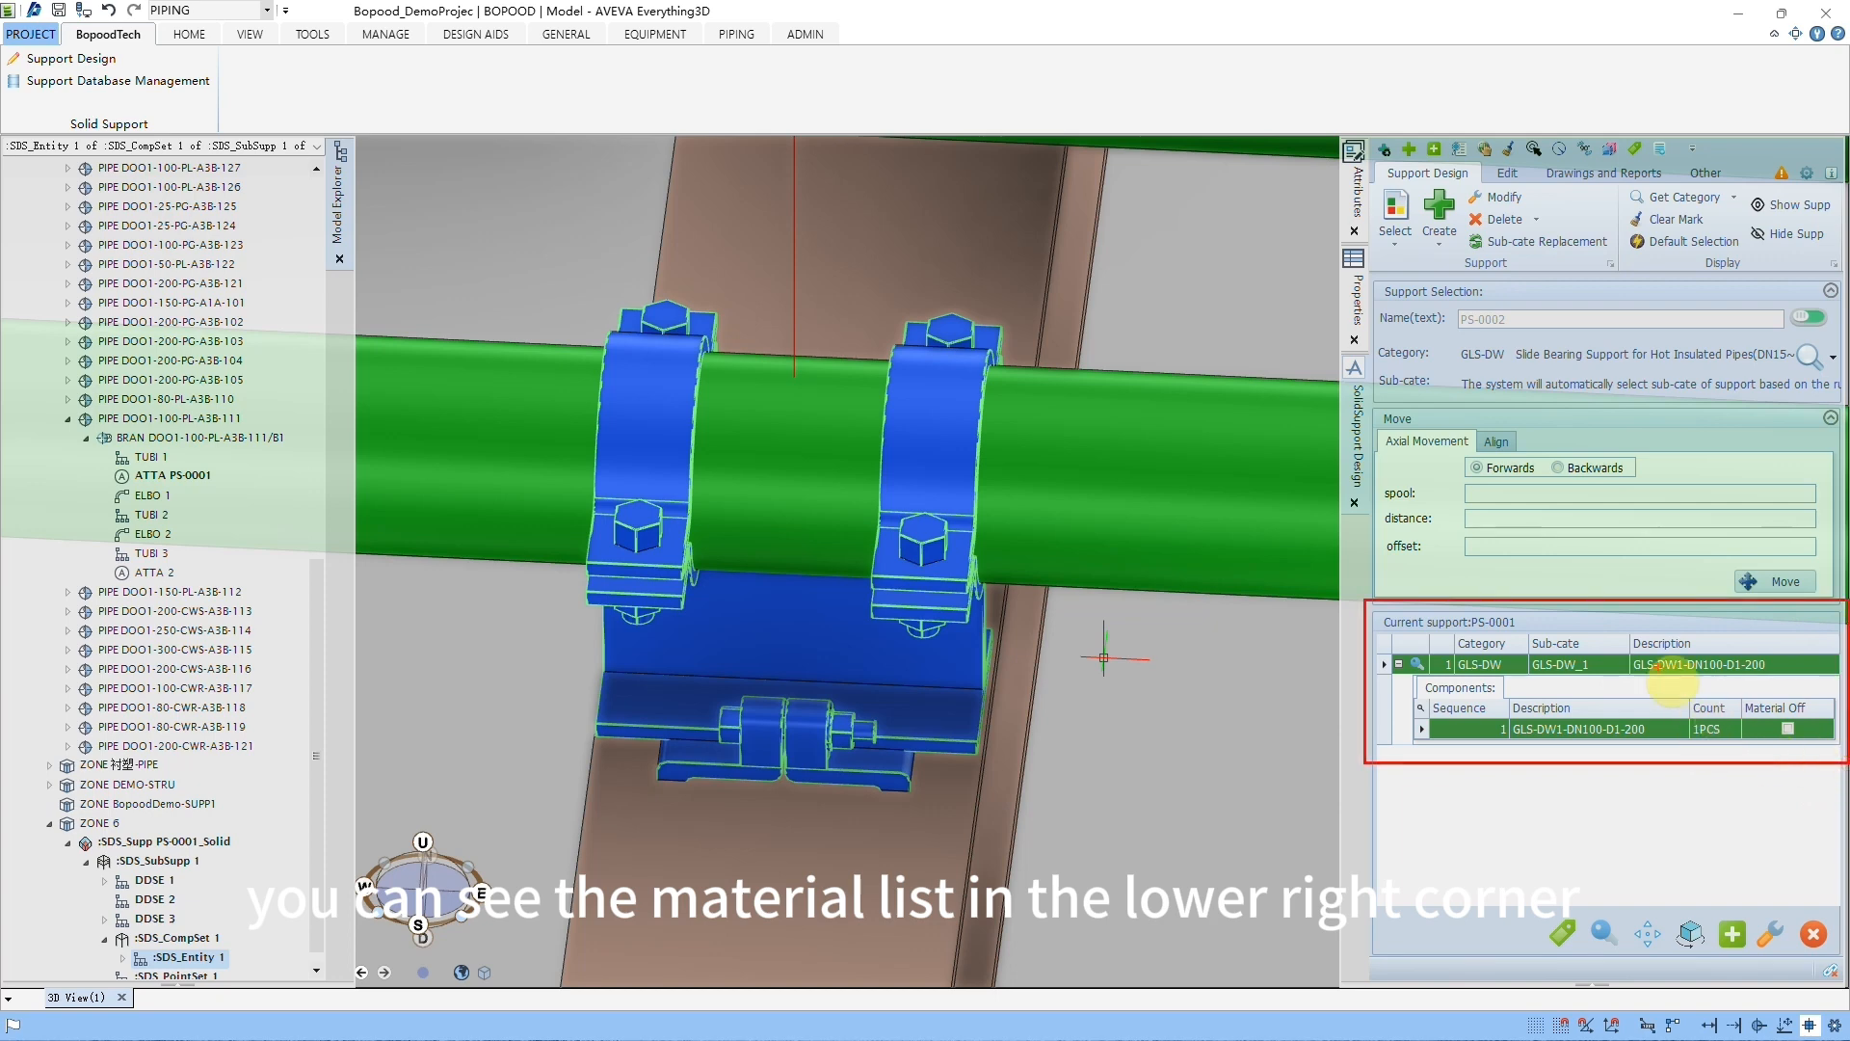
drag(1619, 629, 1802, 680)
drag(1448, 684, 1821, 756)
key(Escape)
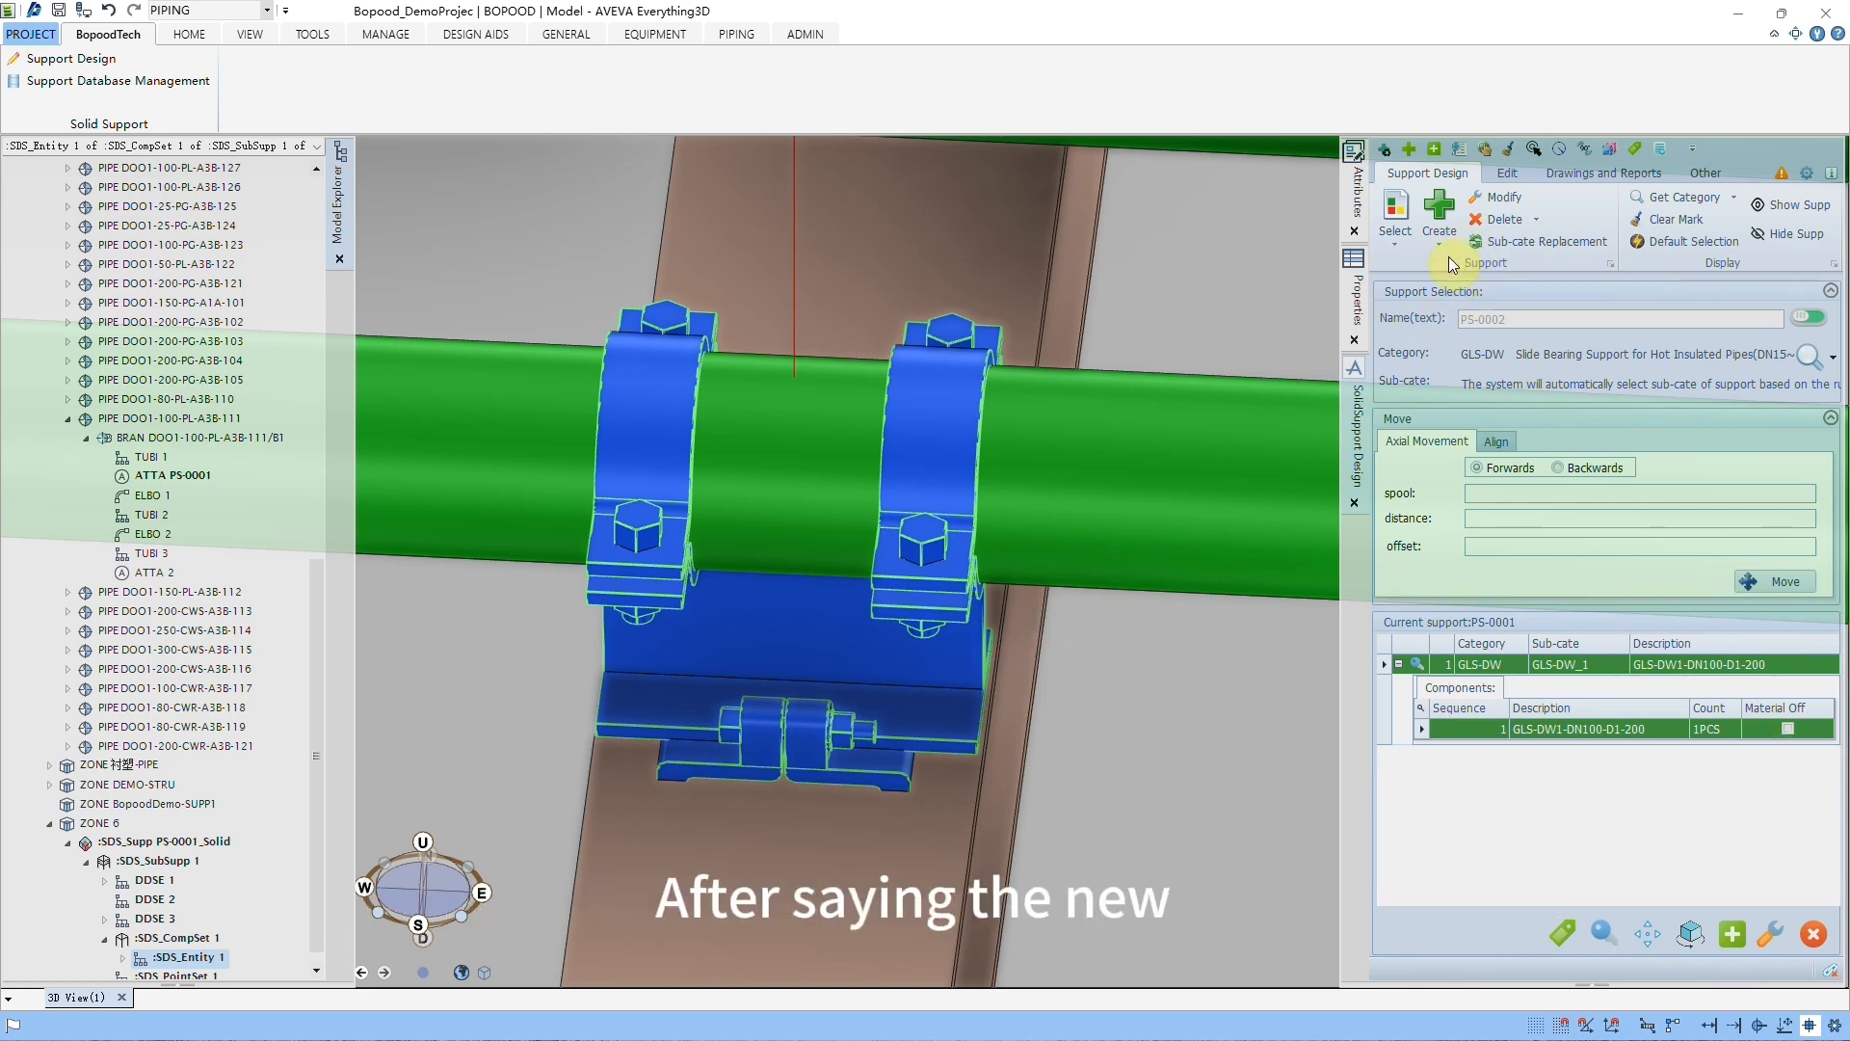
Step: Delete the selected support from the pipe and undo the deletion
click(1493, 223)
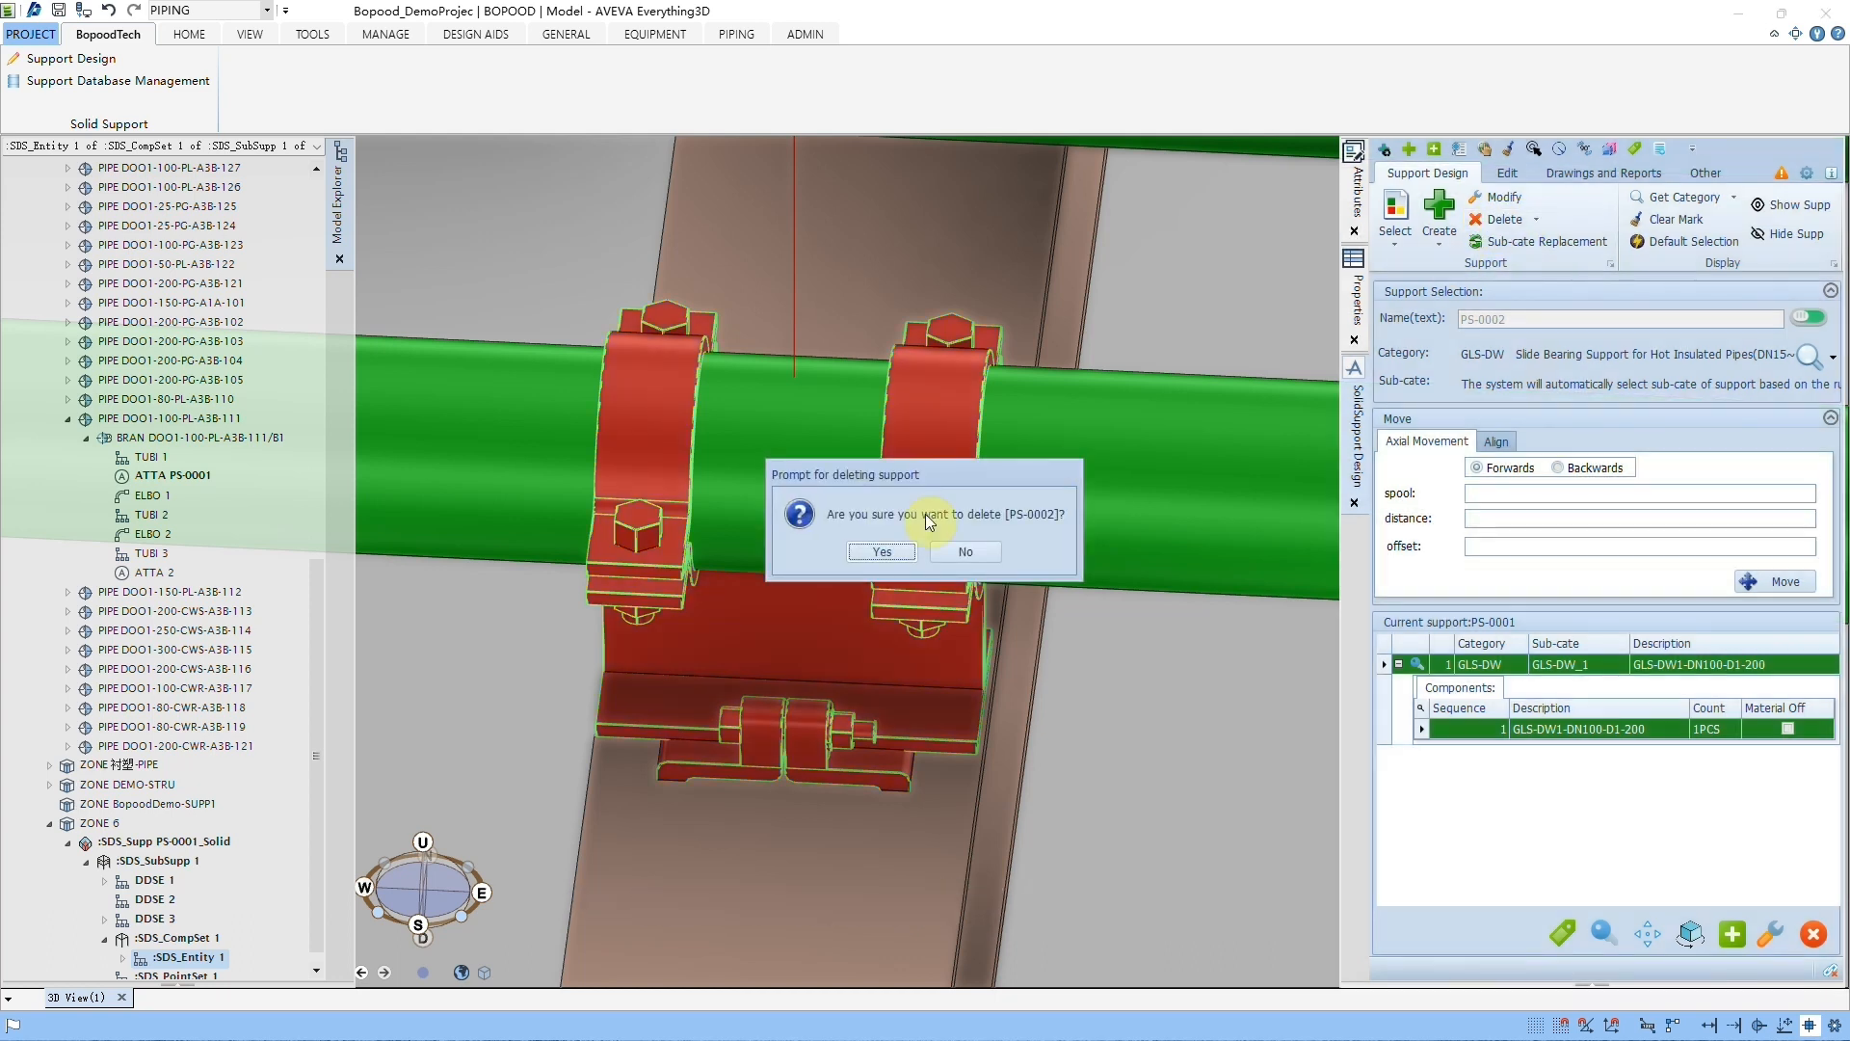
click(880, 551)
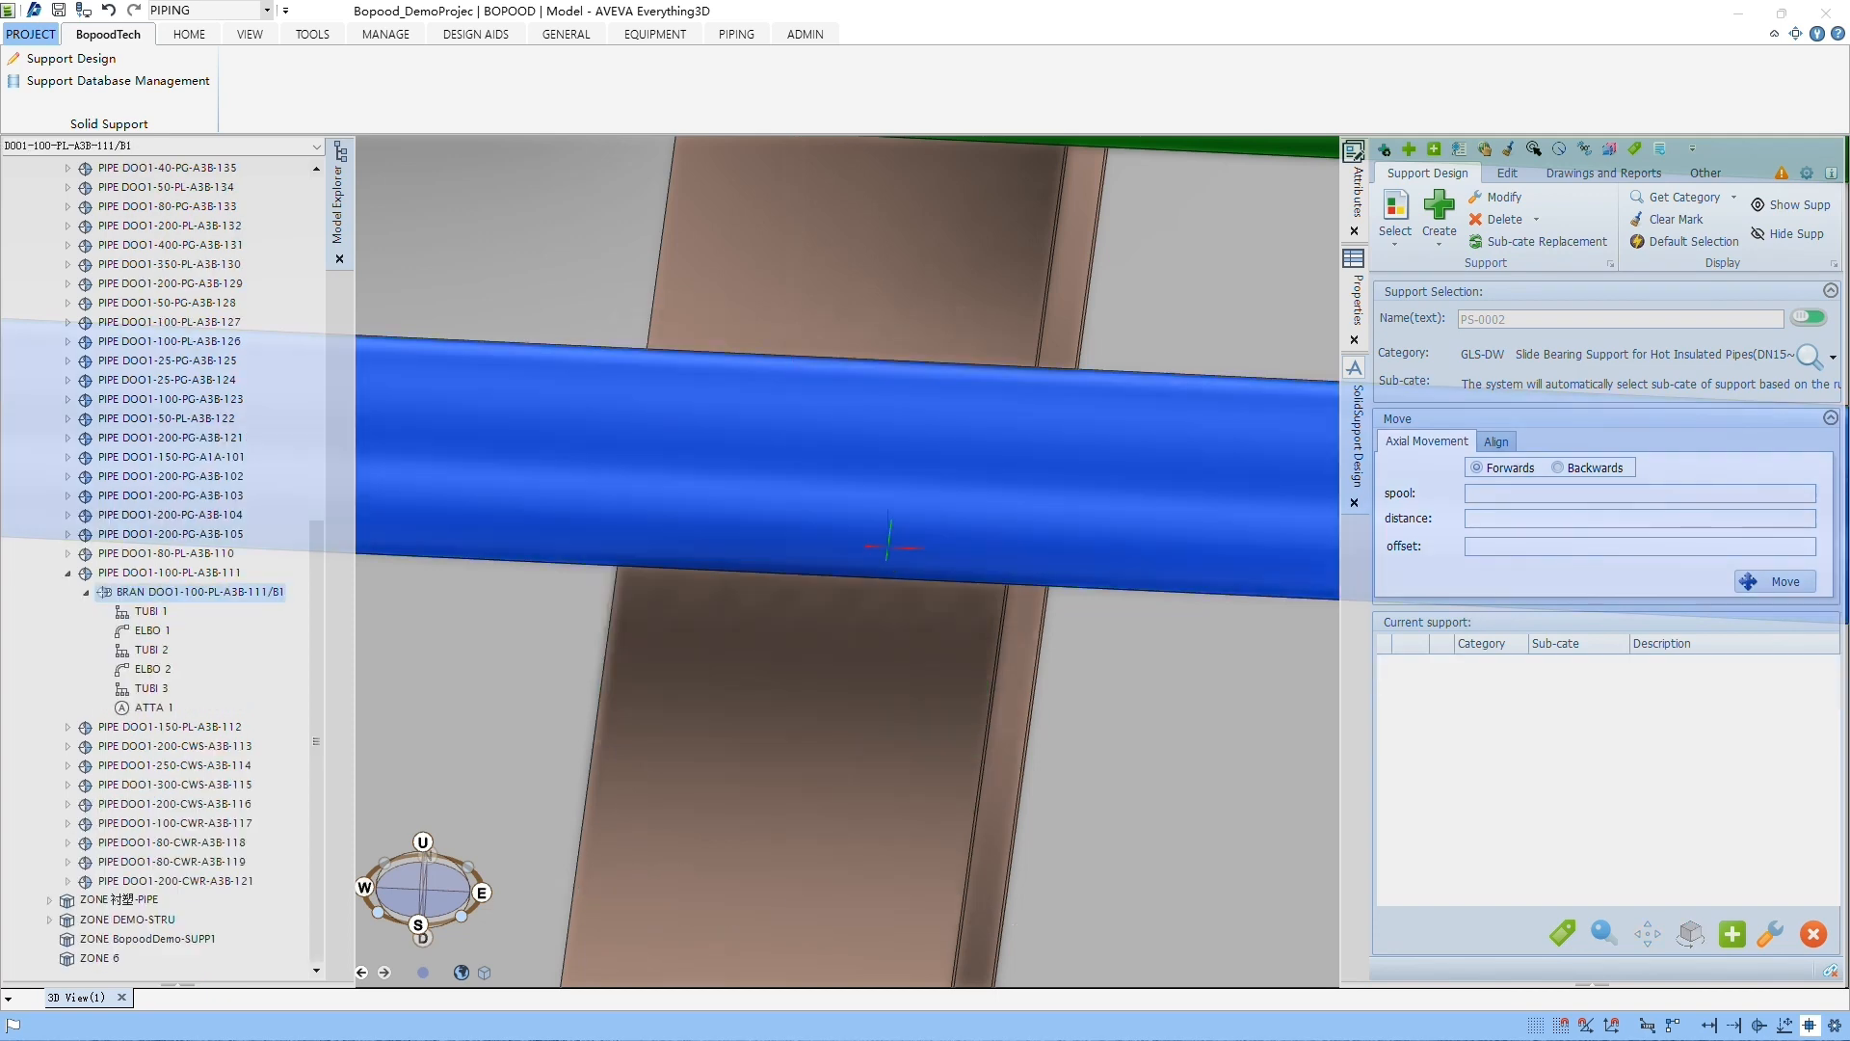
click(106, 17)
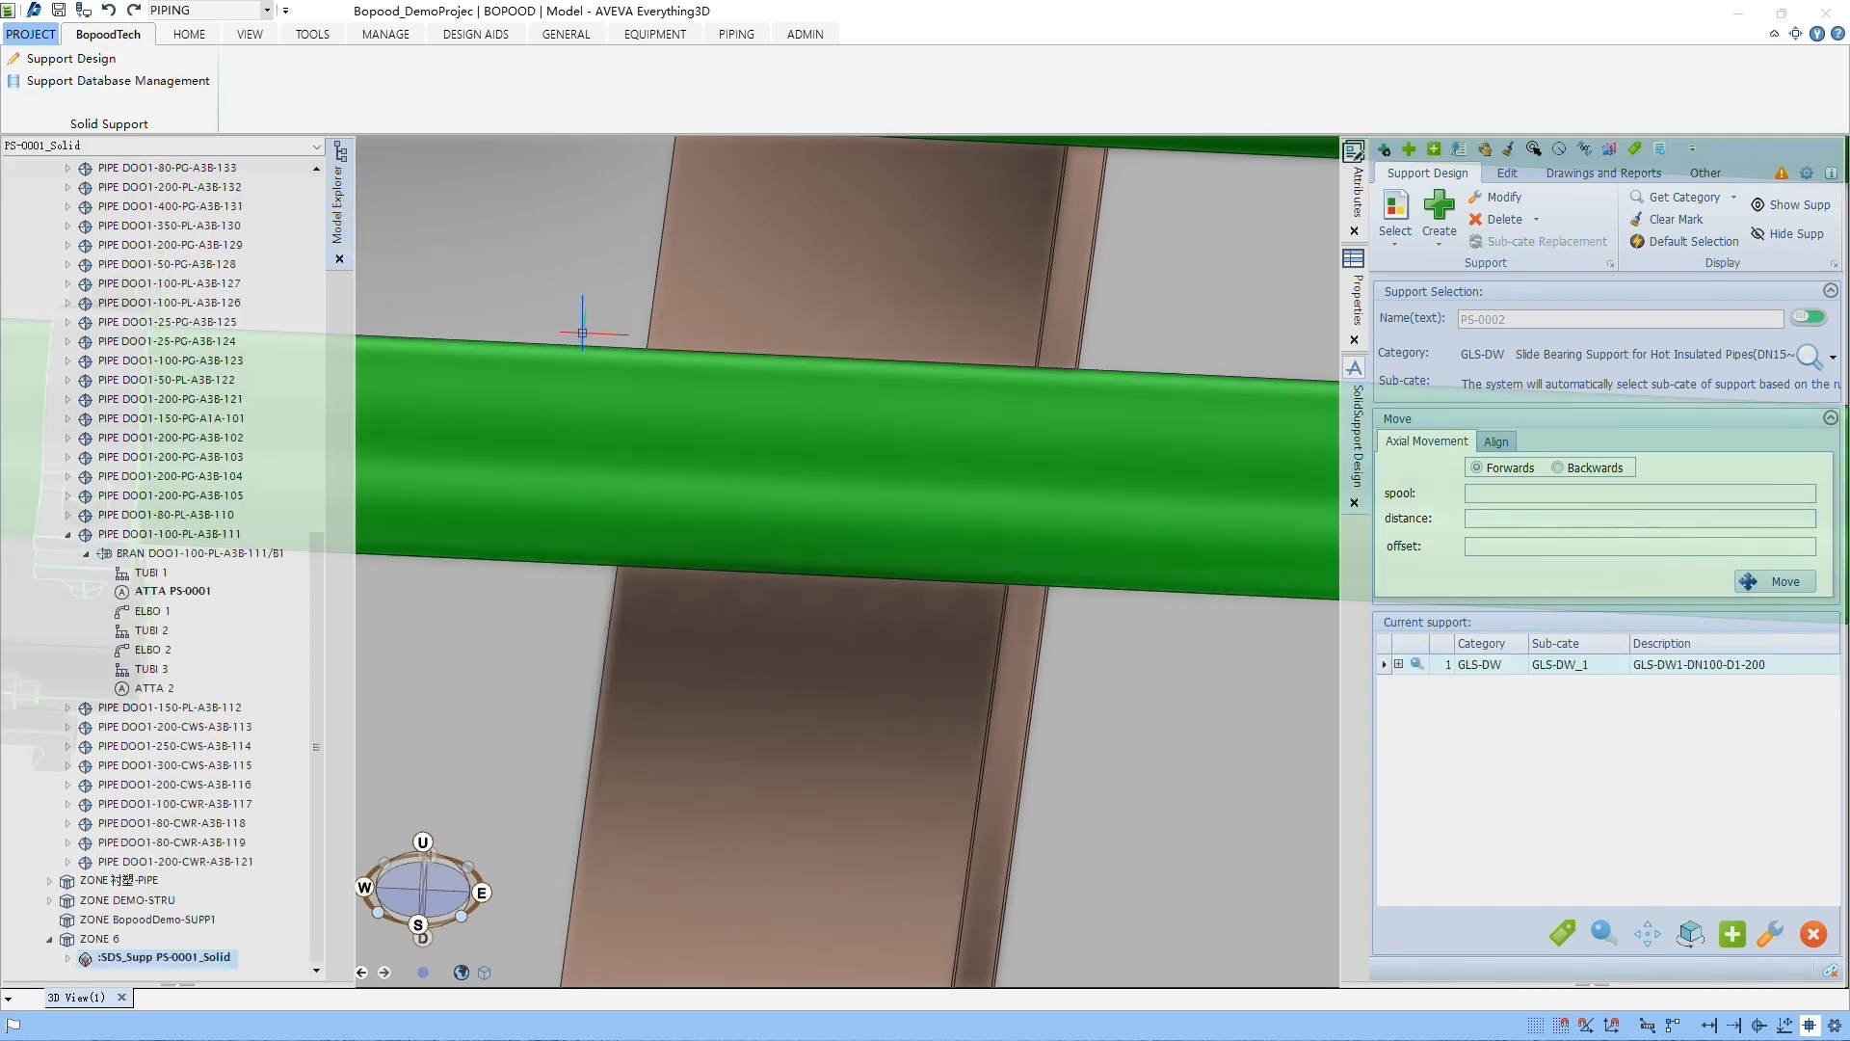
Step: Use Quick Align to place the restored GLS-DW support at the brown structural member crossing the pipe
scroll(833, 380, down, 2)
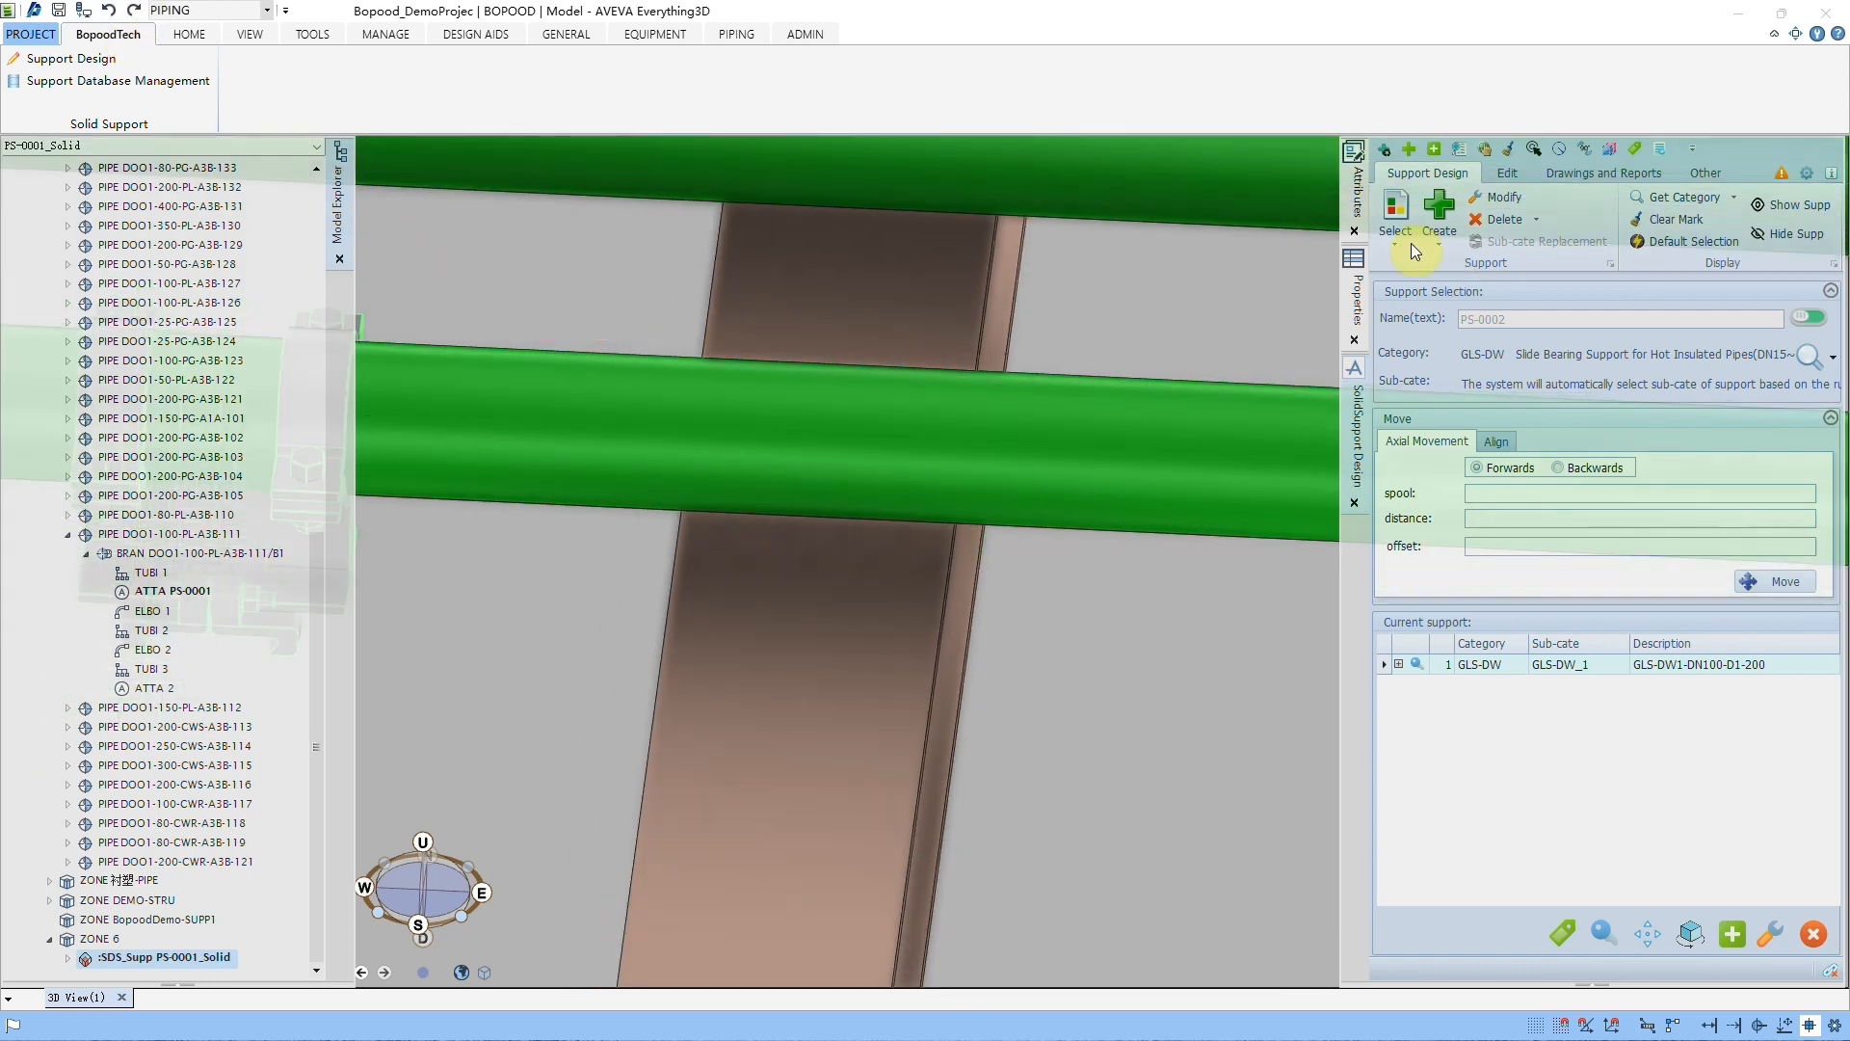
click(1534, 151)
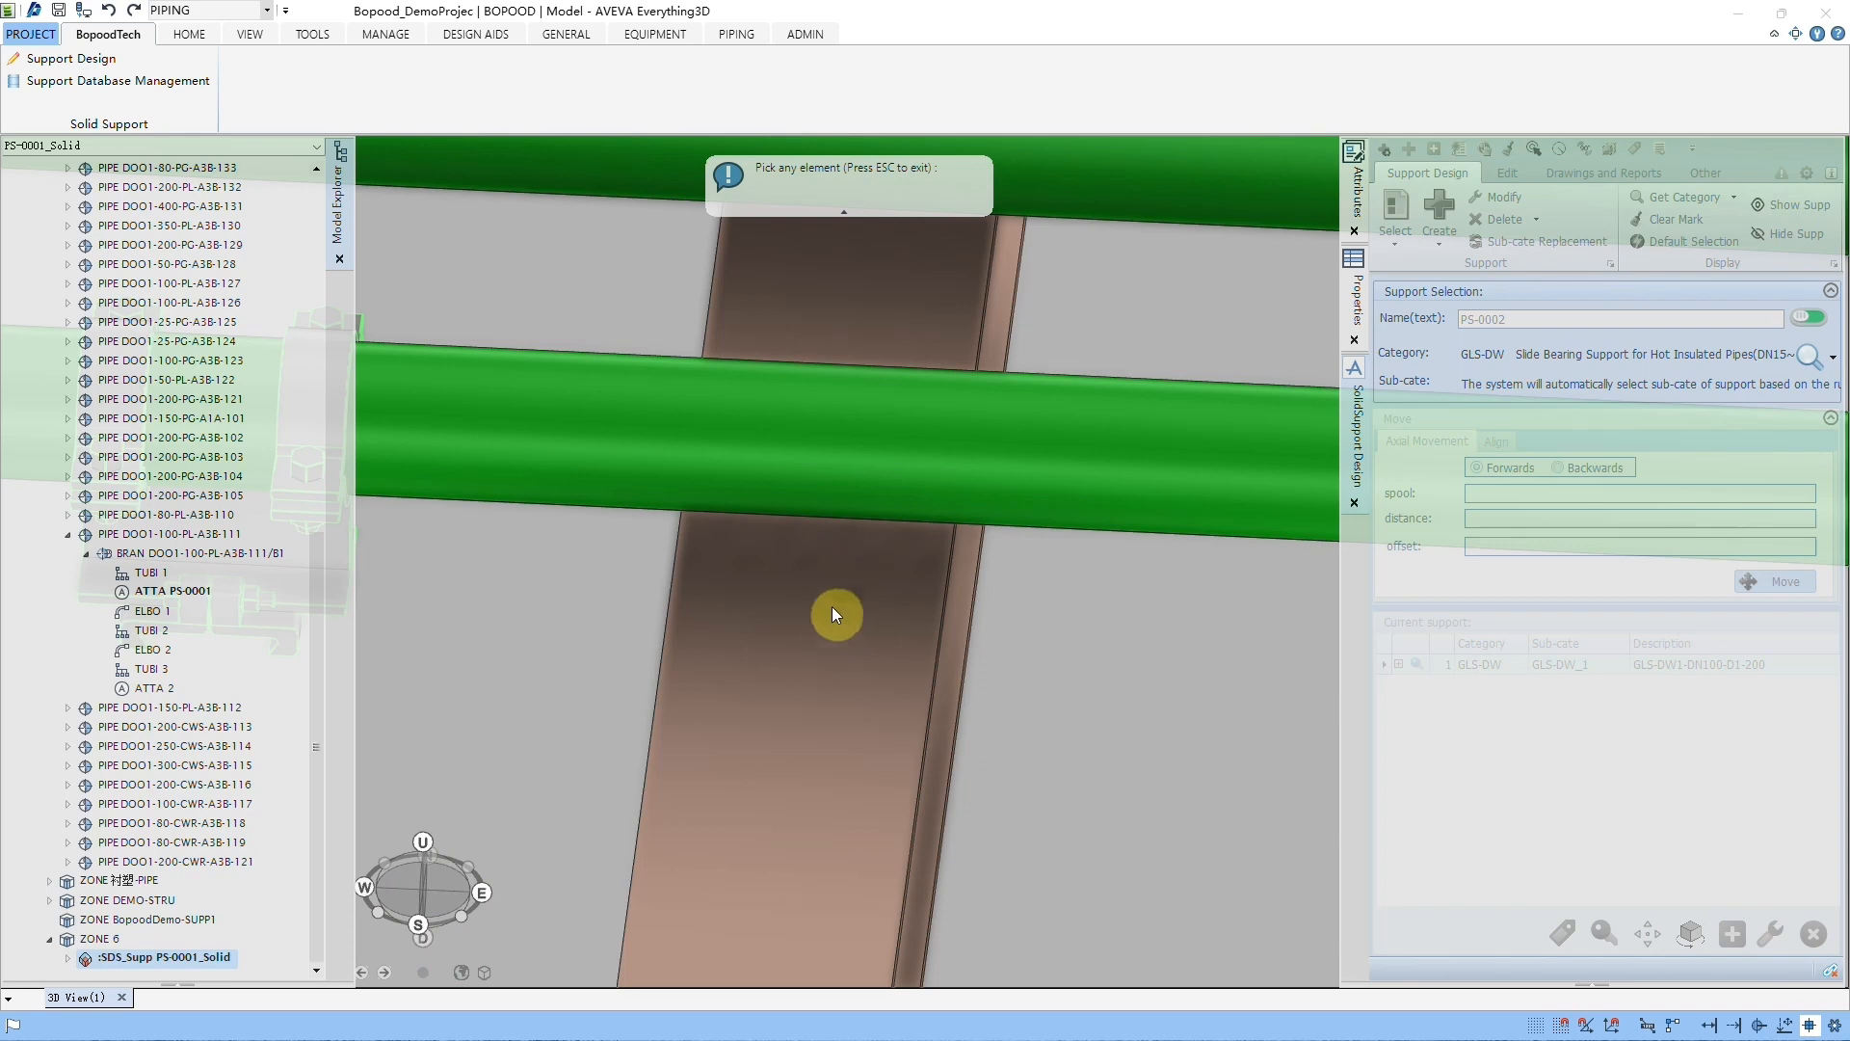
click(833, 609)
scroll(871, 572, up, 2)
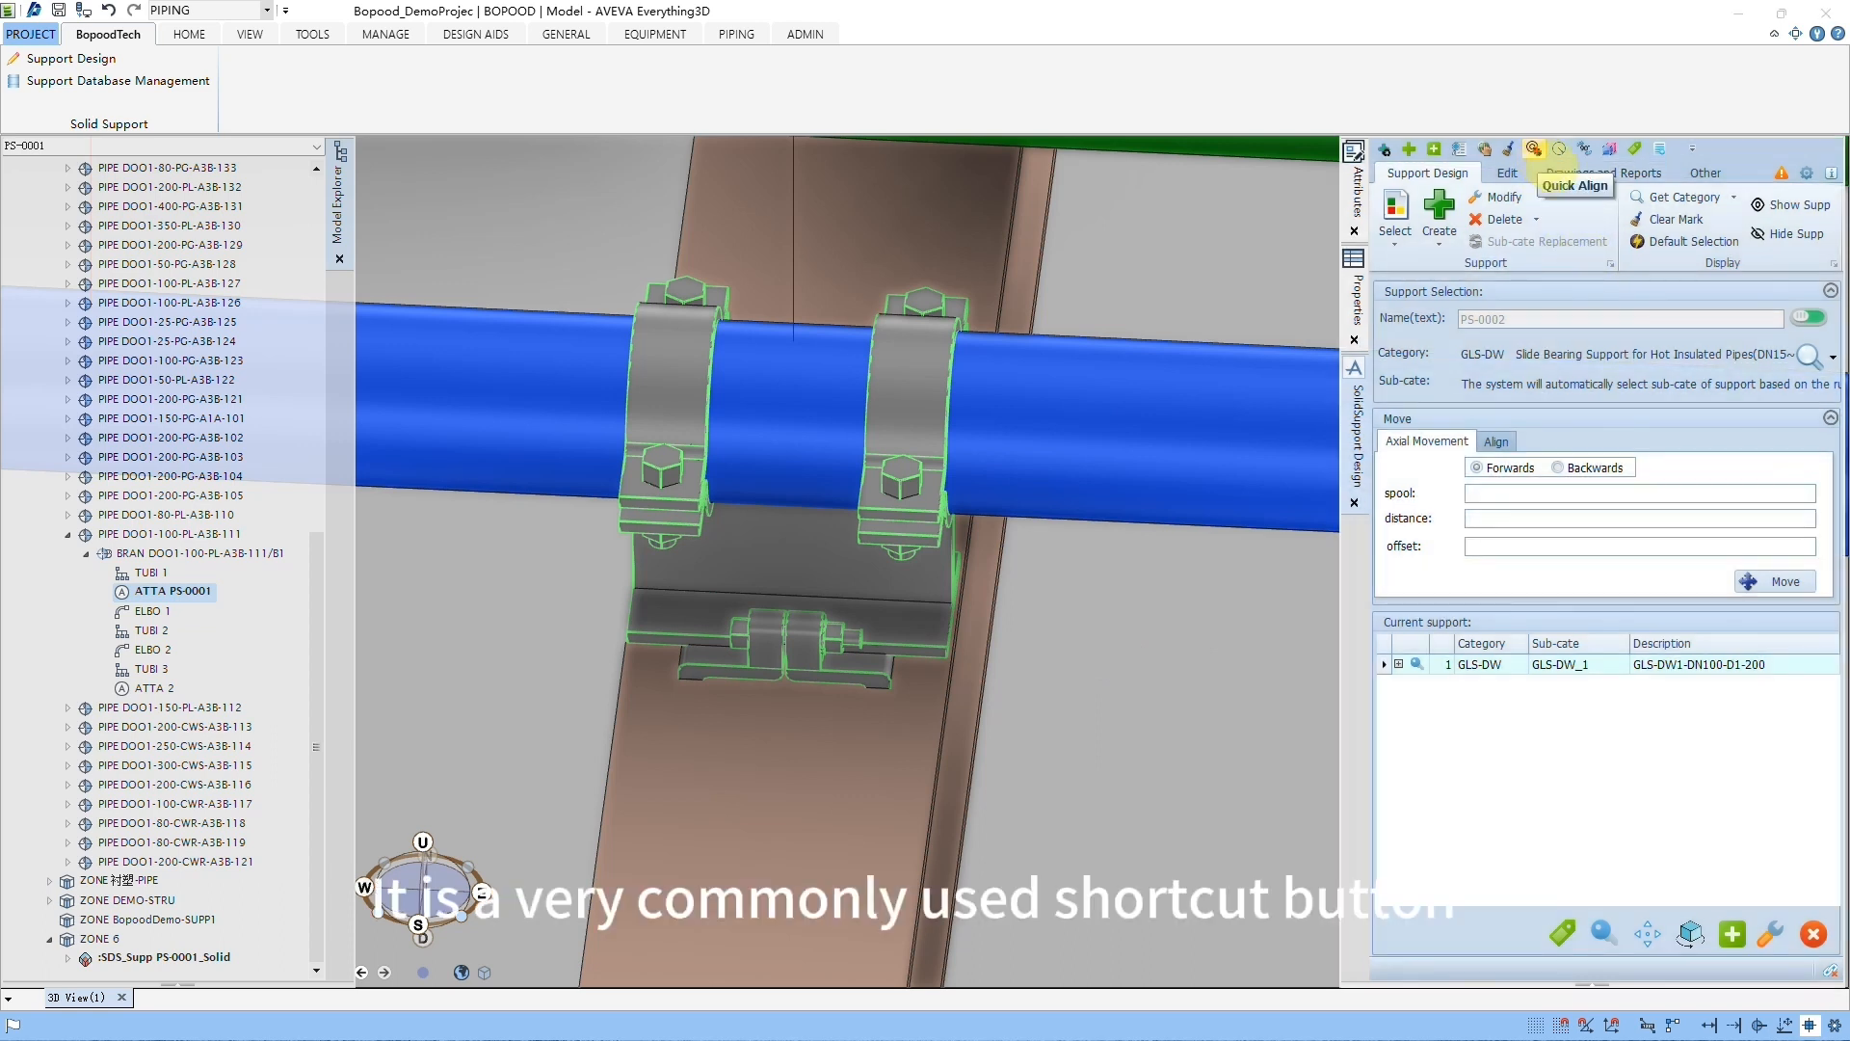
drag(1521, 127, 1611, 192)
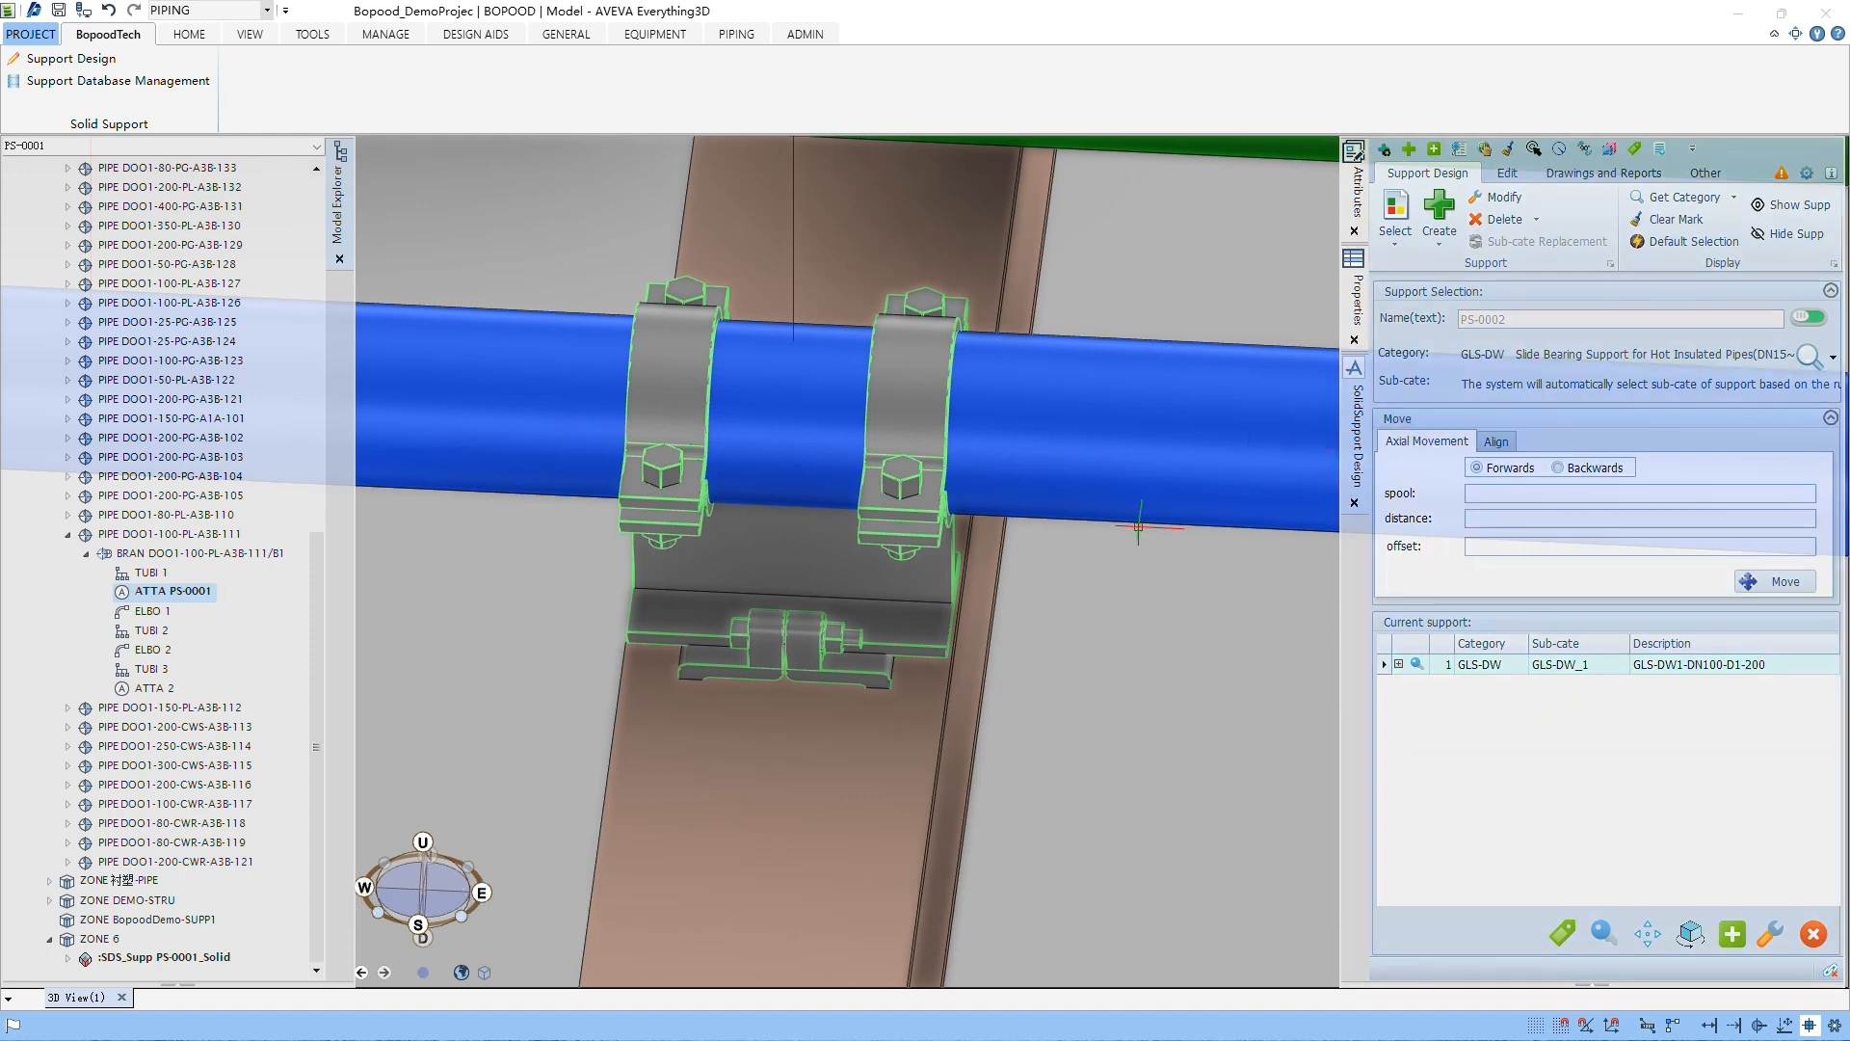
scroll(1128, 534, down, 1)
scroll(1128, 534, down, 3)
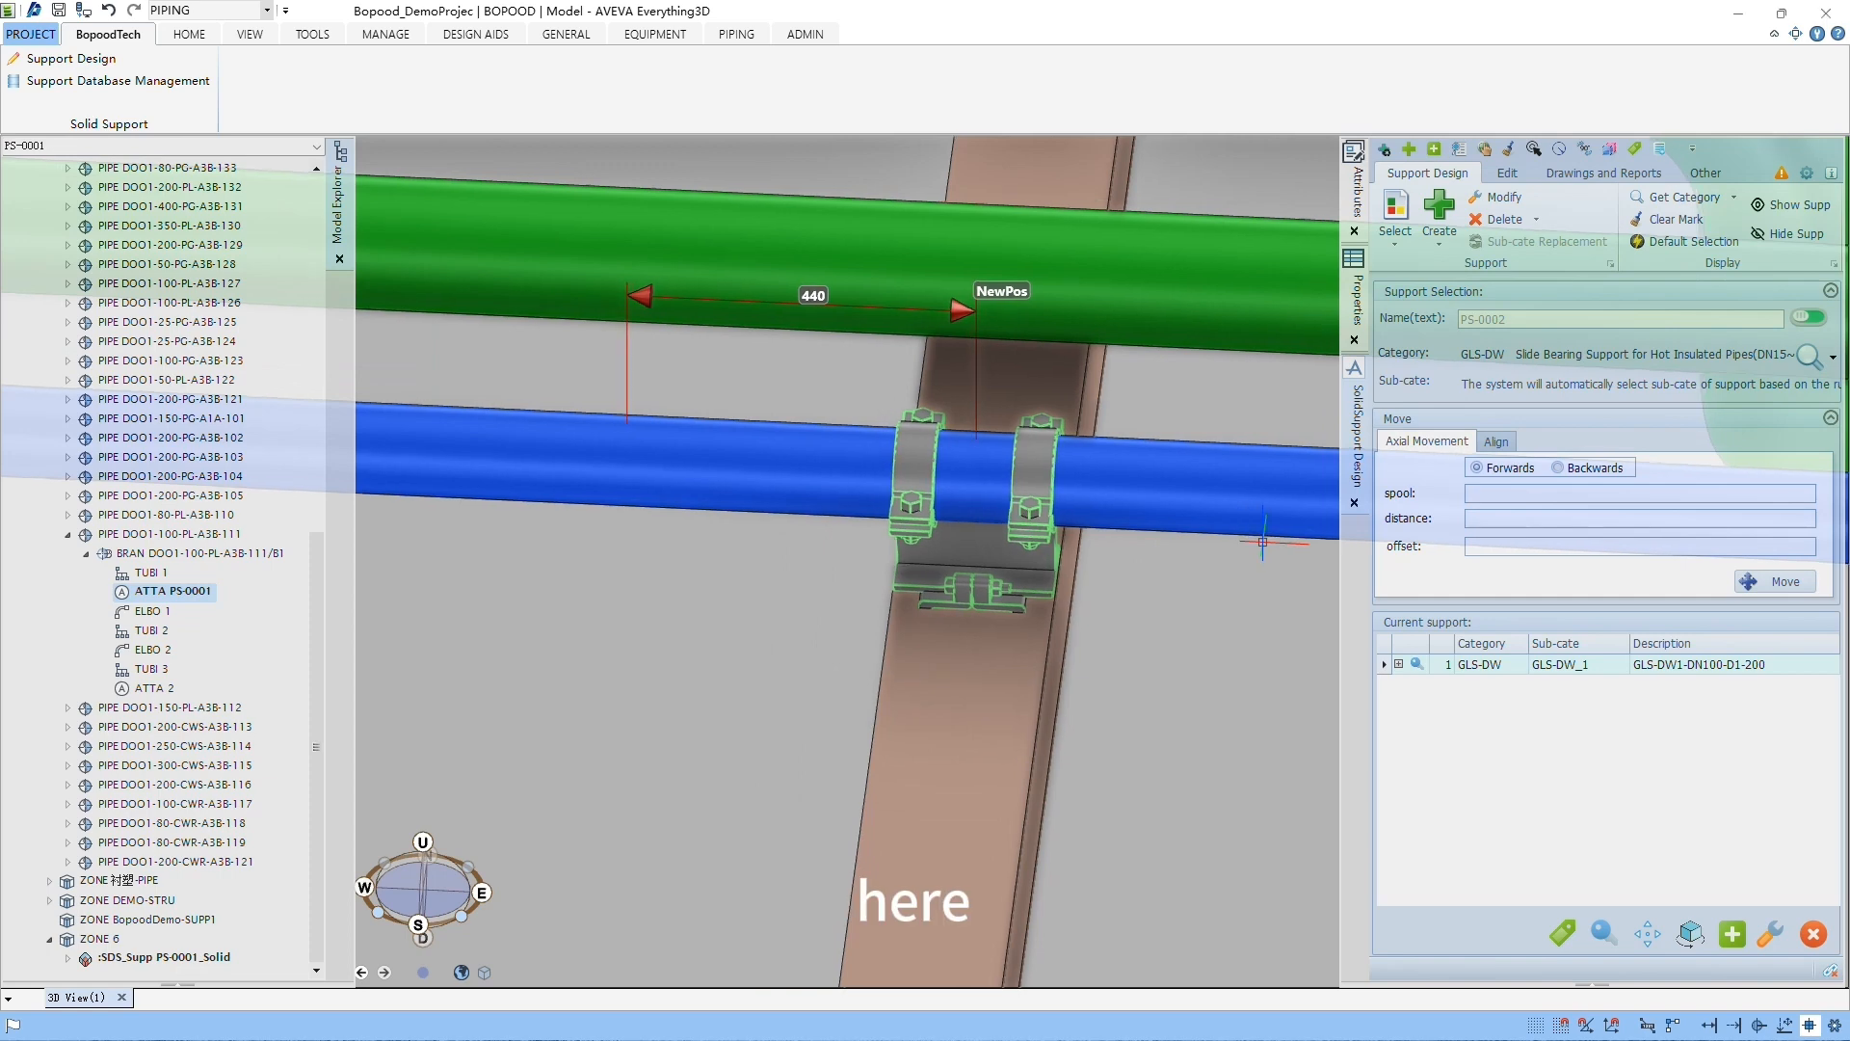
Step: Create another GLS-DW slide bearing support on the blue pipe, between the existing support and the elbow
scroll(1263, 535, down, 2)
middle_drag(1275, 571, 1129, 568)
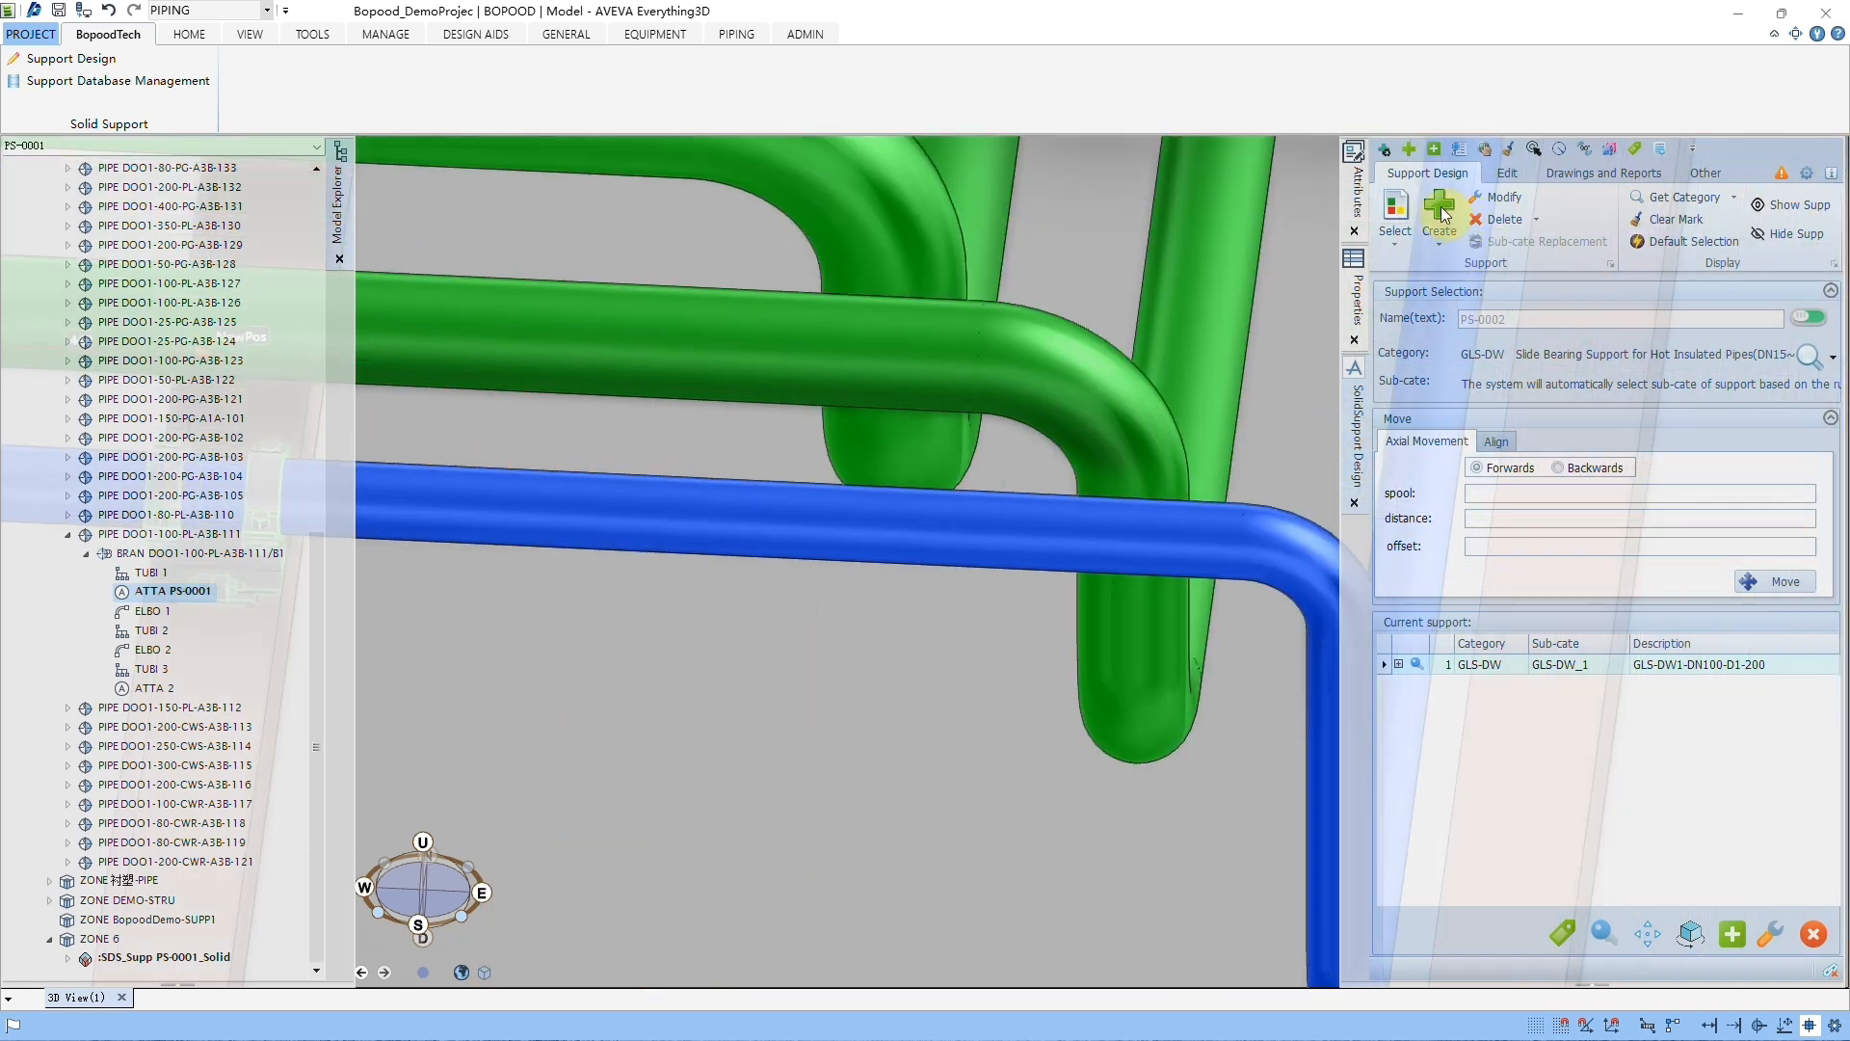
click(1444, 211)
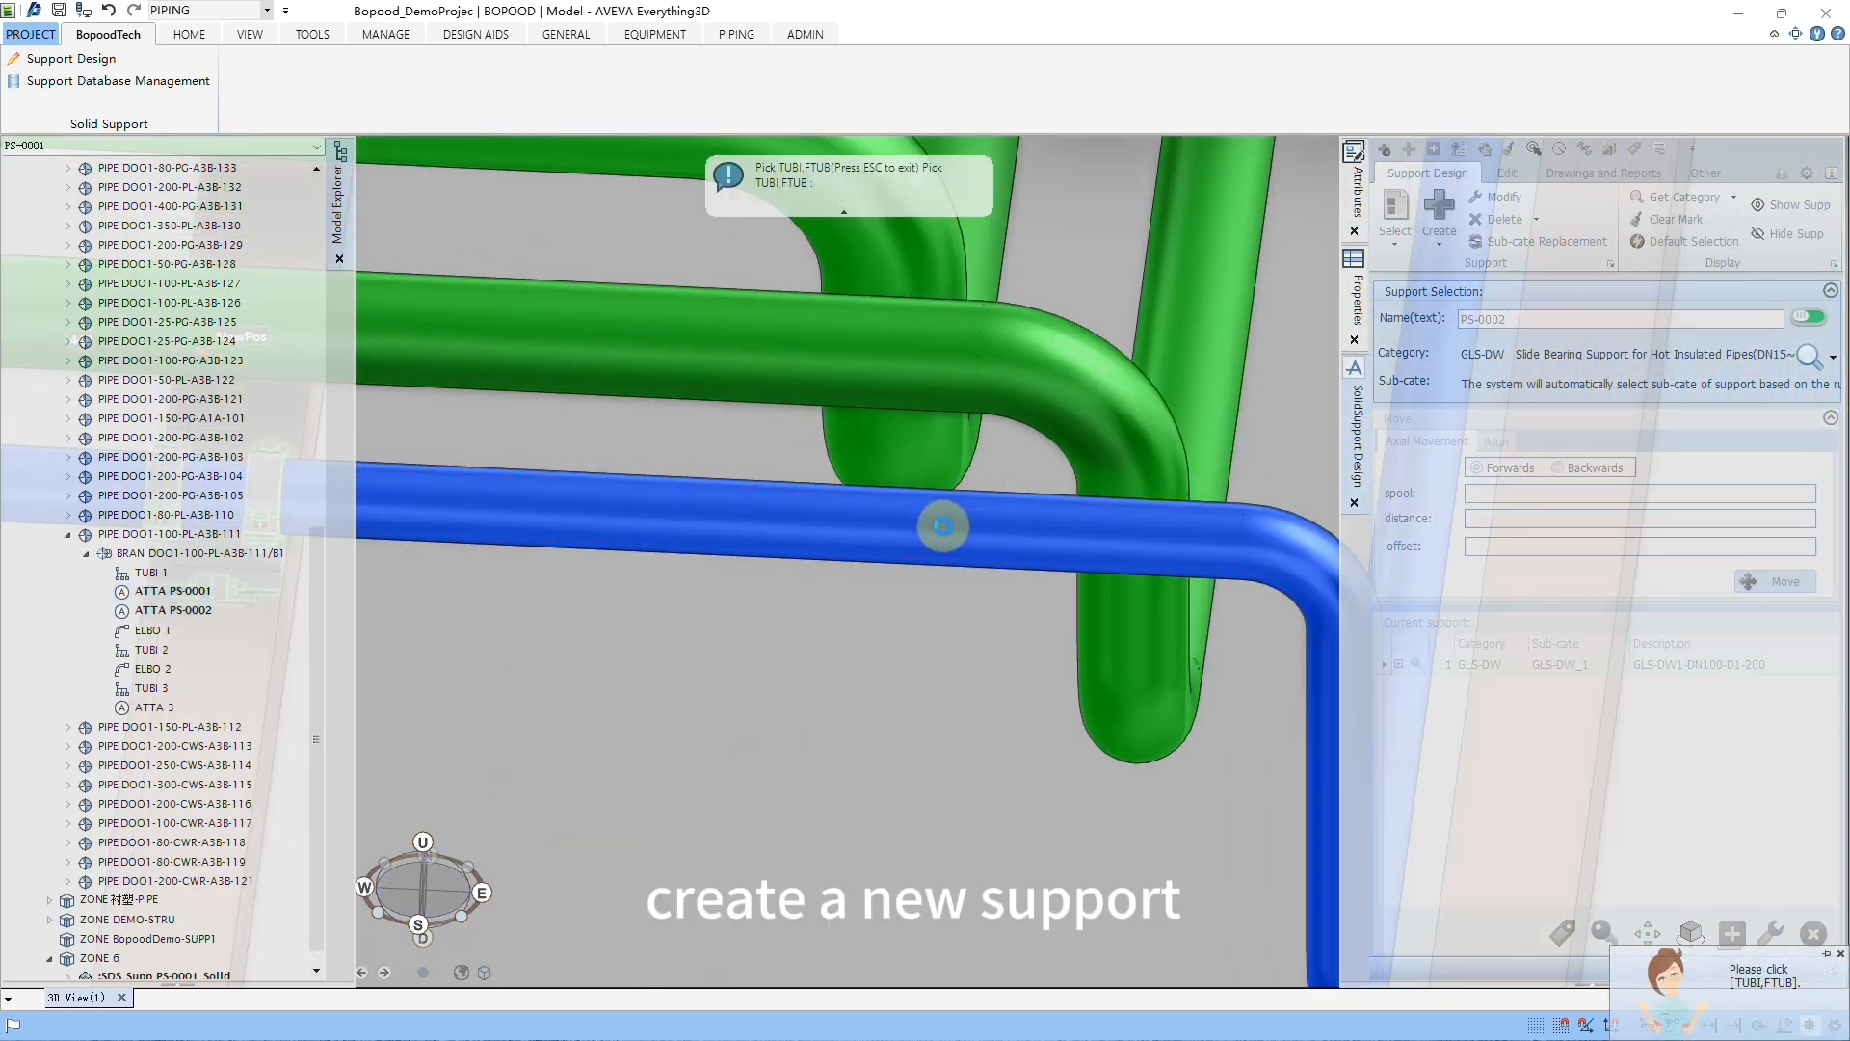
click(949, 524)
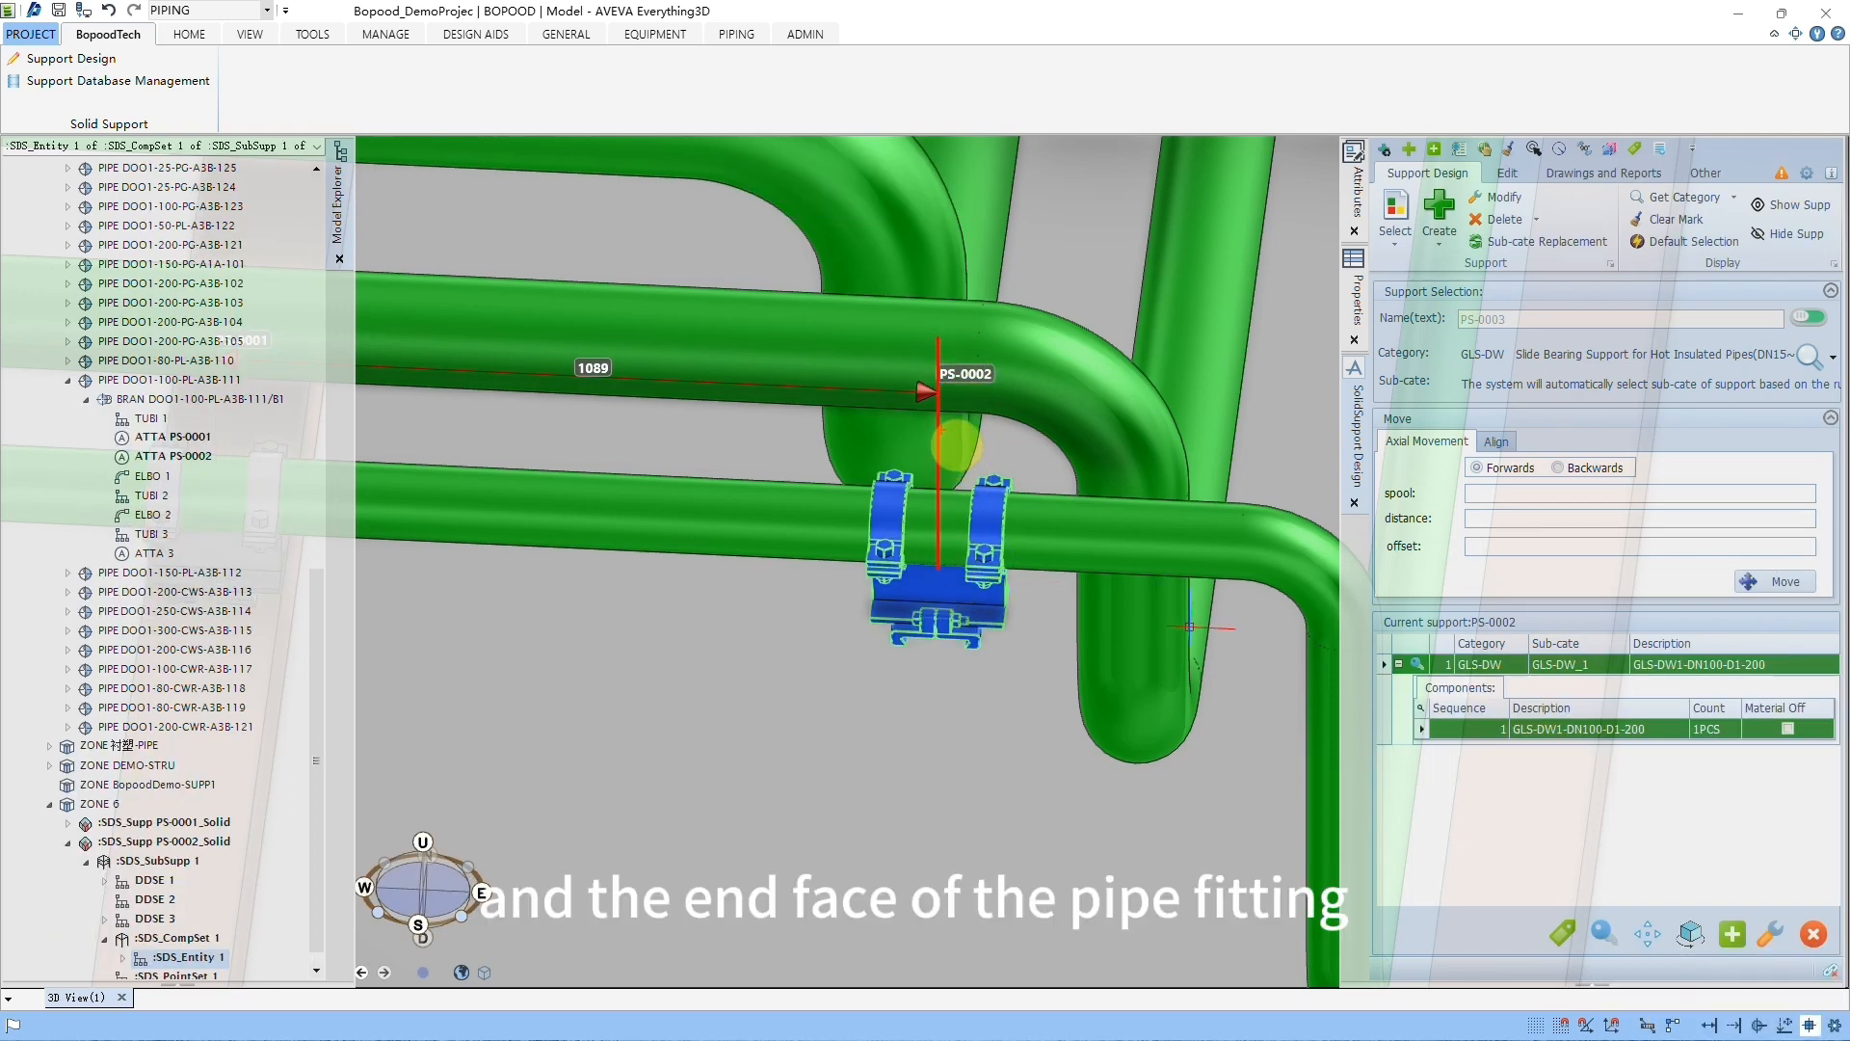
drag(941, 429, 1247, 429)
drag(1255, 364, 1244, 566)
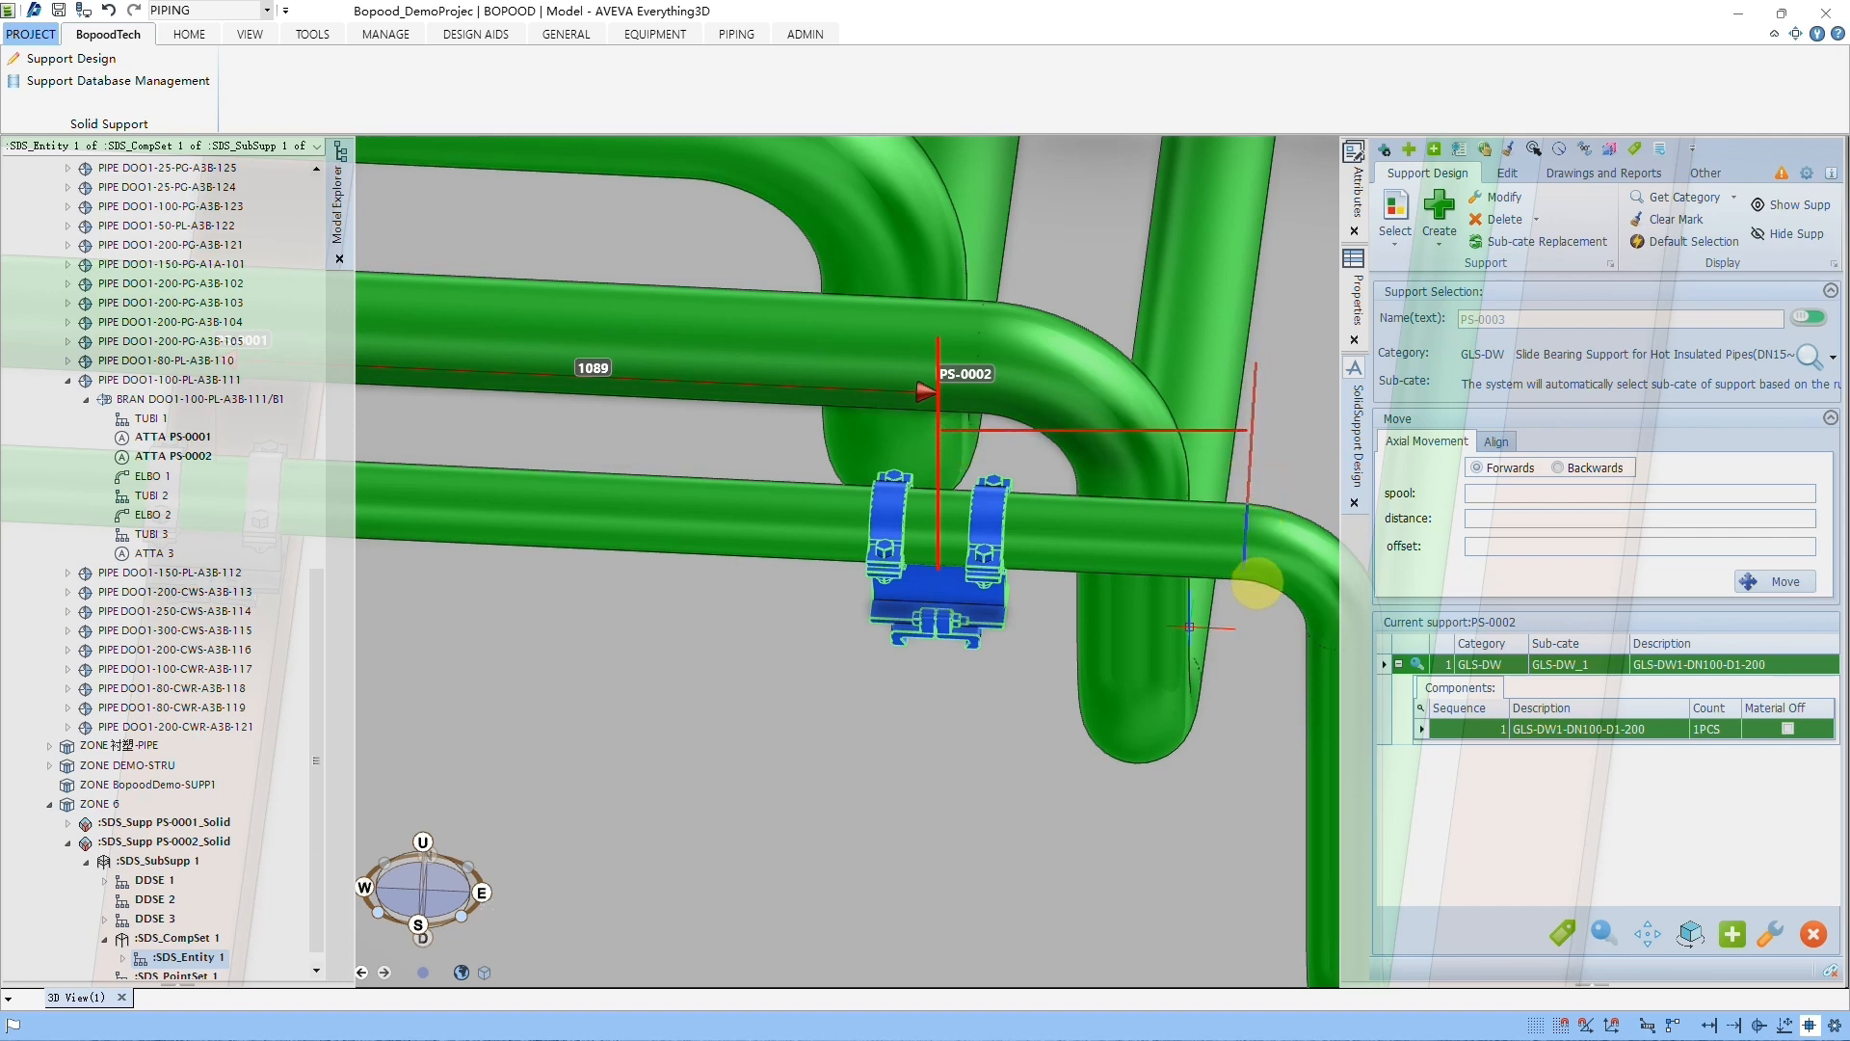
drag(939, 310, 951, 569)
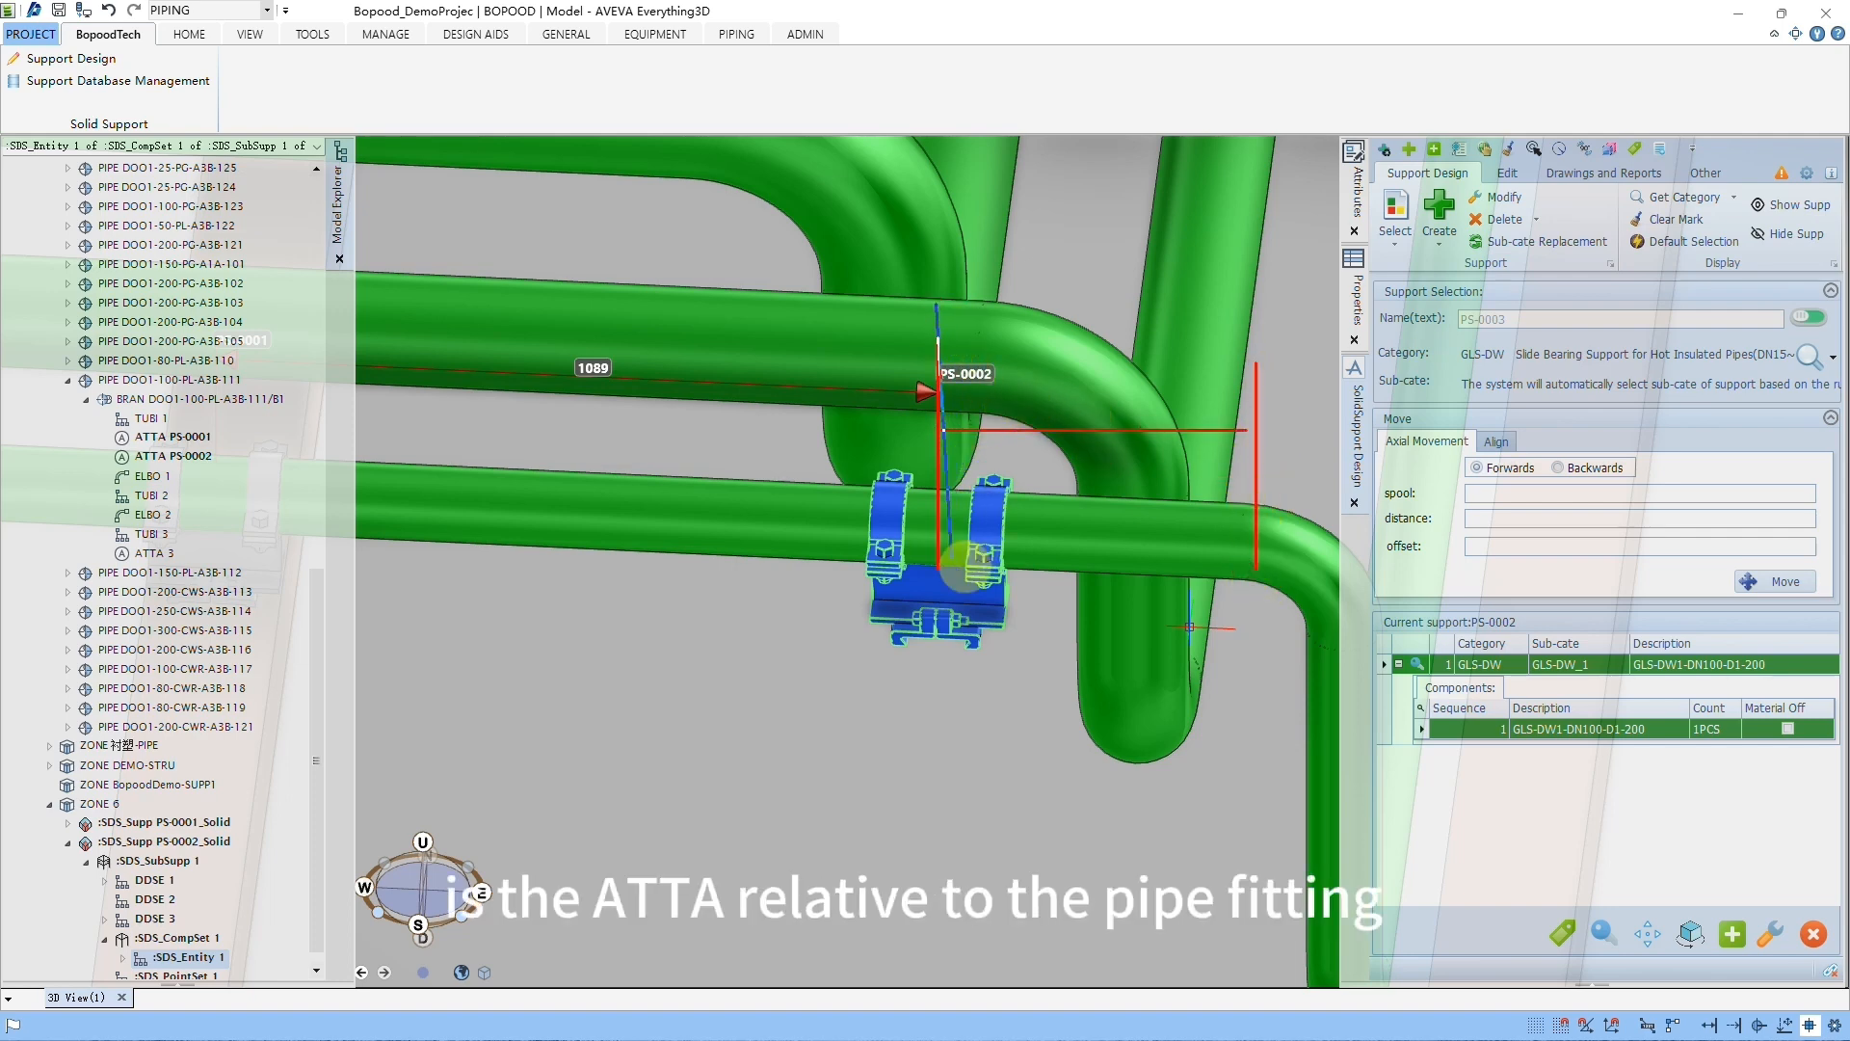
drag(942, 397, 1319, 410)
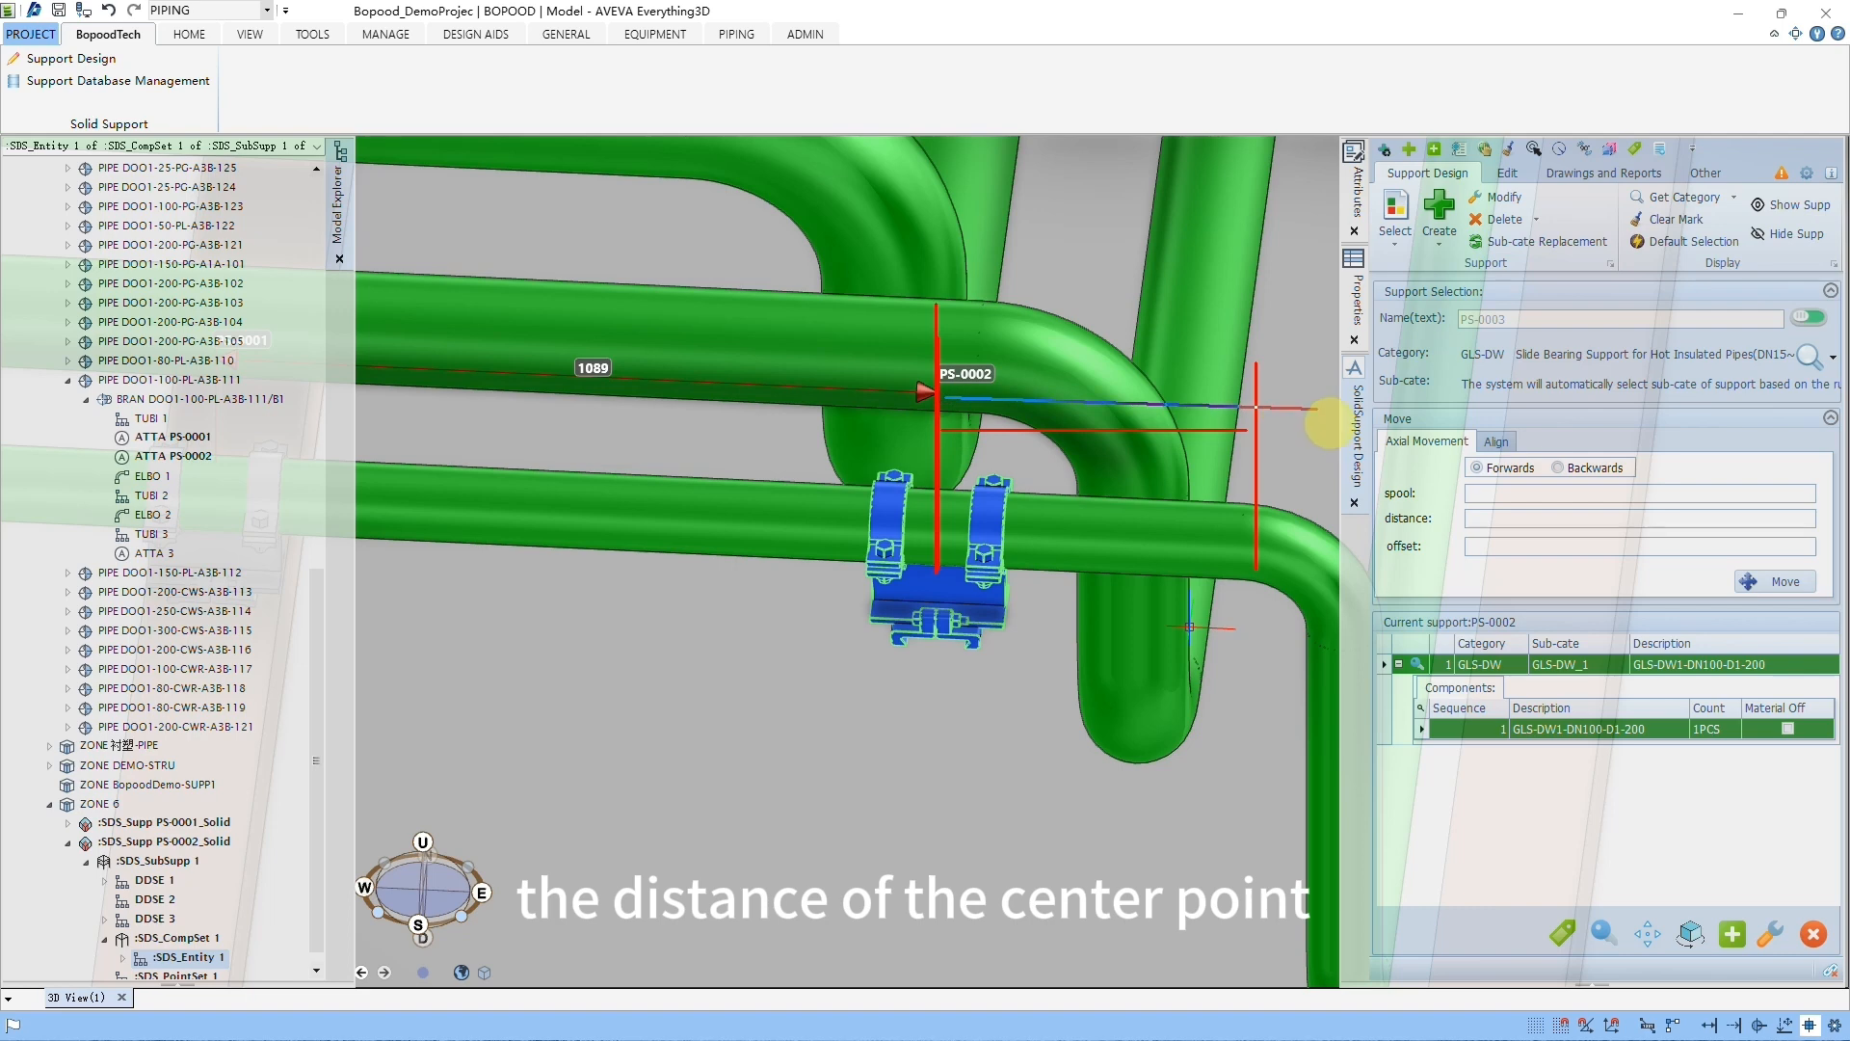
drag(1338, 328, 1340, 590)
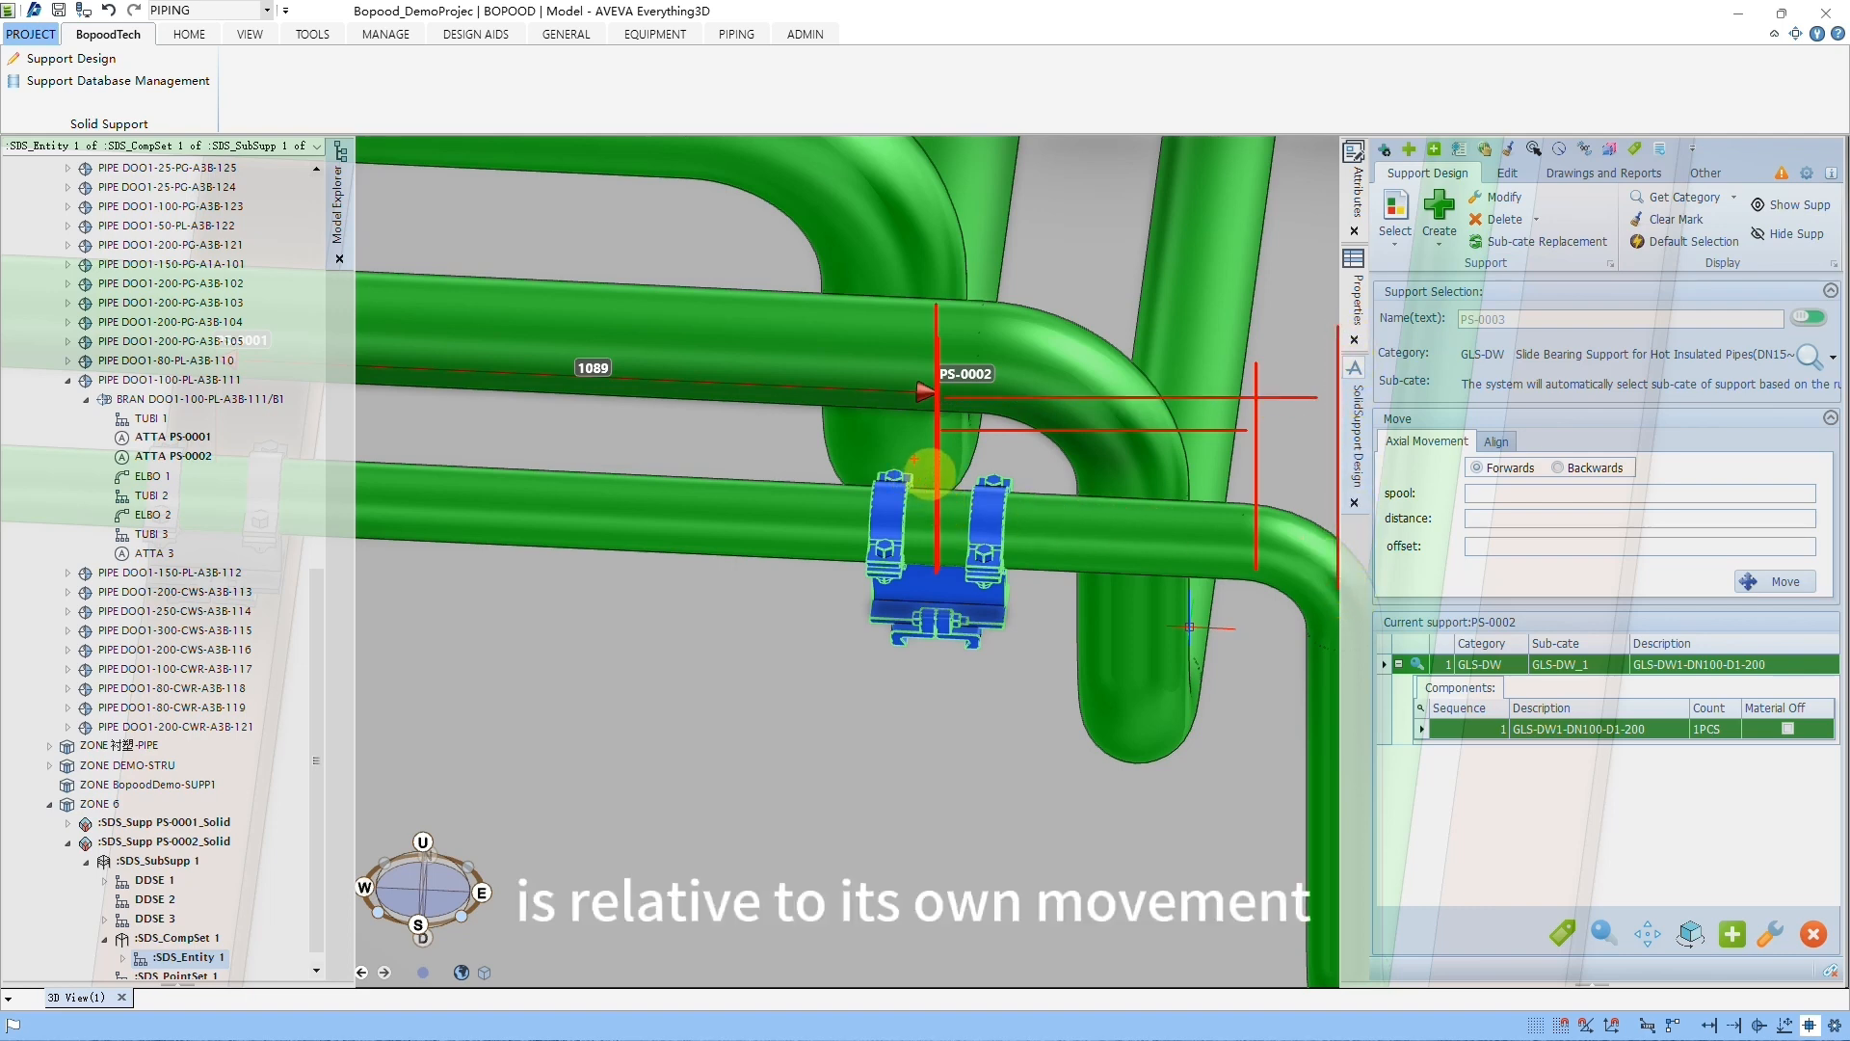
mouse_move(930, 474)
mouse_down()
mouse_move(906, 430)
mouse_move(958, 471)
mouse_move(1108, 467)
mouse_move(1121, 509)
mouse_up()
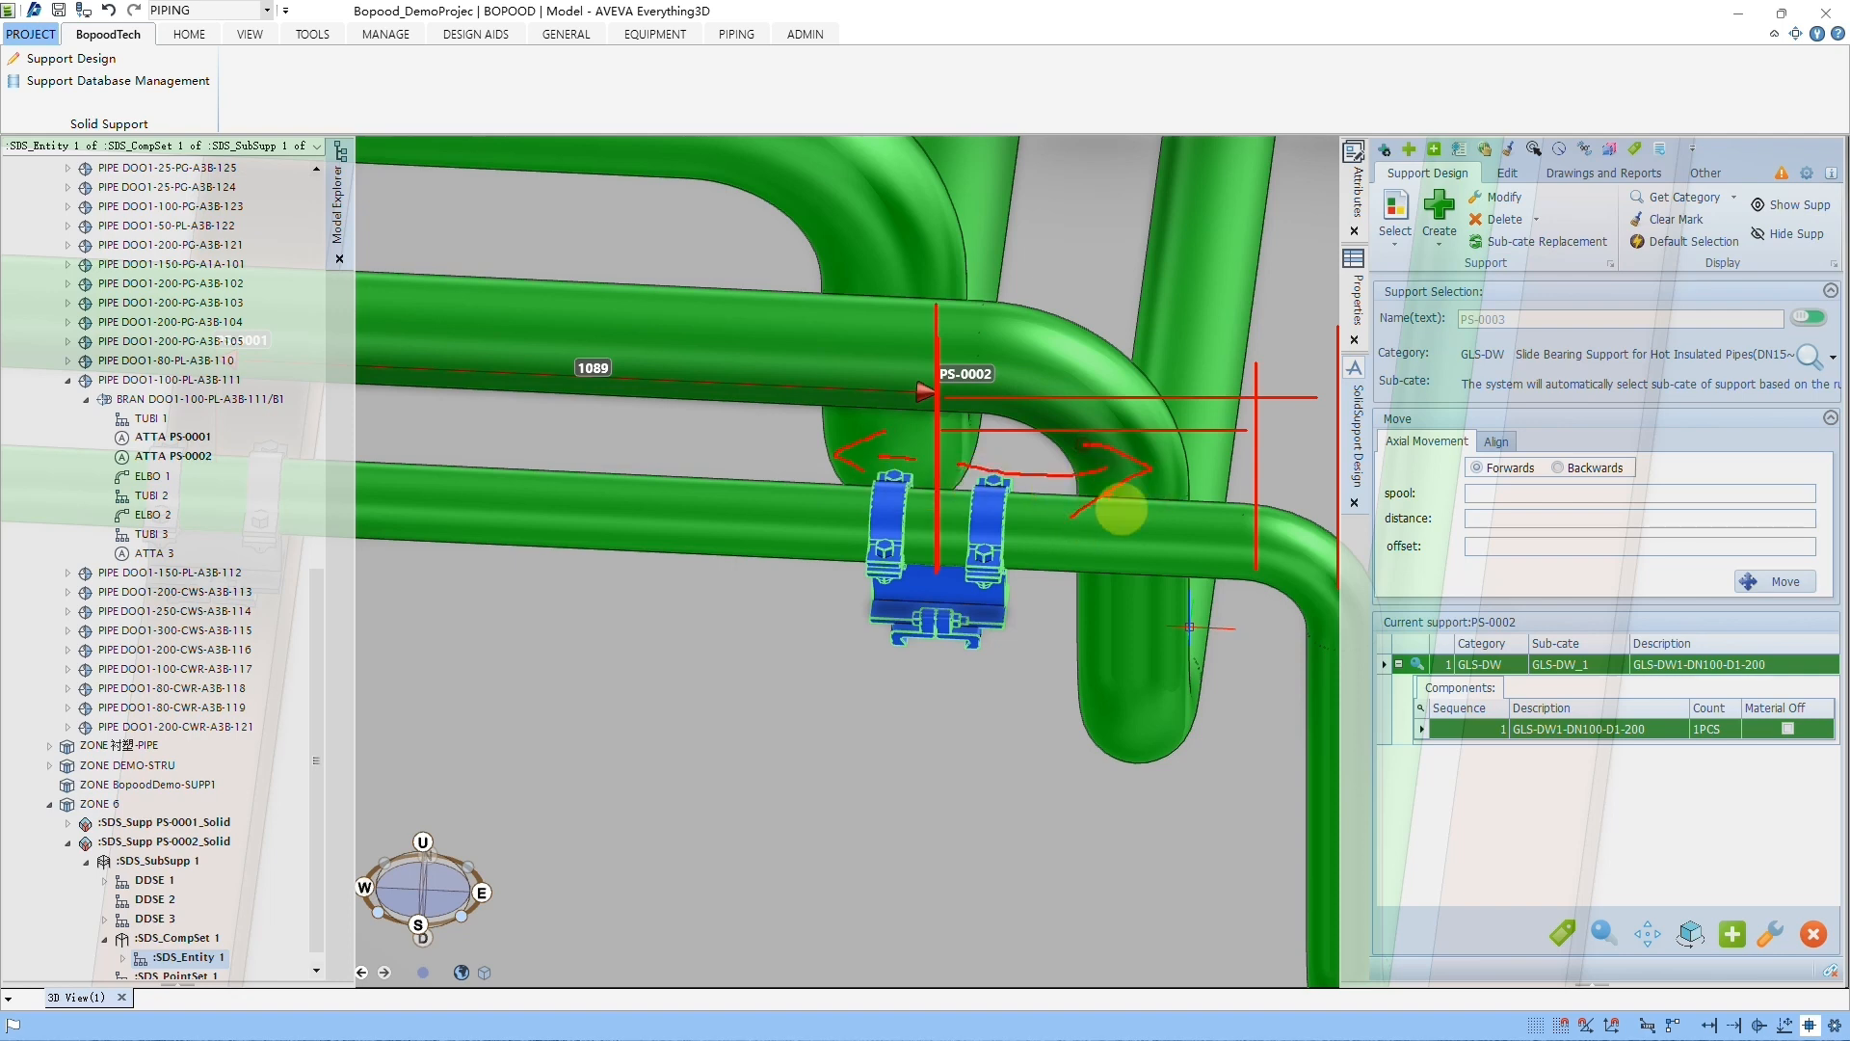
key(Escape)
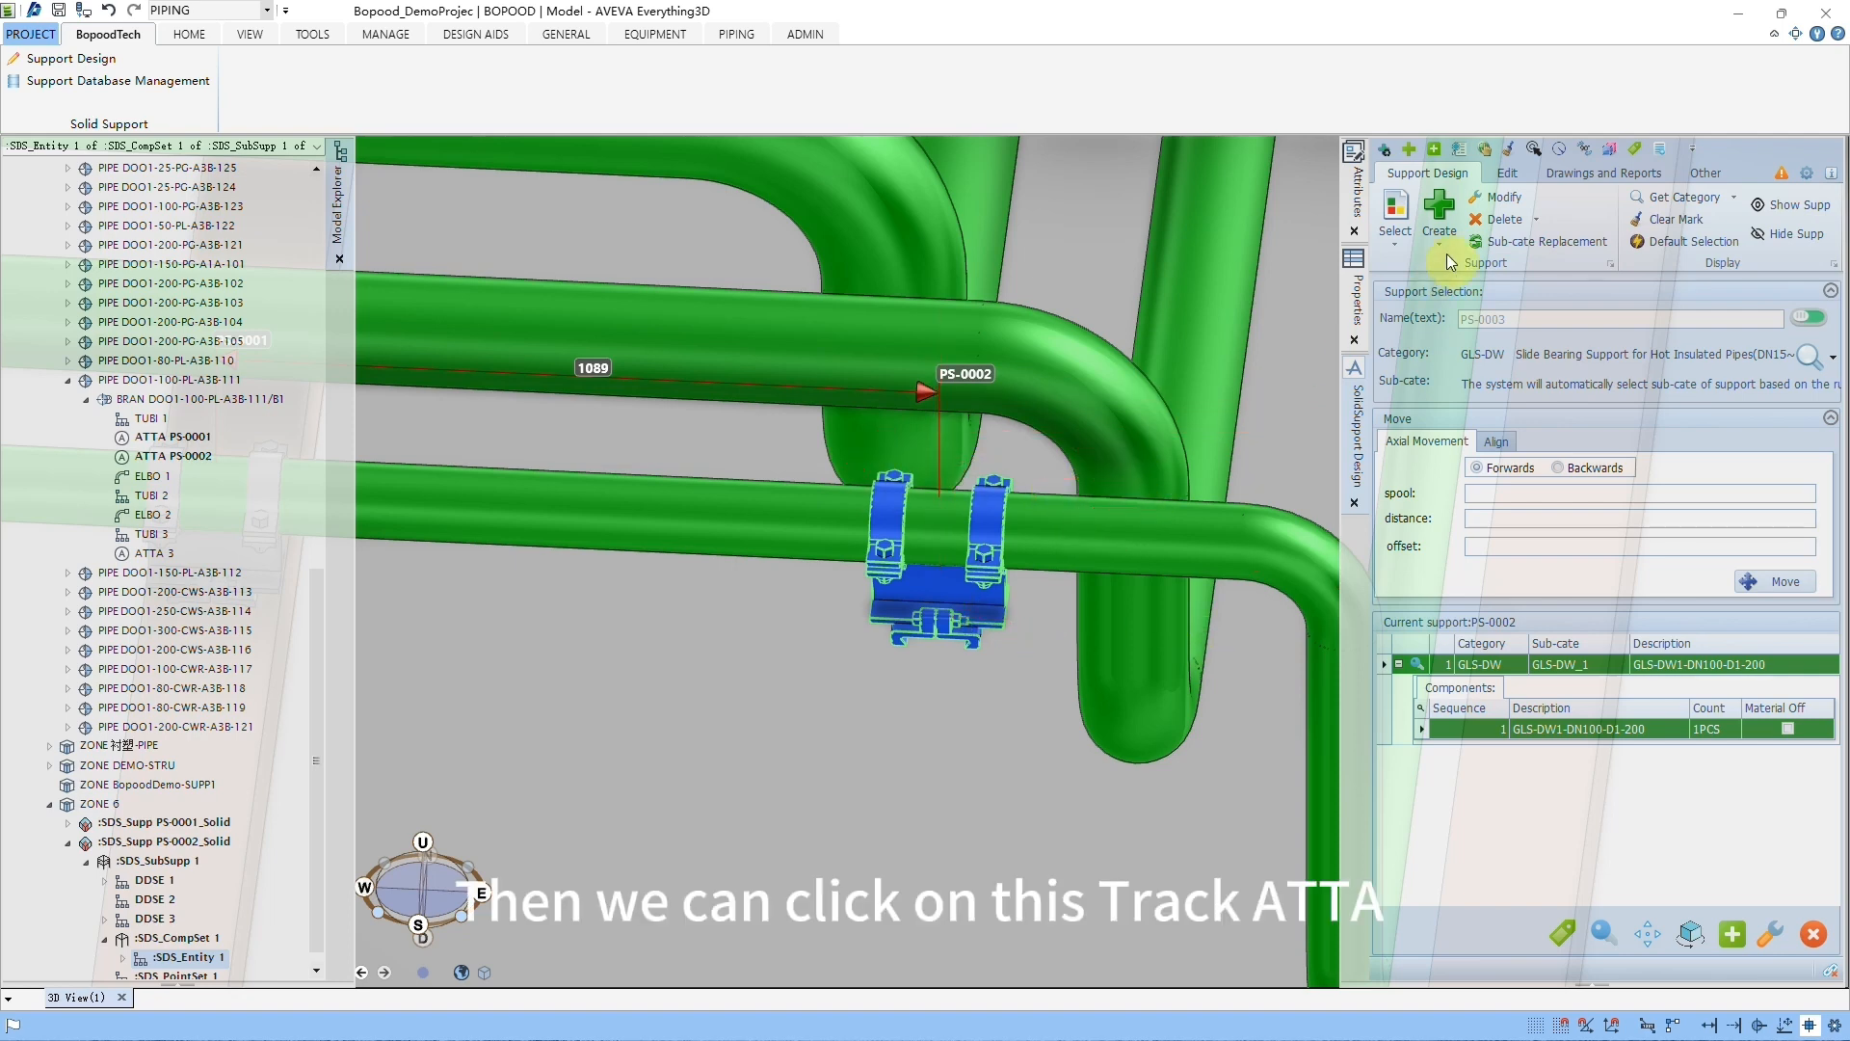
Step: Track the new support's ATTA, select PS-0002, and move it backwards along the pipe with a spool of 500
click(1486, 152)
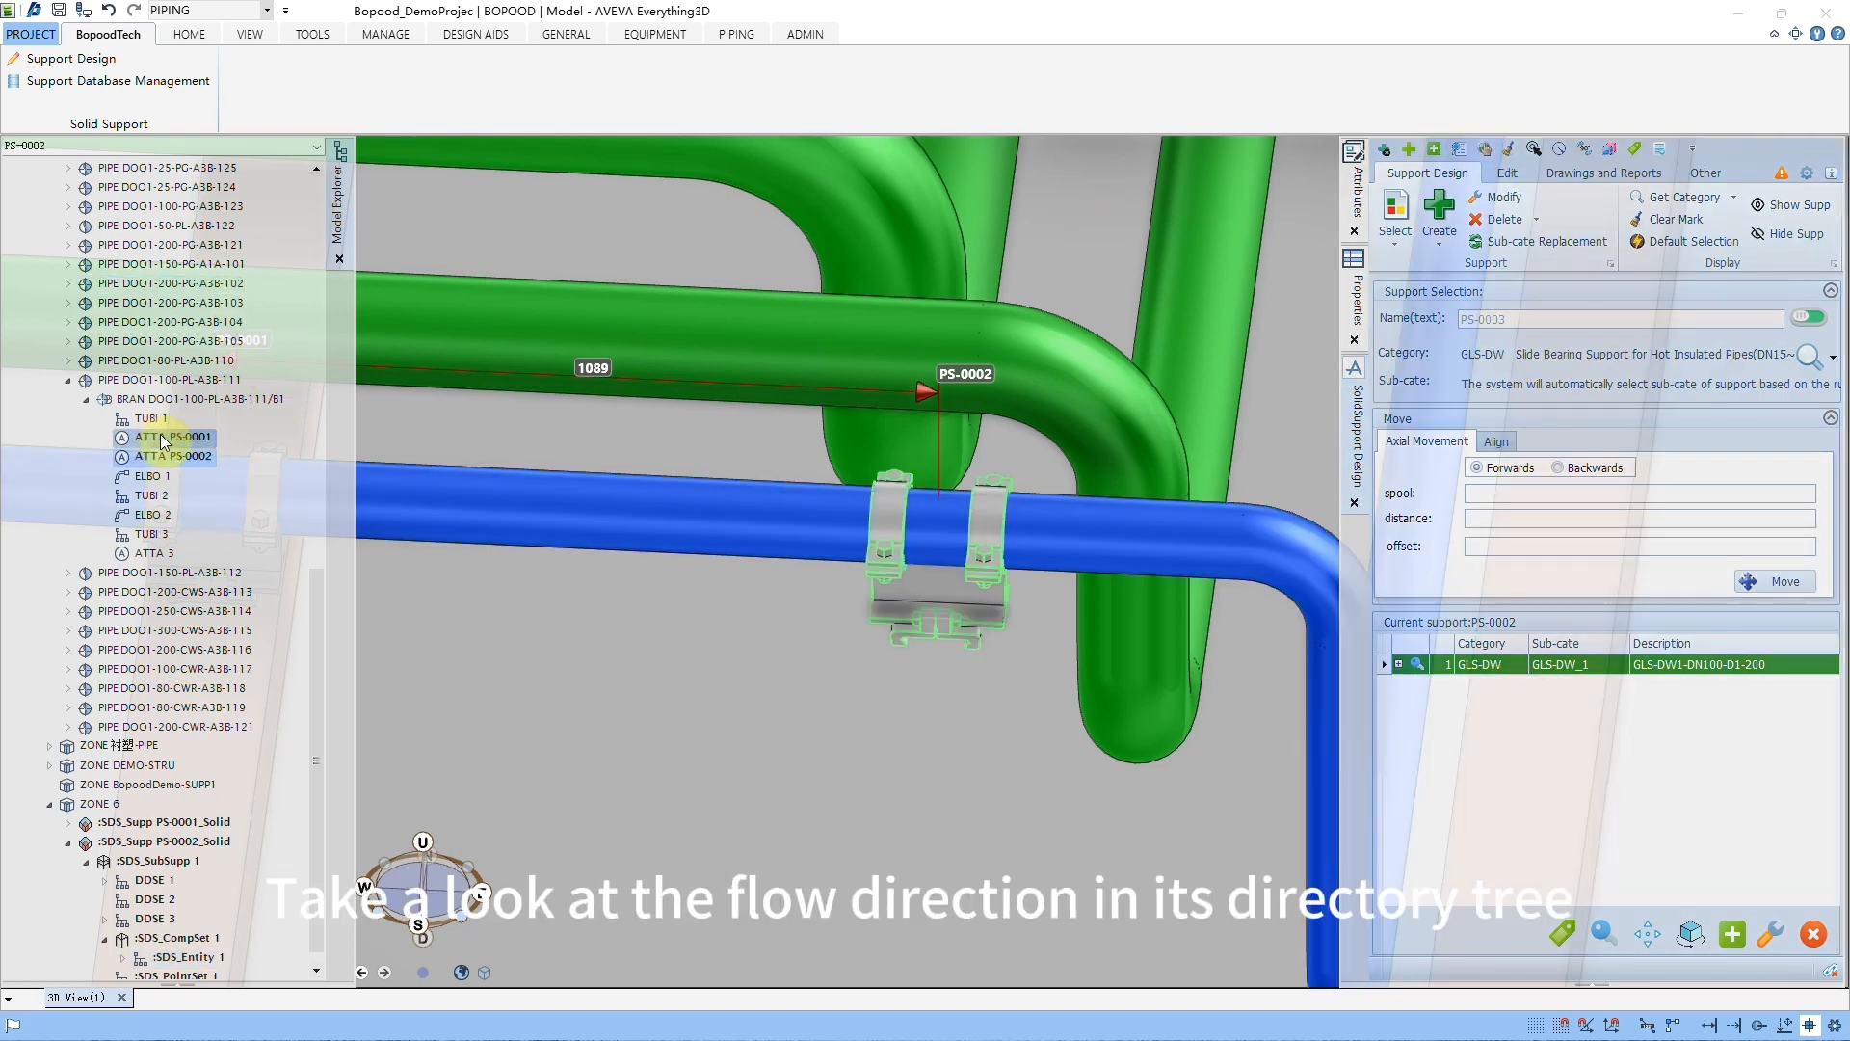
click(177, 453)
click(1565, 470)
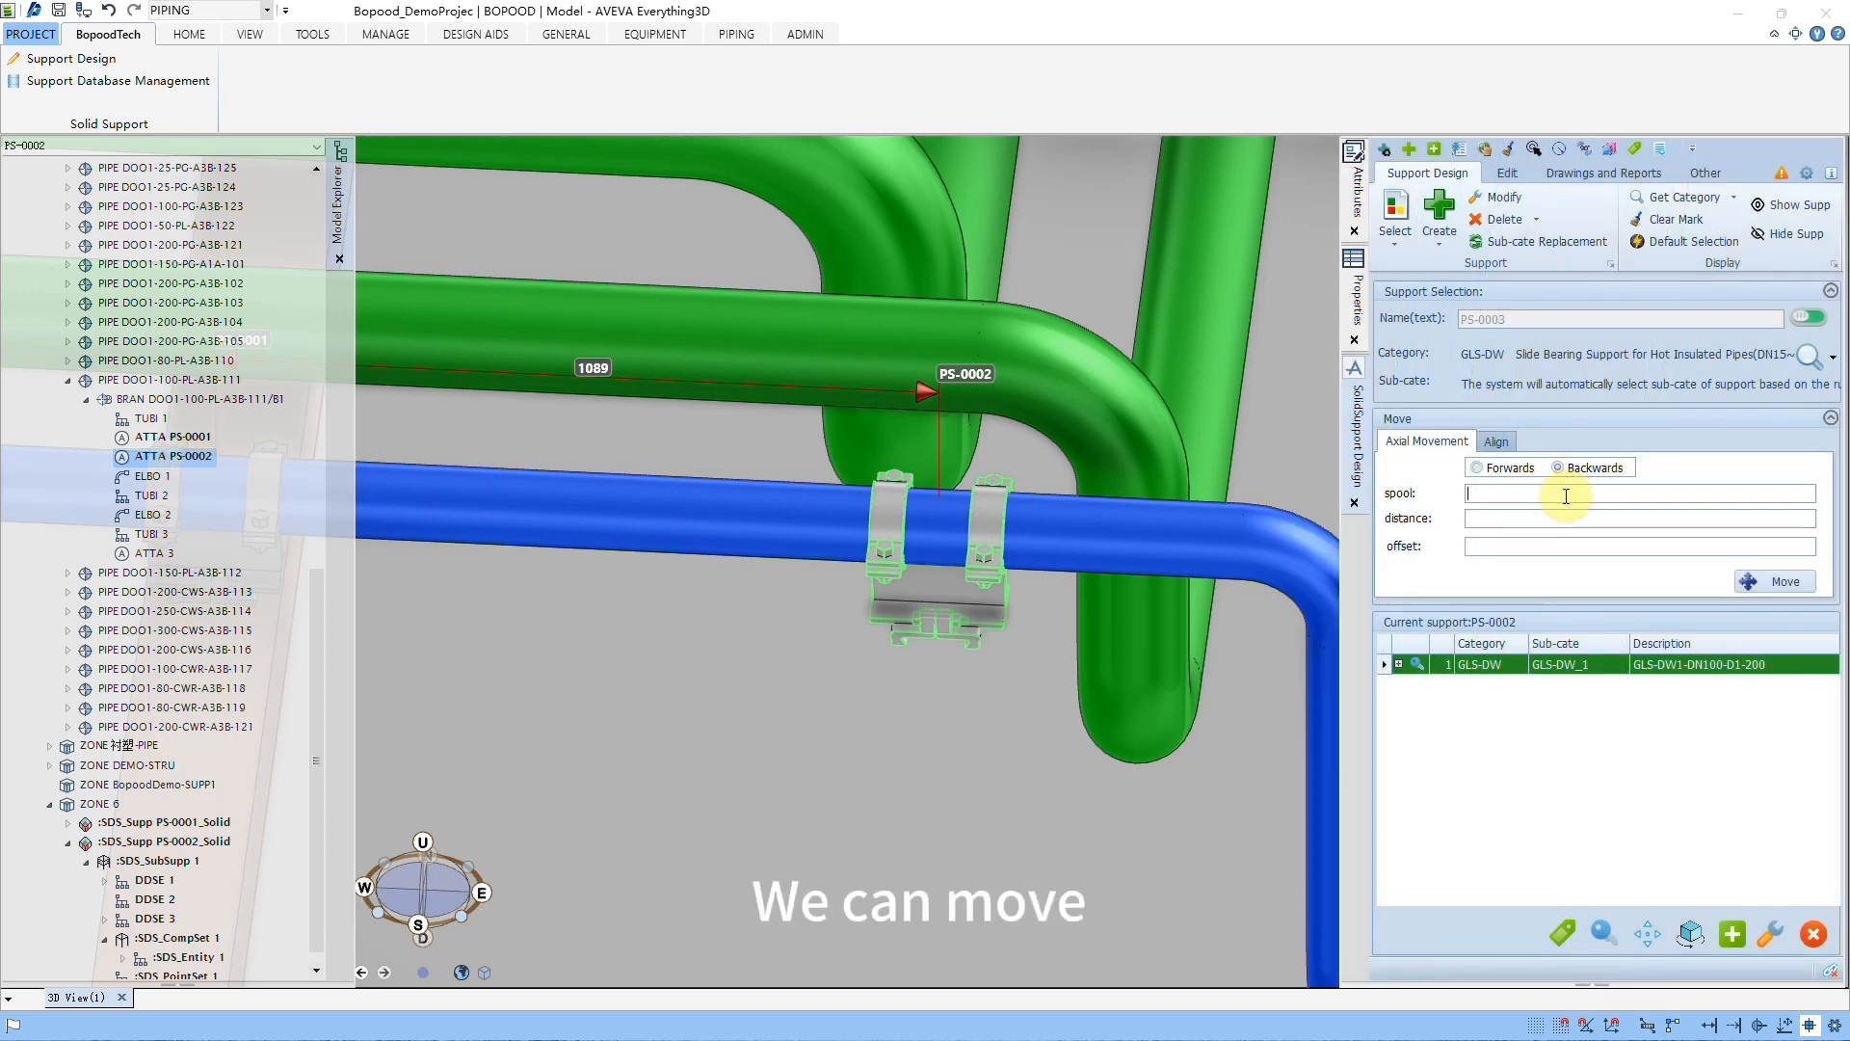
text(500)
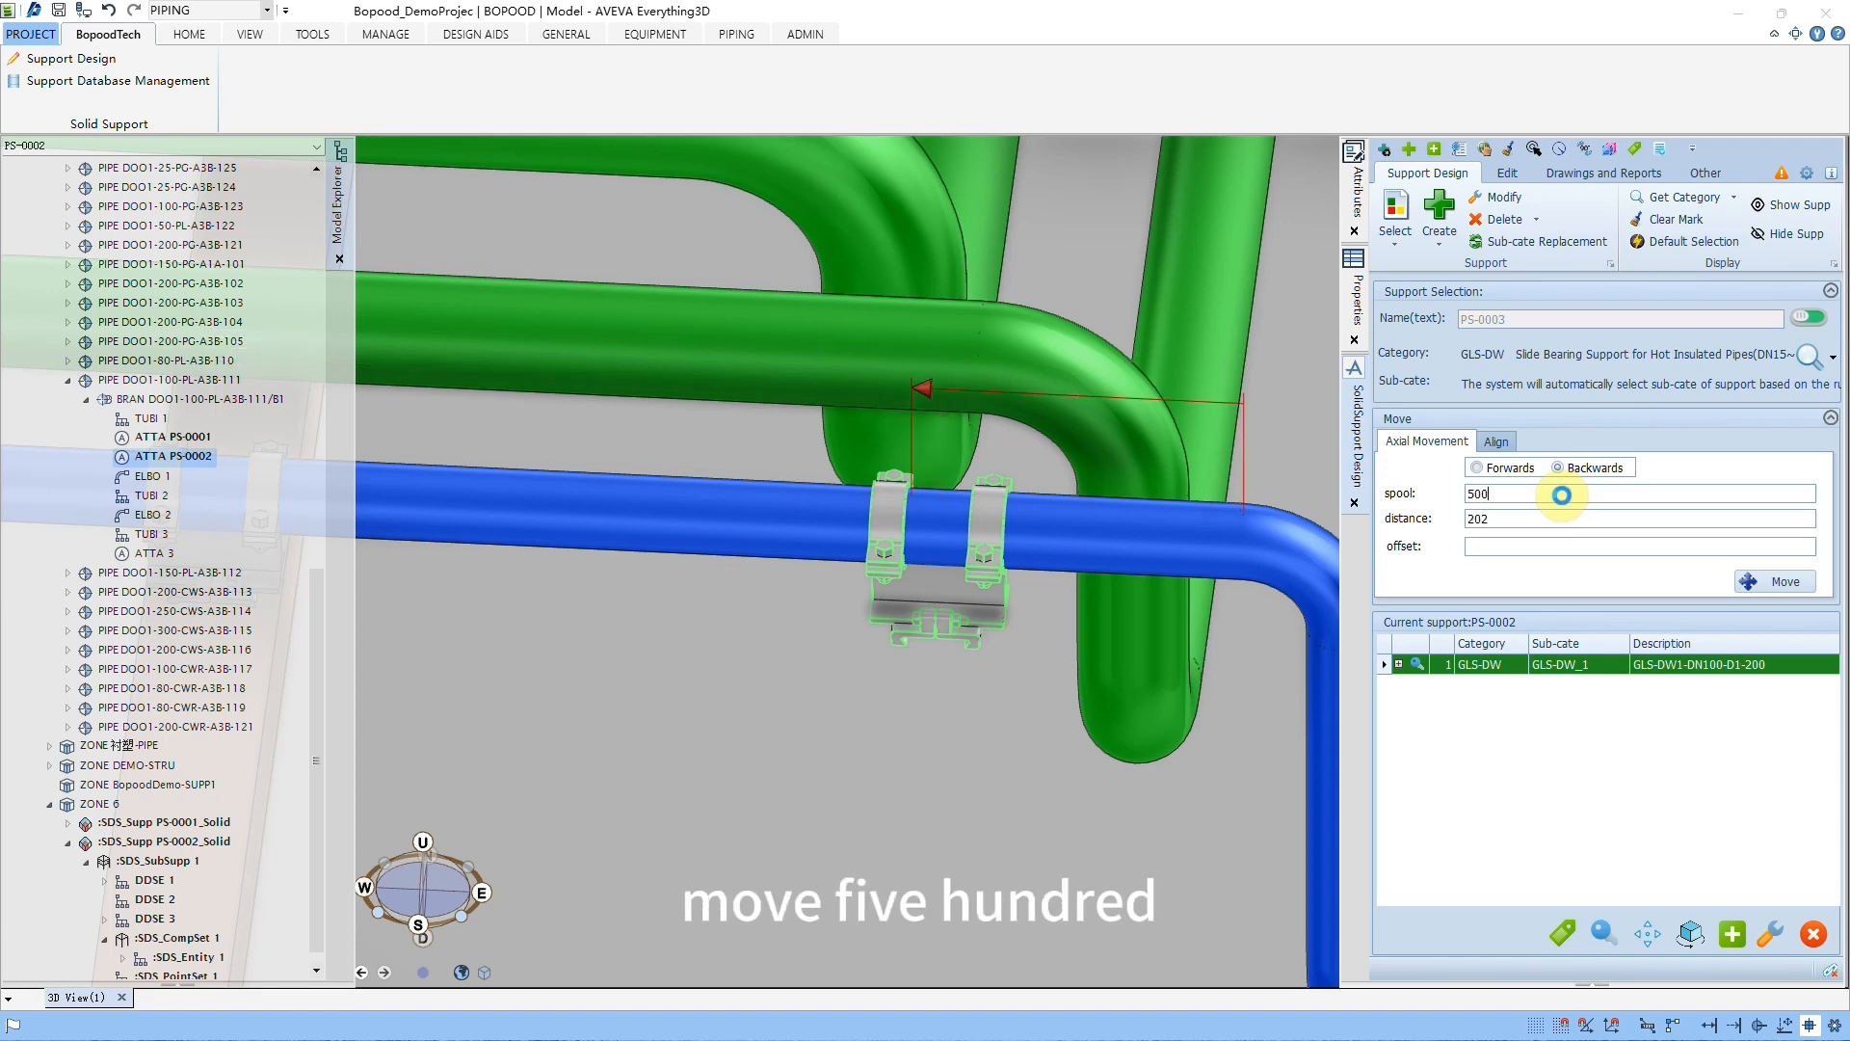
click(1770, 582)
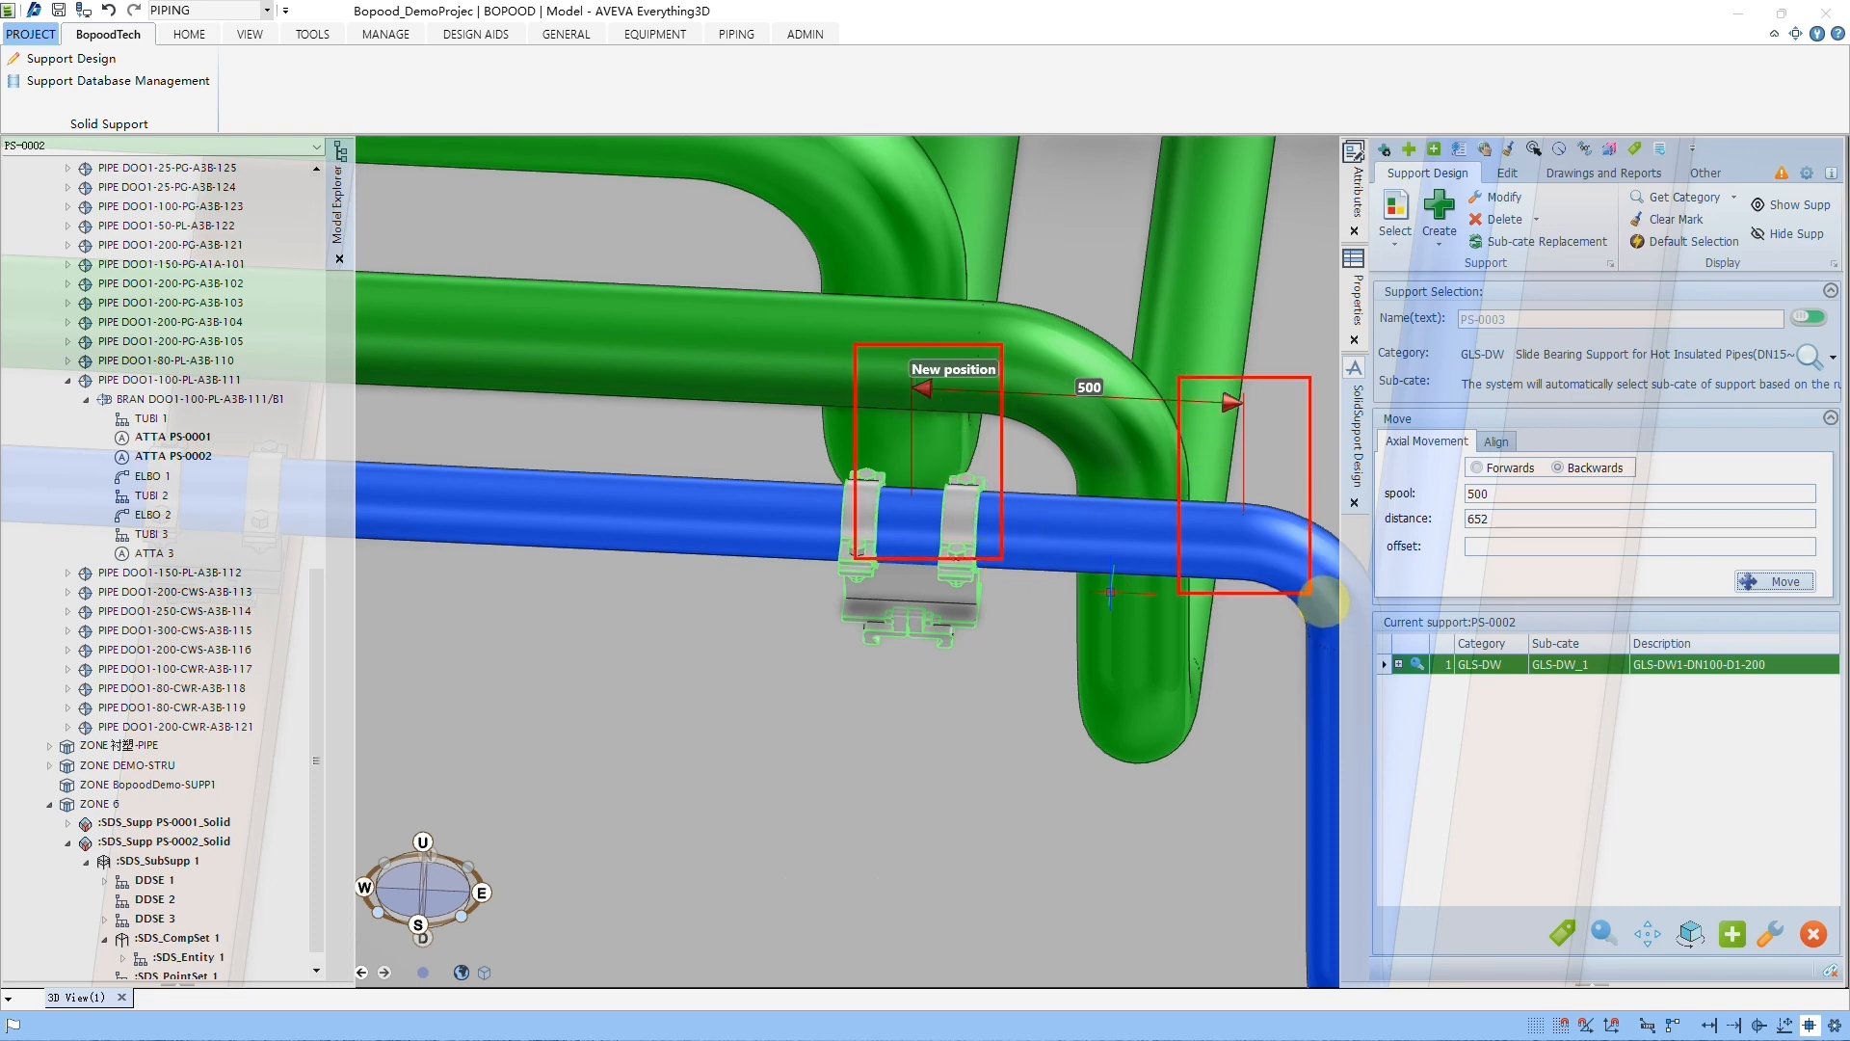
Step: Move support PS-0002 axially backwards using a distance of 500 from the pipe fitting's centre point
drag(1490, 521, 1457, 533)
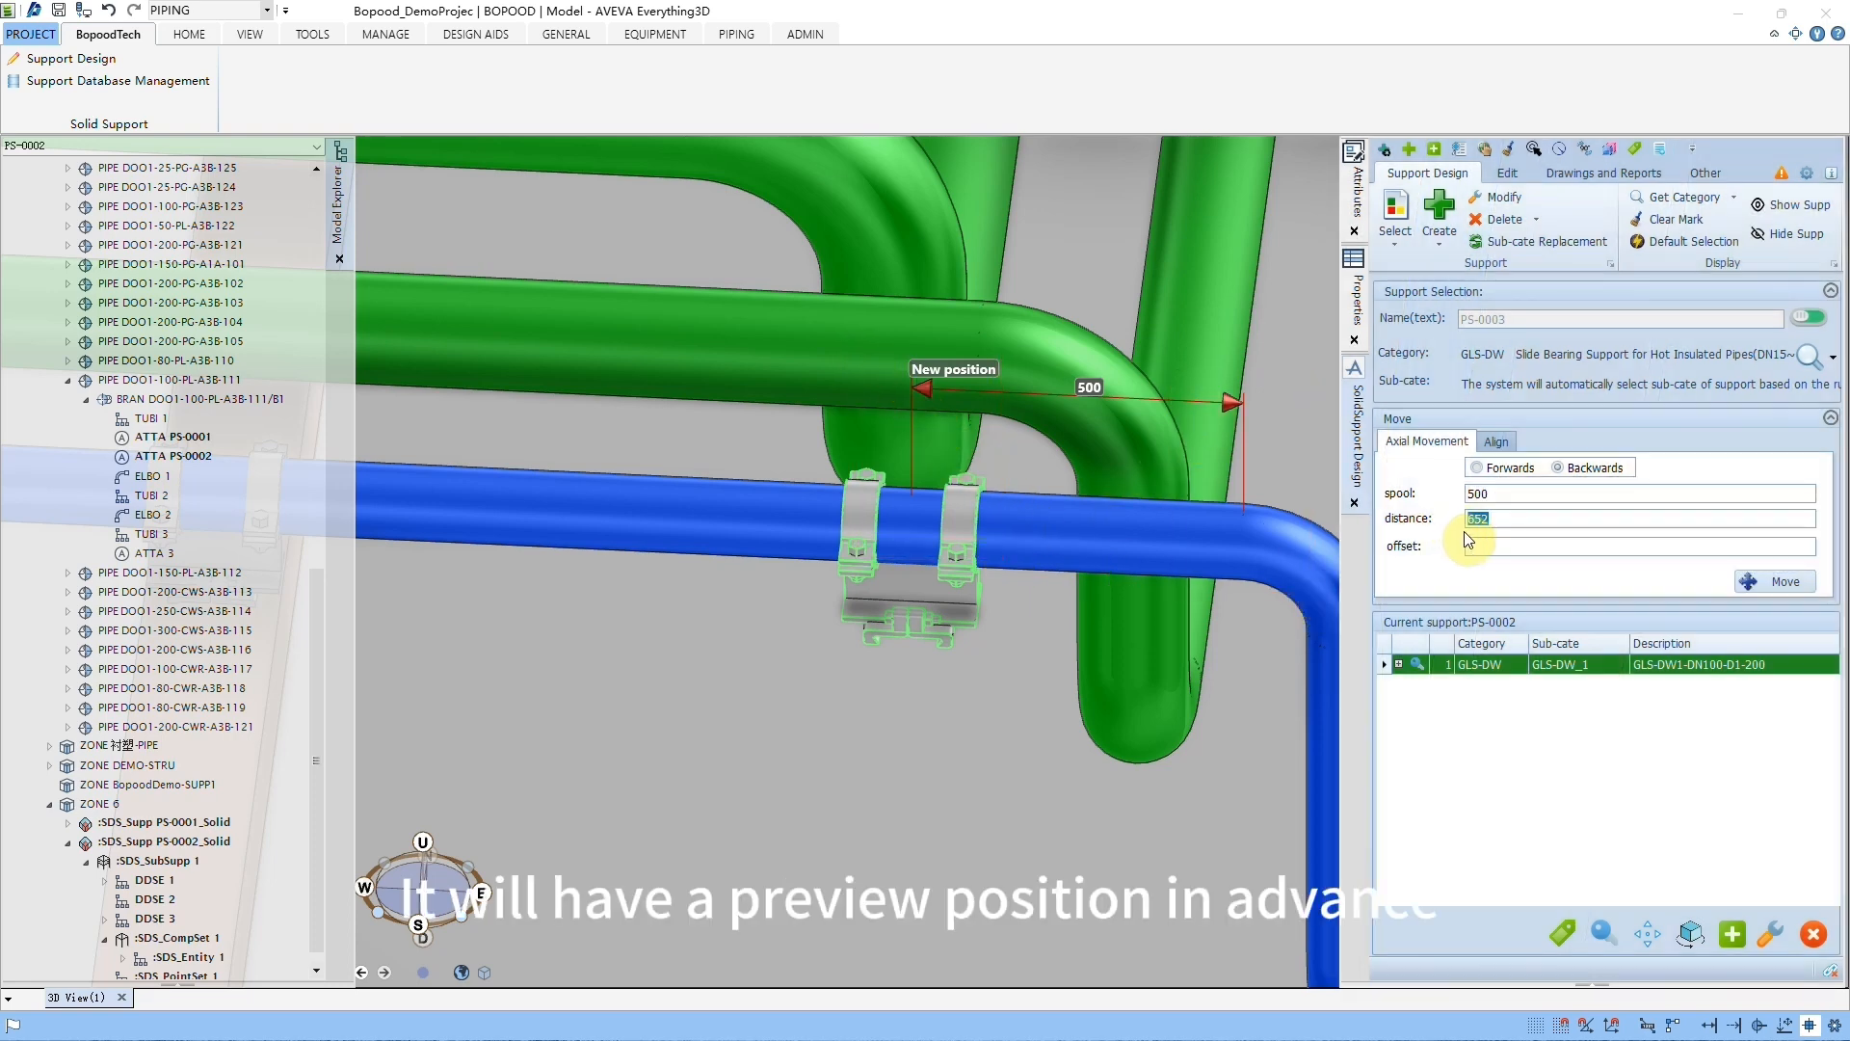
text(500)
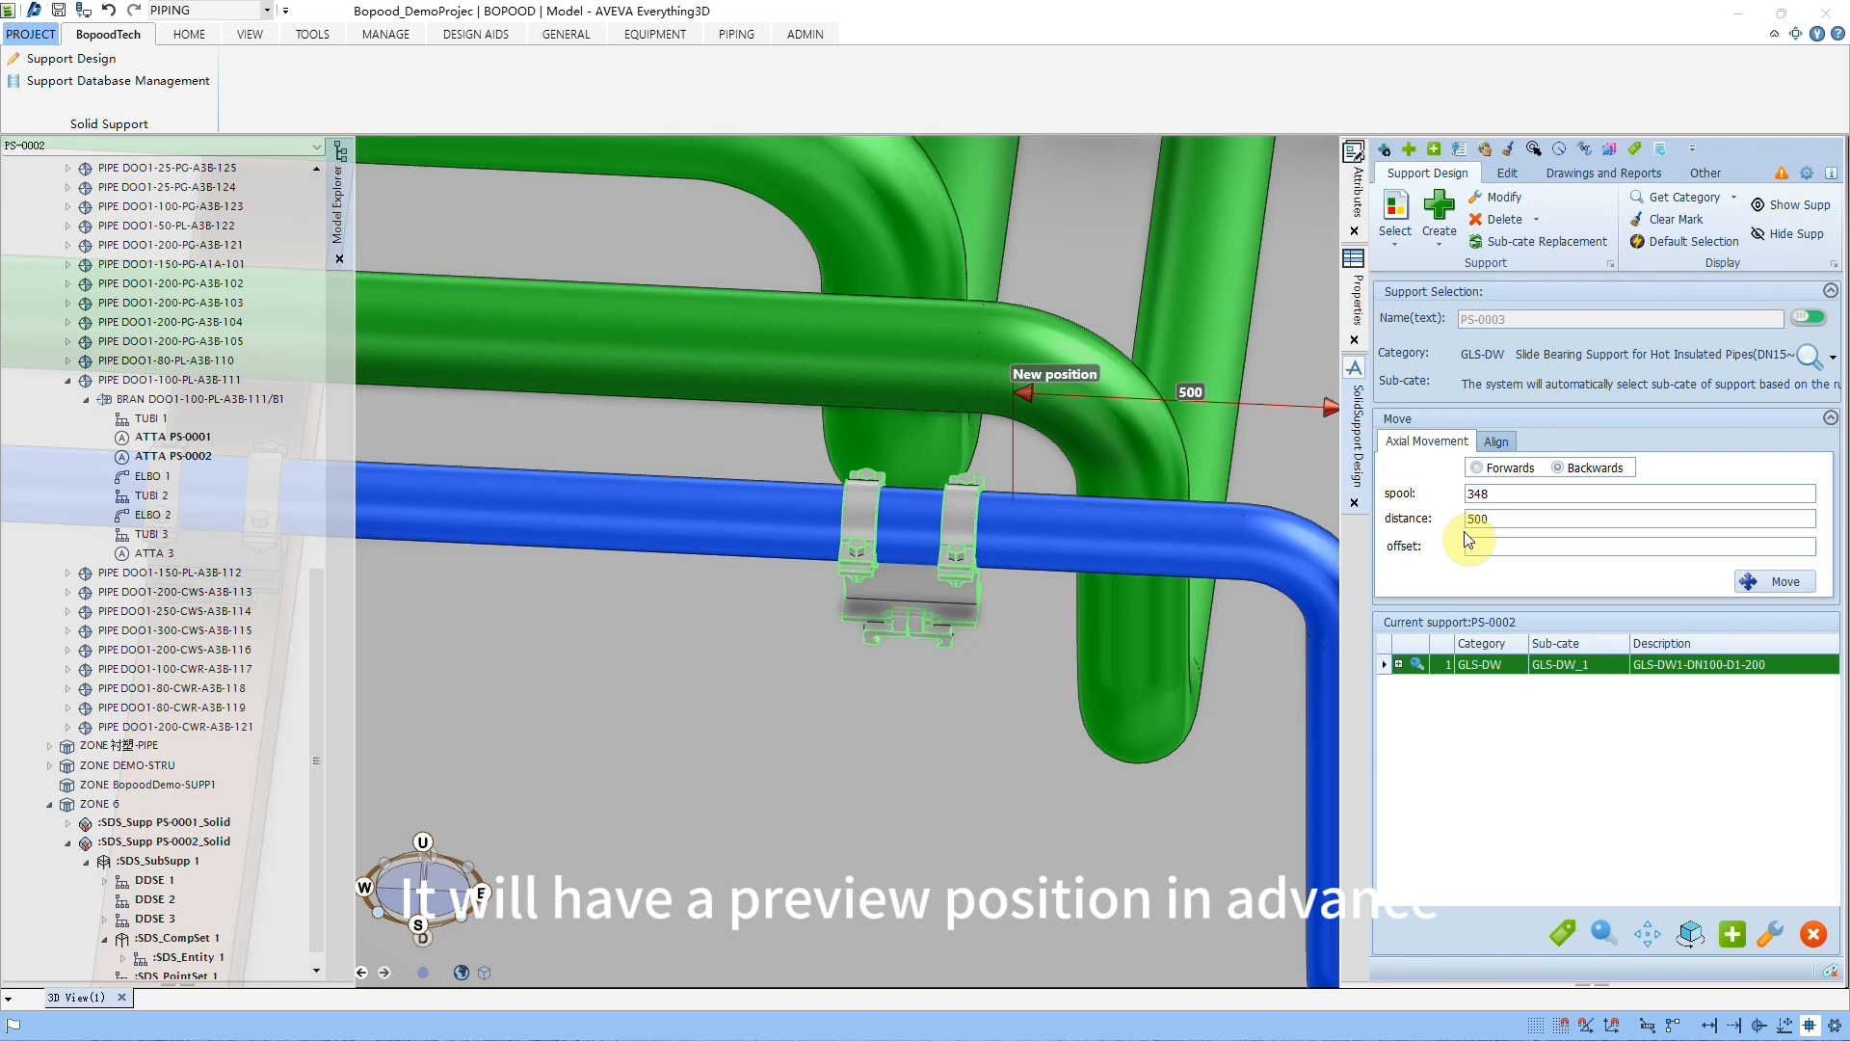
middle_drag(1222, 547, 1009, 582)
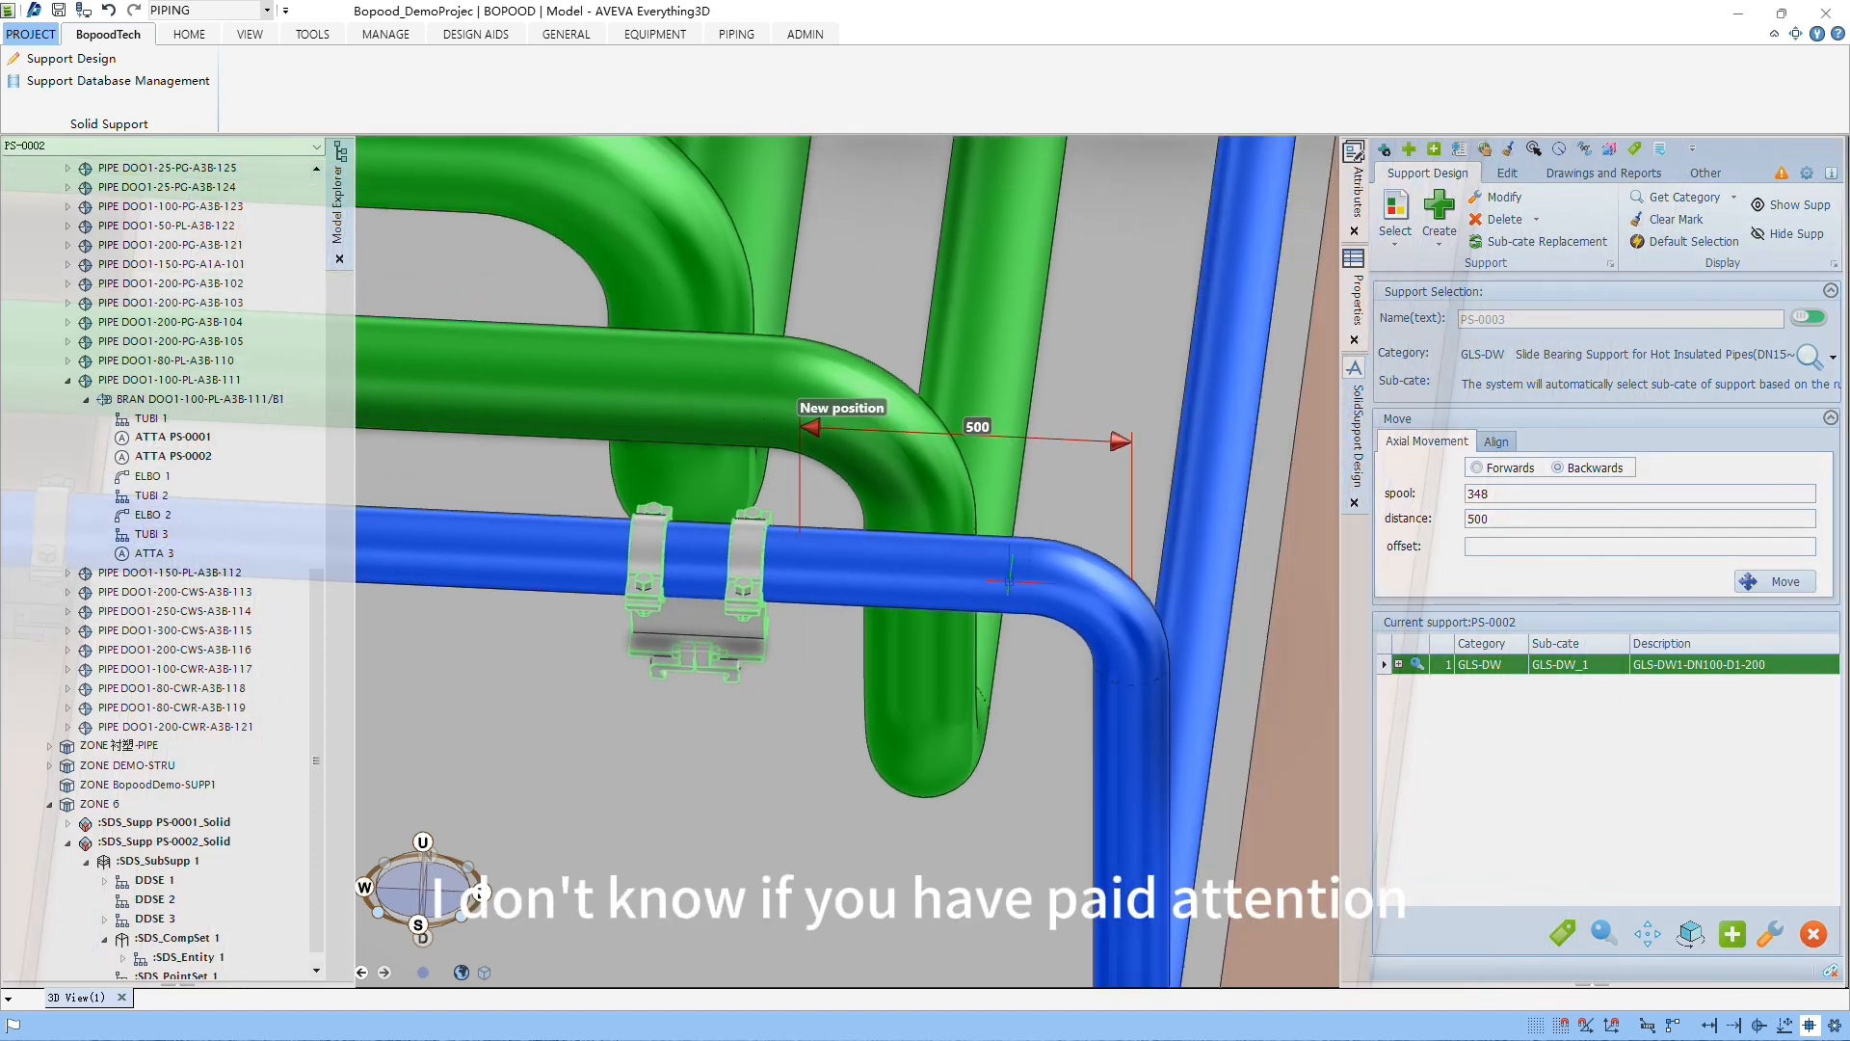
key(ctrl+2)
ctrl+drag(1073, 397, 1159, 620)
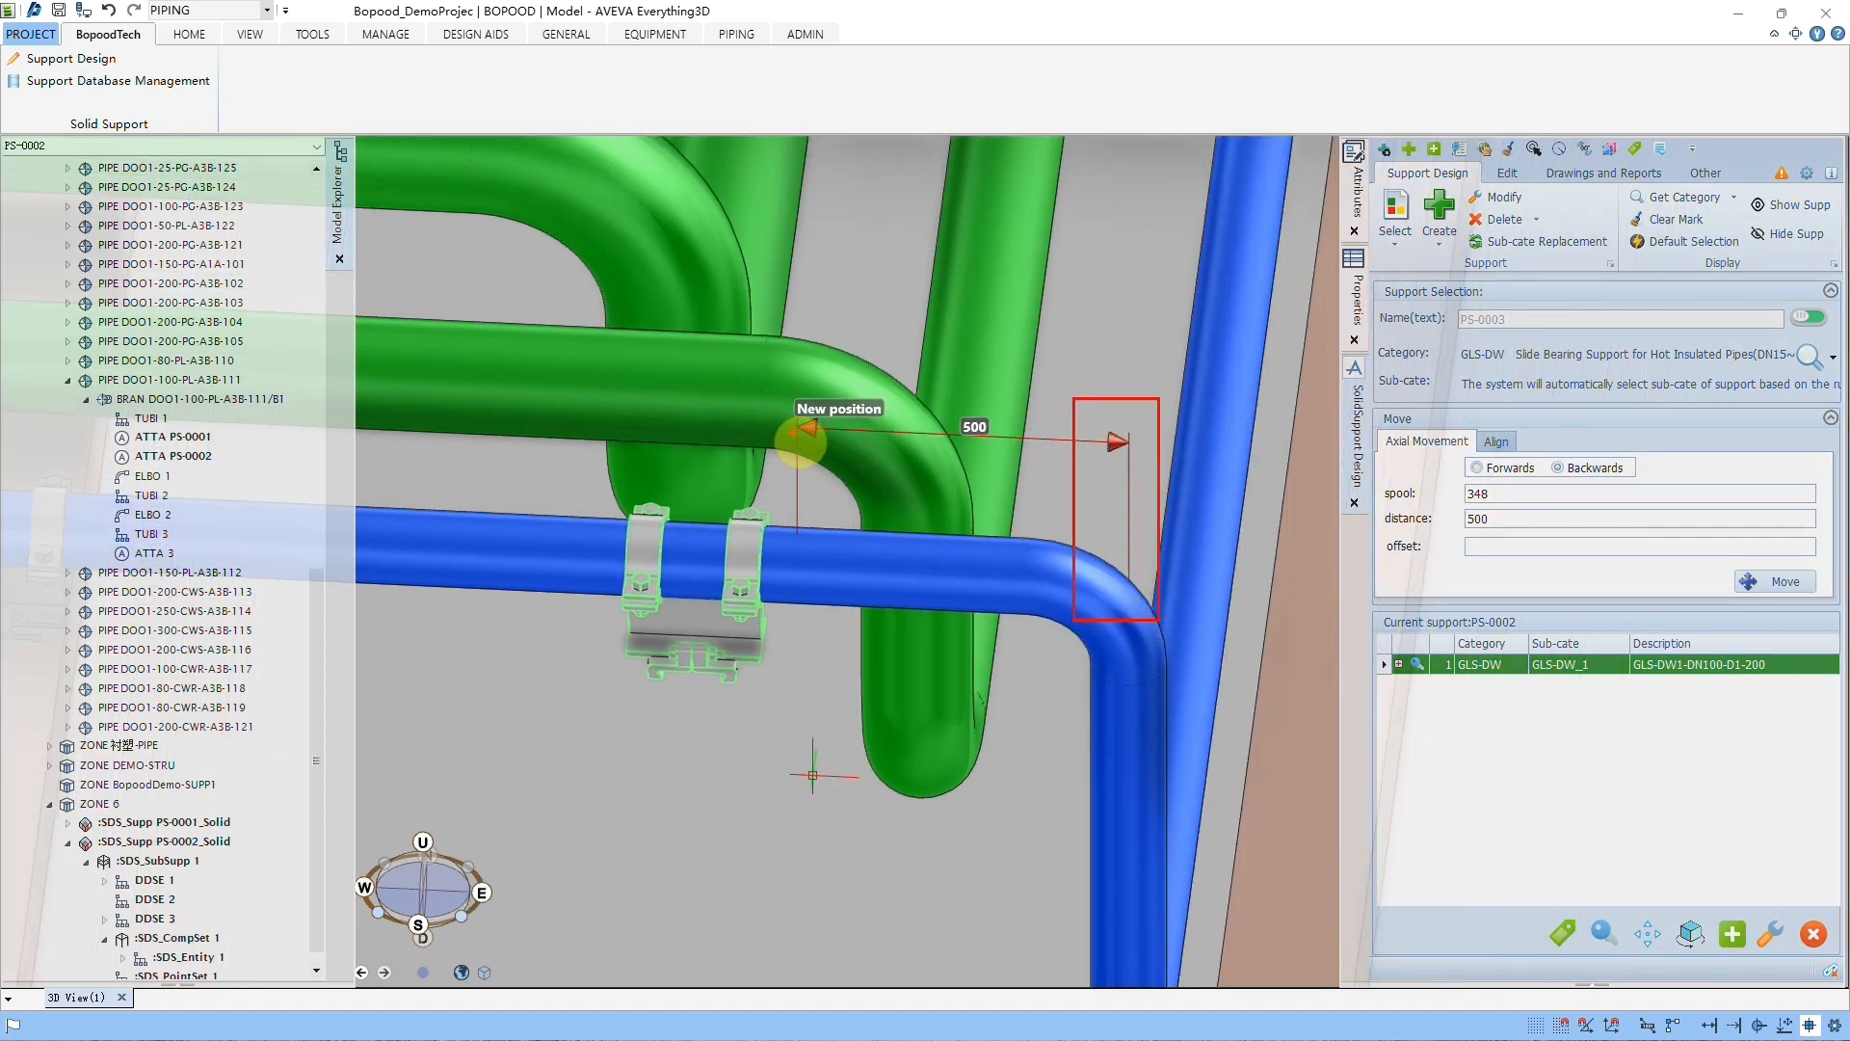
ctrl+drag(746, 383, 852, 610)
key(Escape)
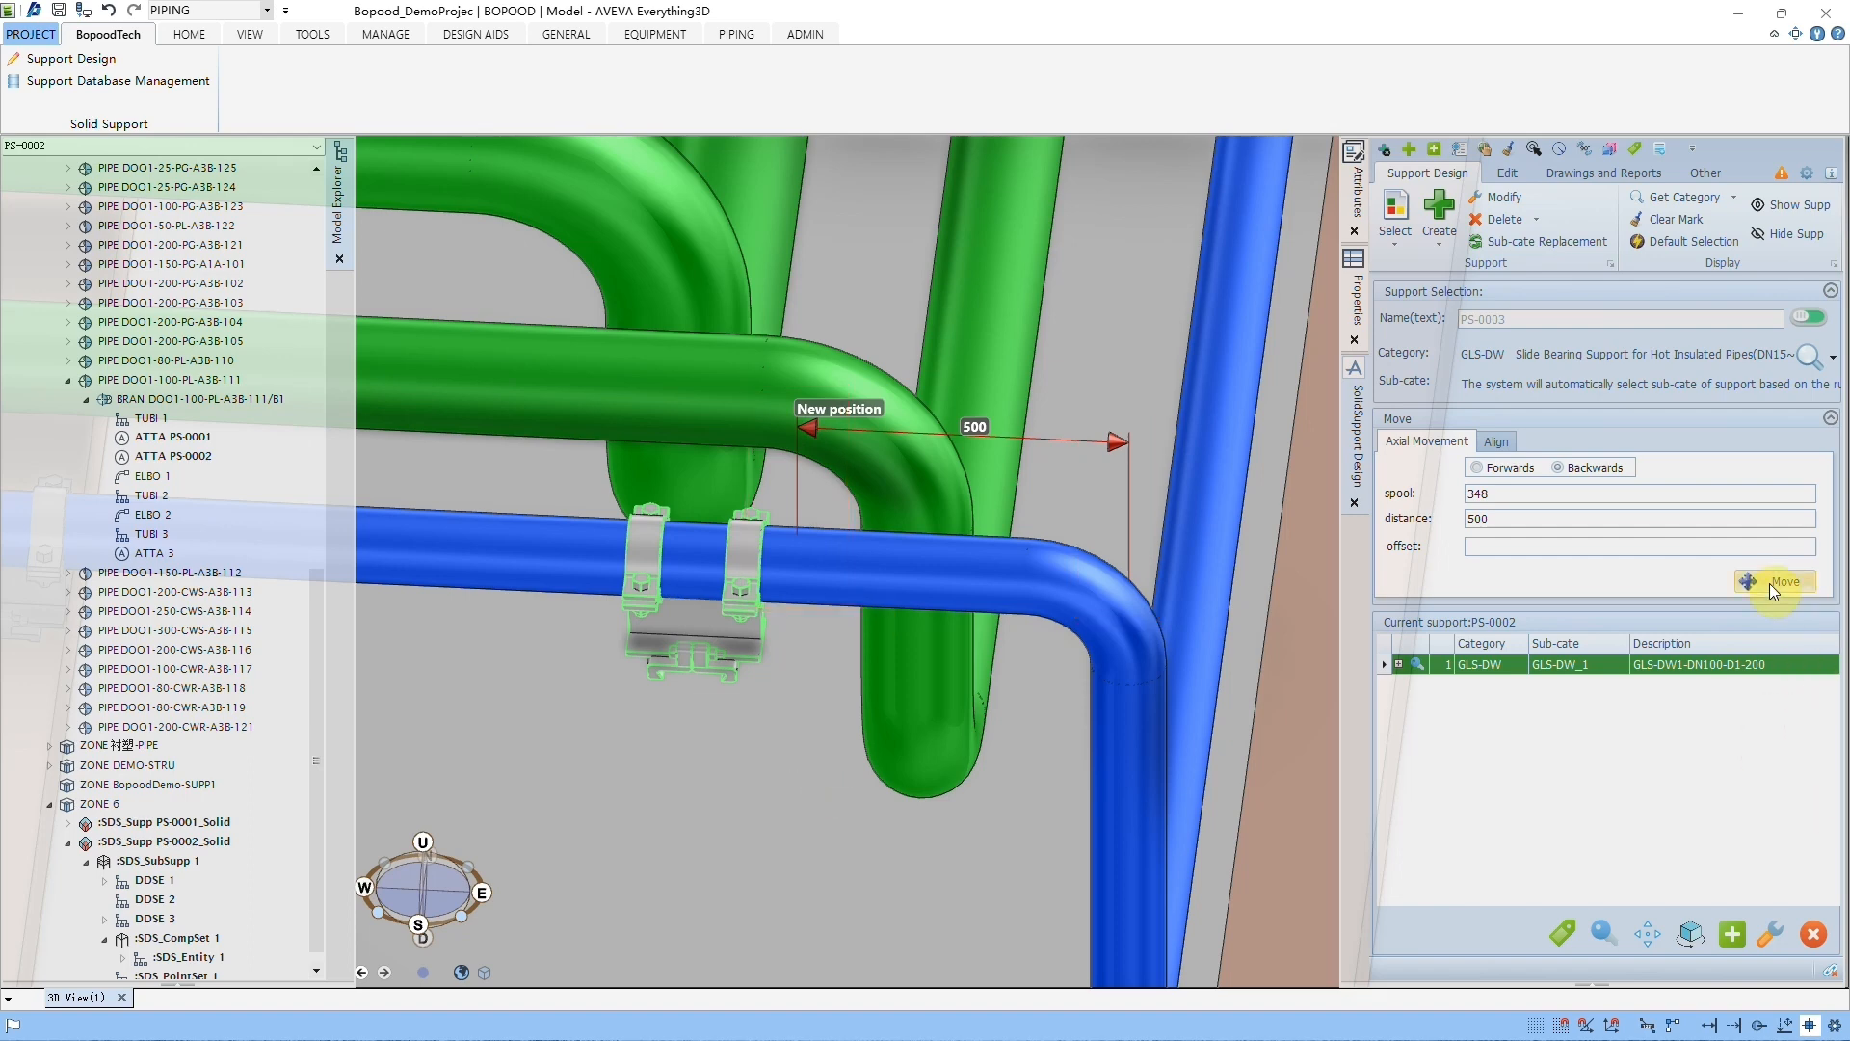
Step: Shift support PS-0002 backwards from its own position by an offset of 500
click(1488, 548)
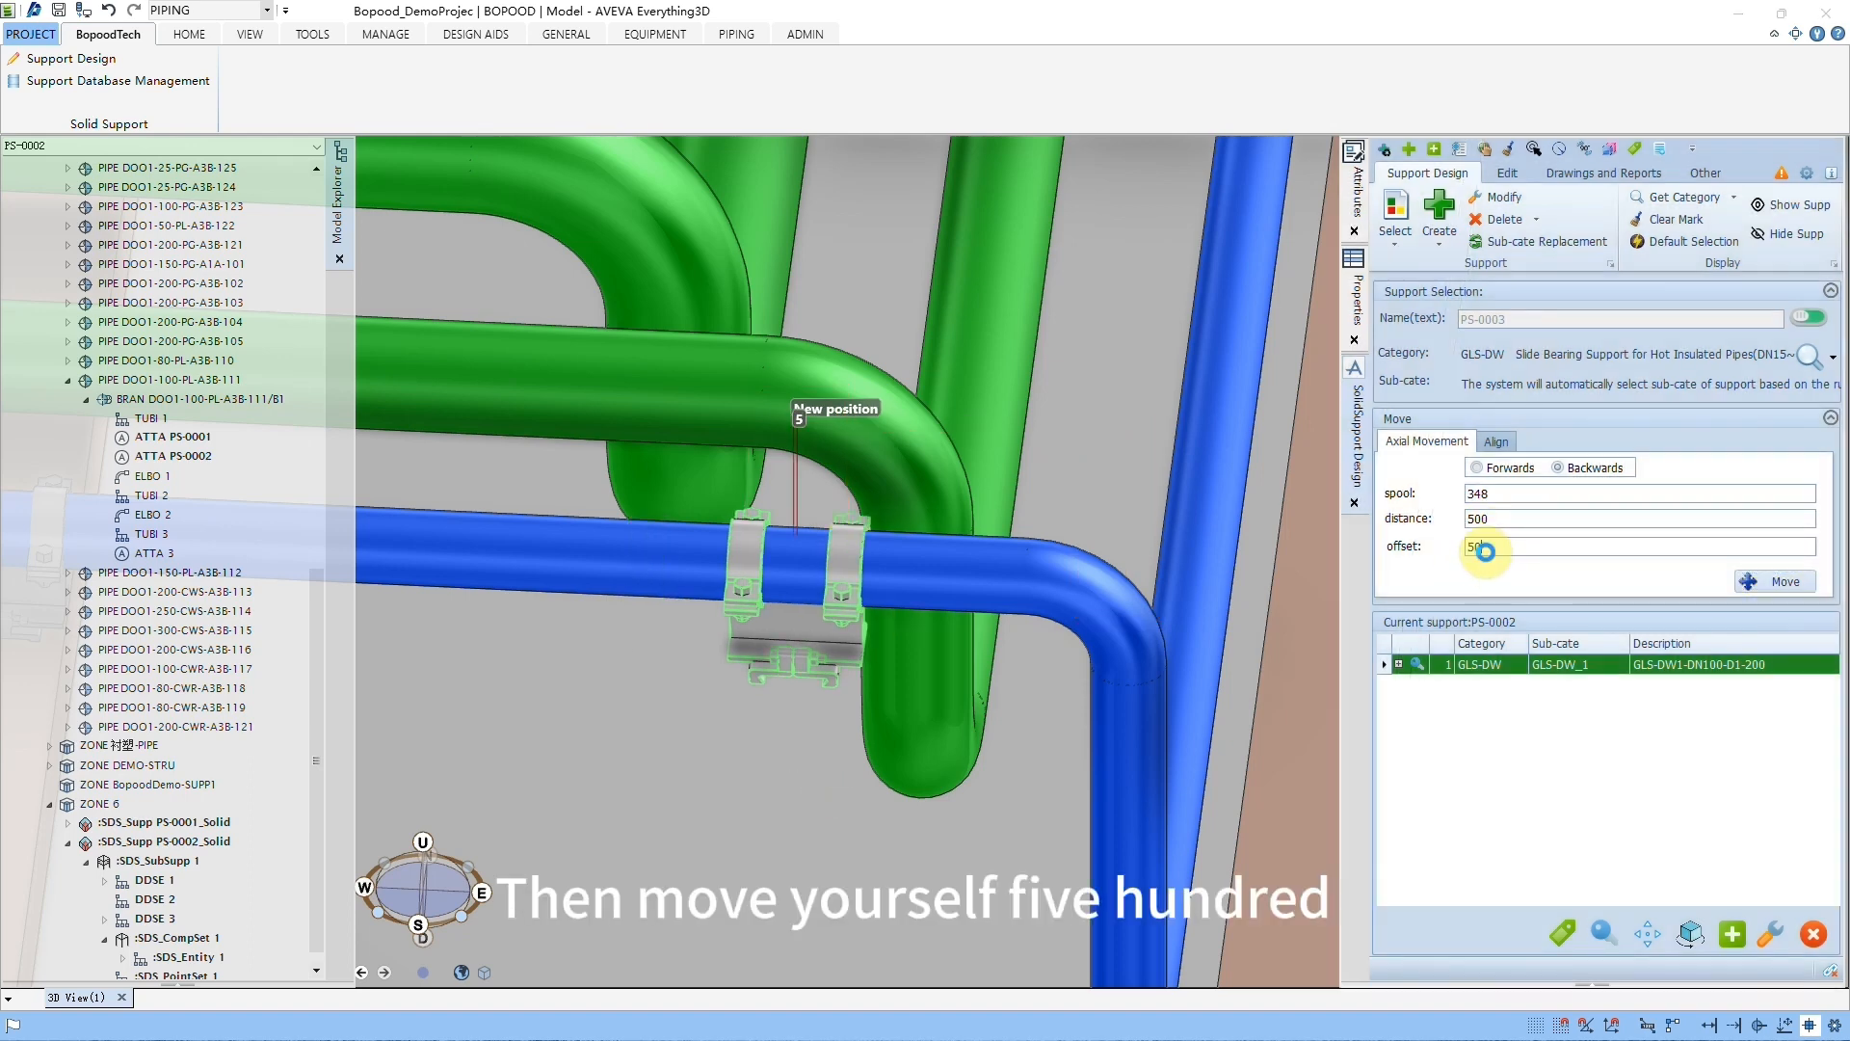
text(500)
middle_drag(665, 569, 925, 563)
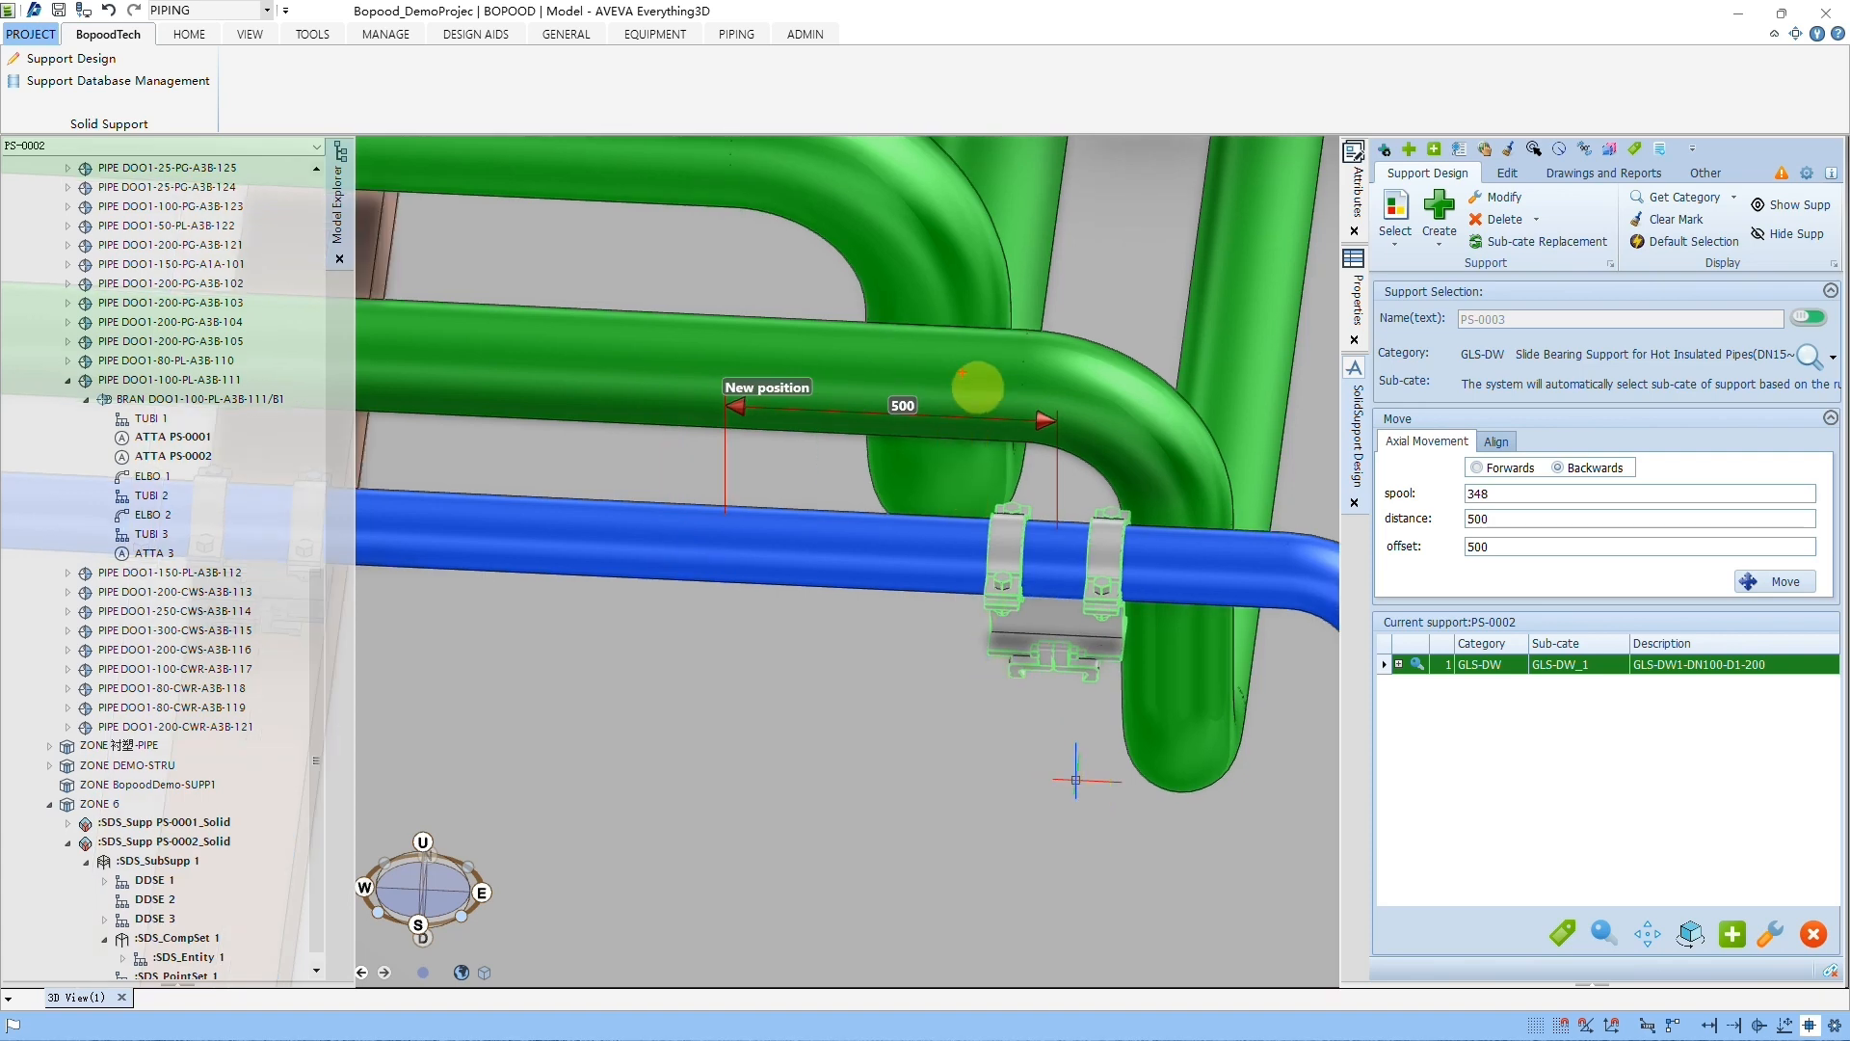
drag(963, 373, 1106, 569)
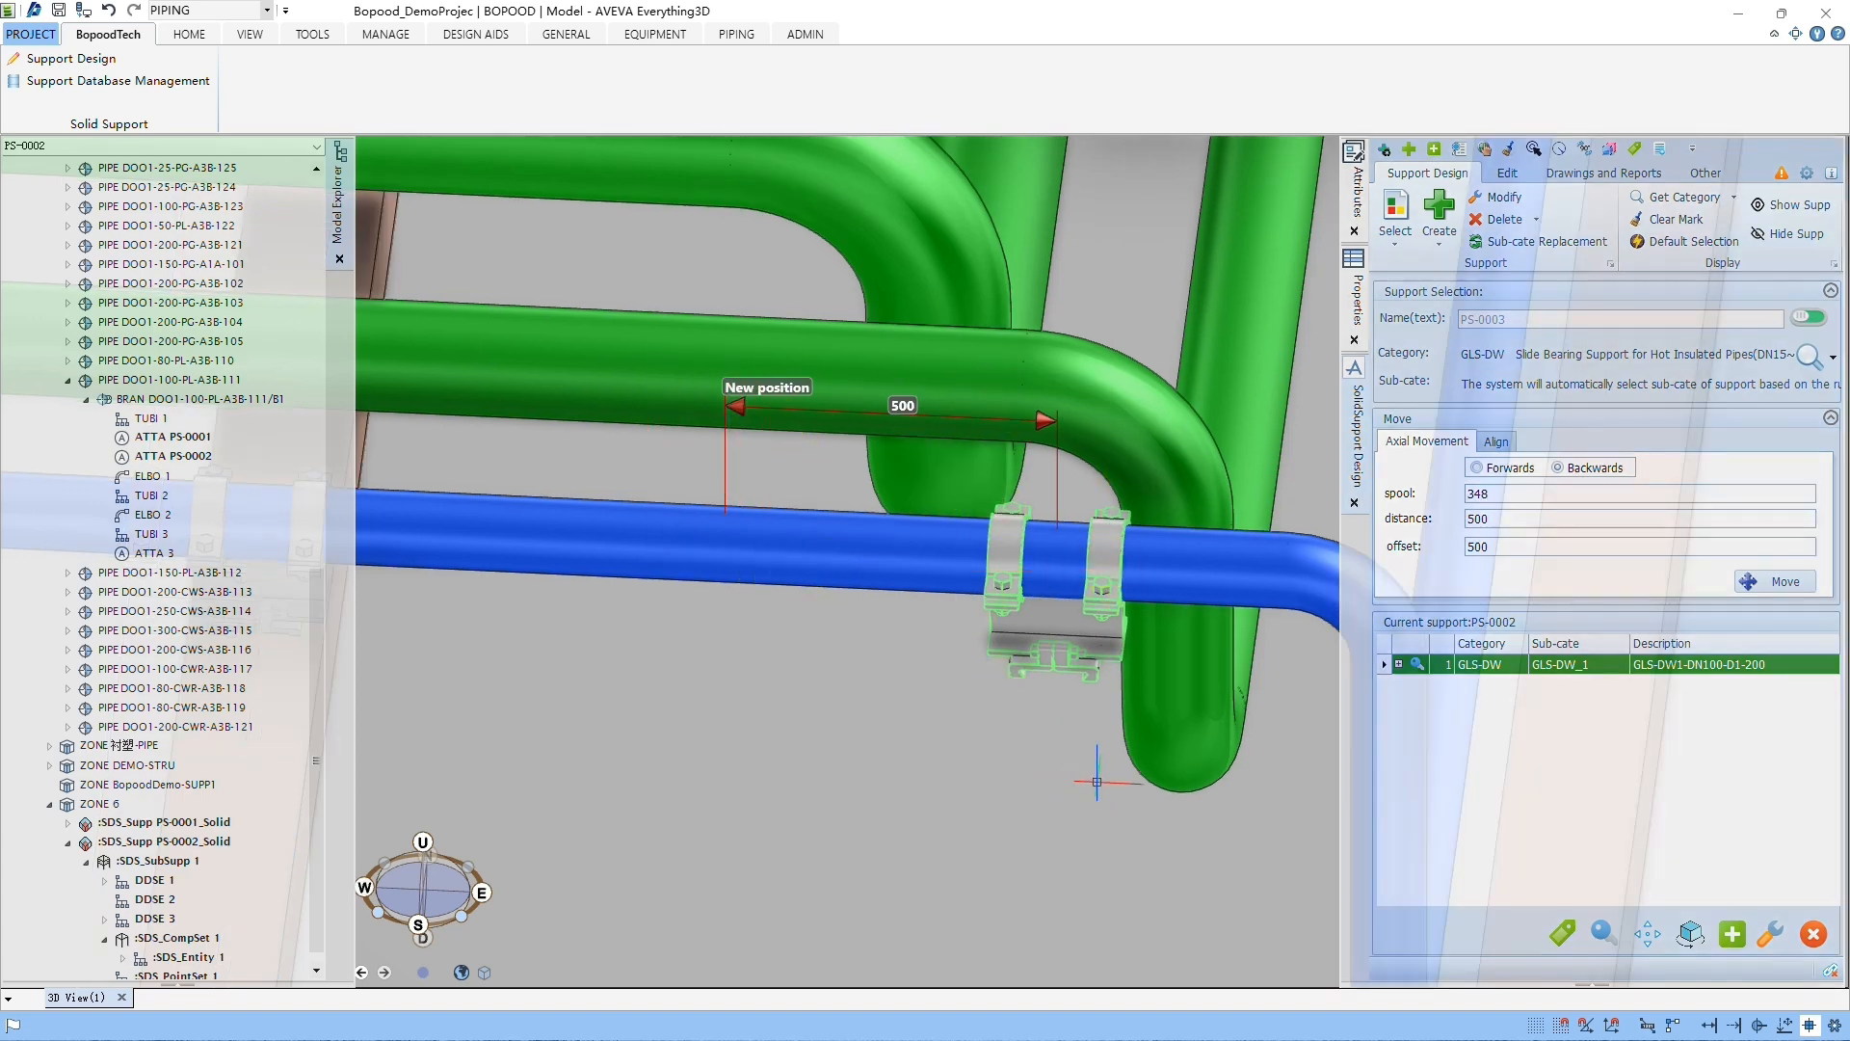
click(1778, 582)
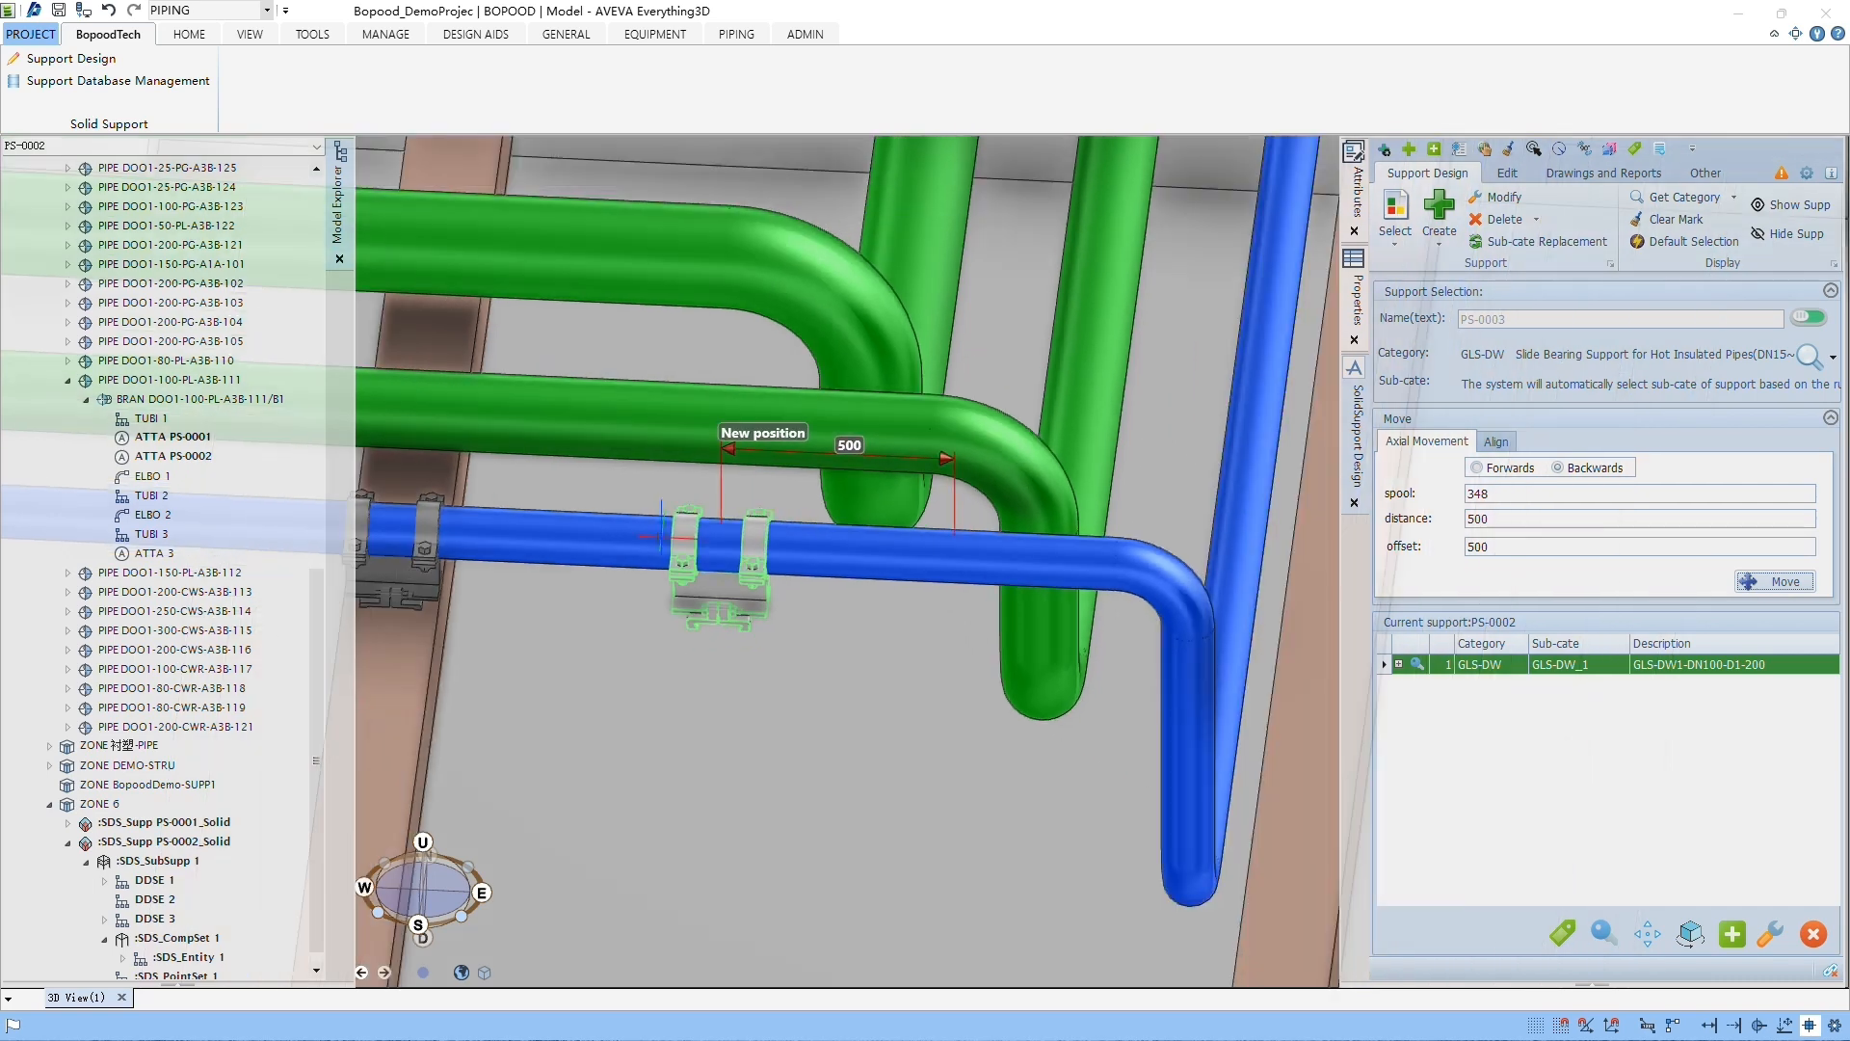
scroll(790, 628, up, 2)
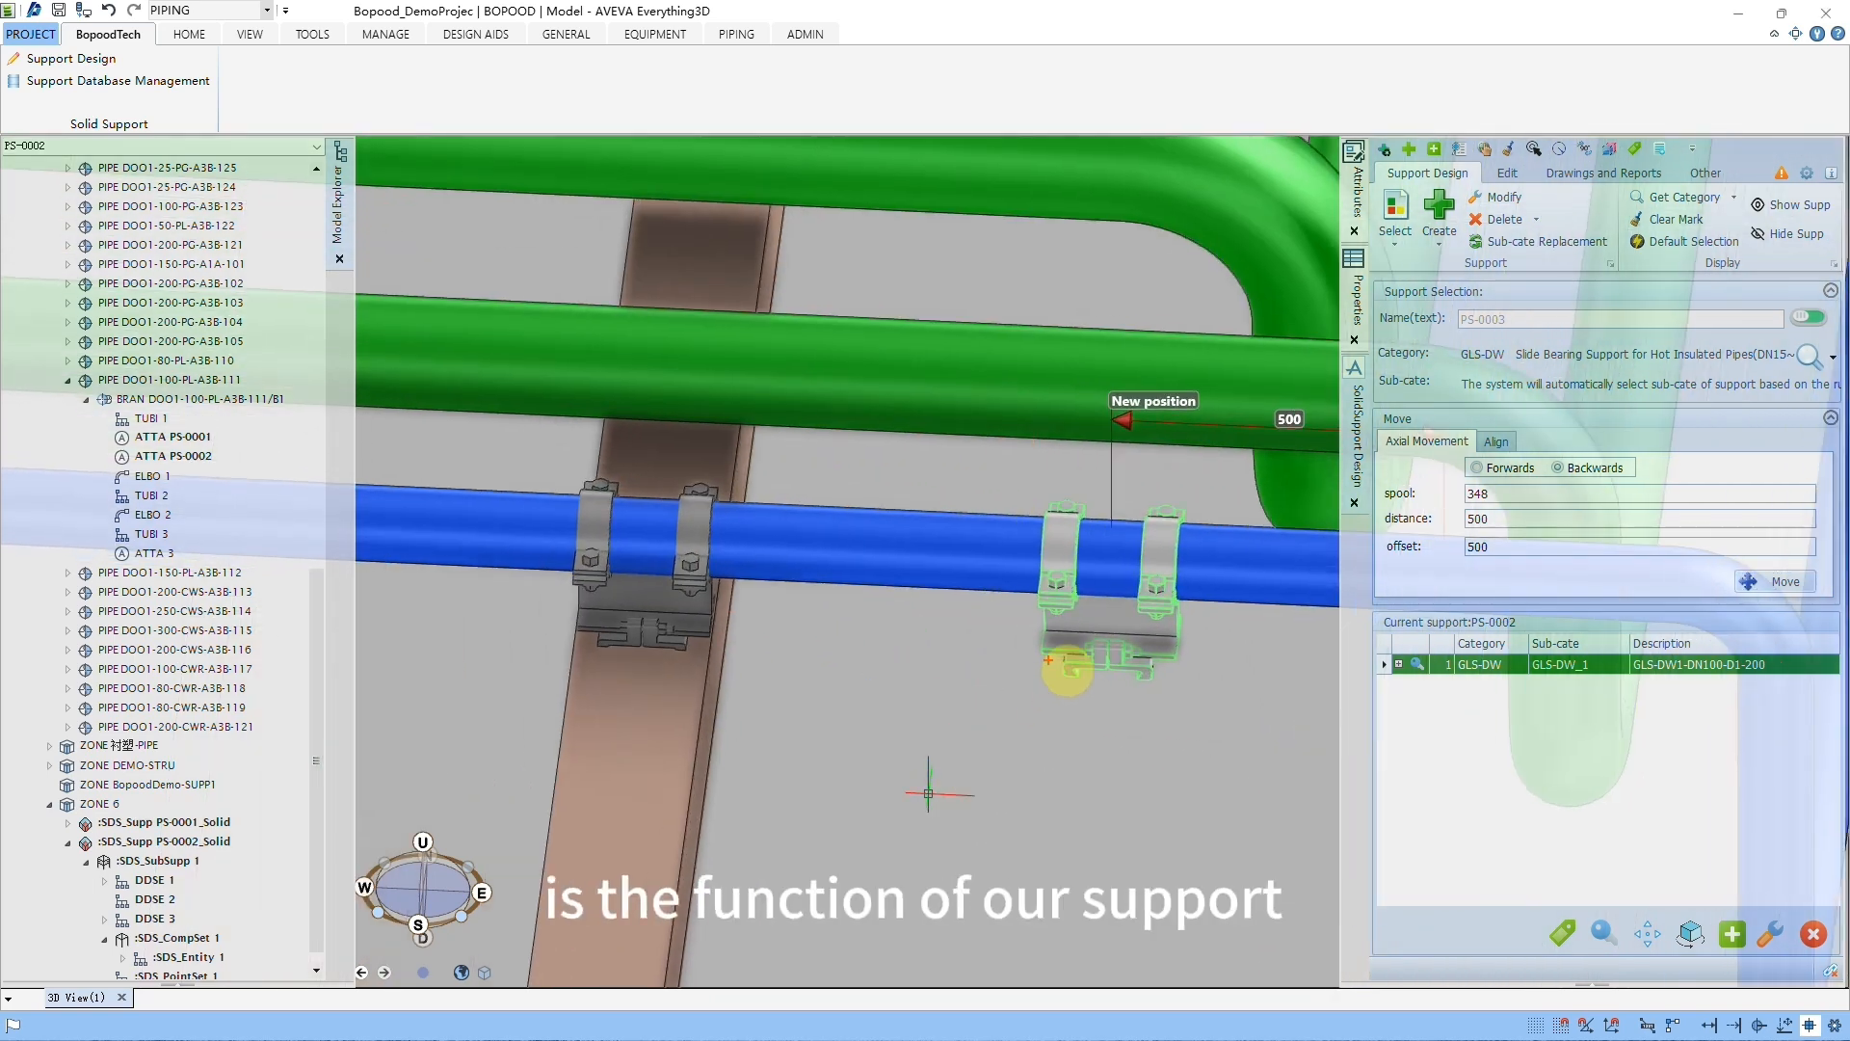
drag(1019, 477, 1238, 713)
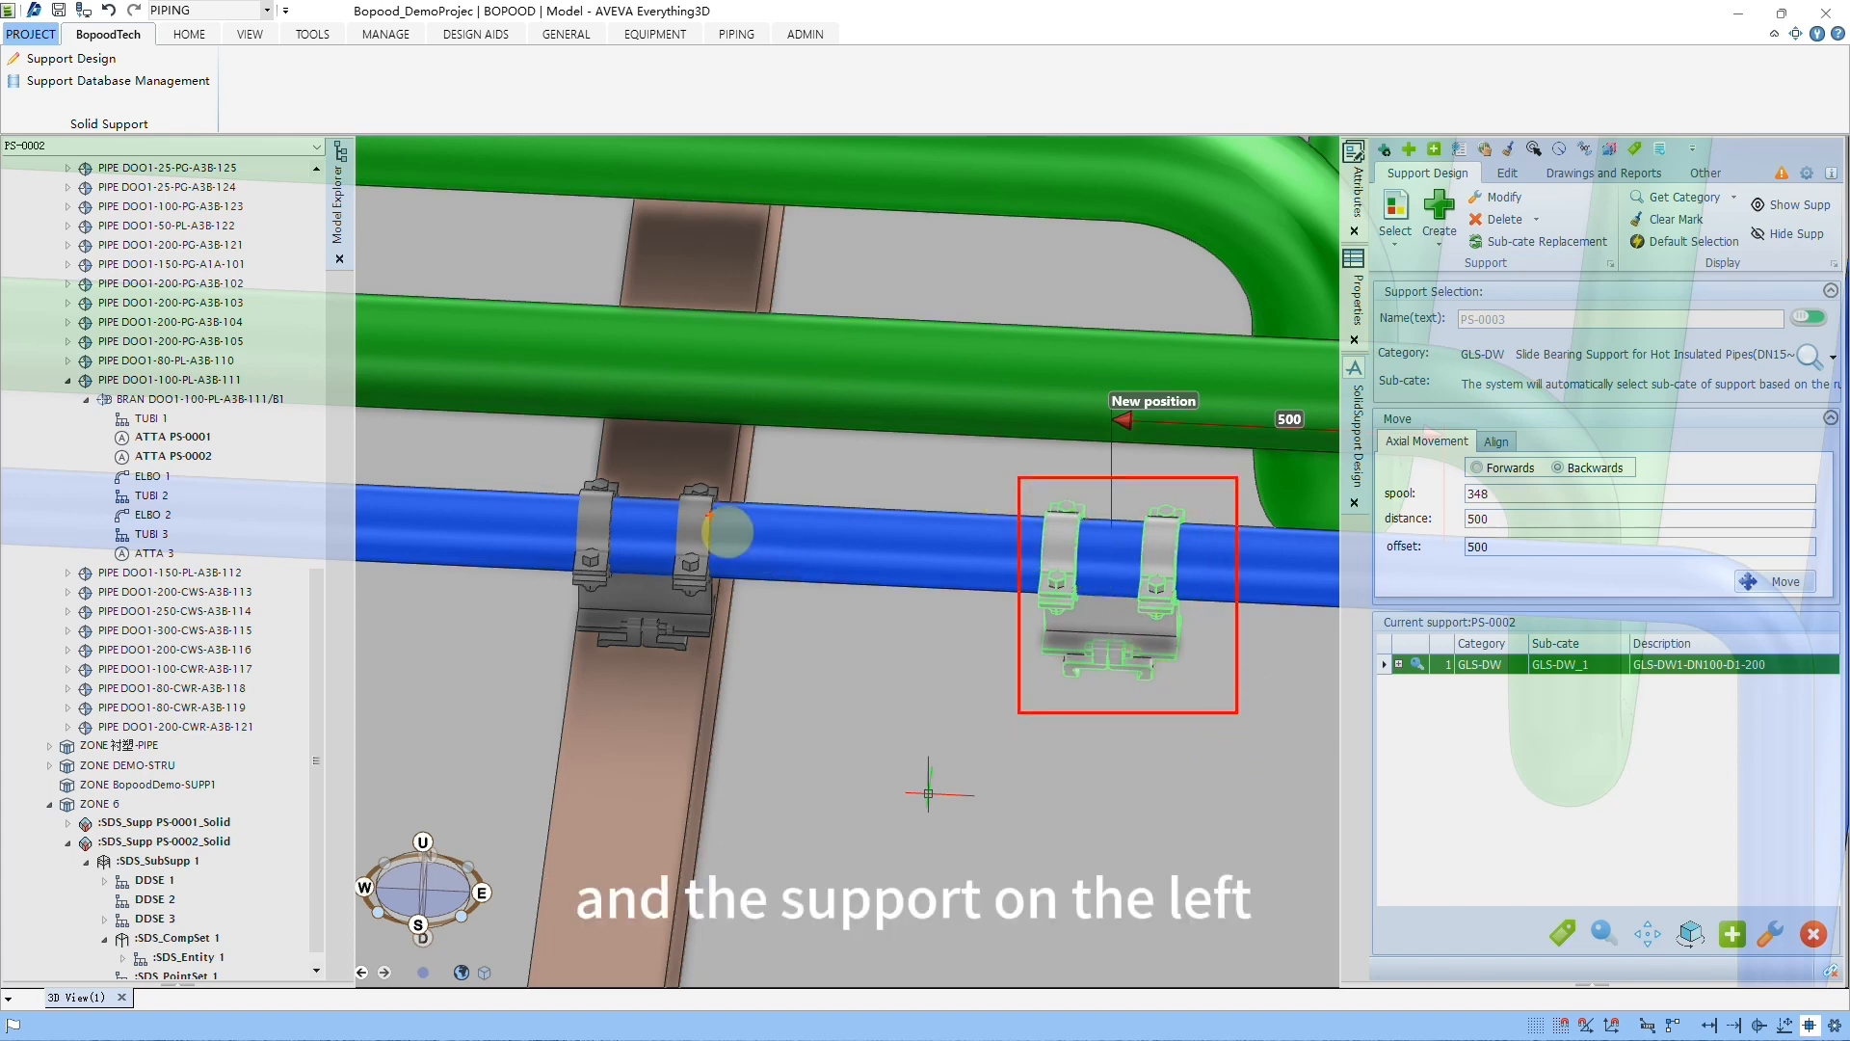
drag(447, 441, 761, 713)
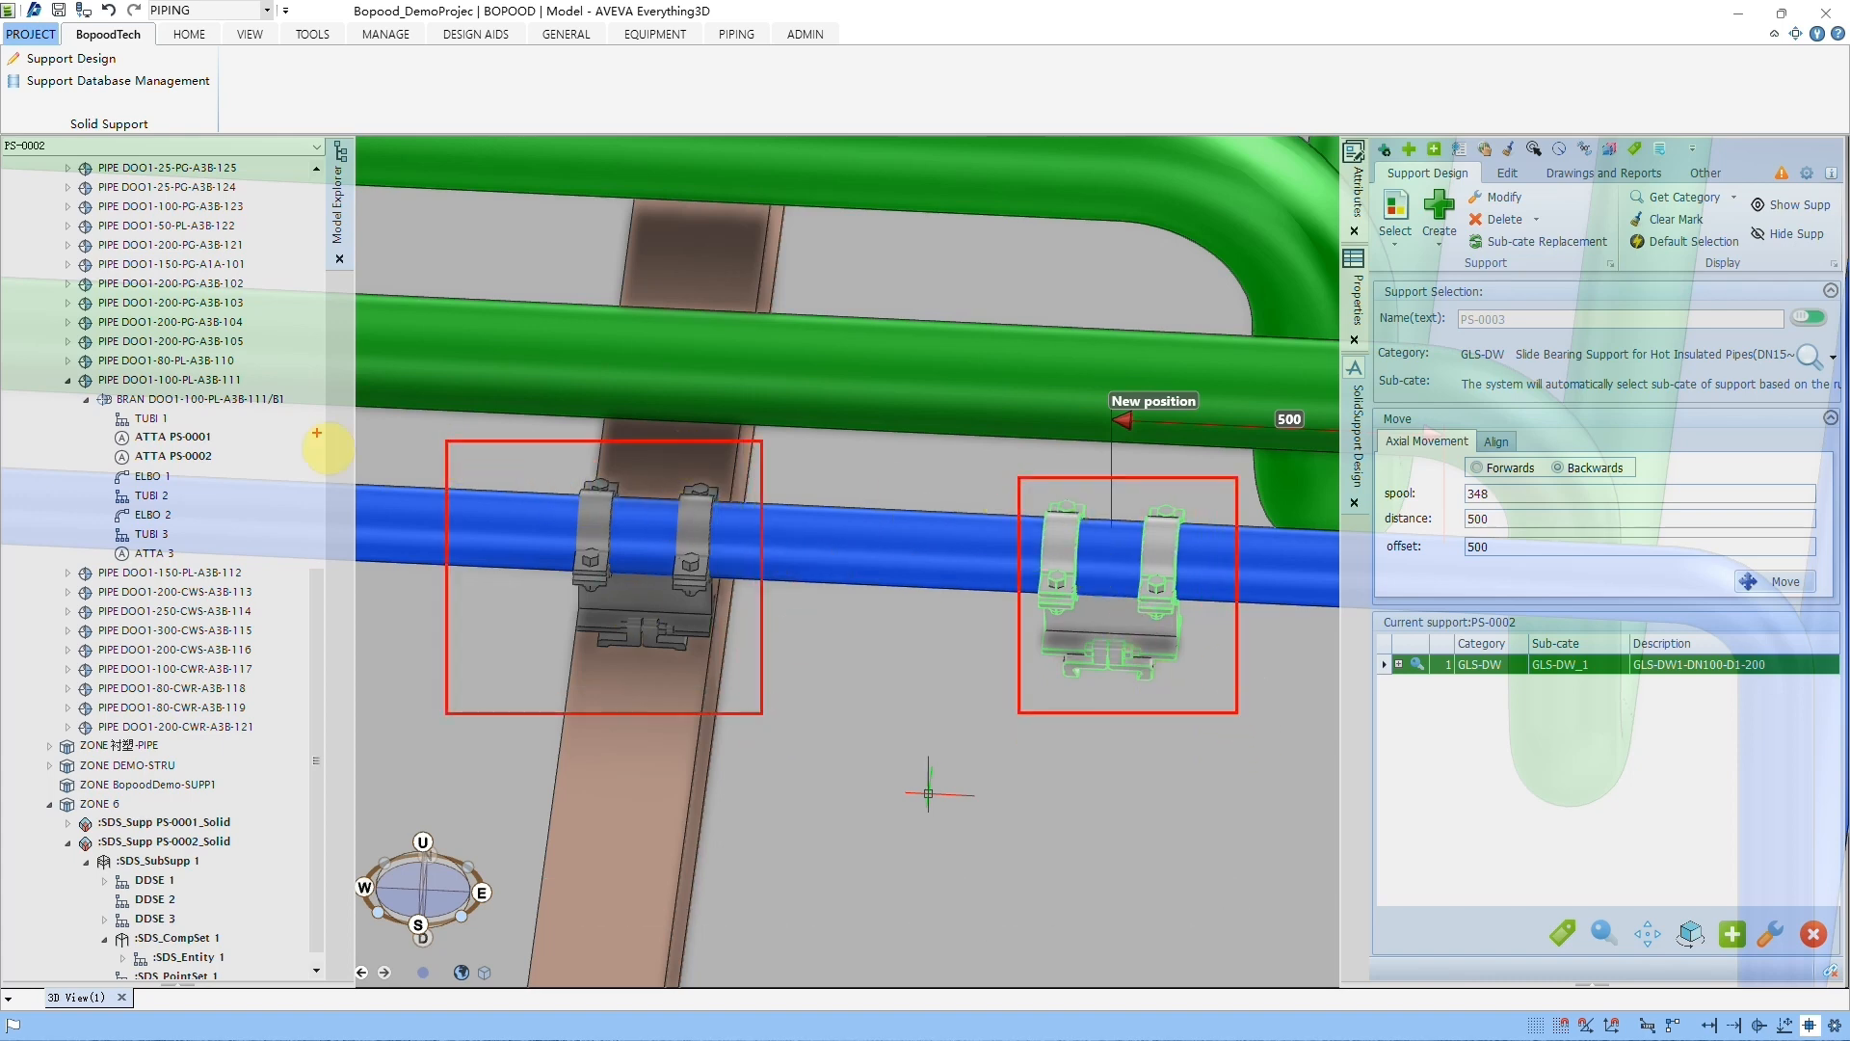
drag(99, 447, 242, 473)
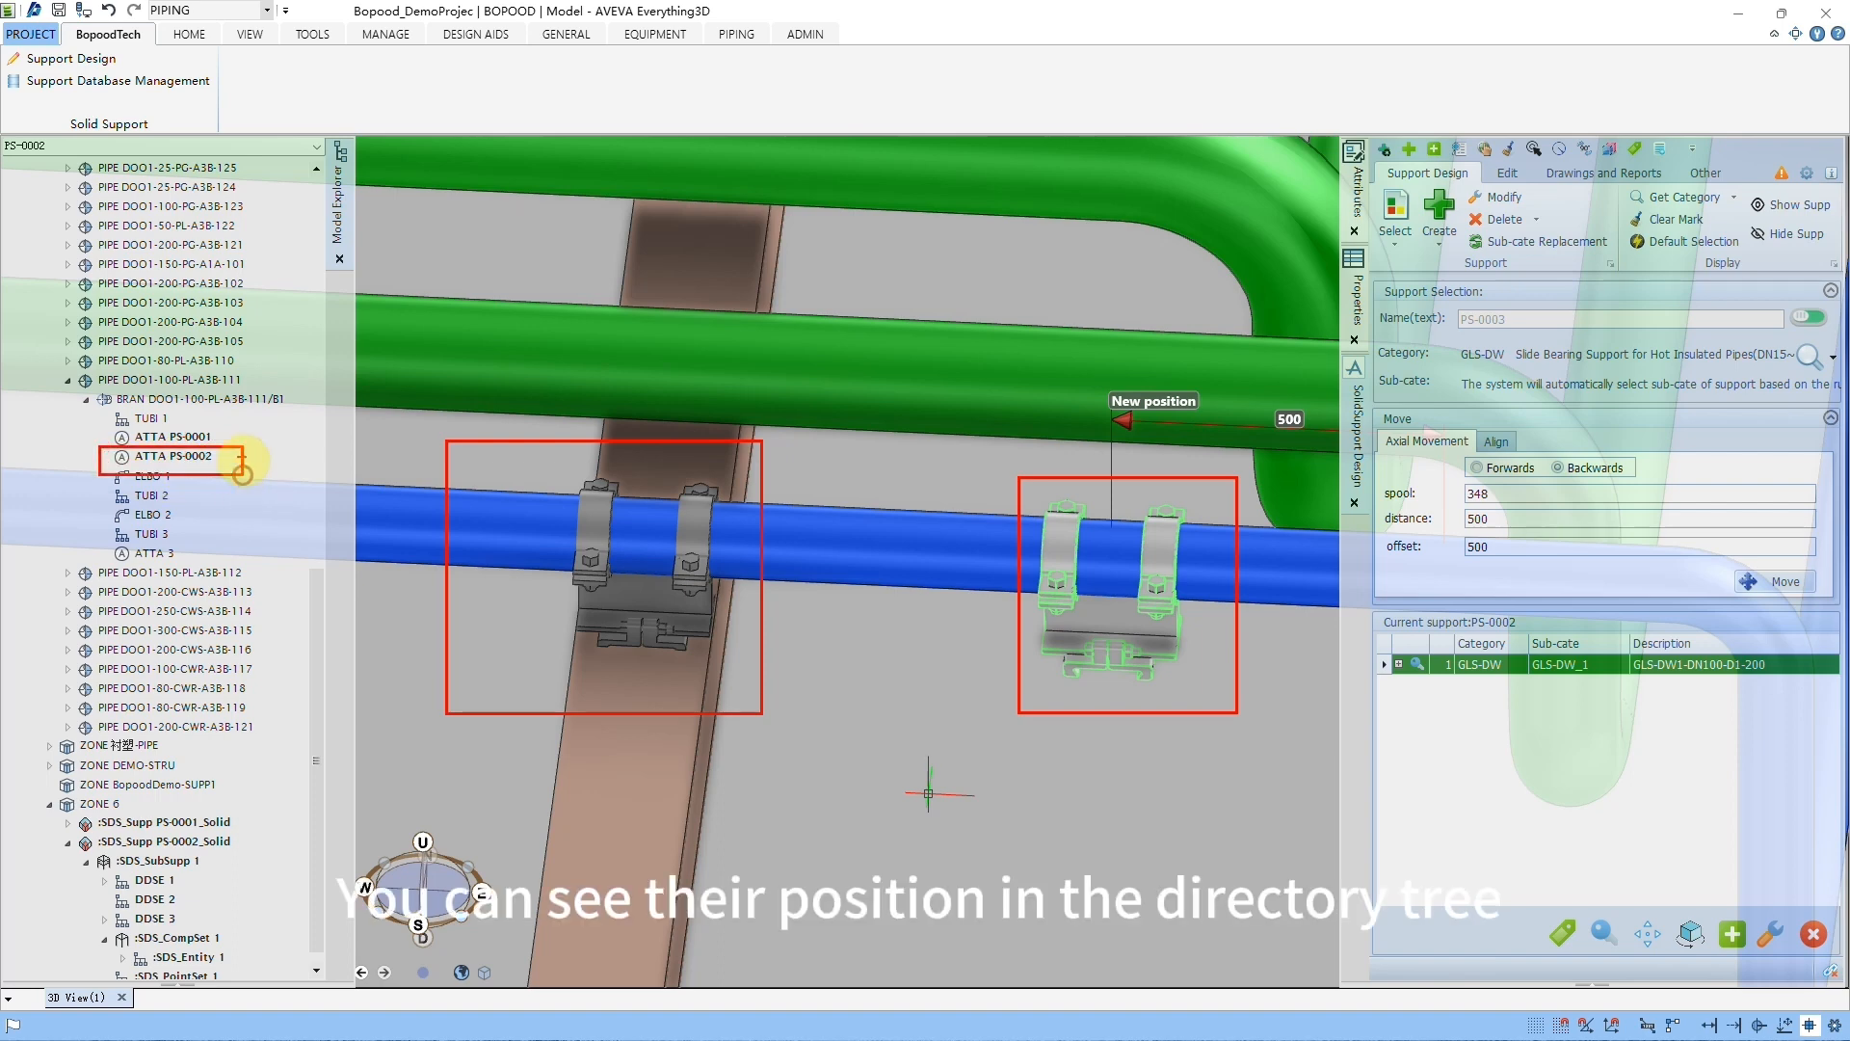
drag(90, 408, 380, 473)
mouse_move(224, 492)
mouse_down()
mouse_move(877, 831)
mouse_move(1041, 696)
mouse_up()
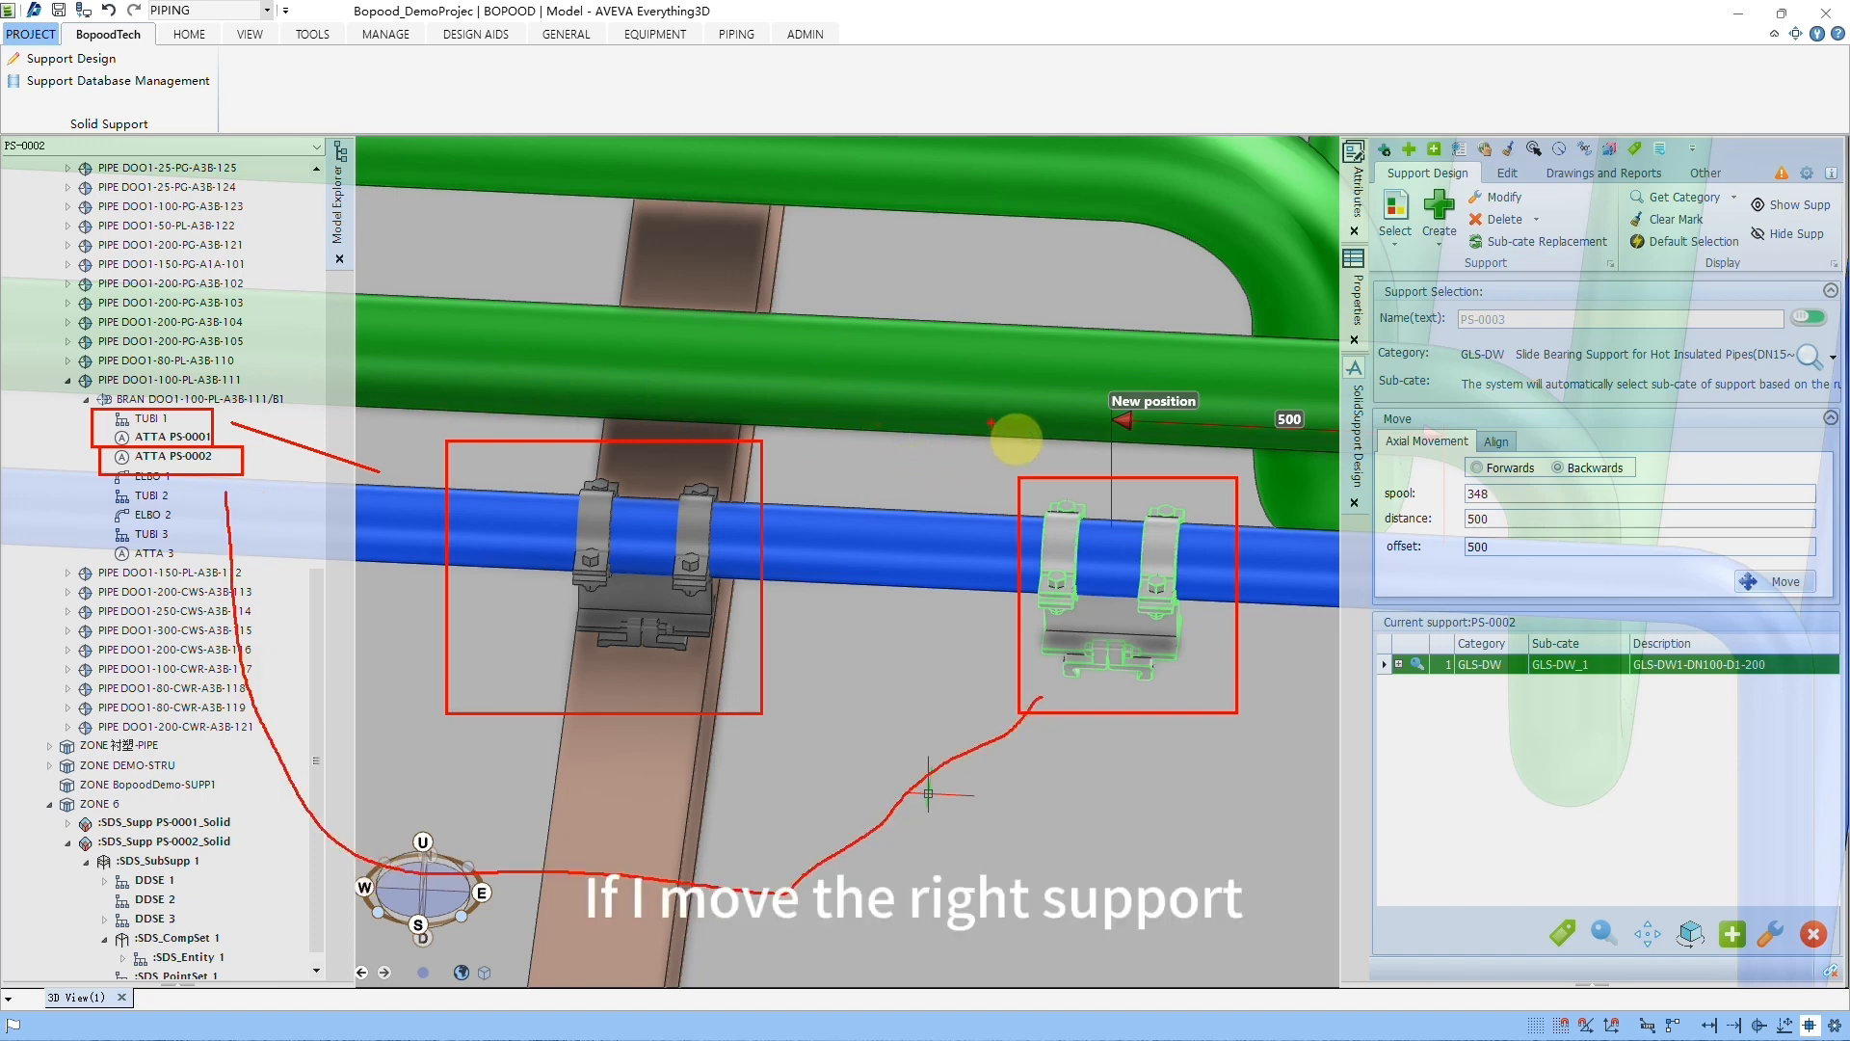
mouse_move(1060, 434)
mouse_down()
mouse_move(411, 364)
mouse_move(400, 318)
mouse_move(417, 395)
mouse_up()
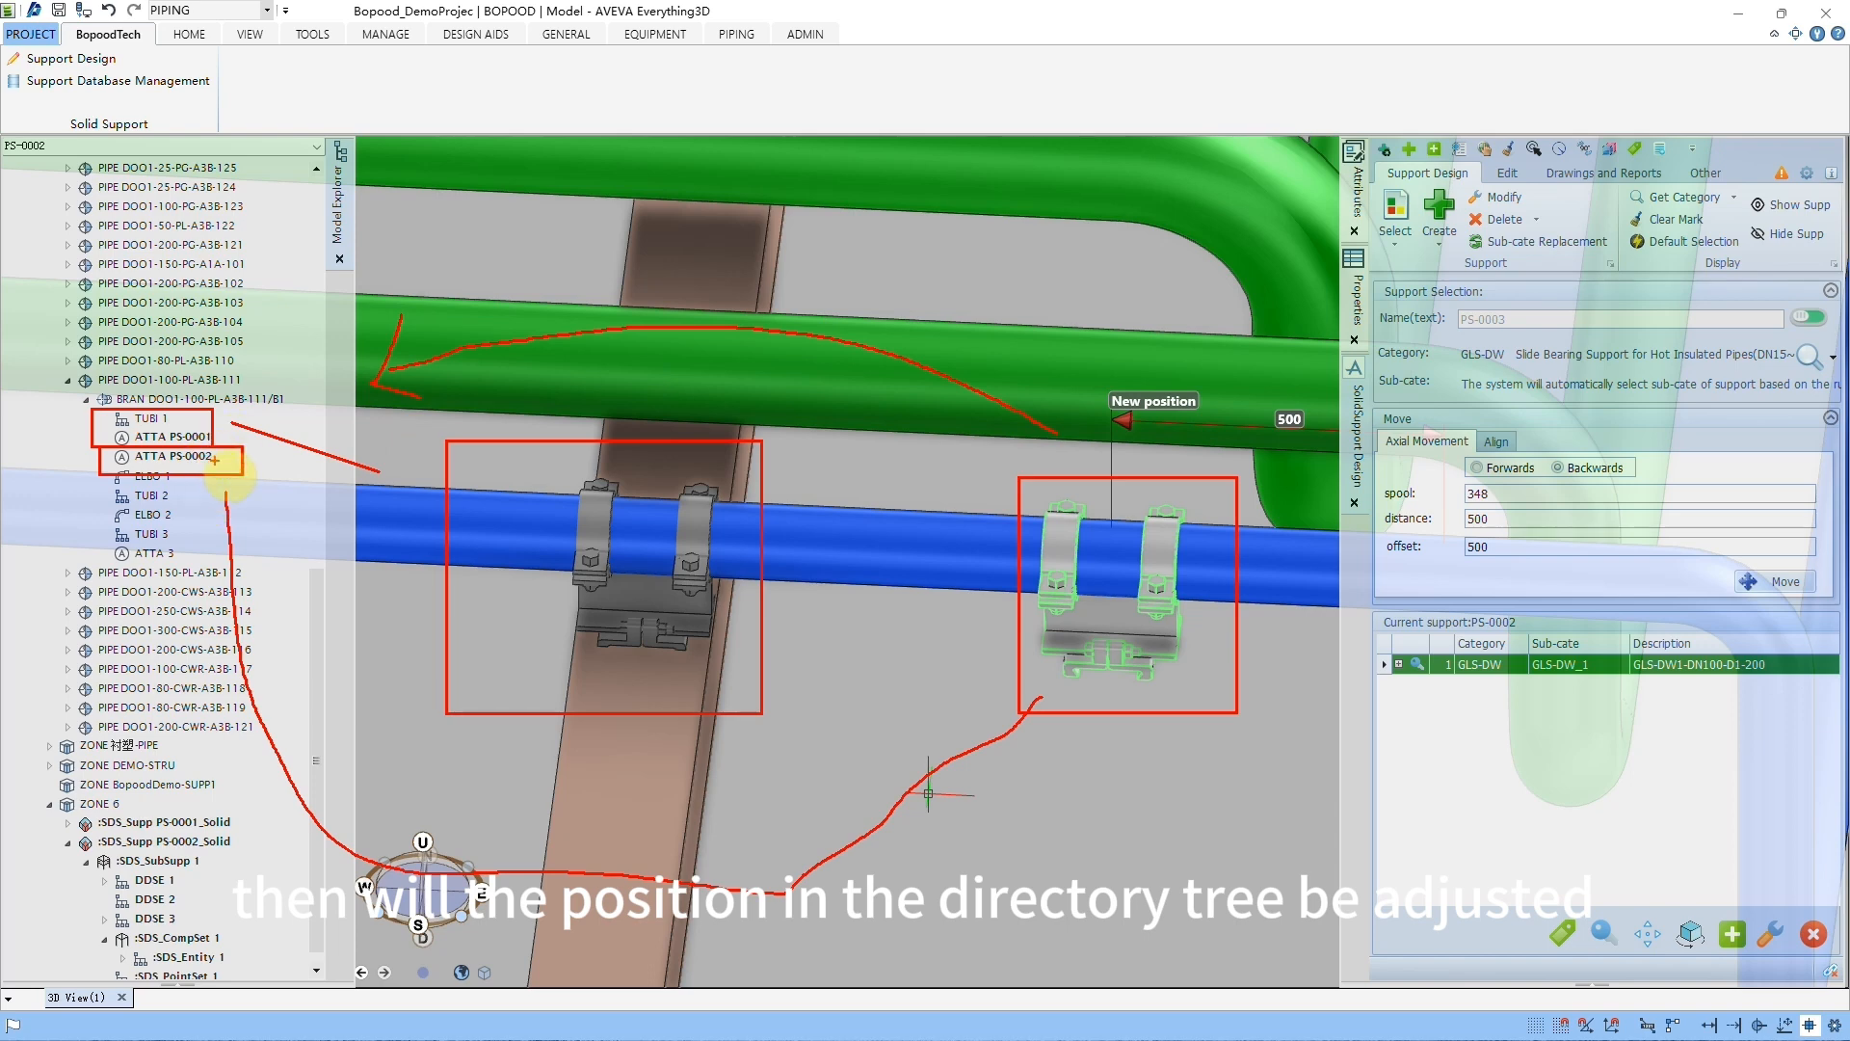
key(Escape)
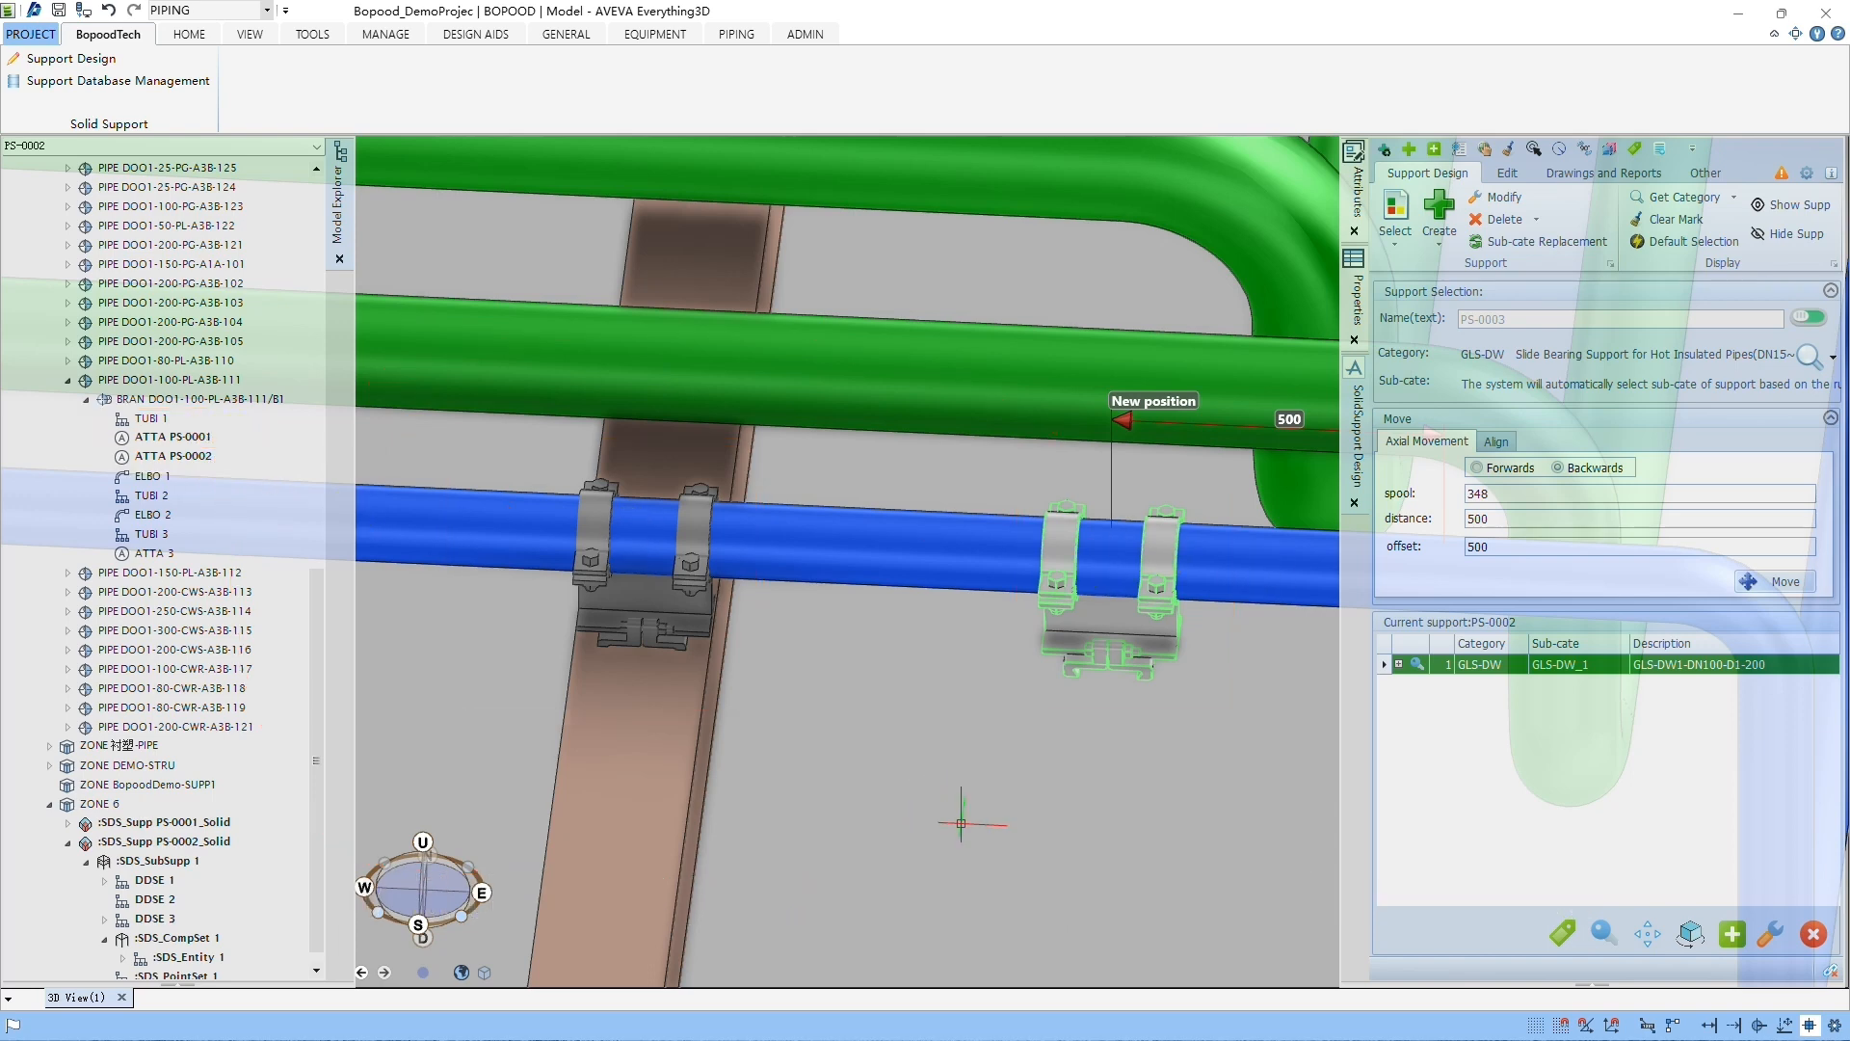
Step: Move support PS-0002 backwards by an offset of 1000, past the support on the brown structural member
drag(1502, 548, 1408, 547)
text(1)
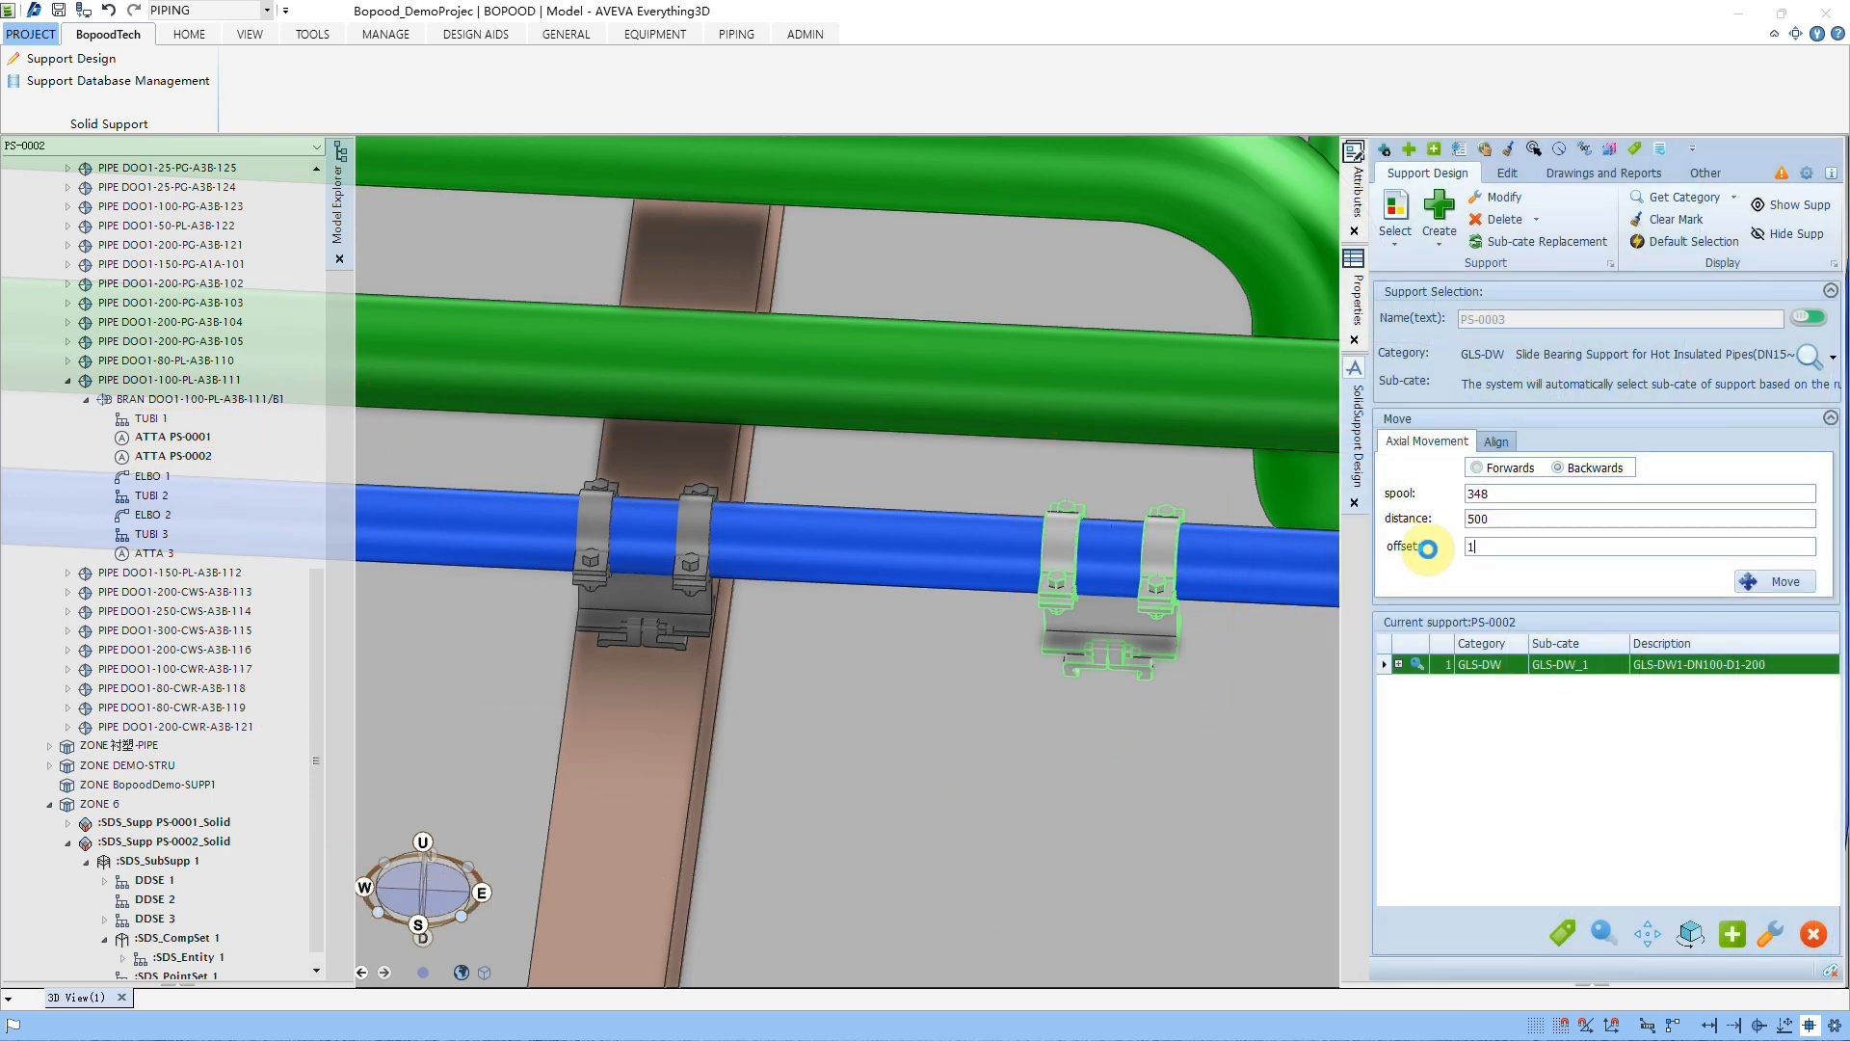
text(000)
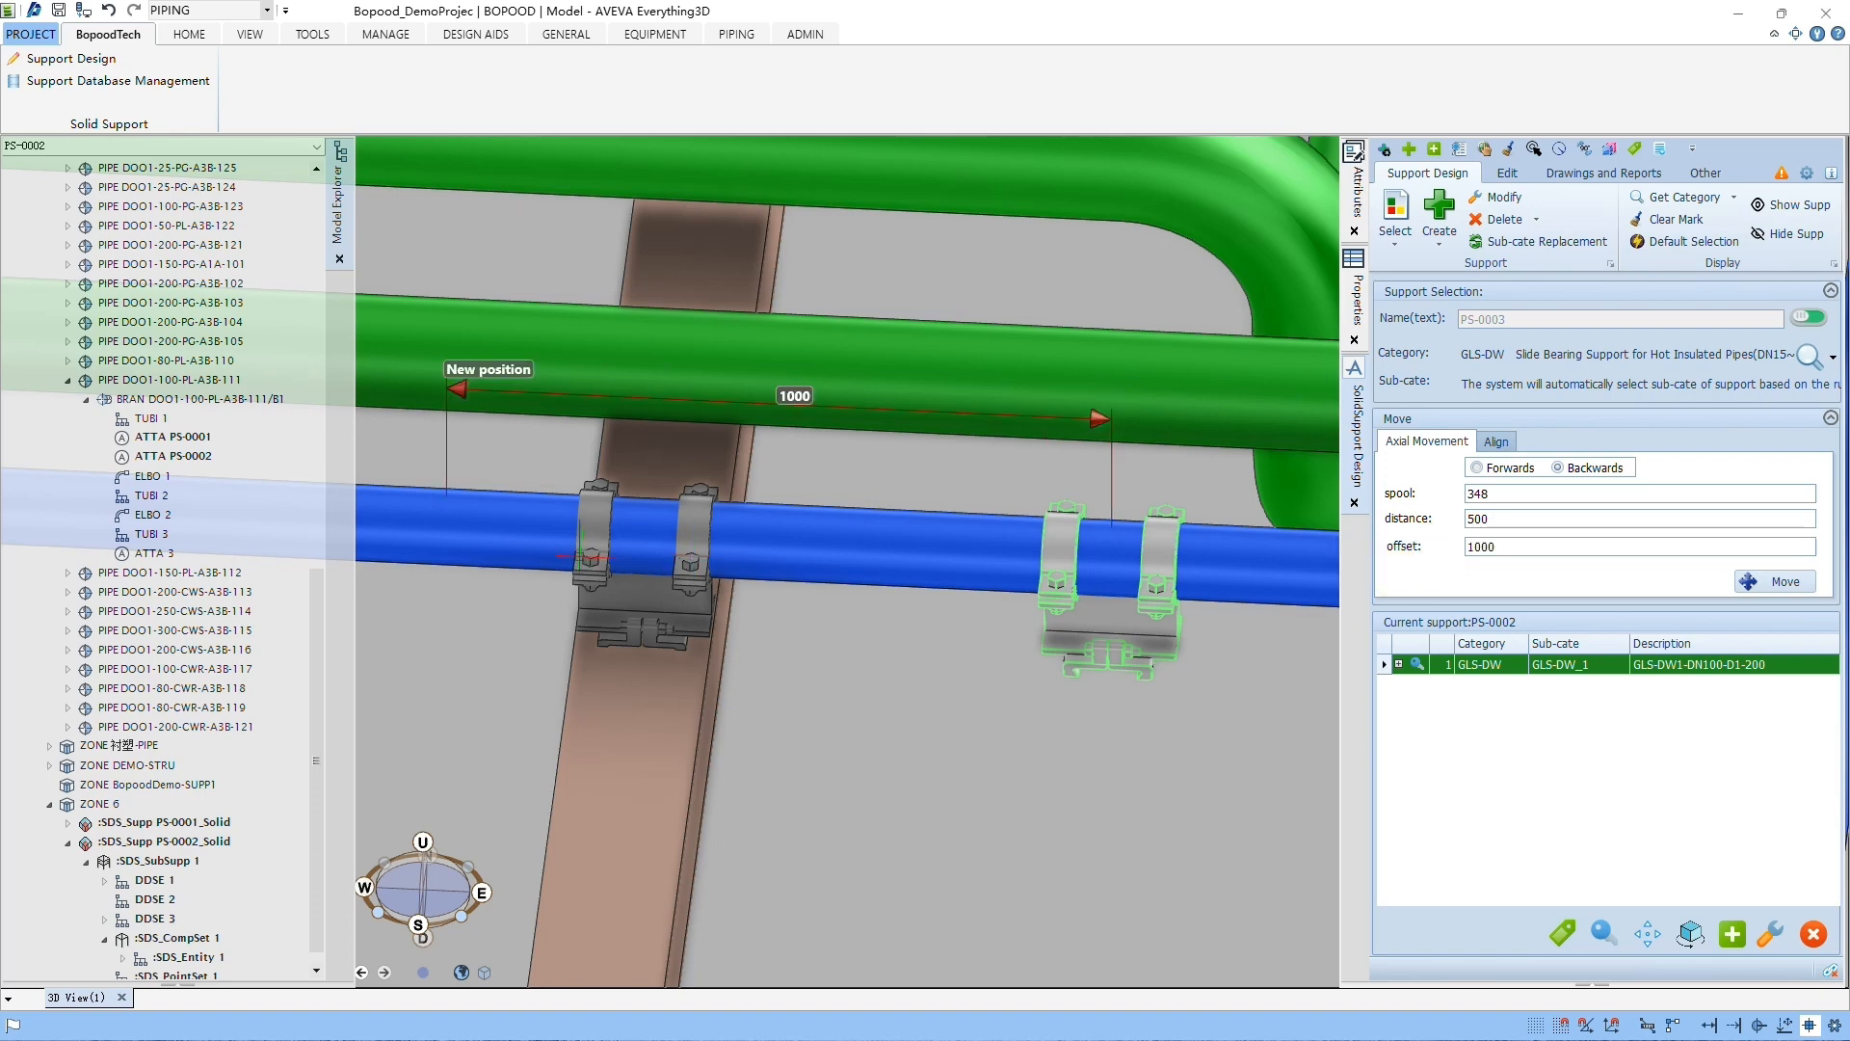
middle_drag(580, 556, 925, 575)
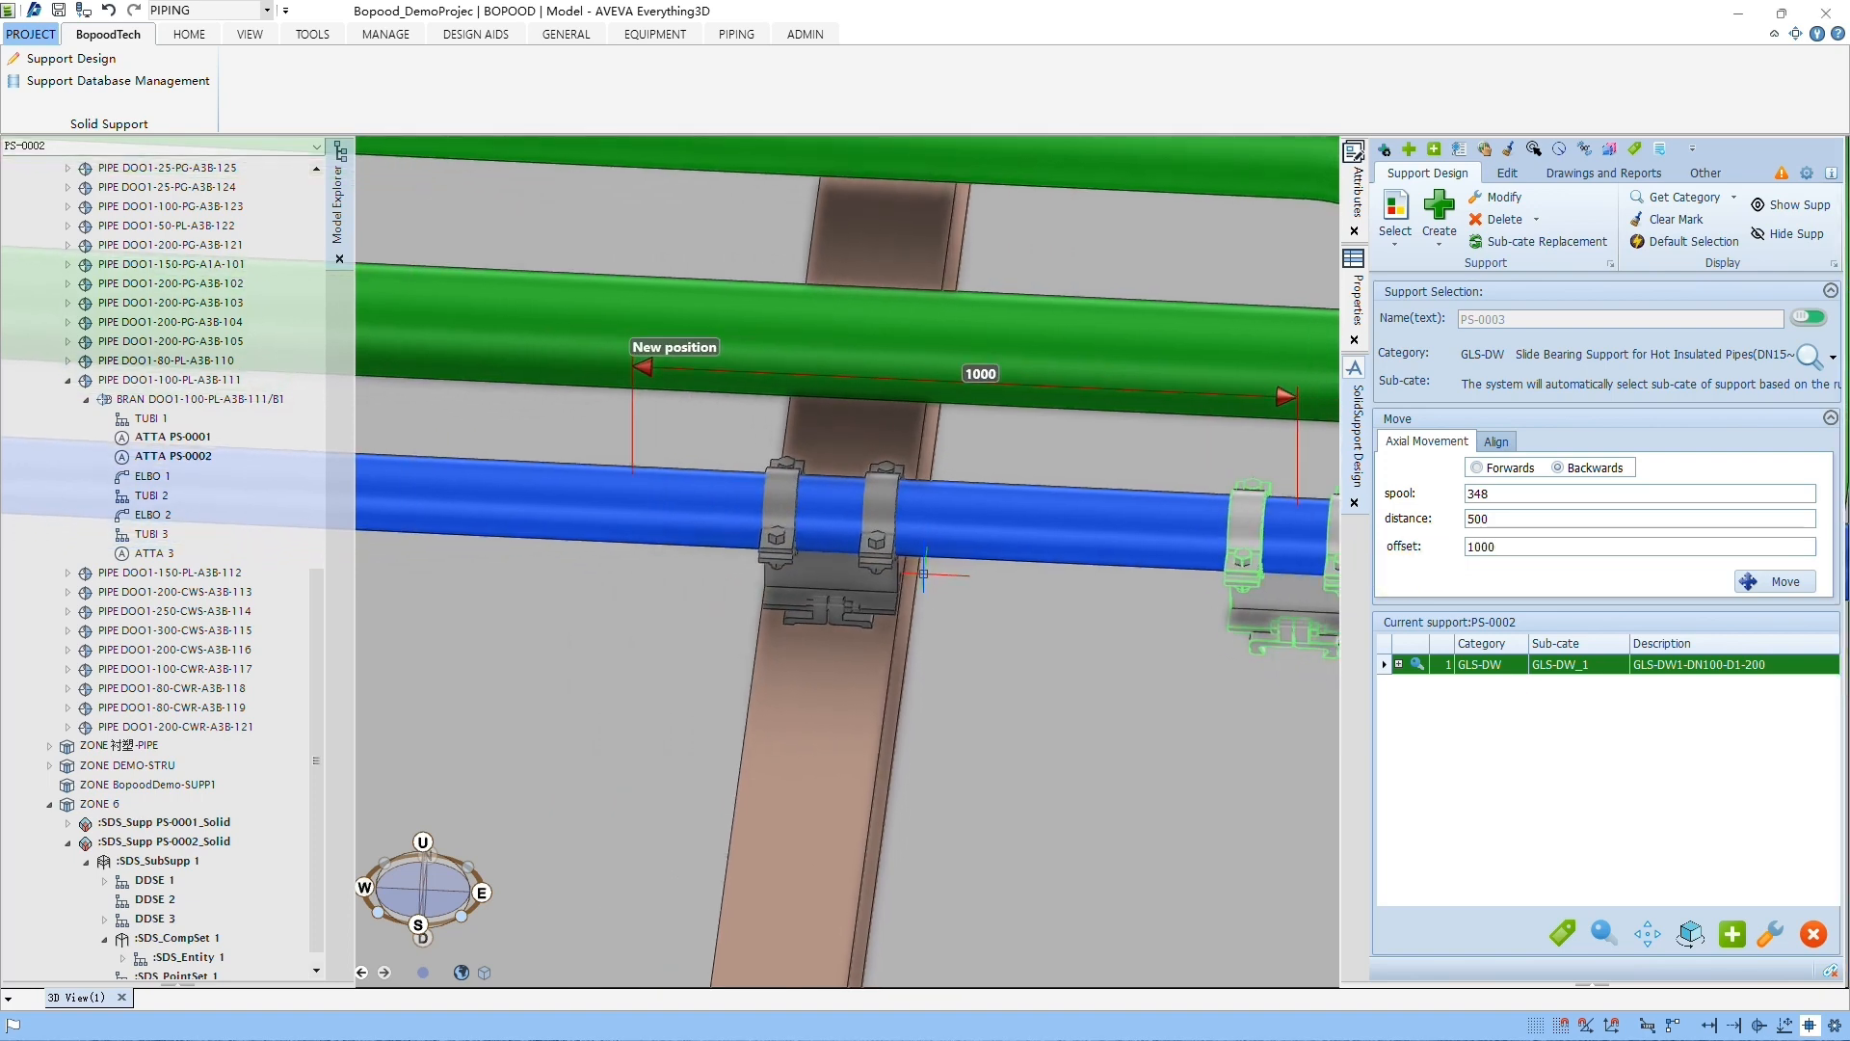
click(1747, 582)
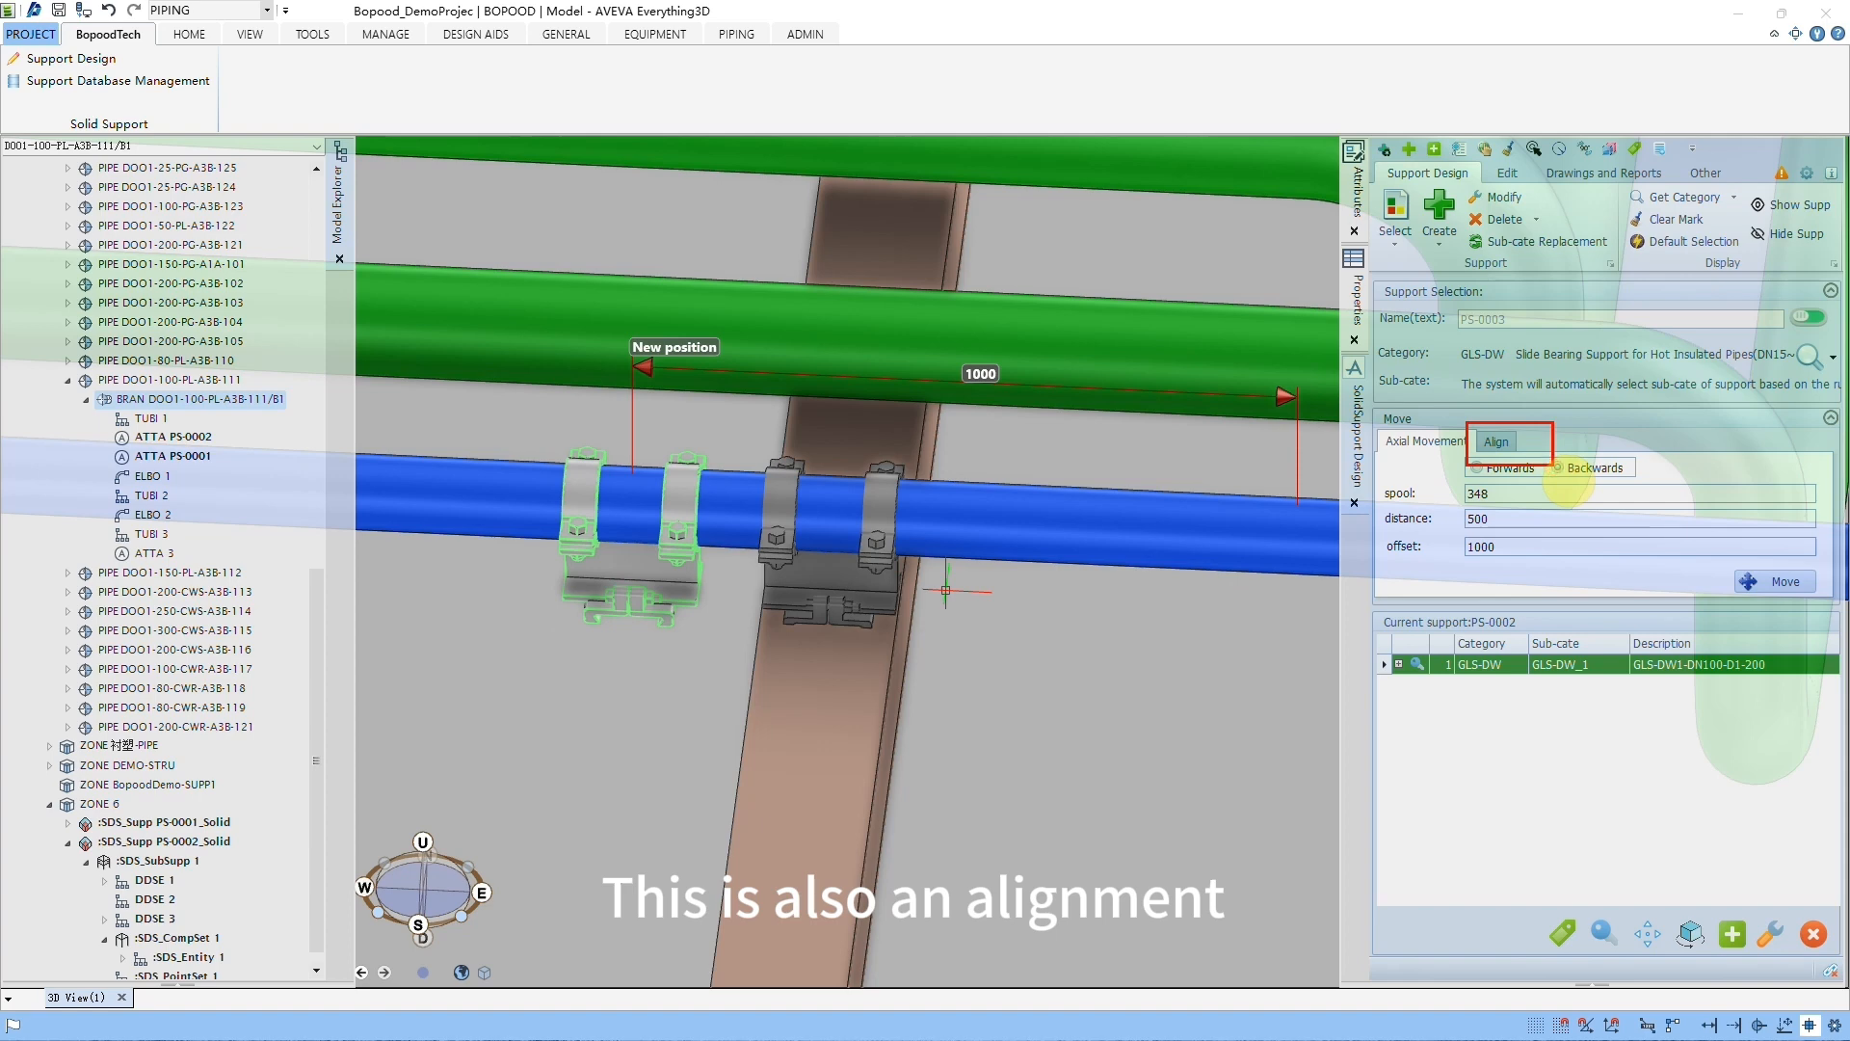
Step: Align support PS-0002 with the Point-Line method, from its lower corner facing the neighbouring support to the brown steel member's near edge
click(1498, 439)
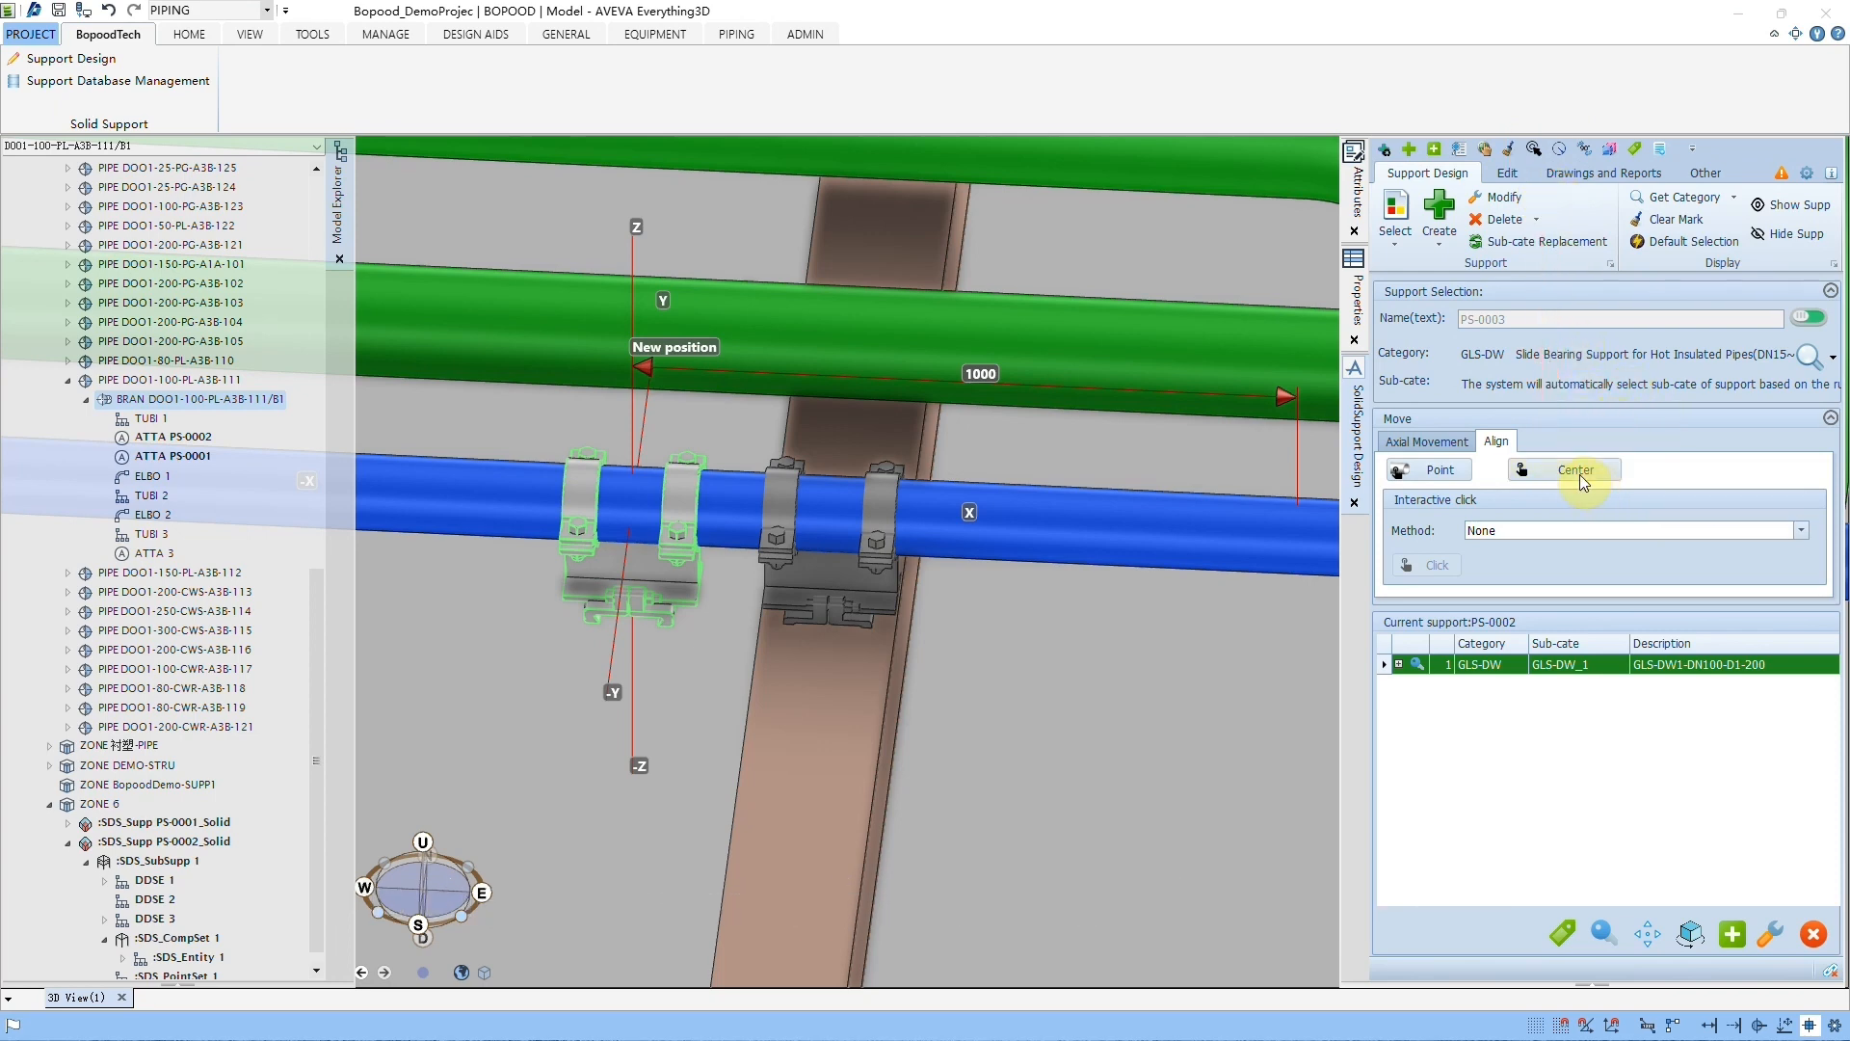
click(1511, 530)
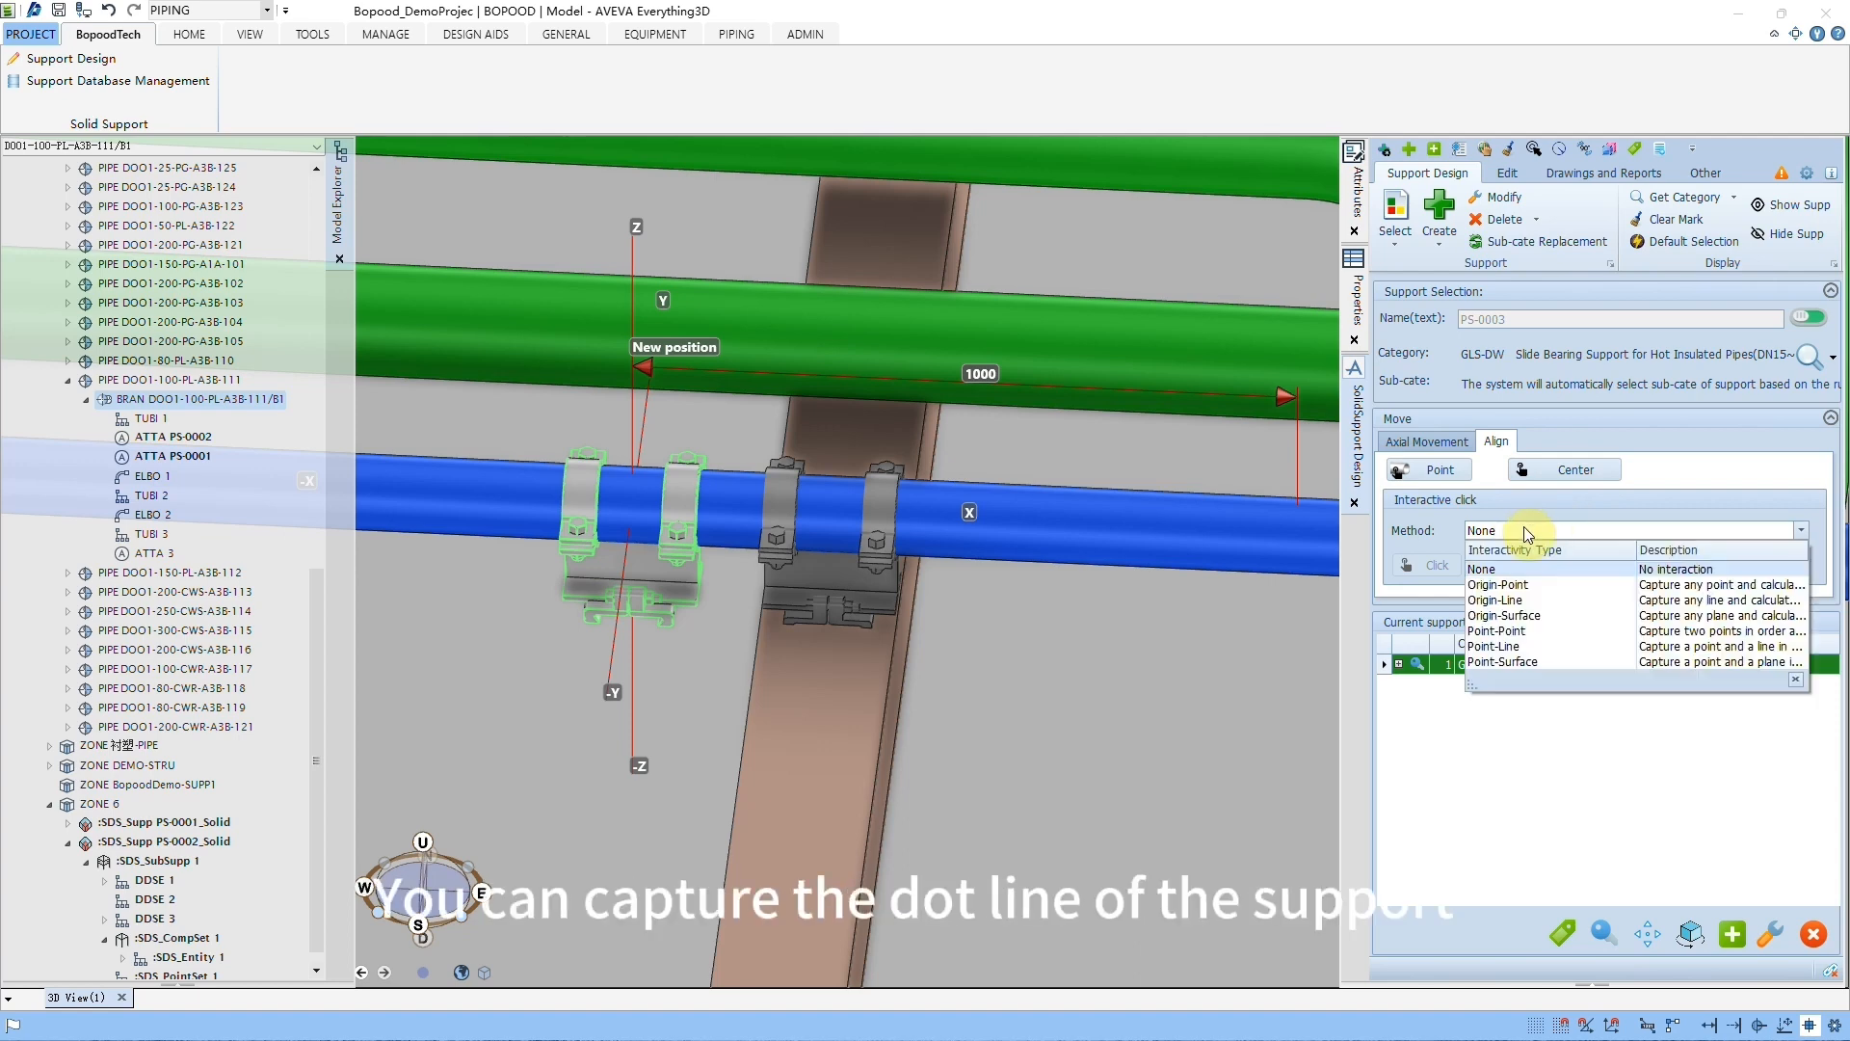
click(1509, 646)
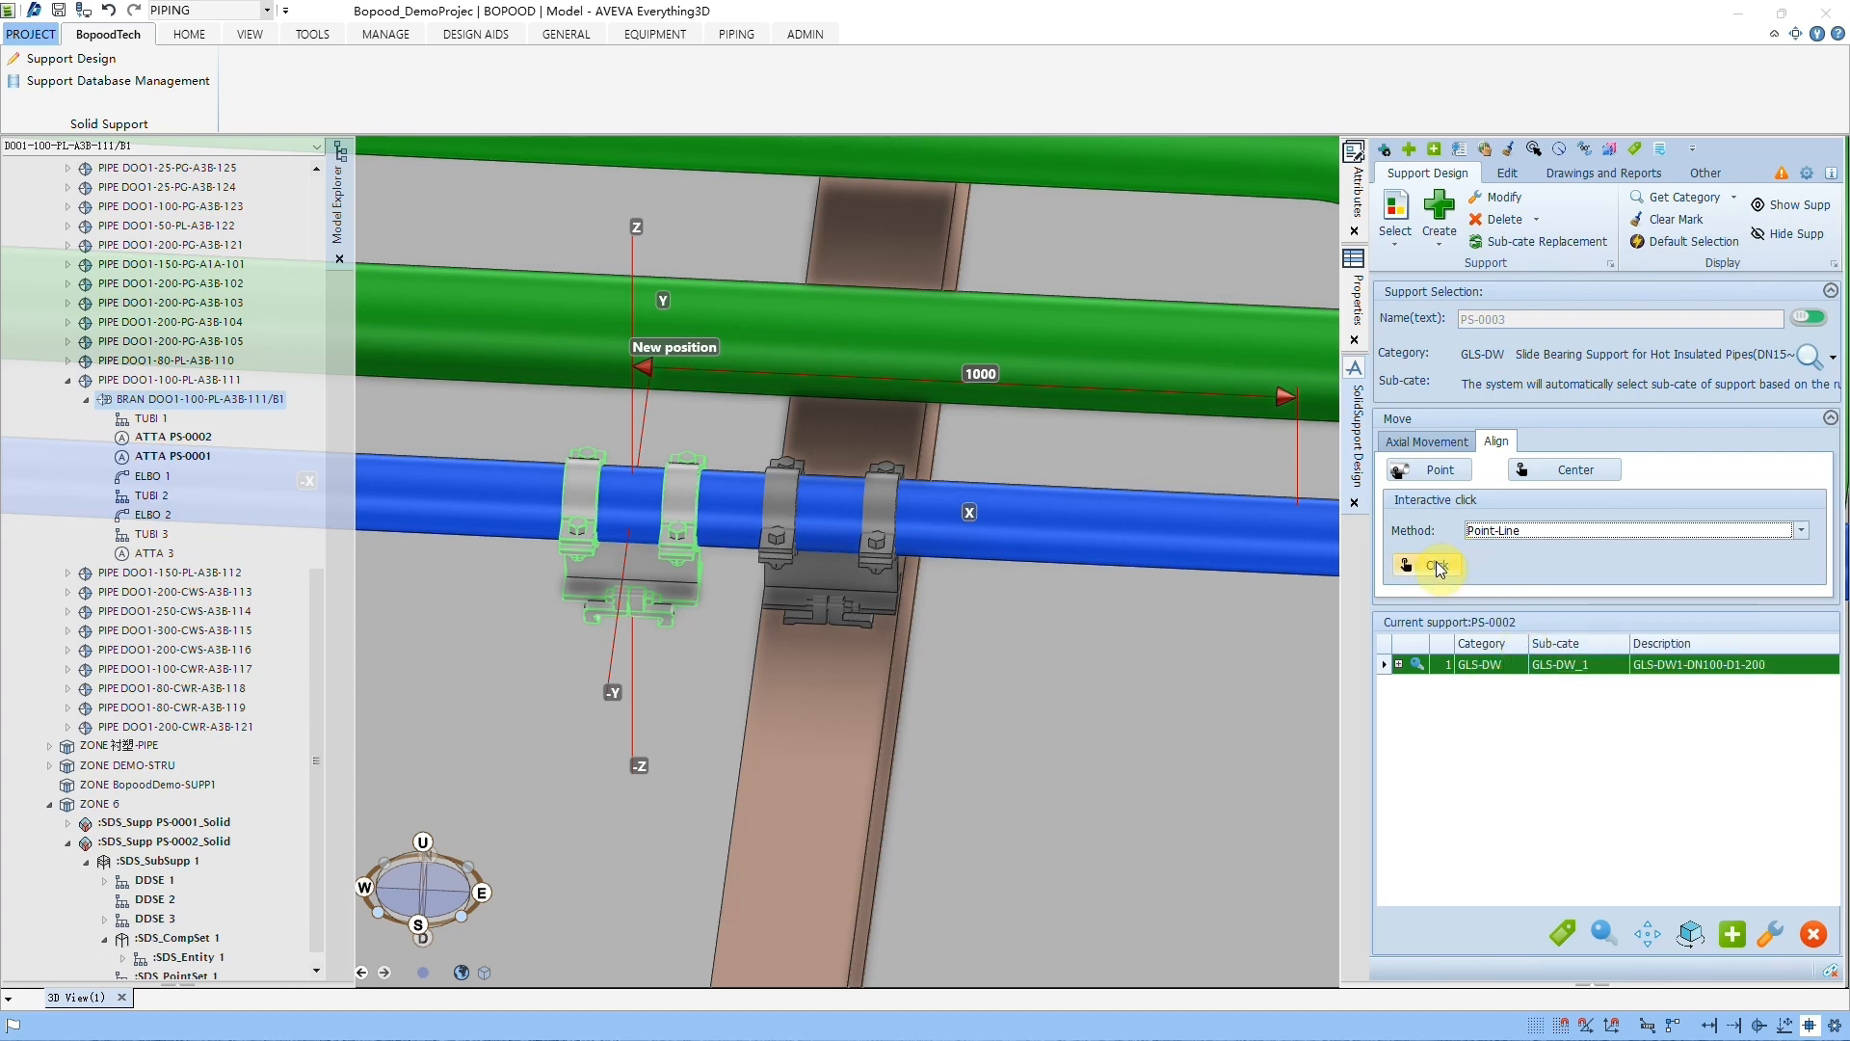
click(1438, 567)
scroll(703, 632, up, 5)
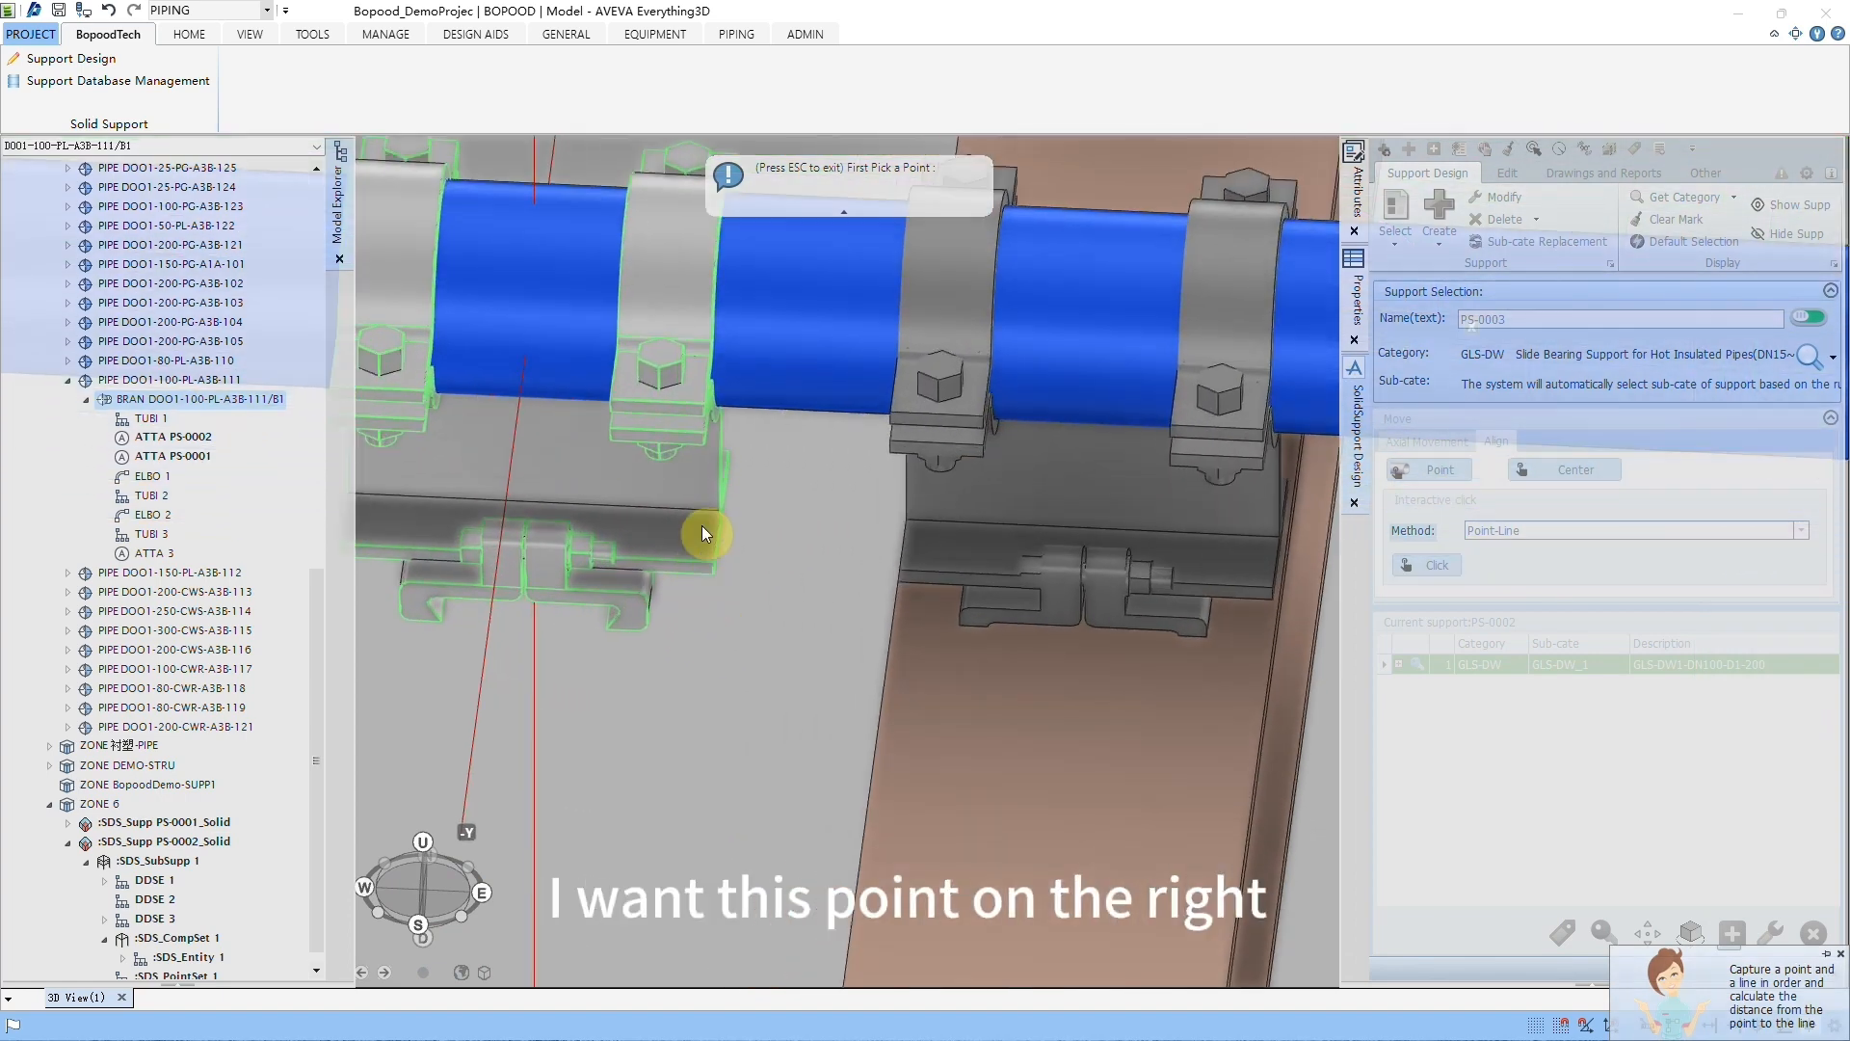
scroll(702, 533, up, 2)
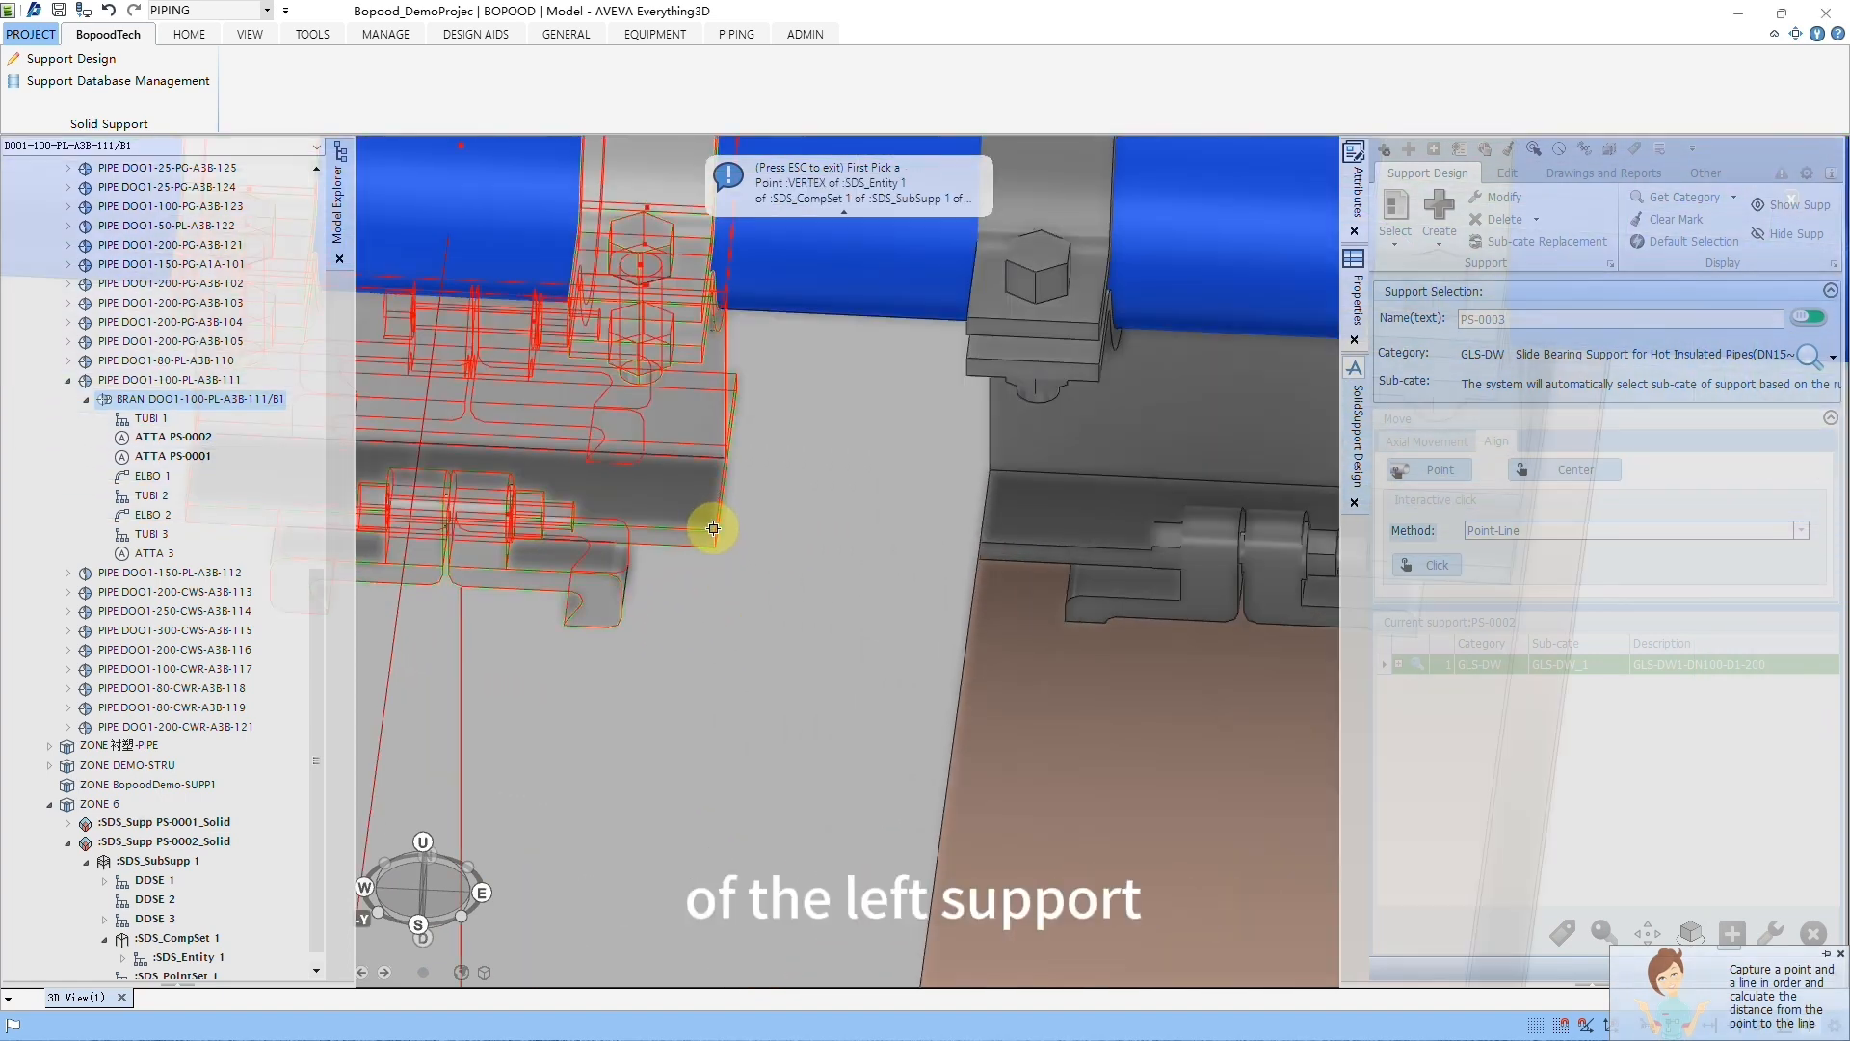
click(714, 528)
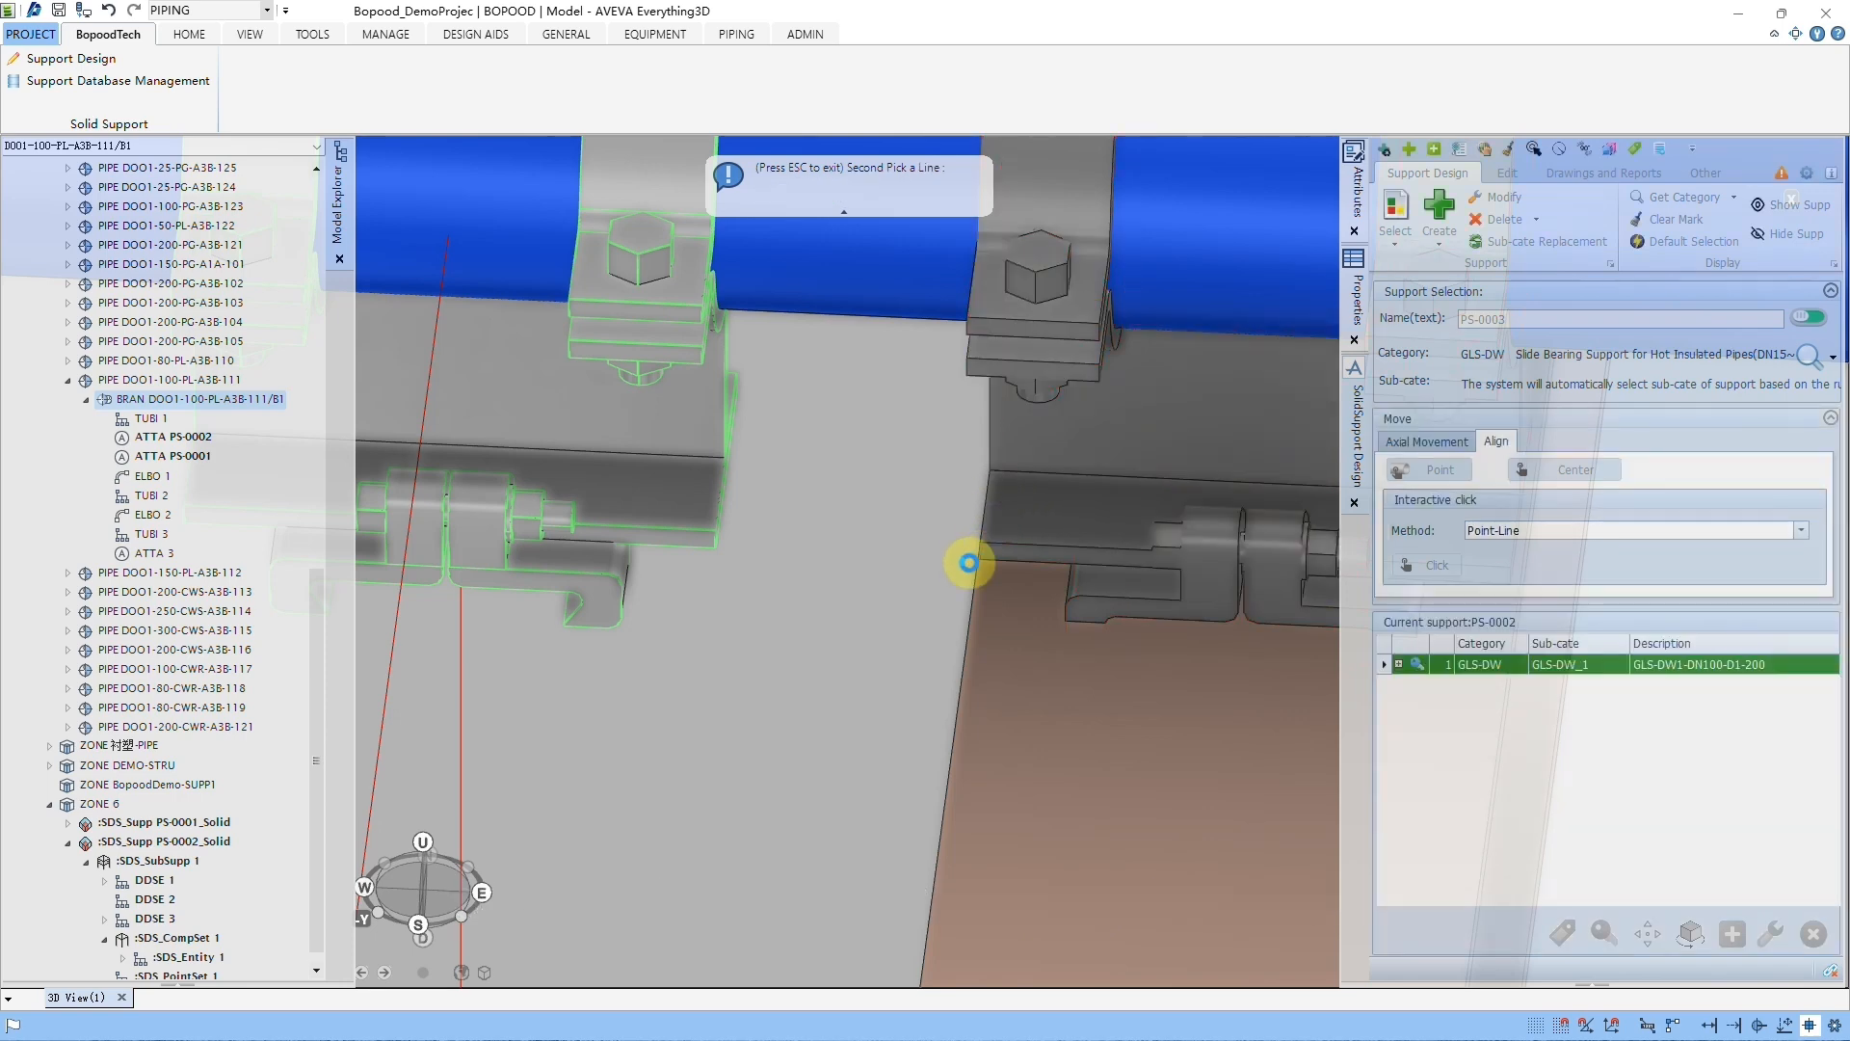
click(969, 562)
middle_drag(970, 526, 962, 510)
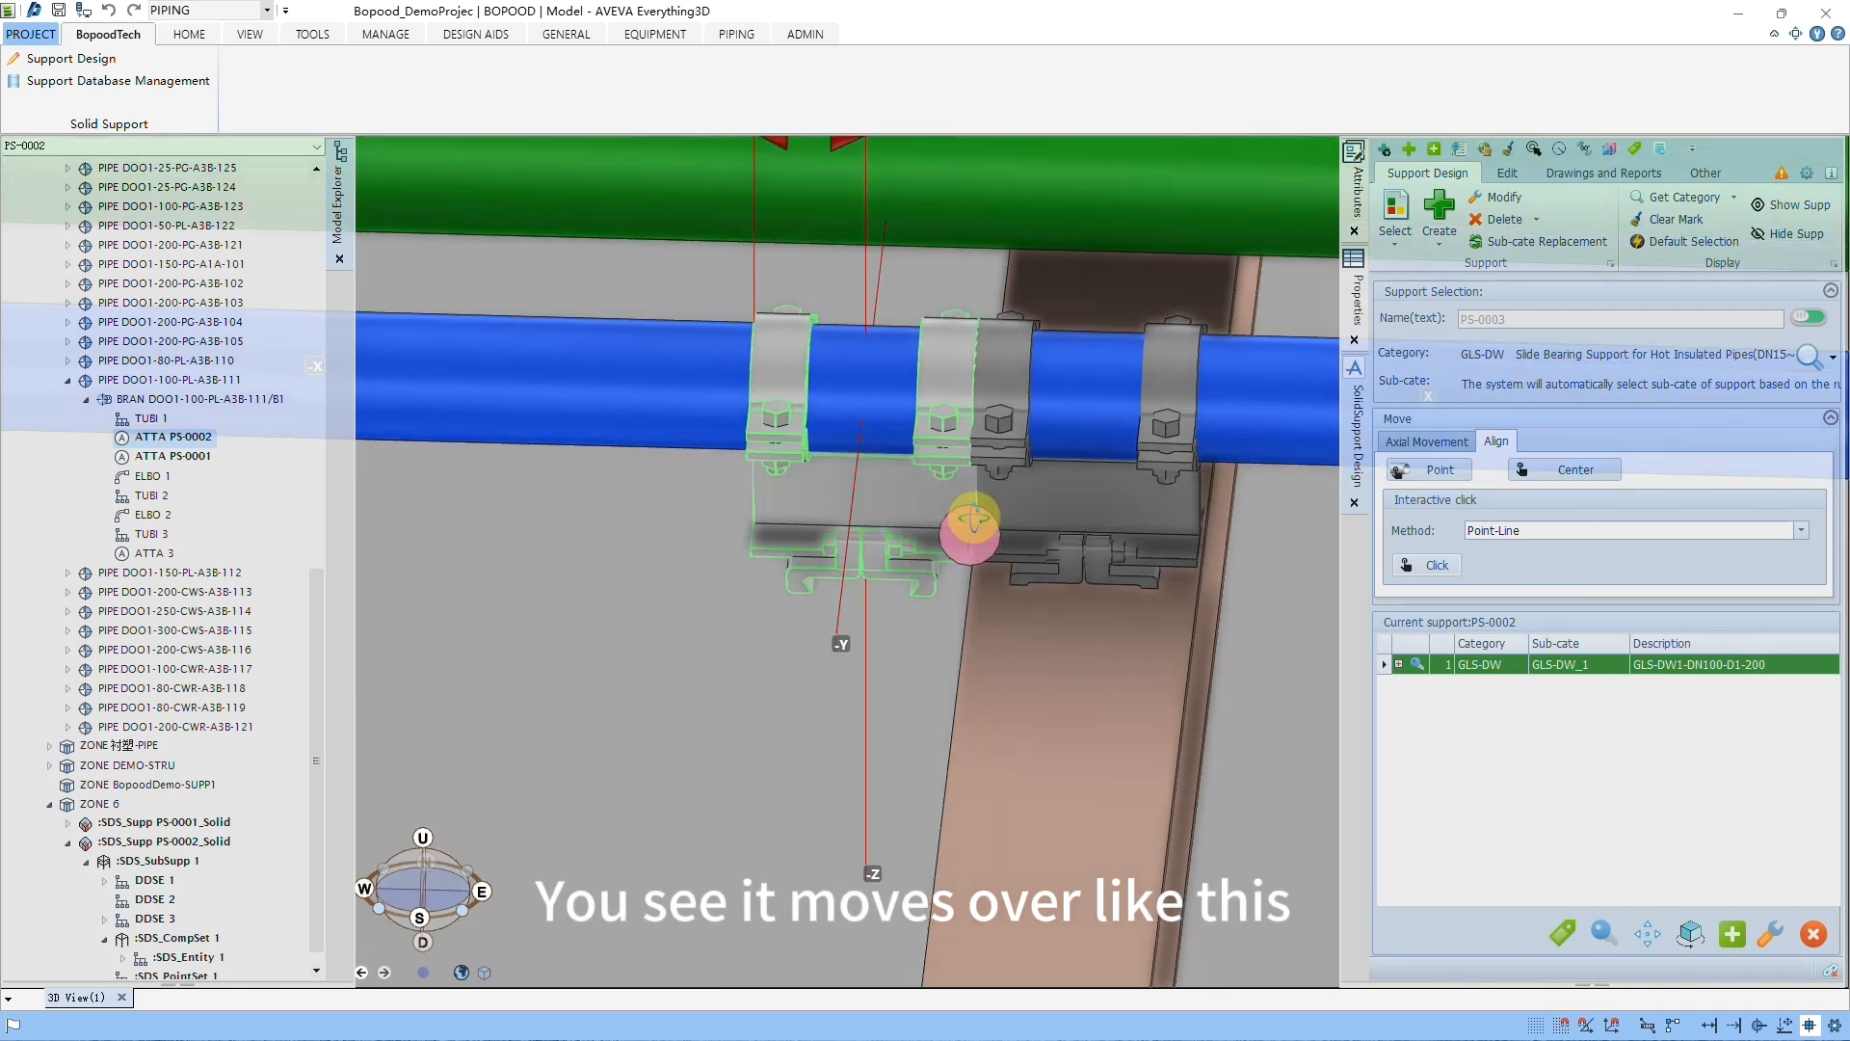
scroll(960, 510, down, 2)
scroll(960, 510, down, 1)
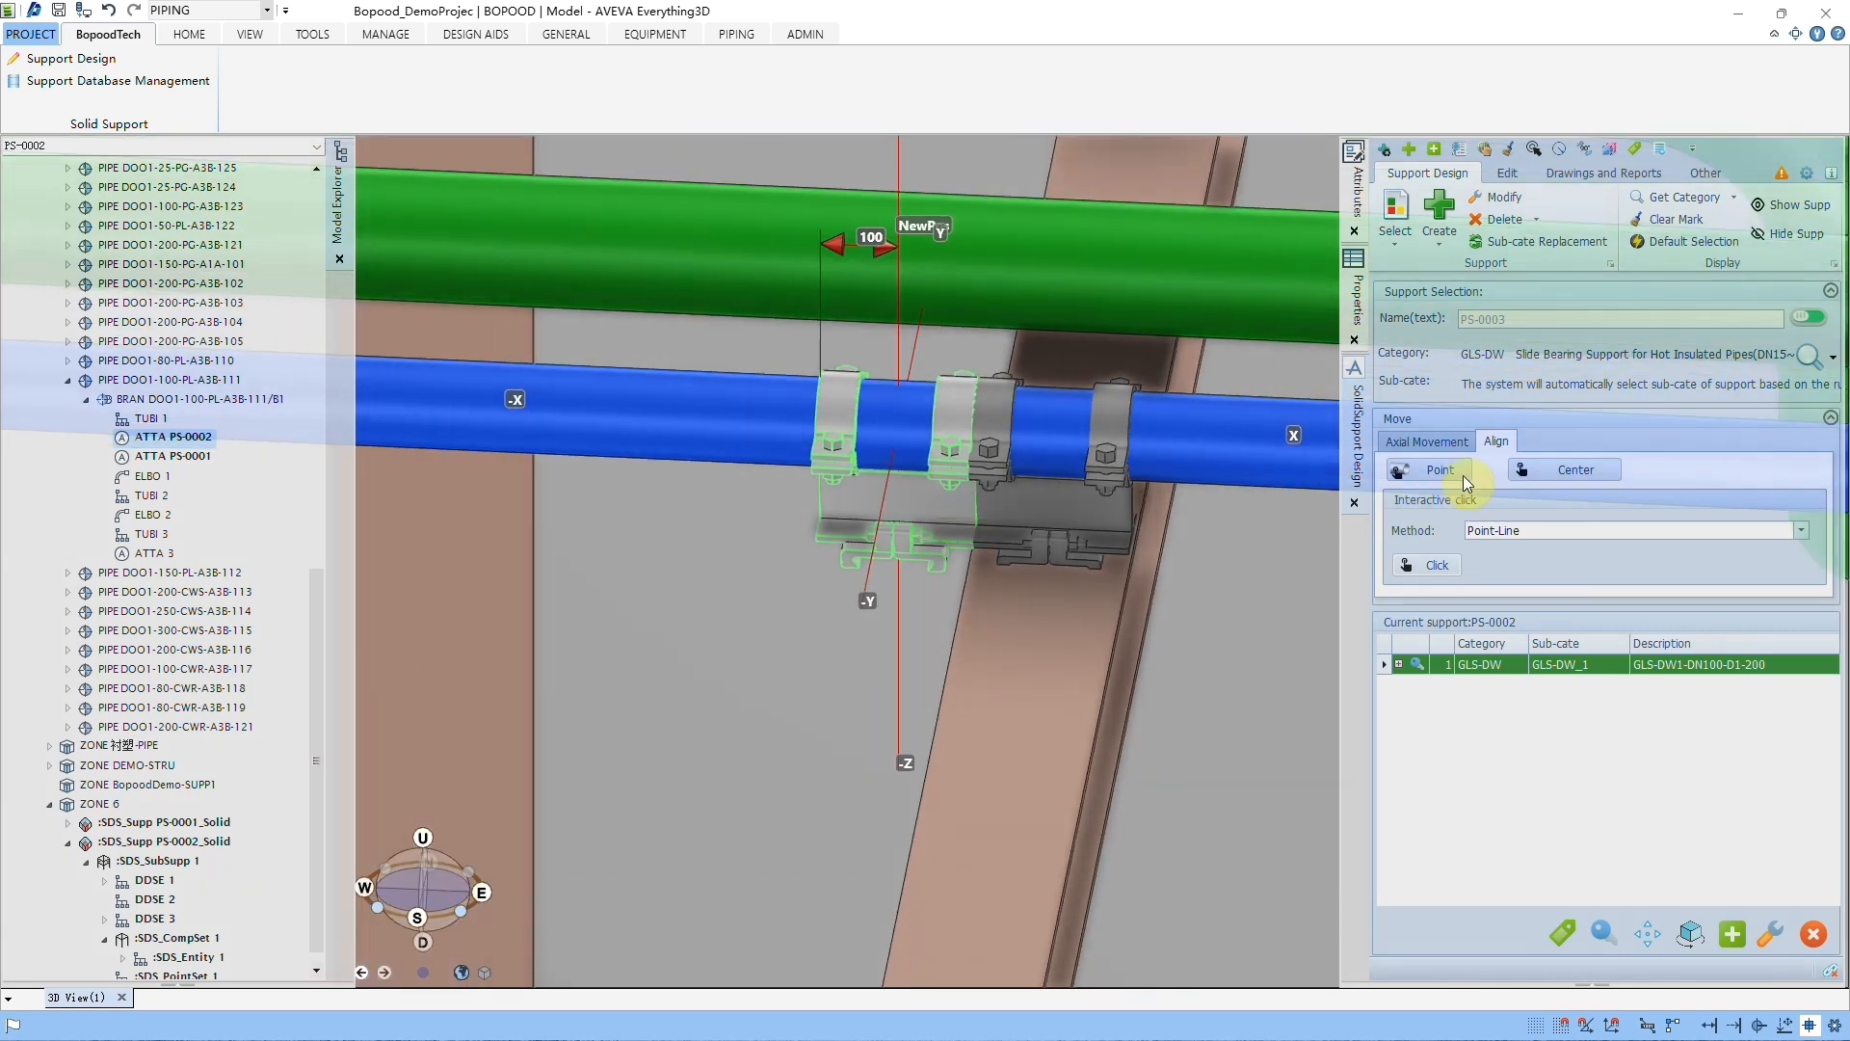
click(1428, 444)
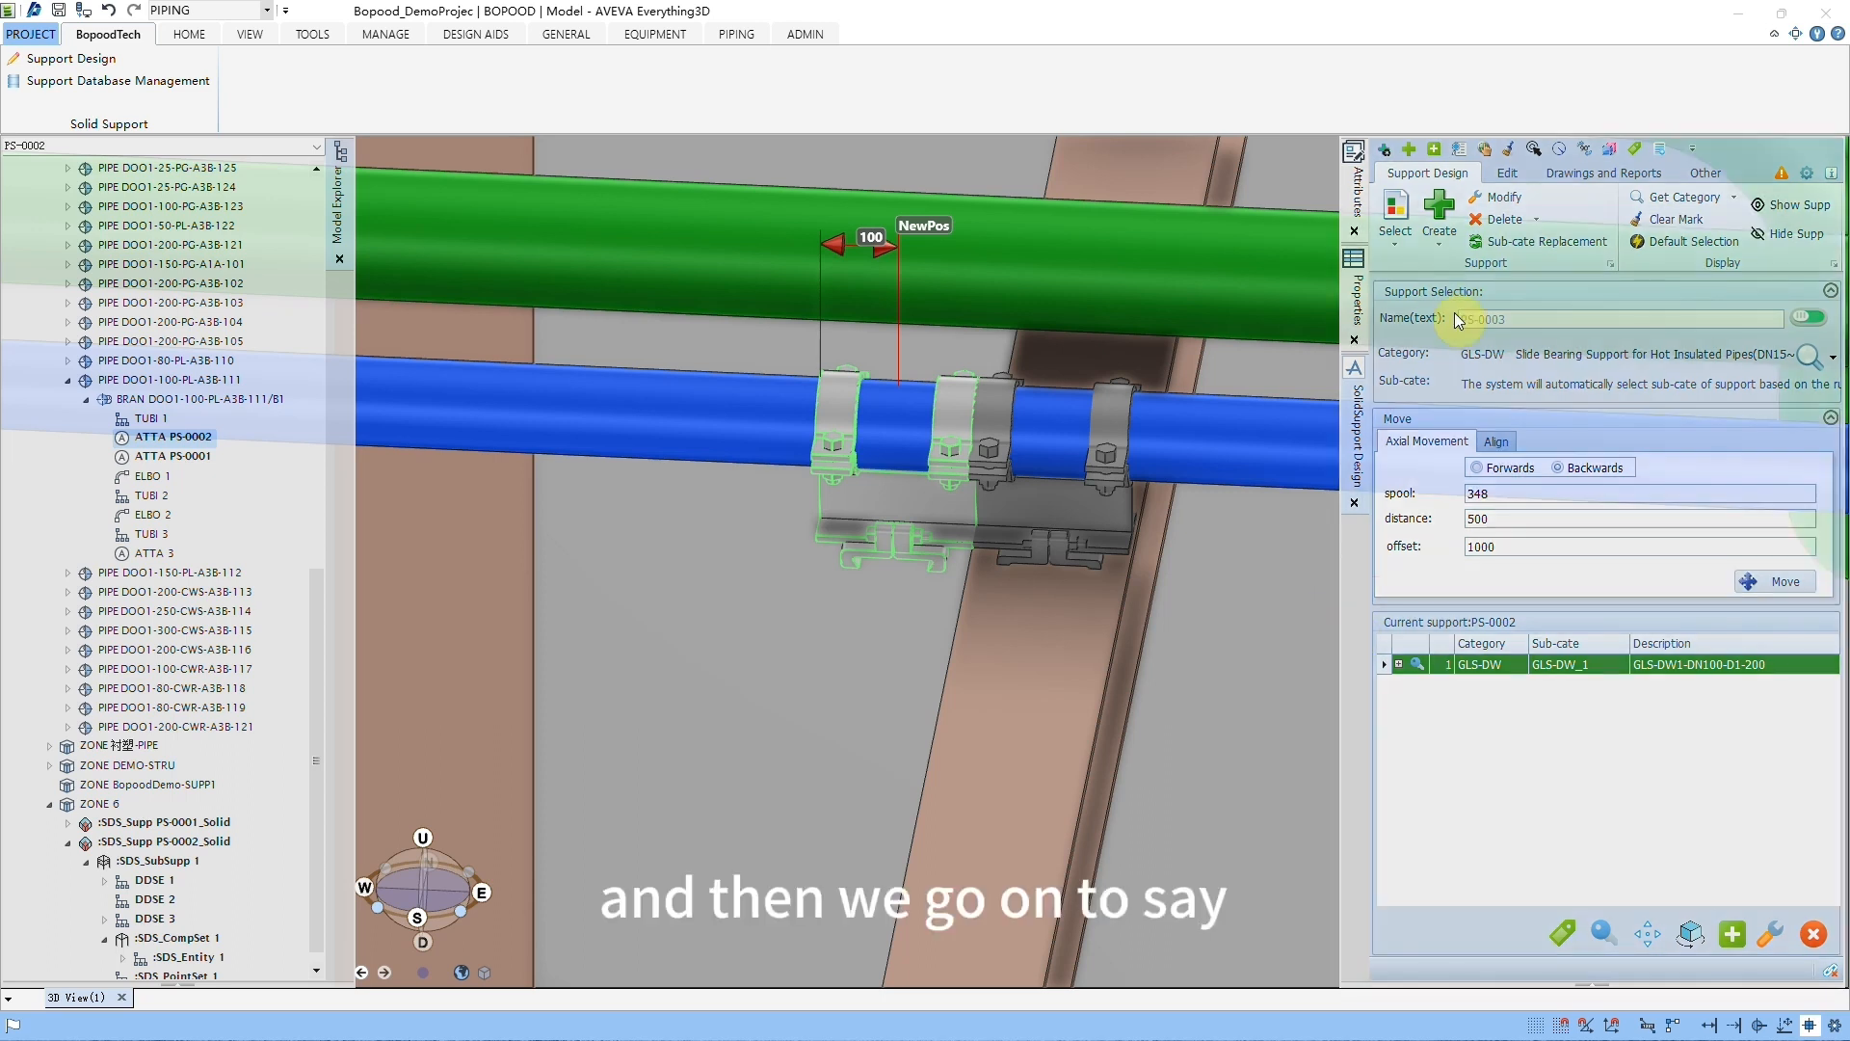
click(1442, 246)
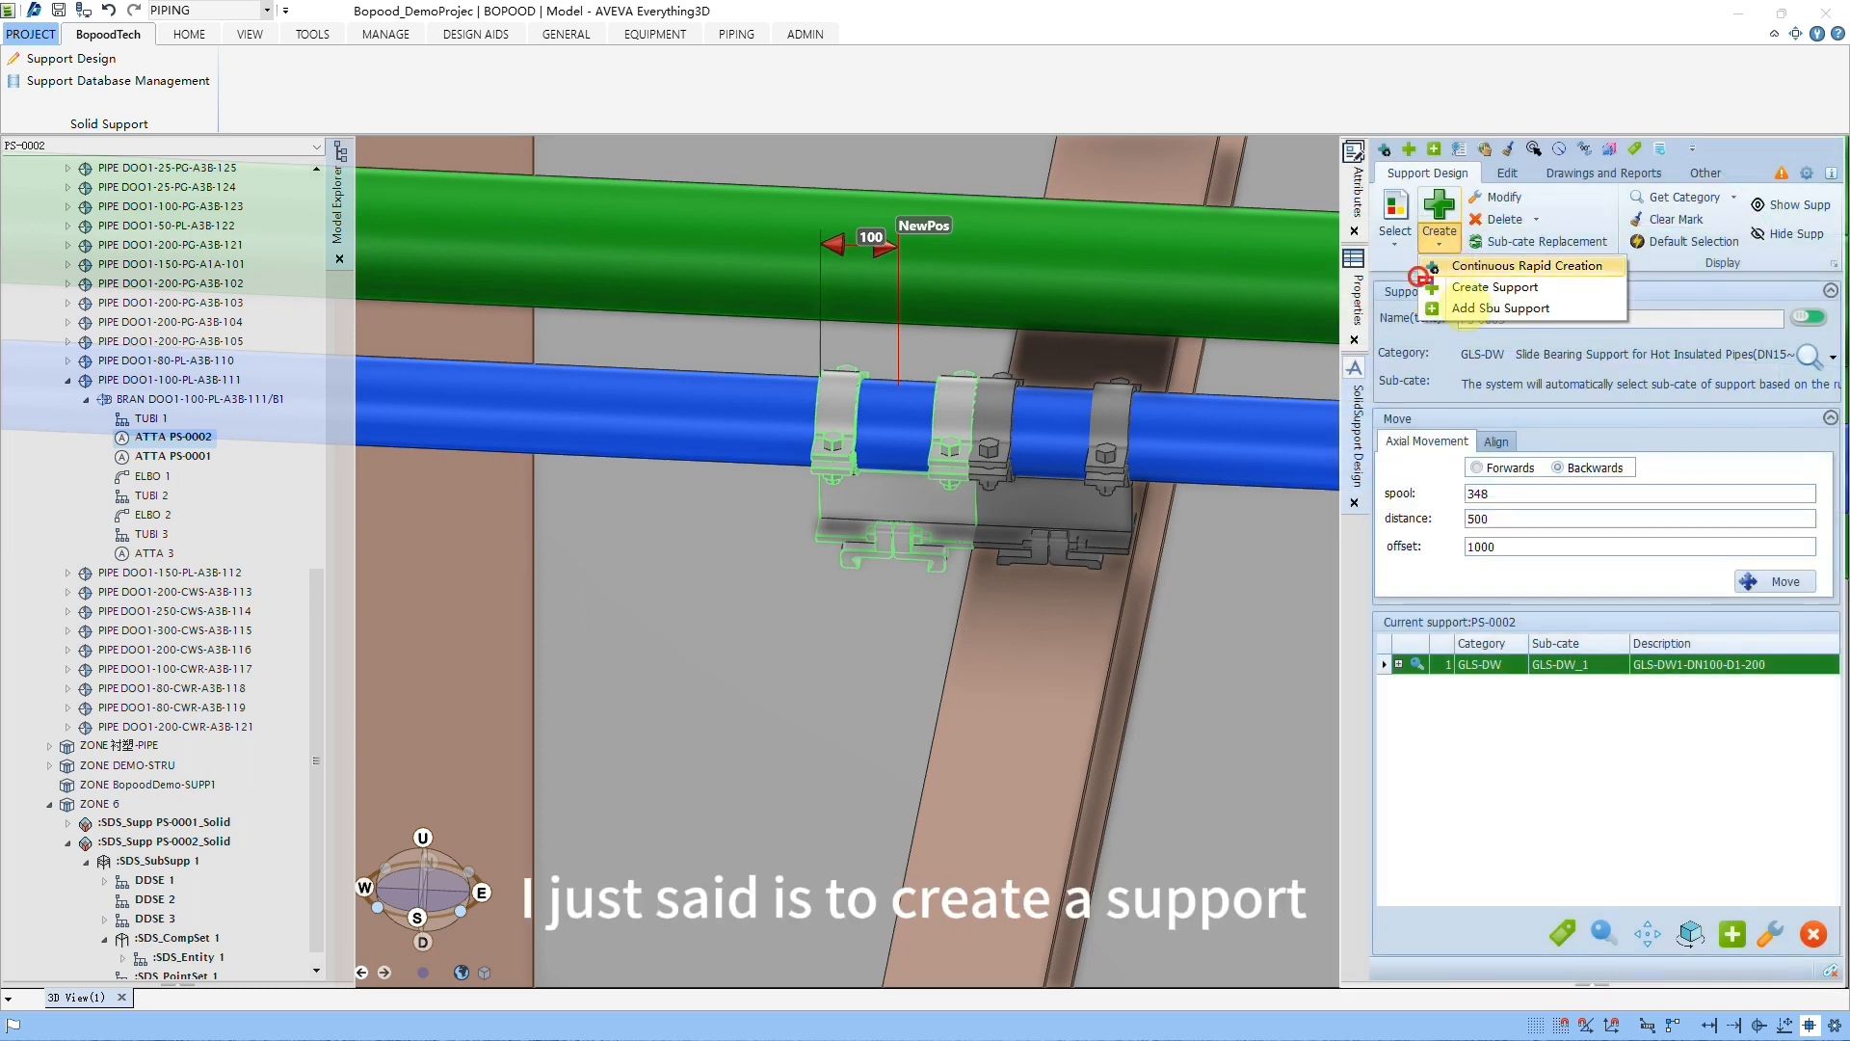
drag(1420, 277, 1563, 305)
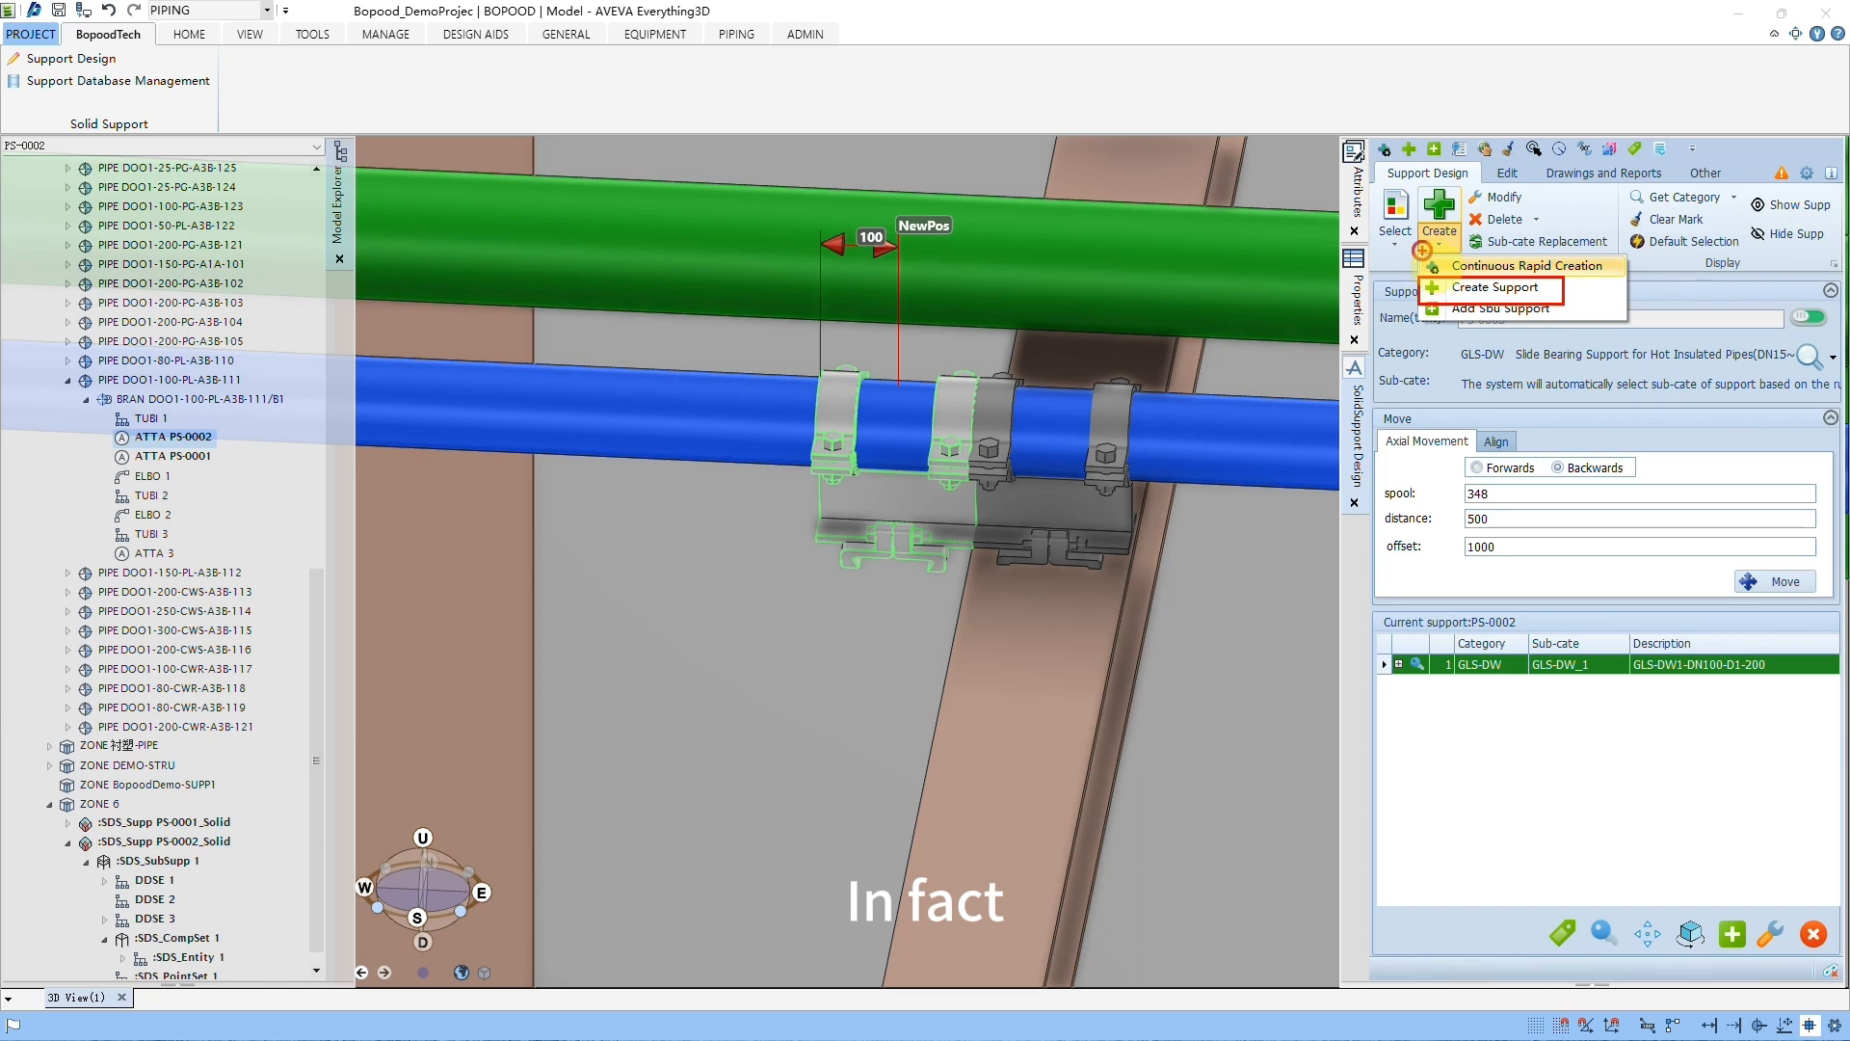
drag(1423, 250, 1625, 278)
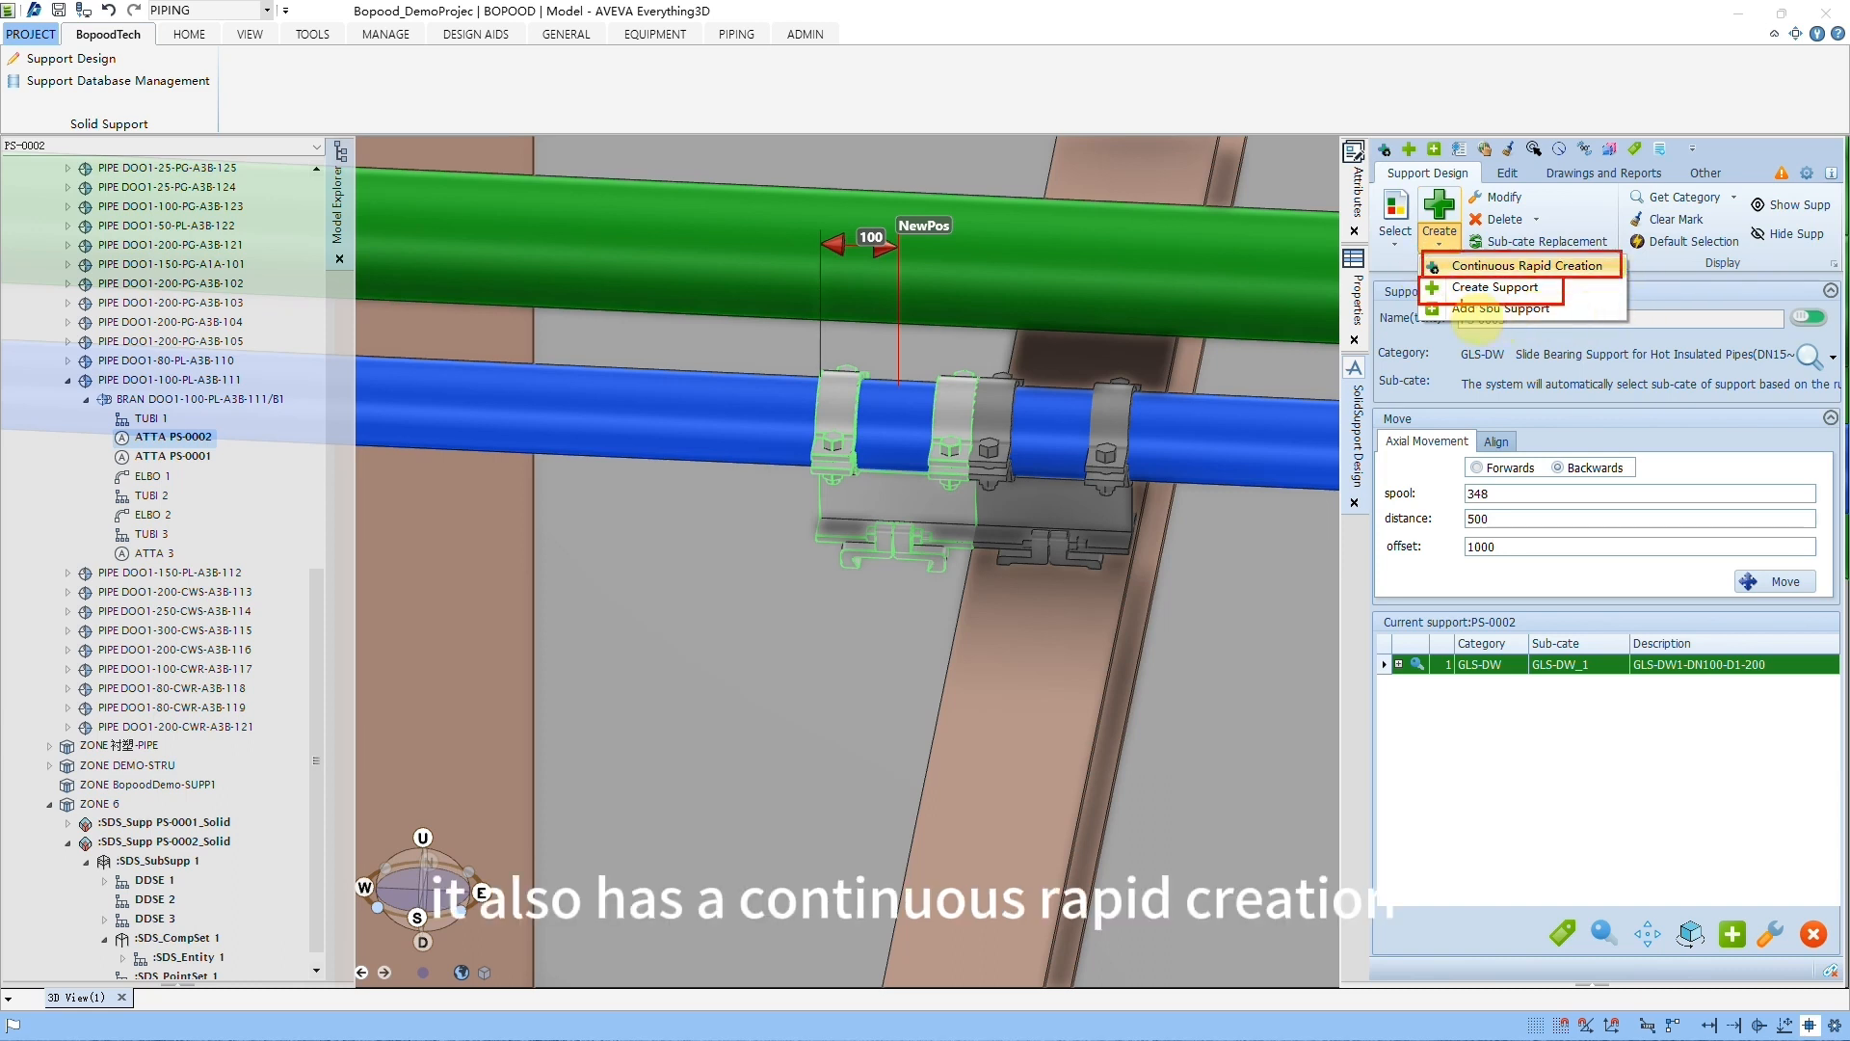
drag(1412, 301, 1571, 319)
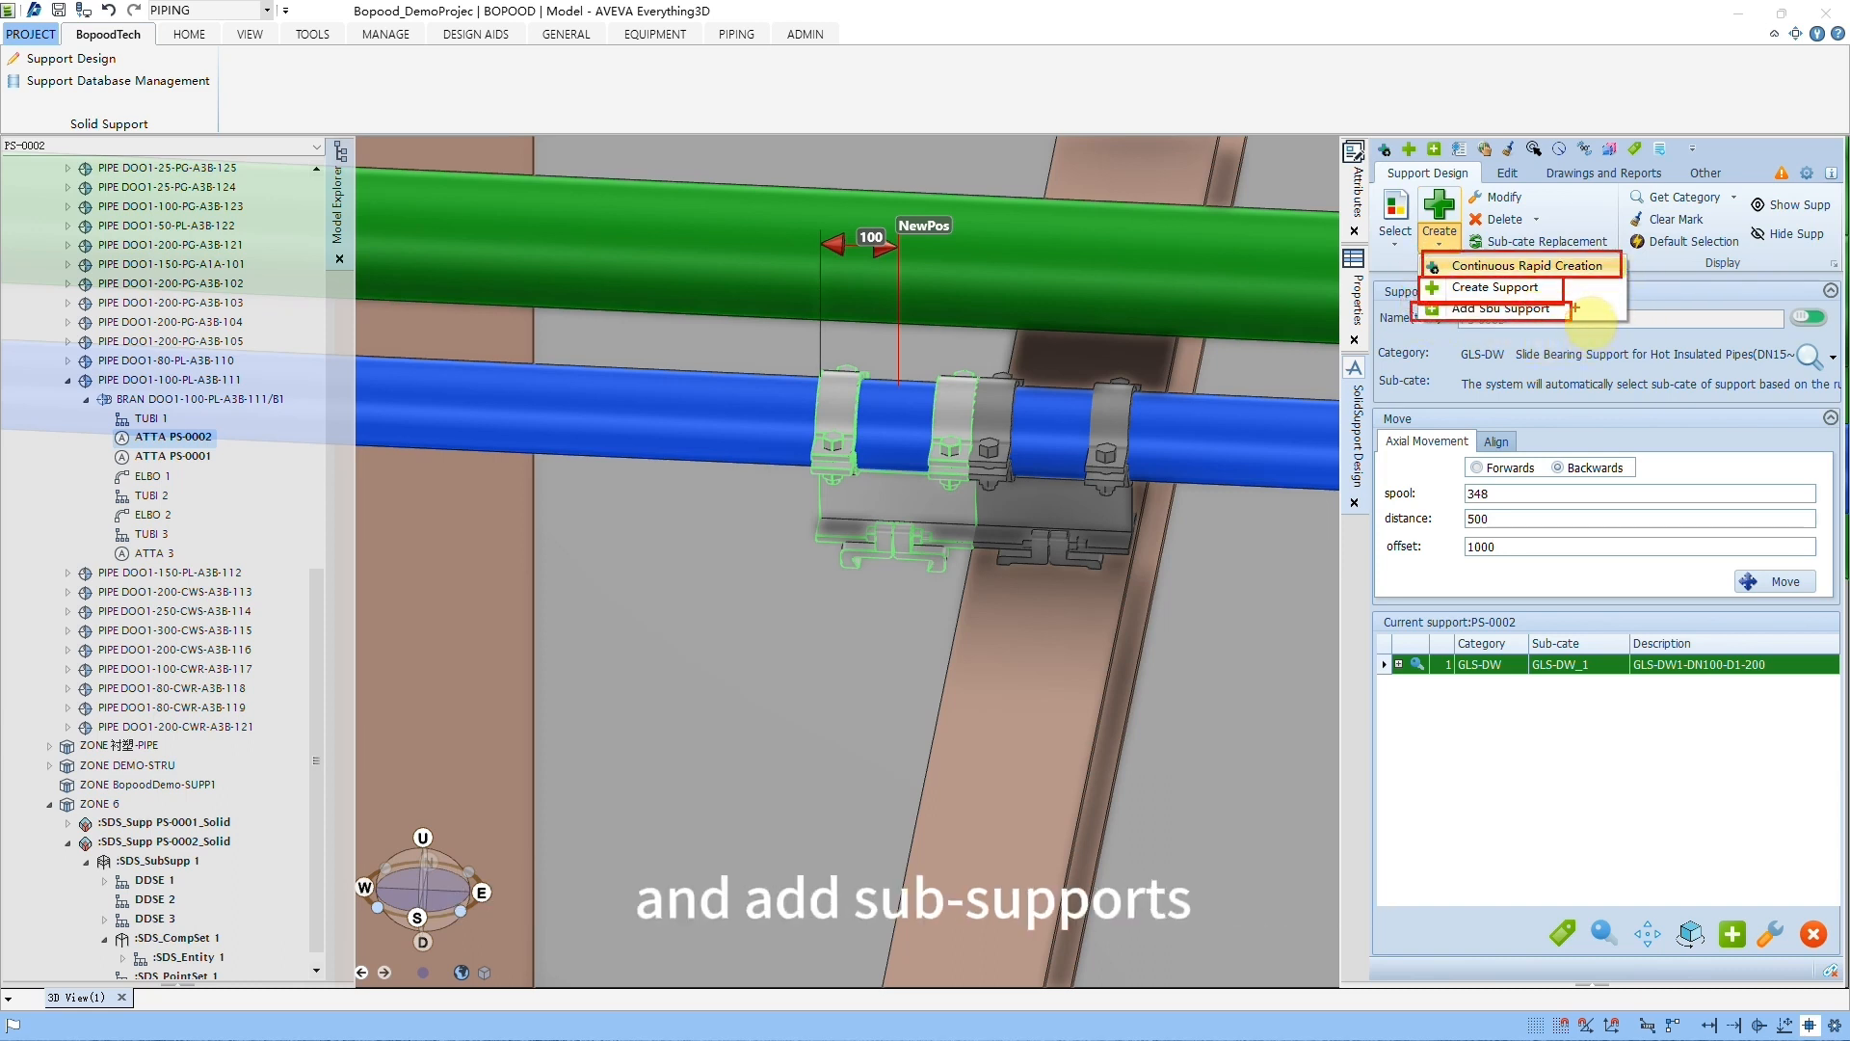
key(Escape)
Step: Place one GLS-DW support on each of the four parallel pipes of different diameters using Continuous Rapid Creation
click(1444, 247)
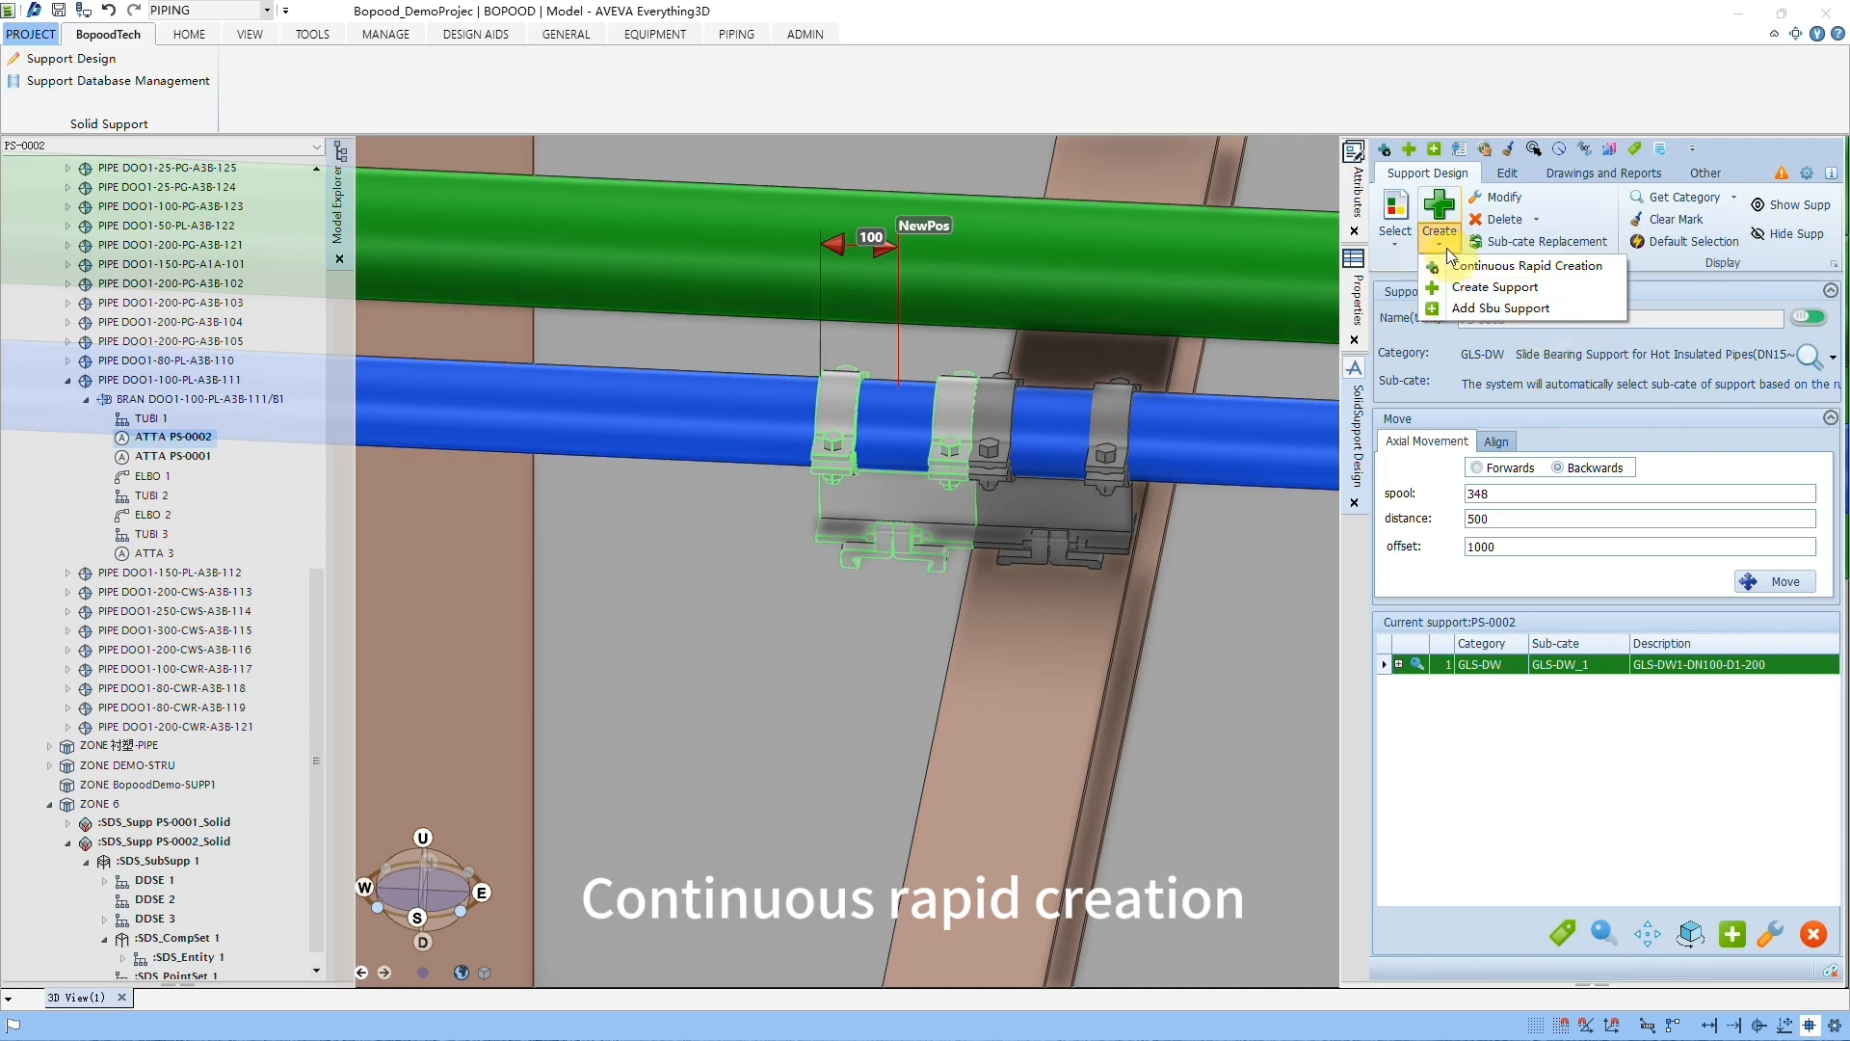
click(1491, 267)
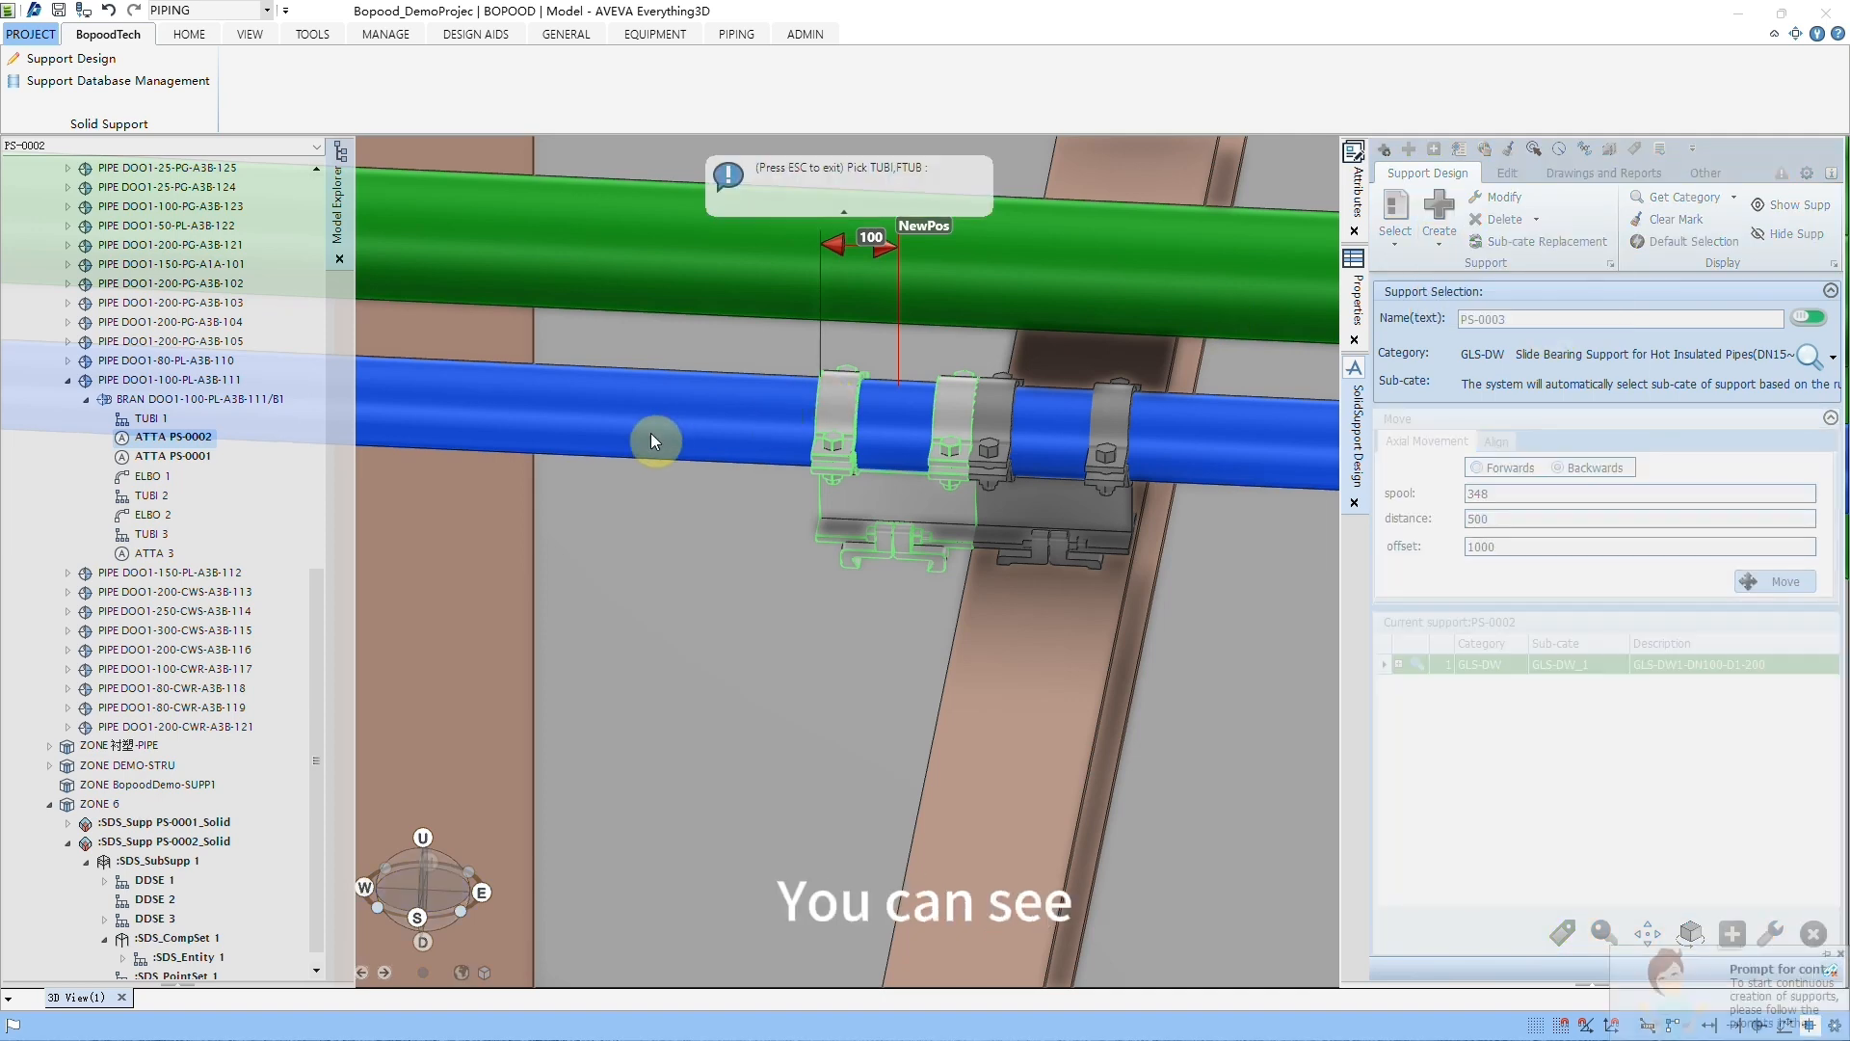
scroll(559, 366, down, 2)
middle_drag(520, 300, 926, 562)
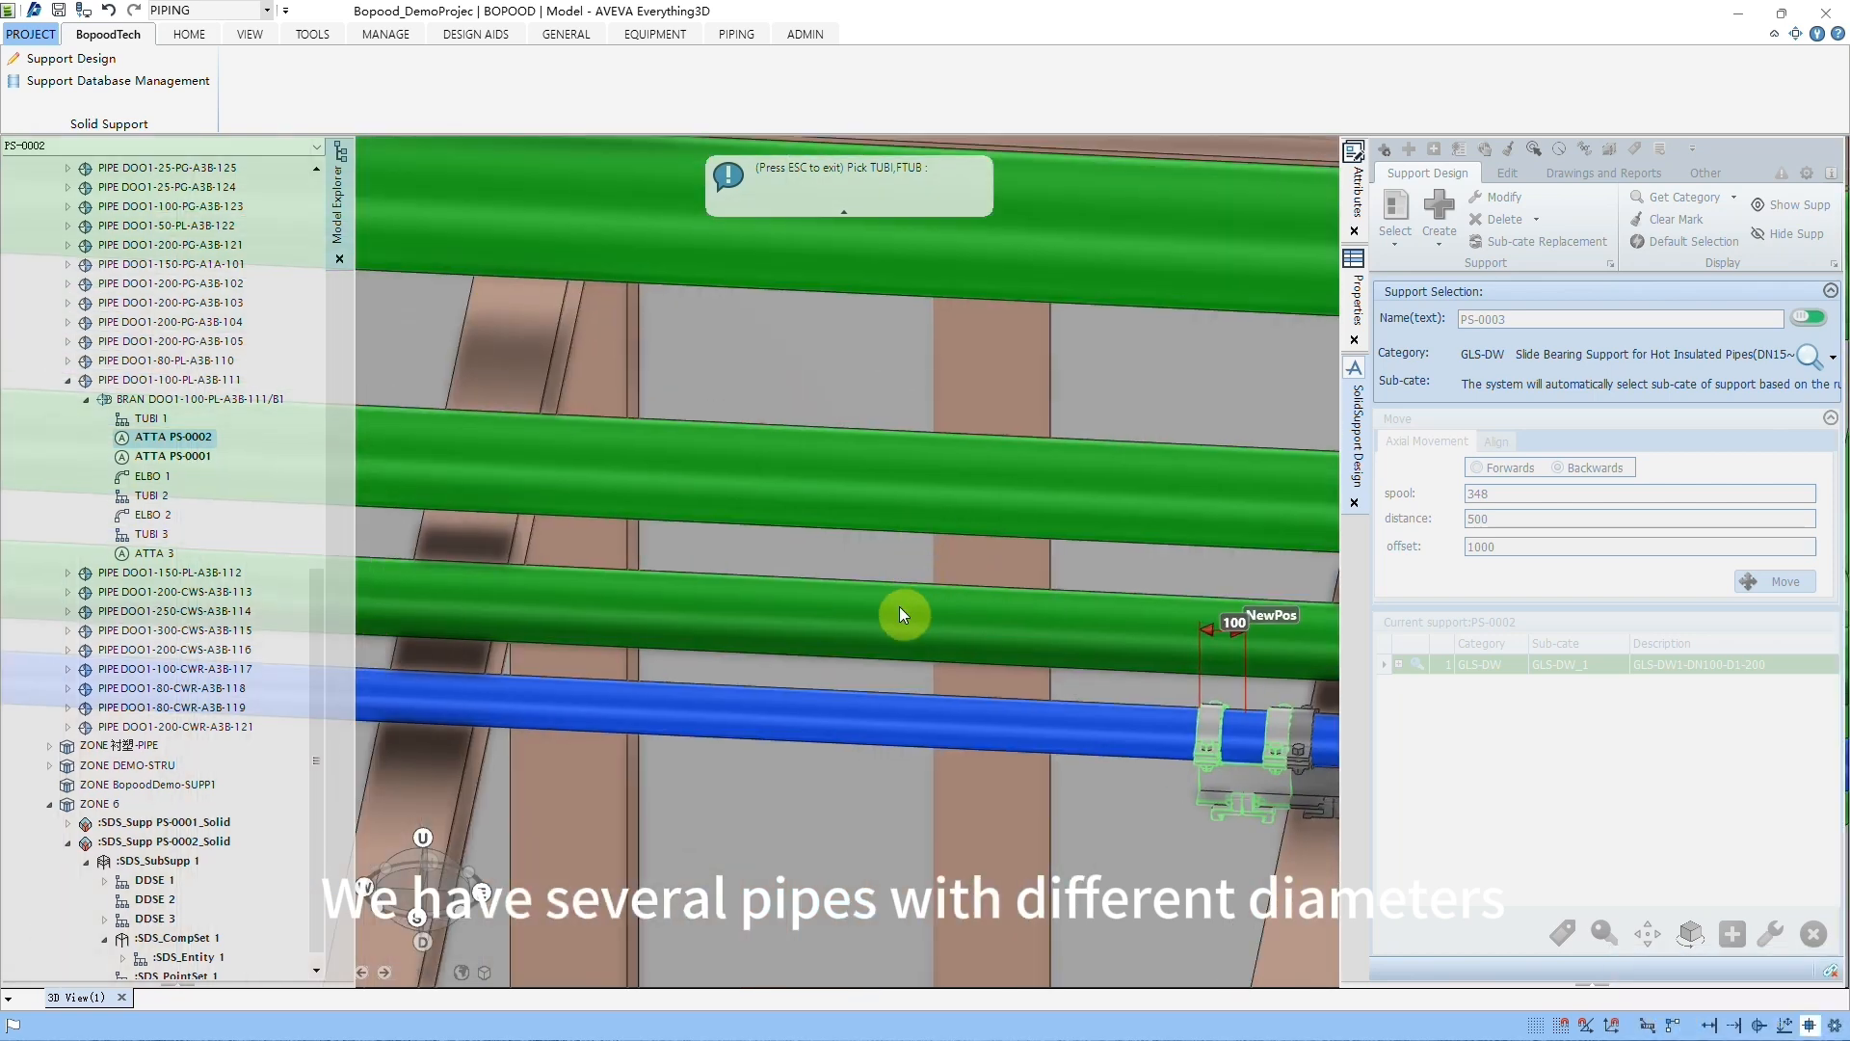
click(789, 716)
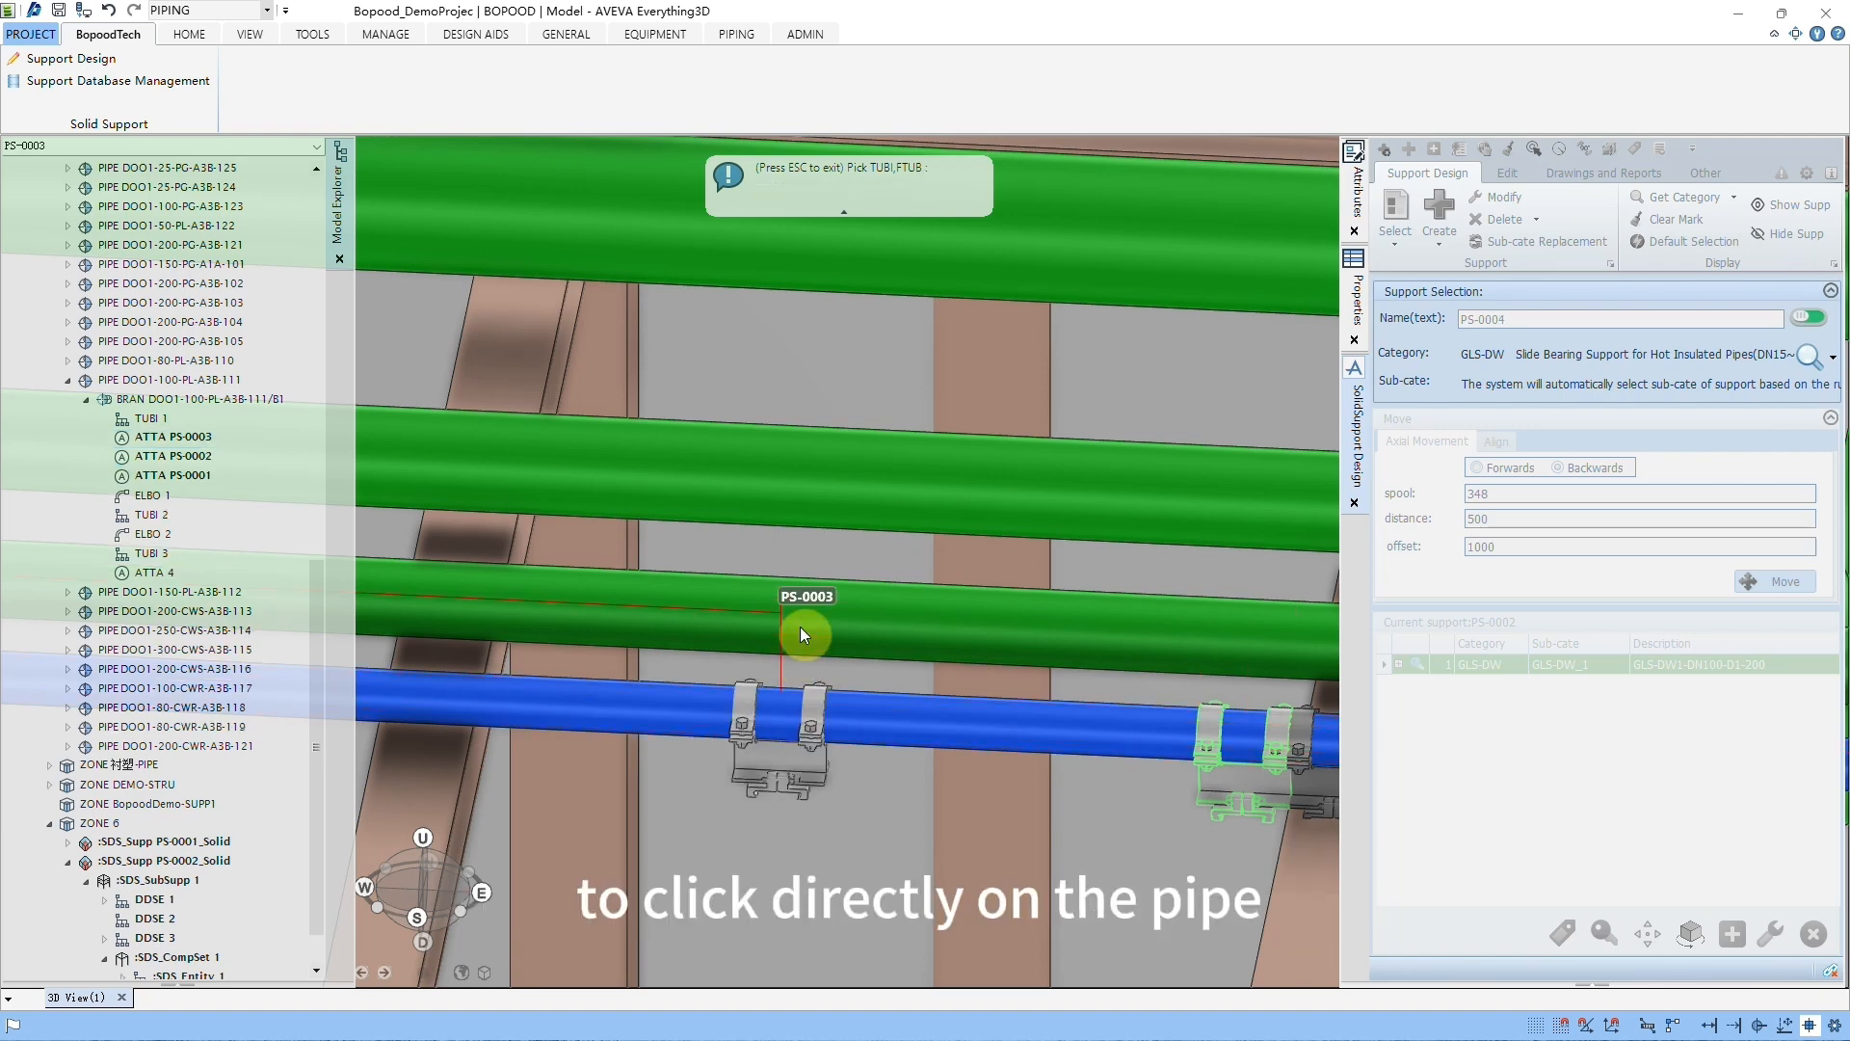
click(802, 629)
click(837, 466)
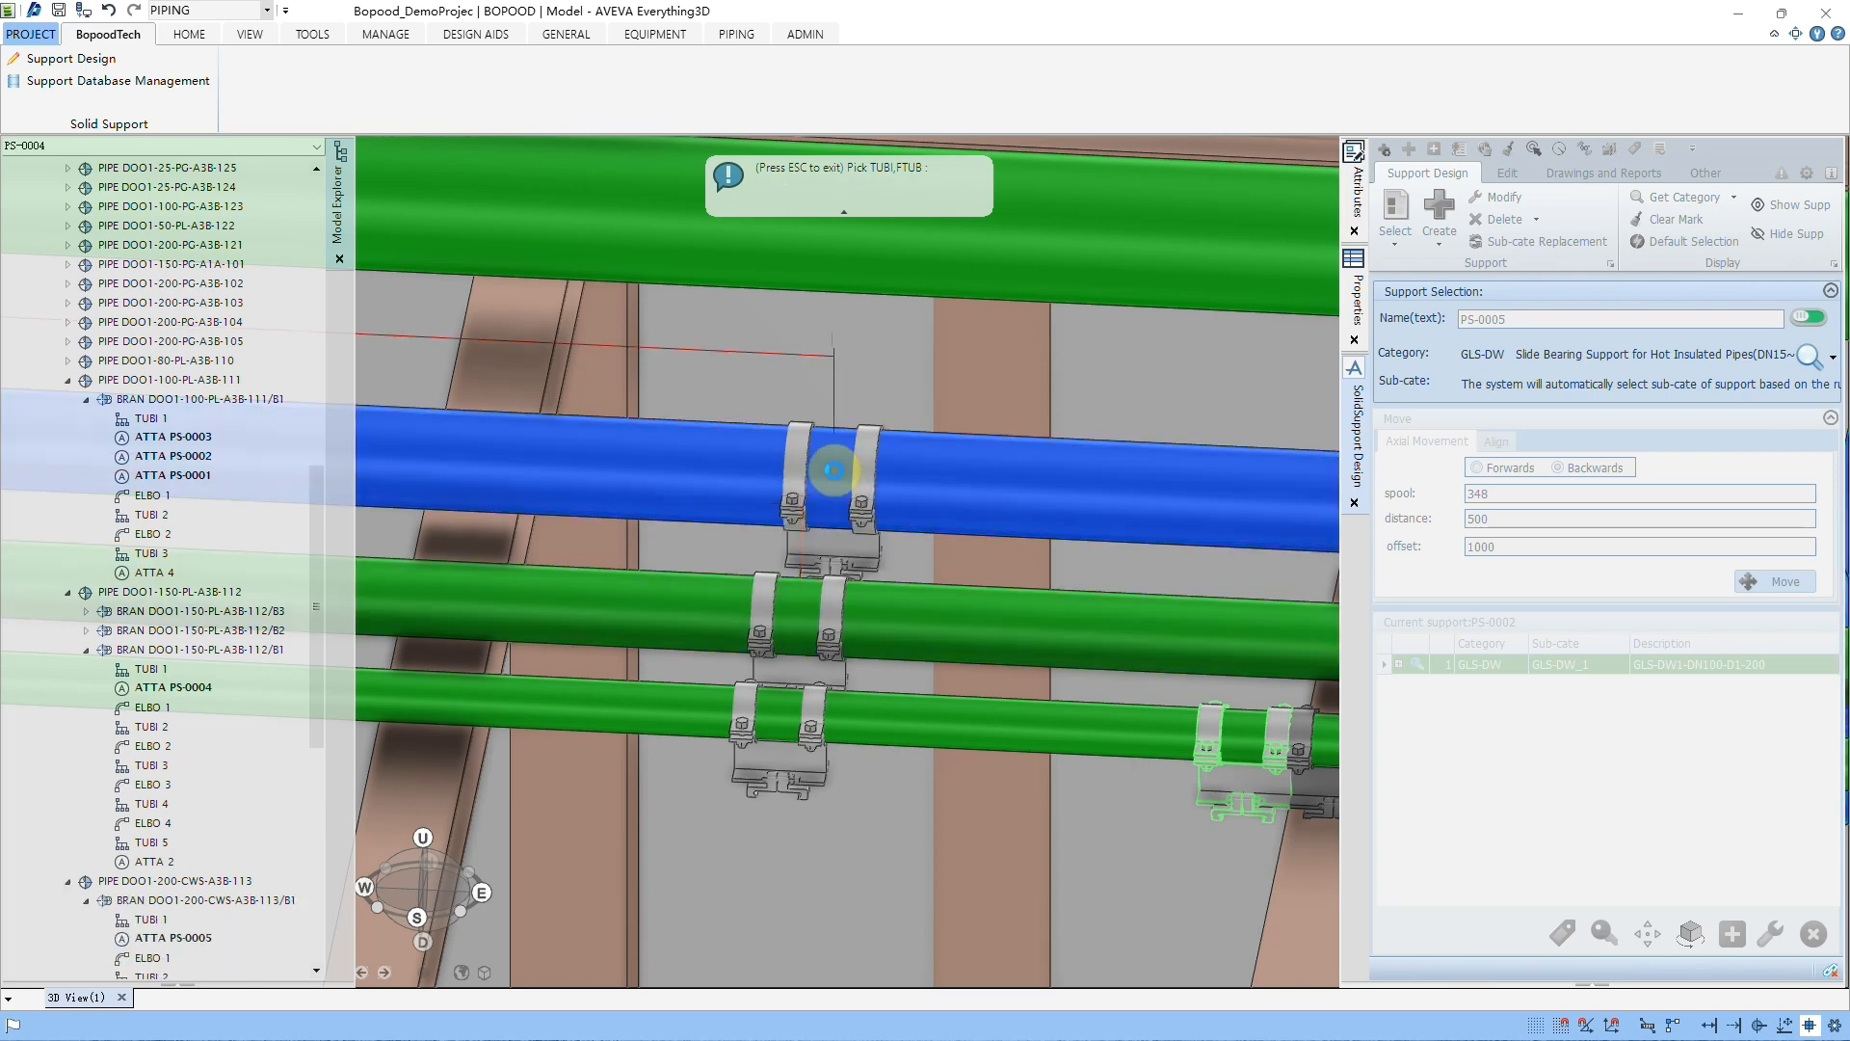
click(857, 238)
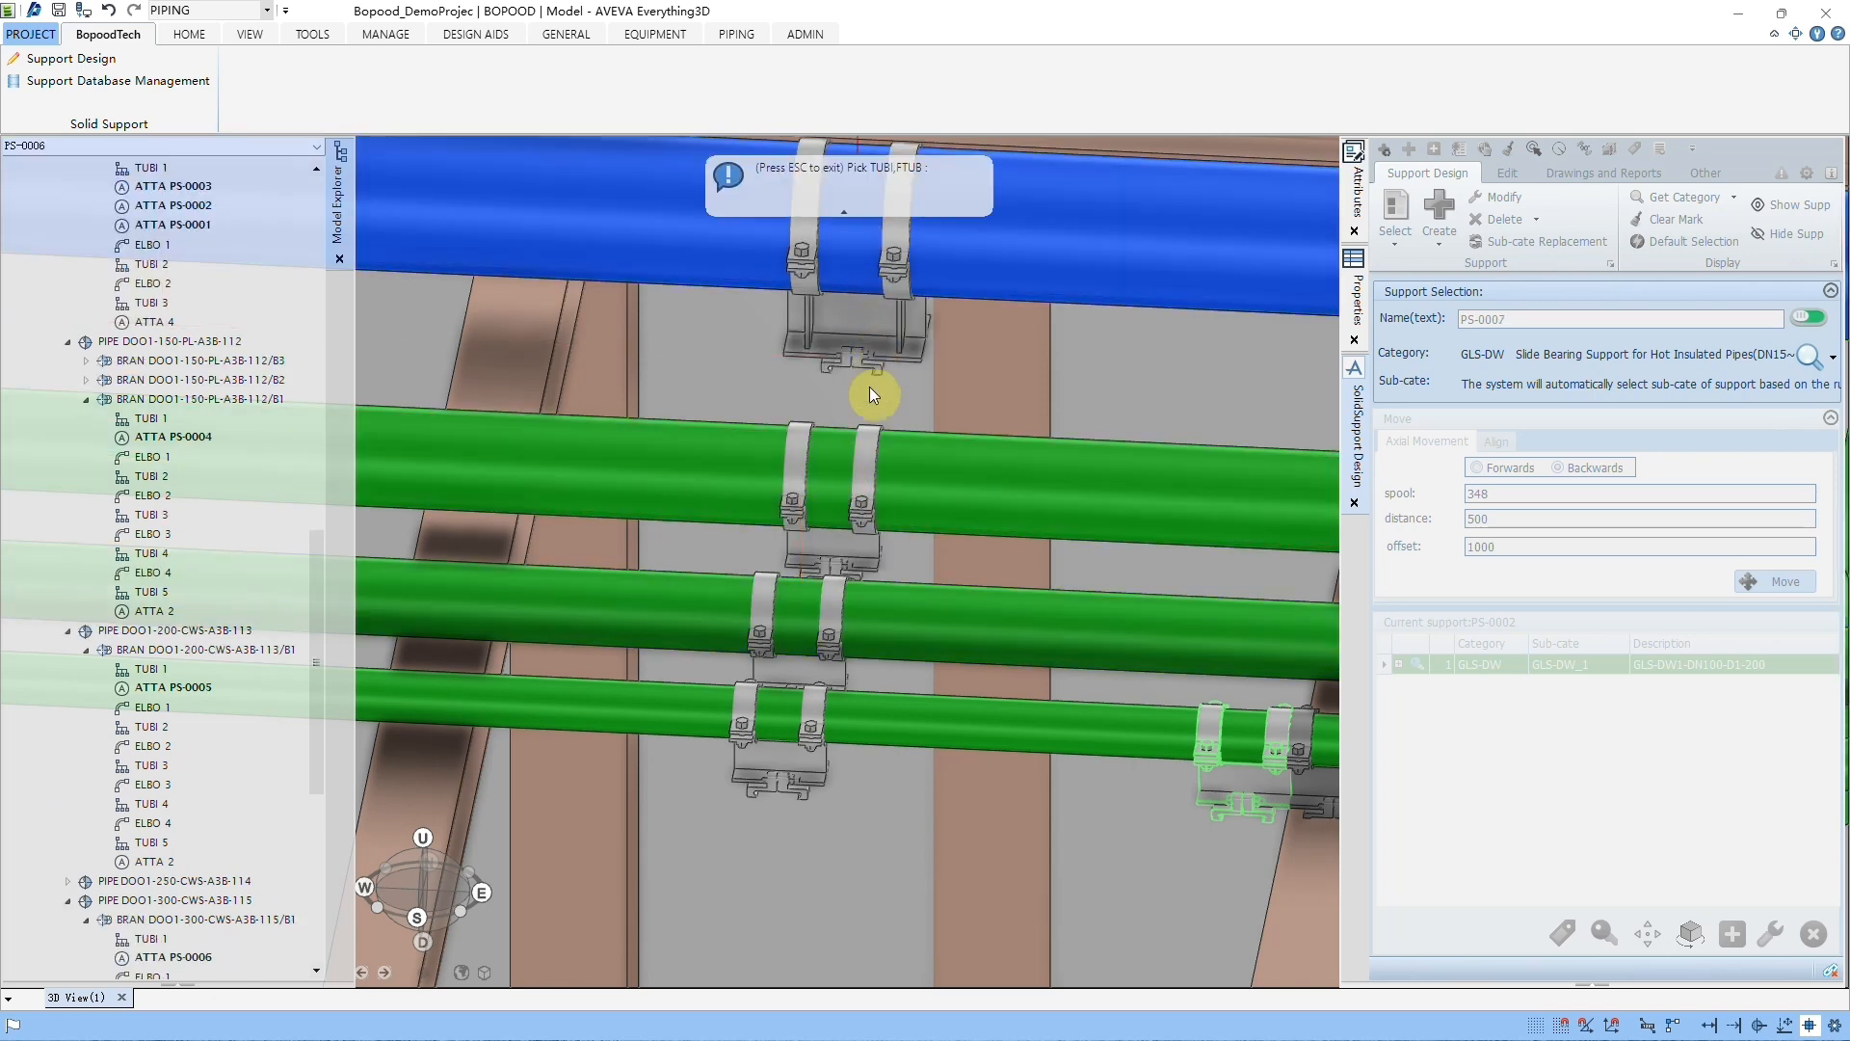
key(Escape)
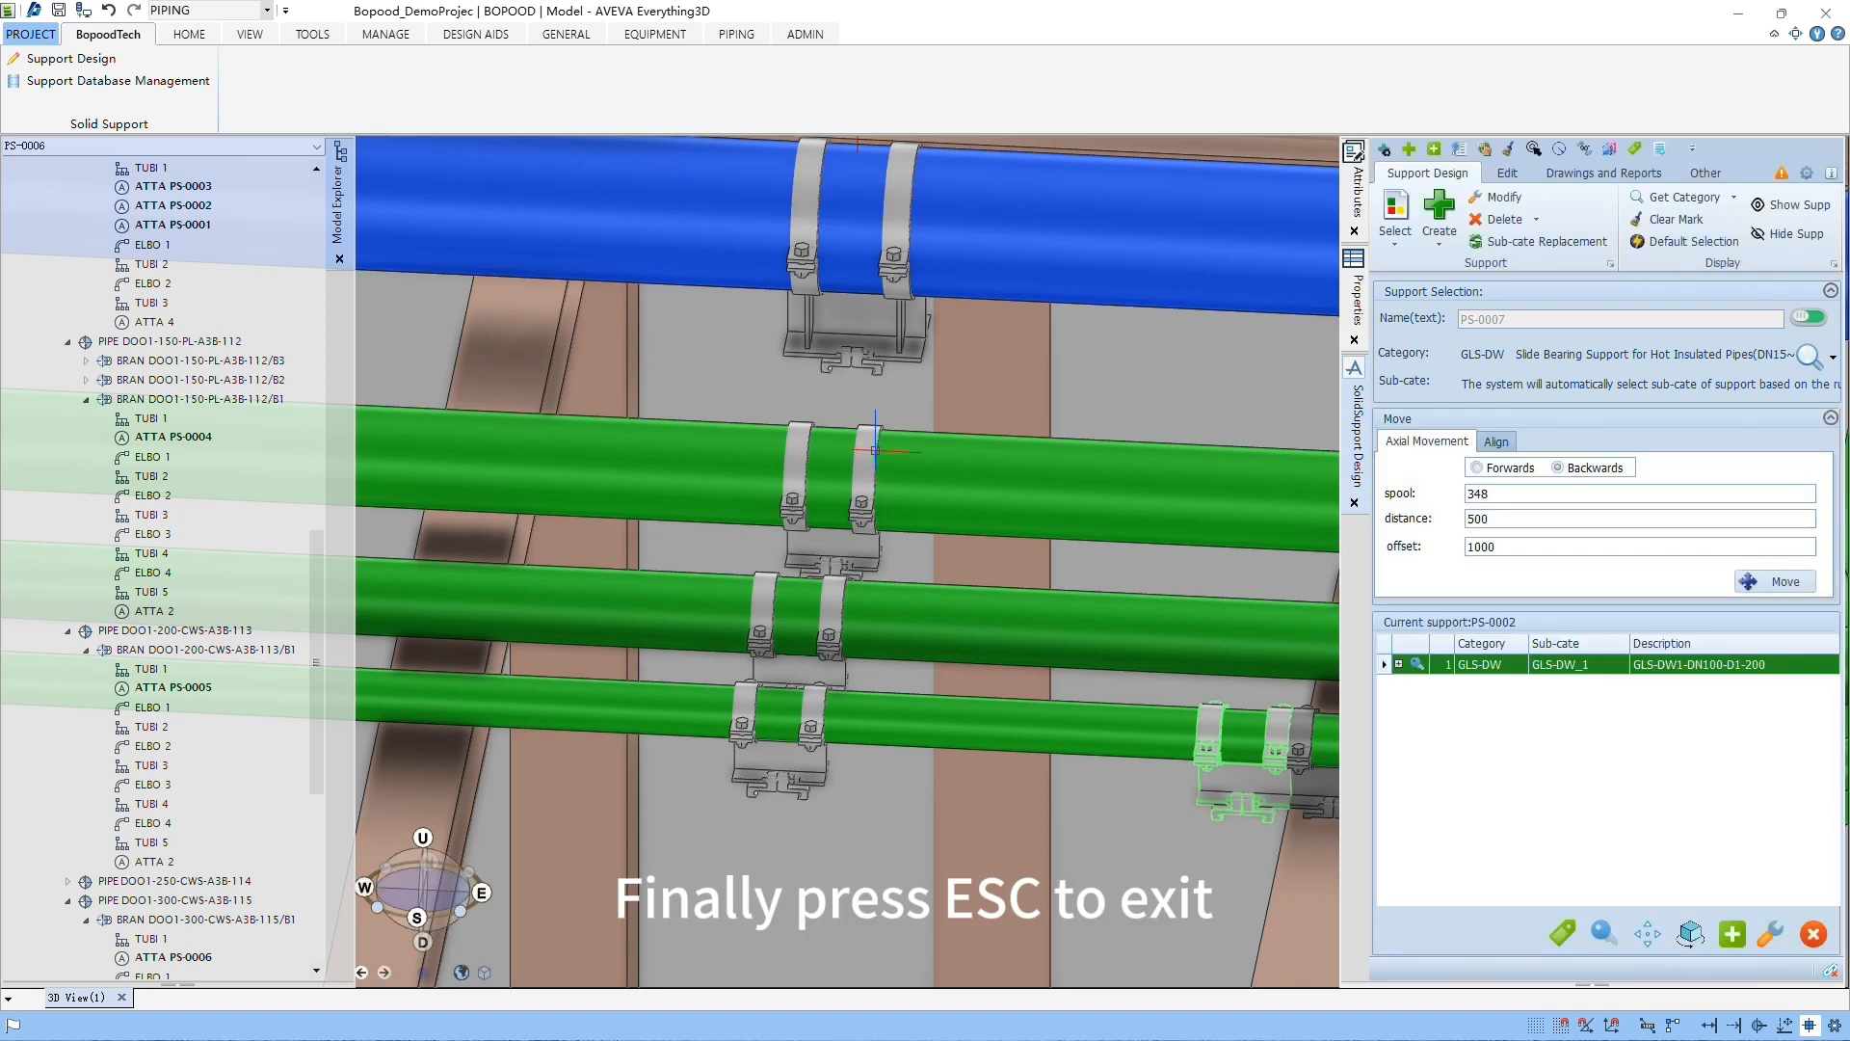
Step: Batch delete supports PS-0003, PS-0004 and PS-0006, marking all four new supports and unmarking PS-0005 before accepting the deletion
click(1537, 219)
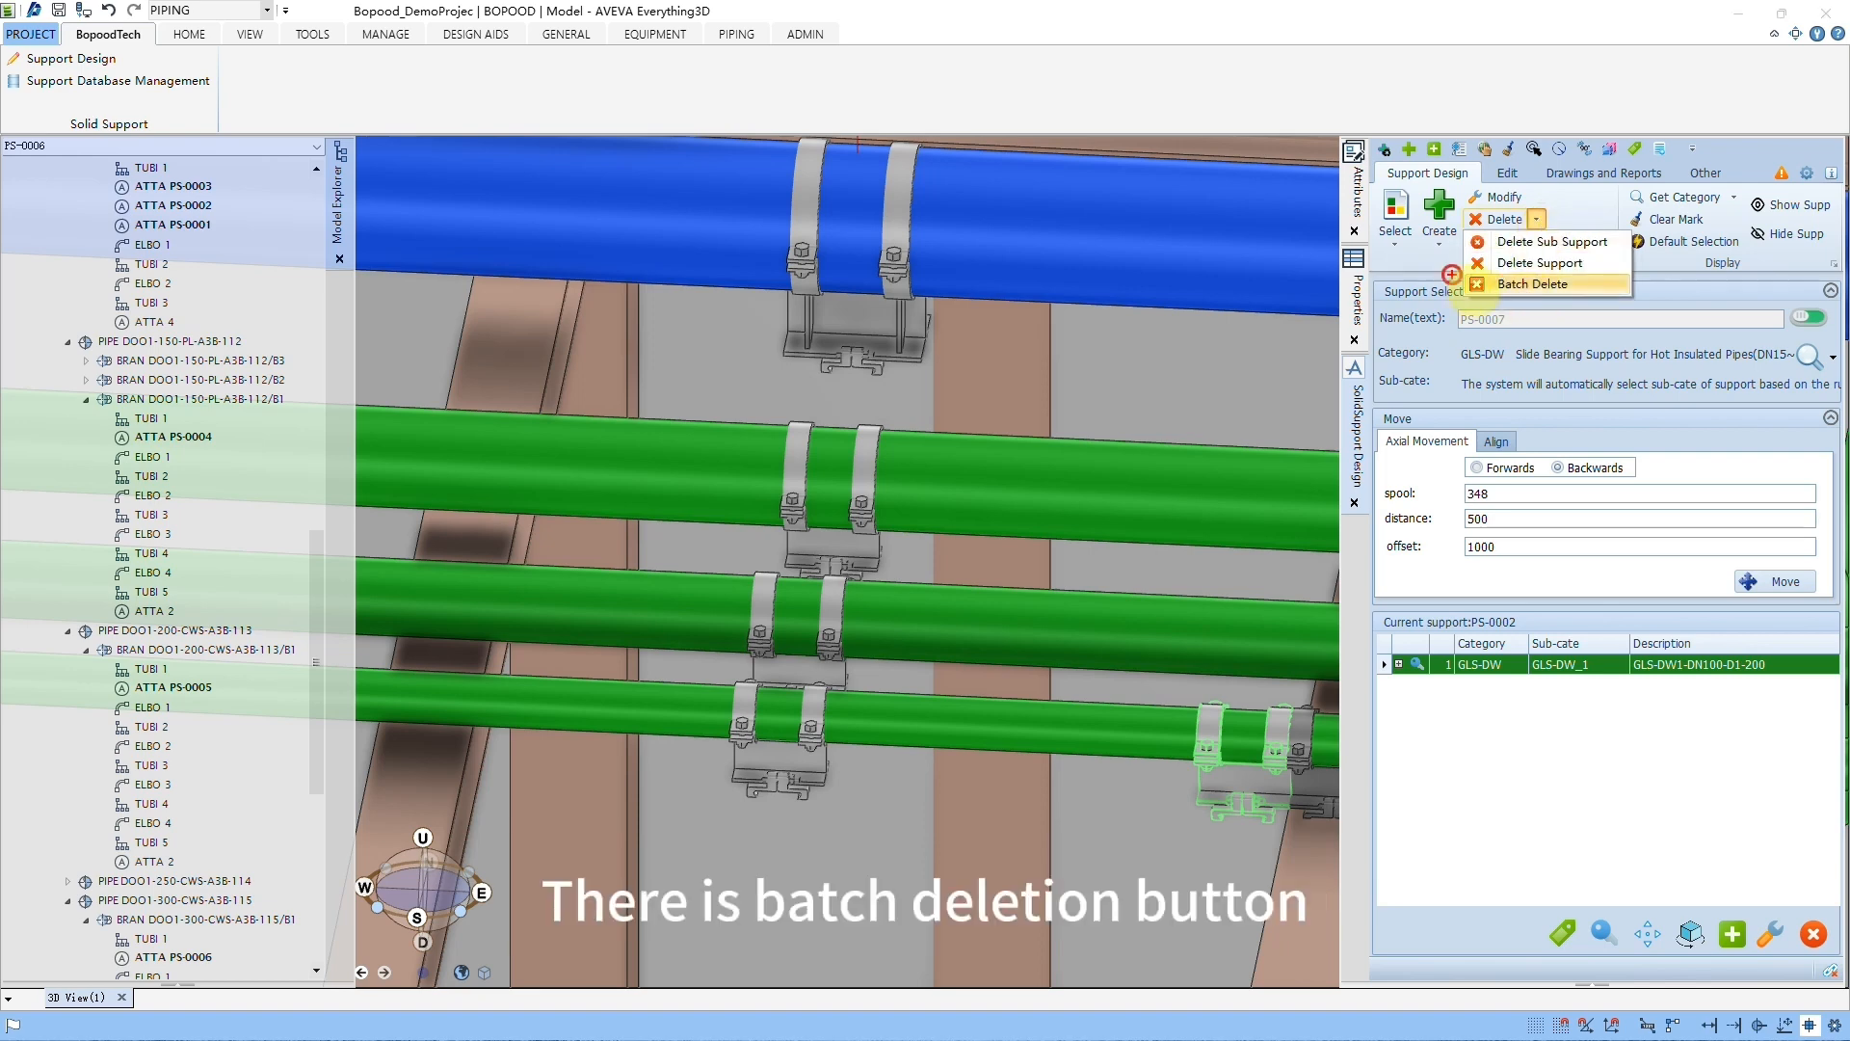
click(1542, 221)
click(1547, 220)
click(1529, 285)
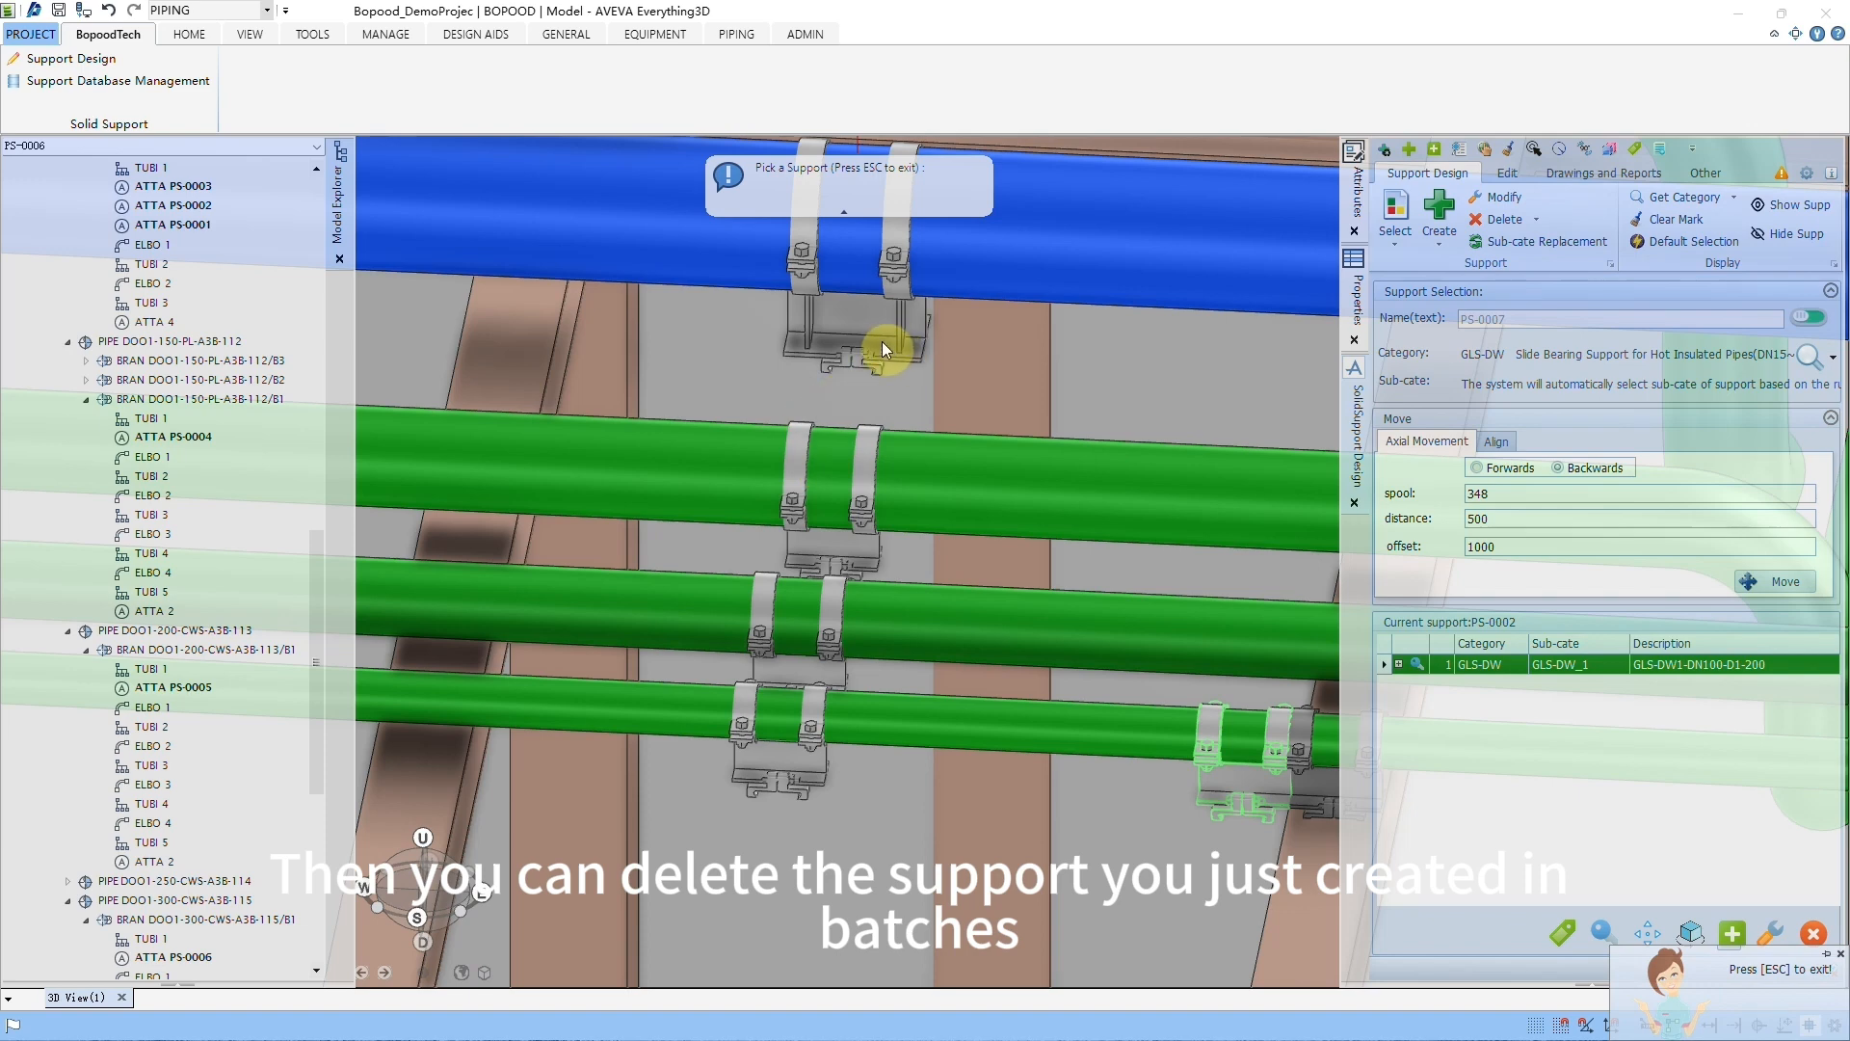
click(882, 342)
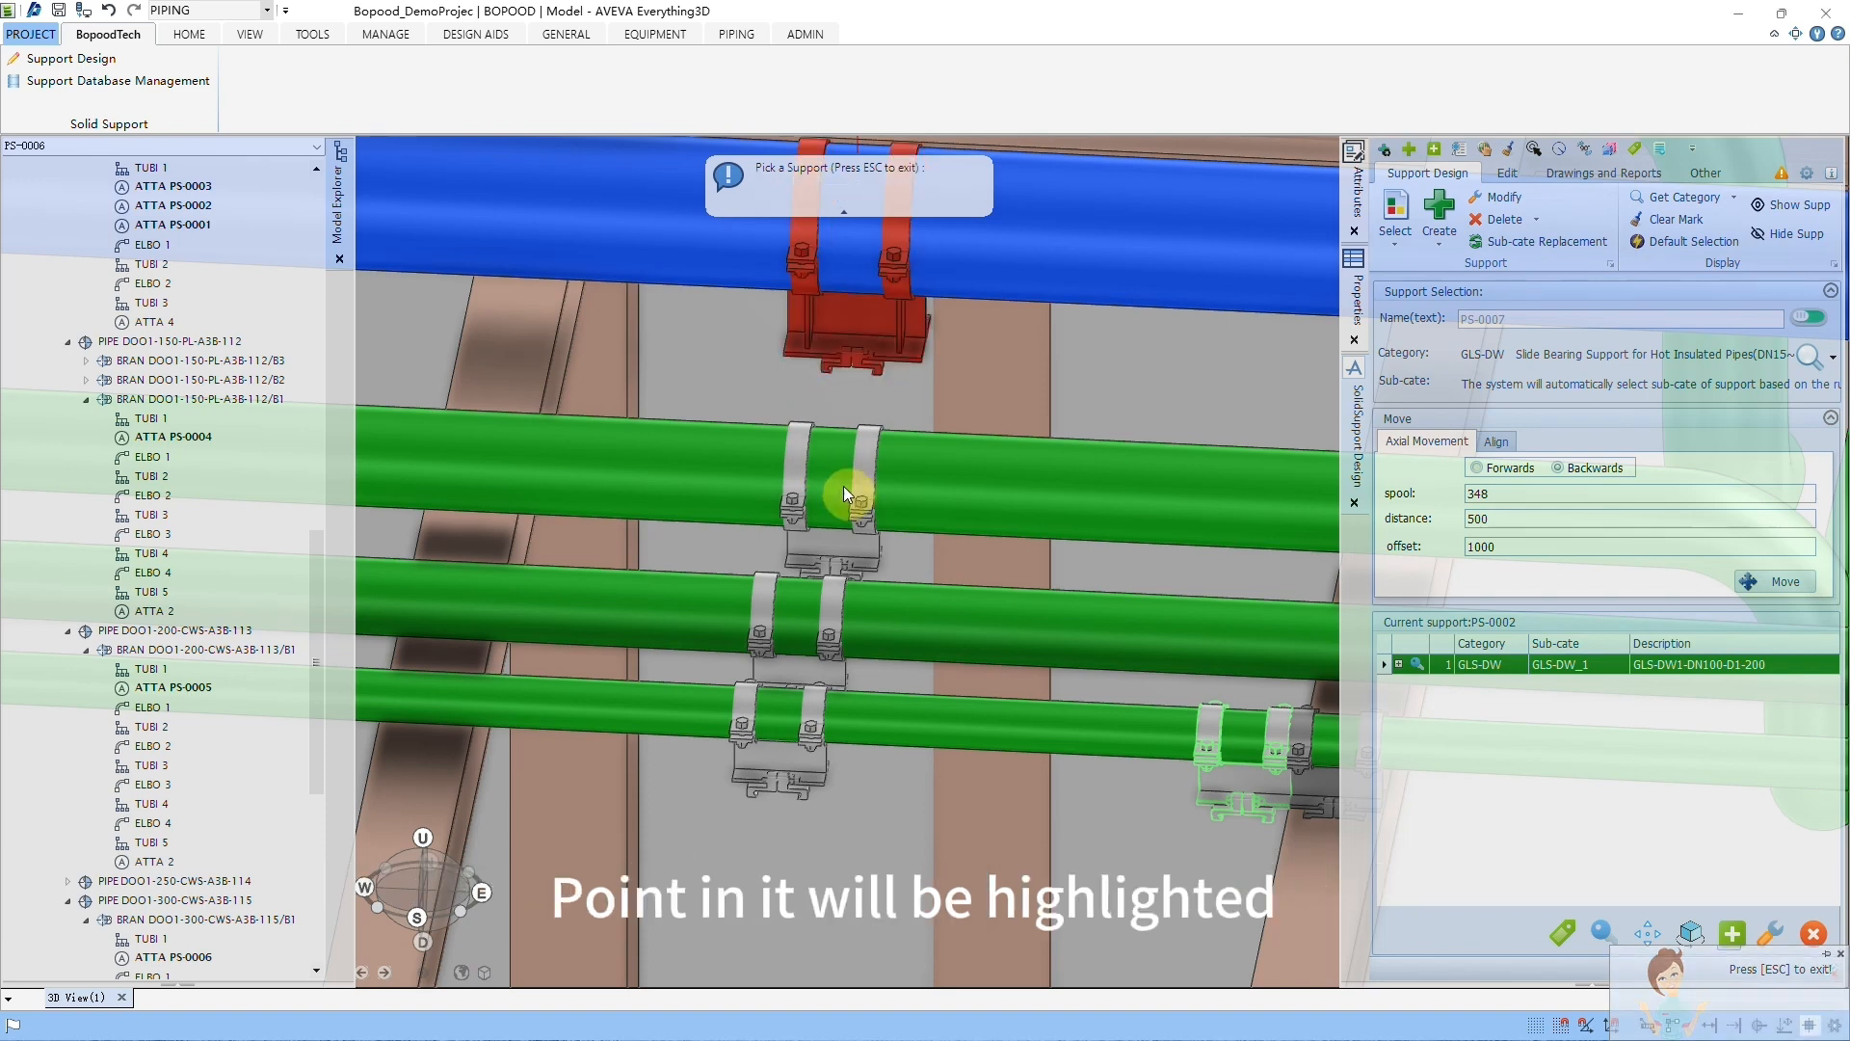
click(855, 483)
click(823, 619)
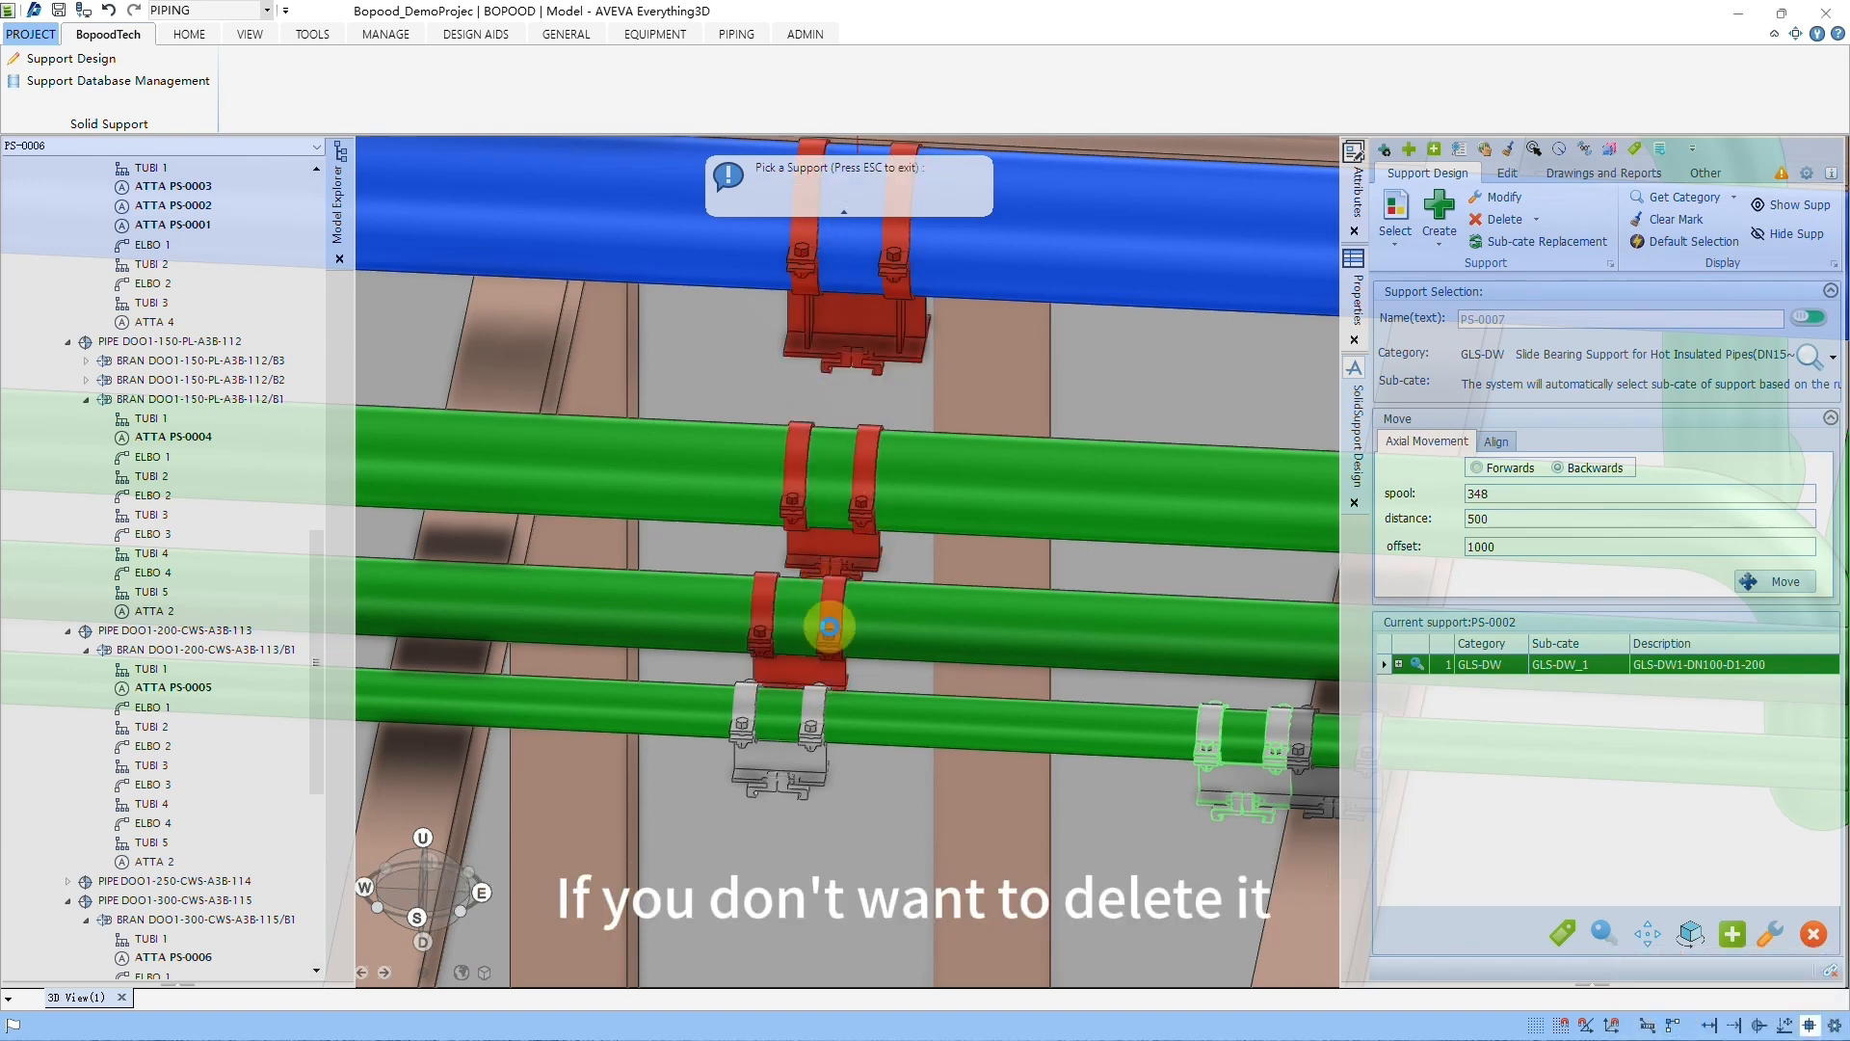
click(812, 716)
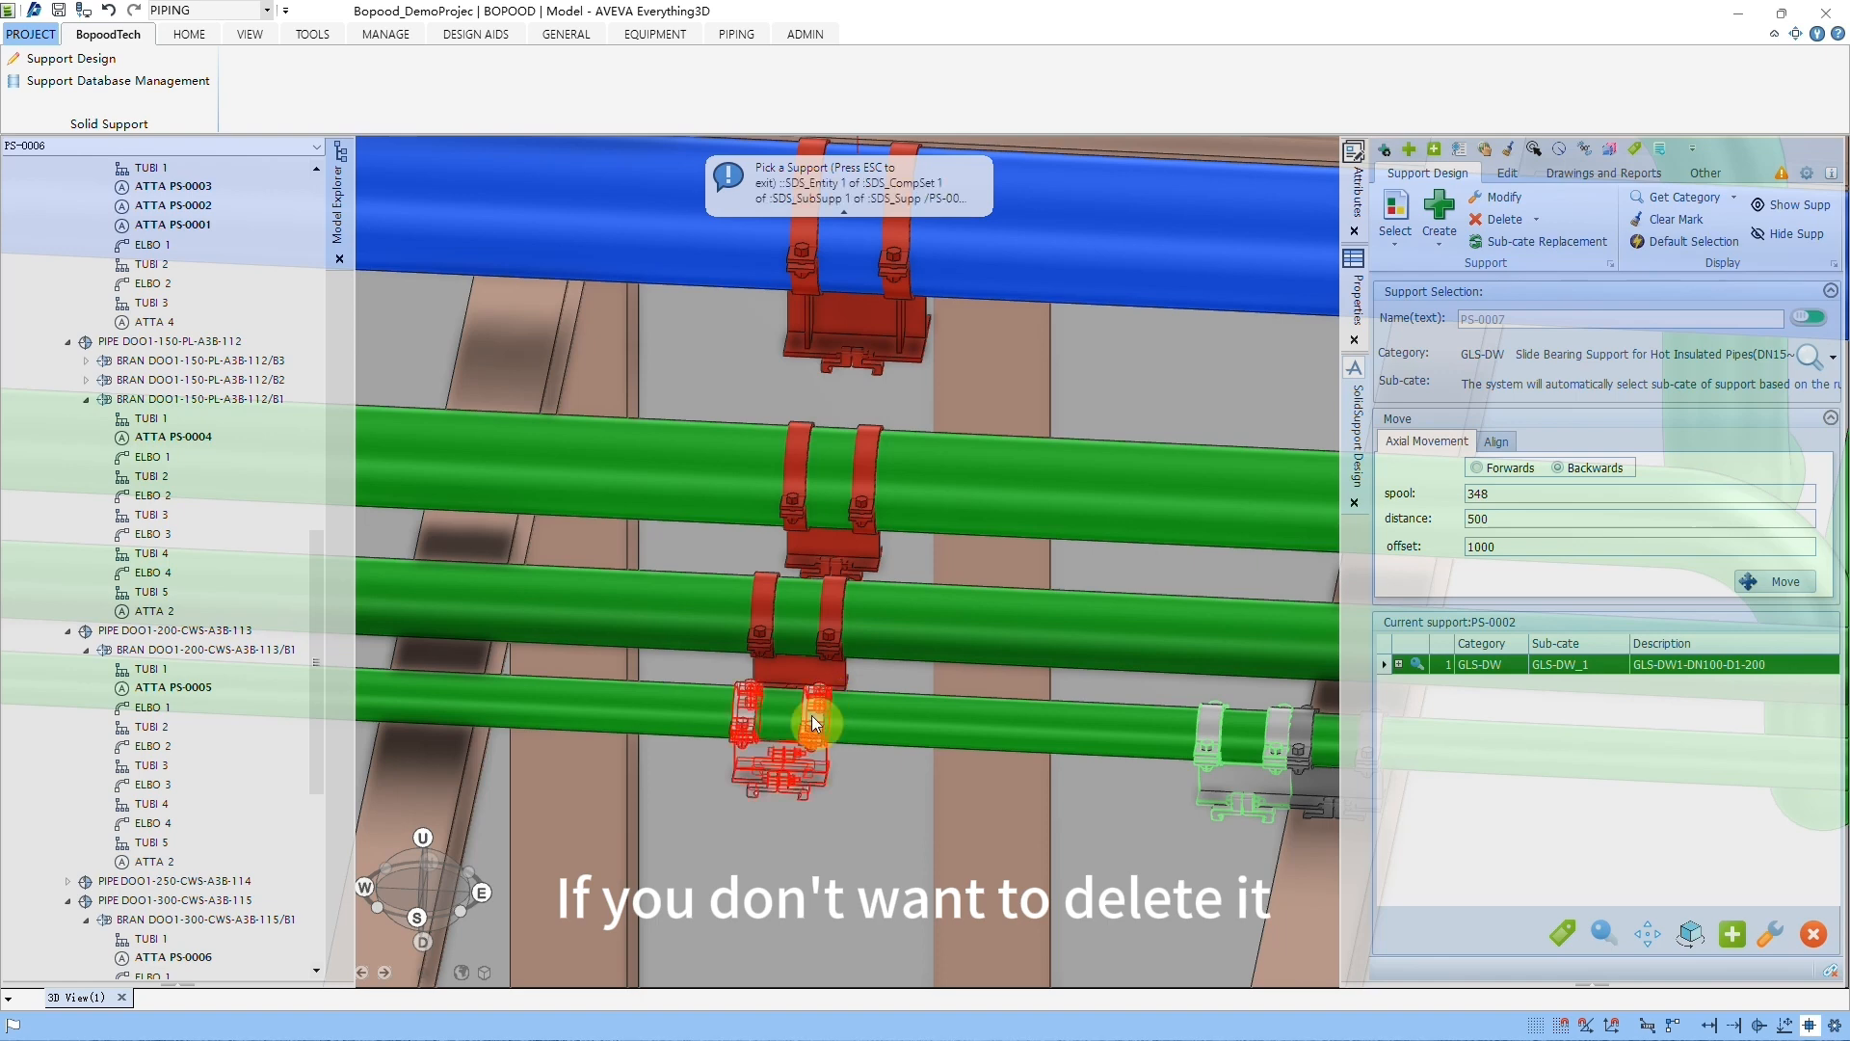
click(866, 538)
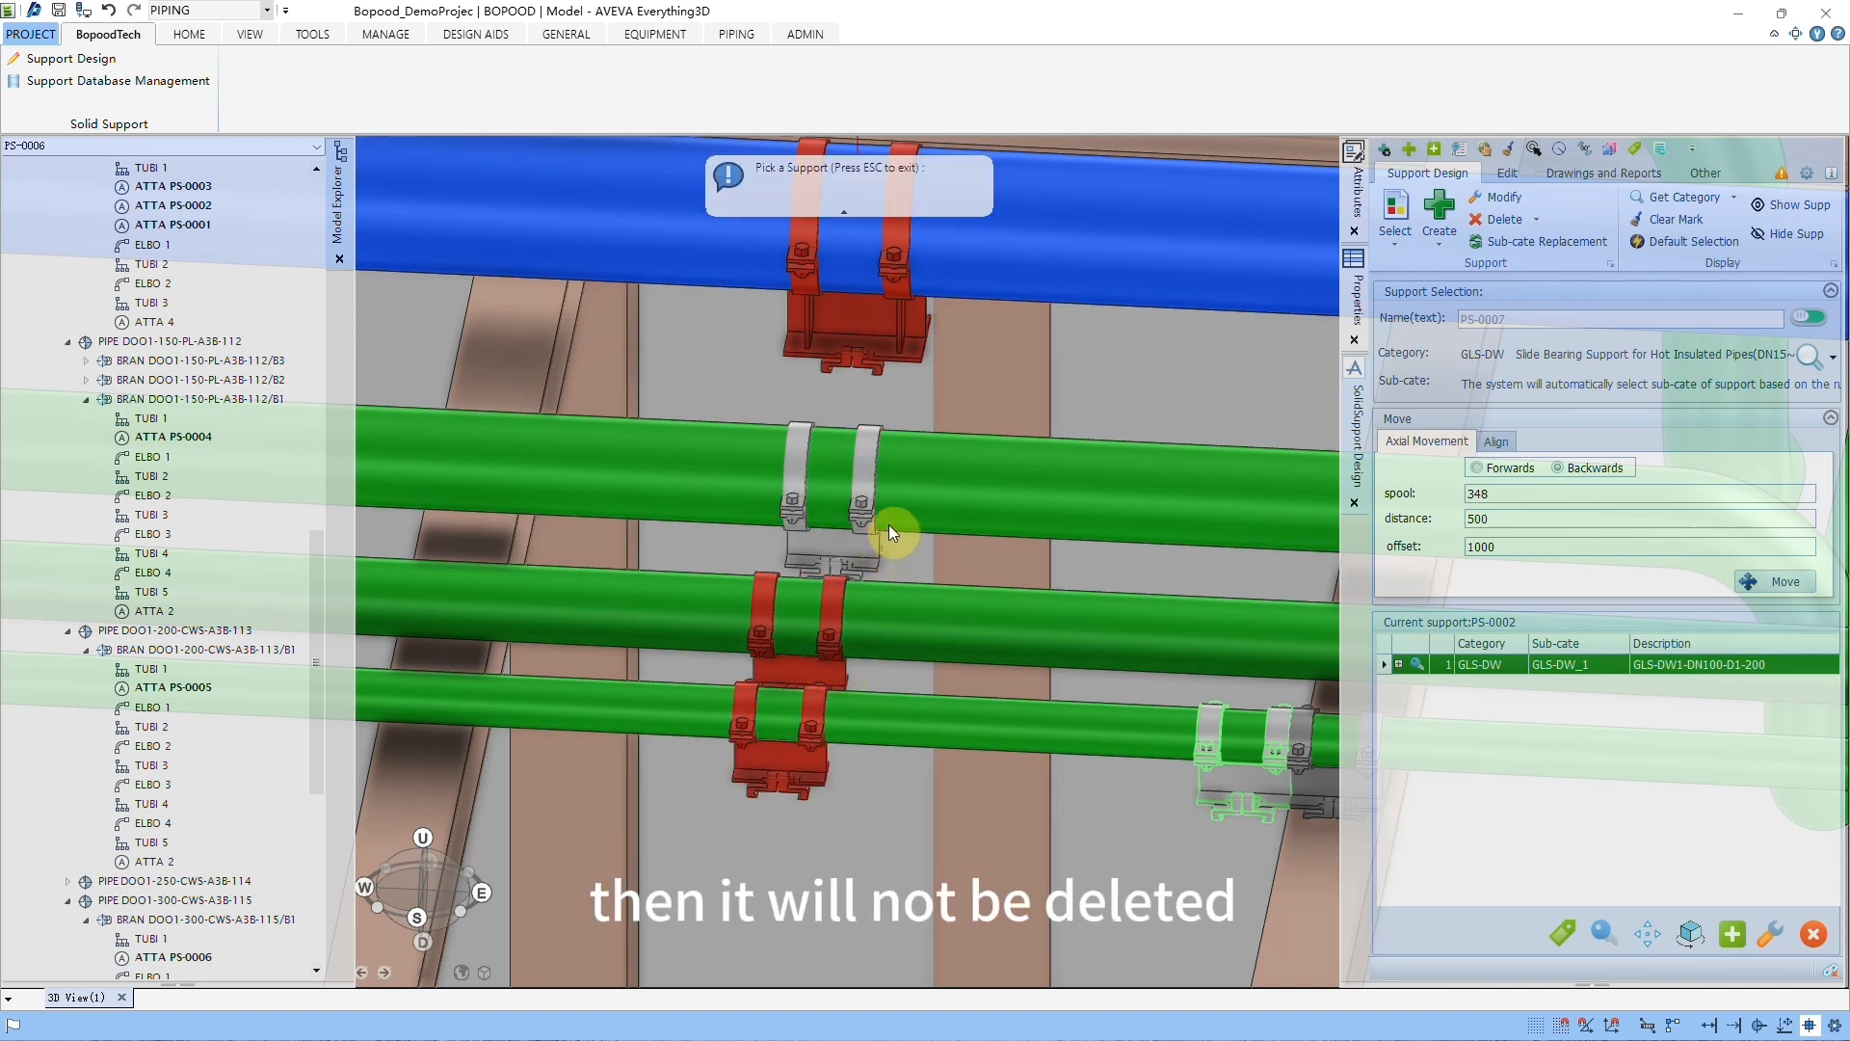
key(Escape)
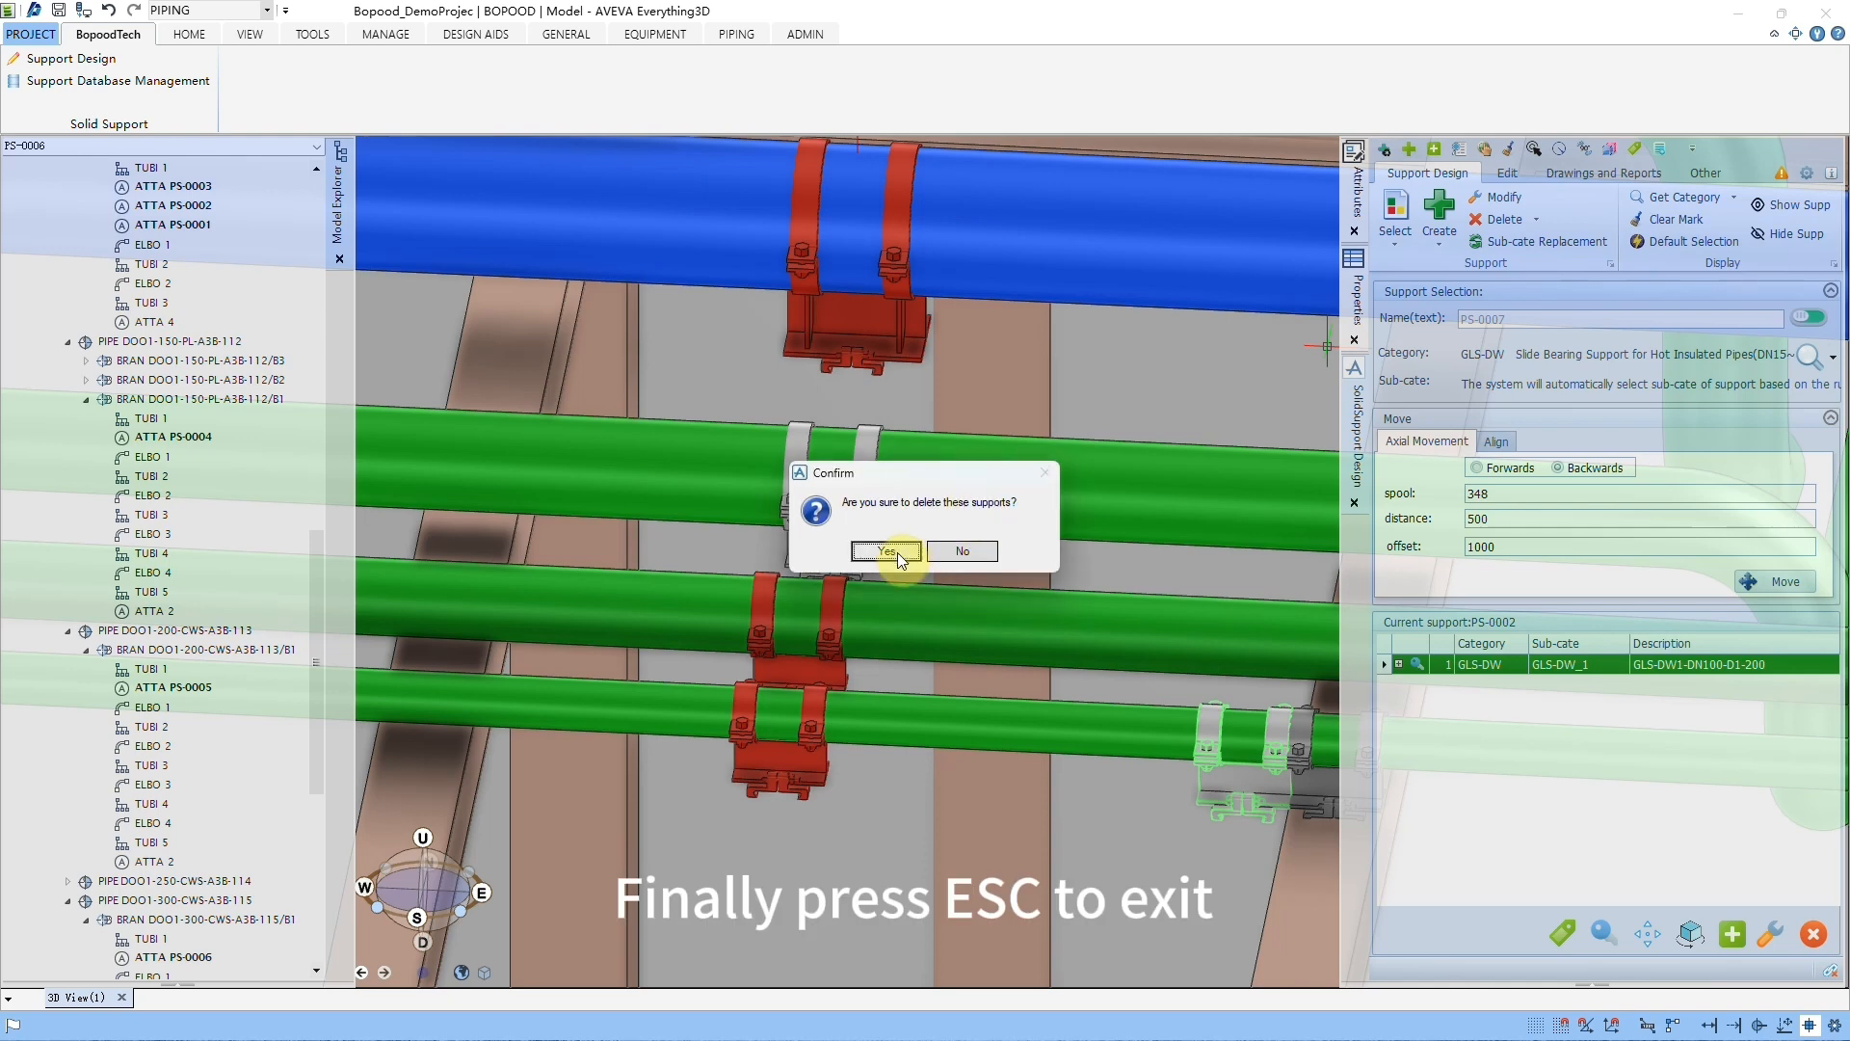
click(895, 556)
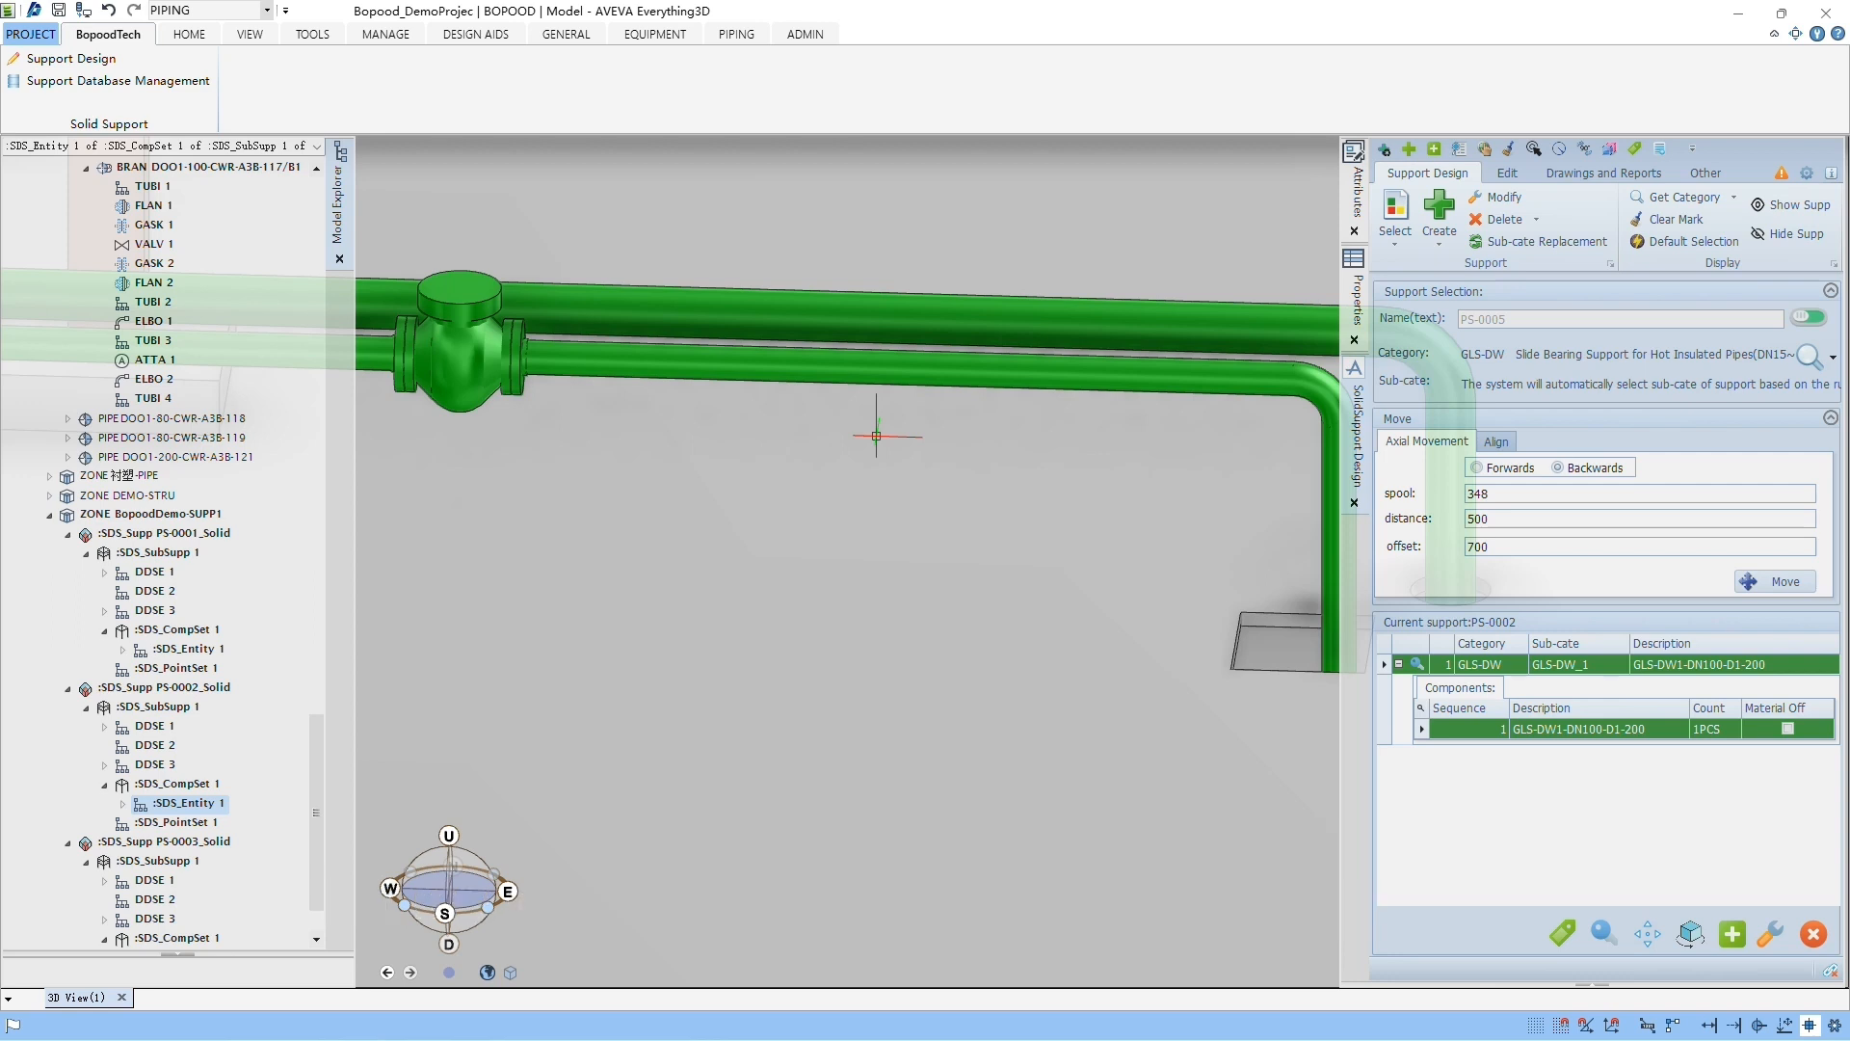
Step: Create a GLS-DW support on the lower horizontal pipe between the valve and the elbow, about 1154 from Flange 1
click(1437, 210)
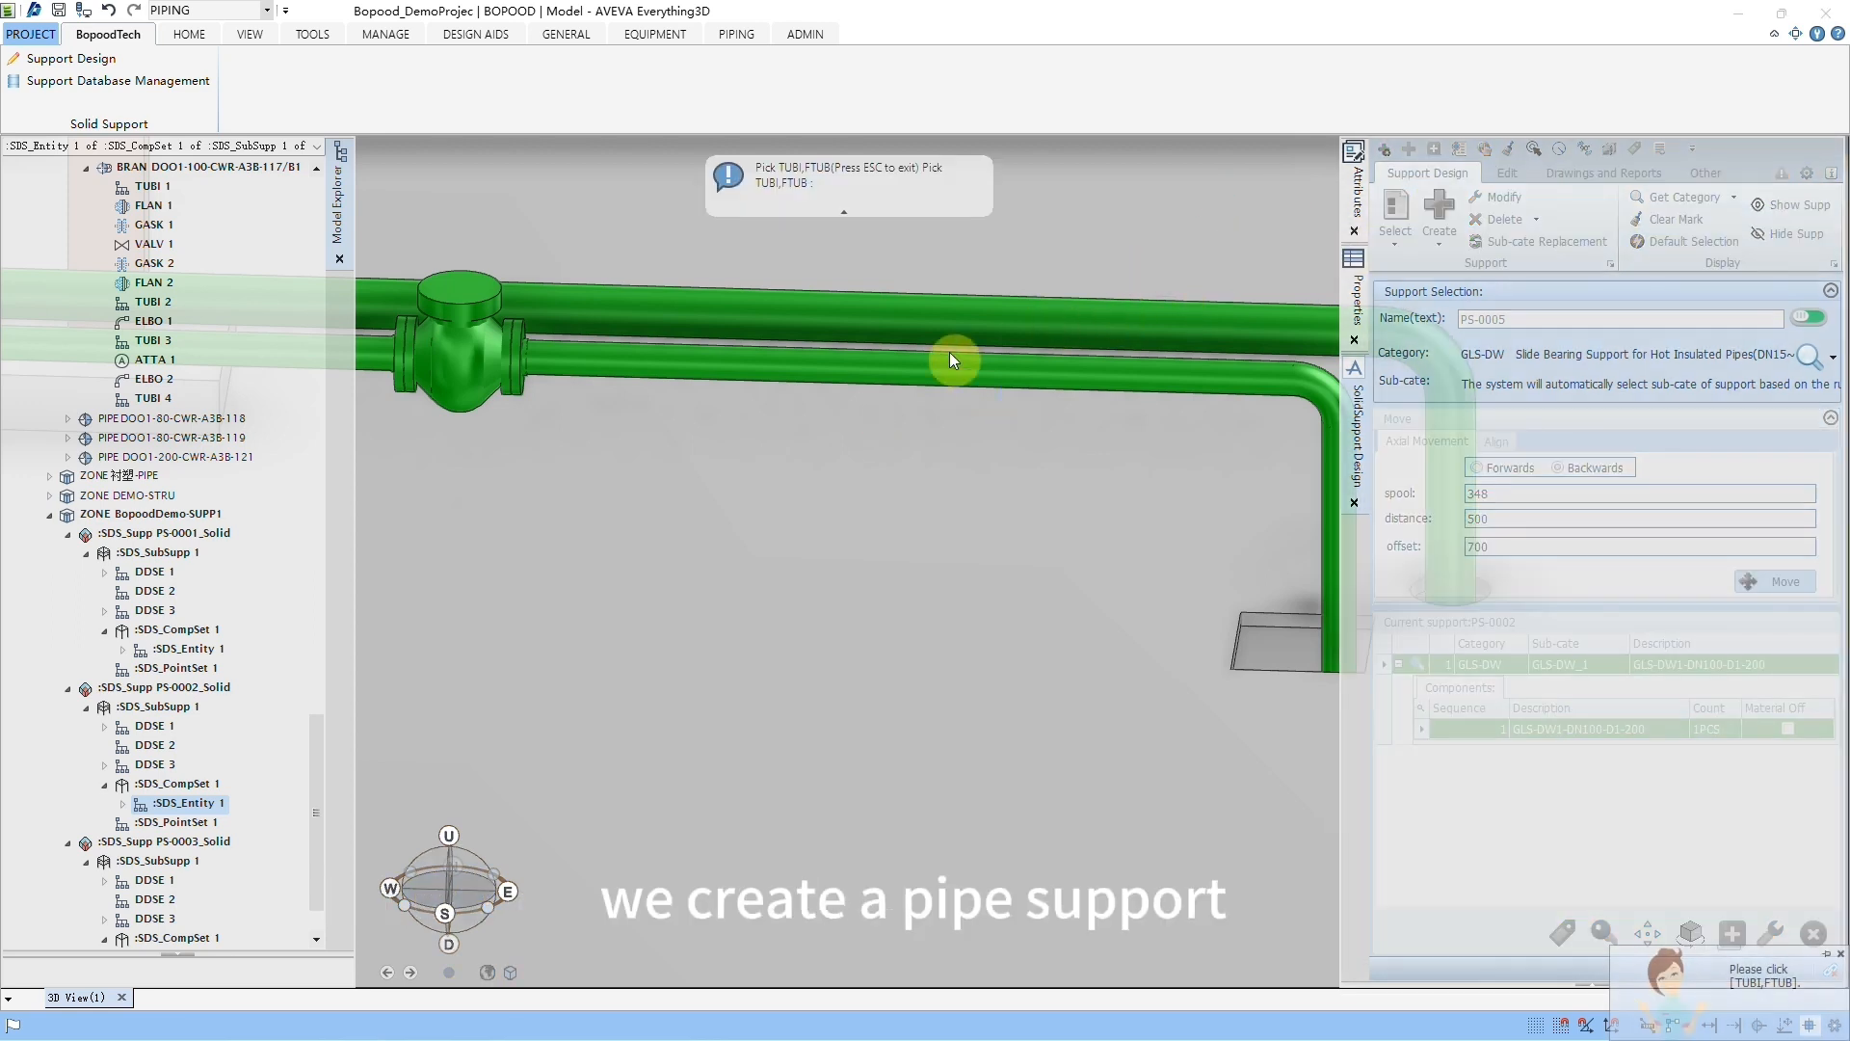
click(858, 365)
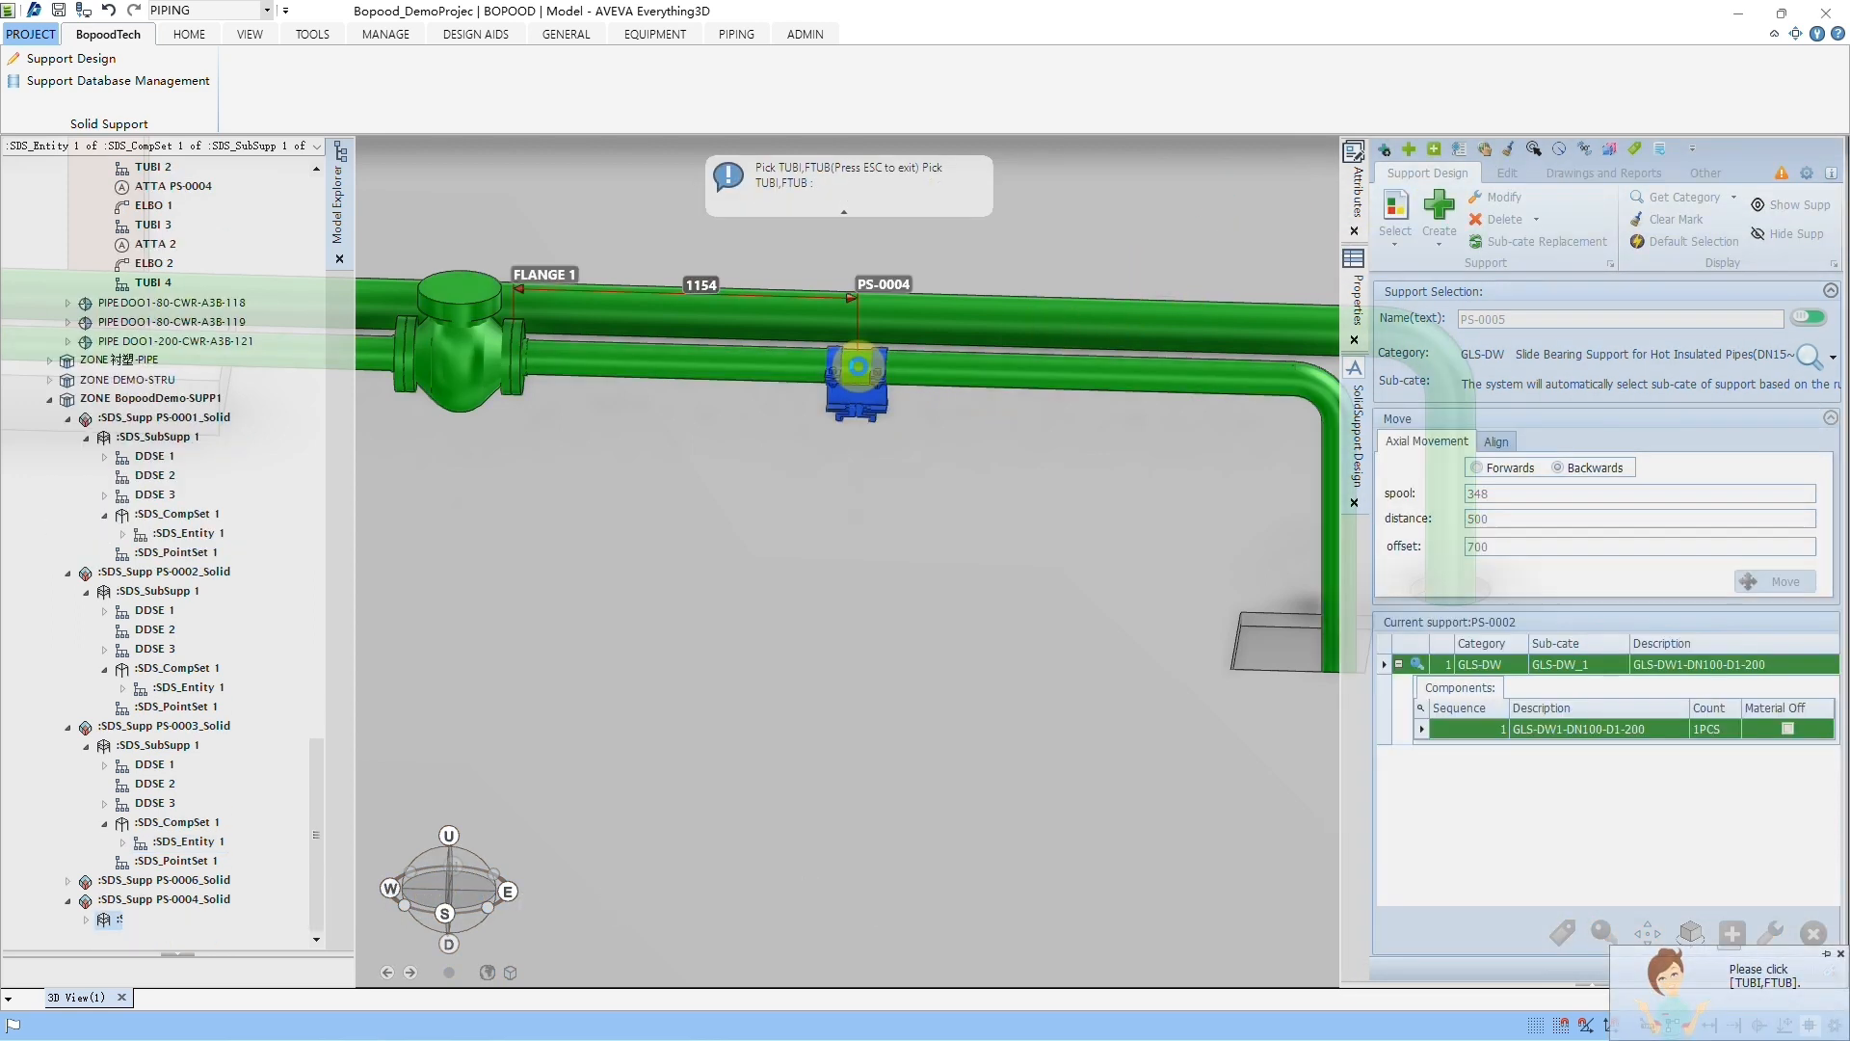
scroll(897, 389, up, 4)
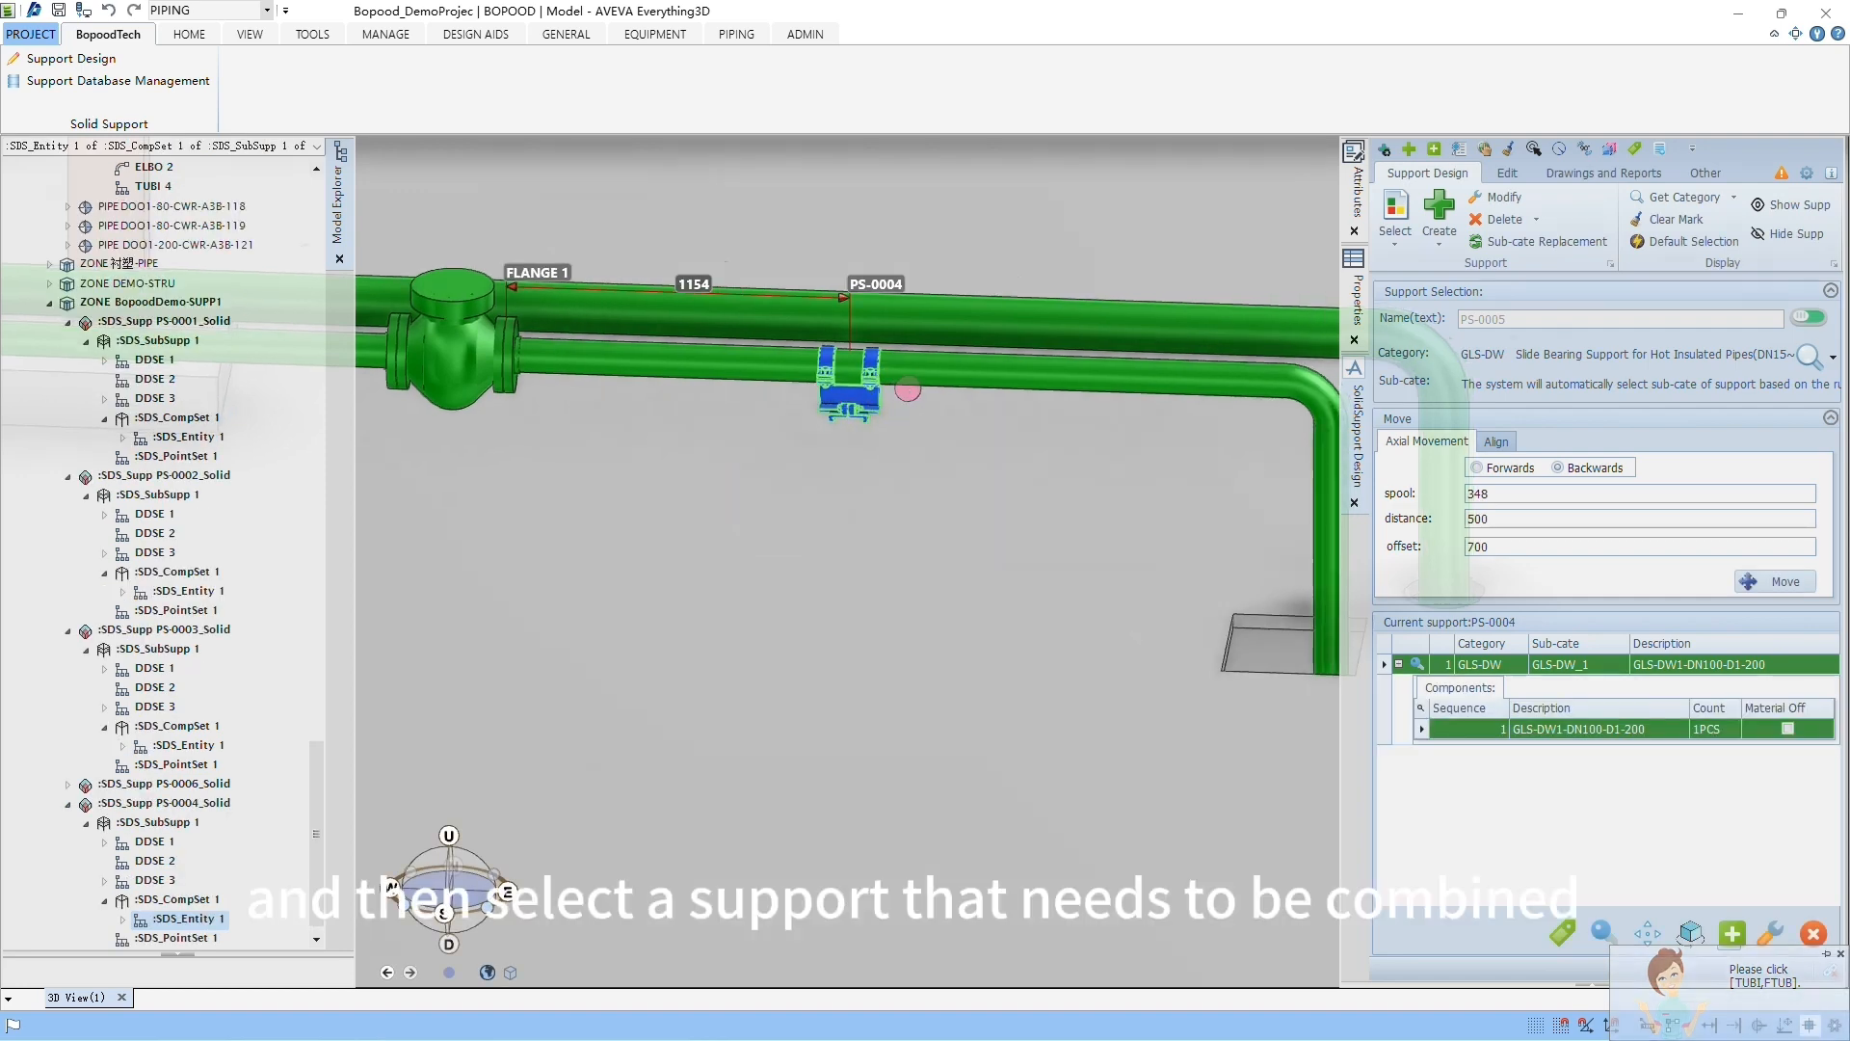
Step: Select the RUX01 portal support for horizontal pipes with sub-category RUX01(General) from the support database, and close the database
click(1400, 204)
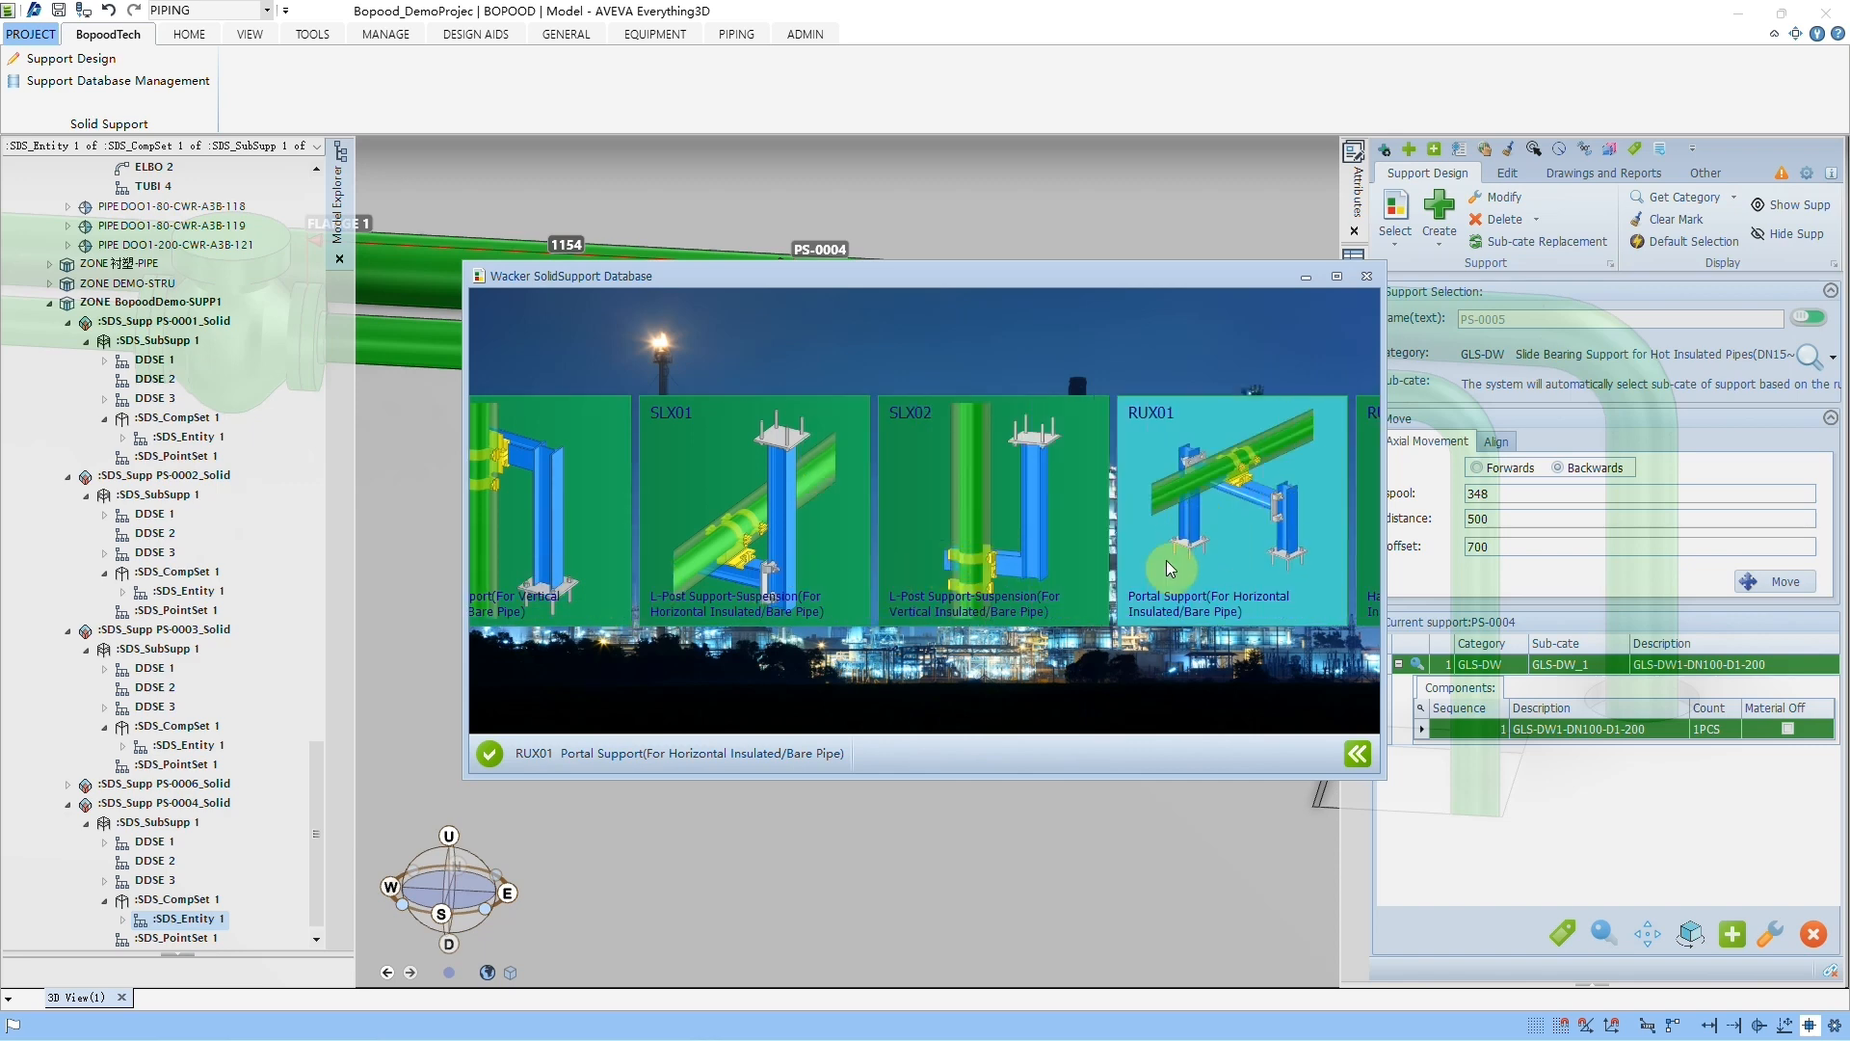
click(523, 757)
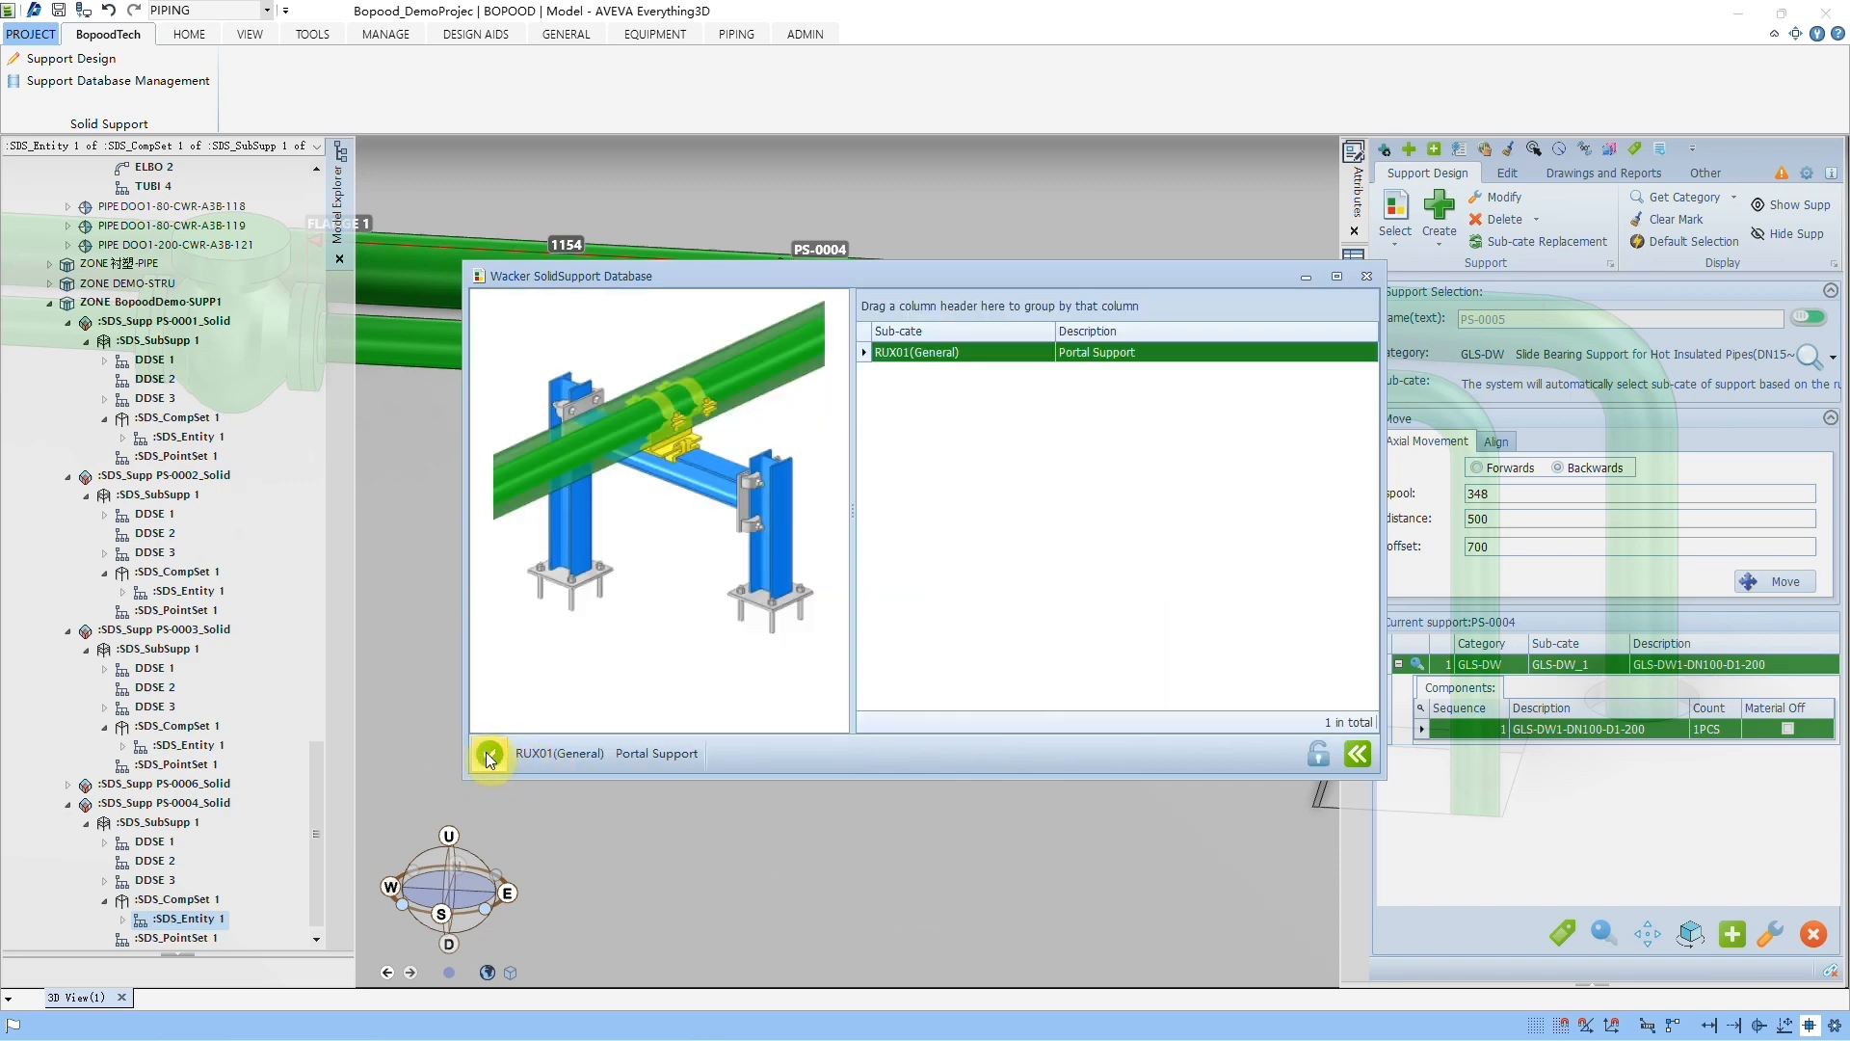
click(490, 756)
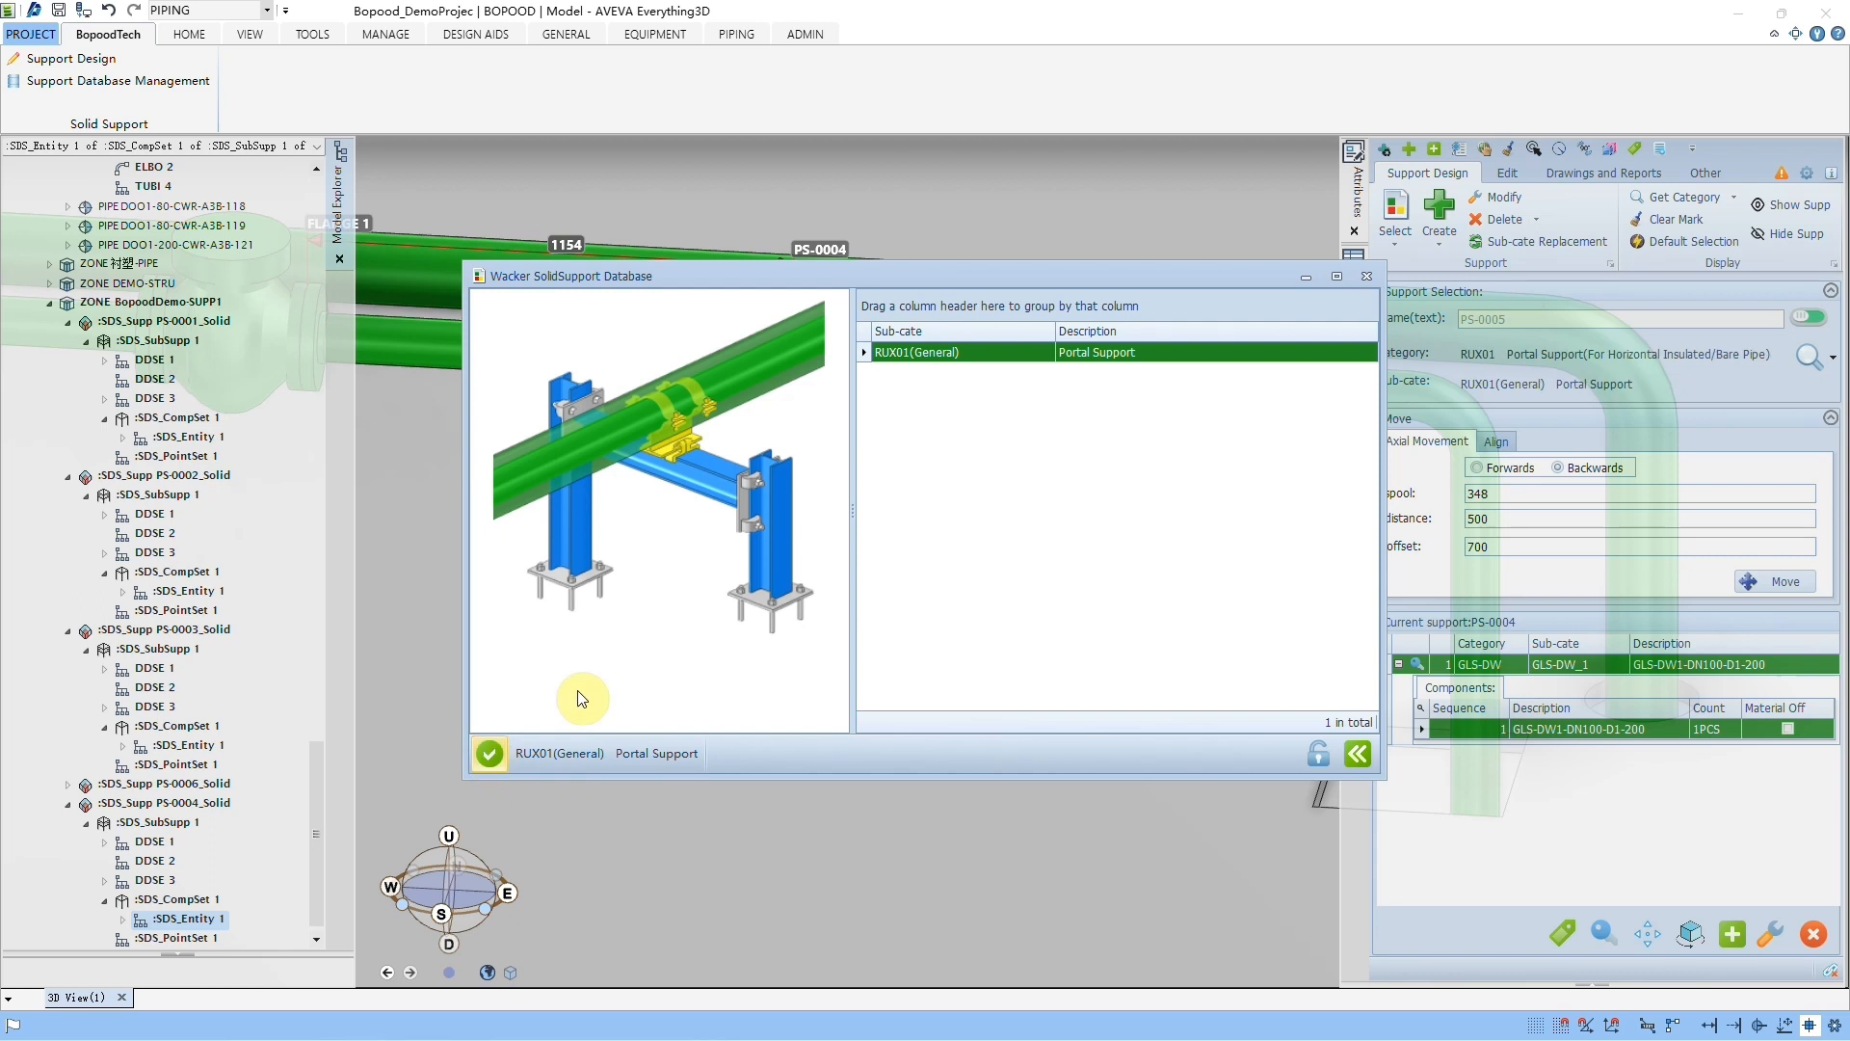
click(1365, 277)
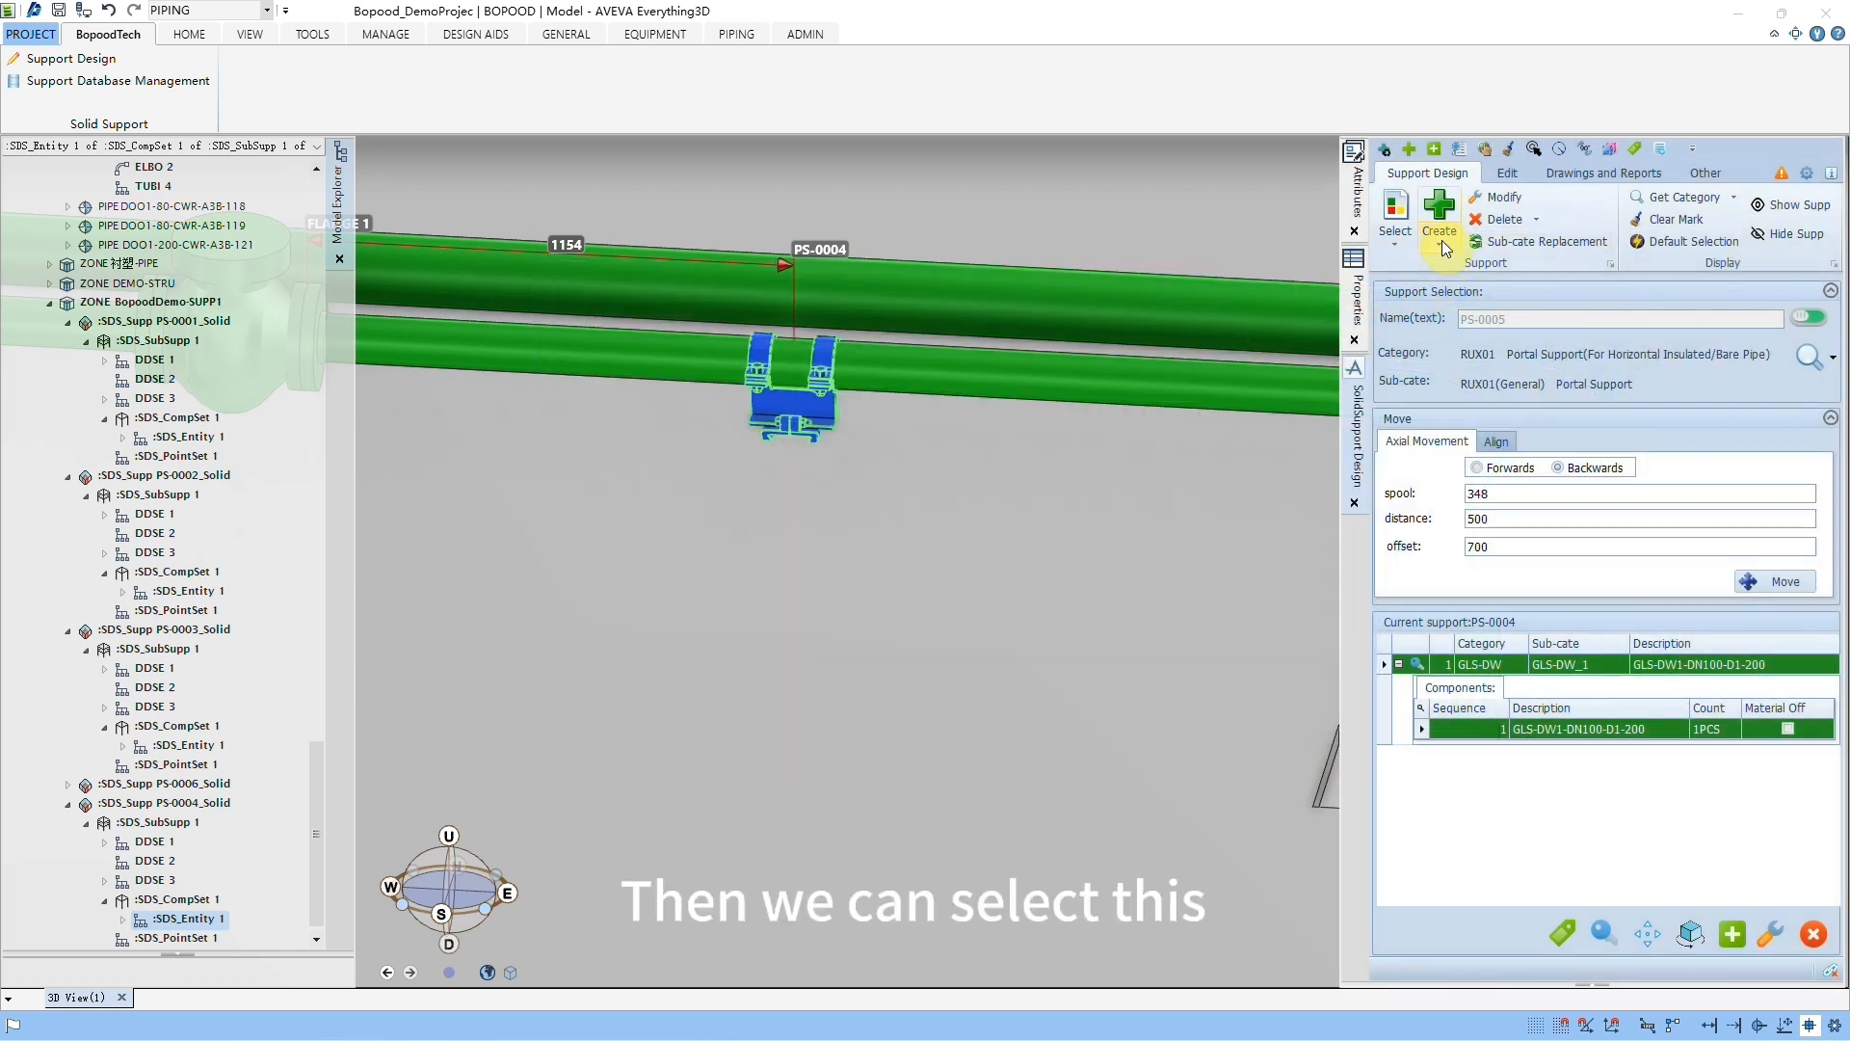
Step: Add the selected RUX01(General) portal support as a sub-support beneath the GLS-DW support PS-0004
click(1443, 243)
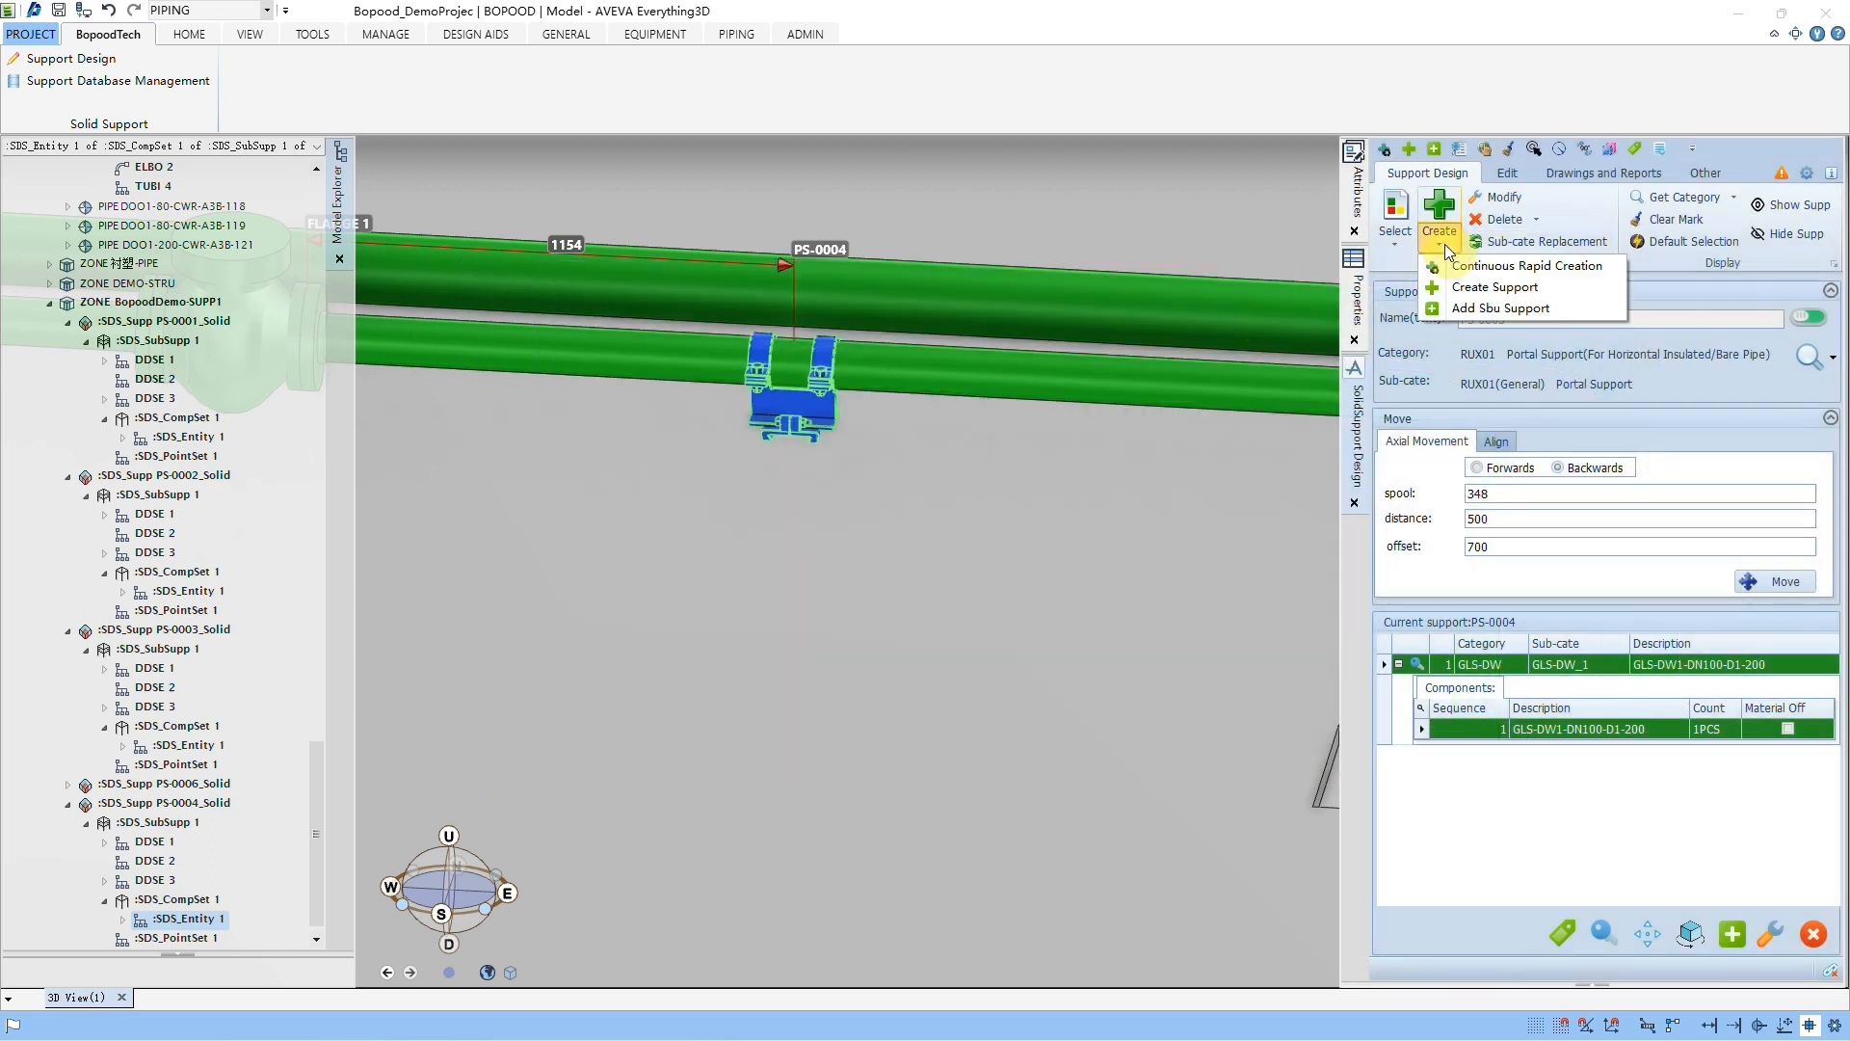
click(1472, 310)
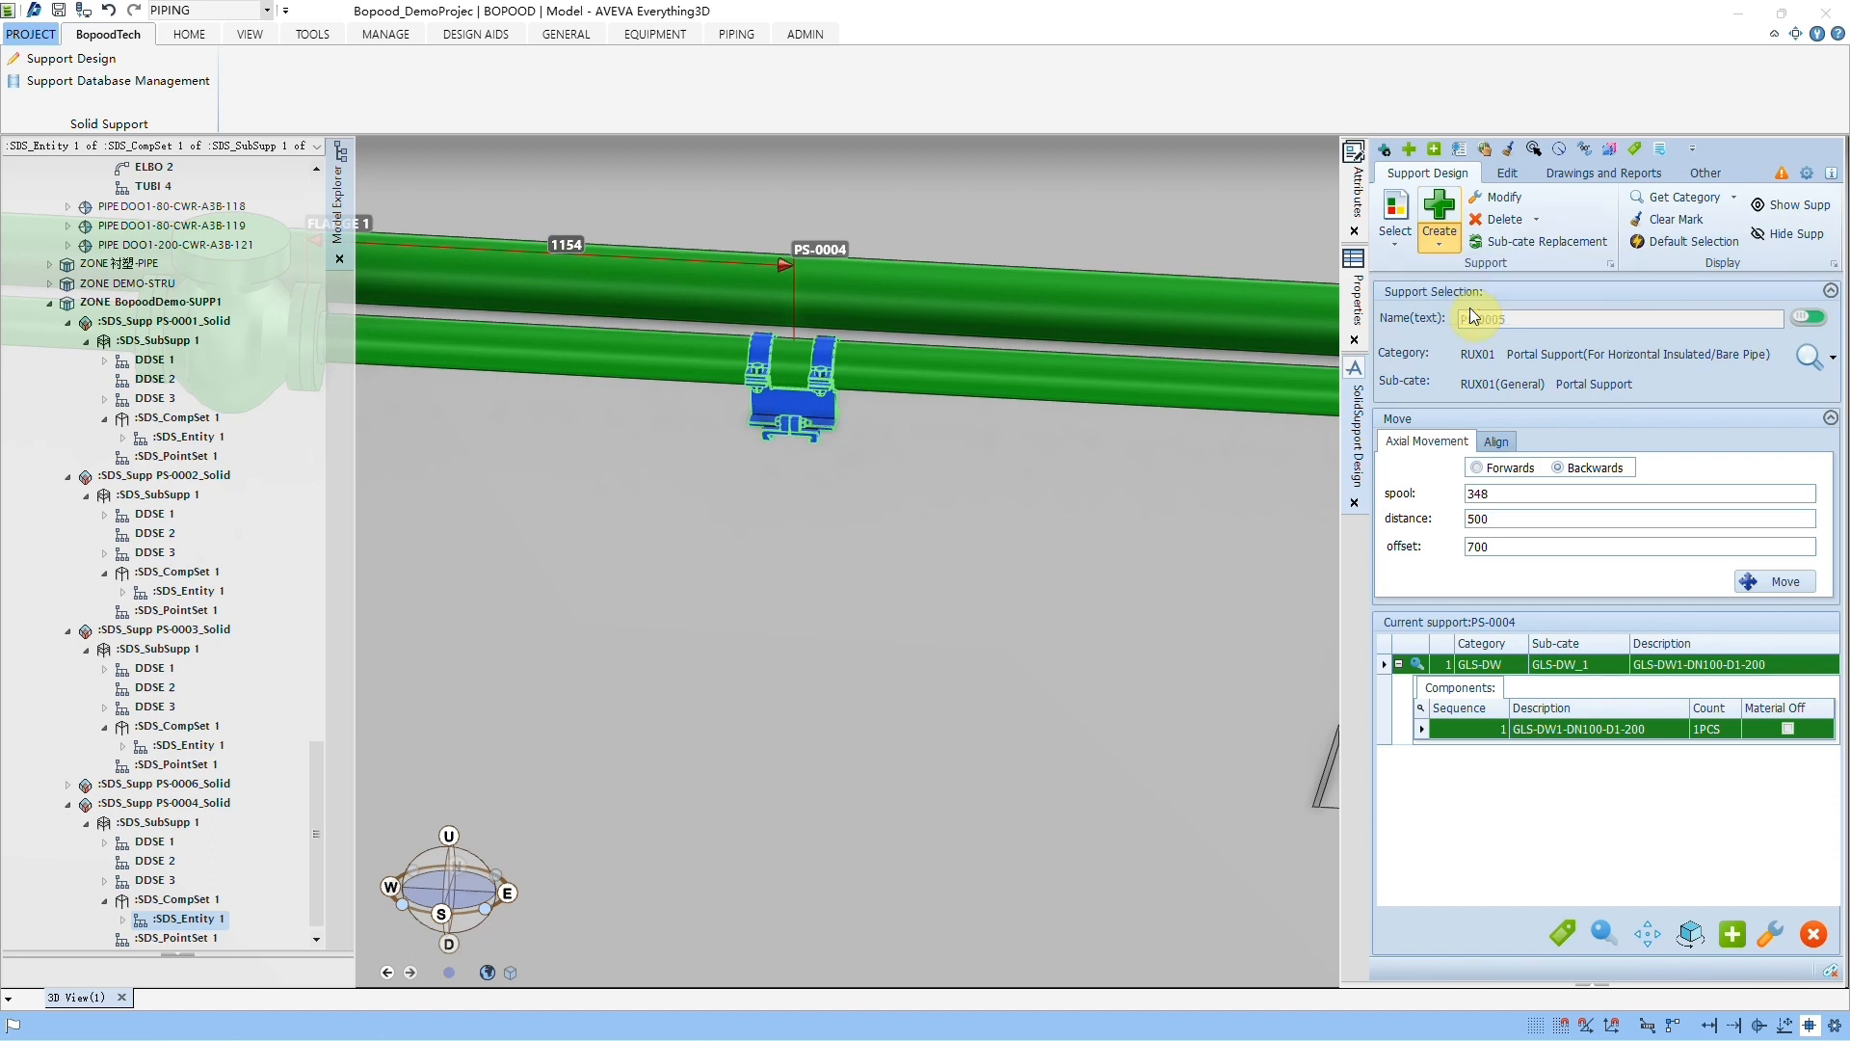
middle_drag(917, 512, 835, 518)
middle_drag(730, 520, 711, 515)
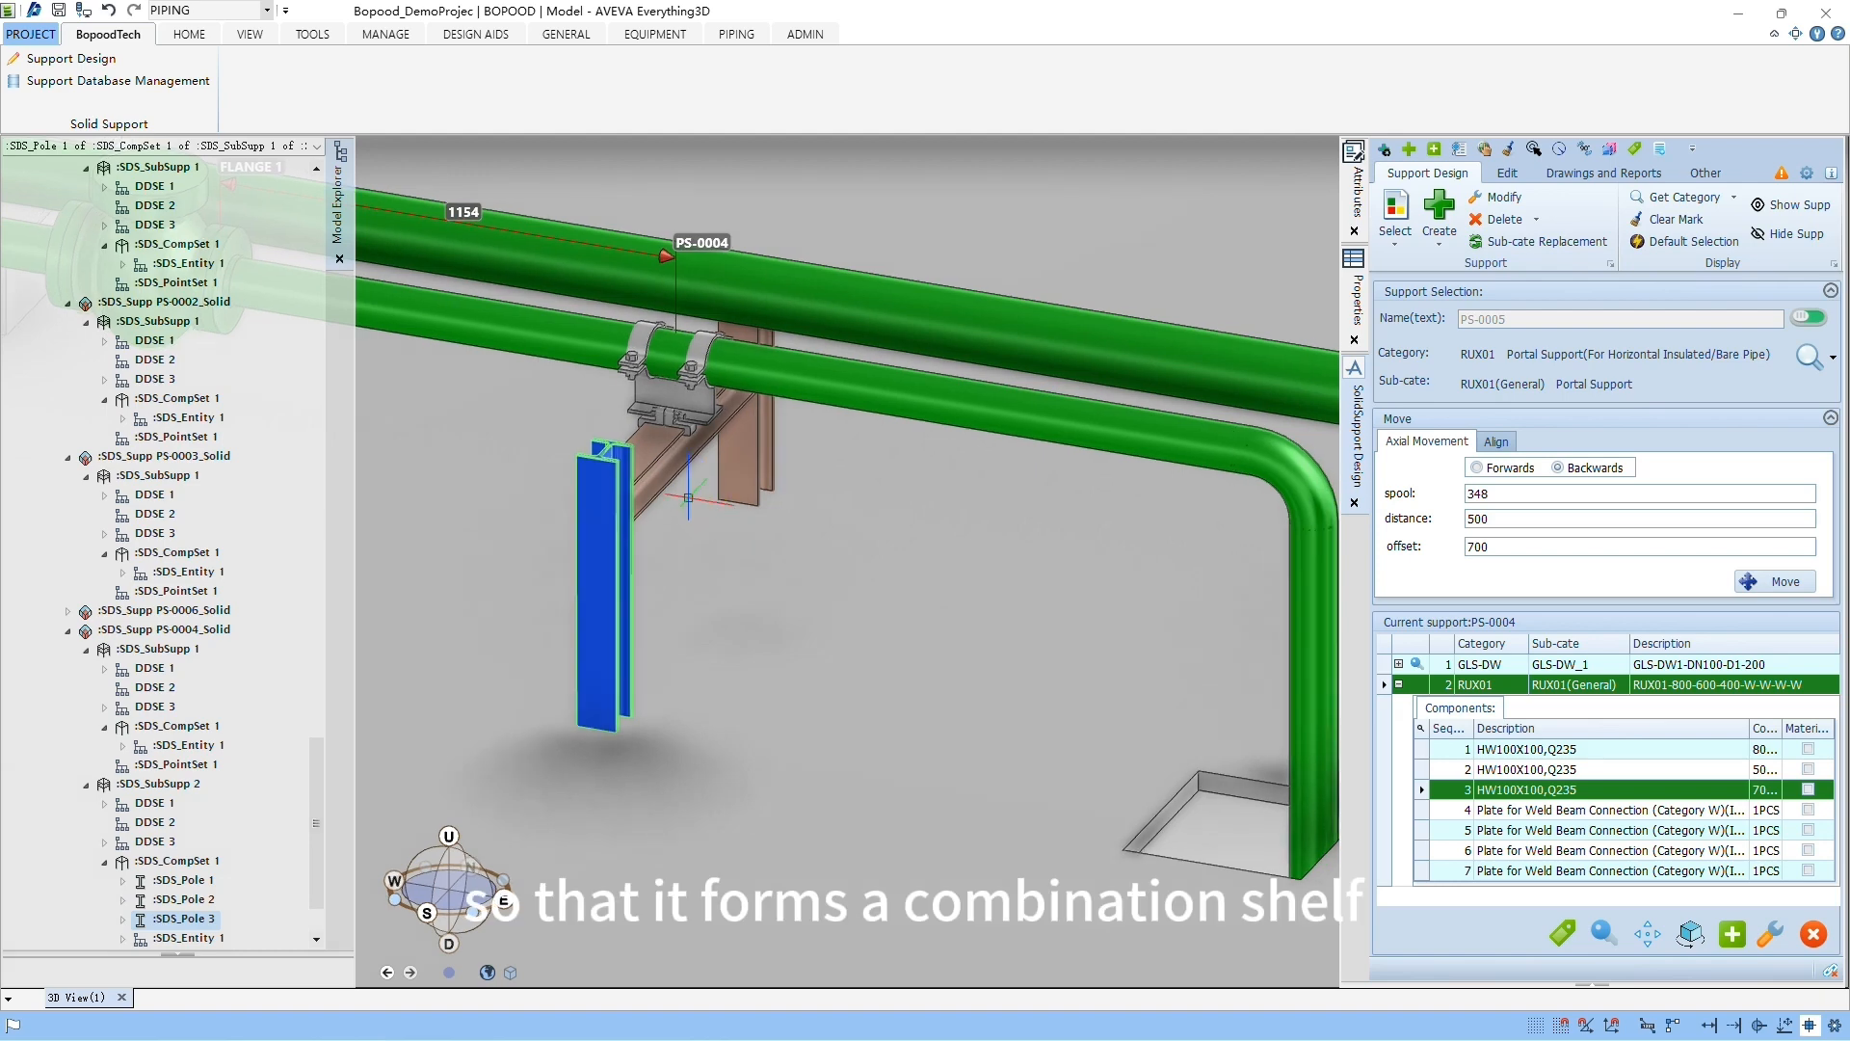
scroll(686, 495, down, 2)
scroll(865, 613, up, 3)
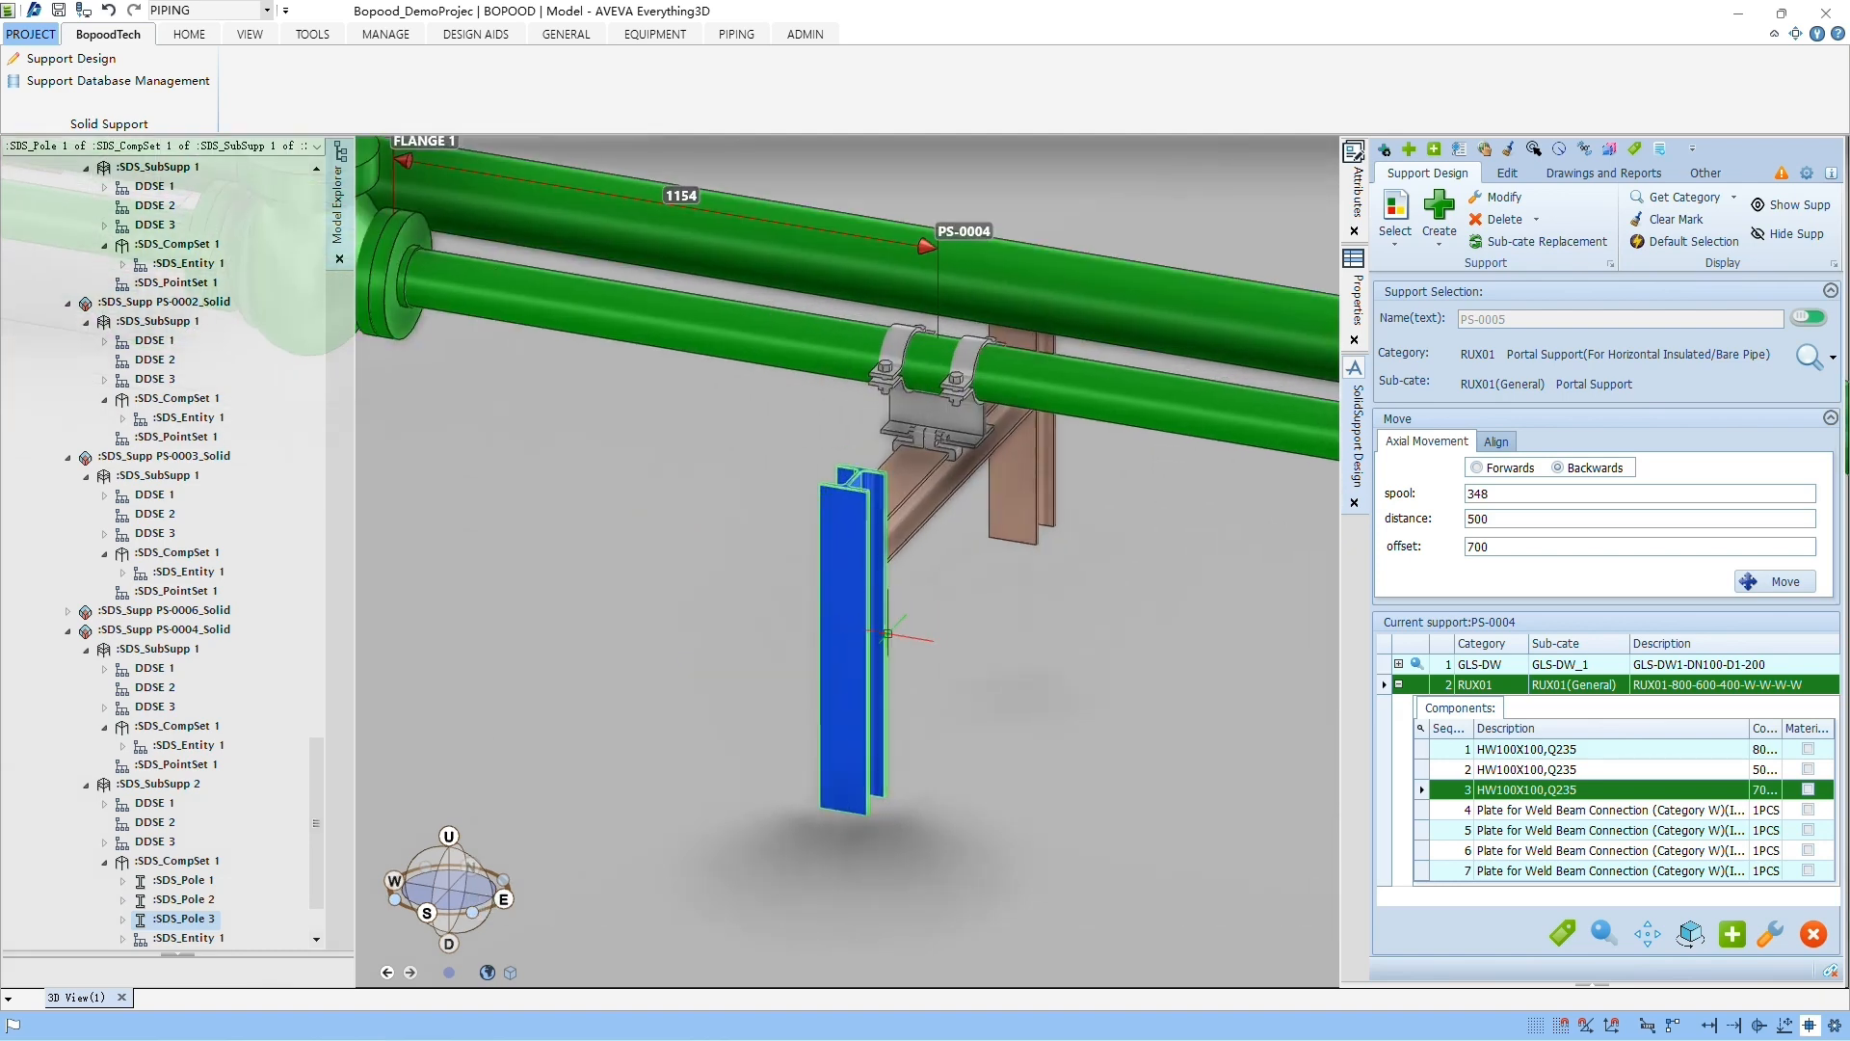
Step: Delete the entire combined support PS-0004, accept the deletion, and undo it
click(1538, 221)
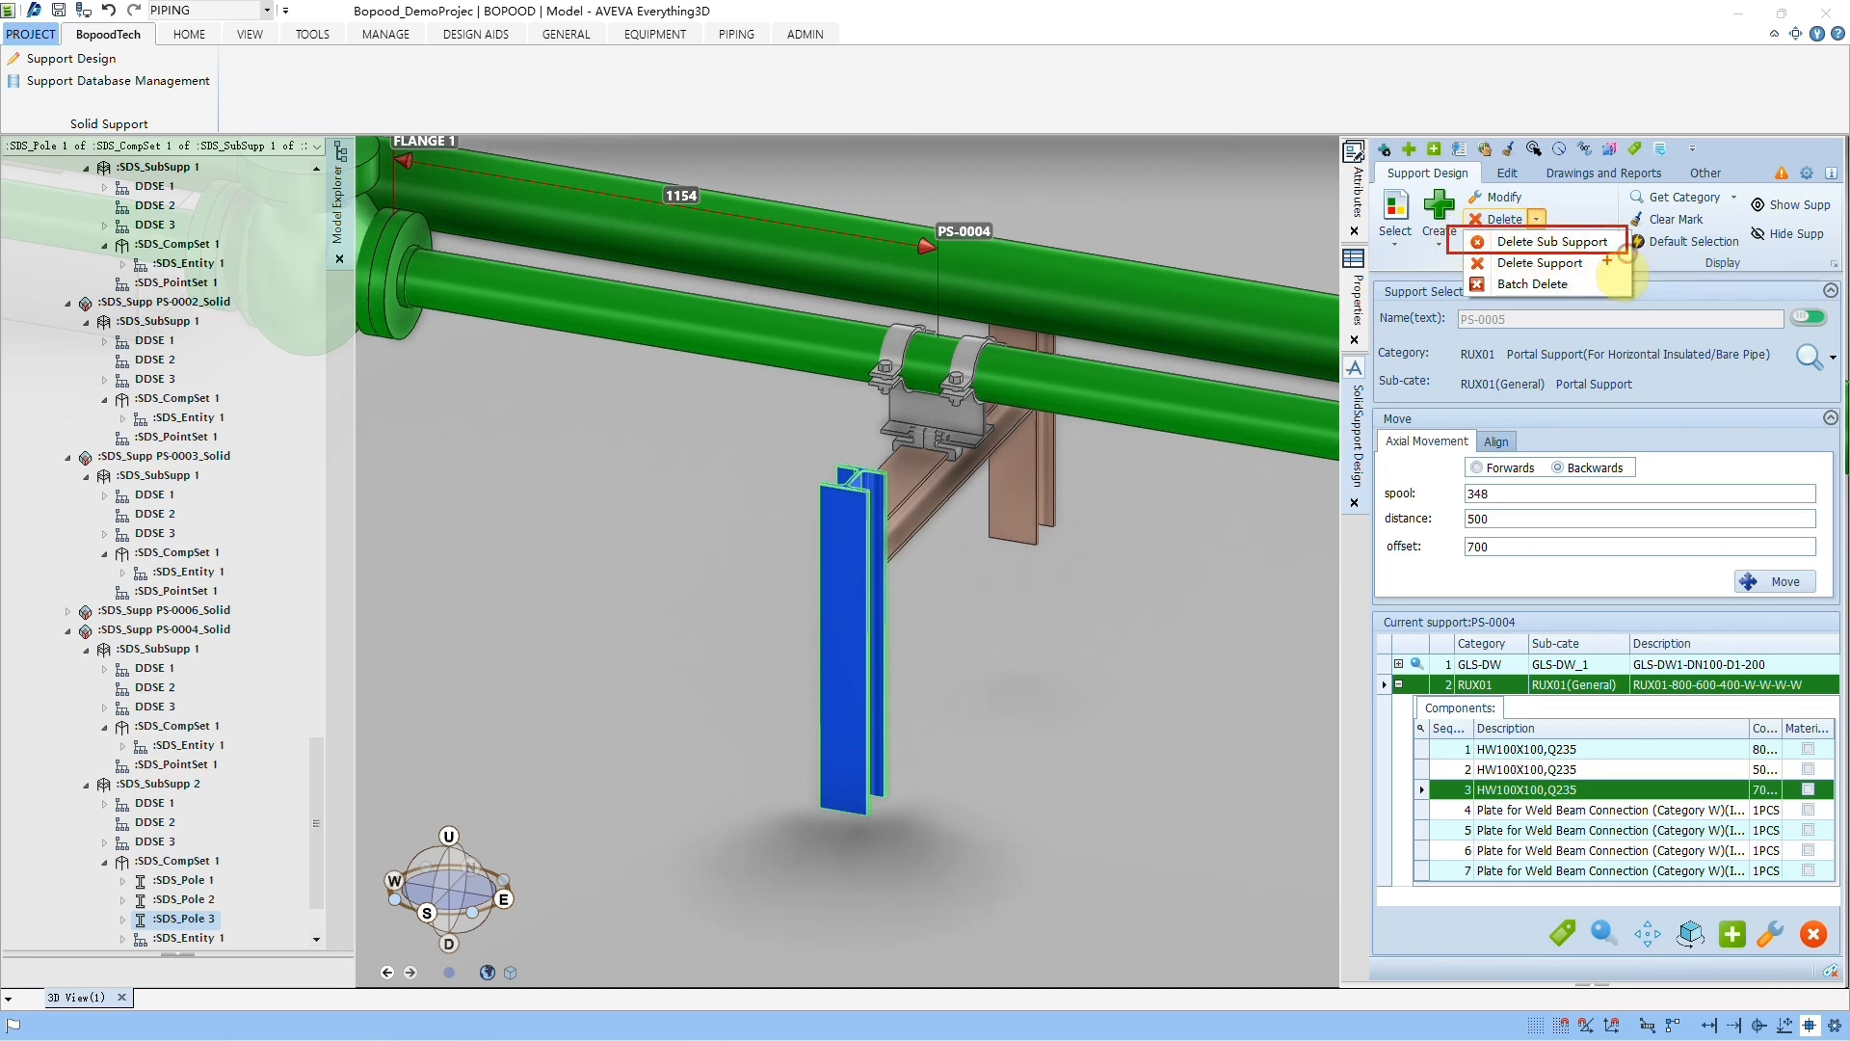
click(1536, 221)
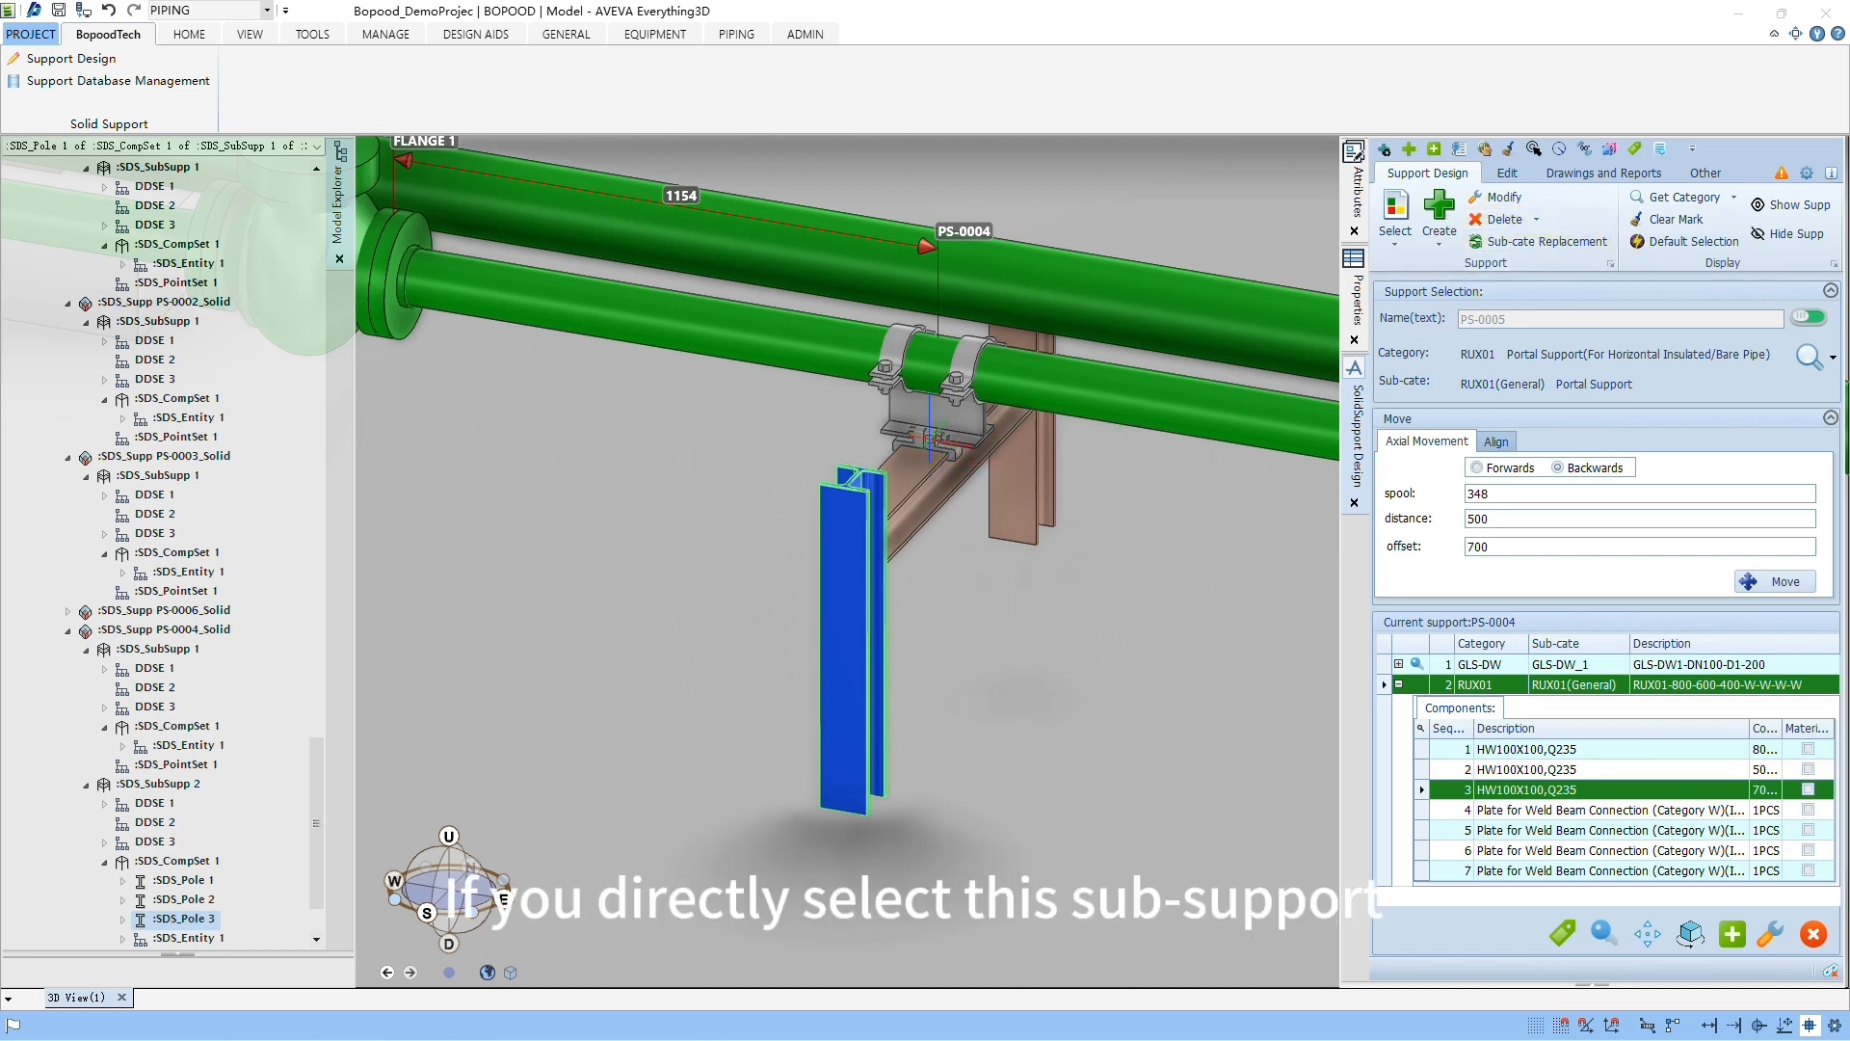
click(1506, 221)
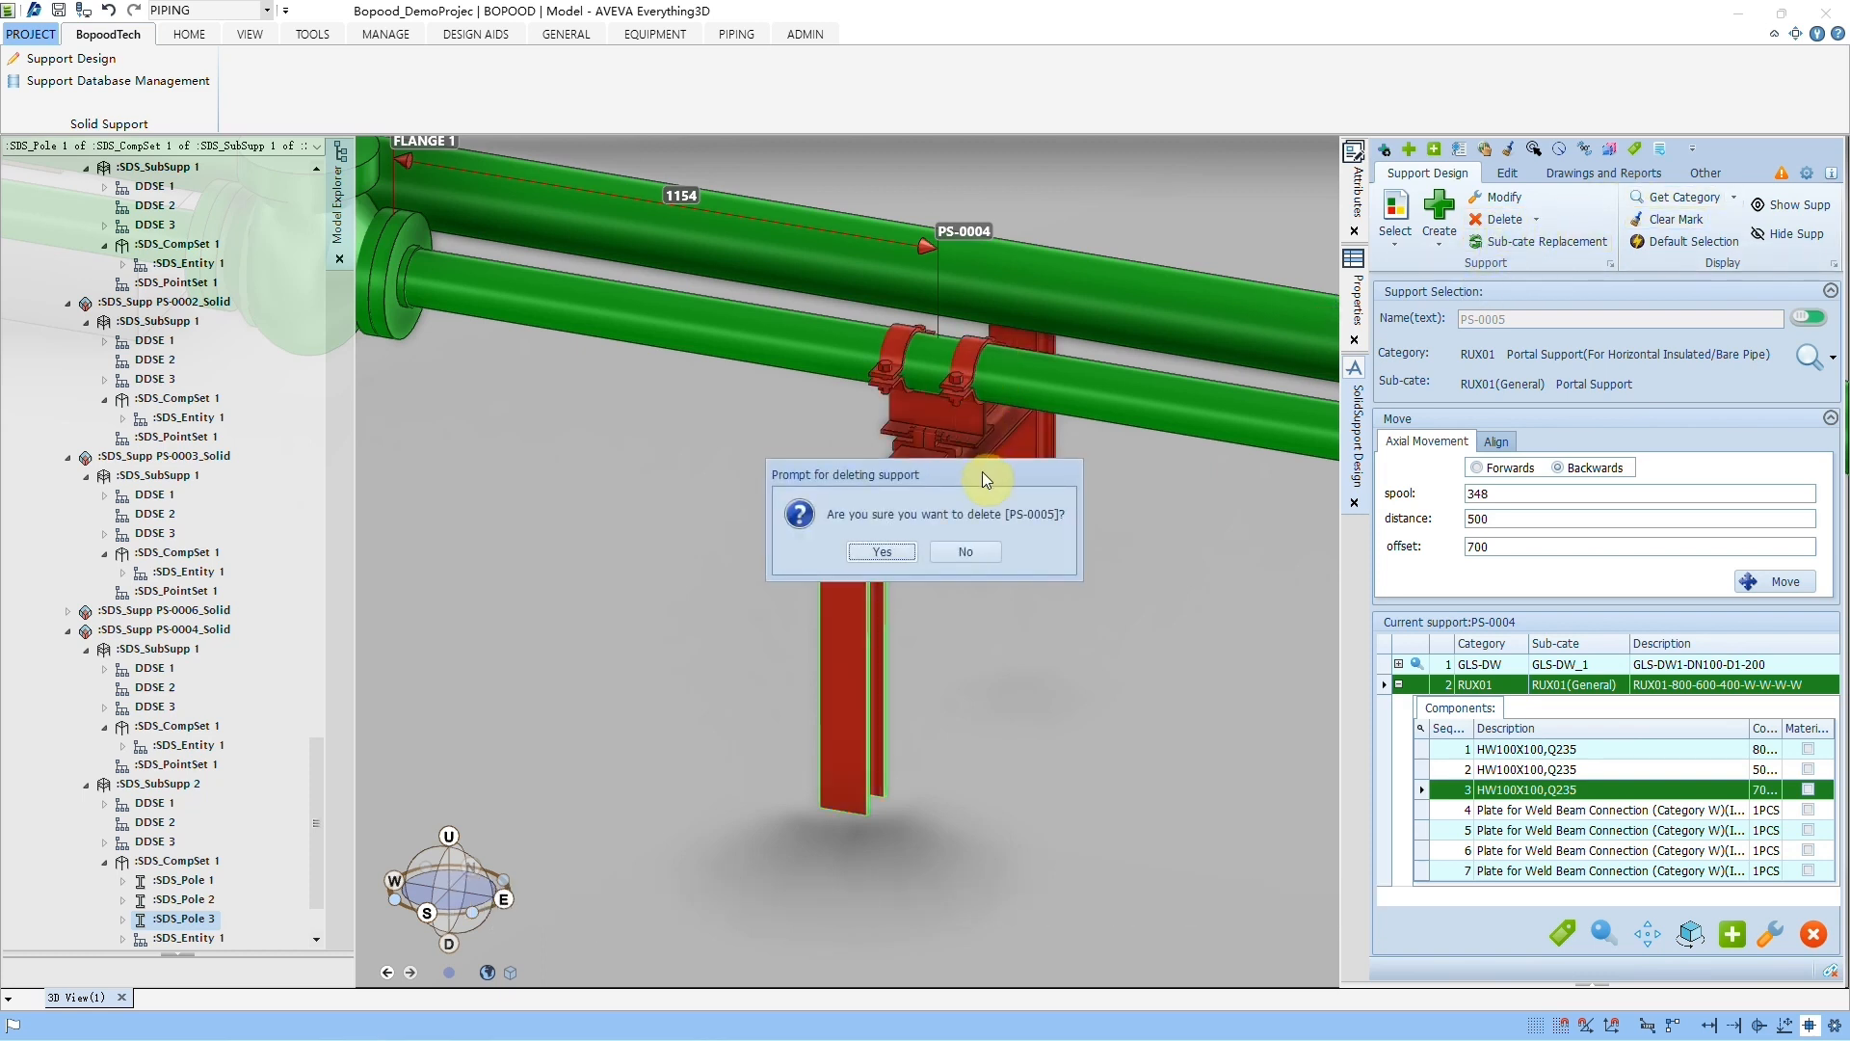
drag(981, 463, 581, 459)
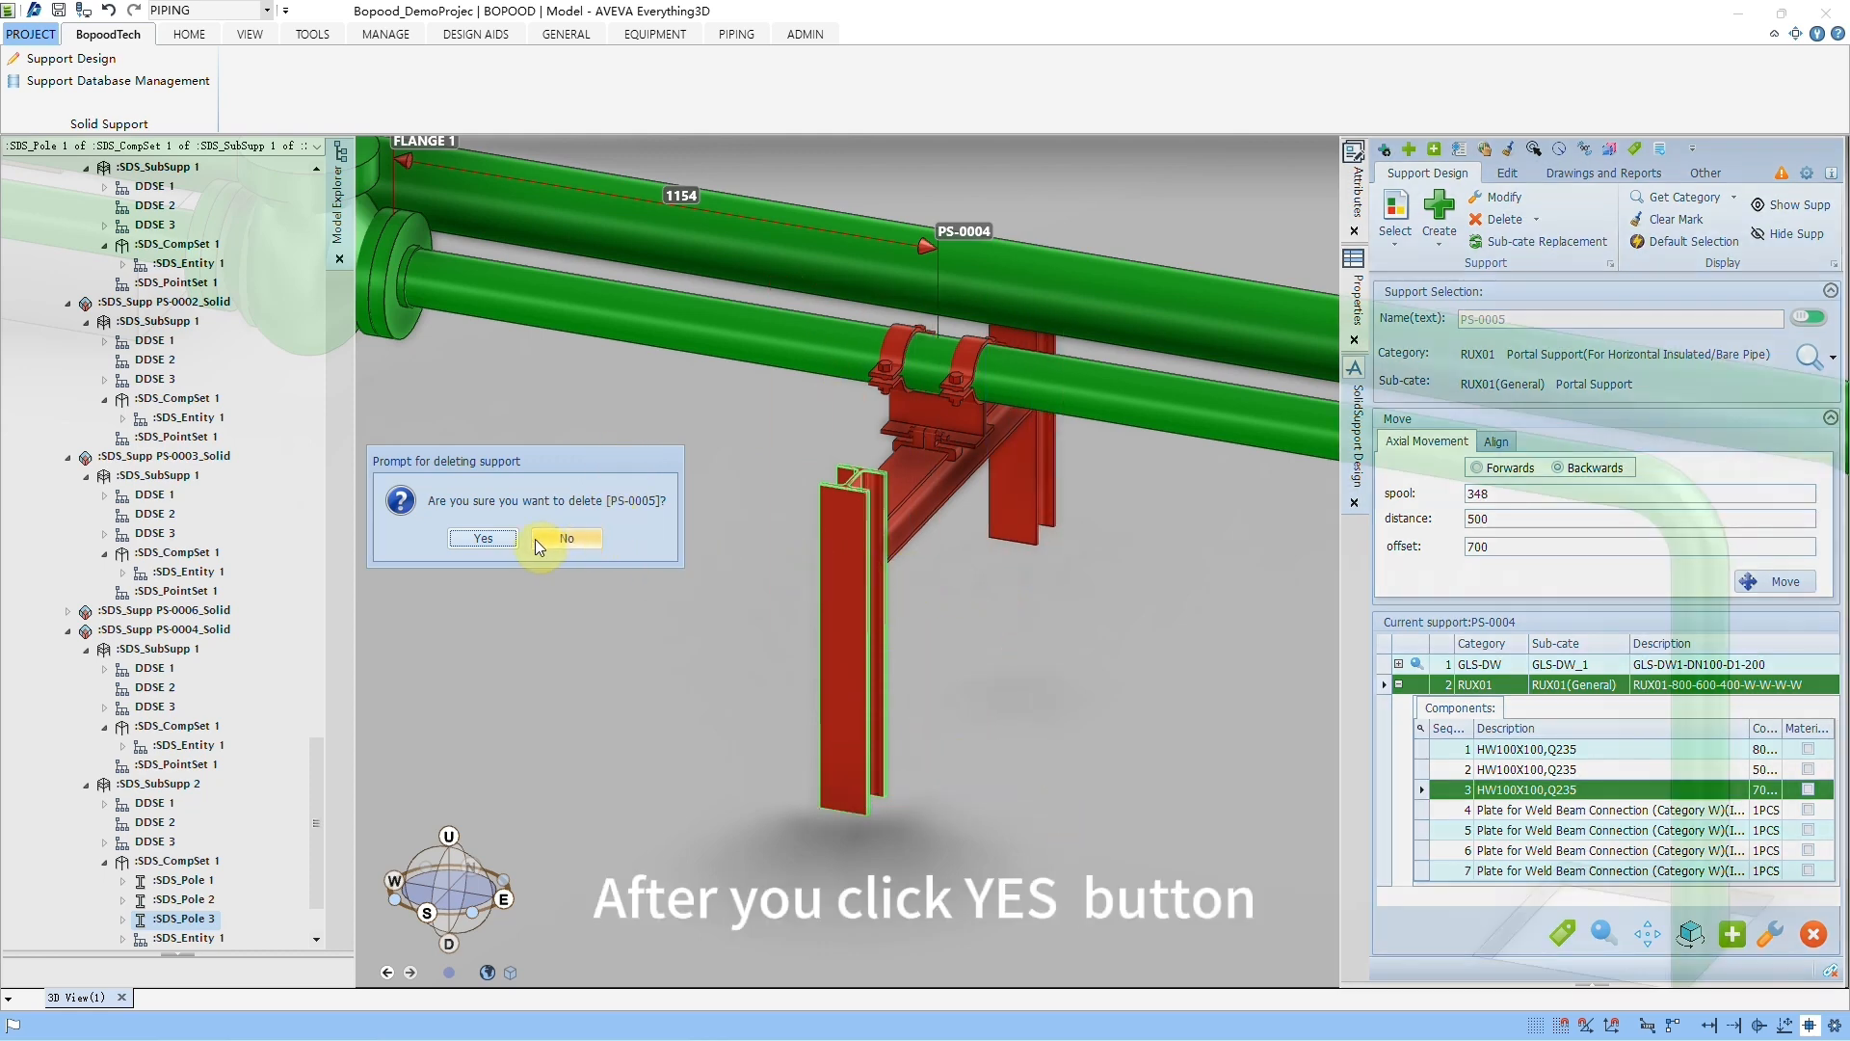
click(483, 538)
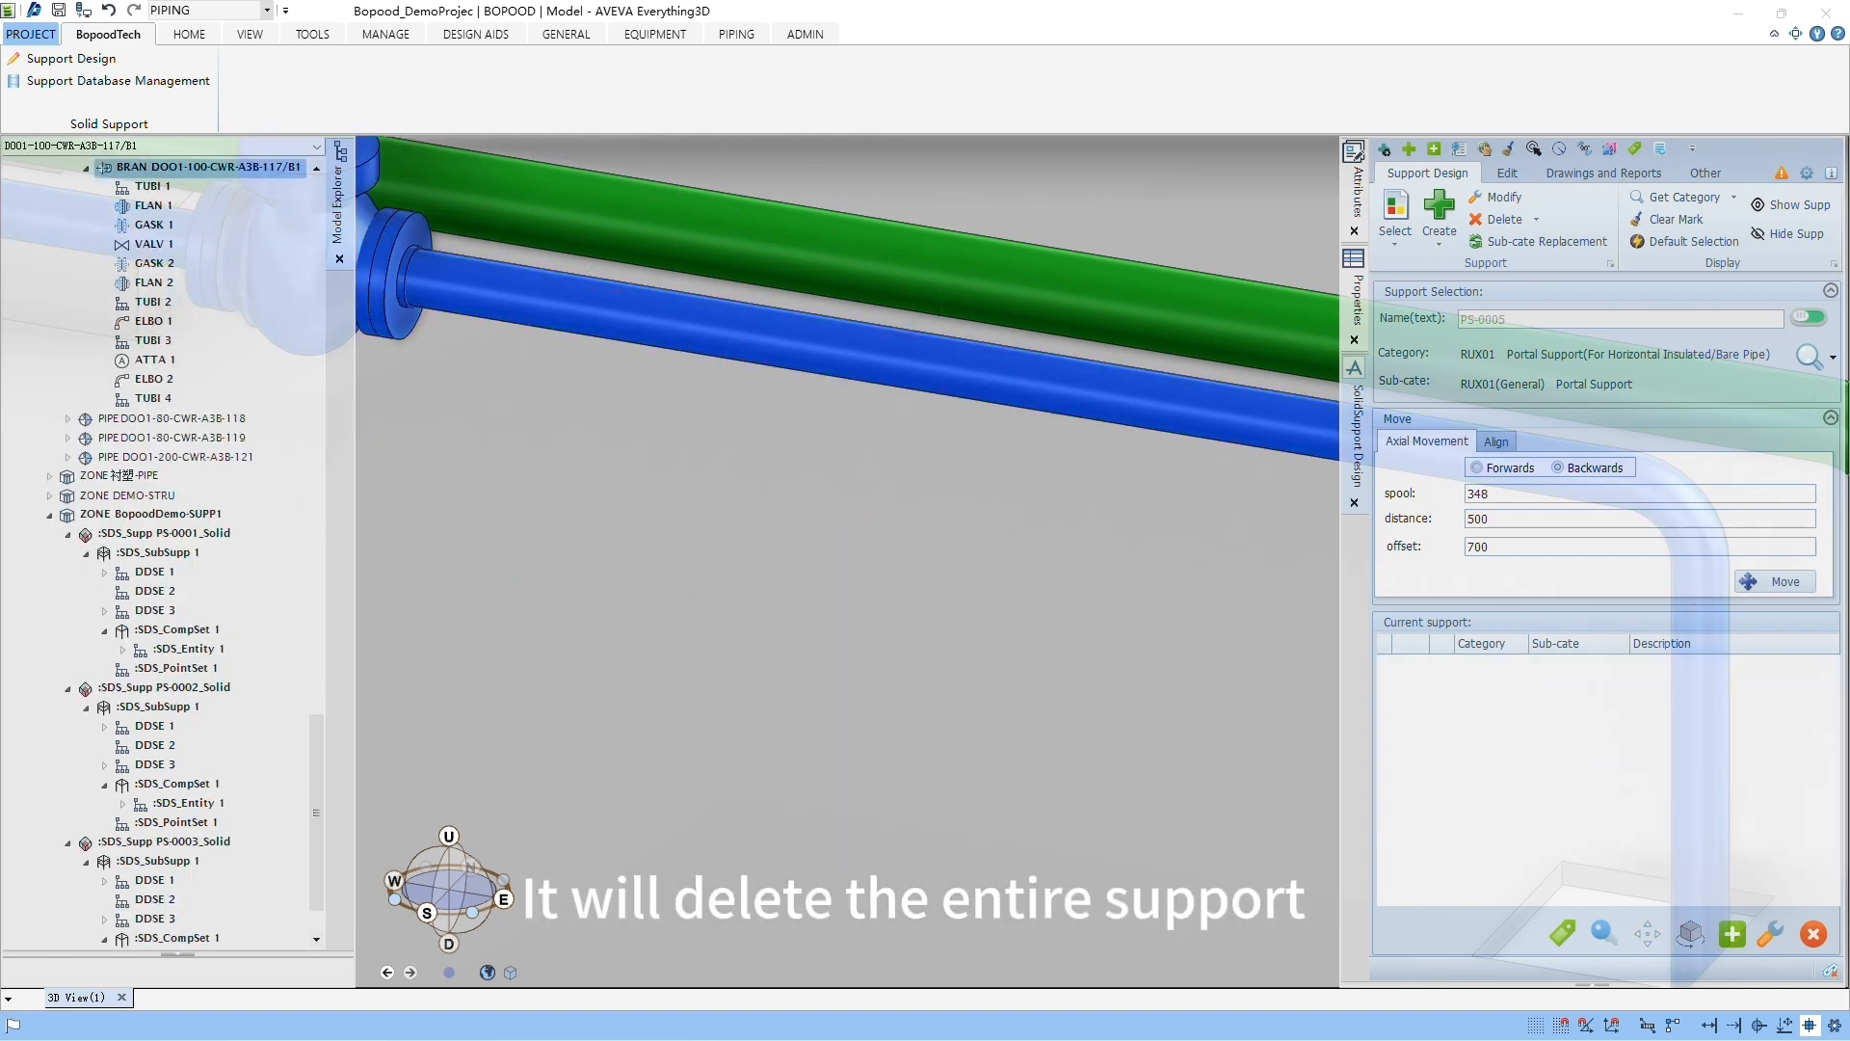
click(112, 11)
click(975, 438)
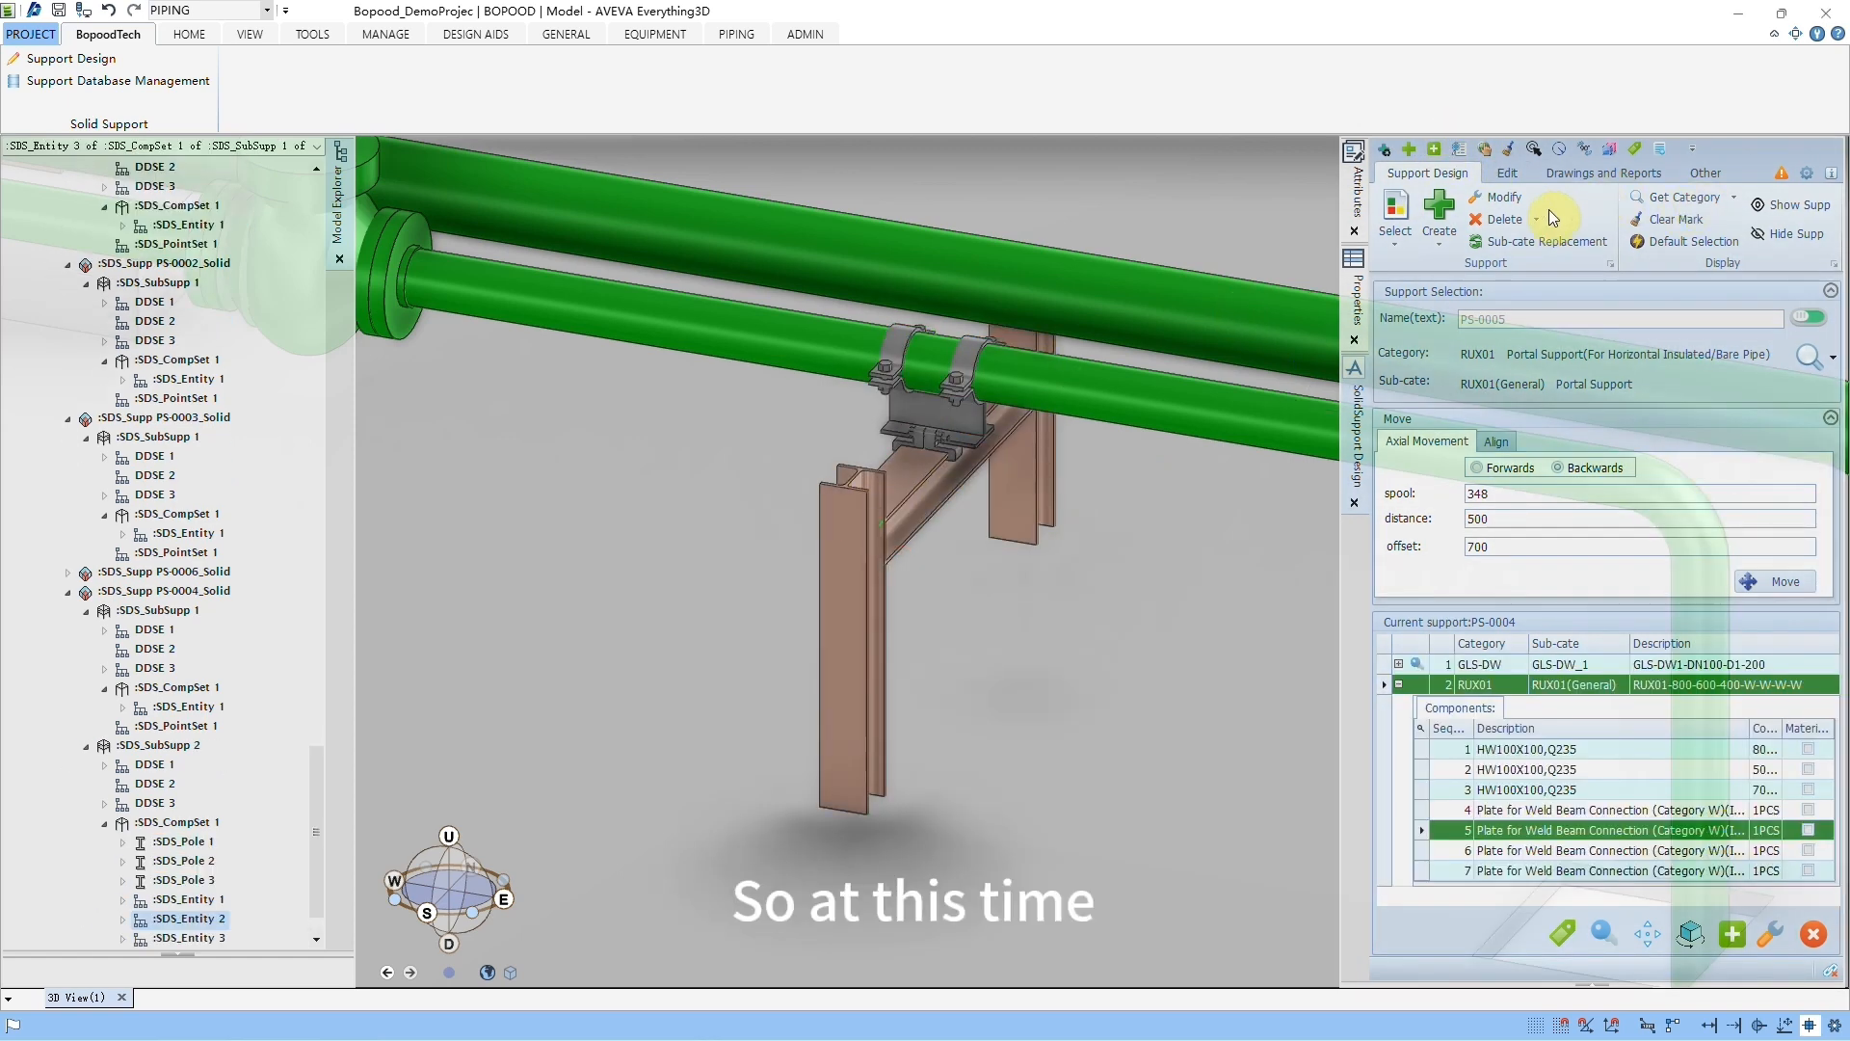
Step: Delete only the RUX01(General) sub-support of PS-0004, accept the deletion, and undo it
click(1537, 219)
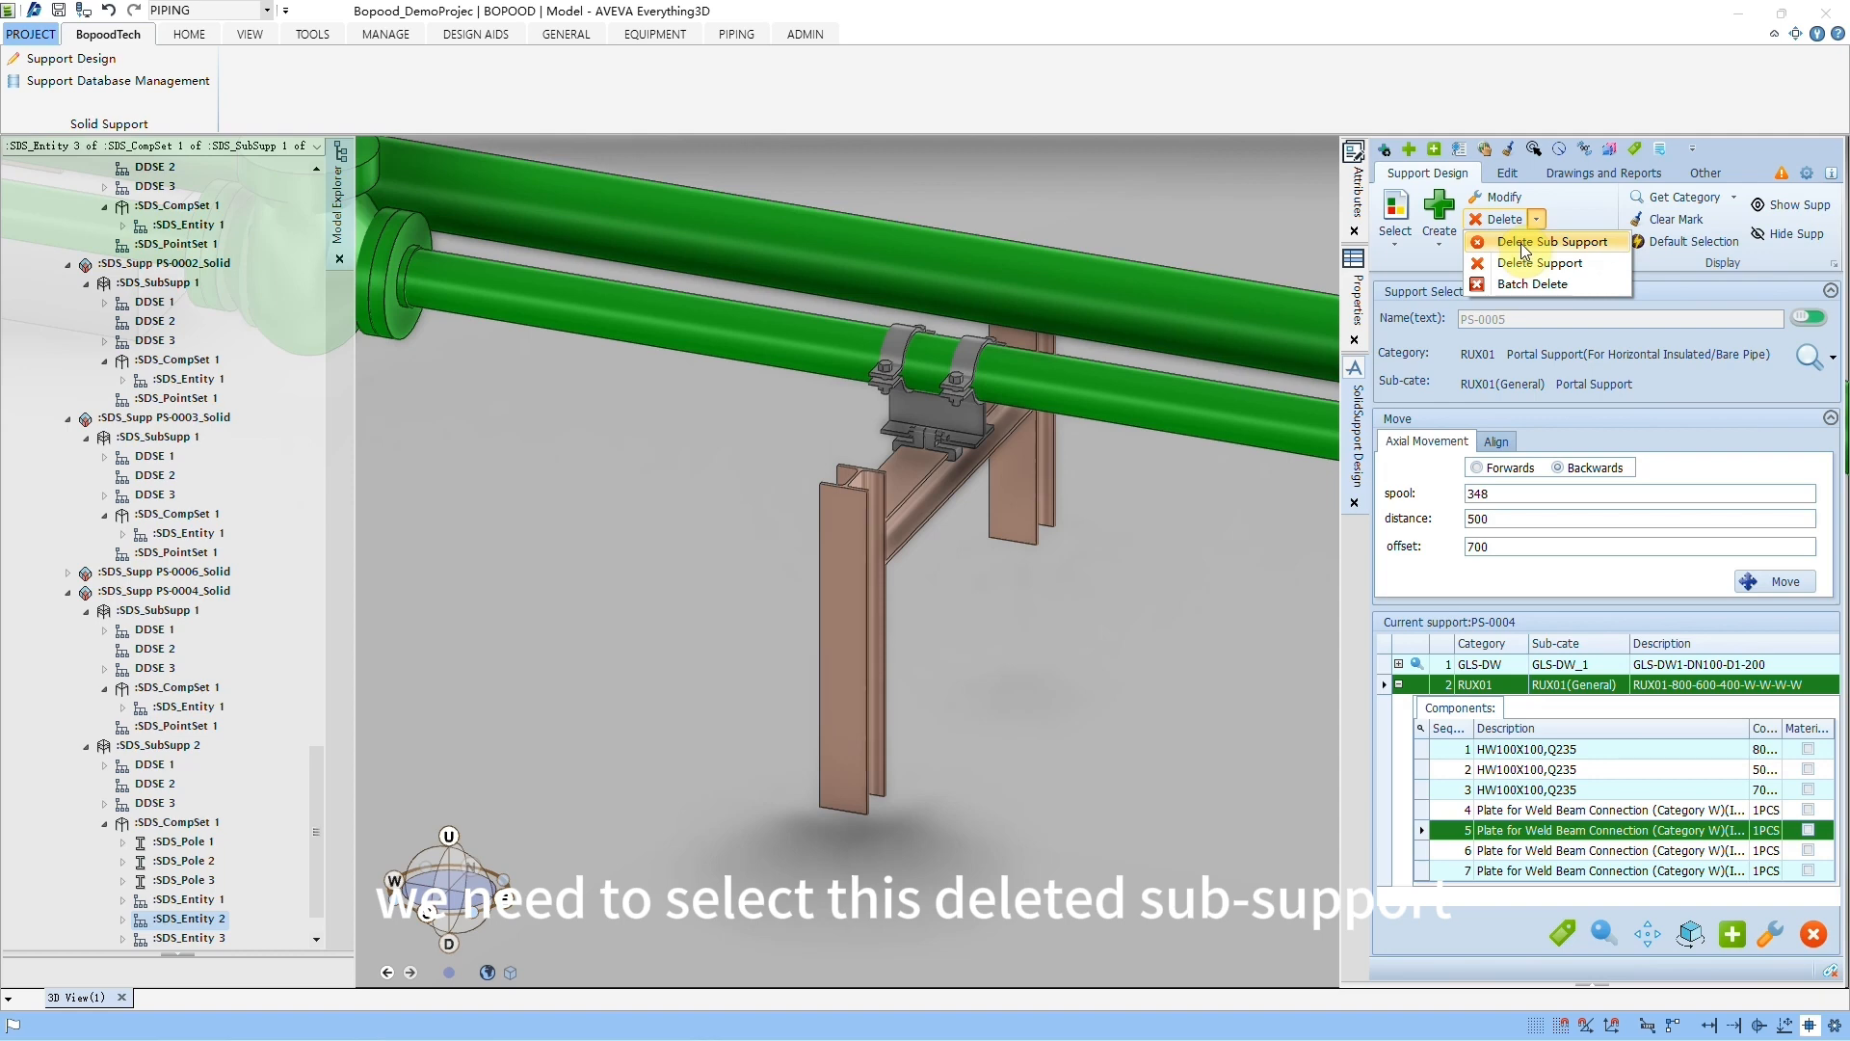
click(1524, 243)
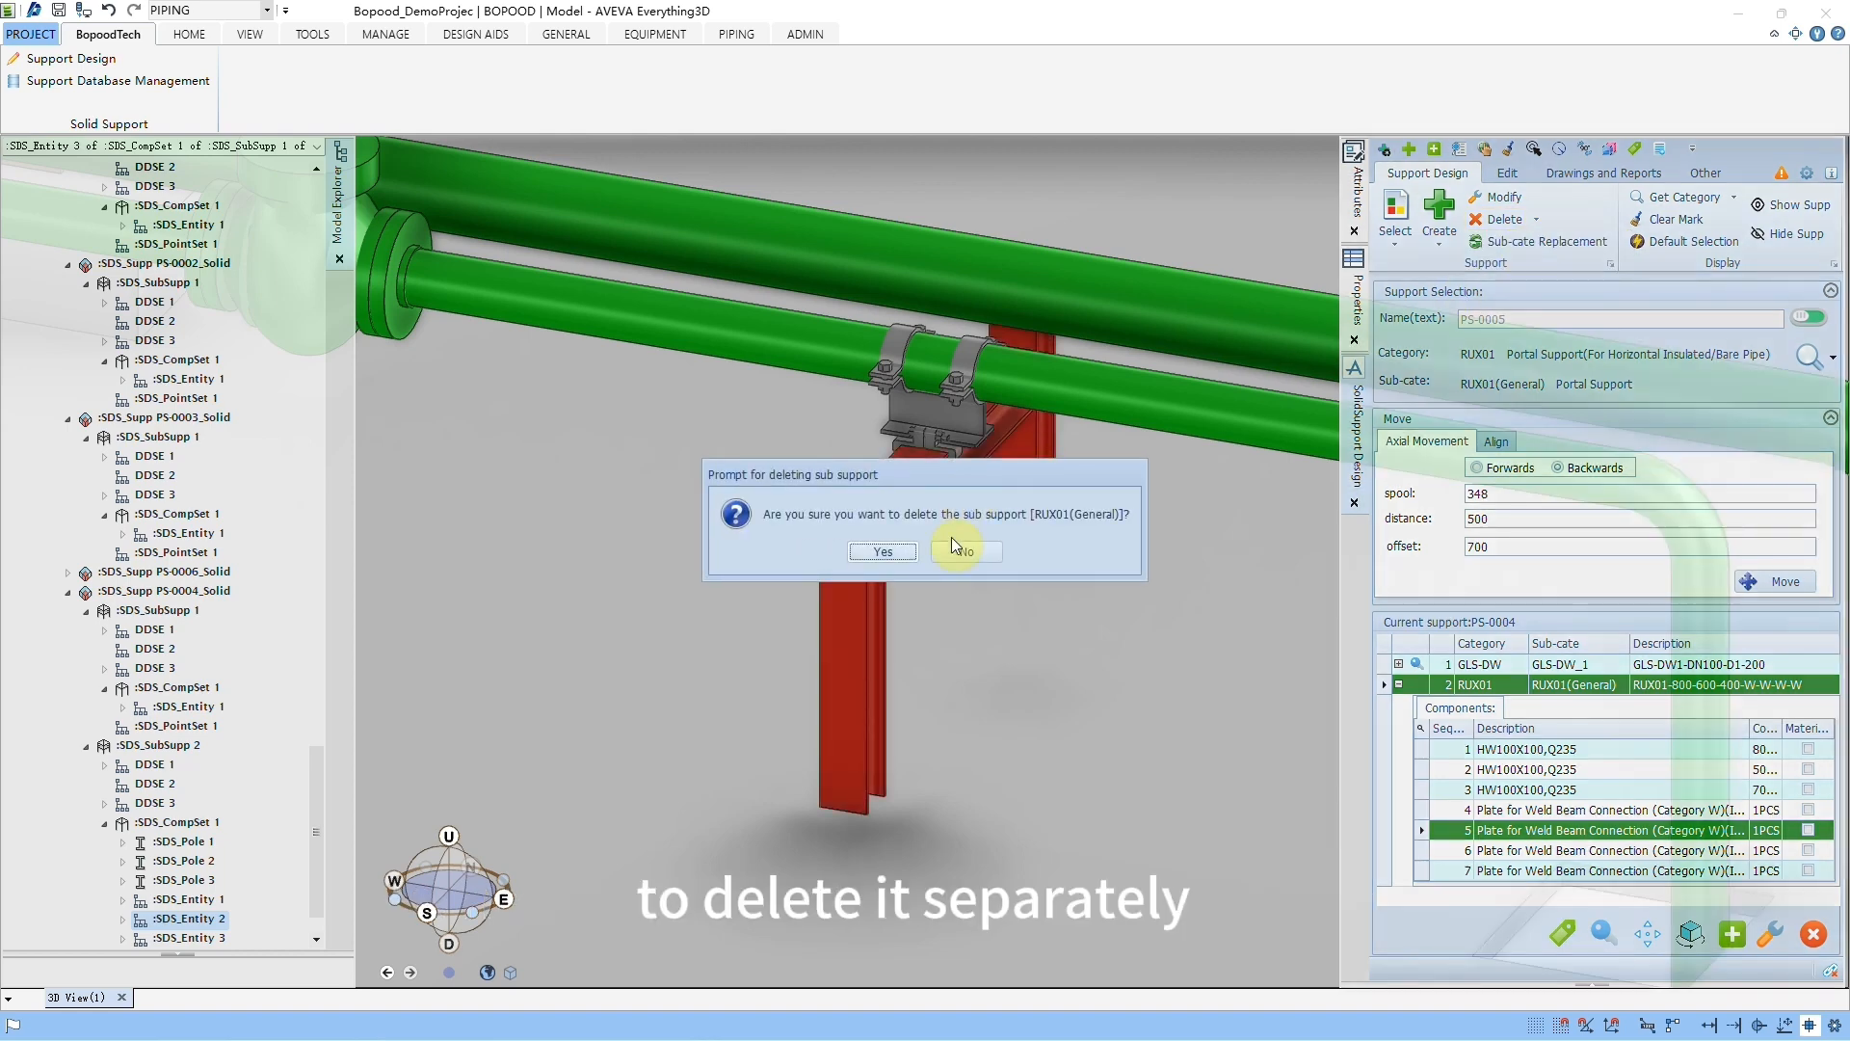
drag(923, 475, 592, 472)
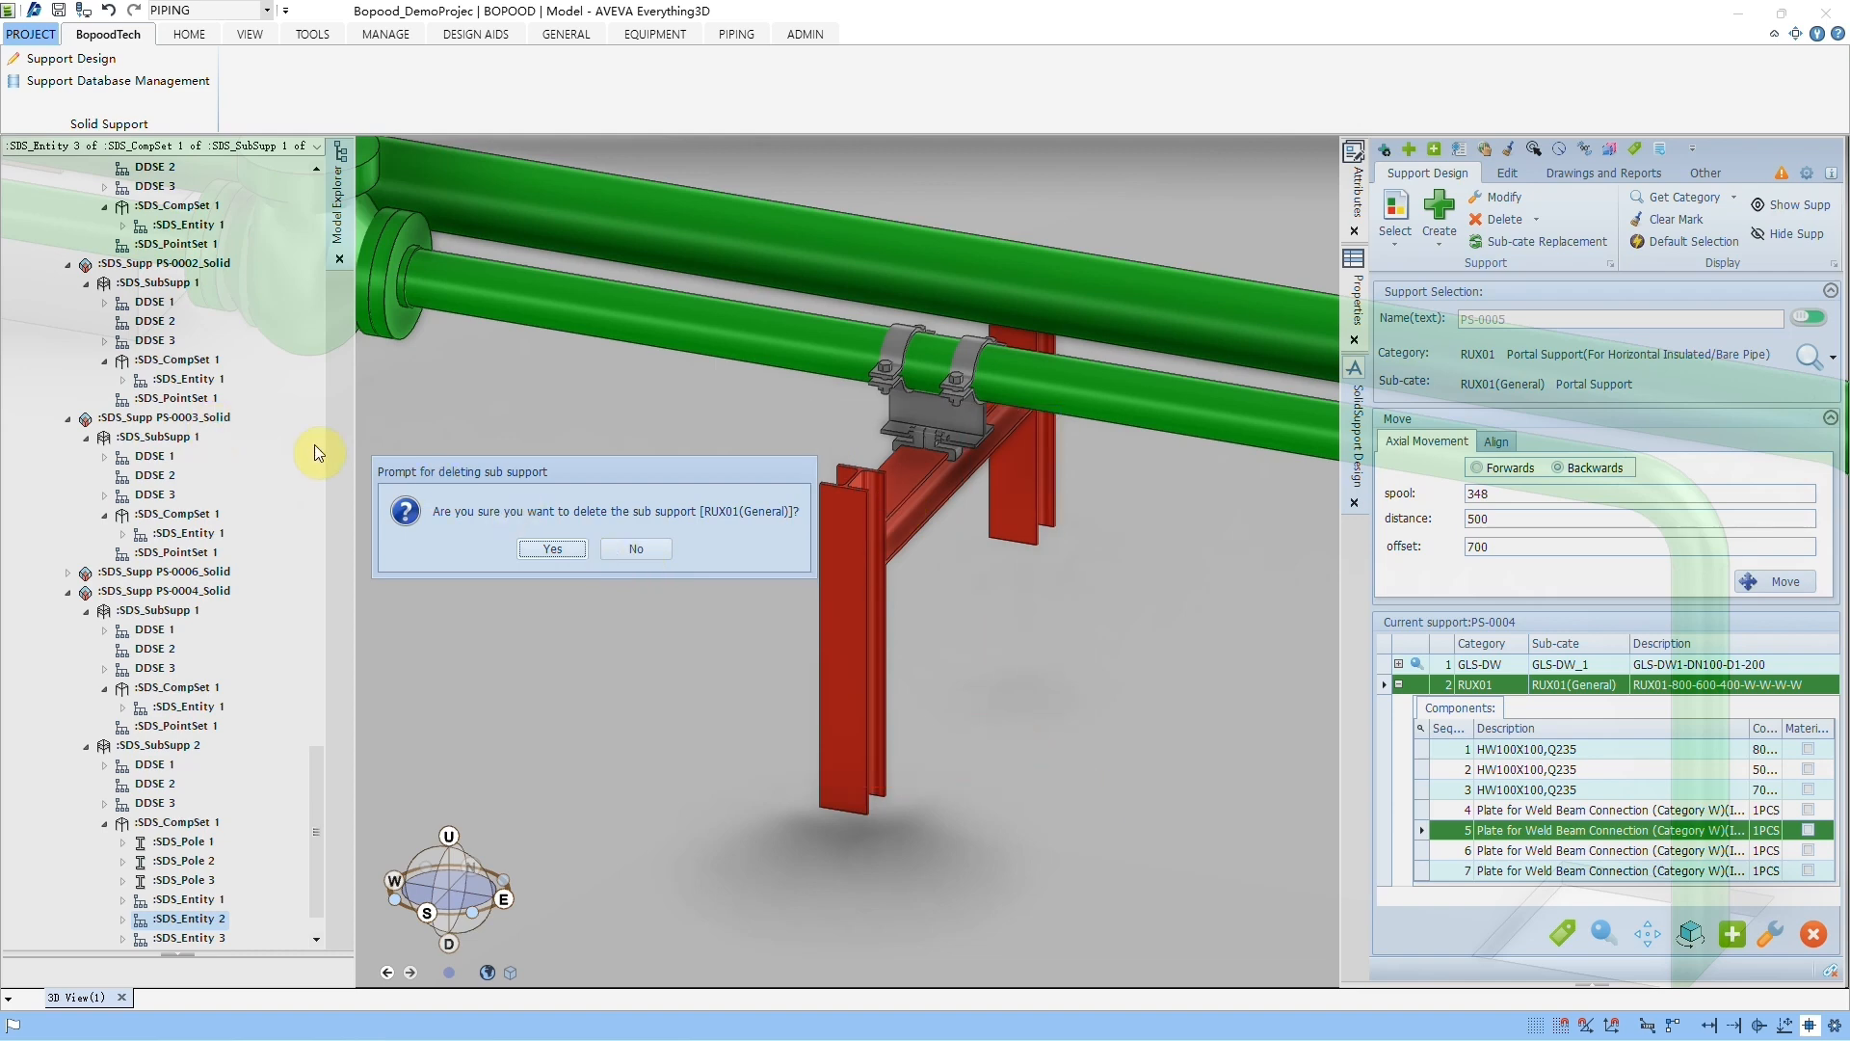
click(552, 548)
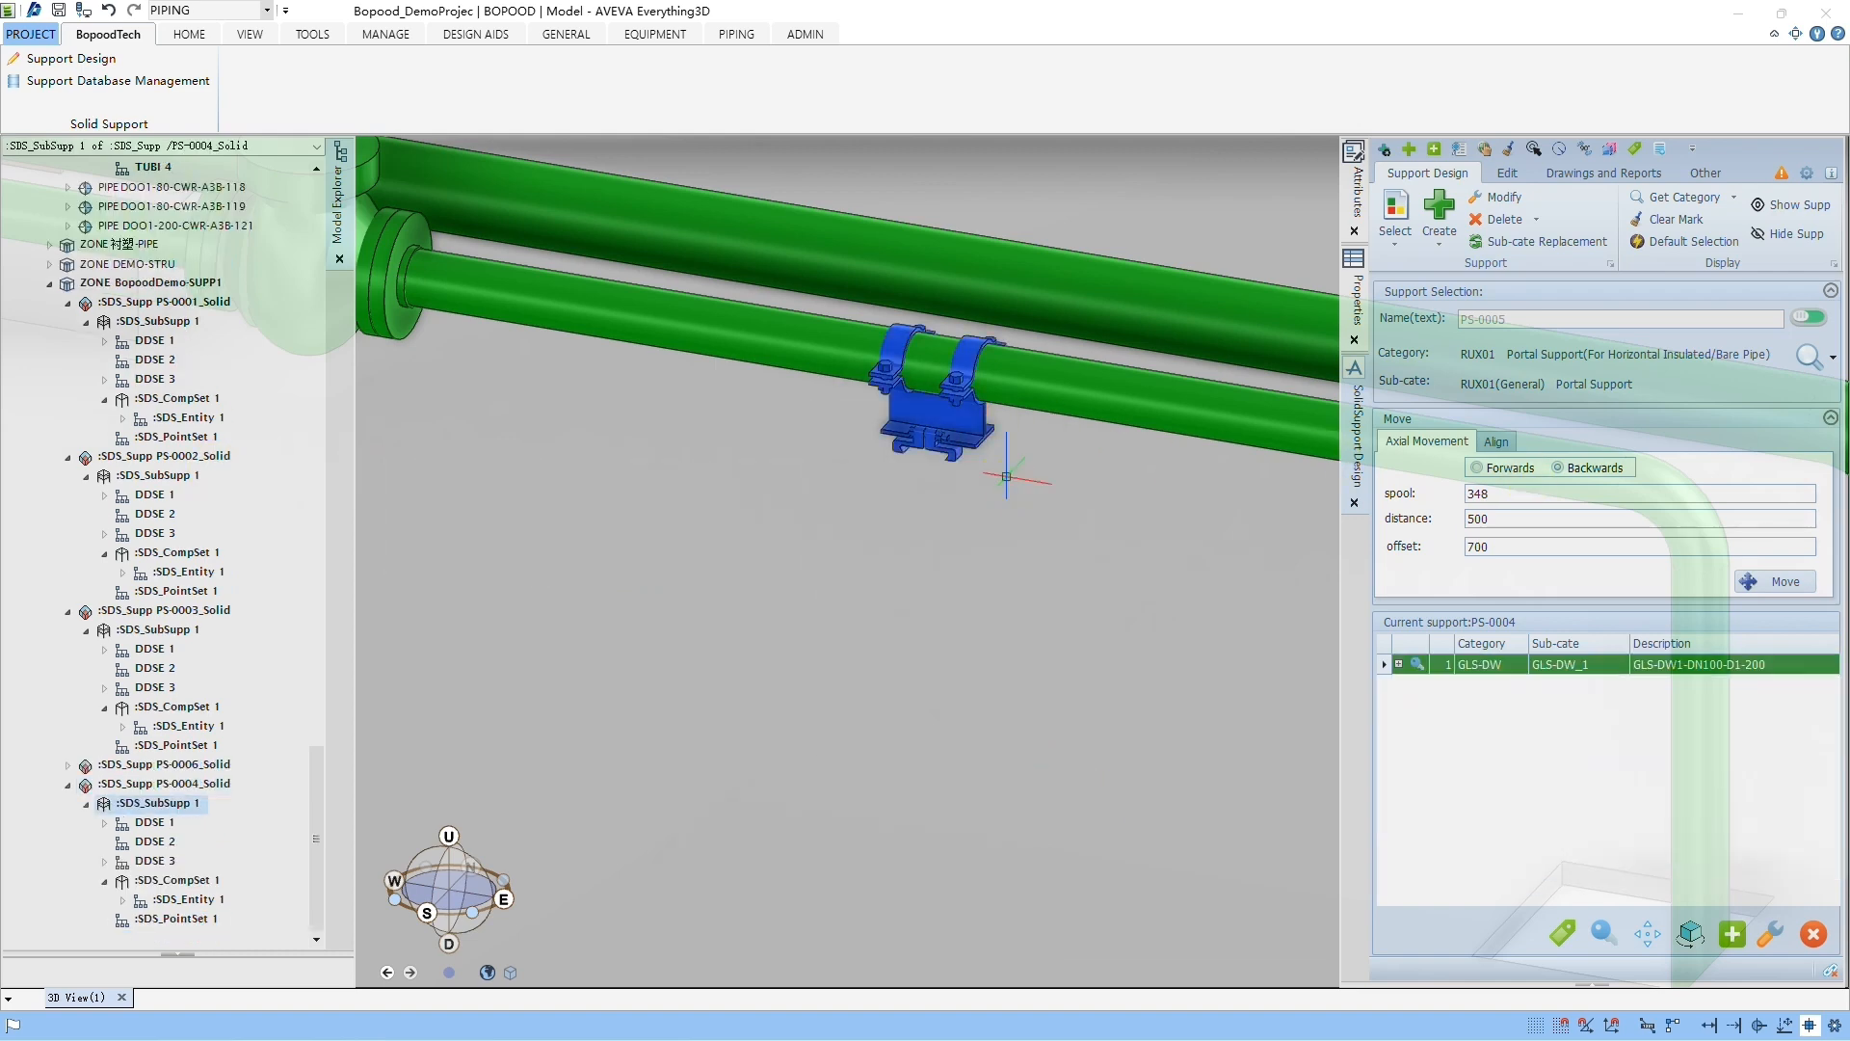
click(108, 11)
Step: Select a post of the RUX01 portal sub-support and open the support's parameters for modification
middle_drag(1010, 533, 956, 525)
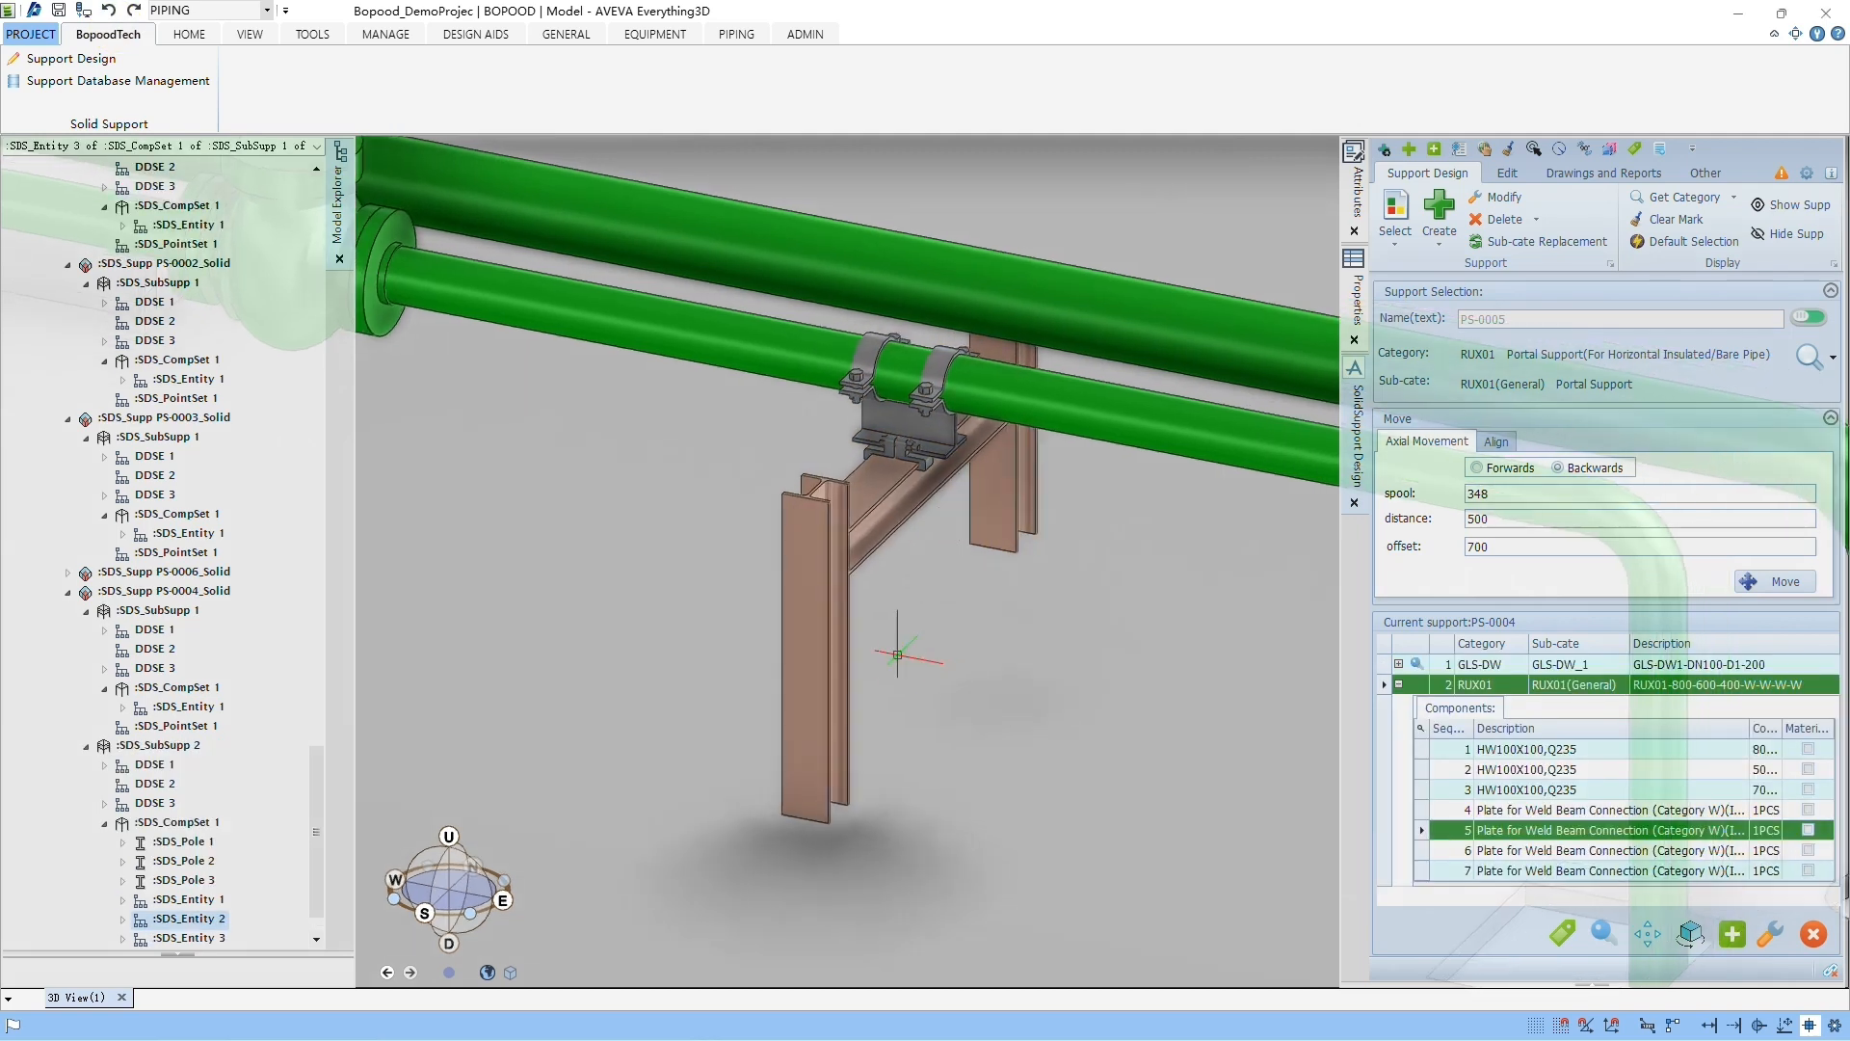
scroll(884, 657, up, 3)
click(804, 639)
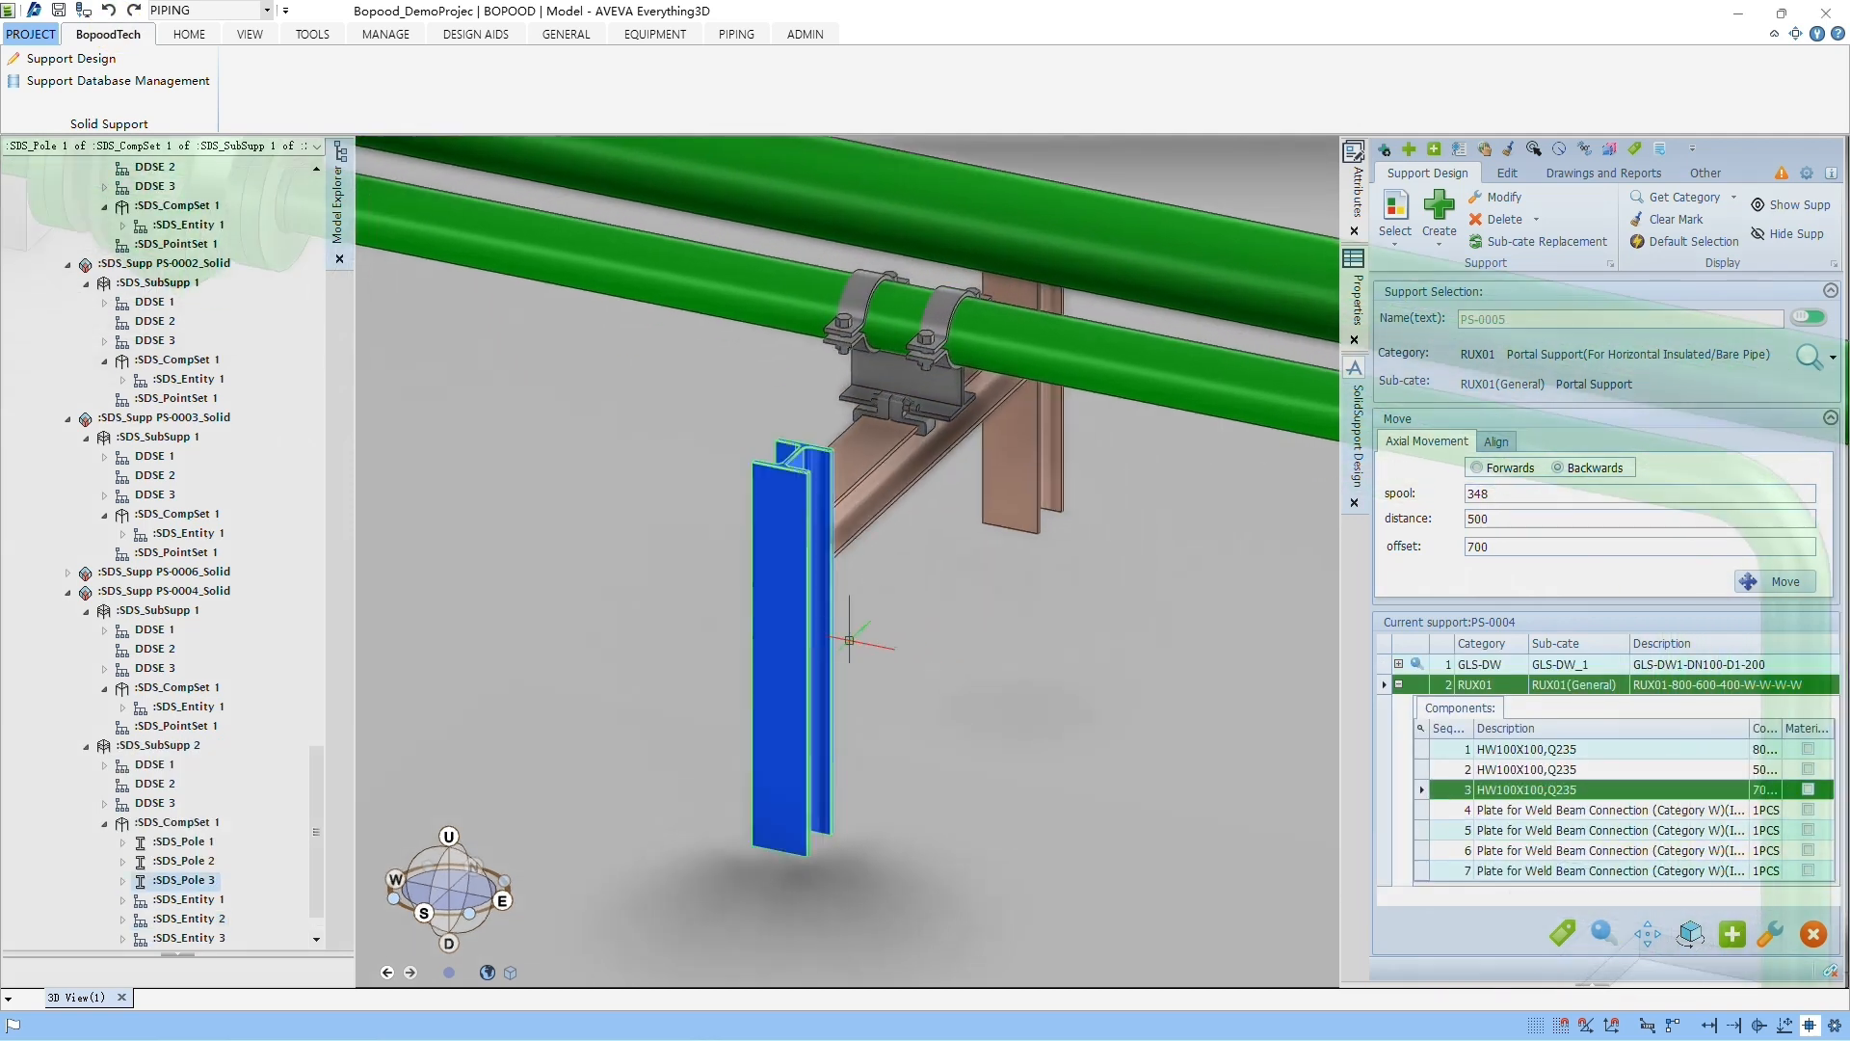
scroll(844, 640, down, 1)
scroll(987, 552, down, 1)
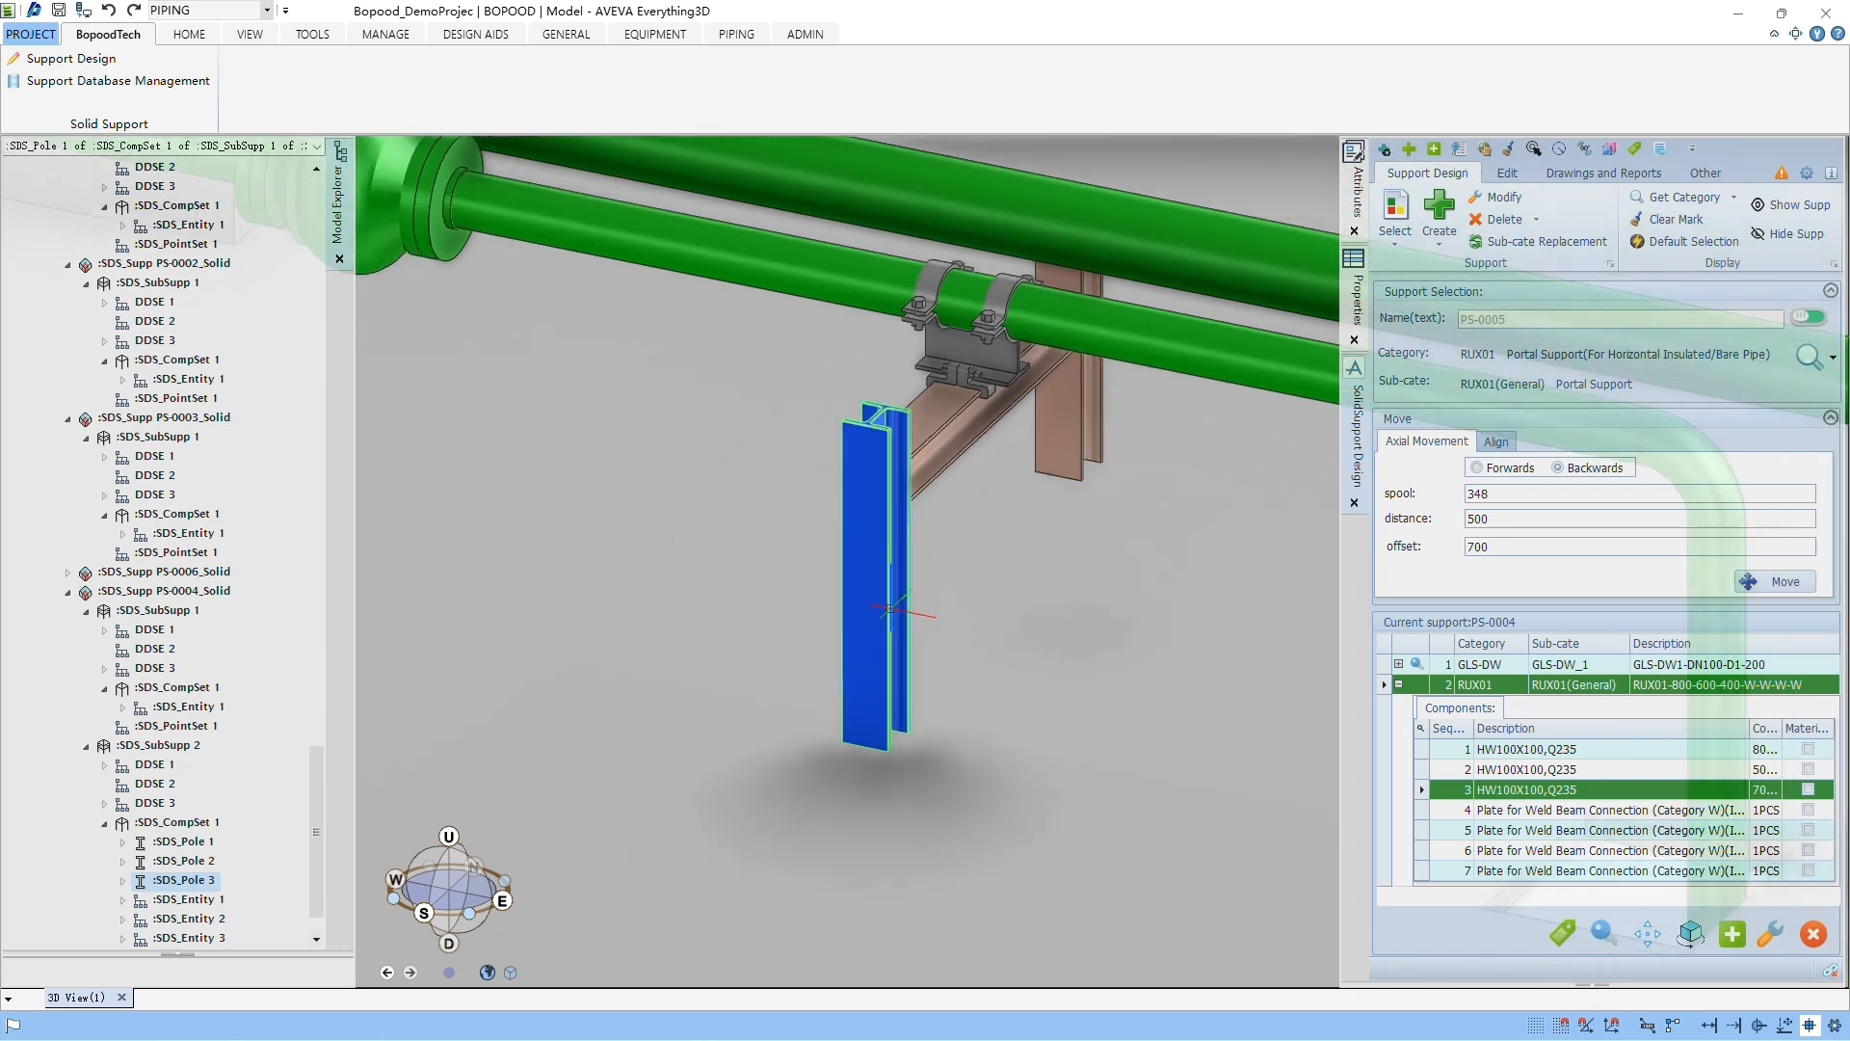
scroll(929, 656, down, 1)
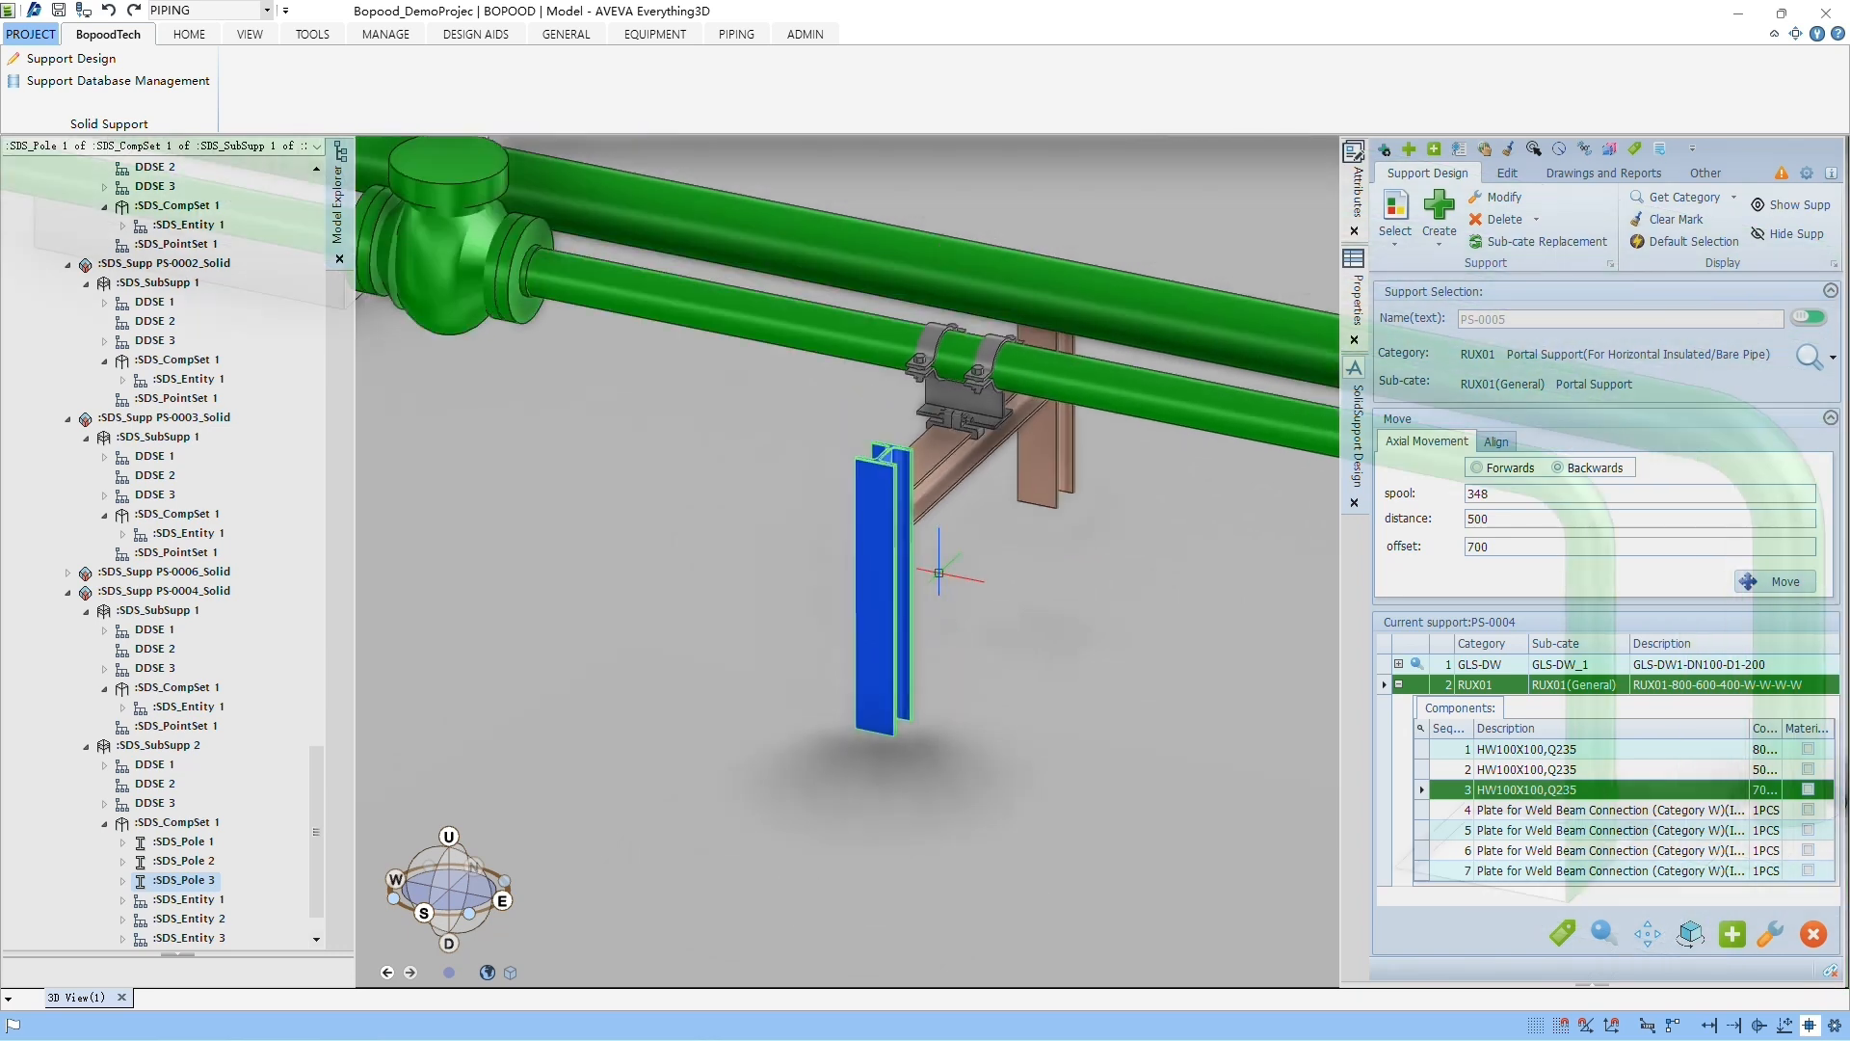
middle_drag(942, 570, 916, 508)
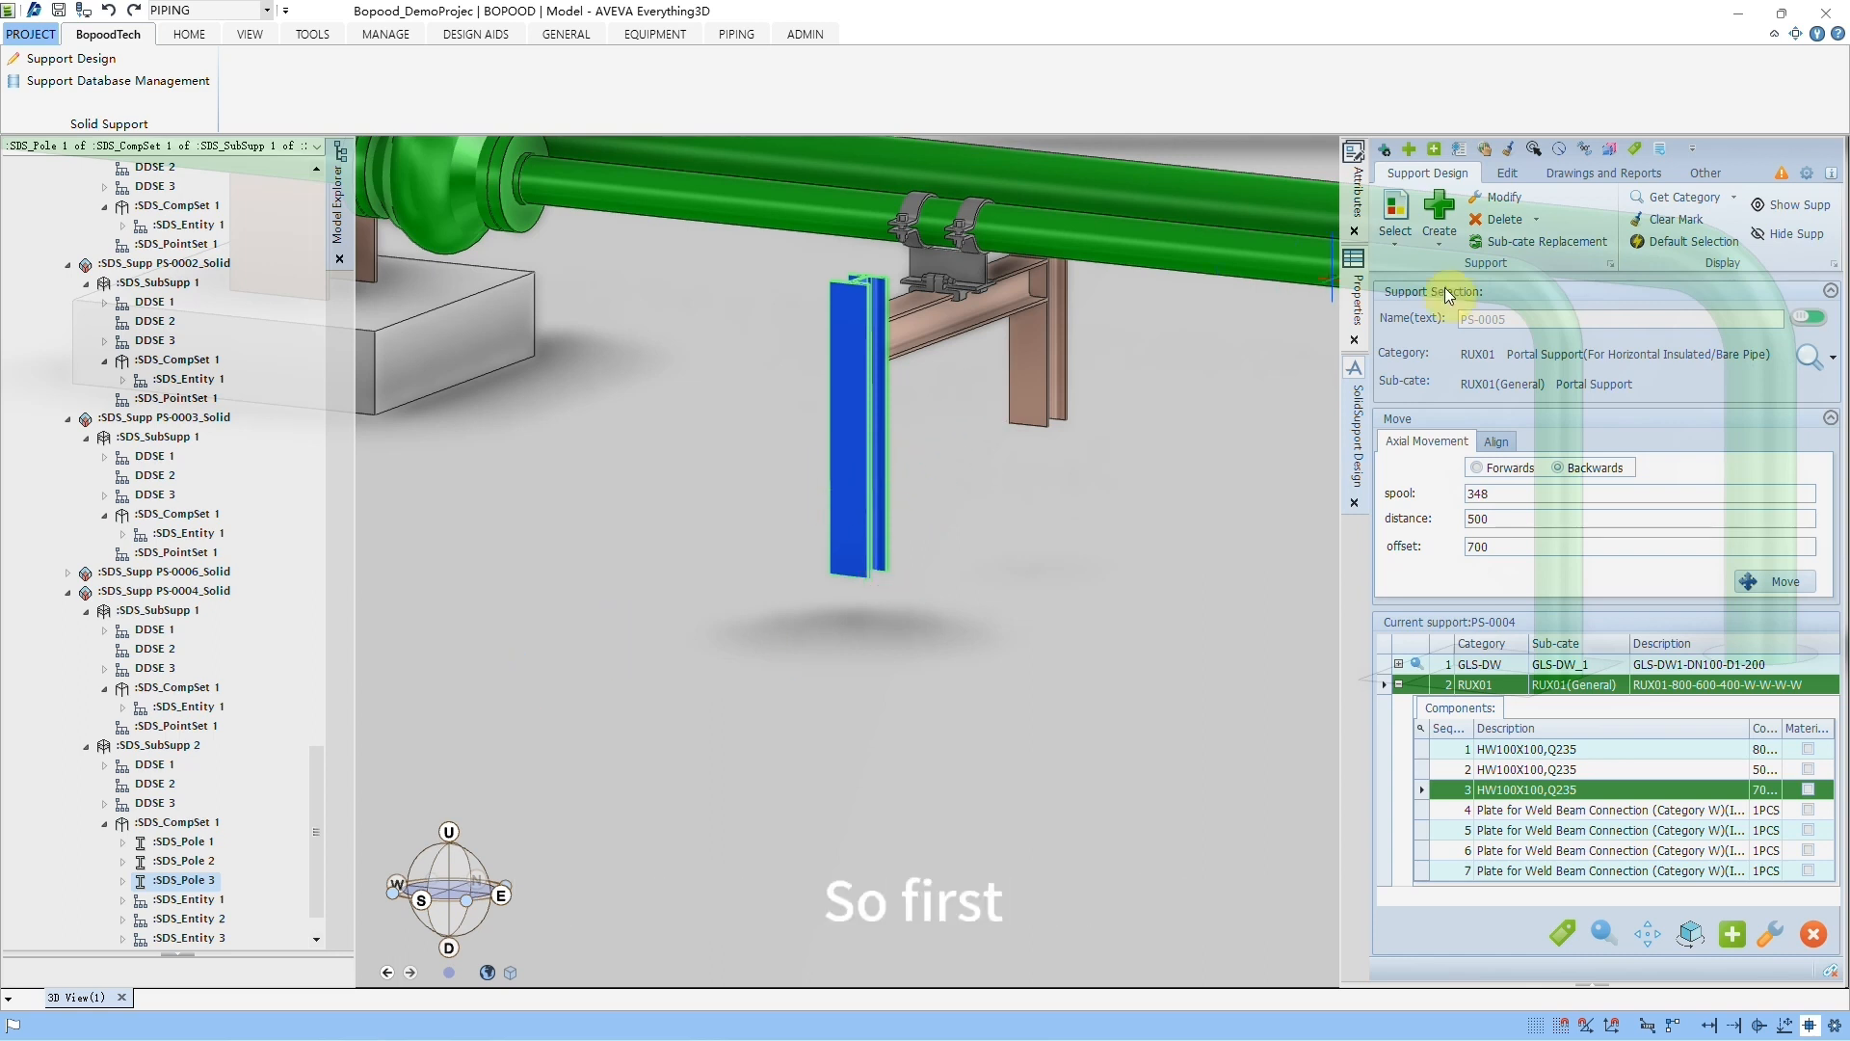
click(1508, 200)
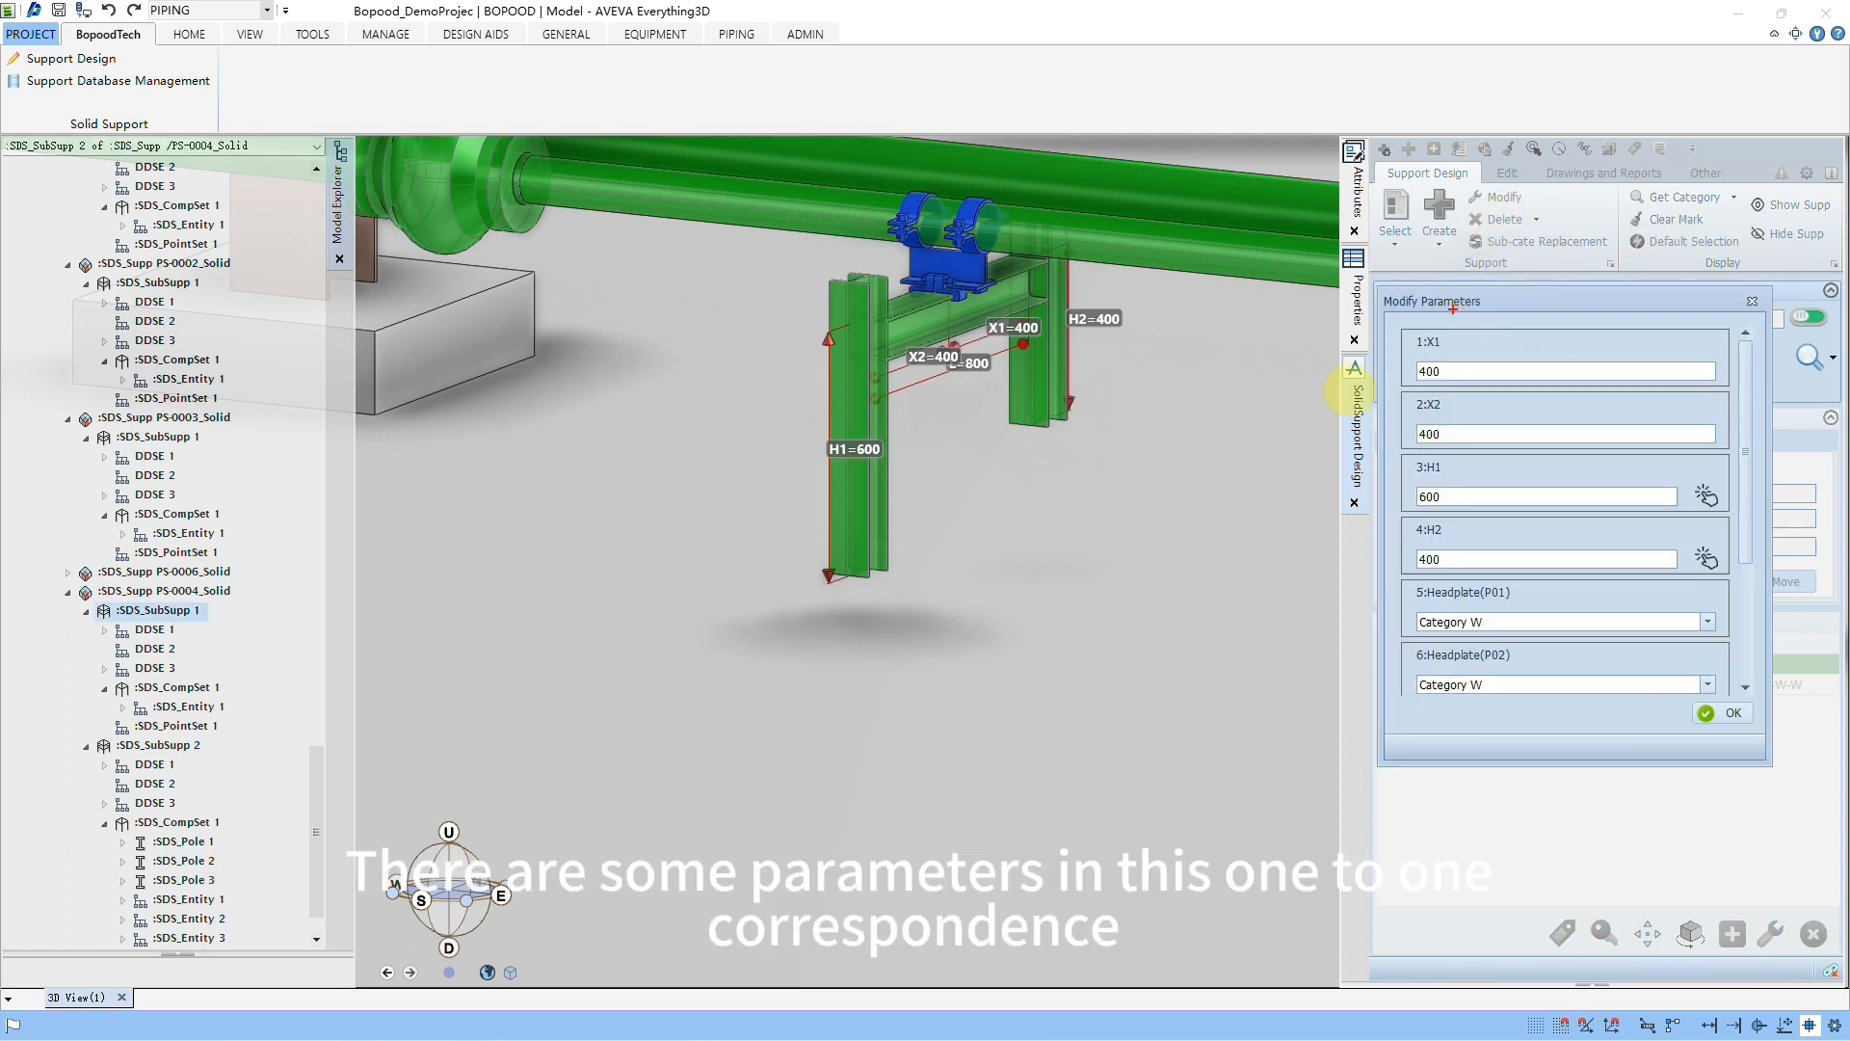
drag(764, 420, 941, 491)
drag(1056, 284, 1184, 375)
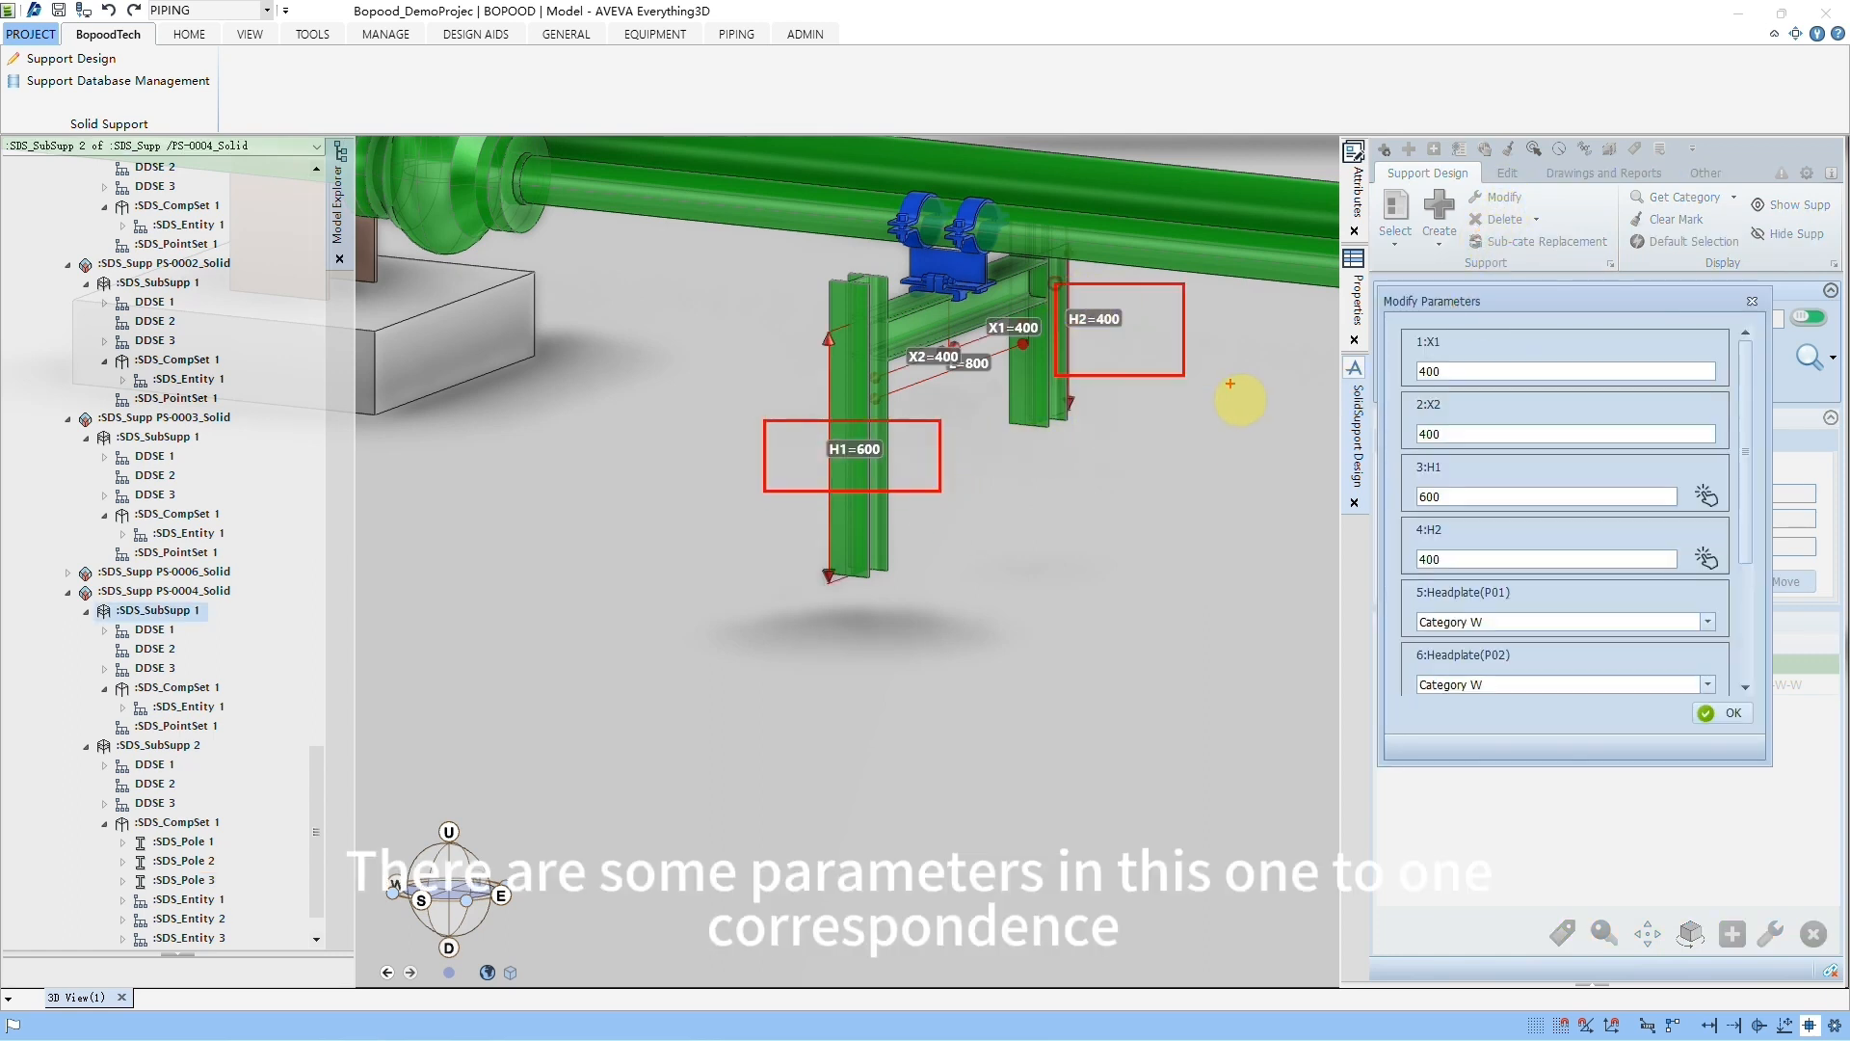
drag(1359, 439, 1475, 530)
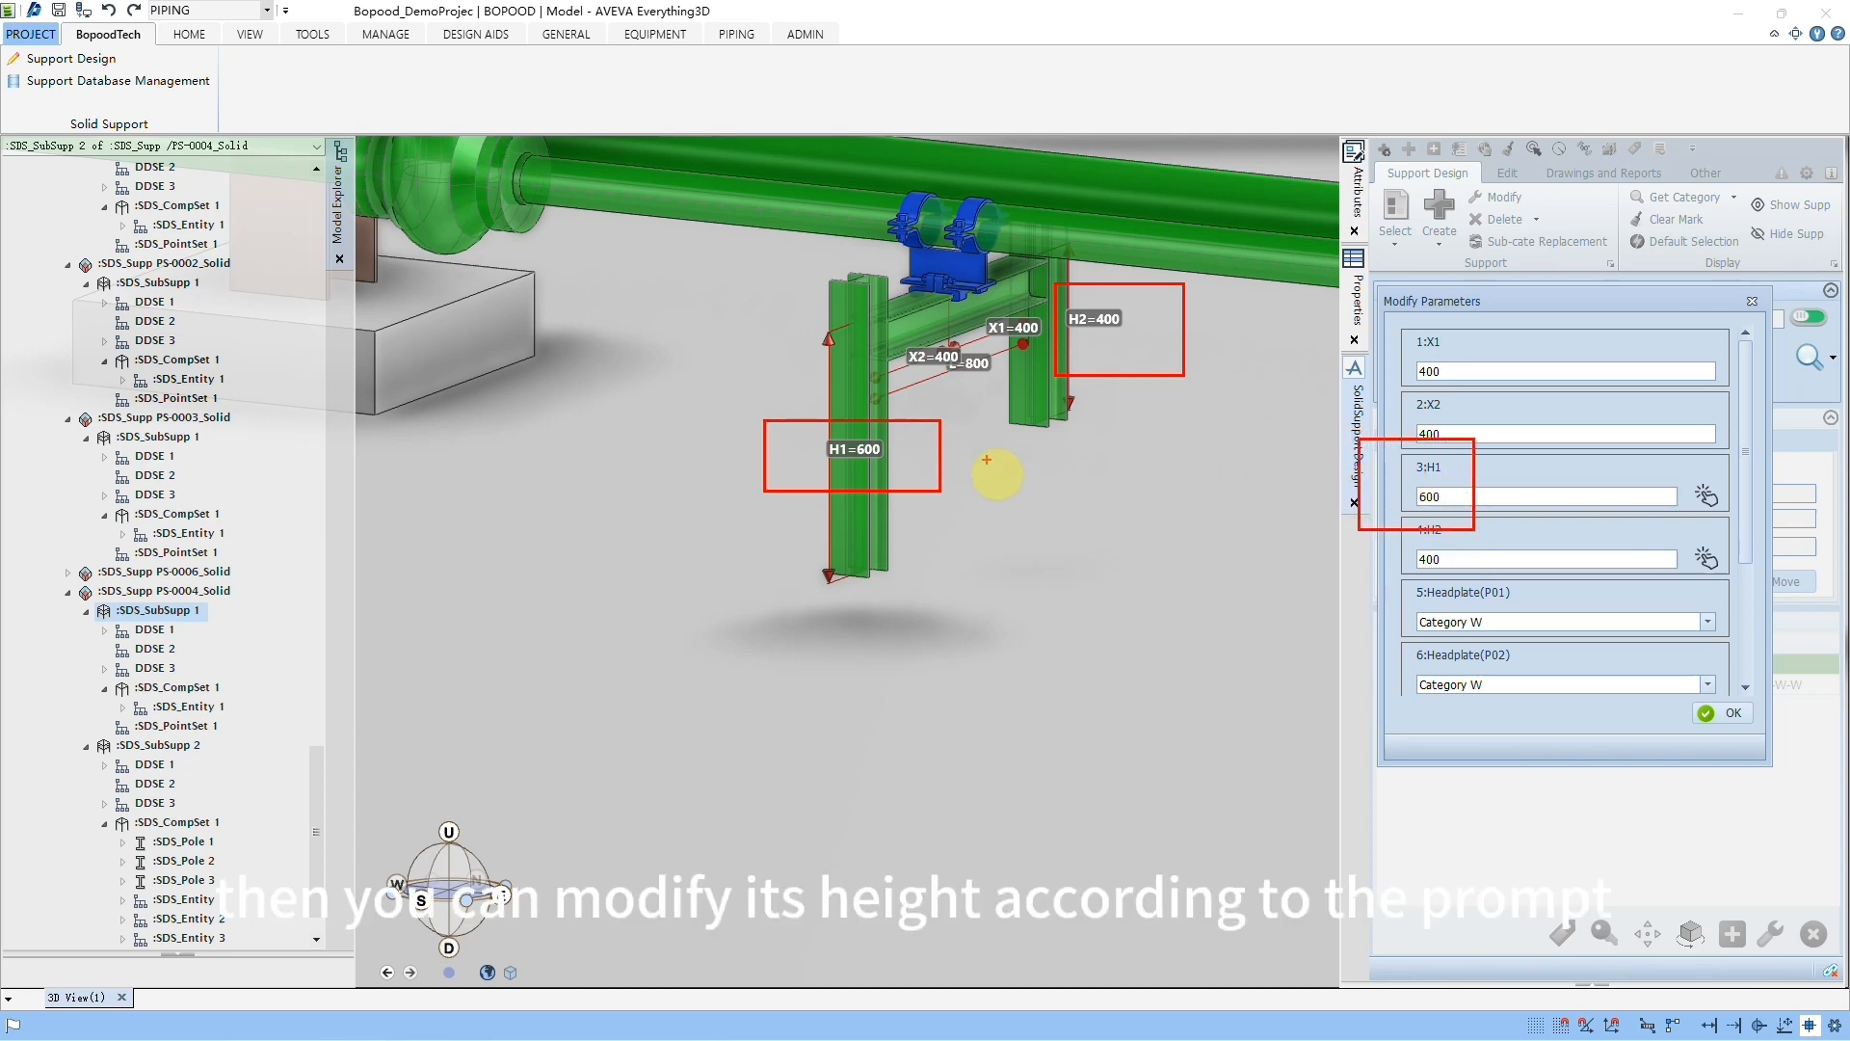
drag(980, 458, 1370, 503)
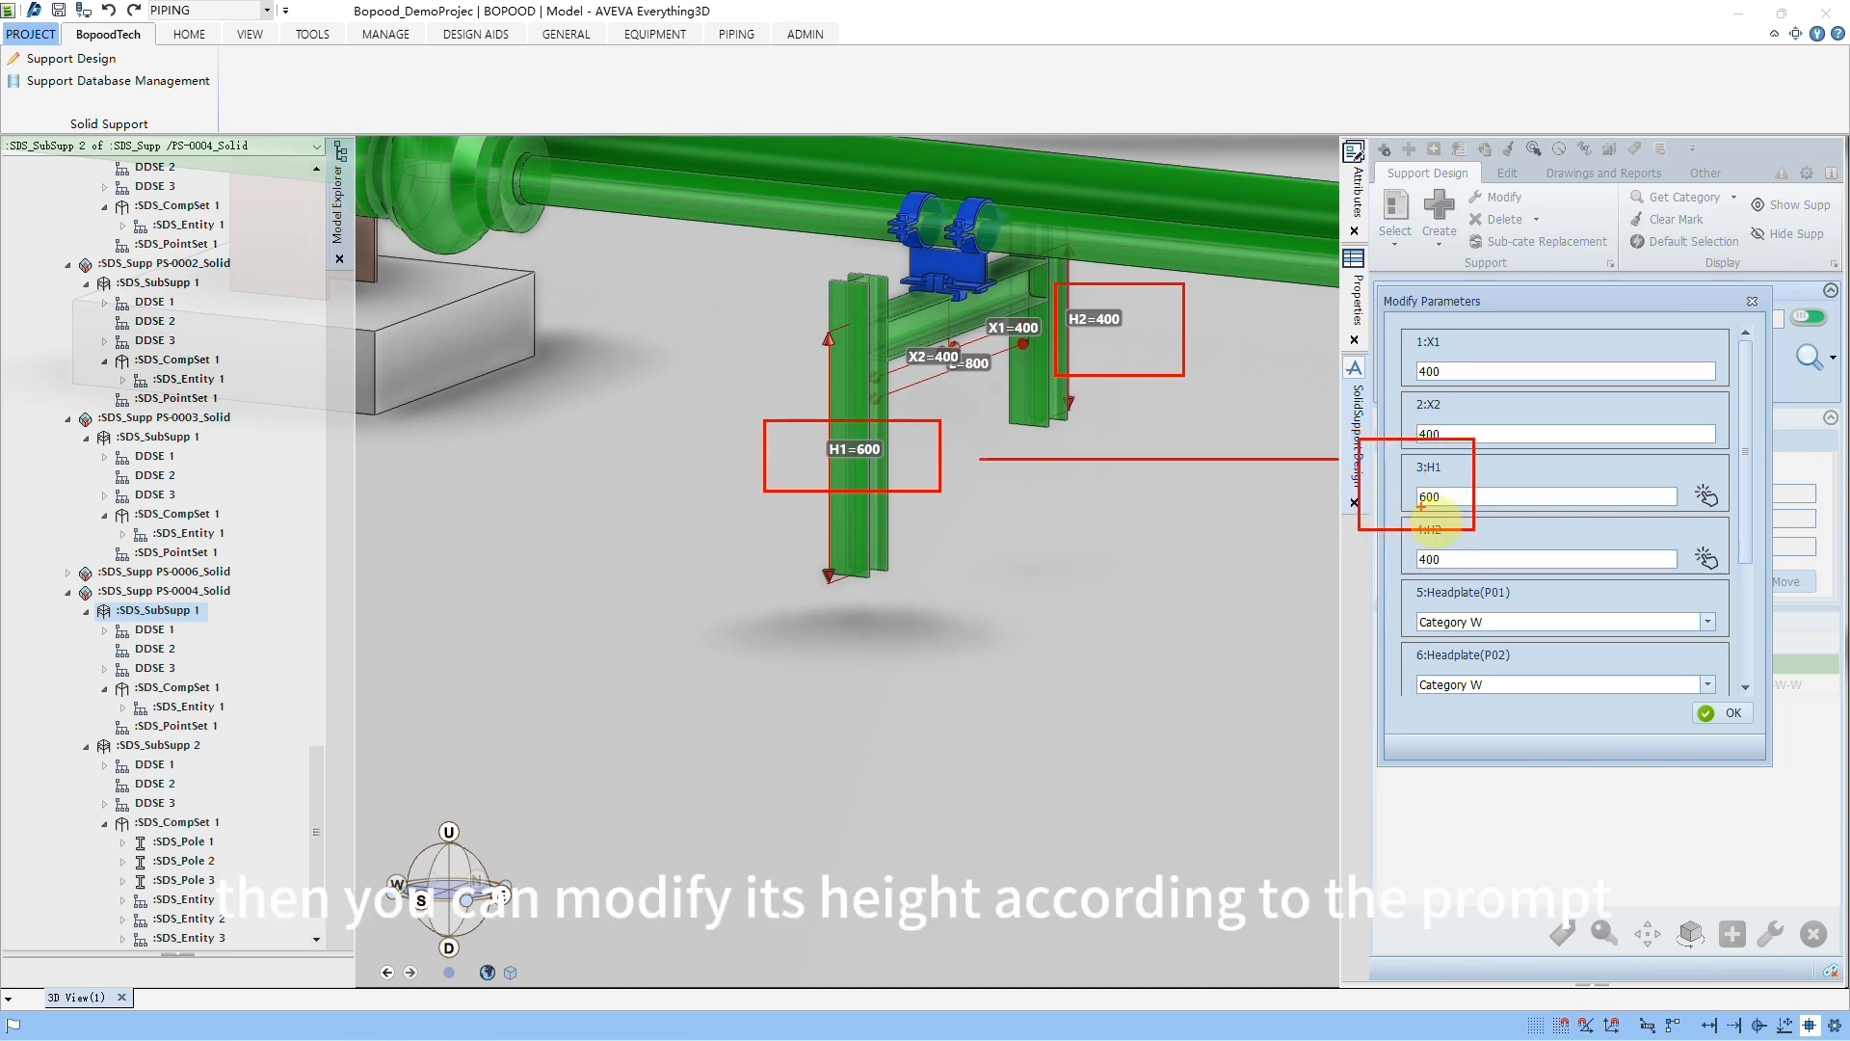
key(Escape)
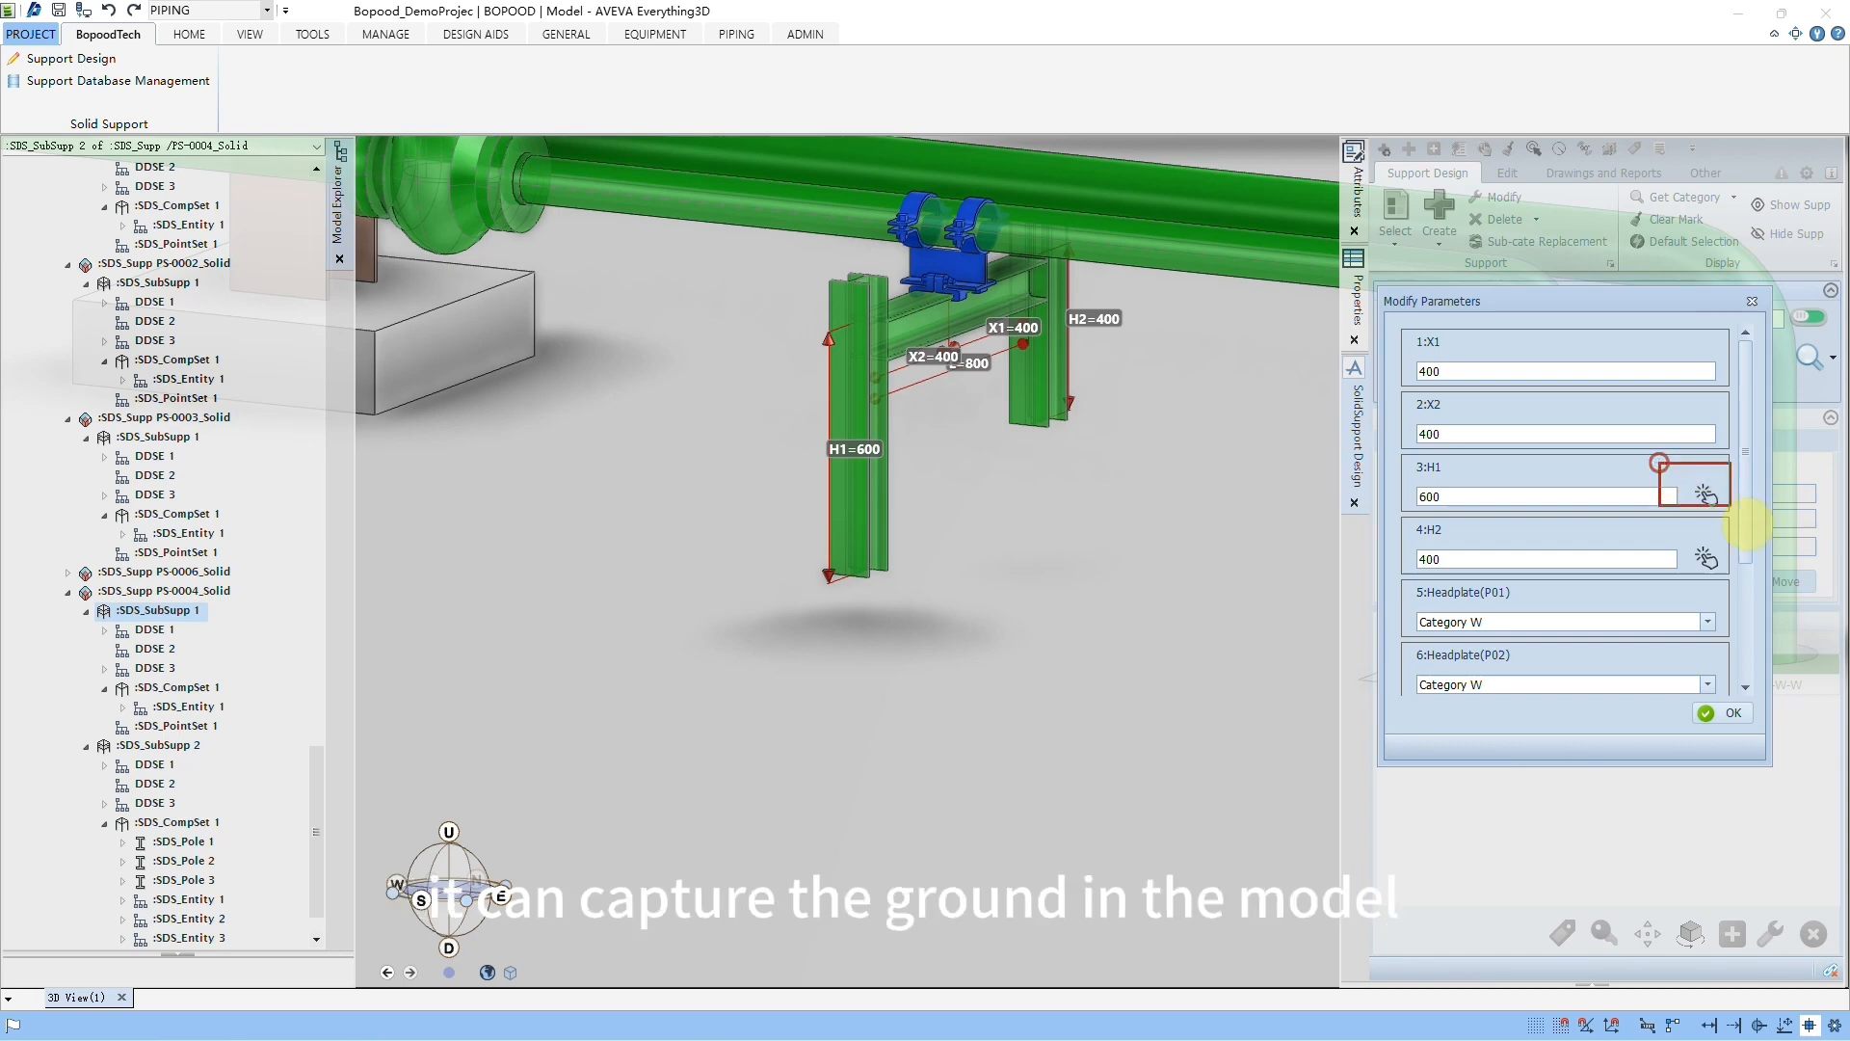
Step: Set the portal support's post heights H1 and H2 to 753.15 by picking the ground face for each
click(1708, 498)
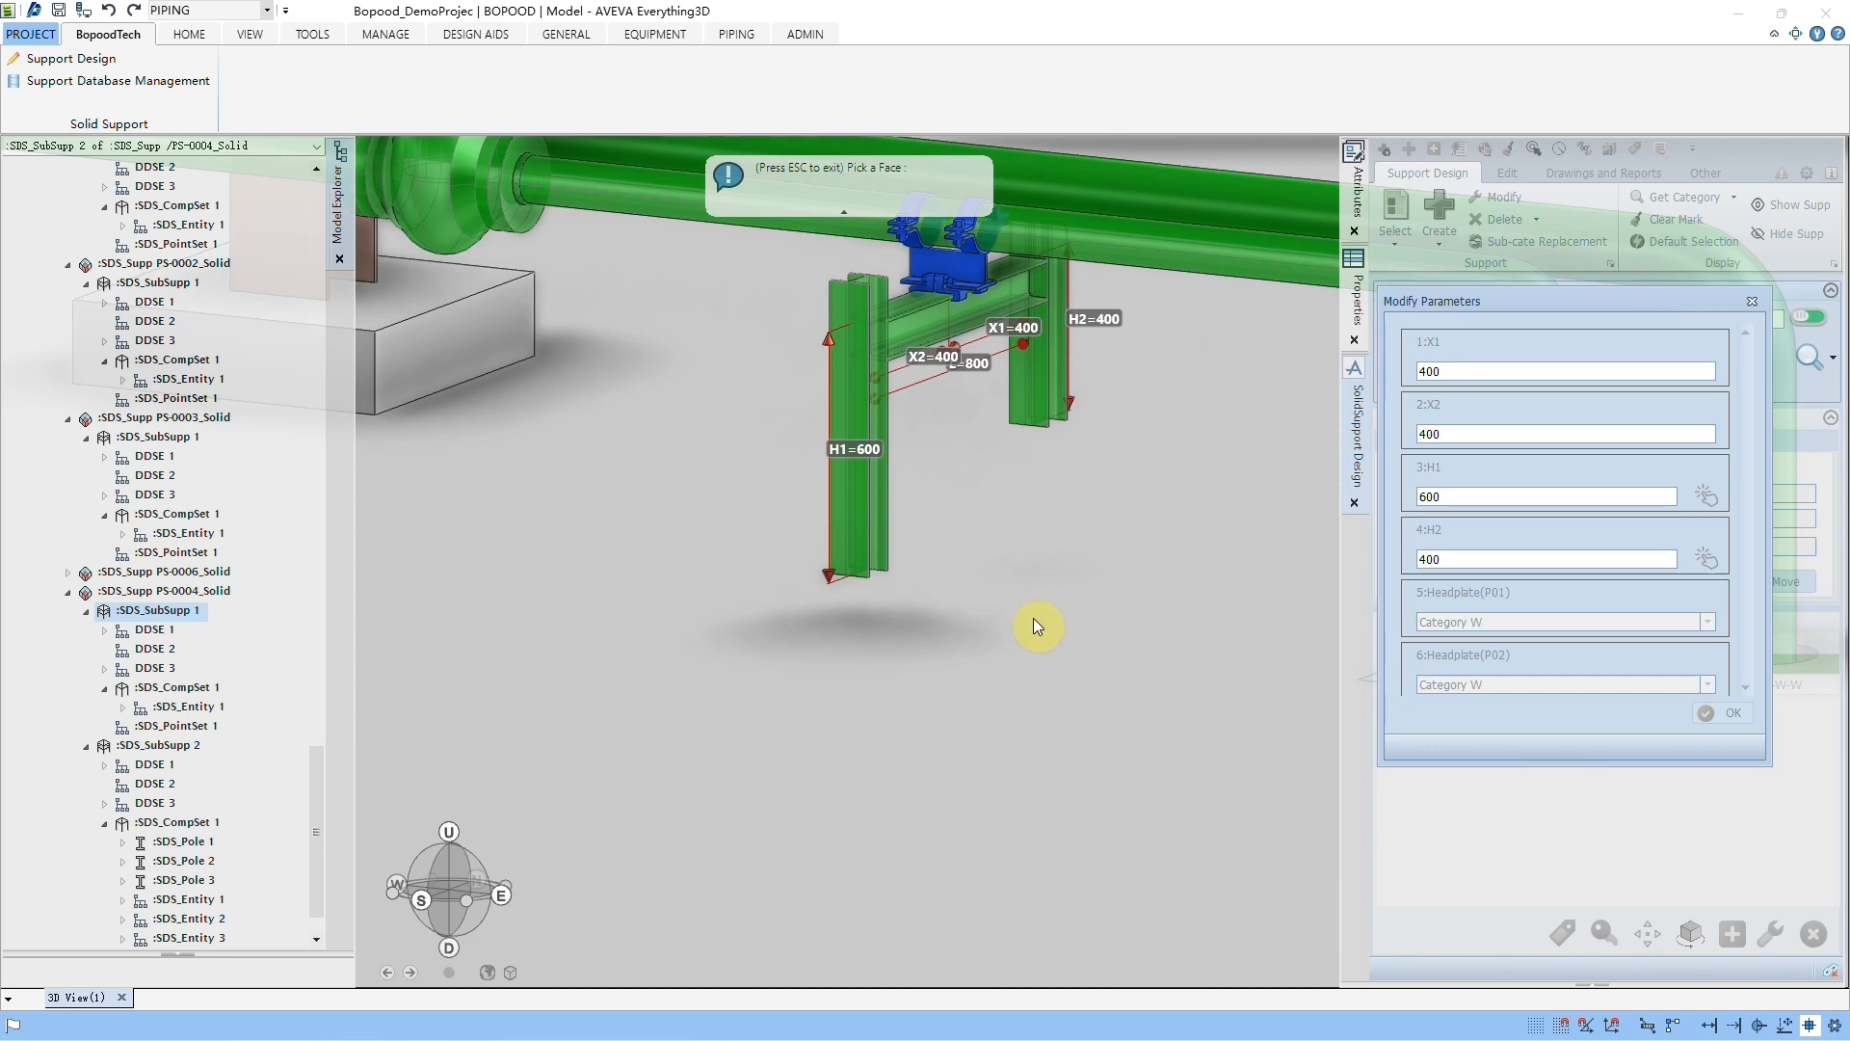
drag(999, 637, 997, 605)
drag(997, 605, 876, 466)
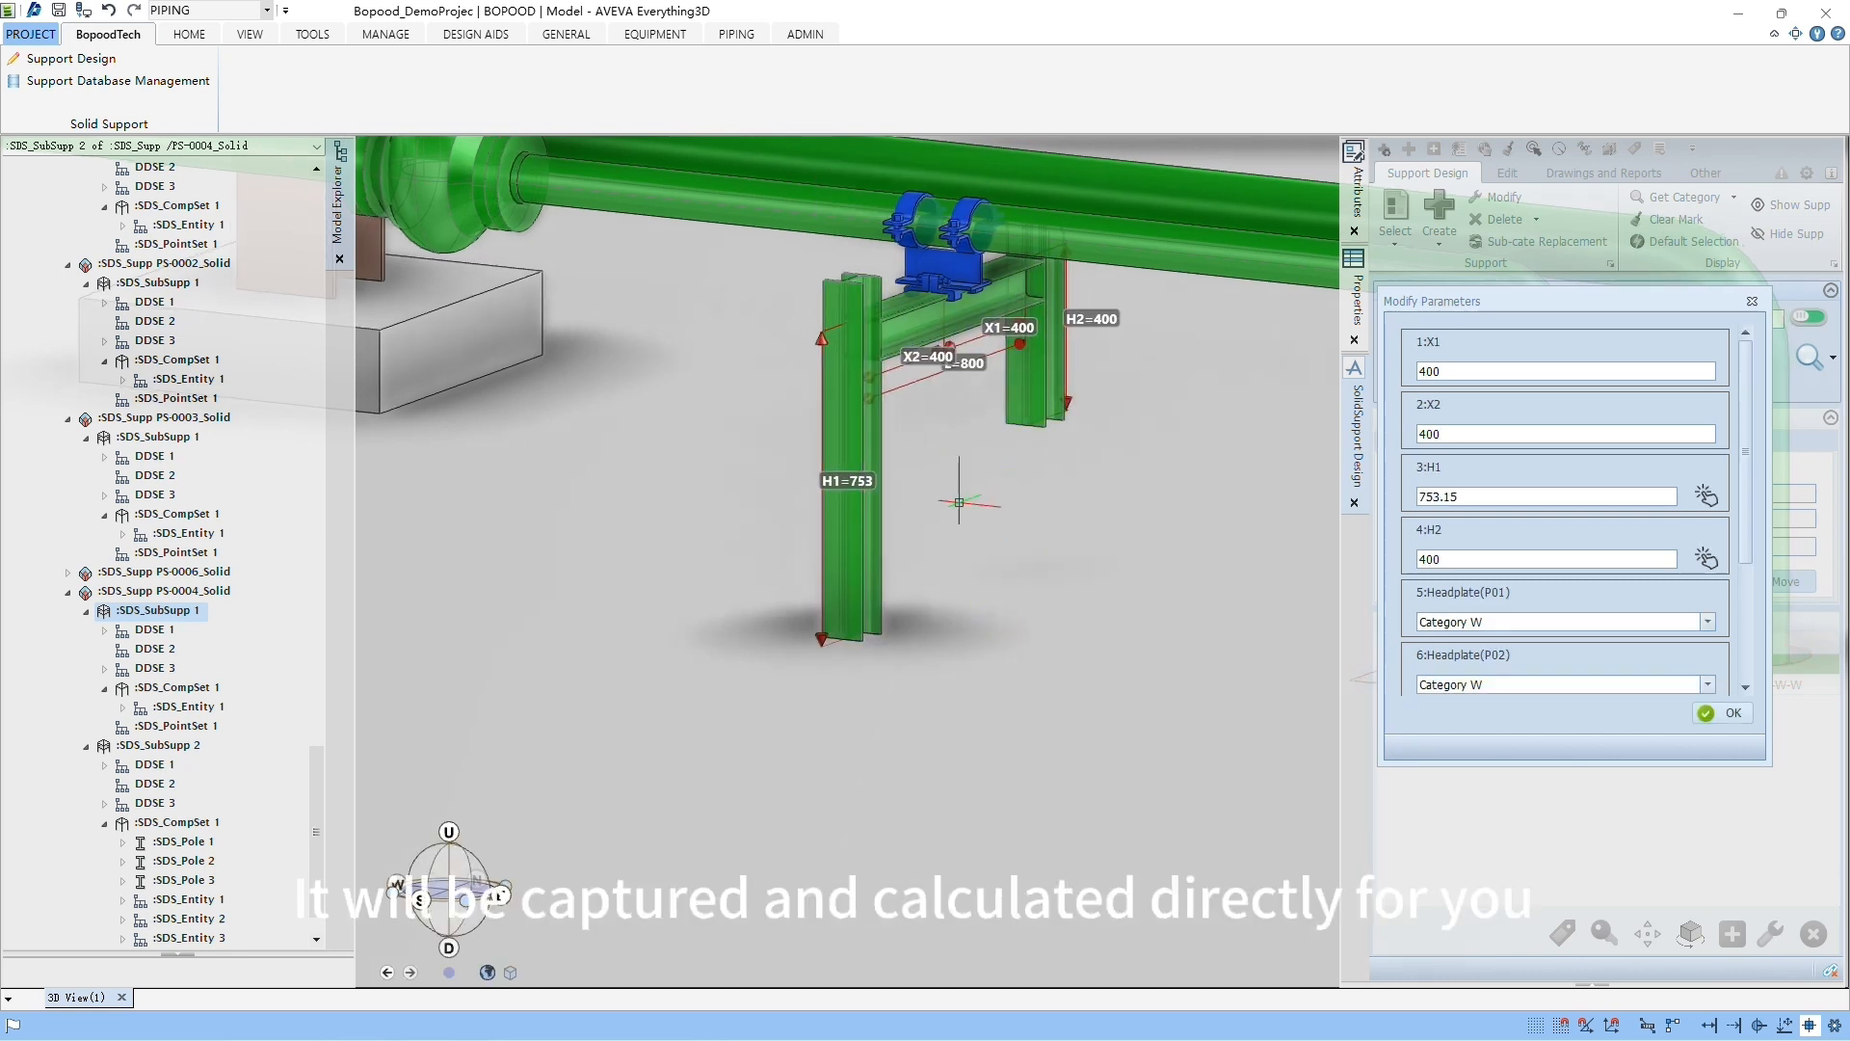
click(1702, 562)
click(1130, 600)
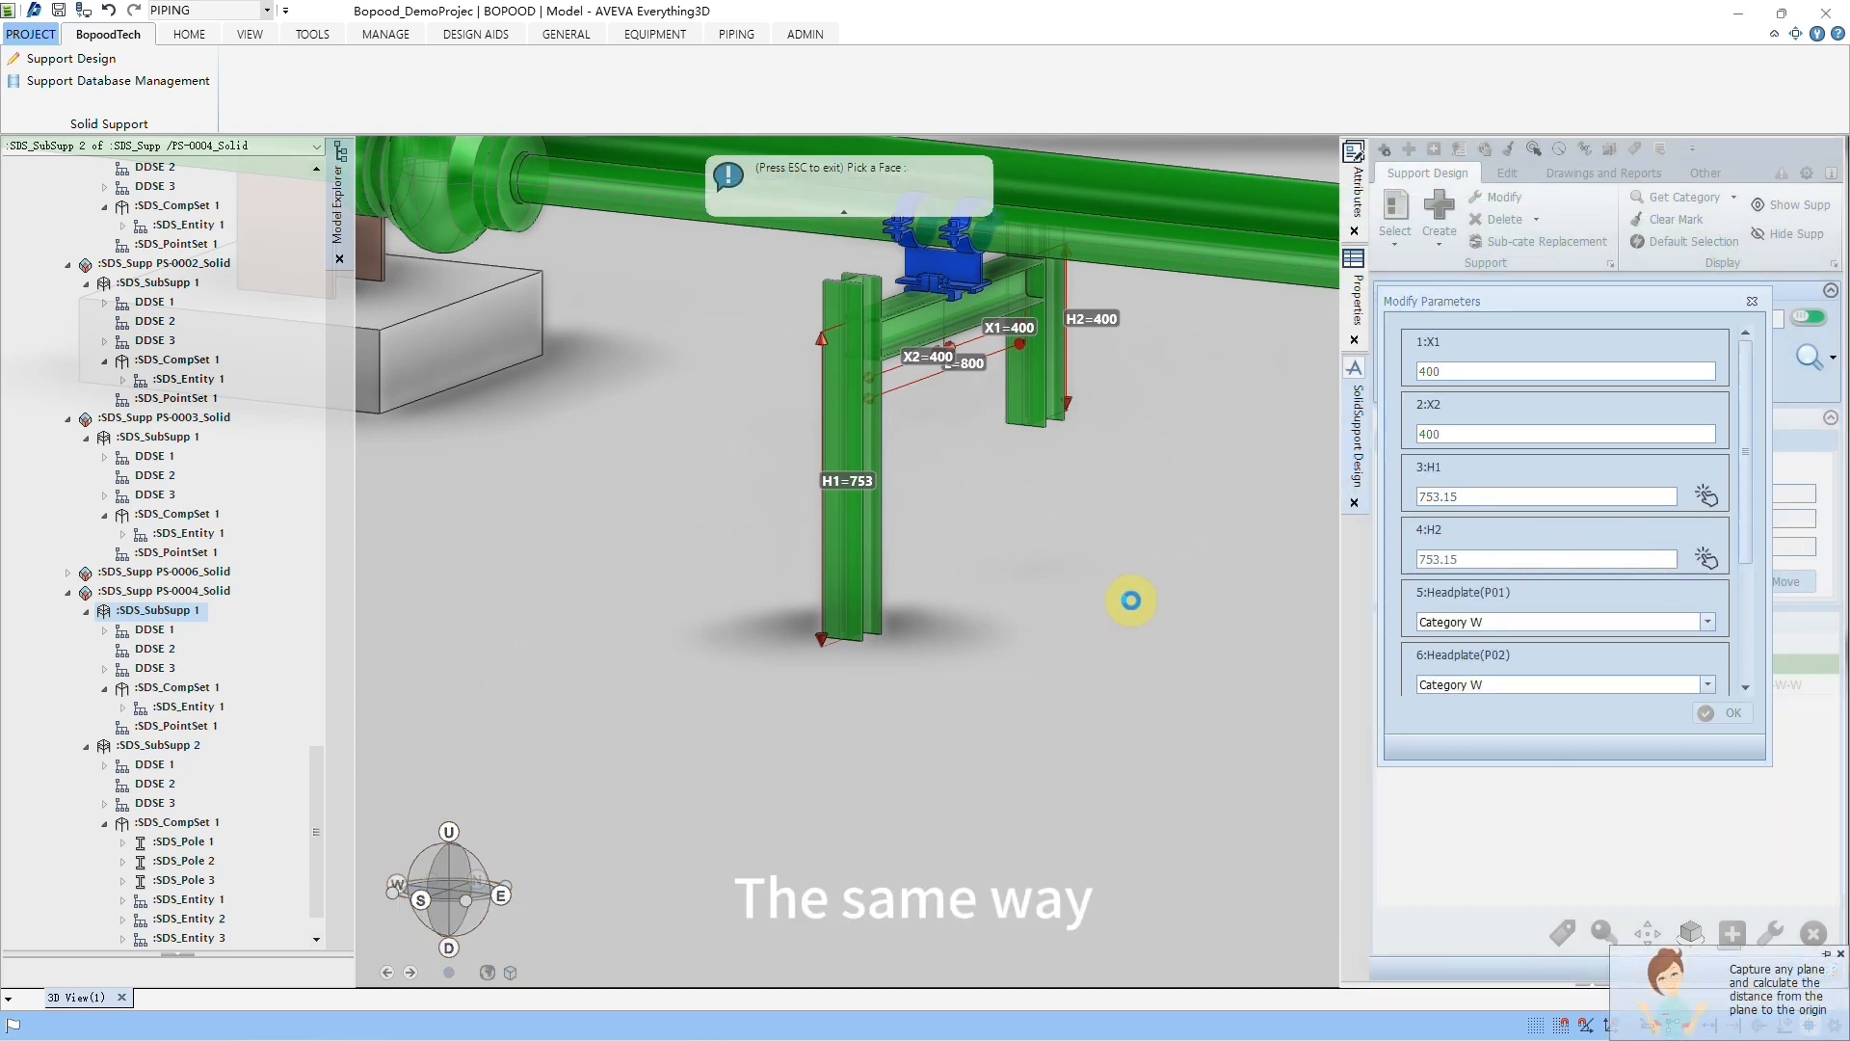
Step: Set Headplate(P01) and Headplate(P02) to Category A,HW100, apply the modified parameters and close the parameter dialog
click(1499, 681)
click(1501, 686)
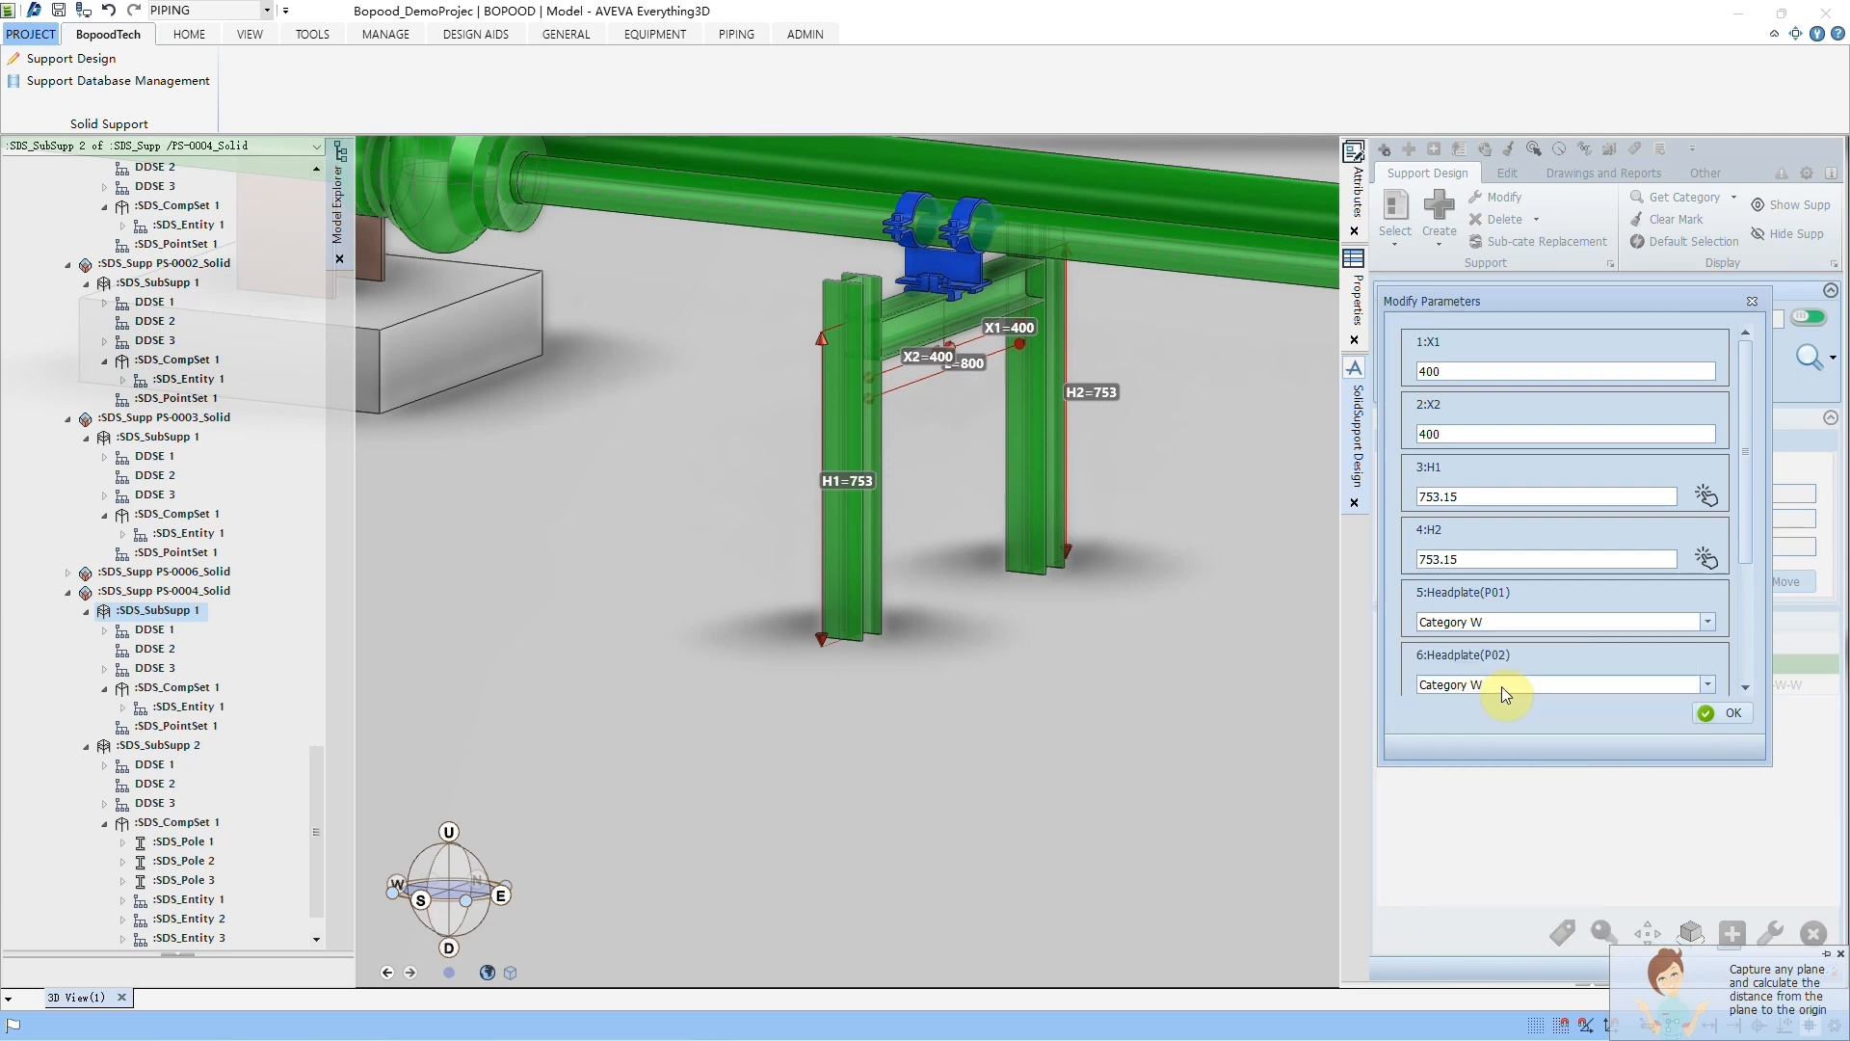
click(1501, 686)
click(1530, 742)
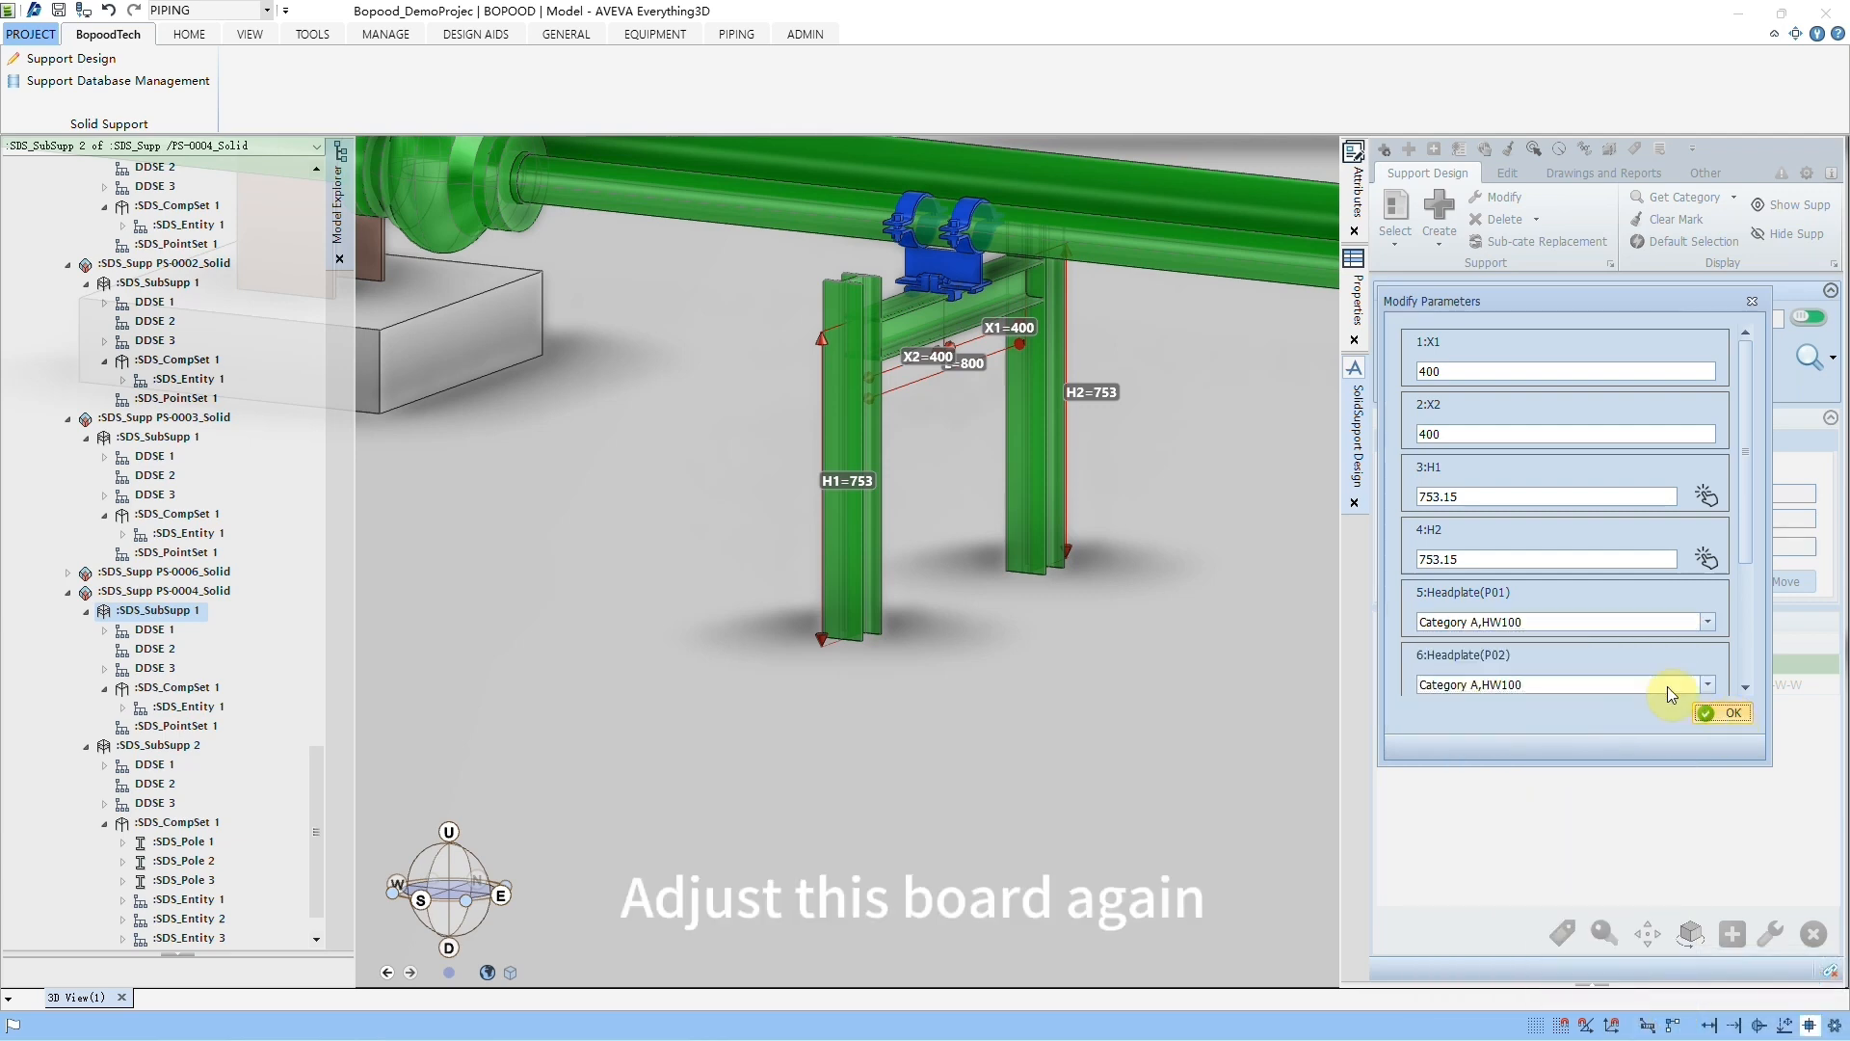
click(1754, 302)
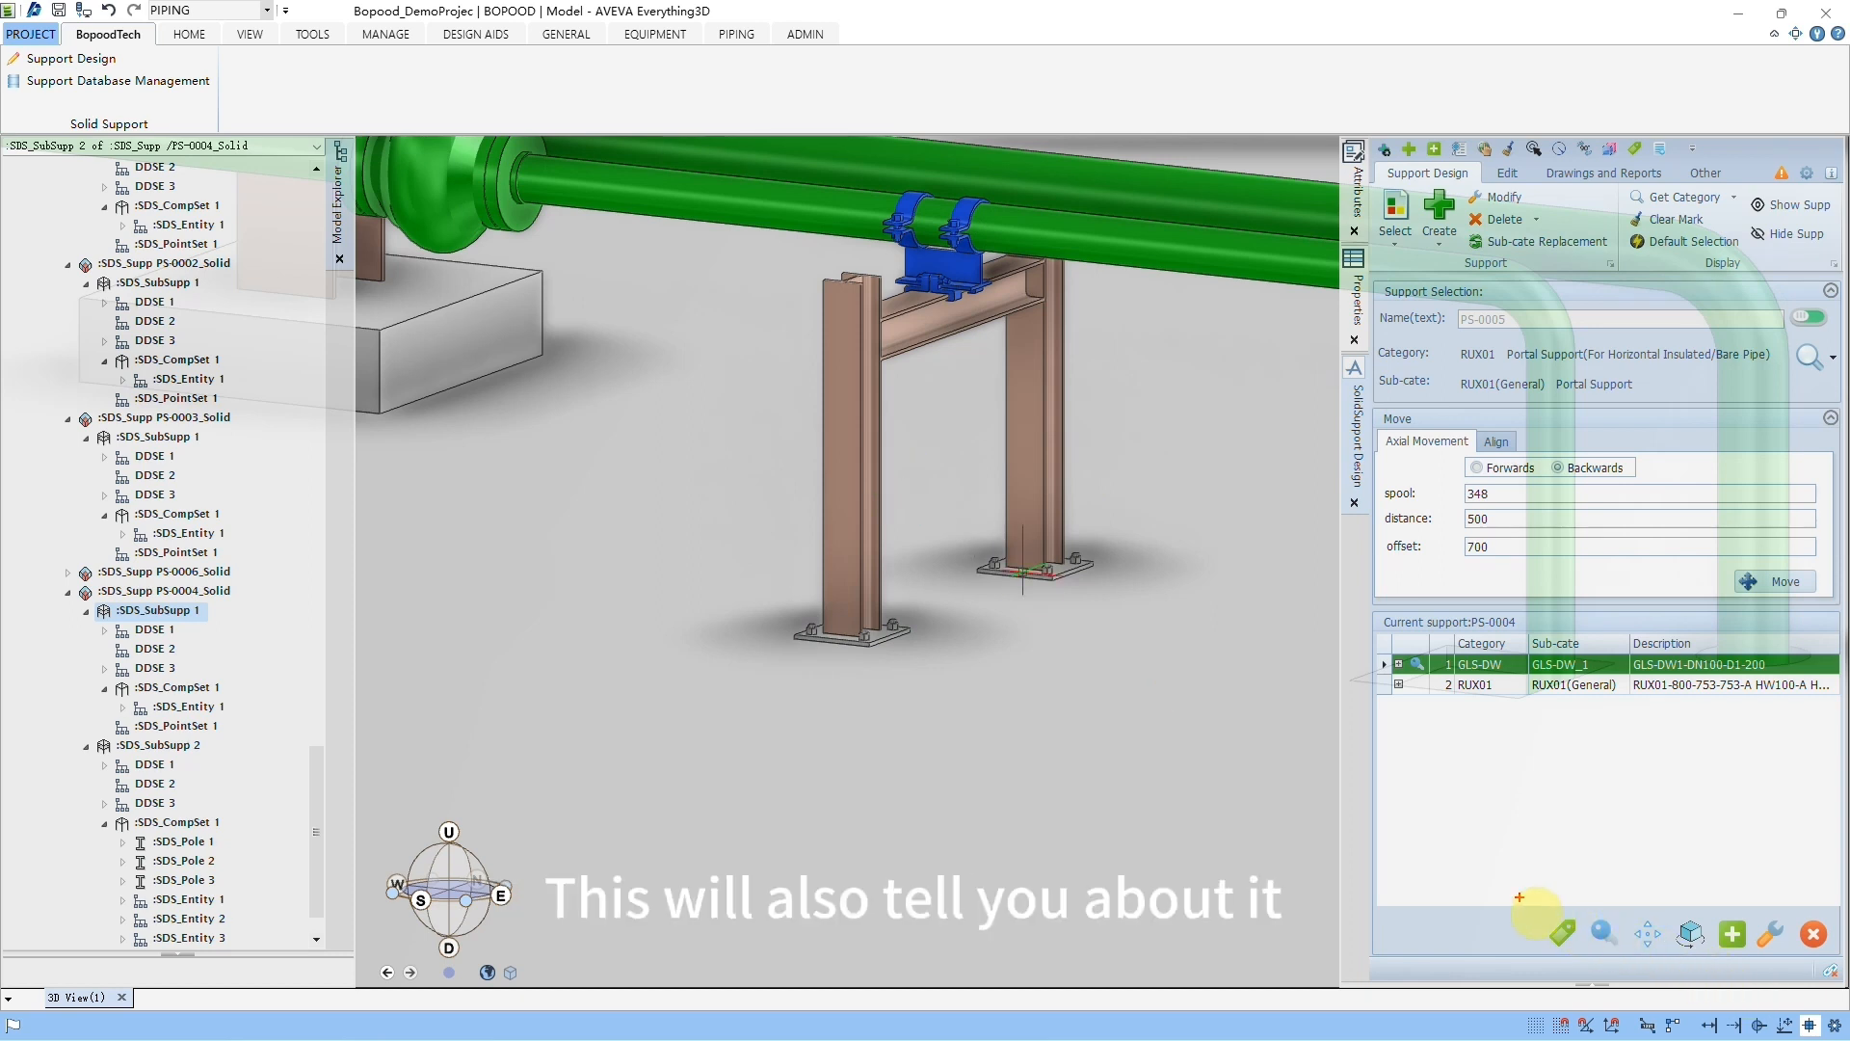
Step: Open the Rename dialog for support PS-0004 and close it without entering a new name
drag(1520, 896, 1837, 967)
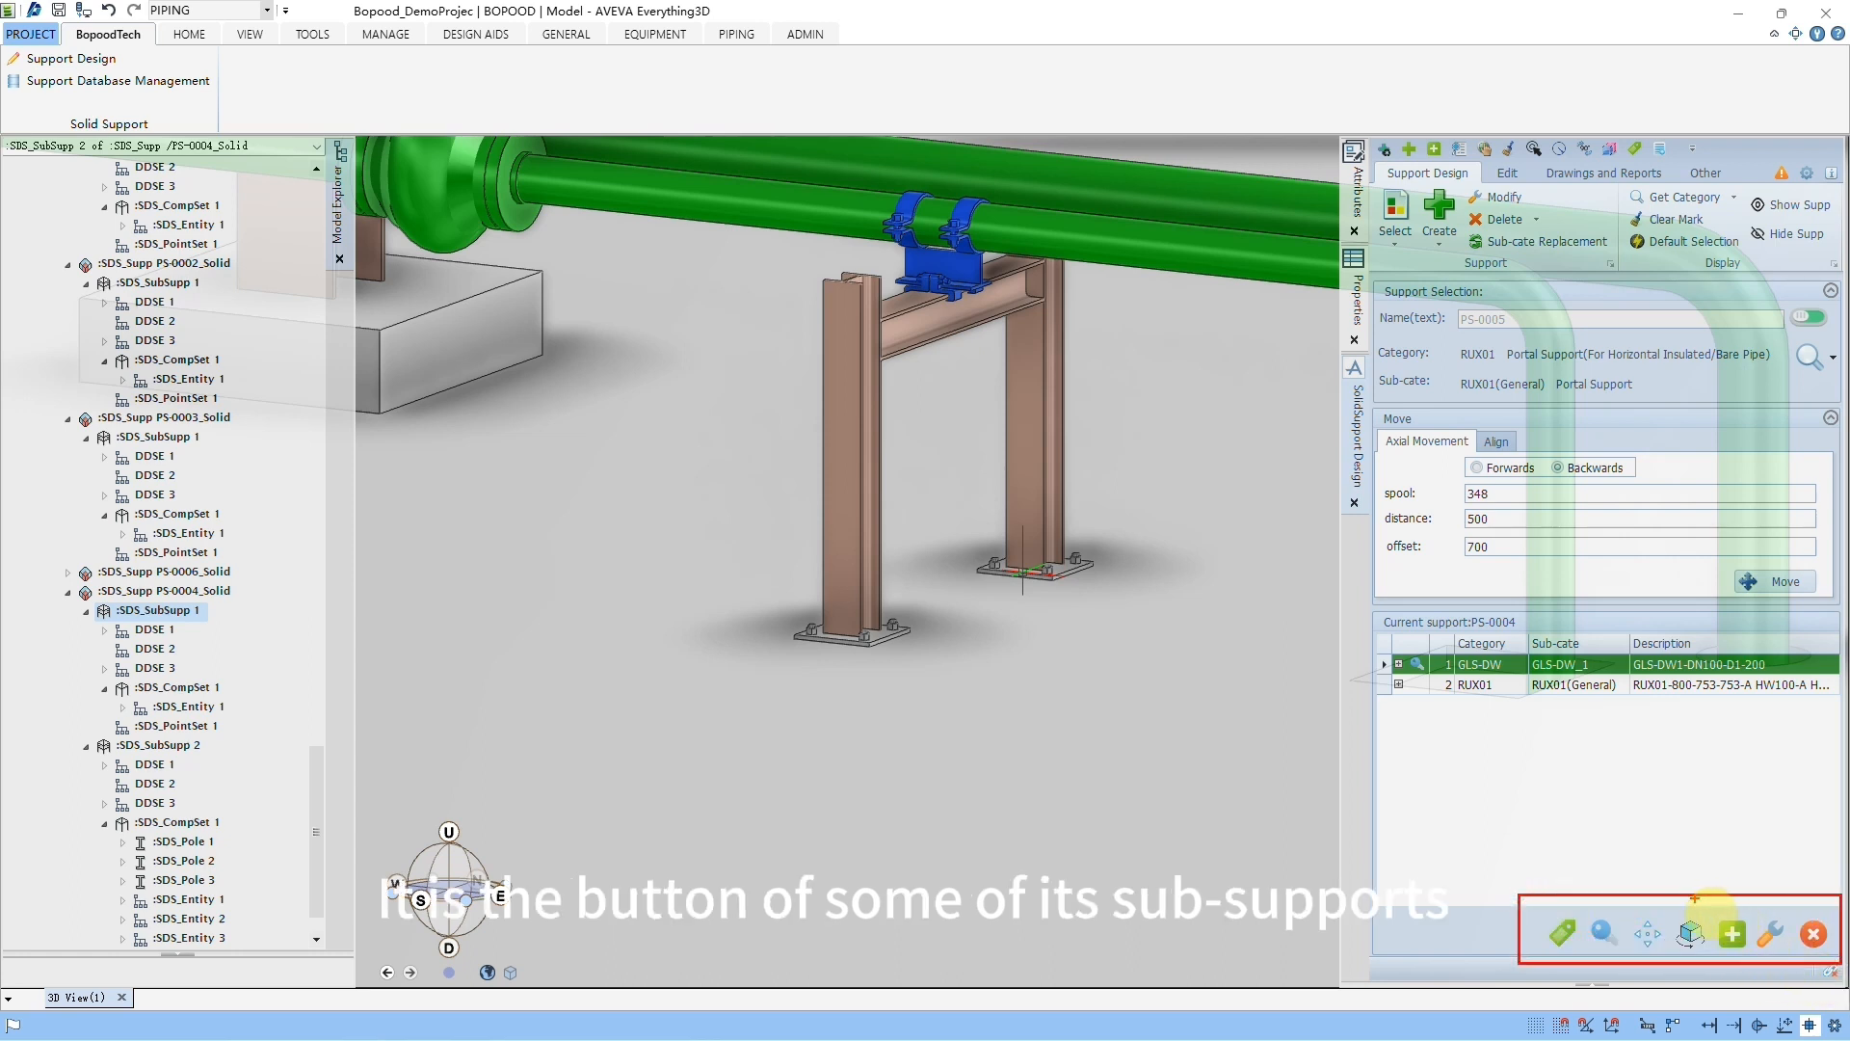
key(Escape)
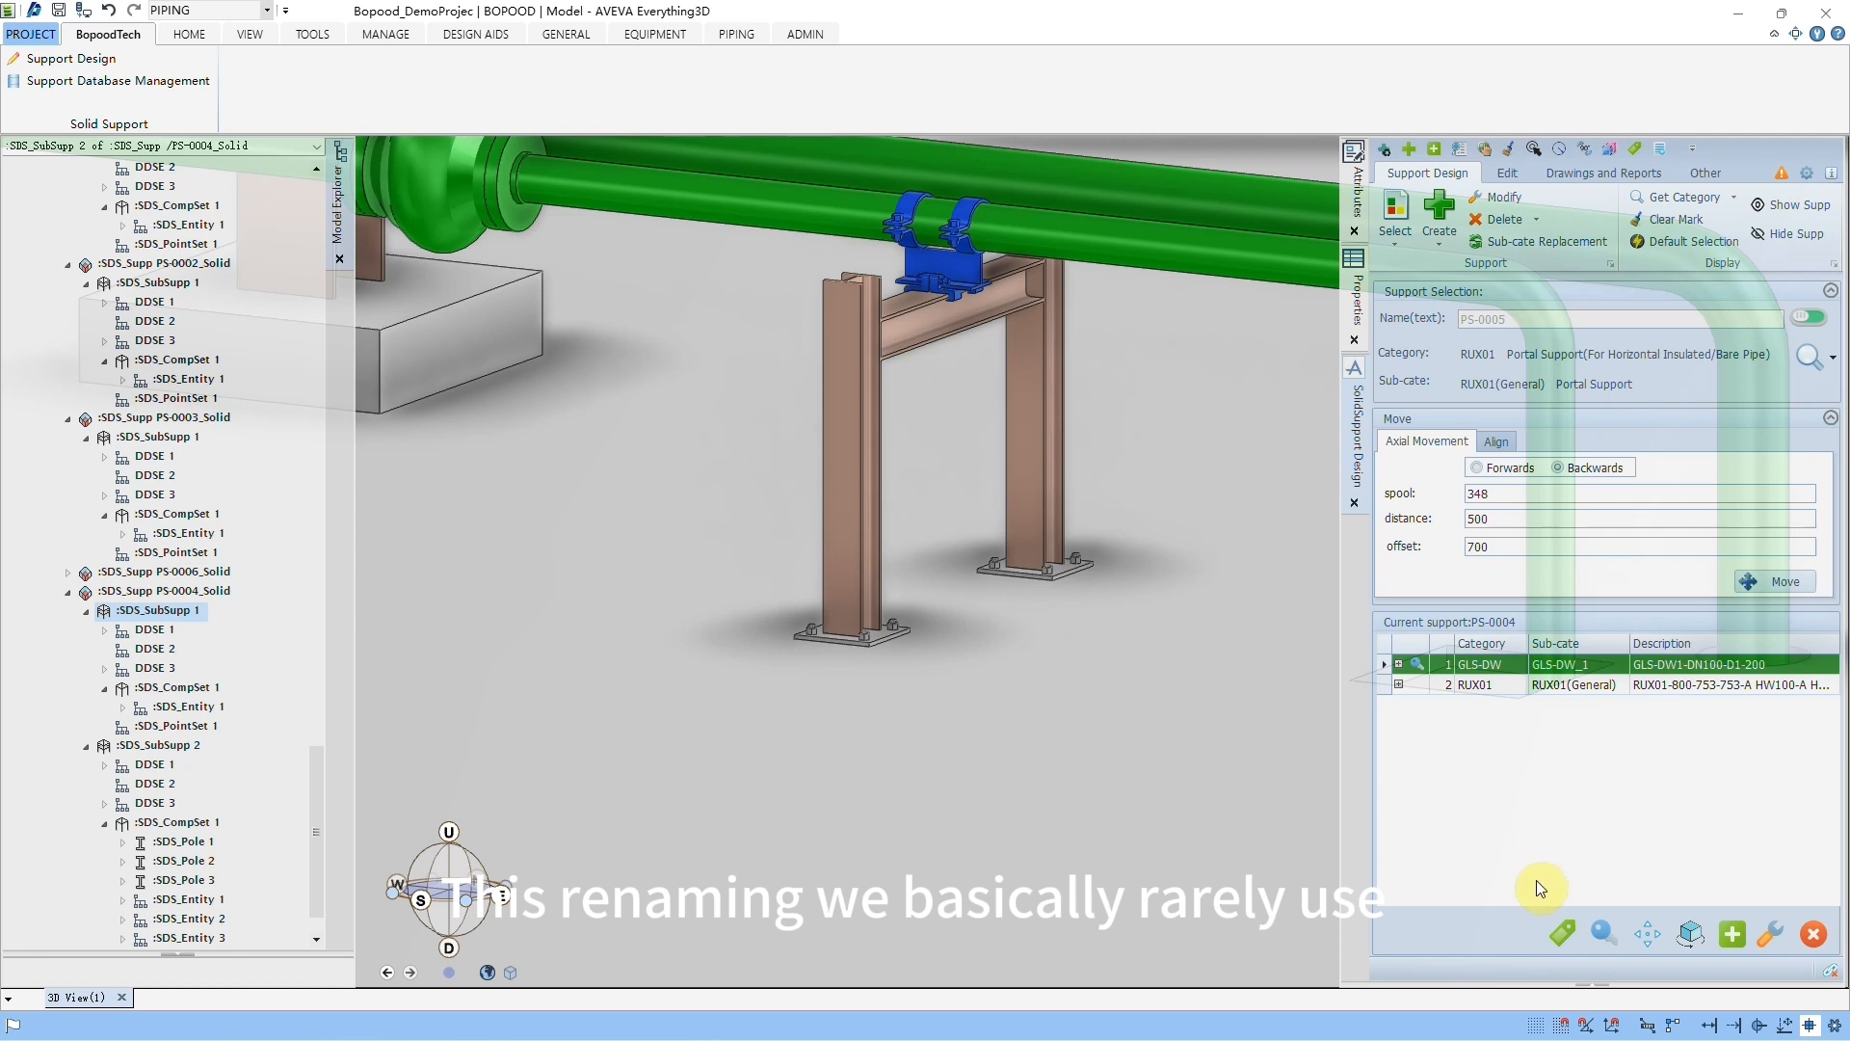
click(1564, 951)
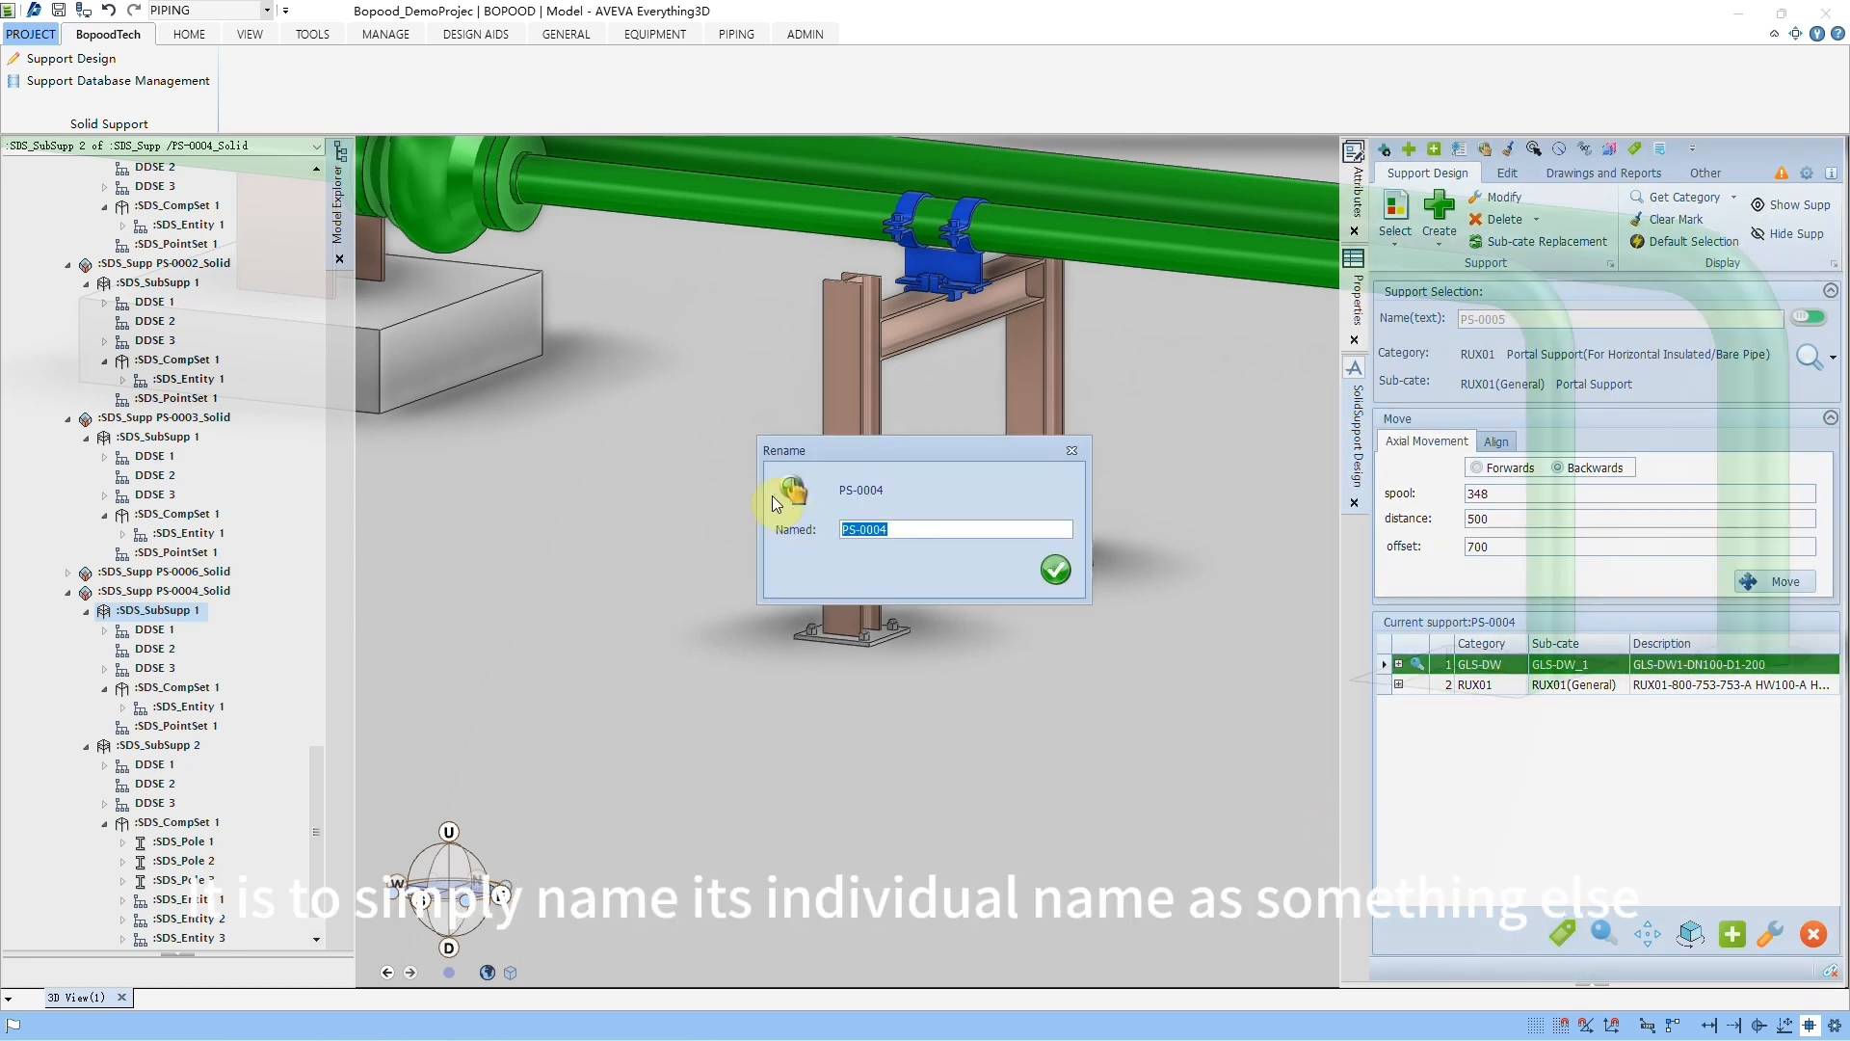
click(1073, 451)
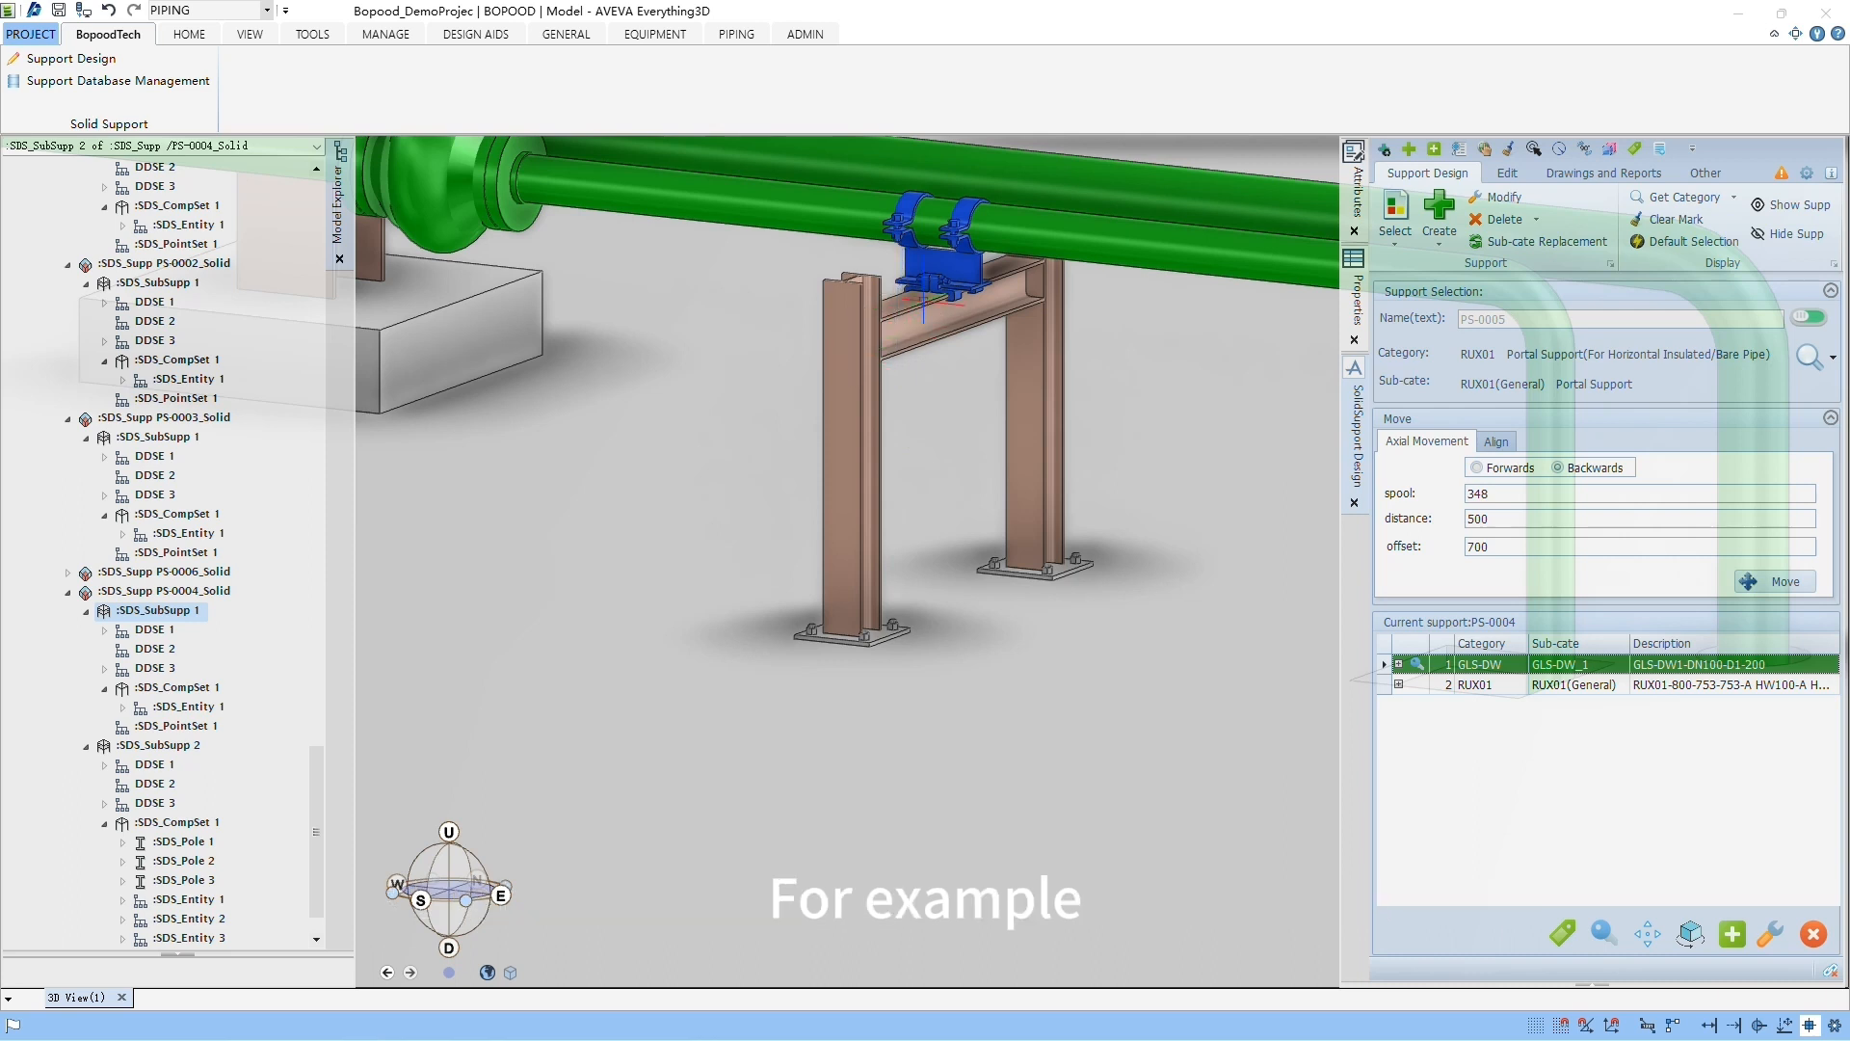
Step: Select the GLS-DW main support and a post of the RUX01 portal sub-support to view each one's components and locate the sub-support
click(943, 281)
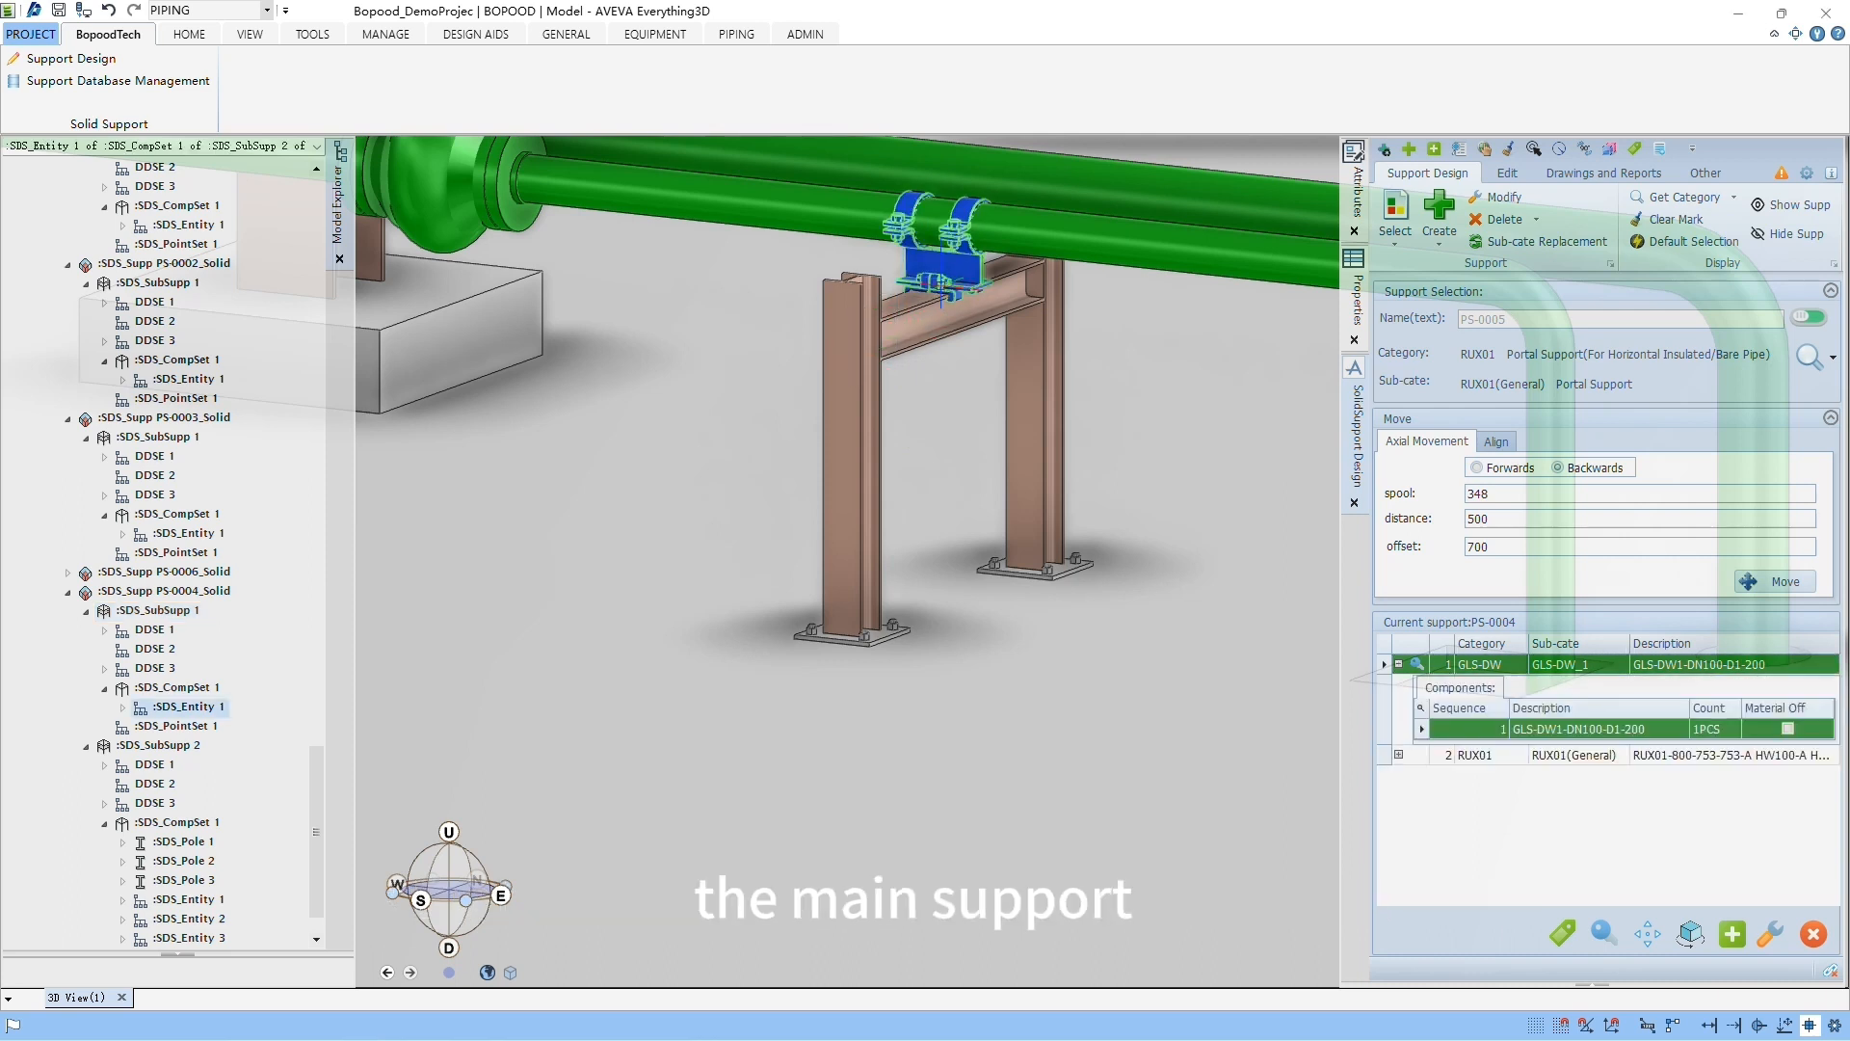
click(869, 371)
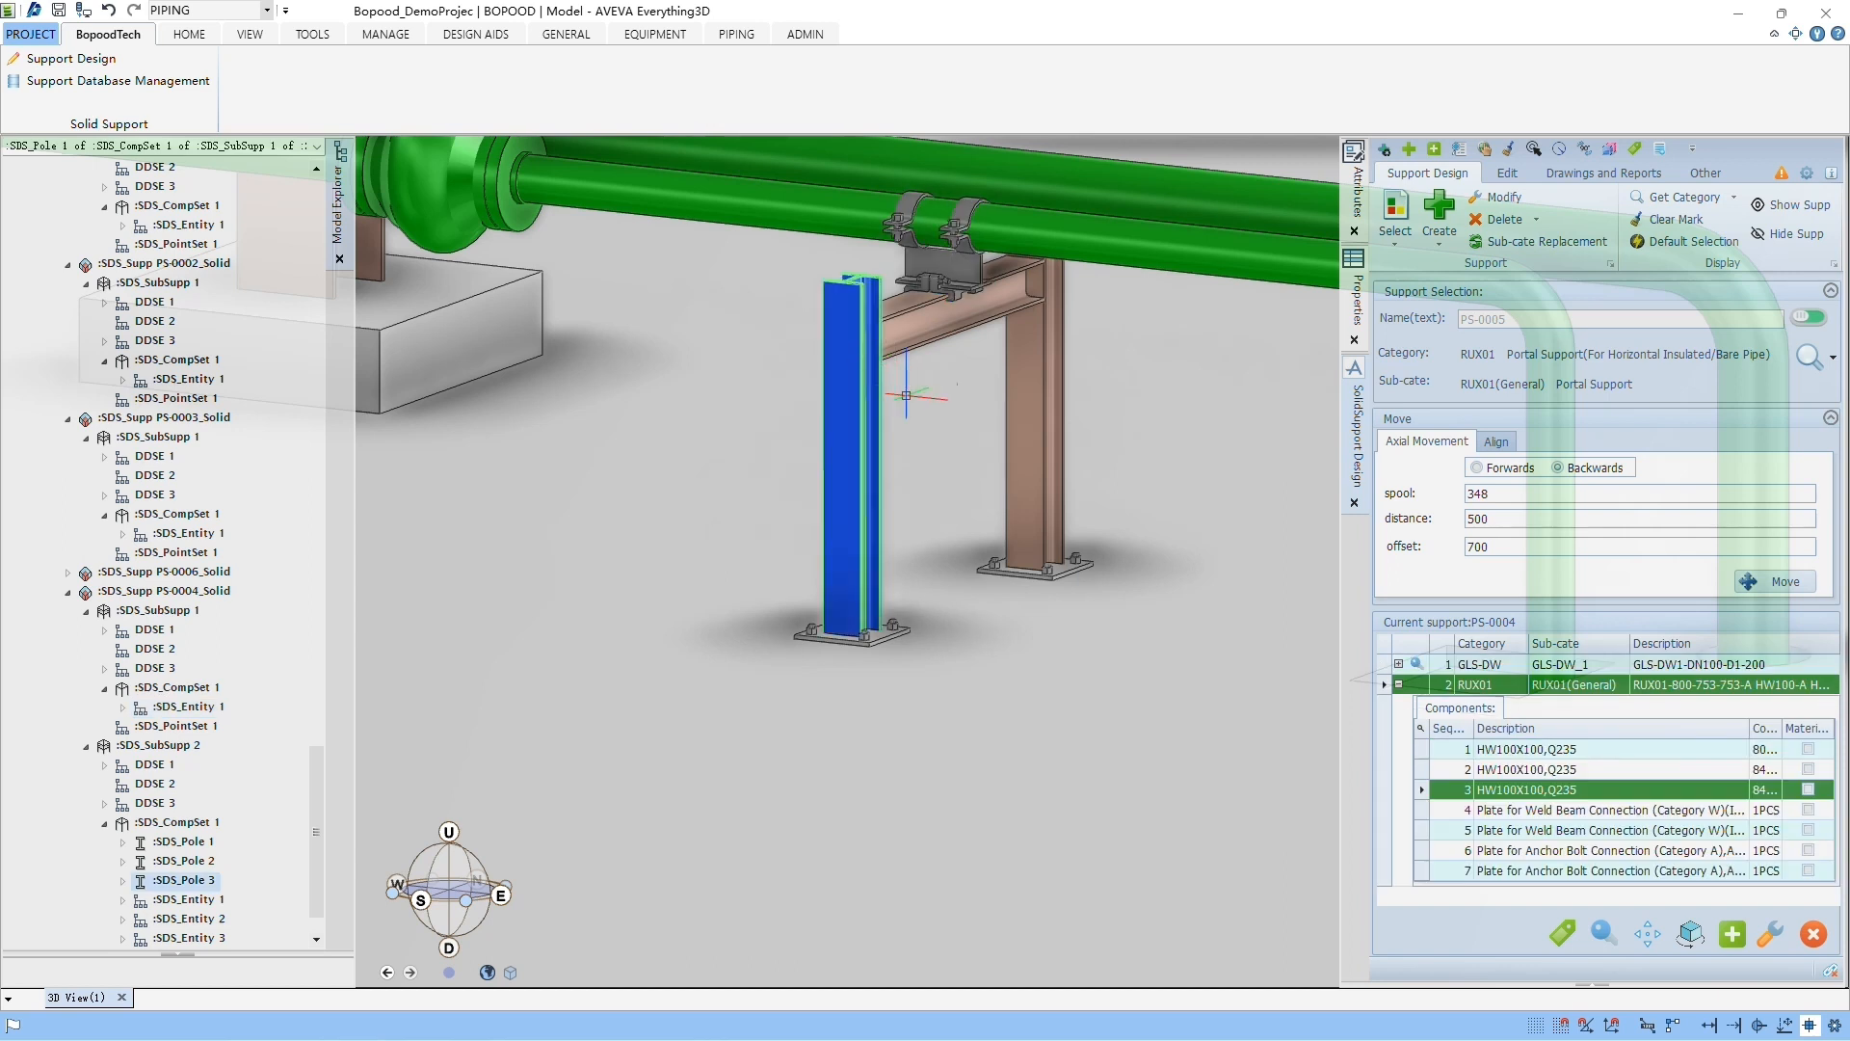
click(1596, 933)
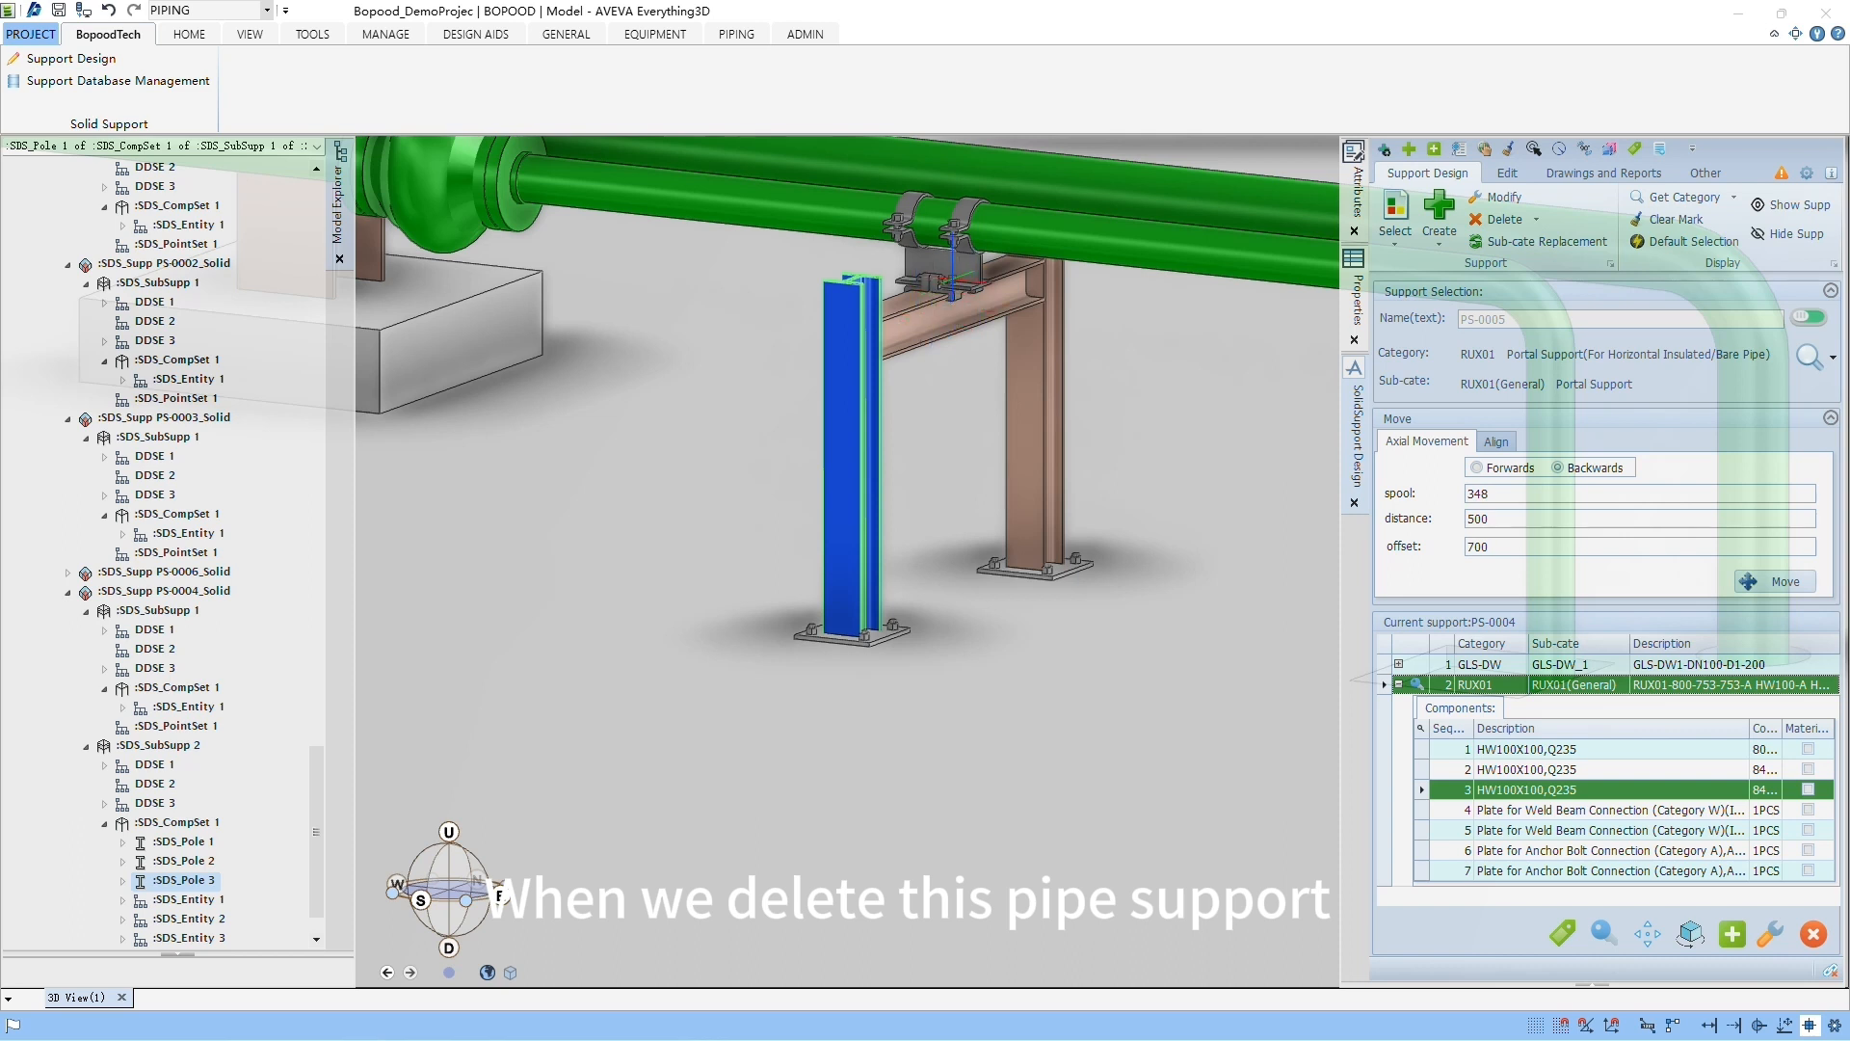
Step: Delete the GLS-DW_1 sub-support from support PS-0004 and confirm the deletion
click(943, 265)
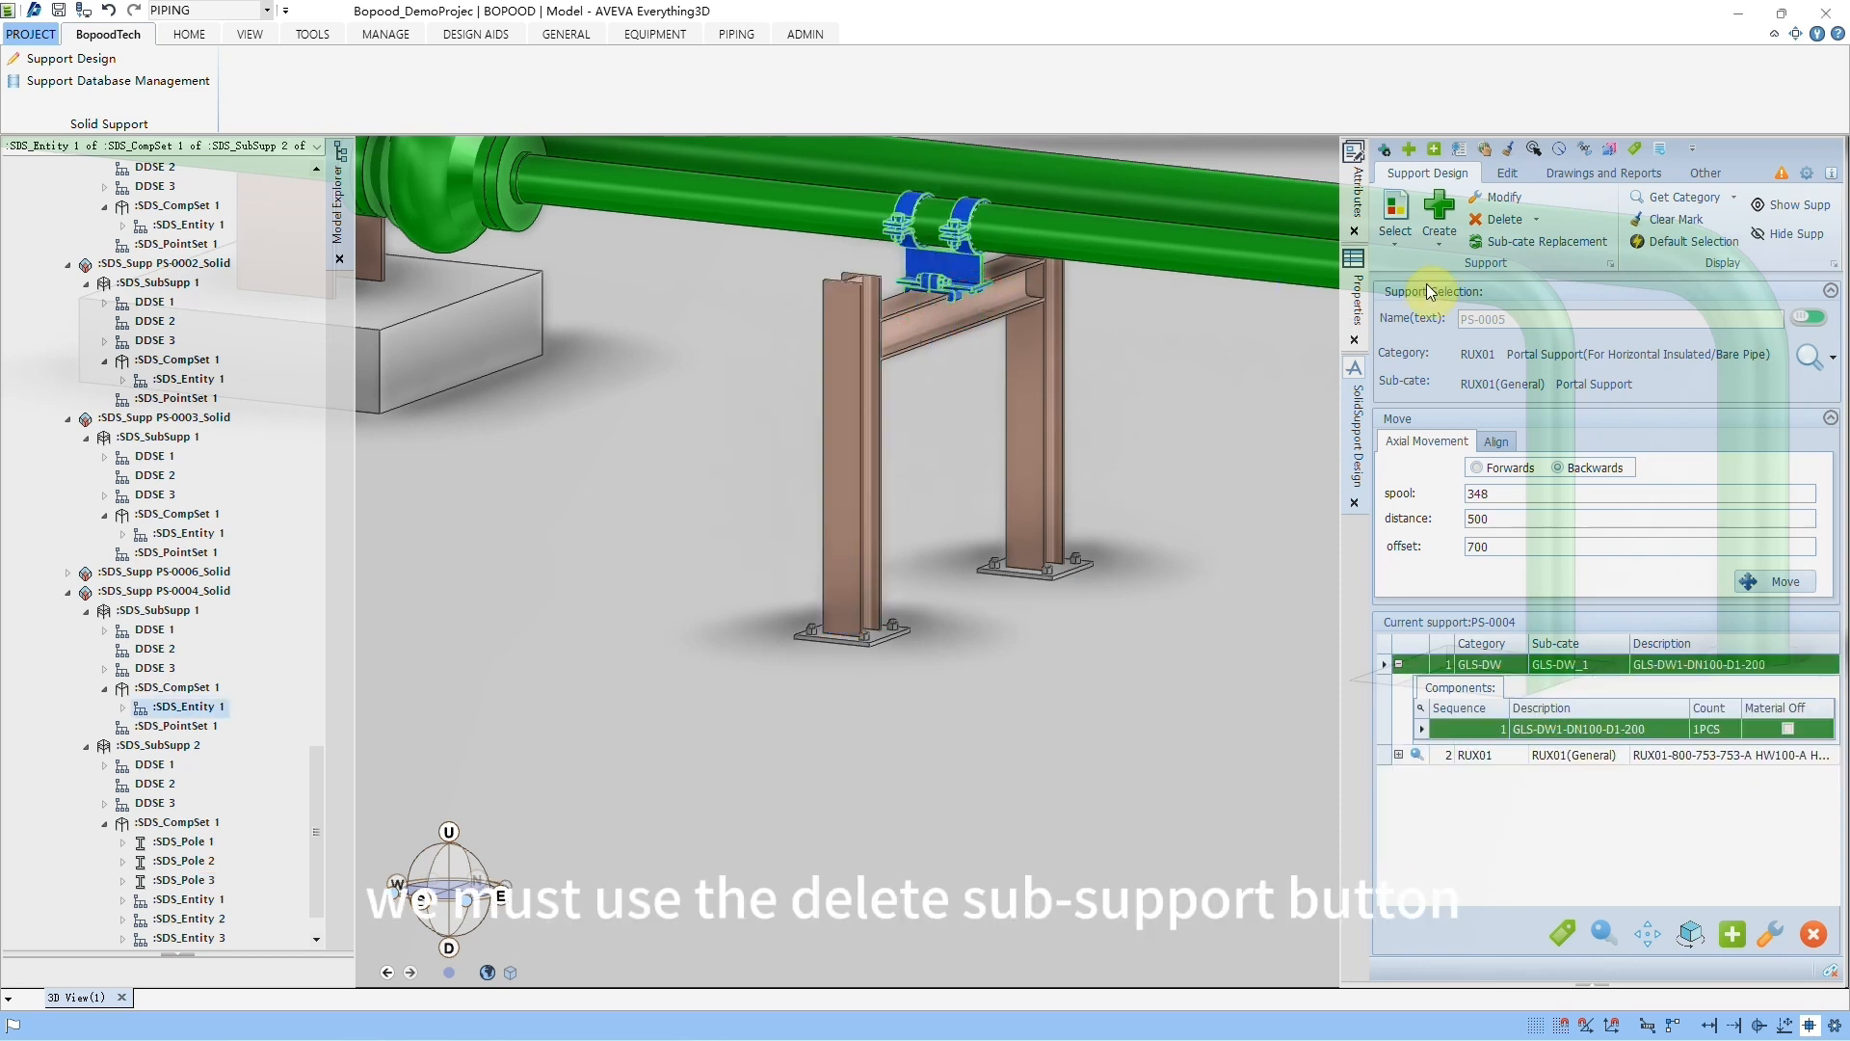
click(1536, 220)
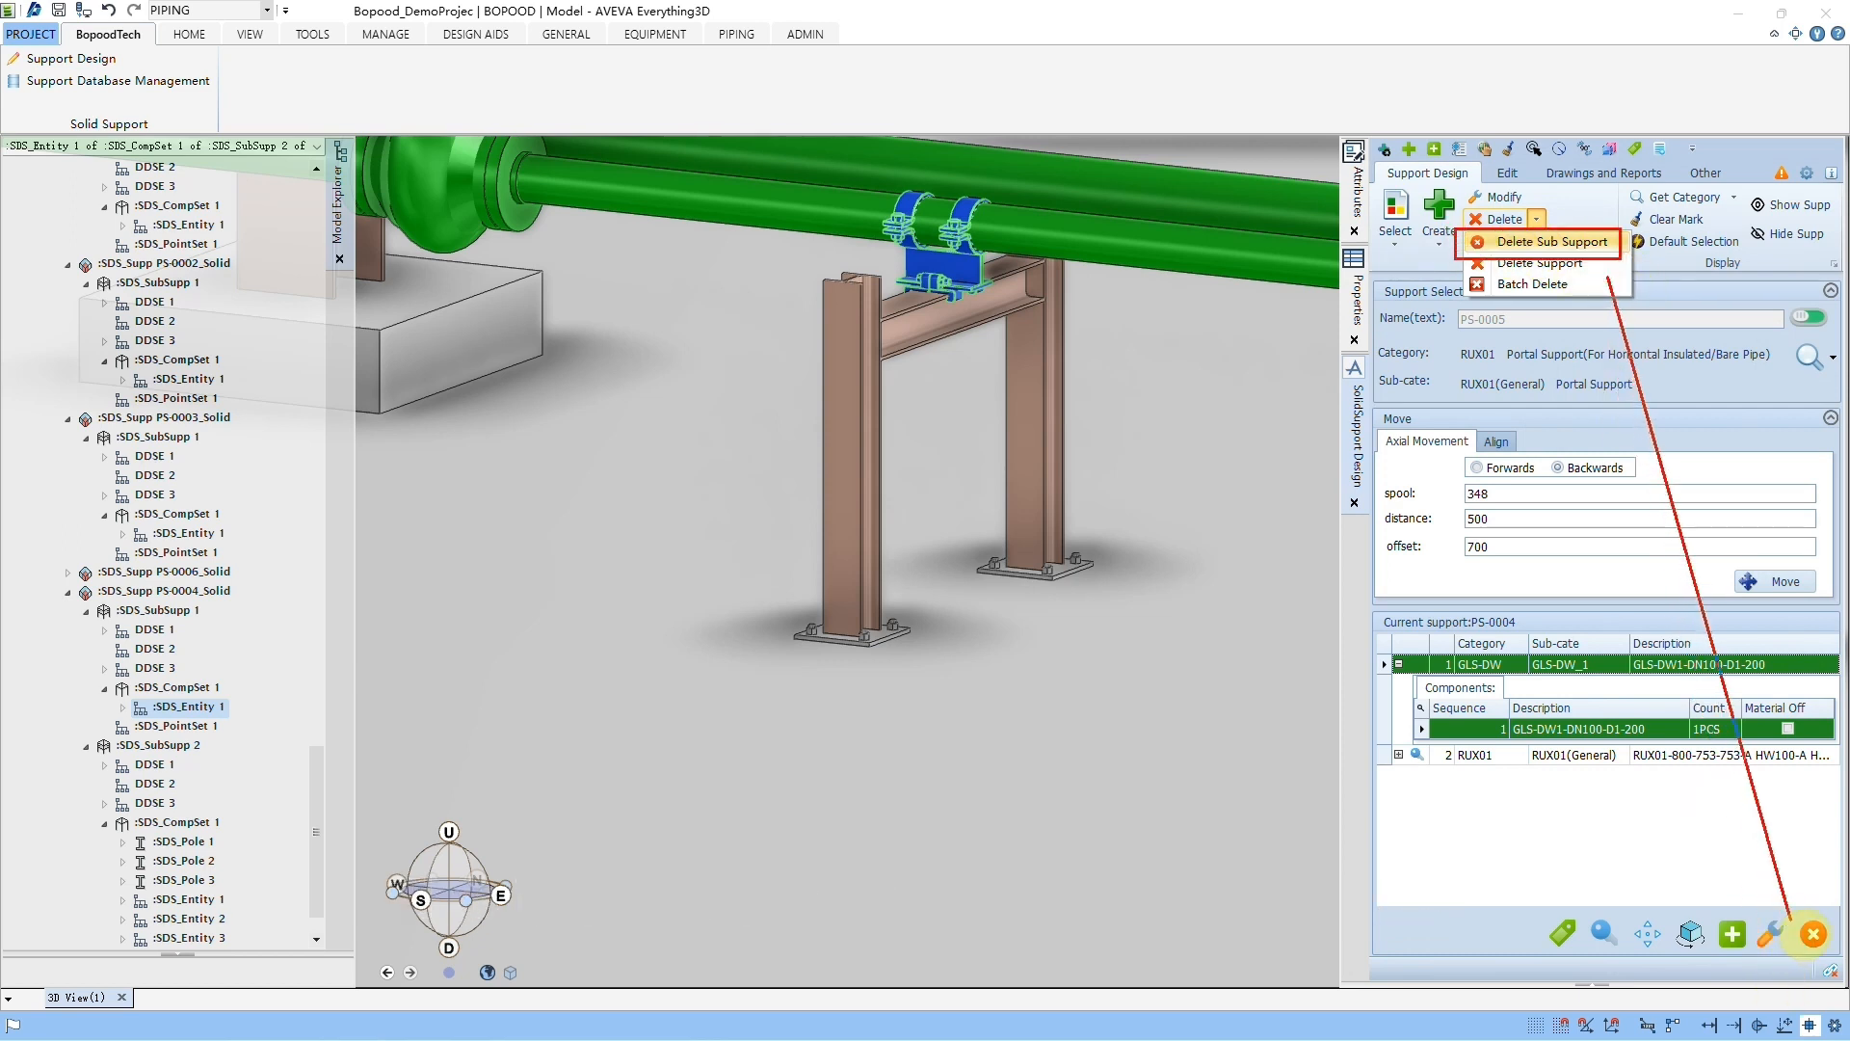
click(1813, 933)
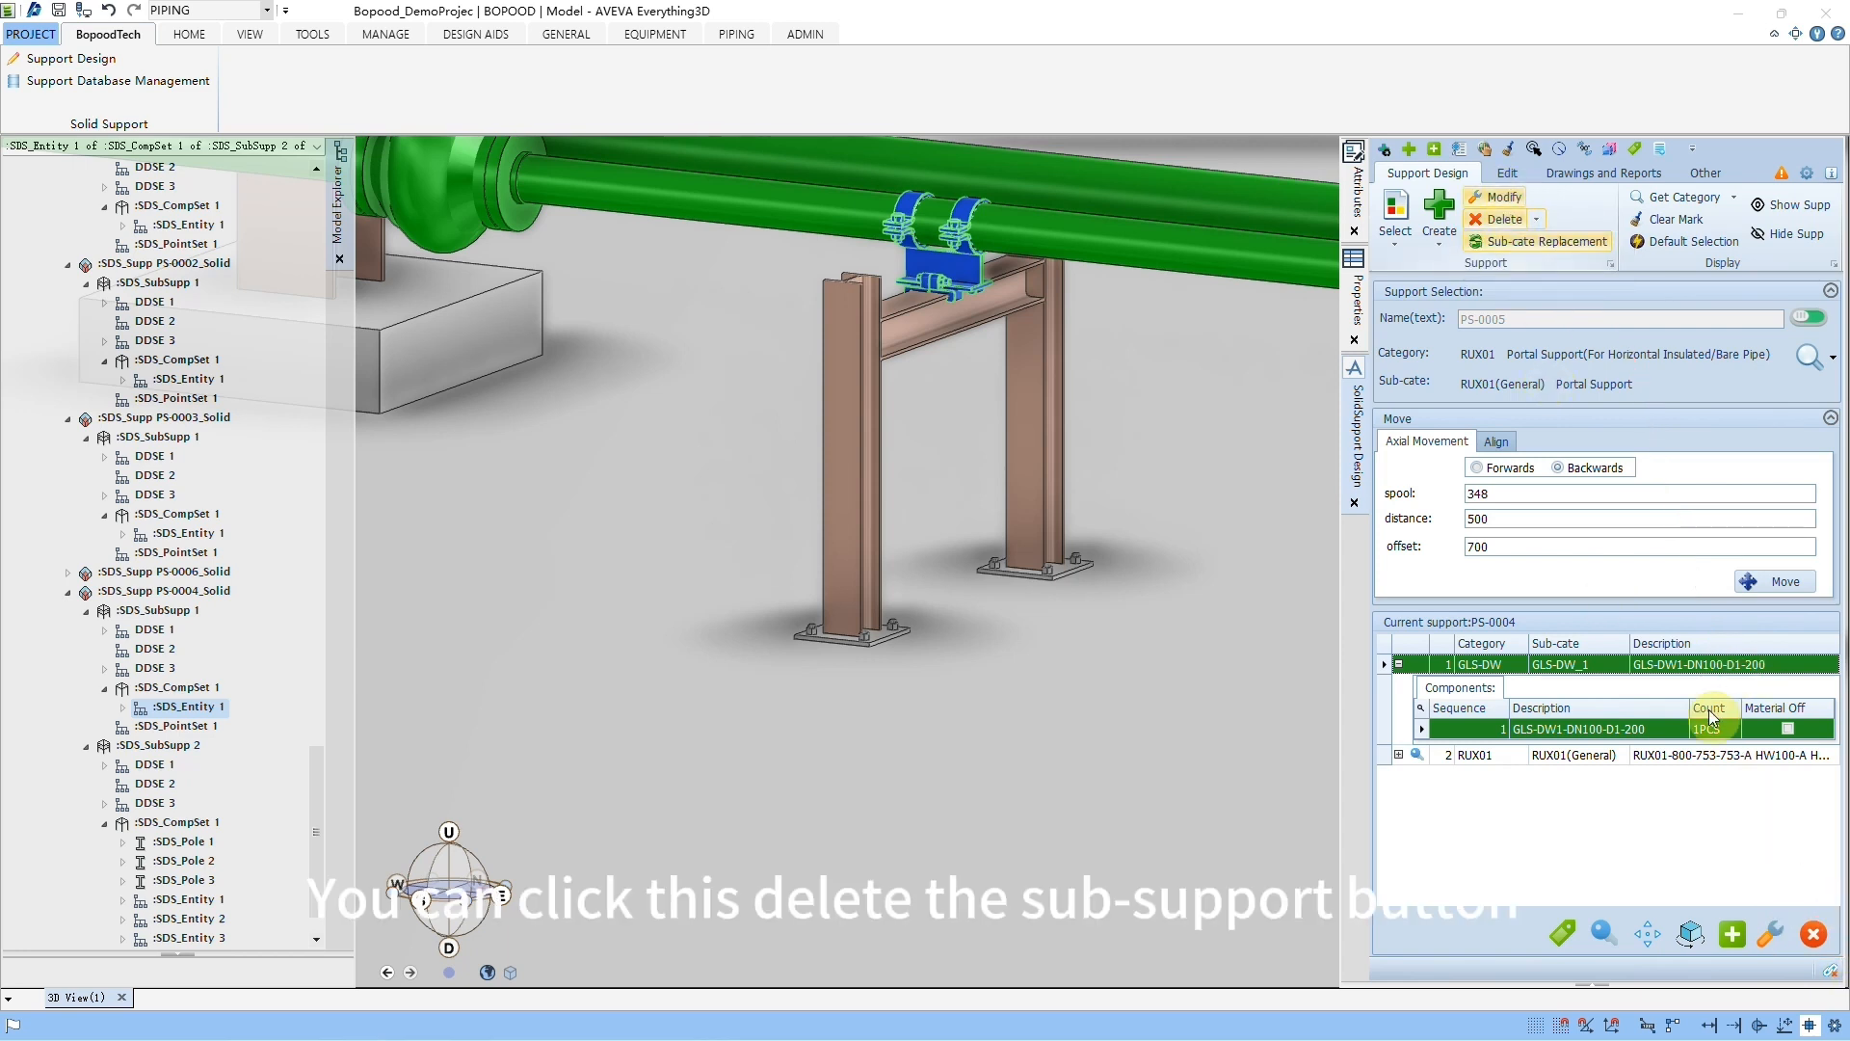
click(1815, 935)
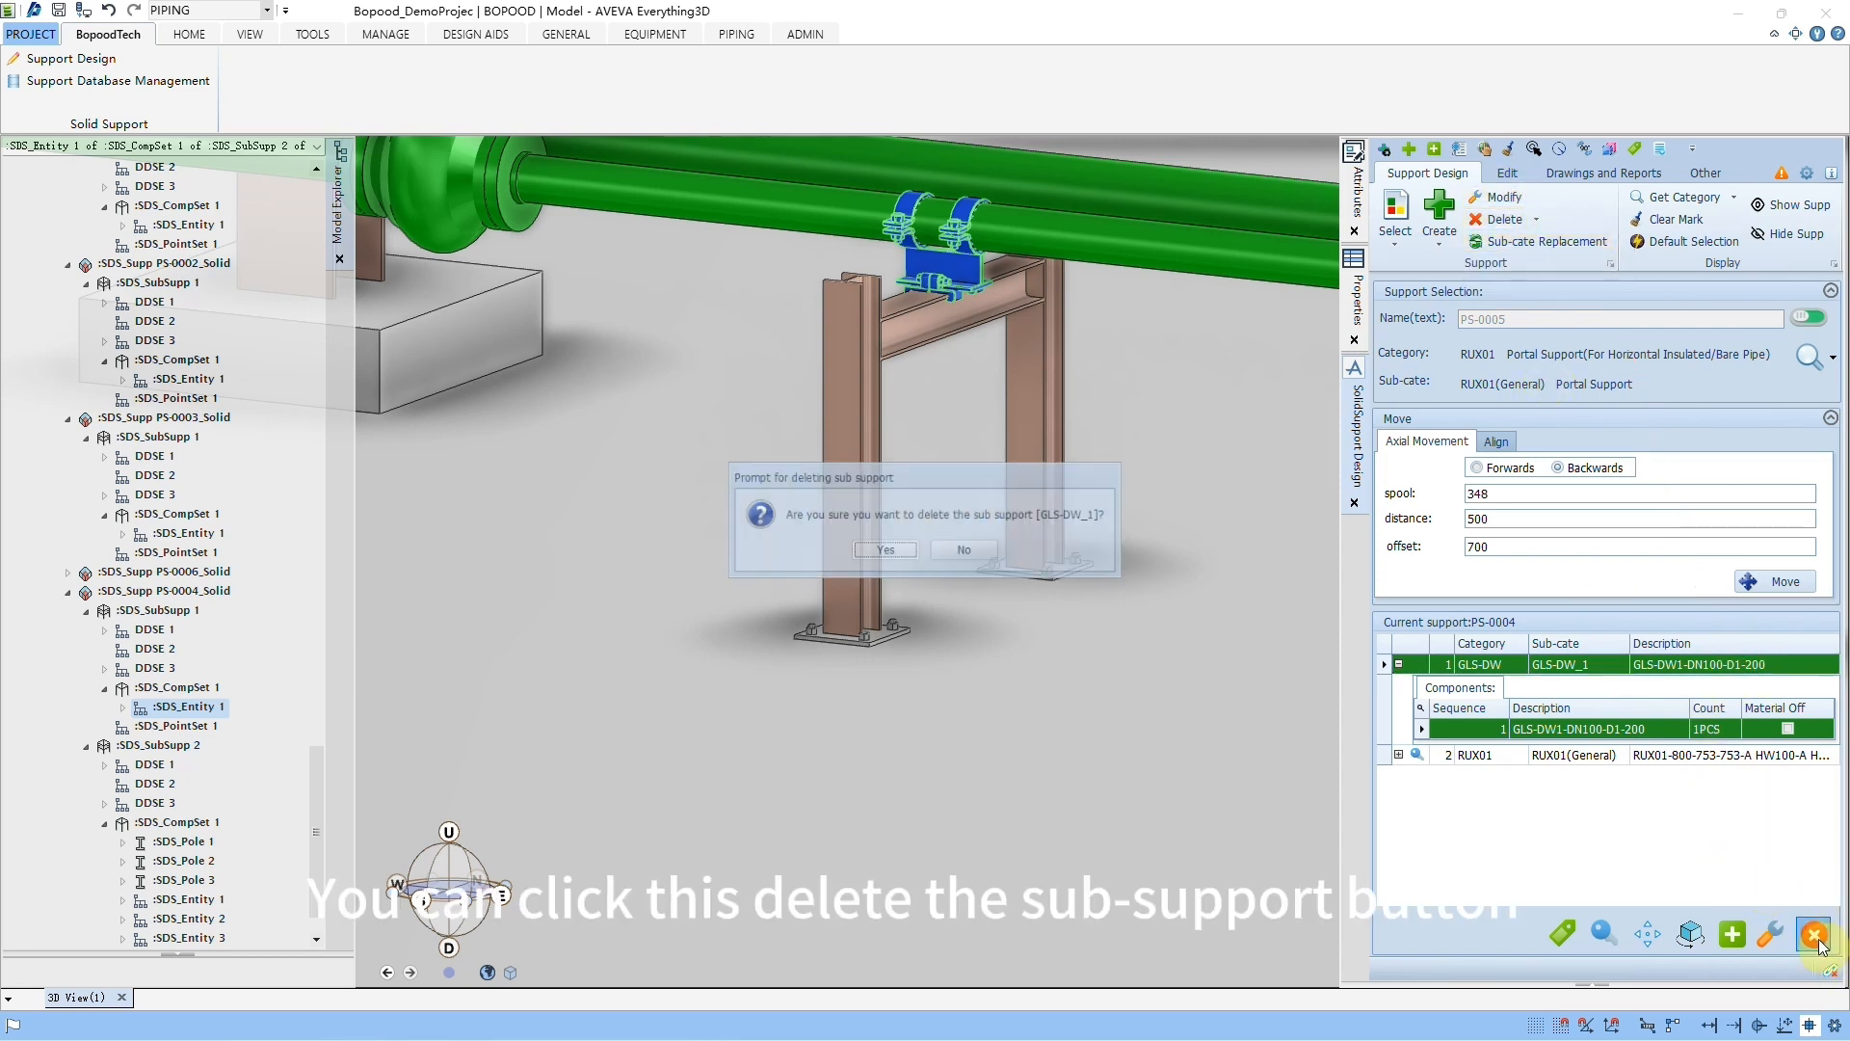
click(881, 553)
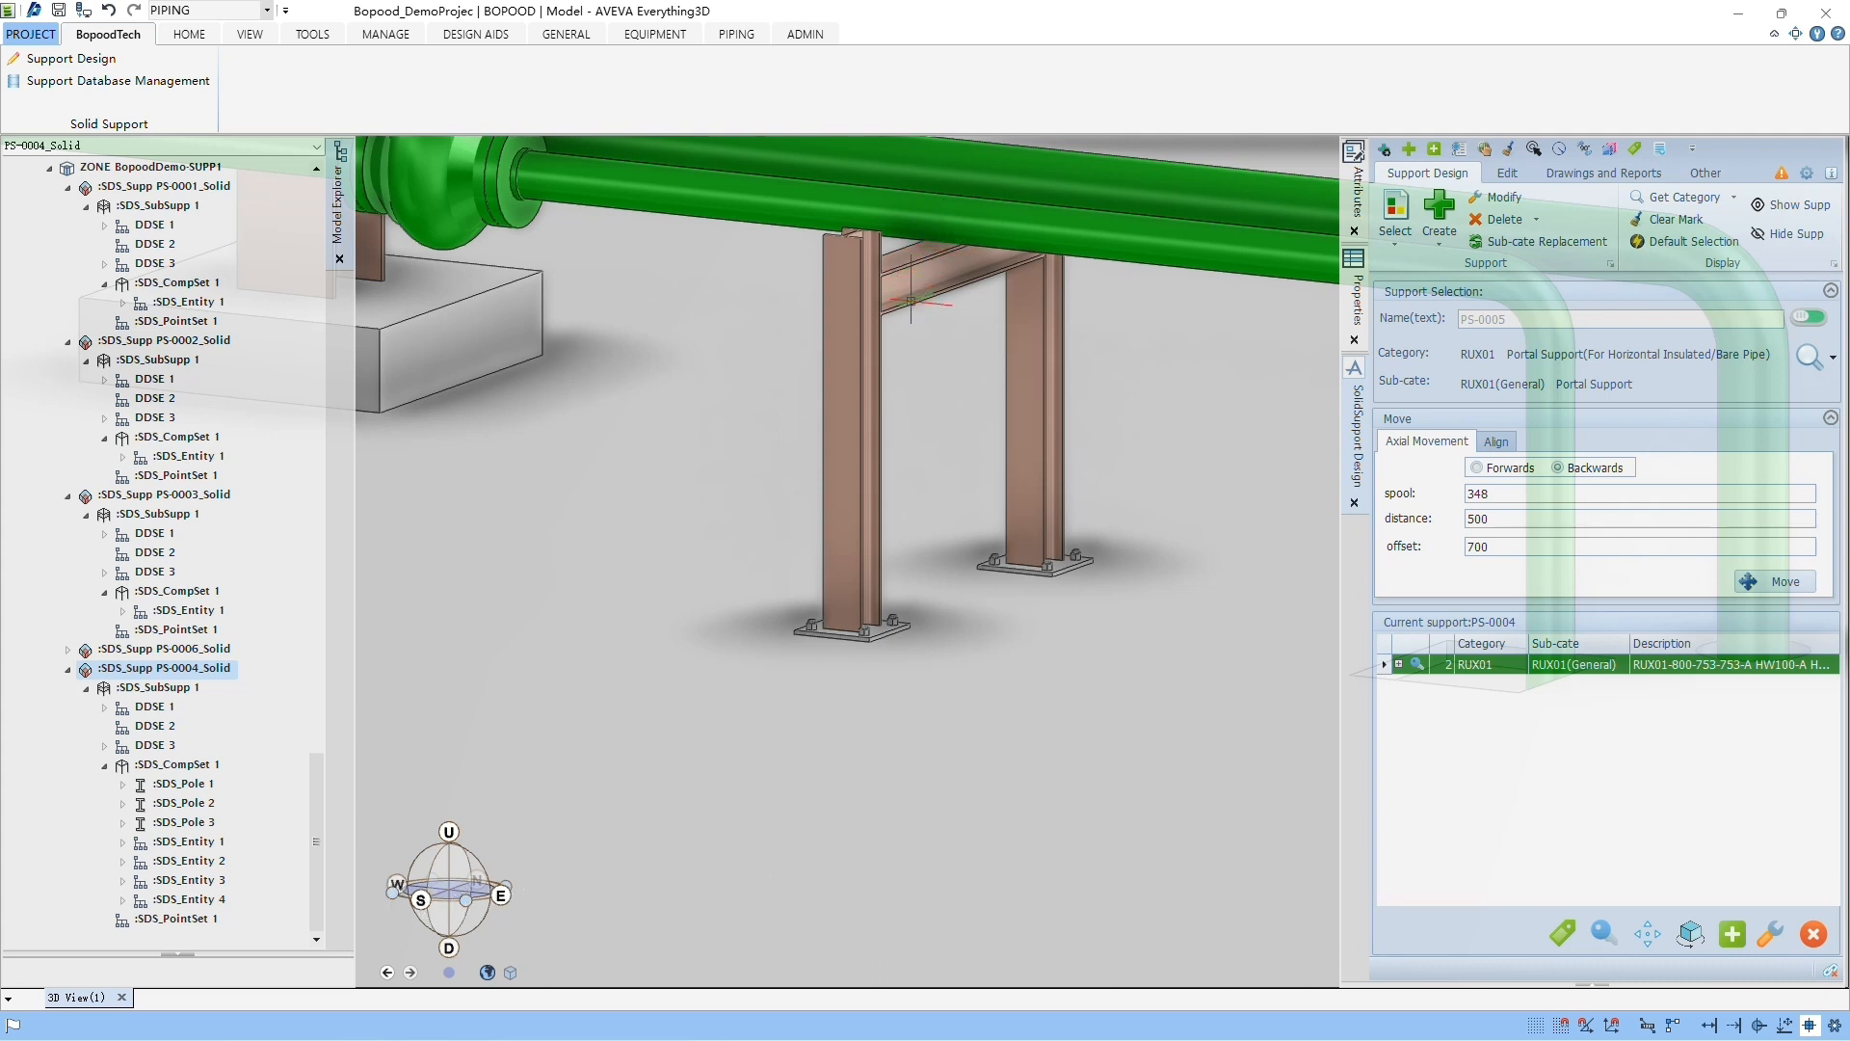
Step: Check the remaining portal support's base plates against the ground in wireframe and shaded display, and undo the sub-support deletion
middle_drag(917, 351, 901, 351)
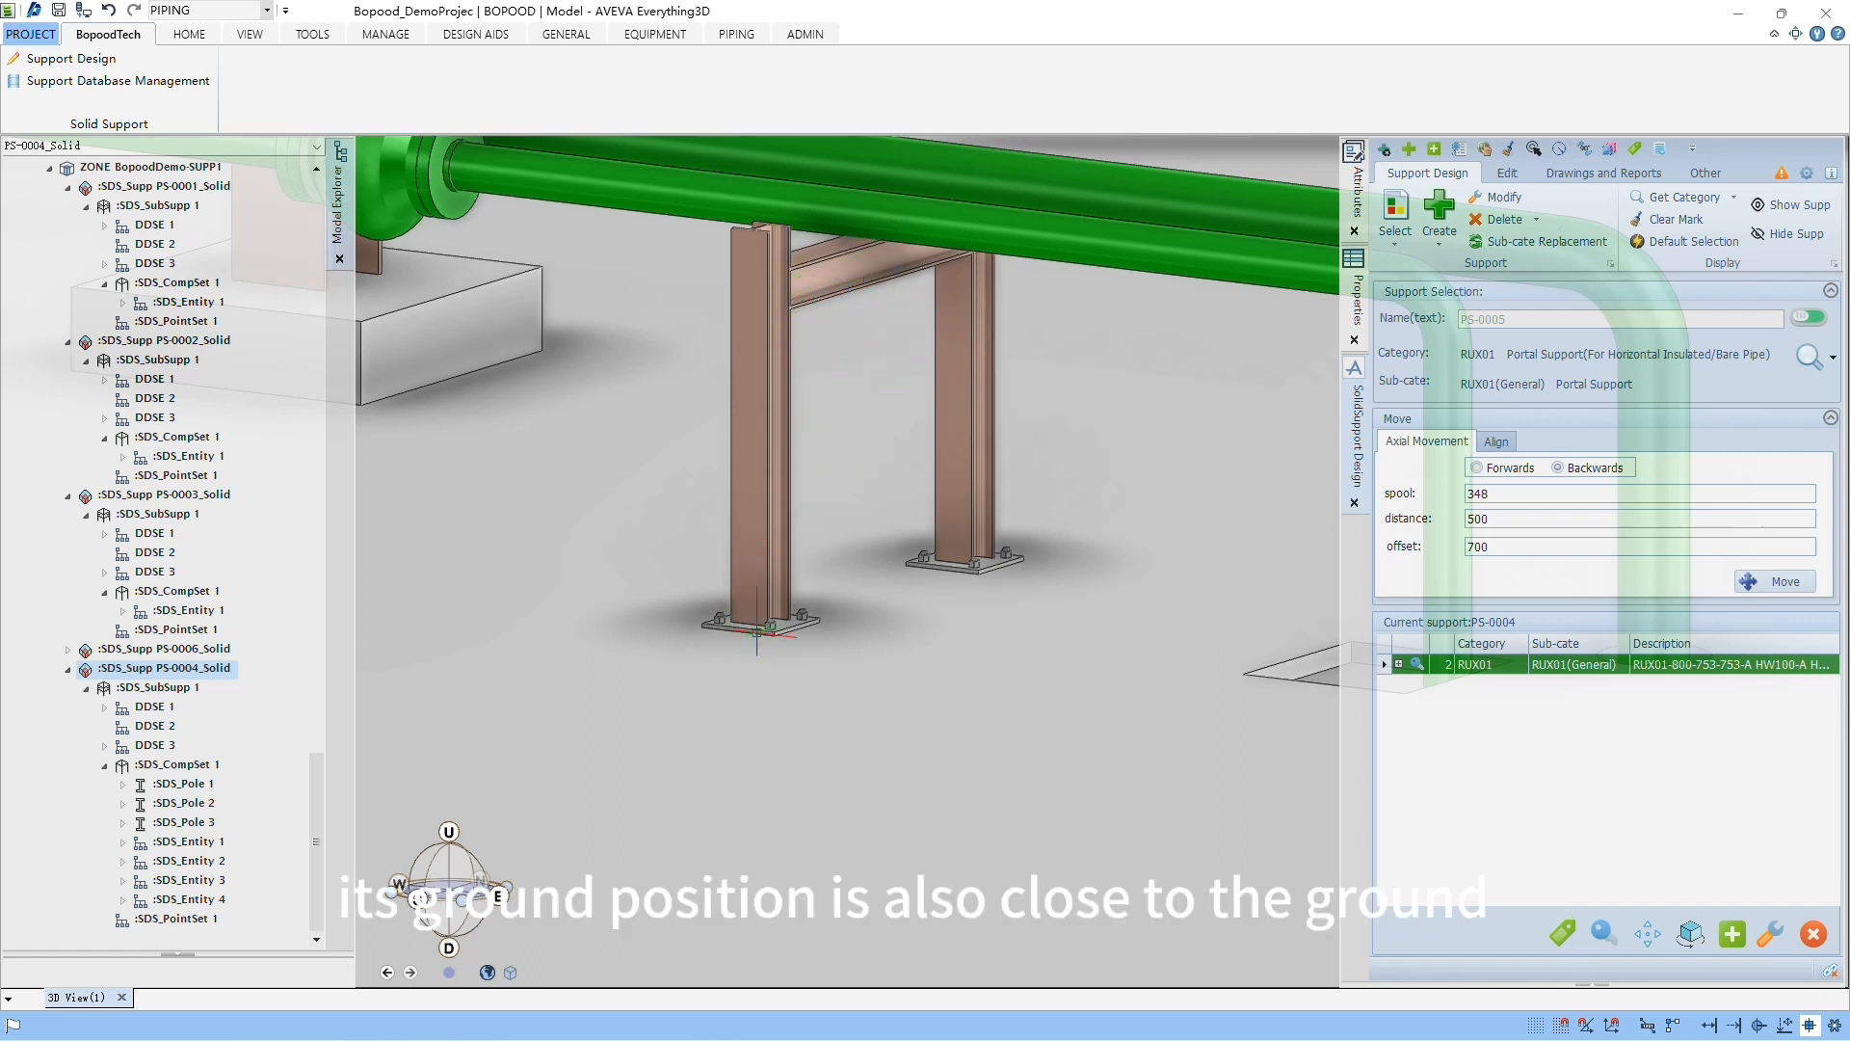
scroll(945, 544, up, 3)
key(F8)
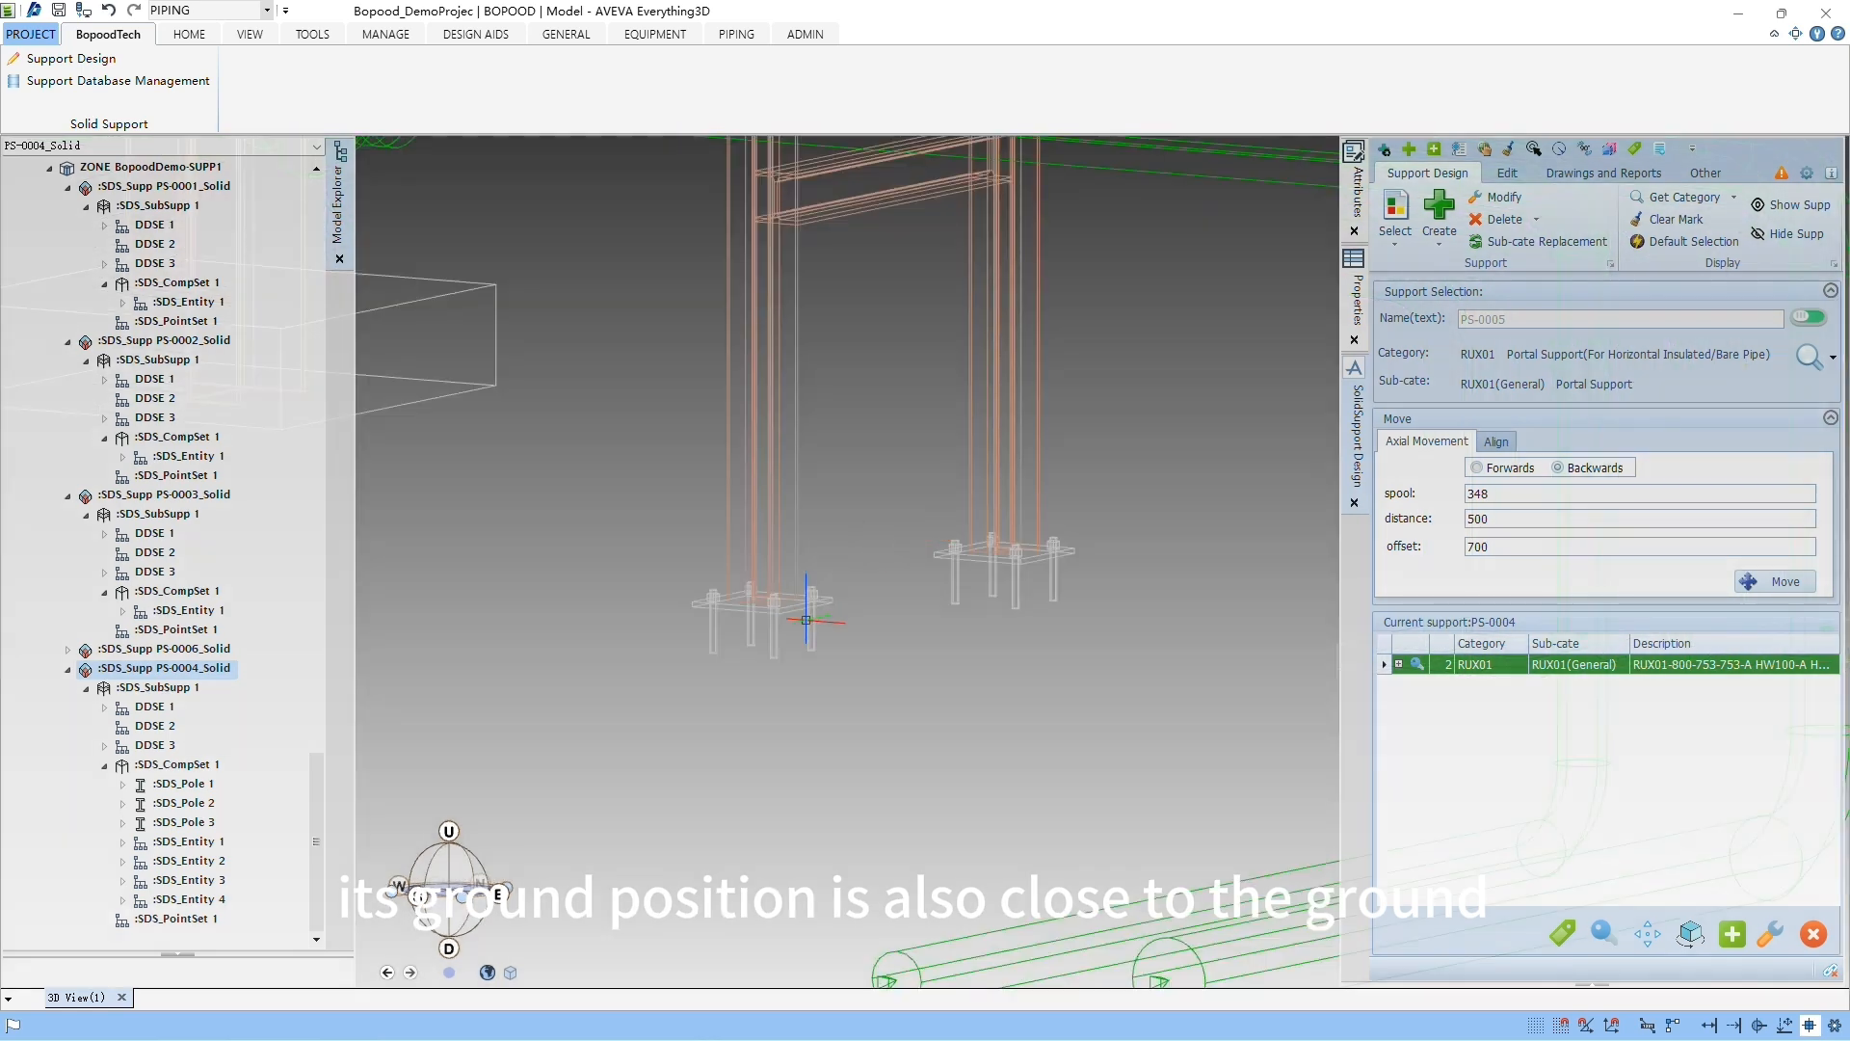
mouse_move(810, 607)
middle_down()
mouse_move(826, 550)
mouse_move(809, 603)
middle_up()
key(F8)
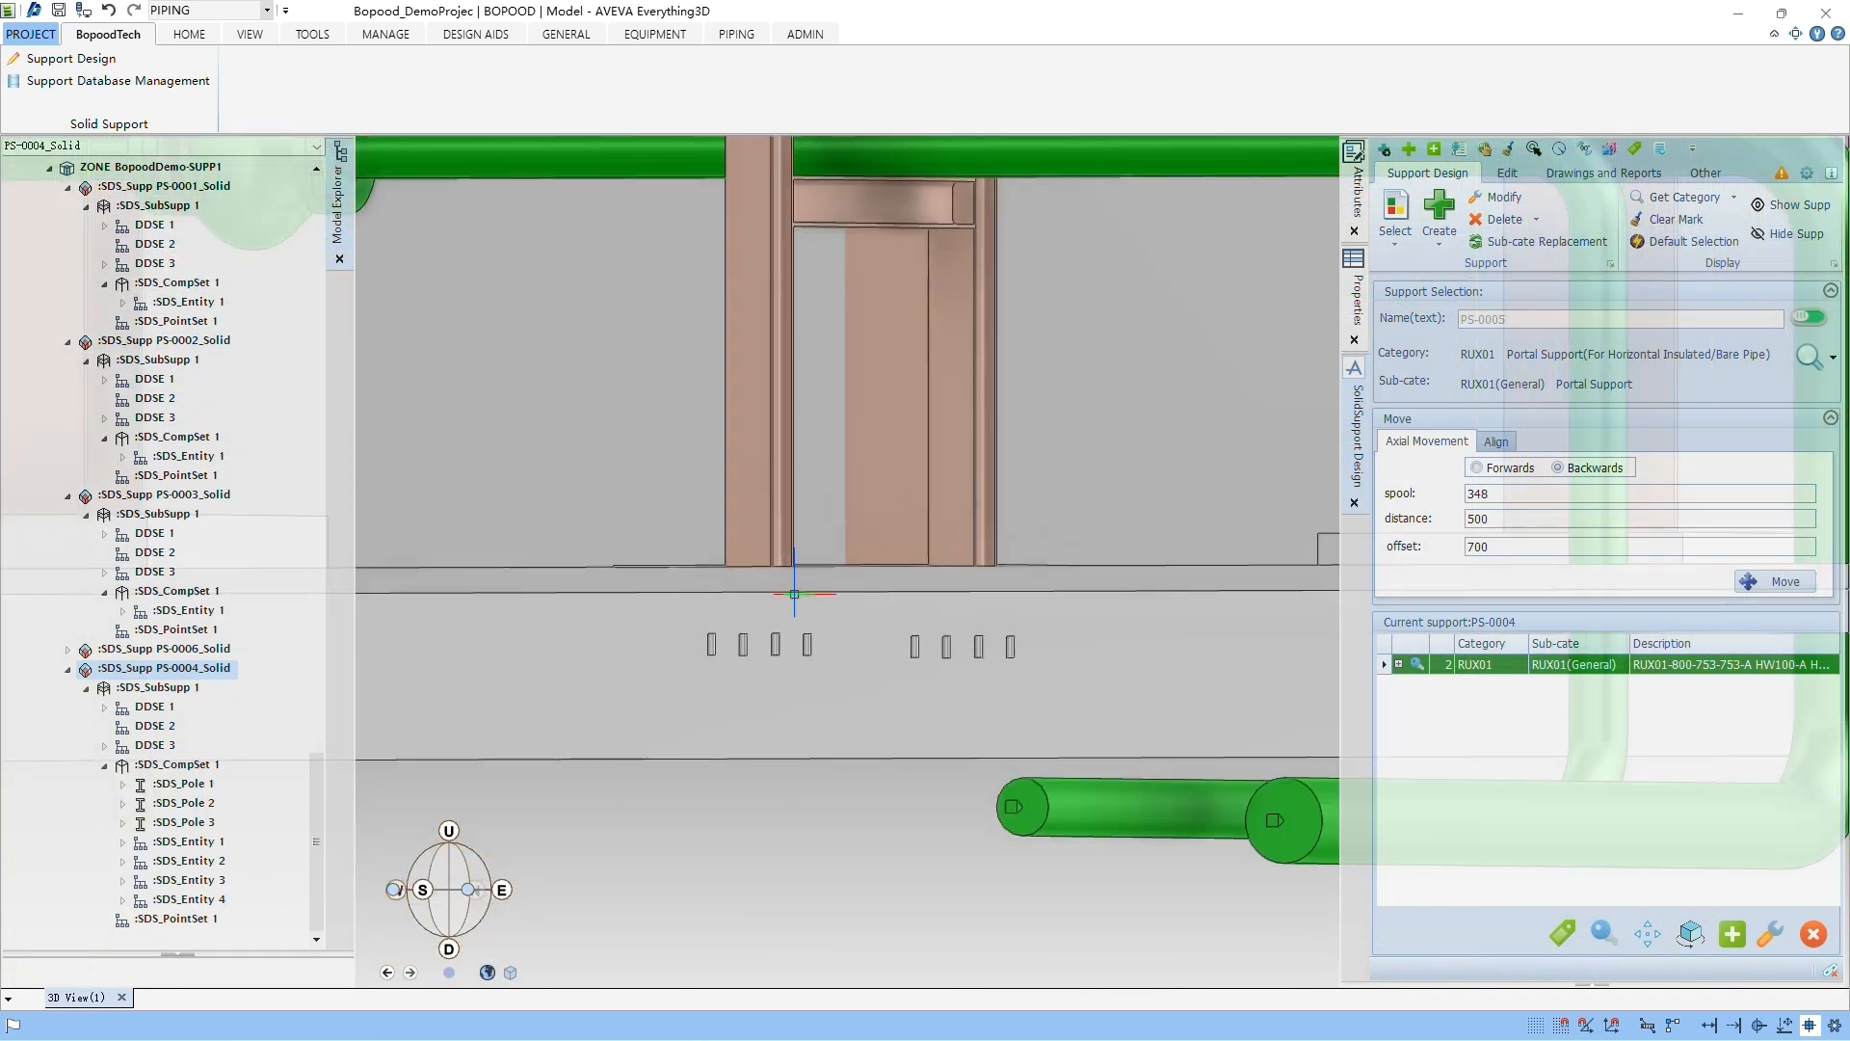
click(807, 448)
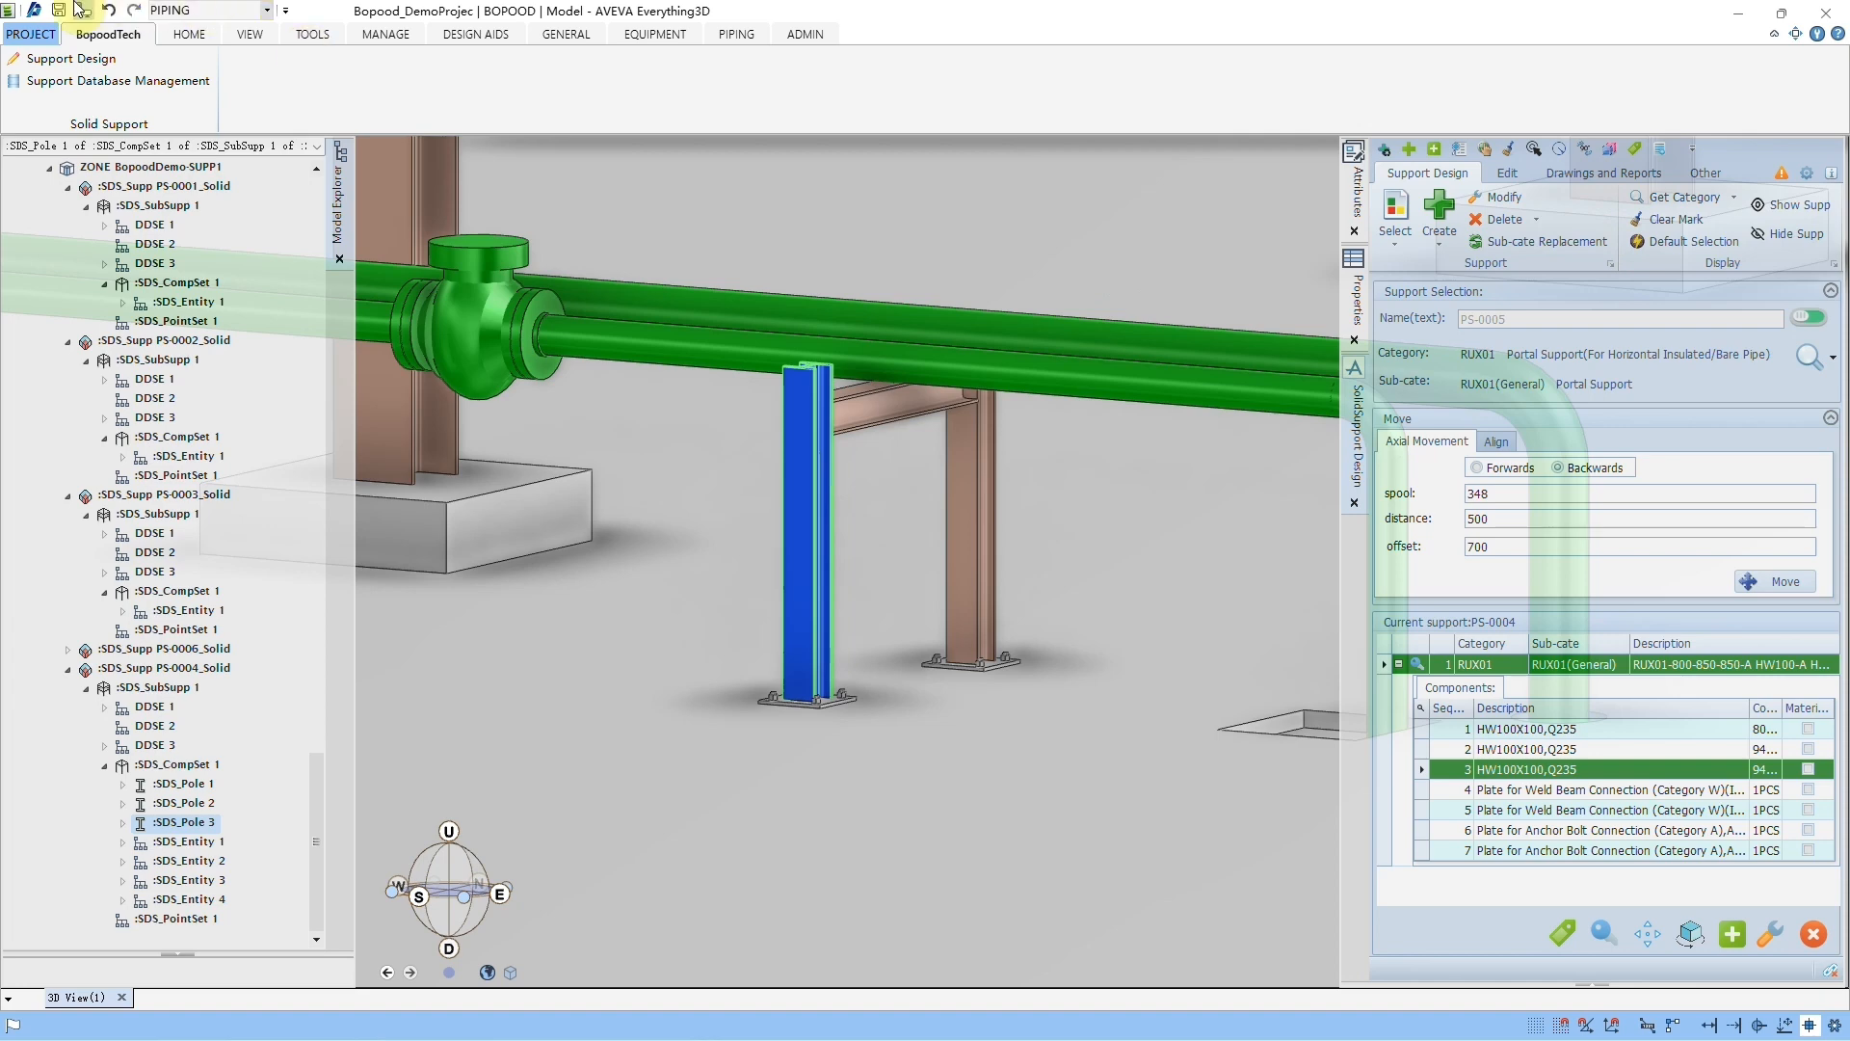
click(108, 10)
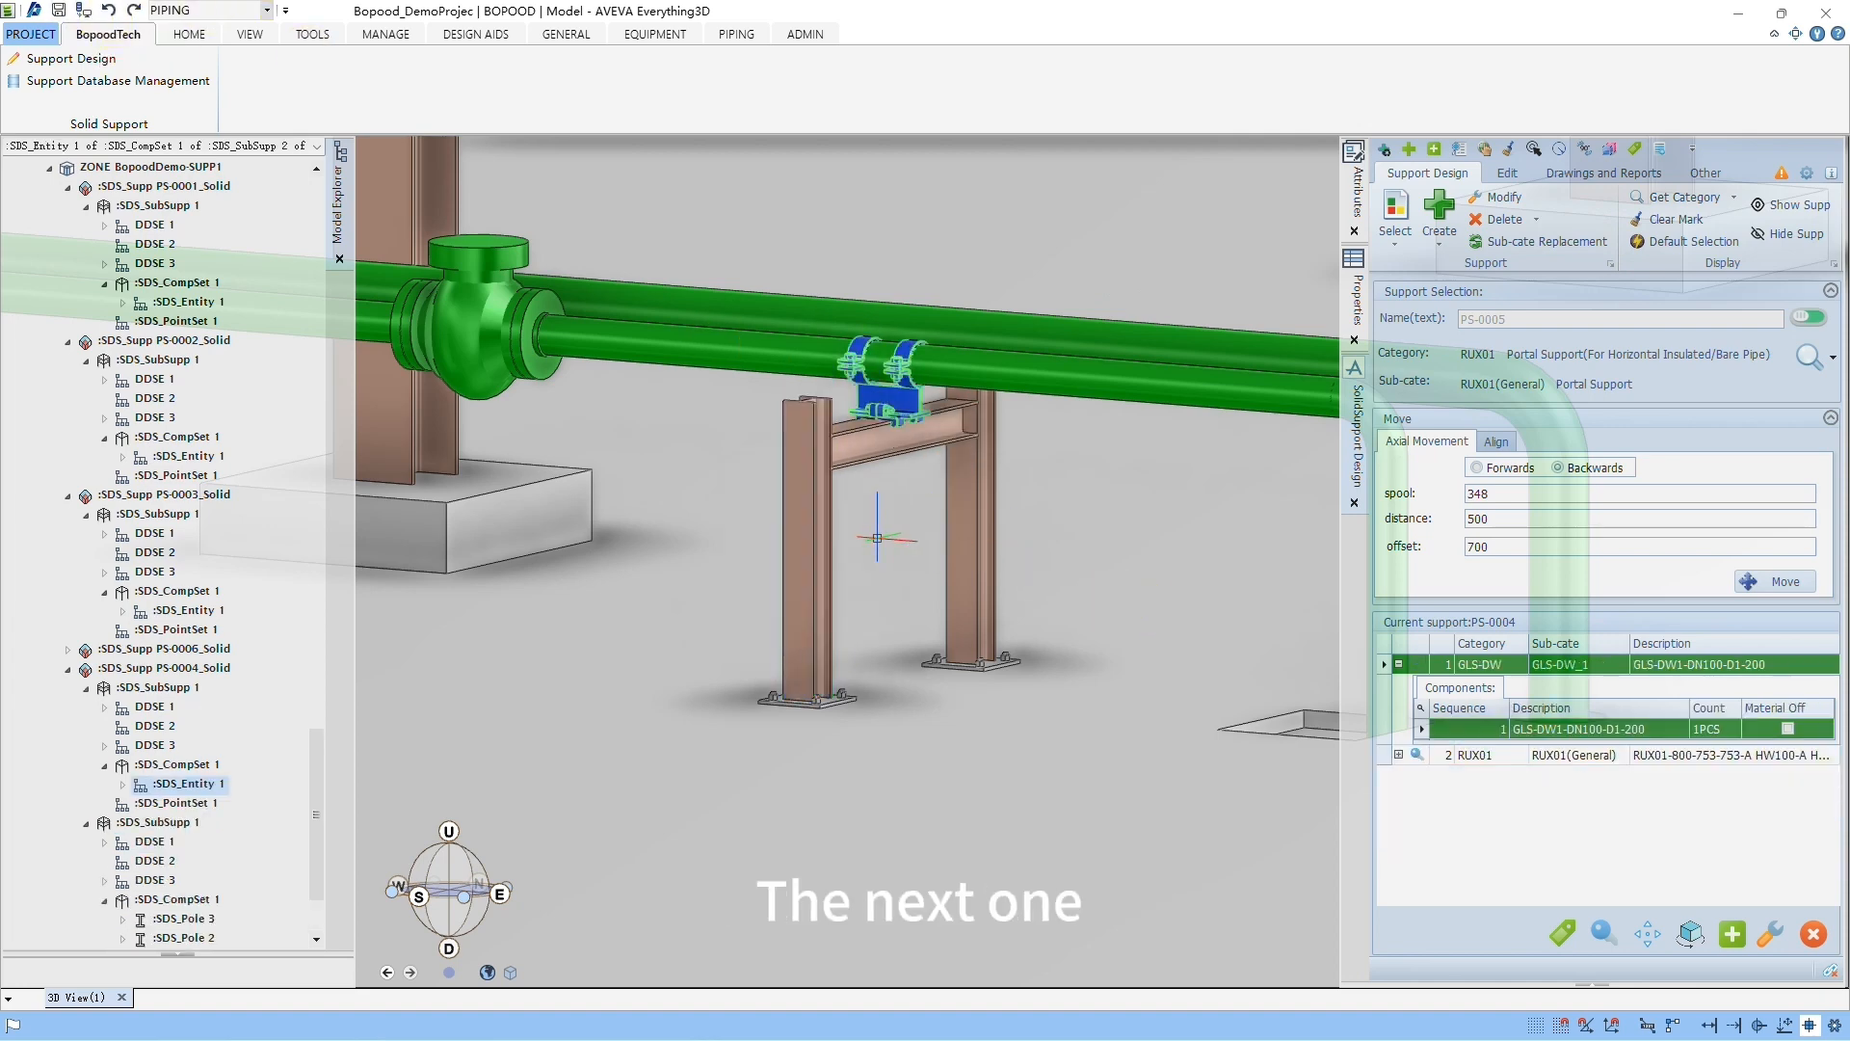
Step: Move the RUX01 portal sub-support by 200 in the Y direction
scroll(876, 535, up, 2)
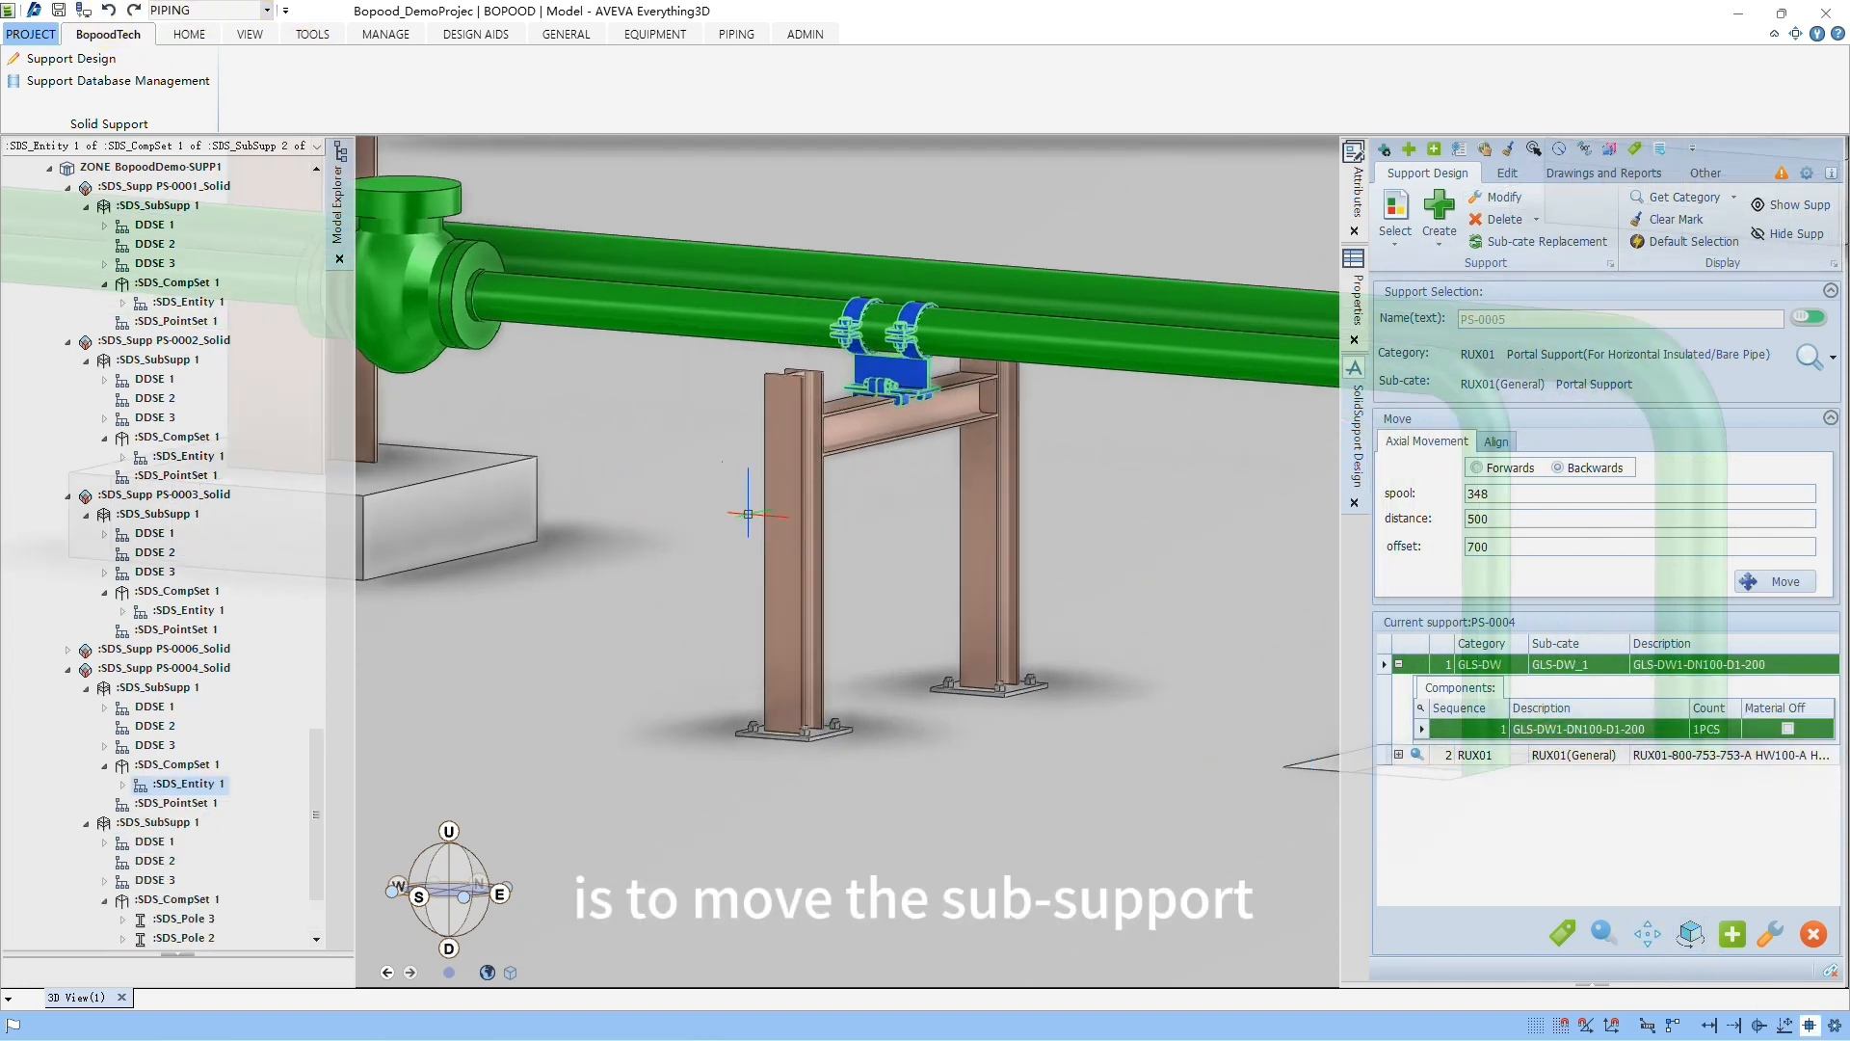
click(786, 521)
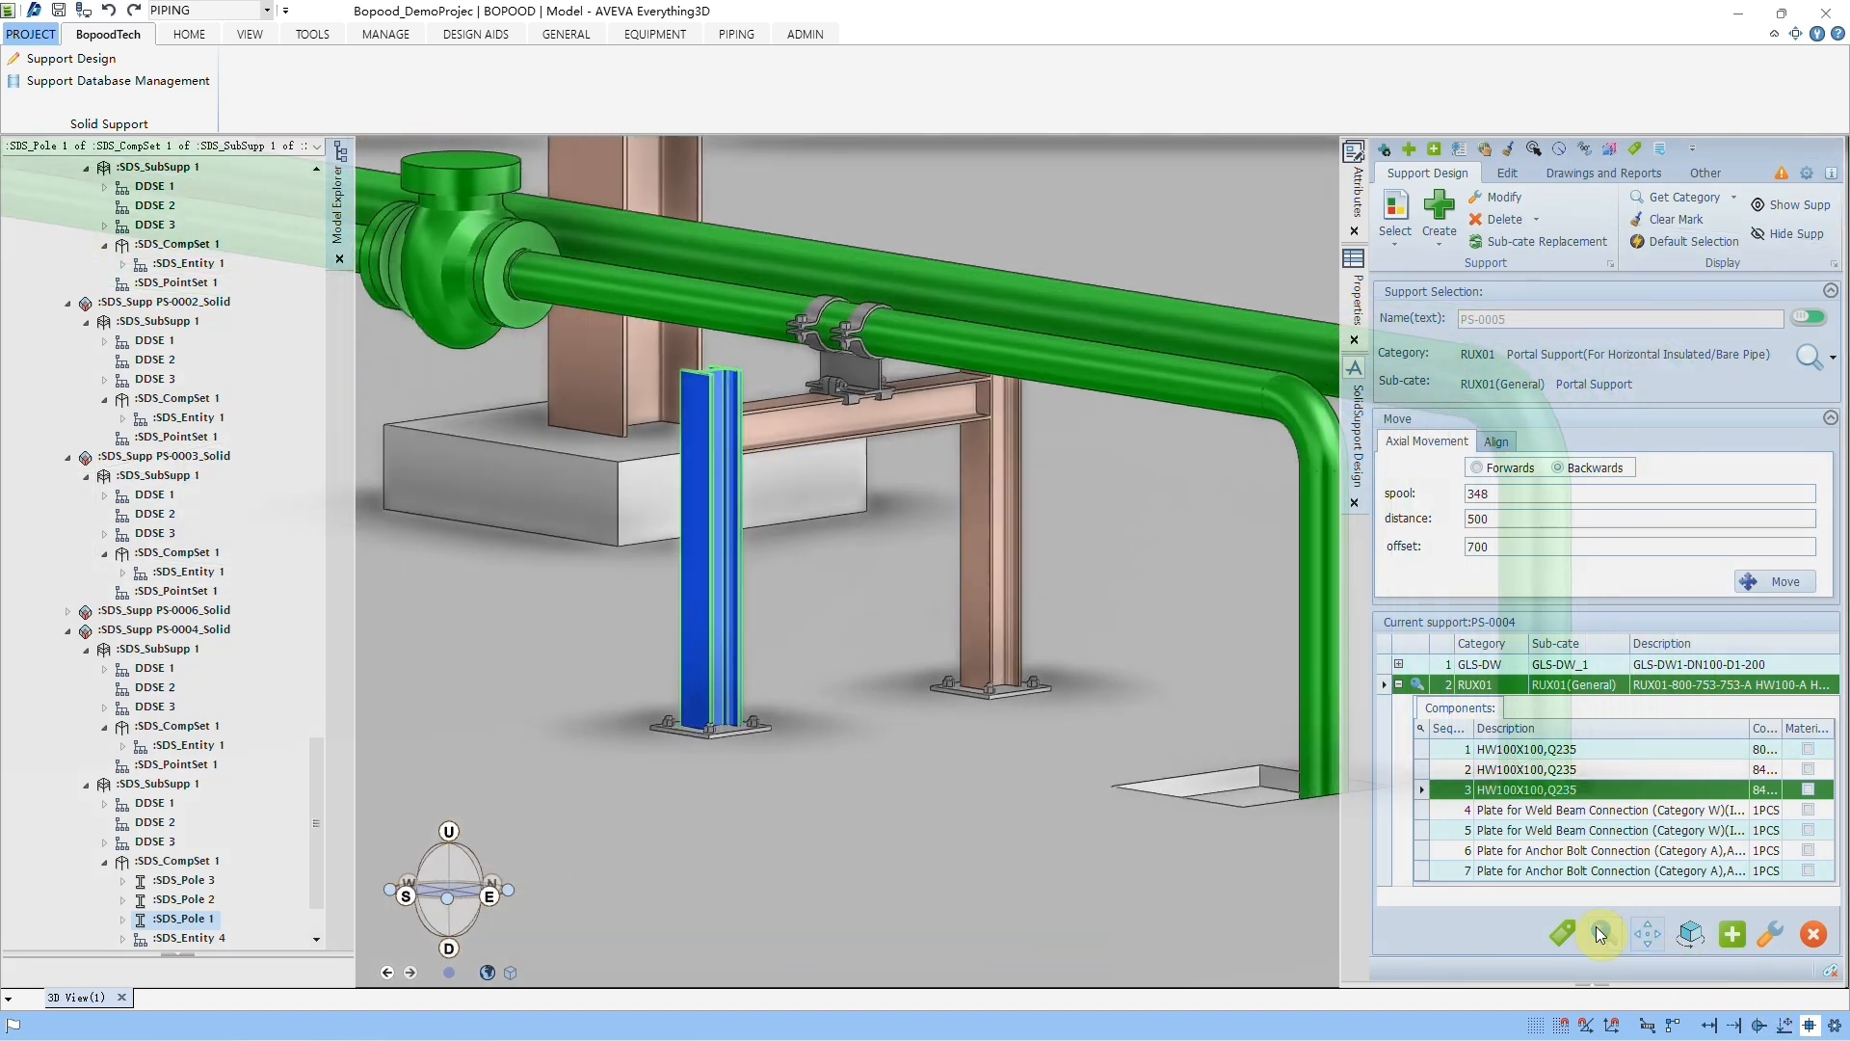
middle_drag(801, 533, 843, 730)
scroll(832, 741, down, 2)
middle_drag(813, 829, 896, 653)
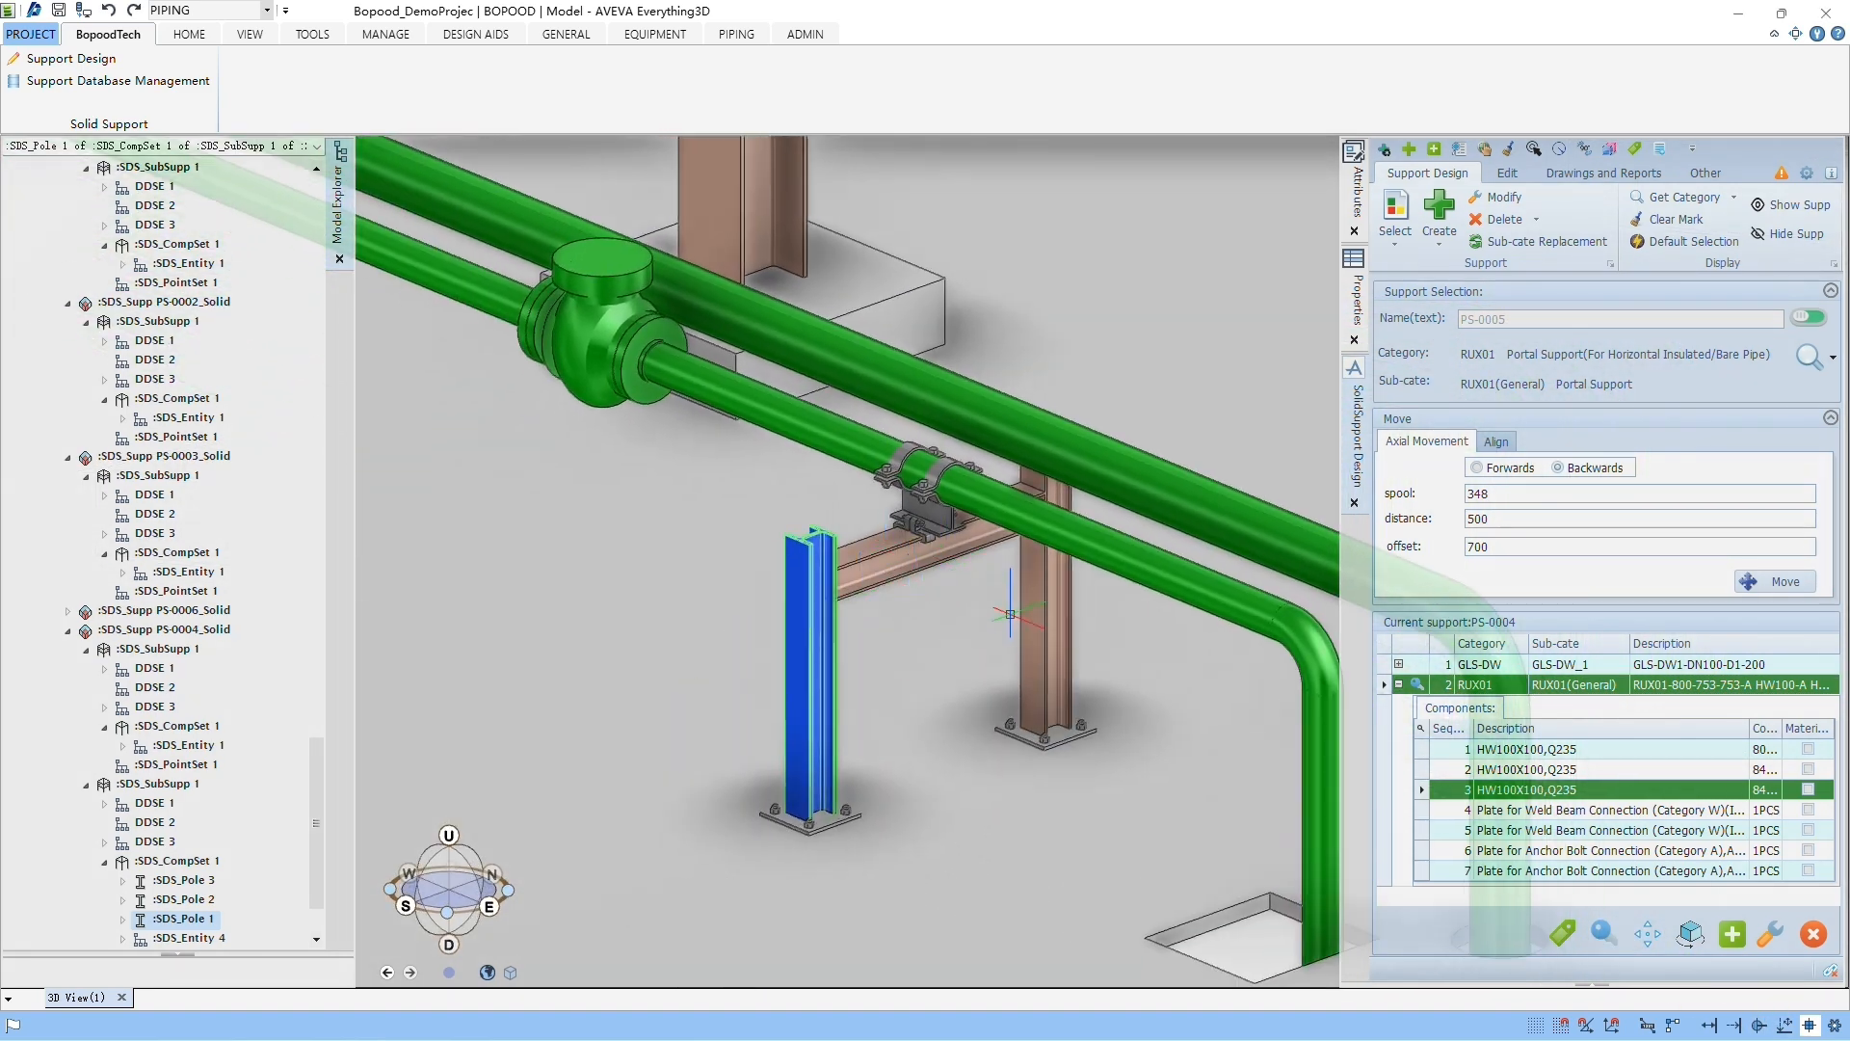
middle_drag(1010, 613, 735, 690)
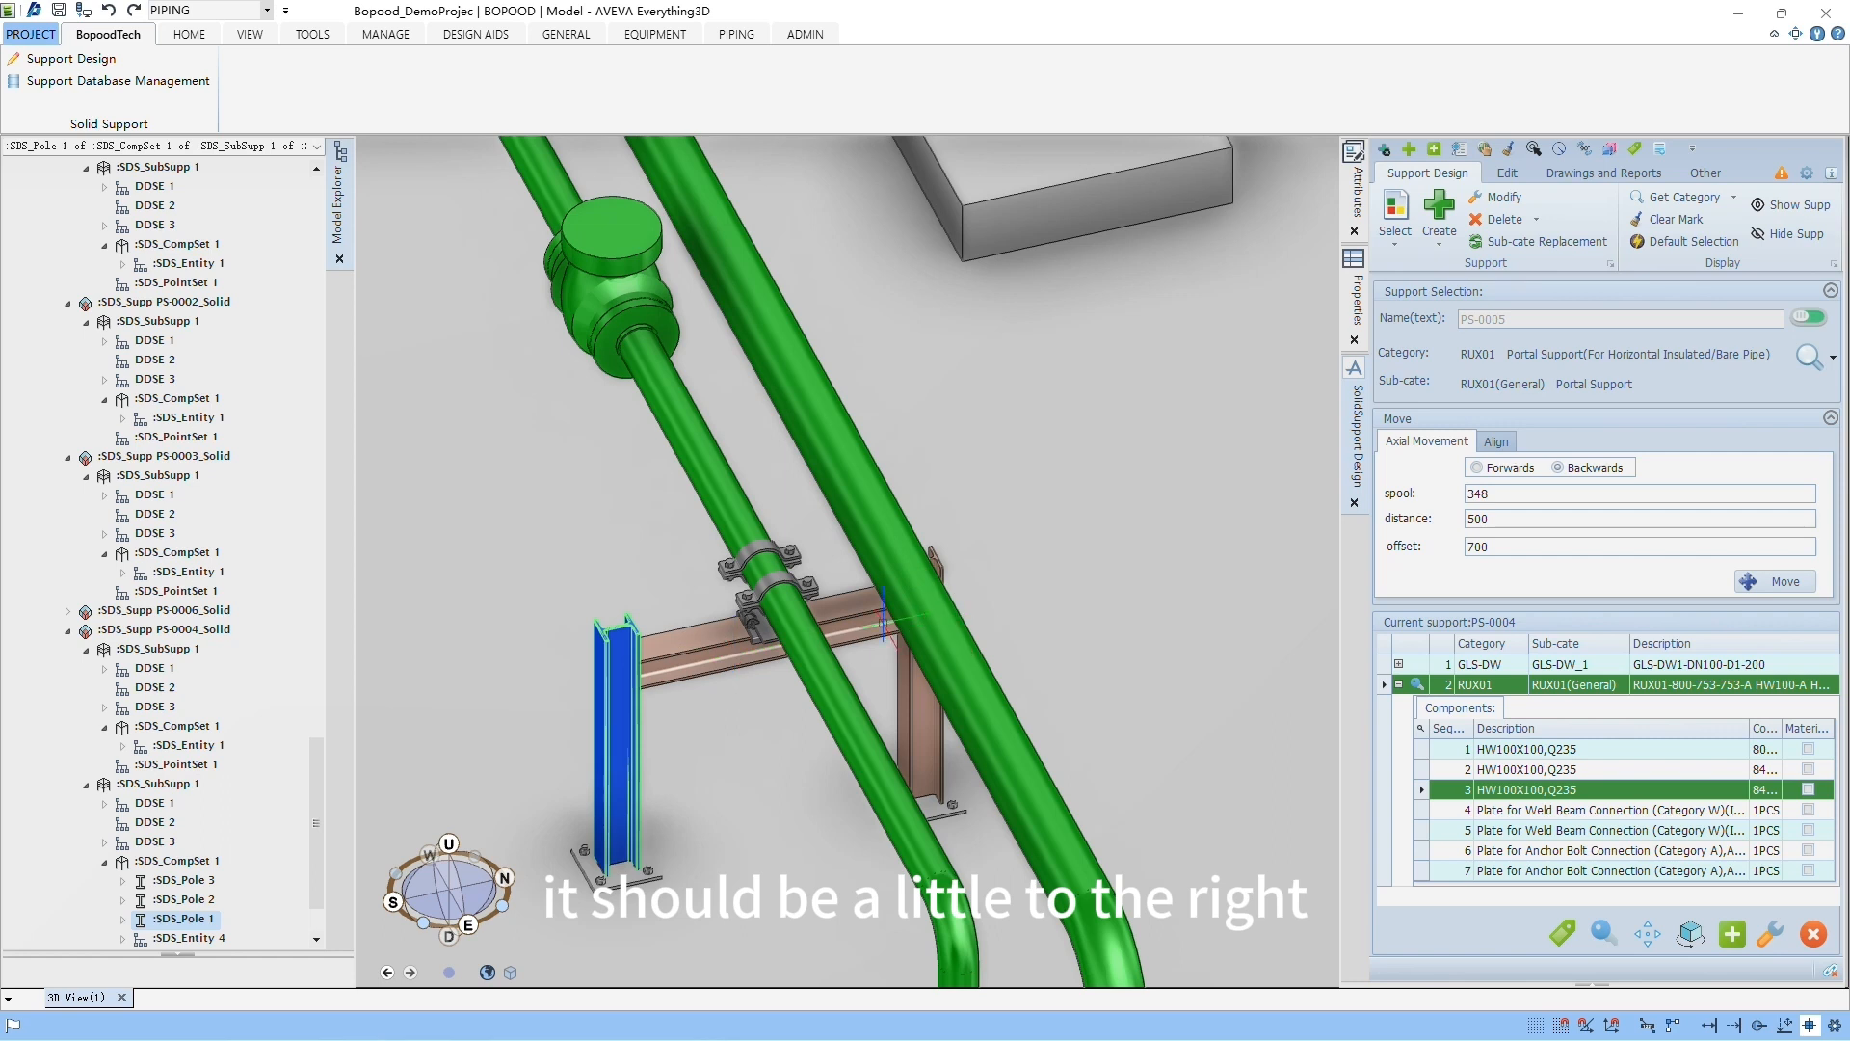
click(1650, 933)
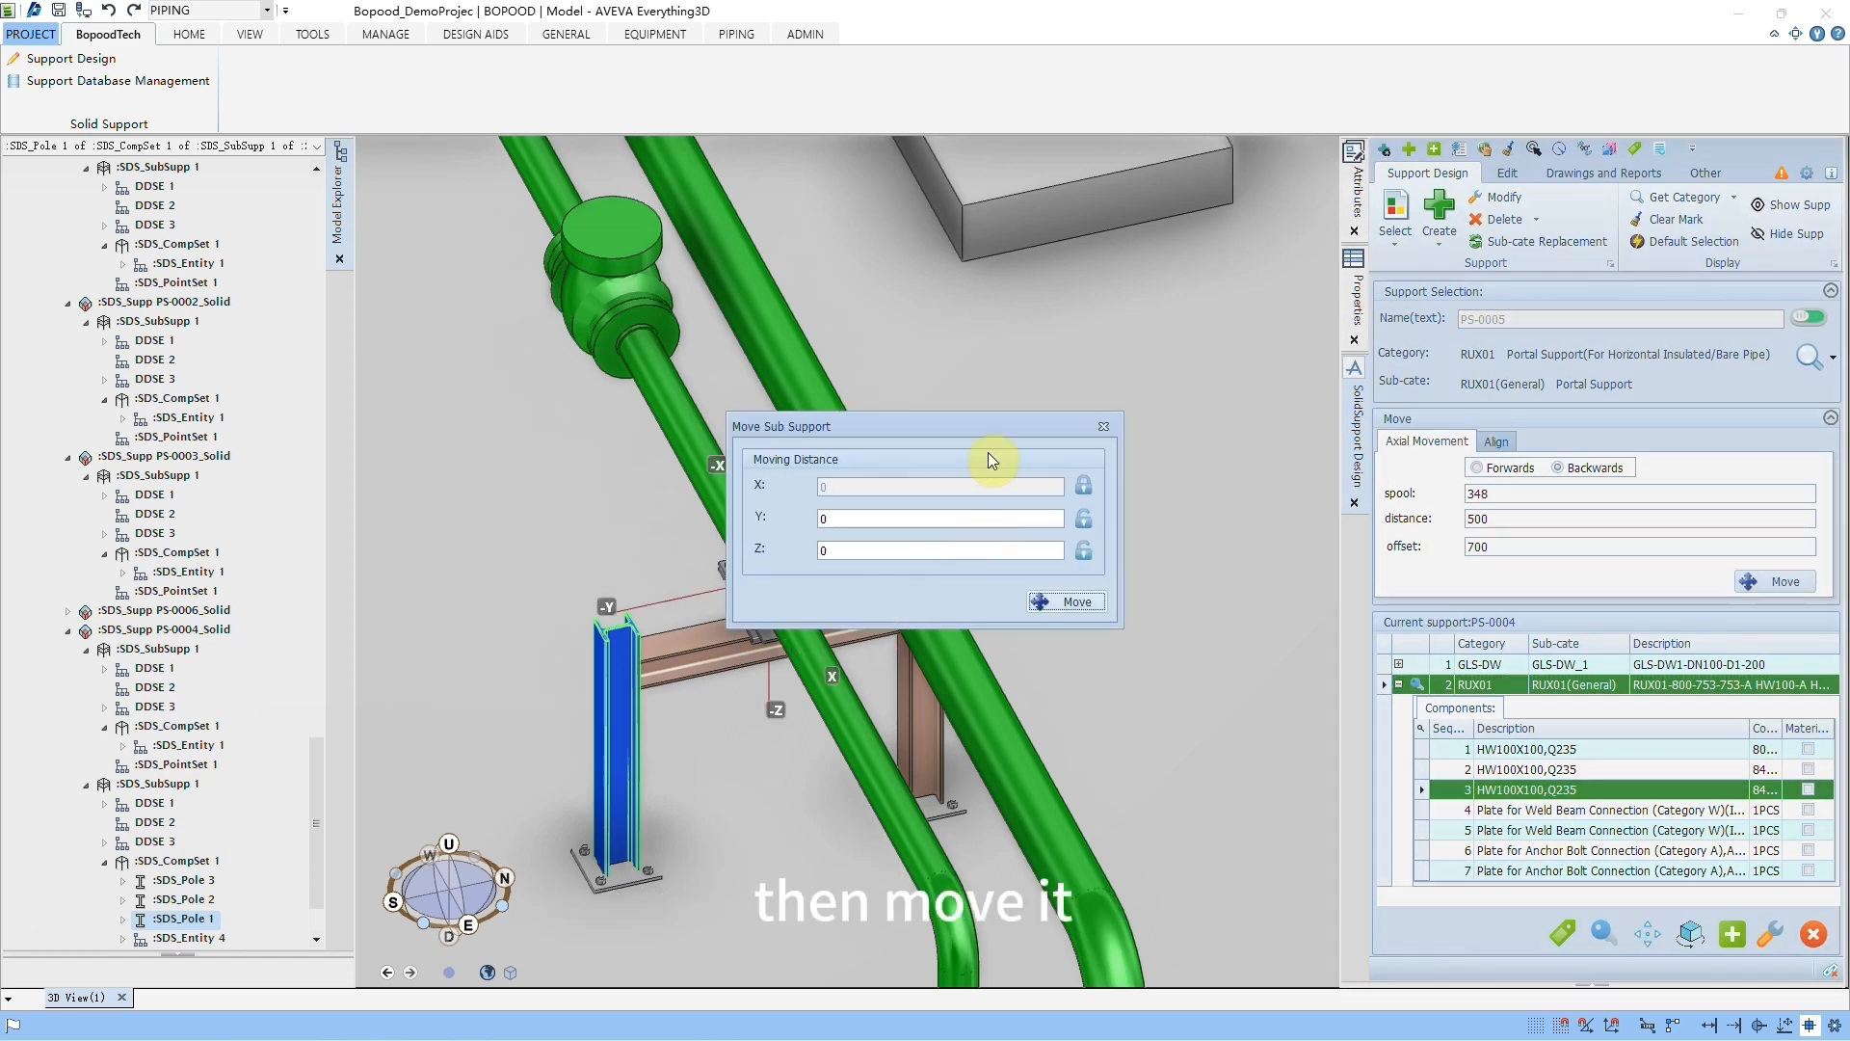
drag(987, 424, 1317, 394)
drag(1209, 489, 1078, 486)
text(200)
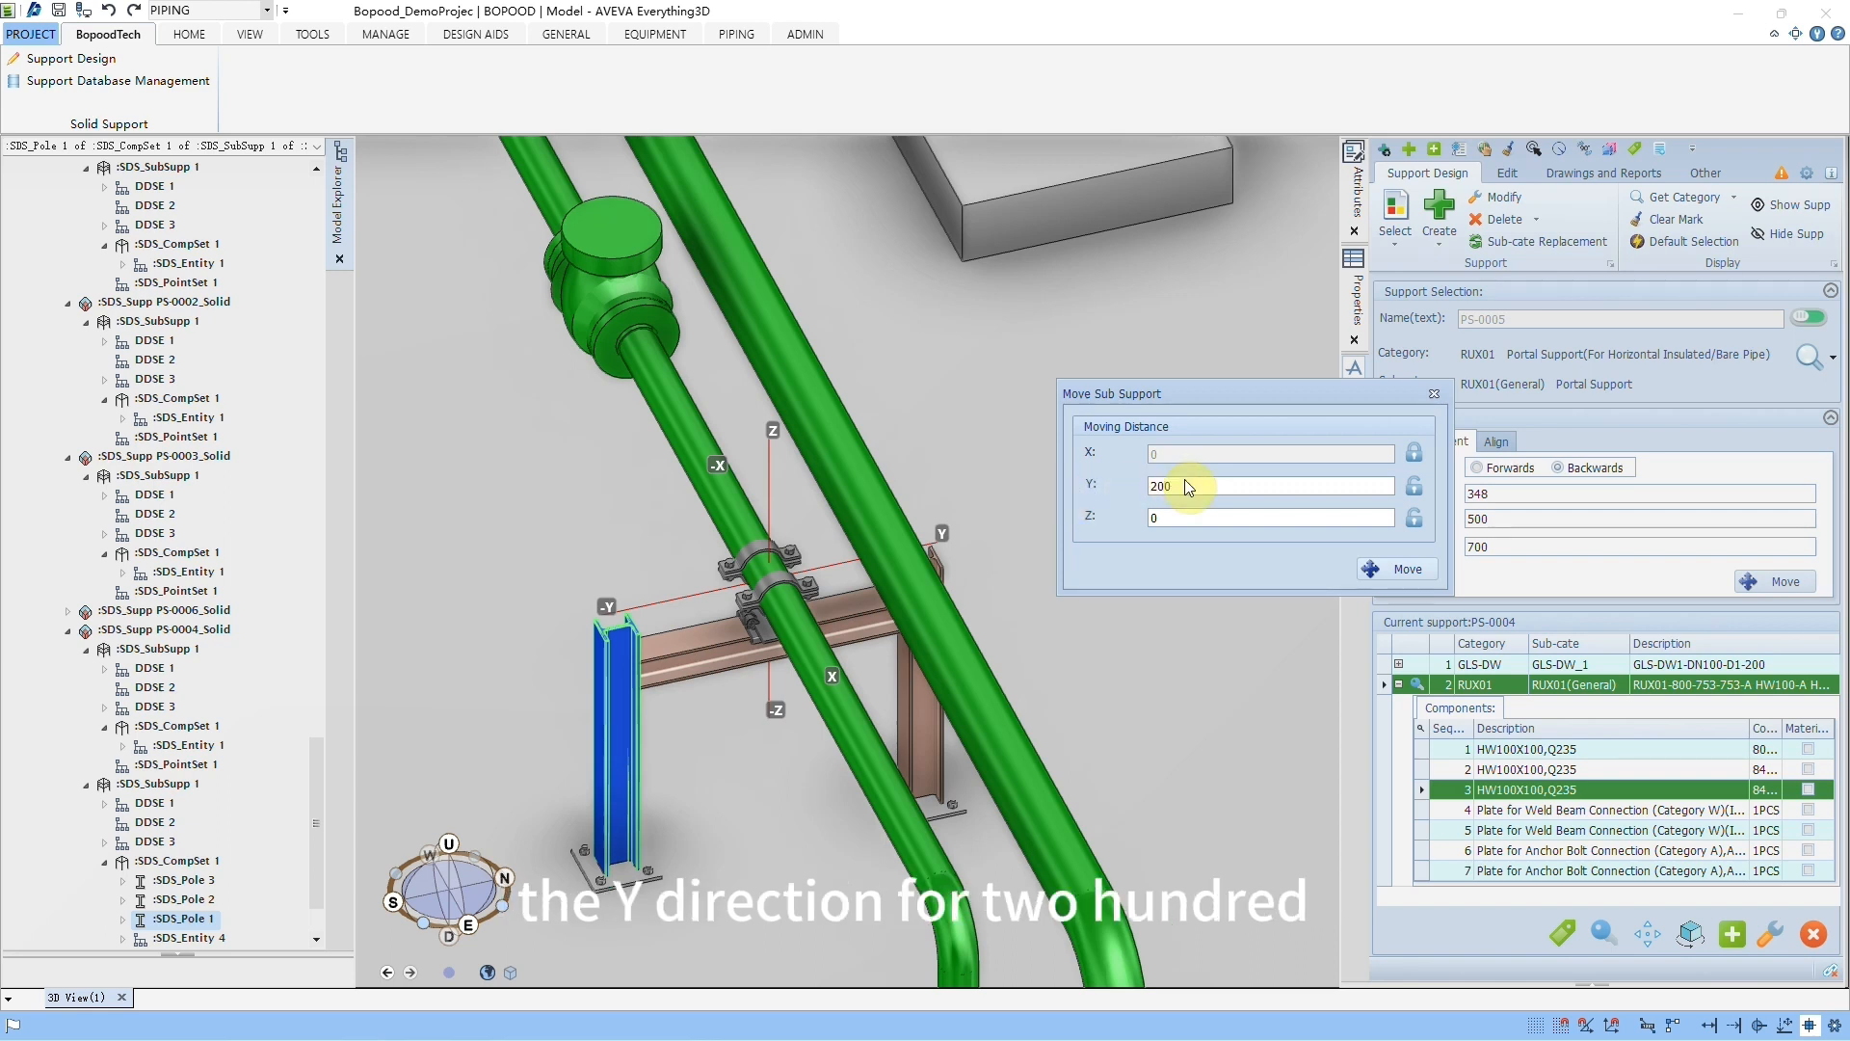
click(1397, 570)
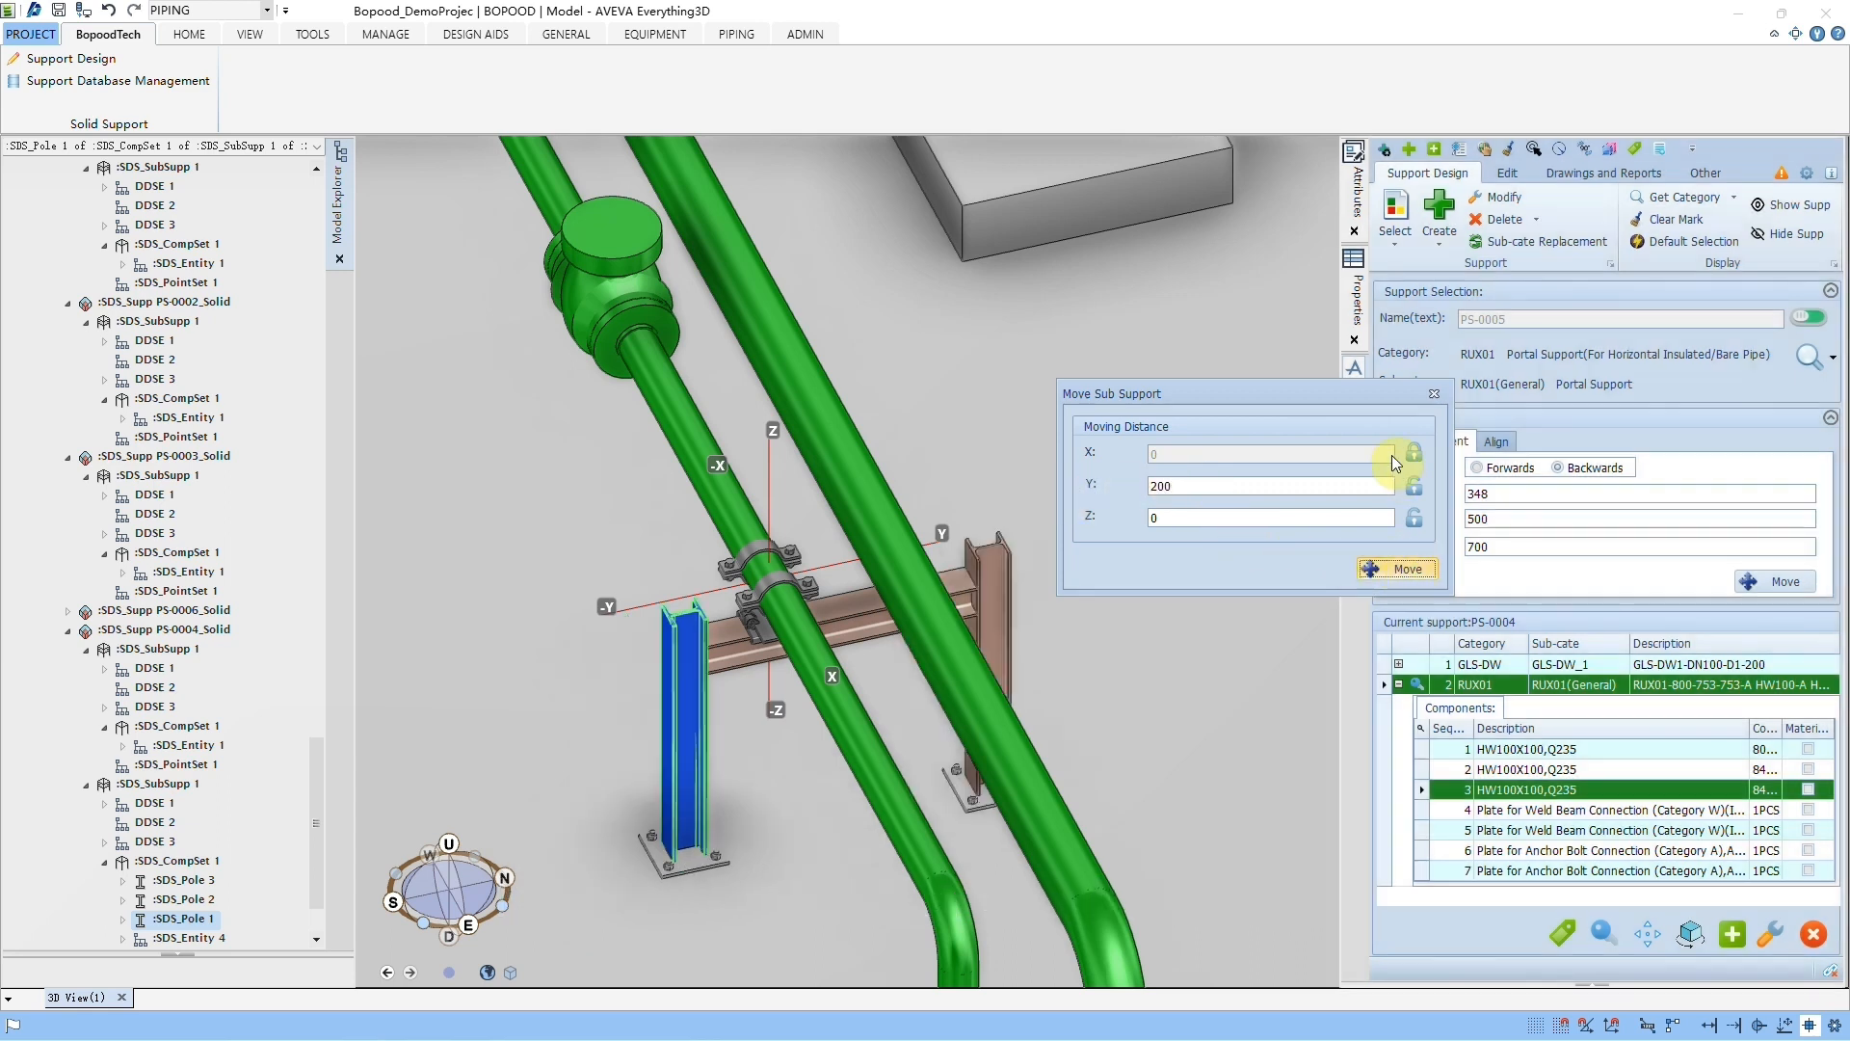
click(1433, 395)
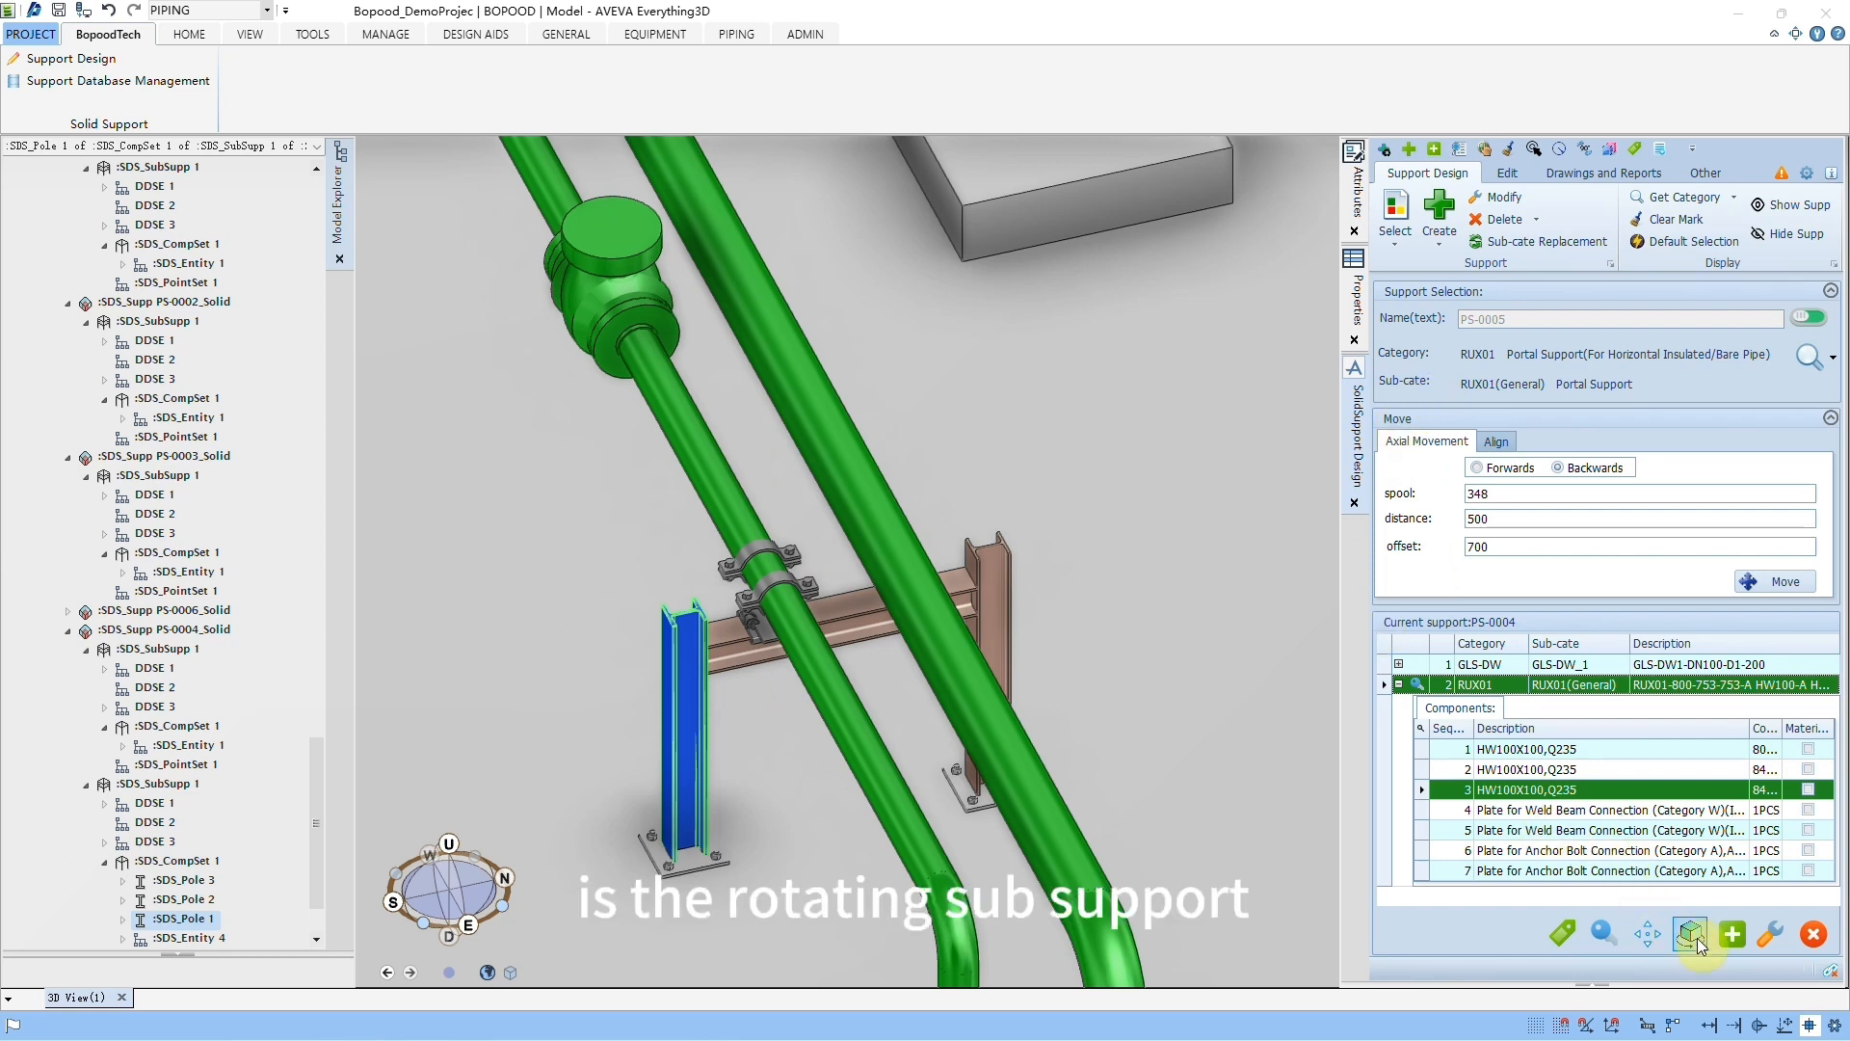
Step: Rotate the RUX01 portal sub-support twice by 90 degrees about the U axis and close the Rotation dialog
click(1692, 935)
click(875, 466)
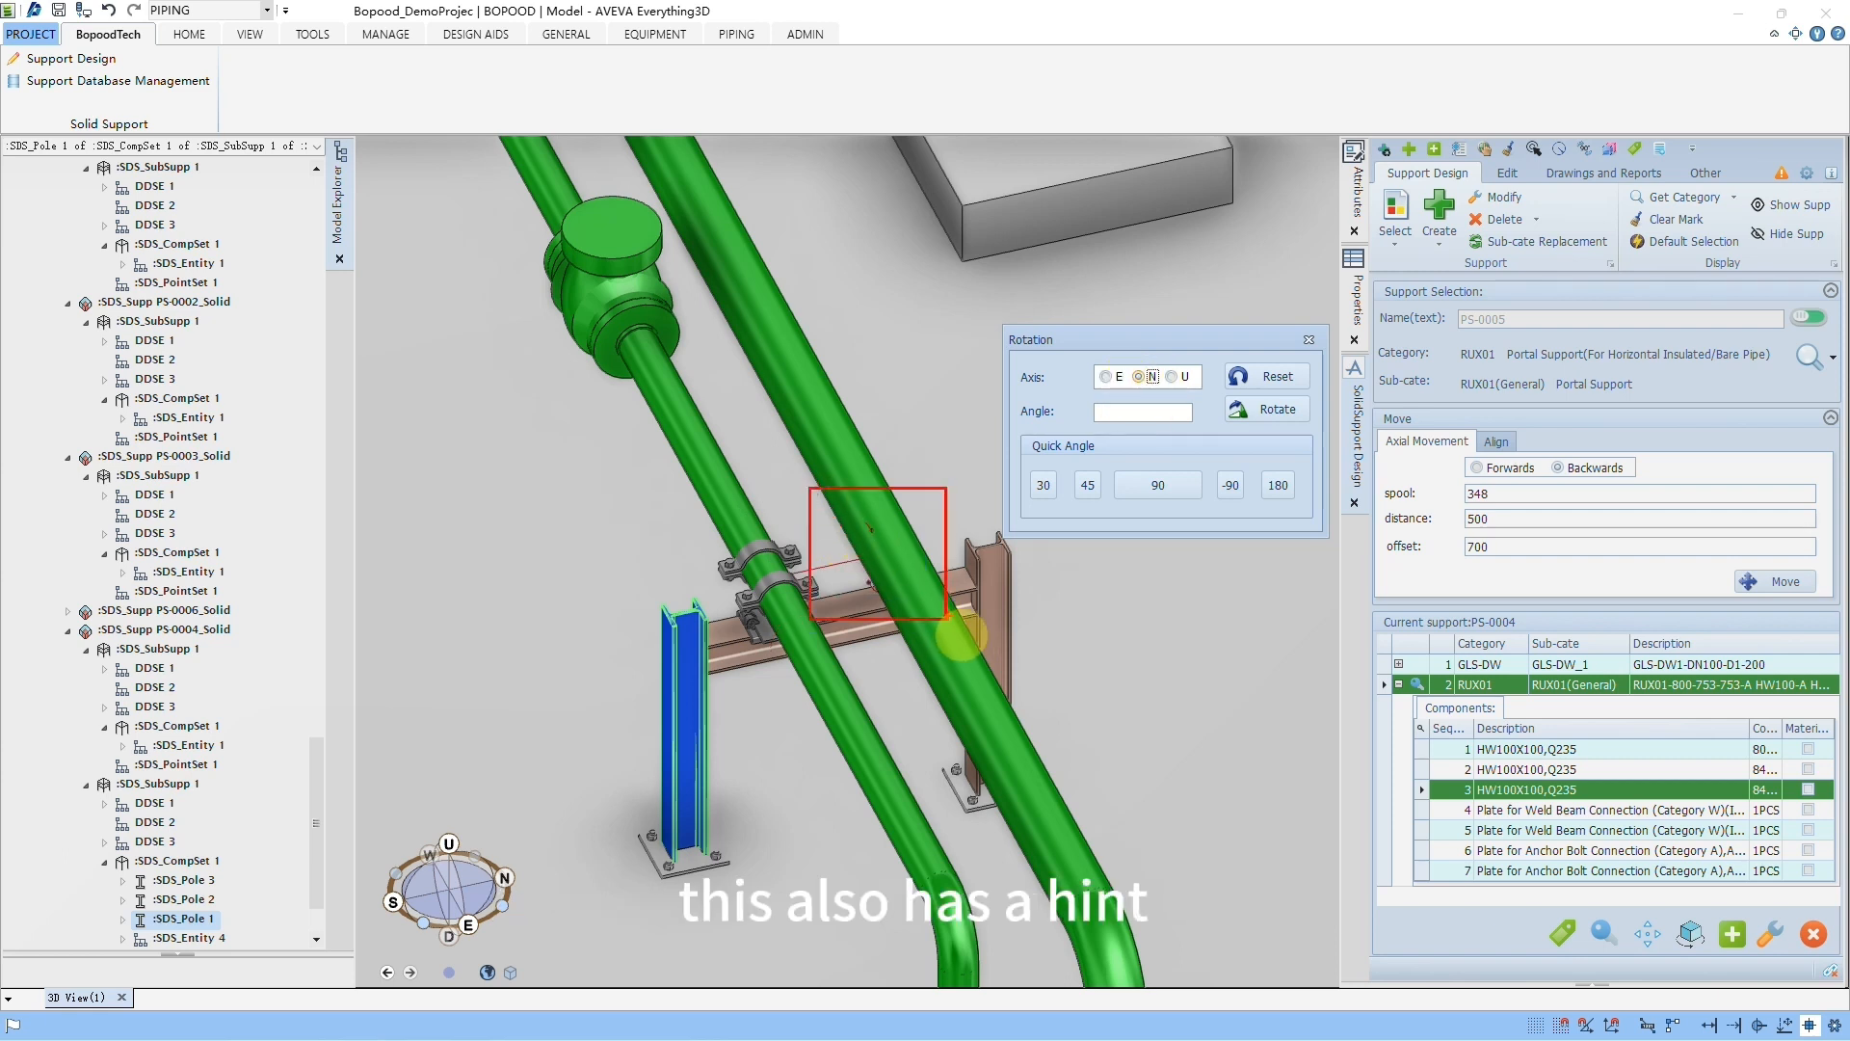
click(1173, 378)
click(1160, 490)
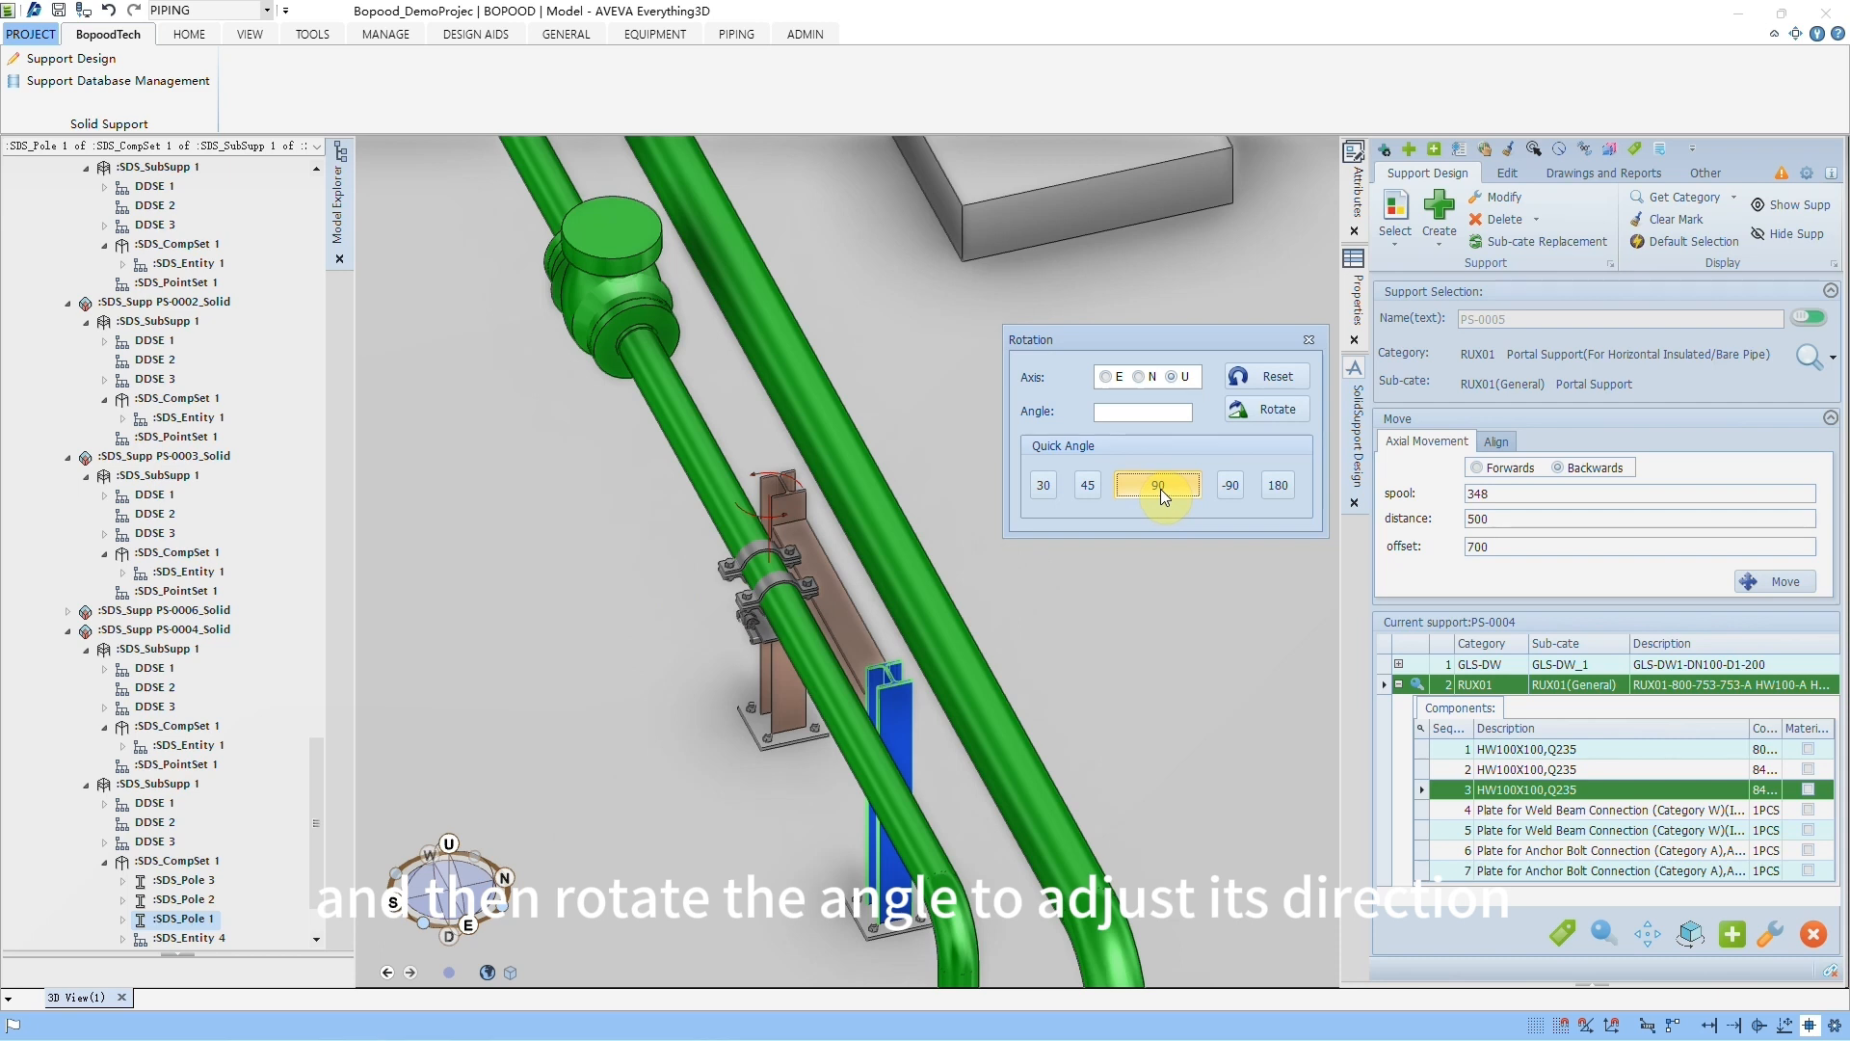
click(1161, 490)
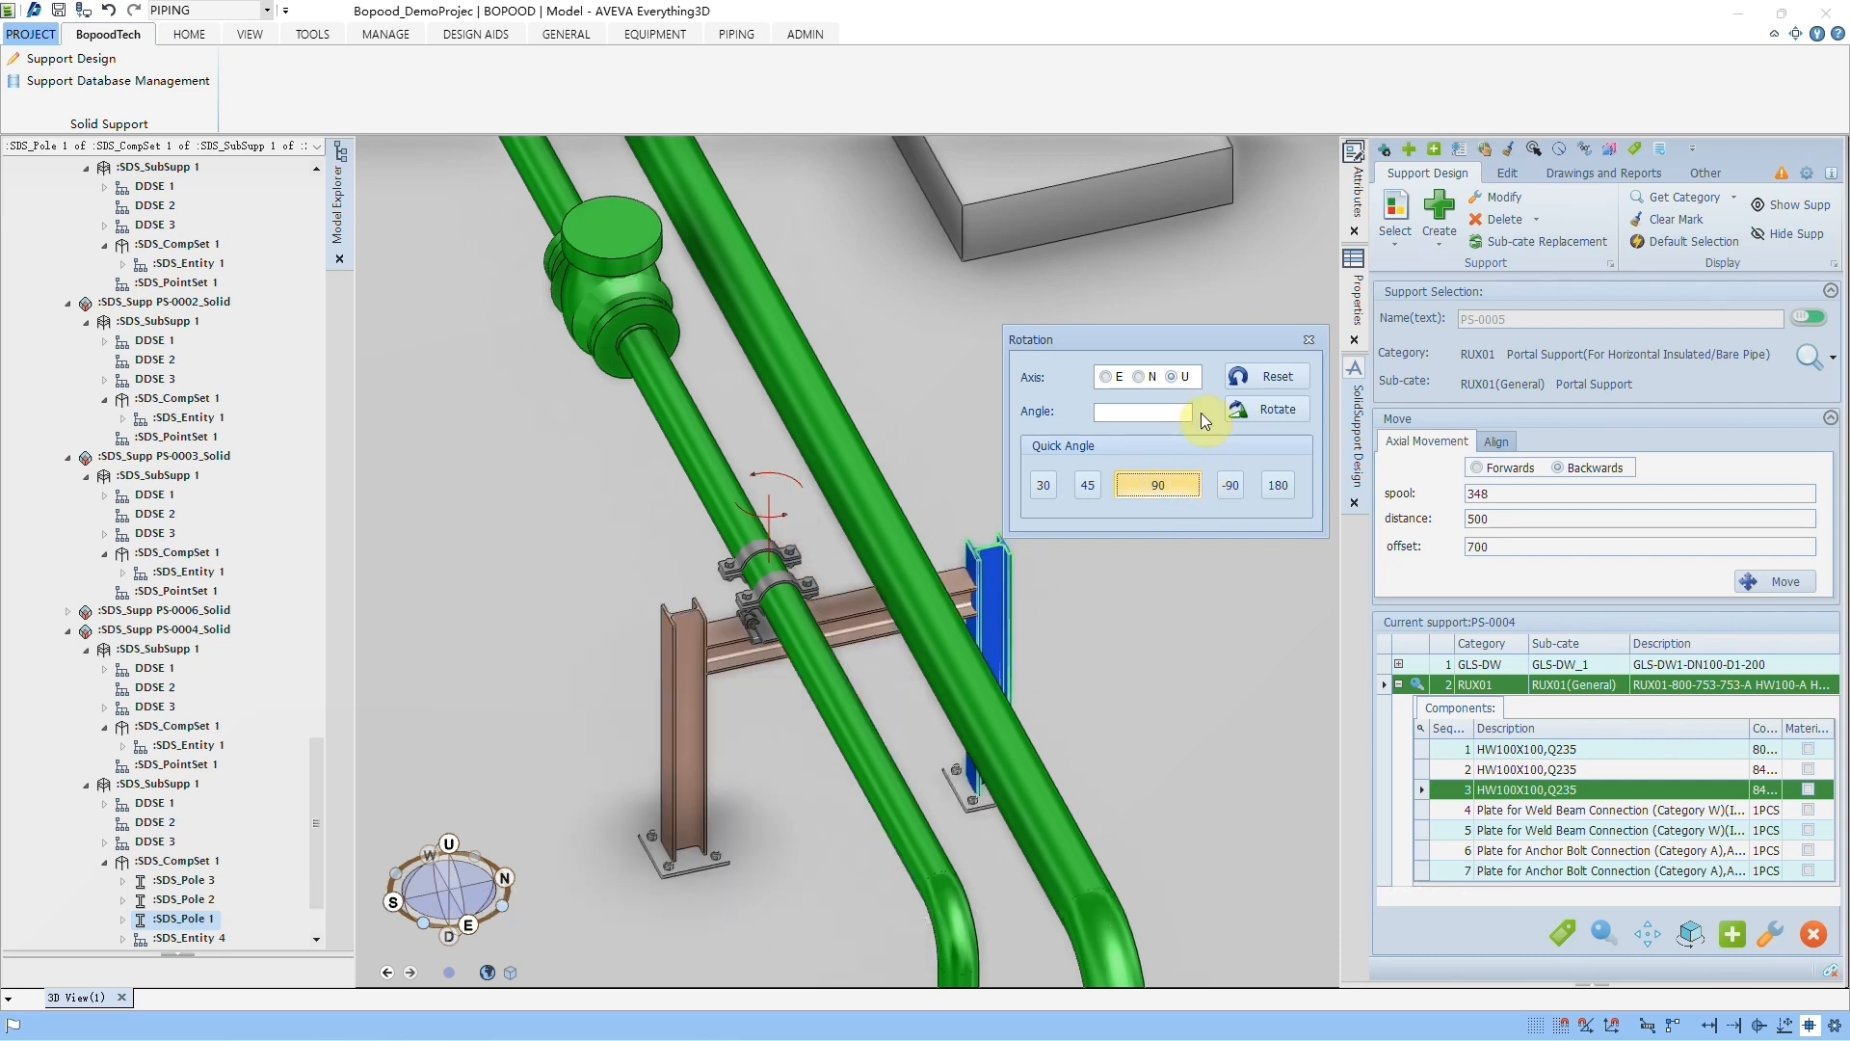
click(1299, 340)
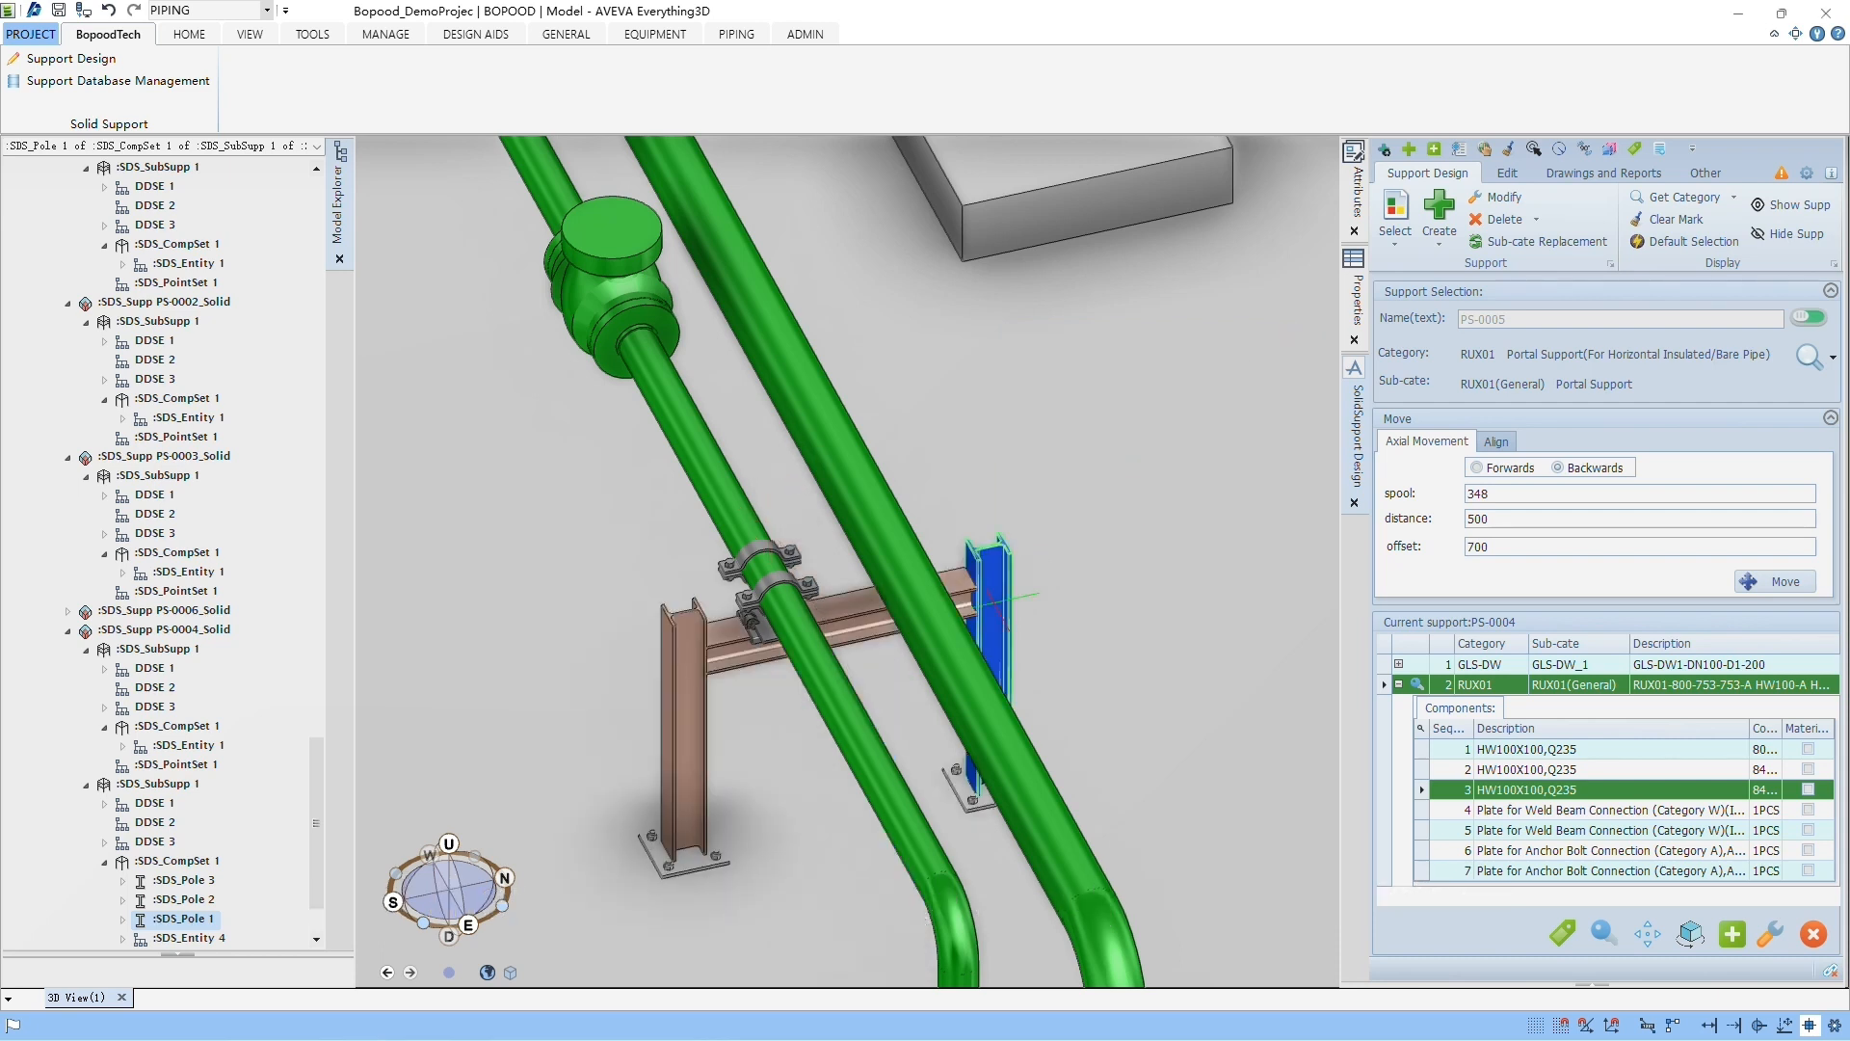
Step: Get the category of the existing GLS-DW support and create a new support of that category on the adjacent larger pipe
middle_drag(903, 666, 974, 663)
scroll(973, 622, up, 3)
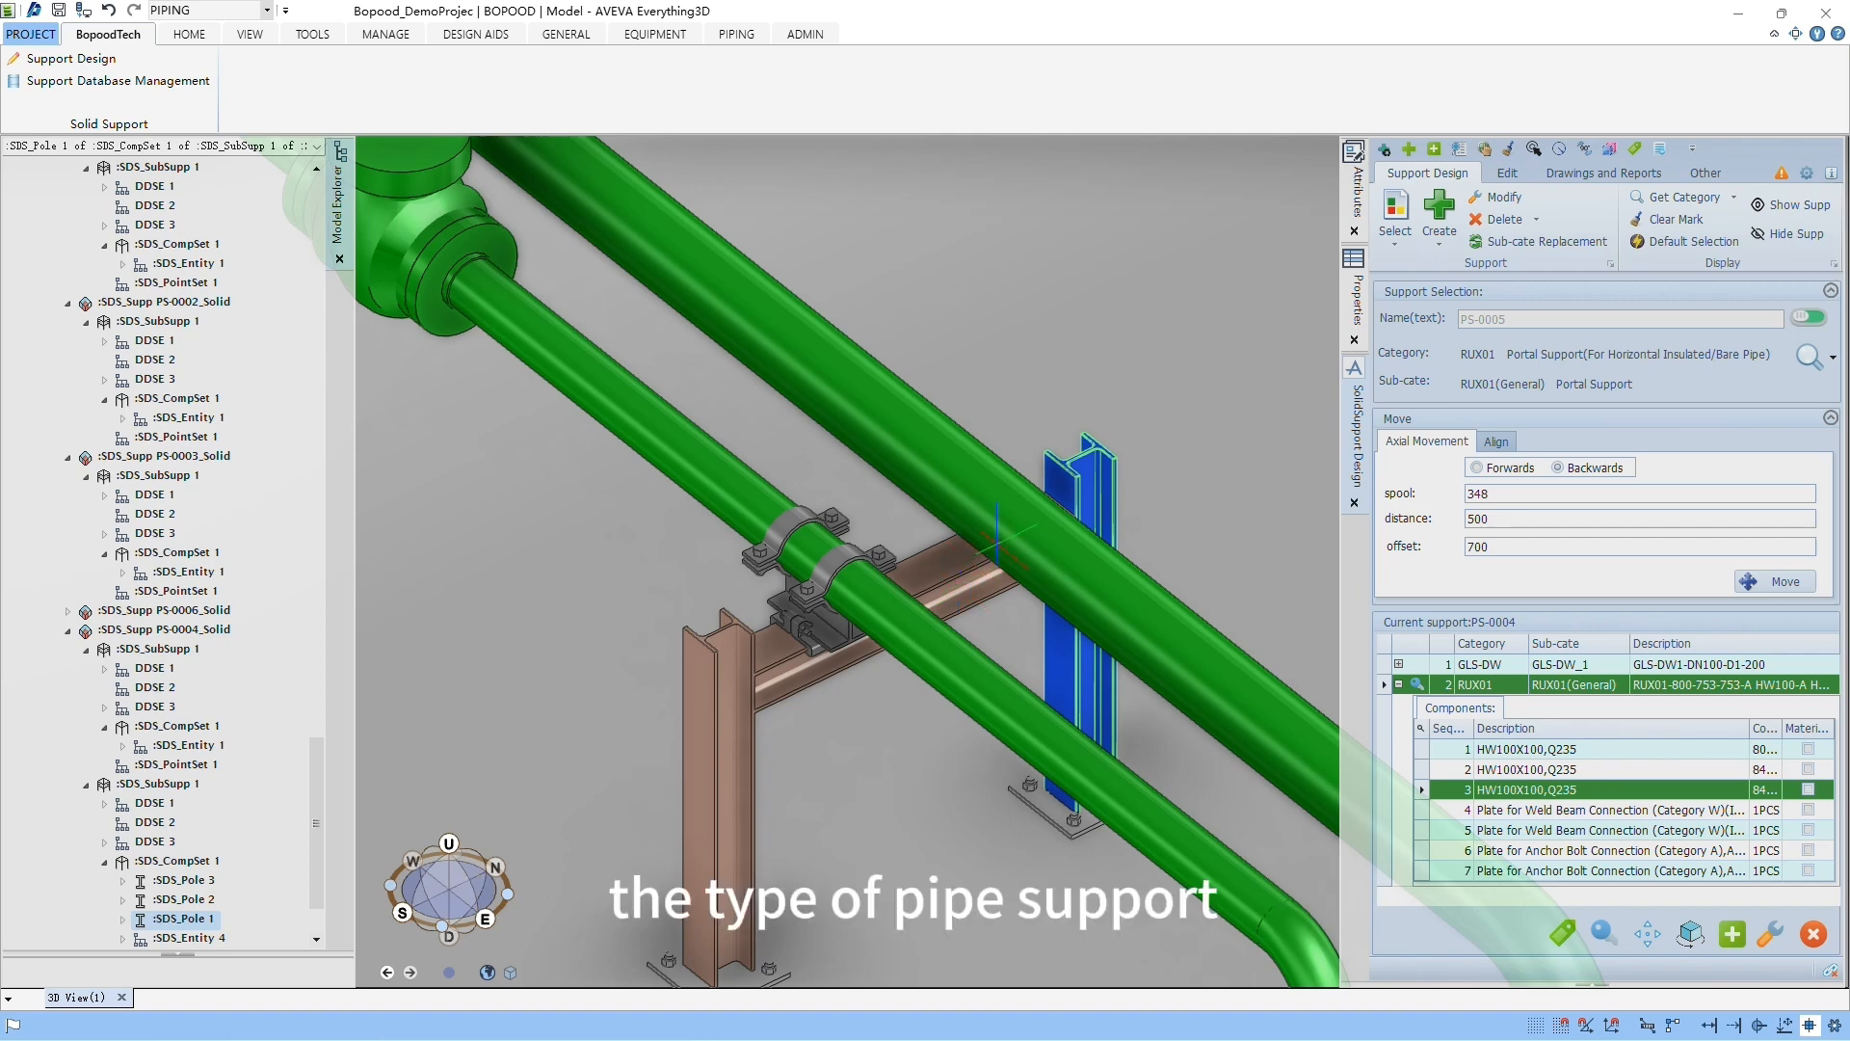
click(882, 554)
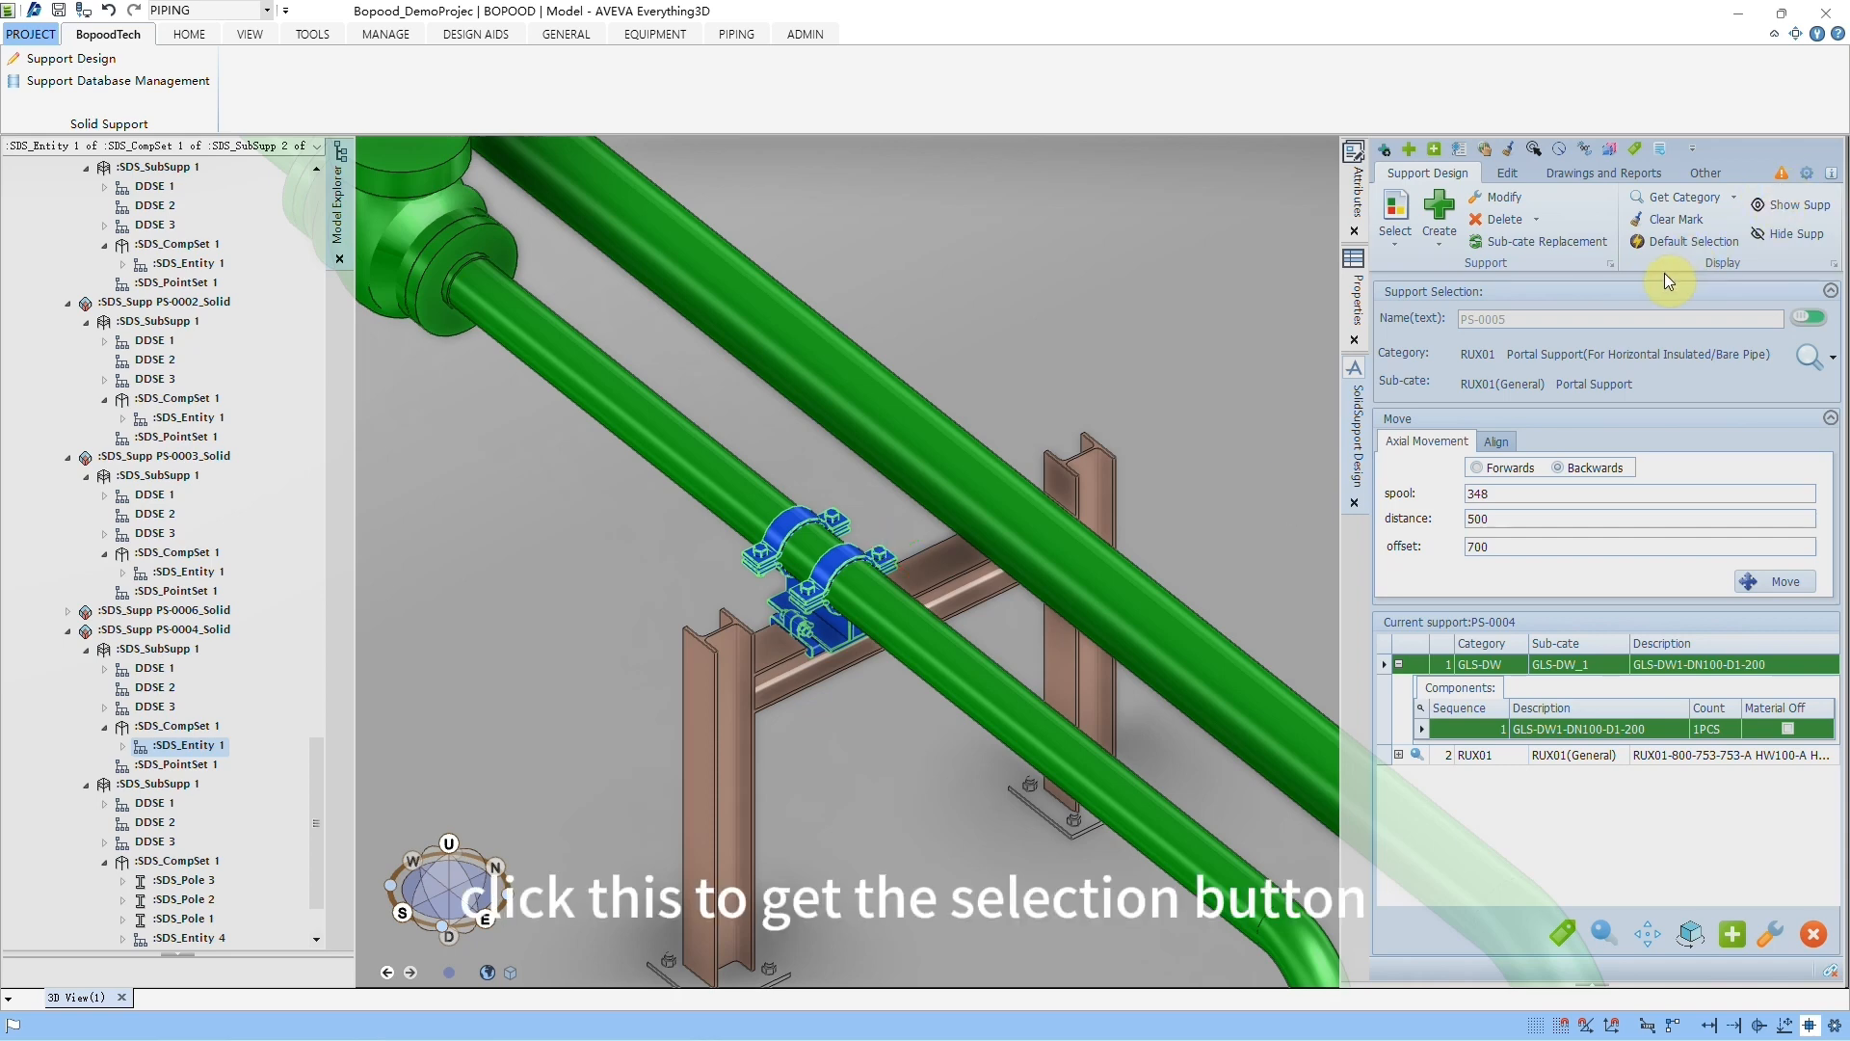
click(1673, 198)
click(511, 754)
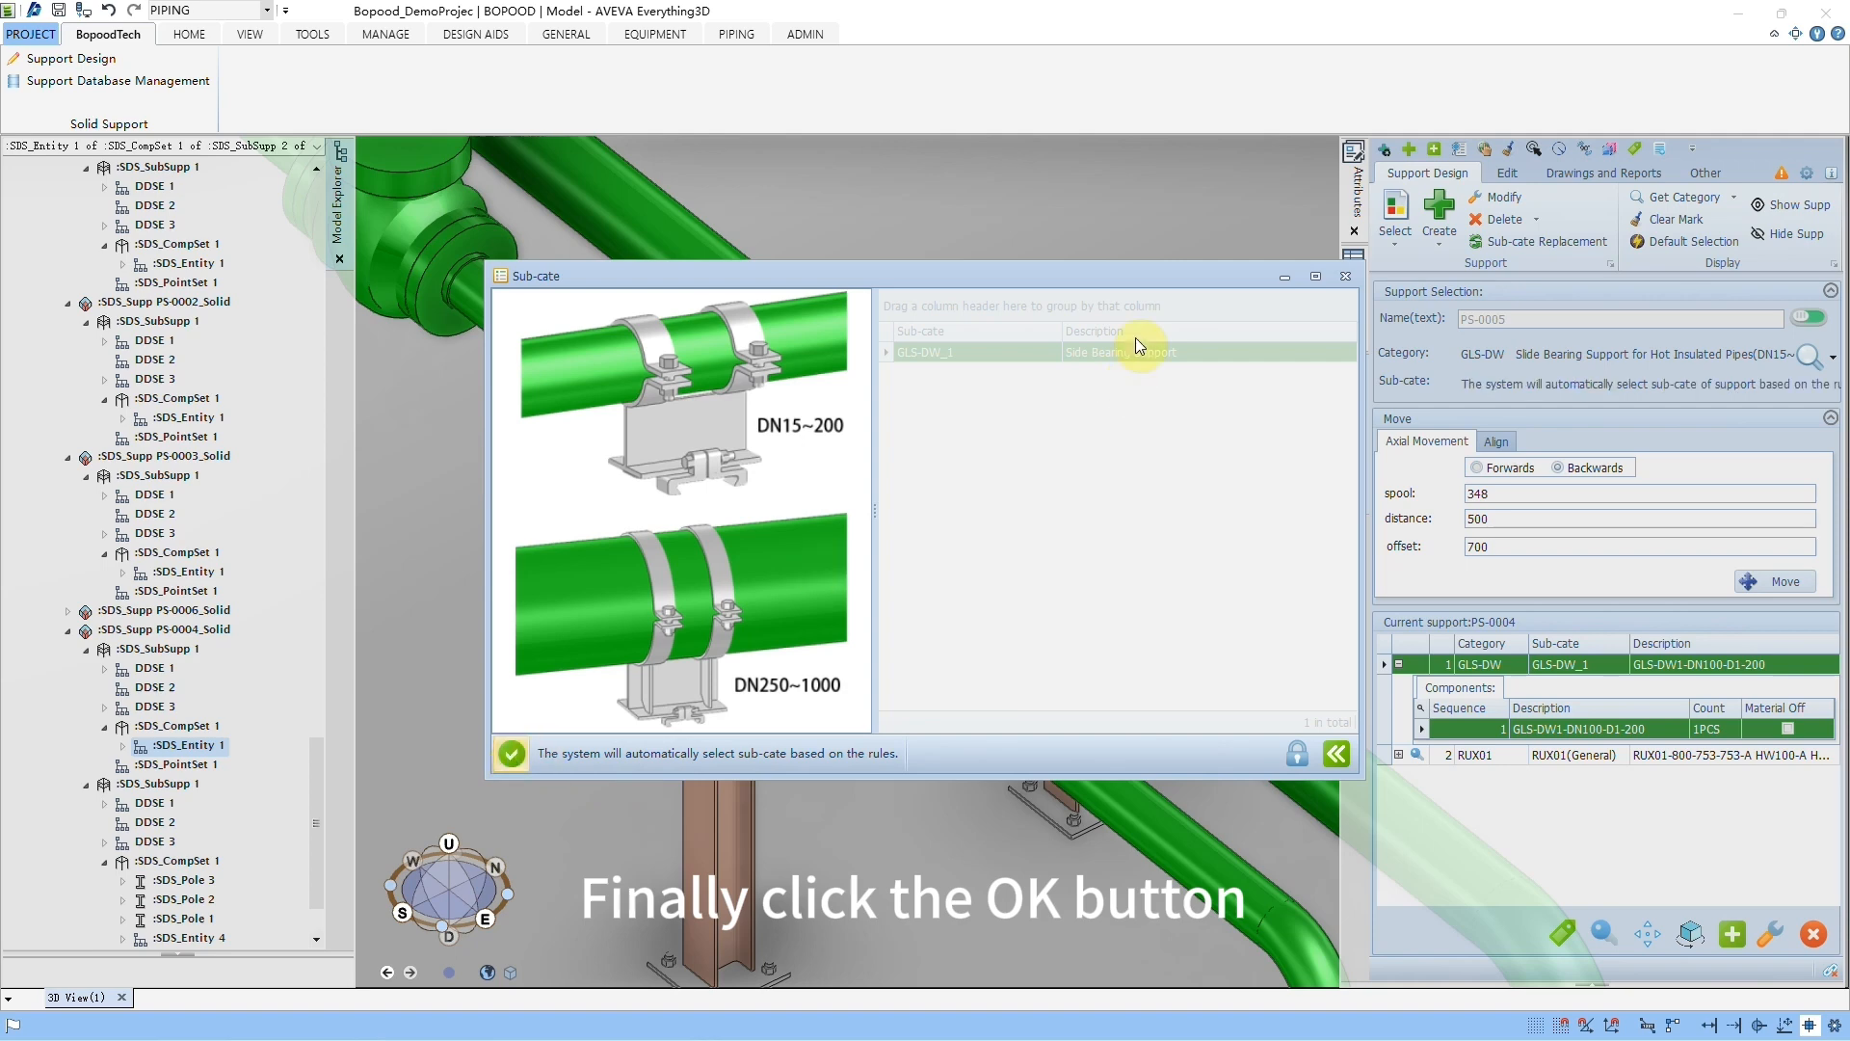
click(1346, 276)
click(1439, 210)
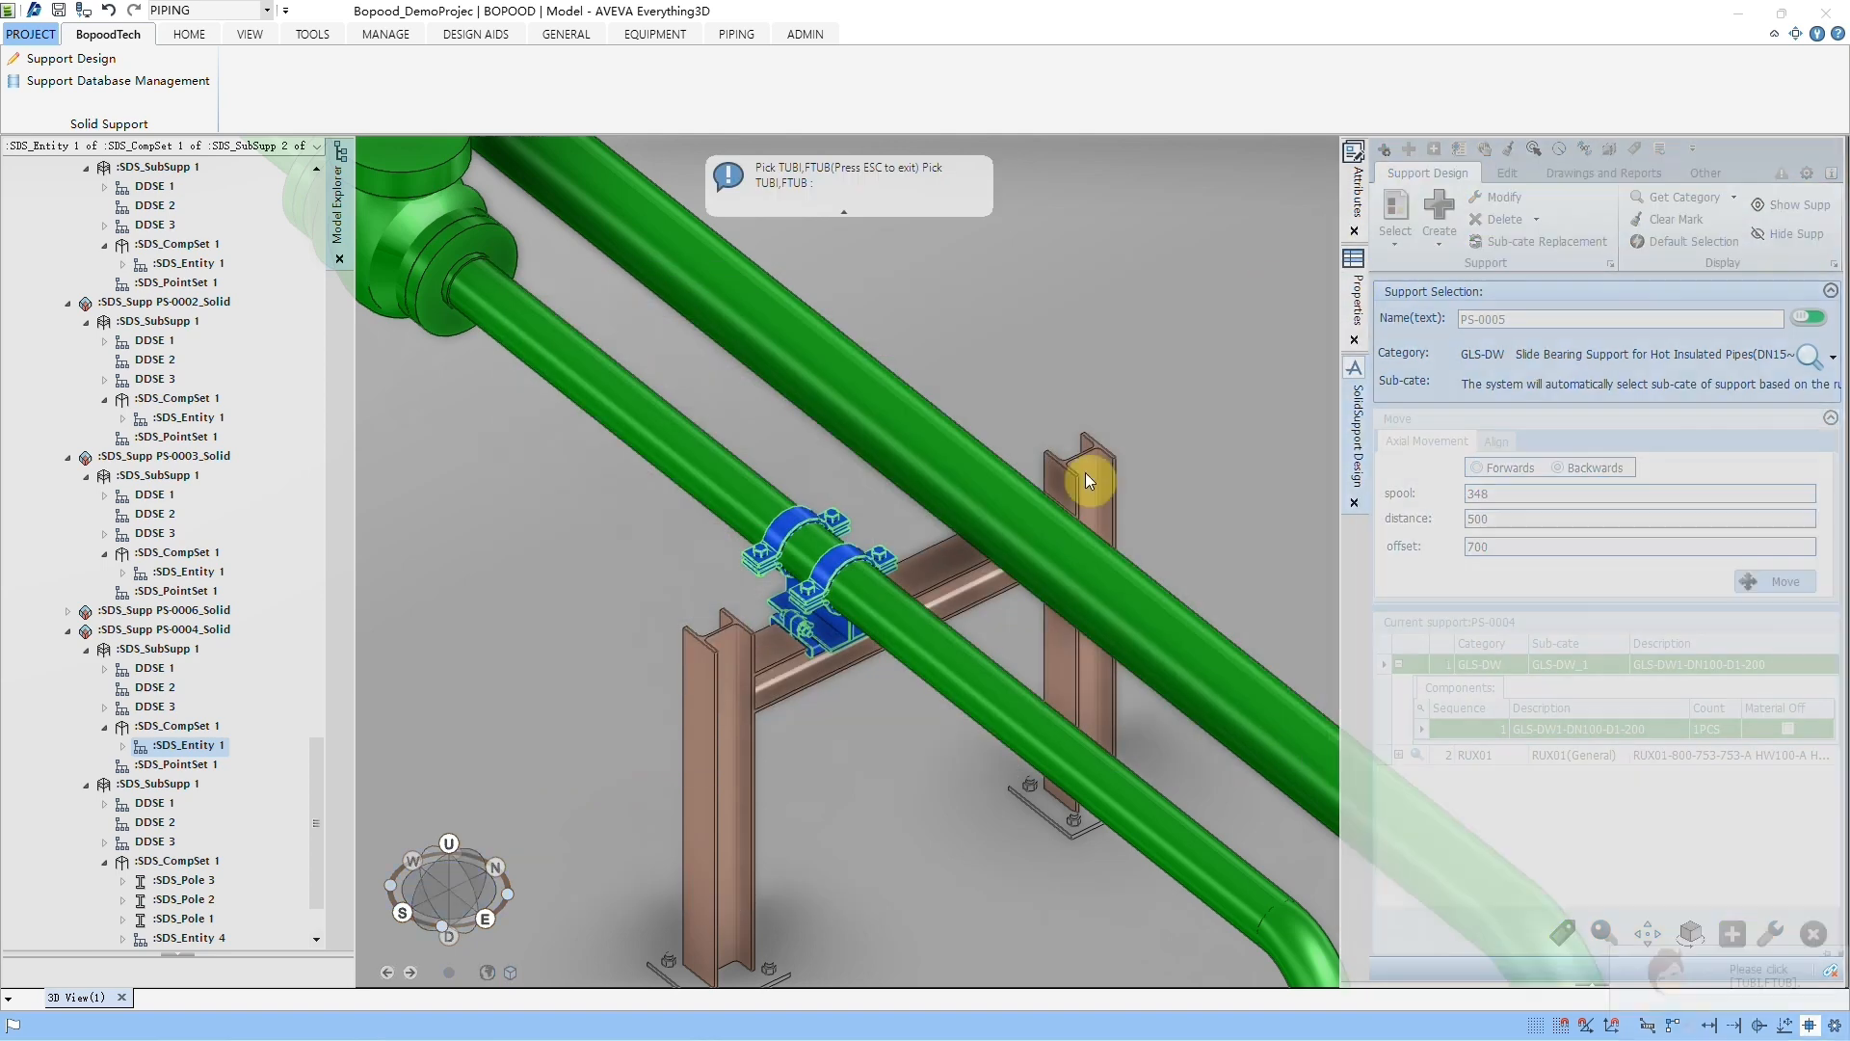
click(964, 498)
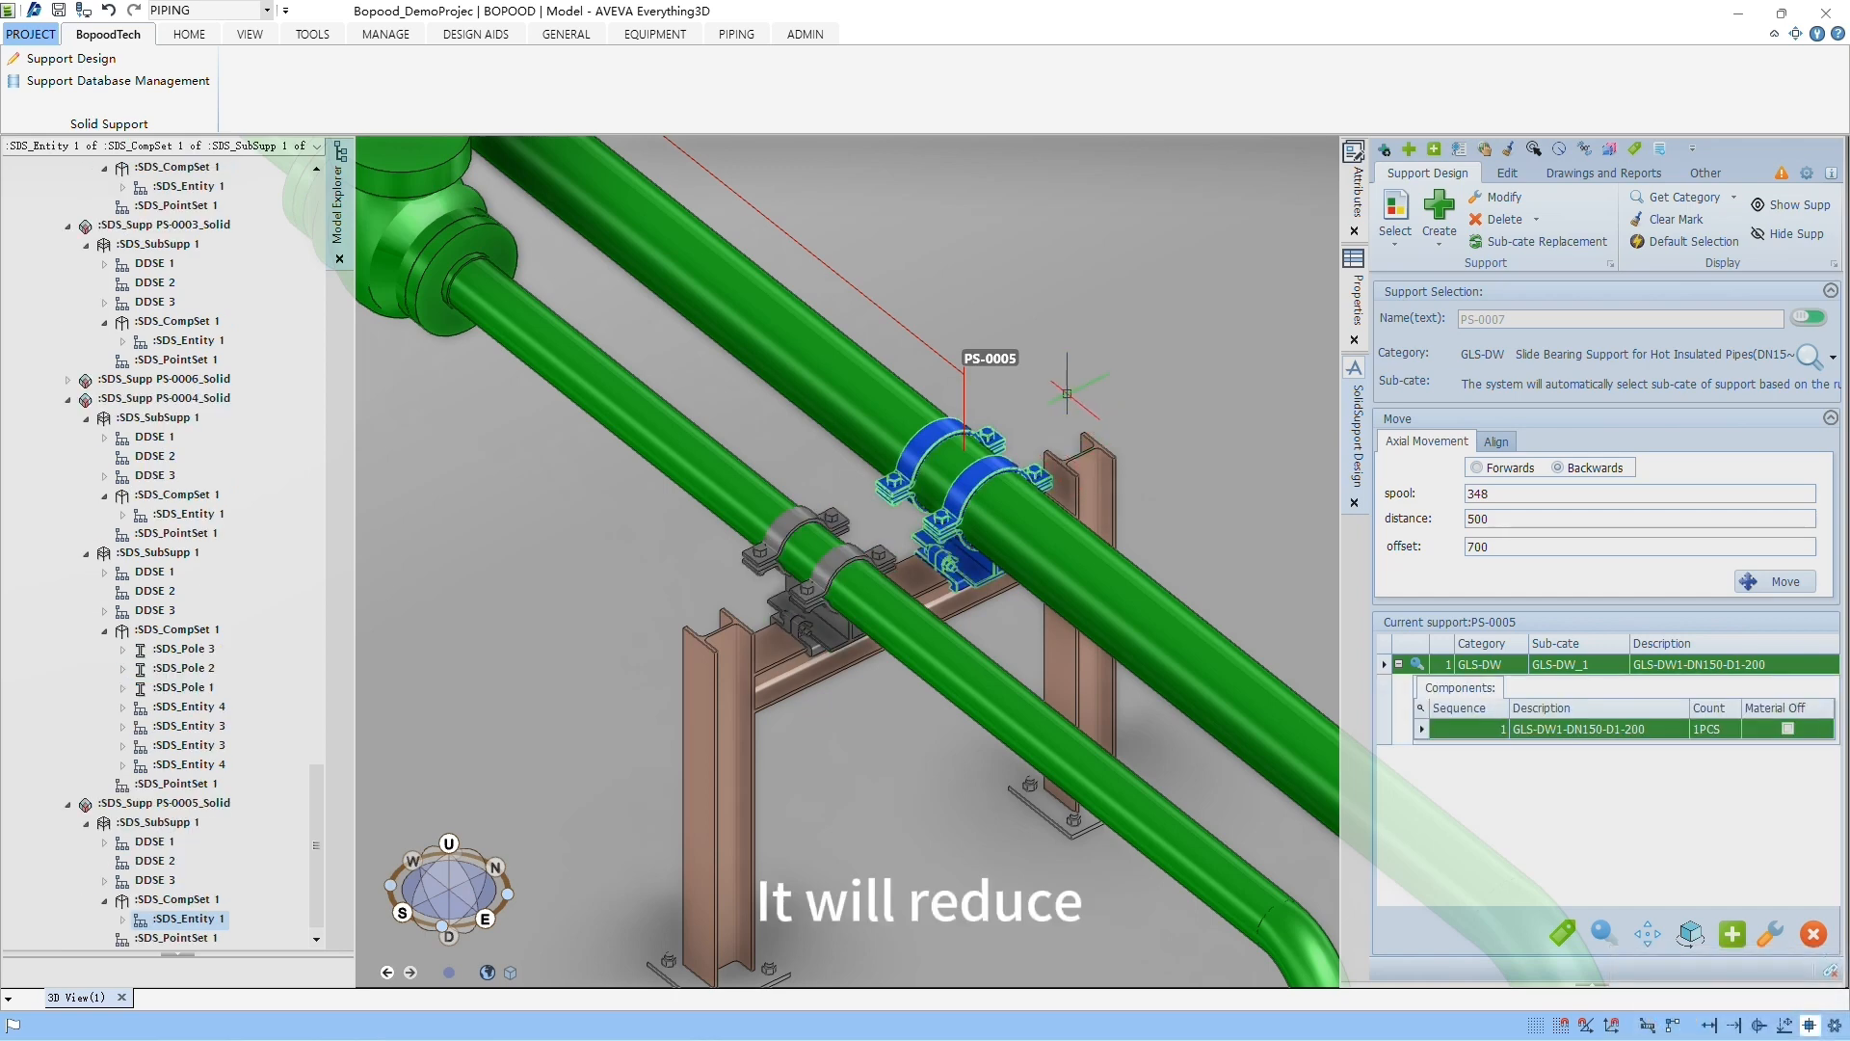
Step: Align the new GLS-DW support on the larger pipe with the portal support's beam
click(1534, 151)
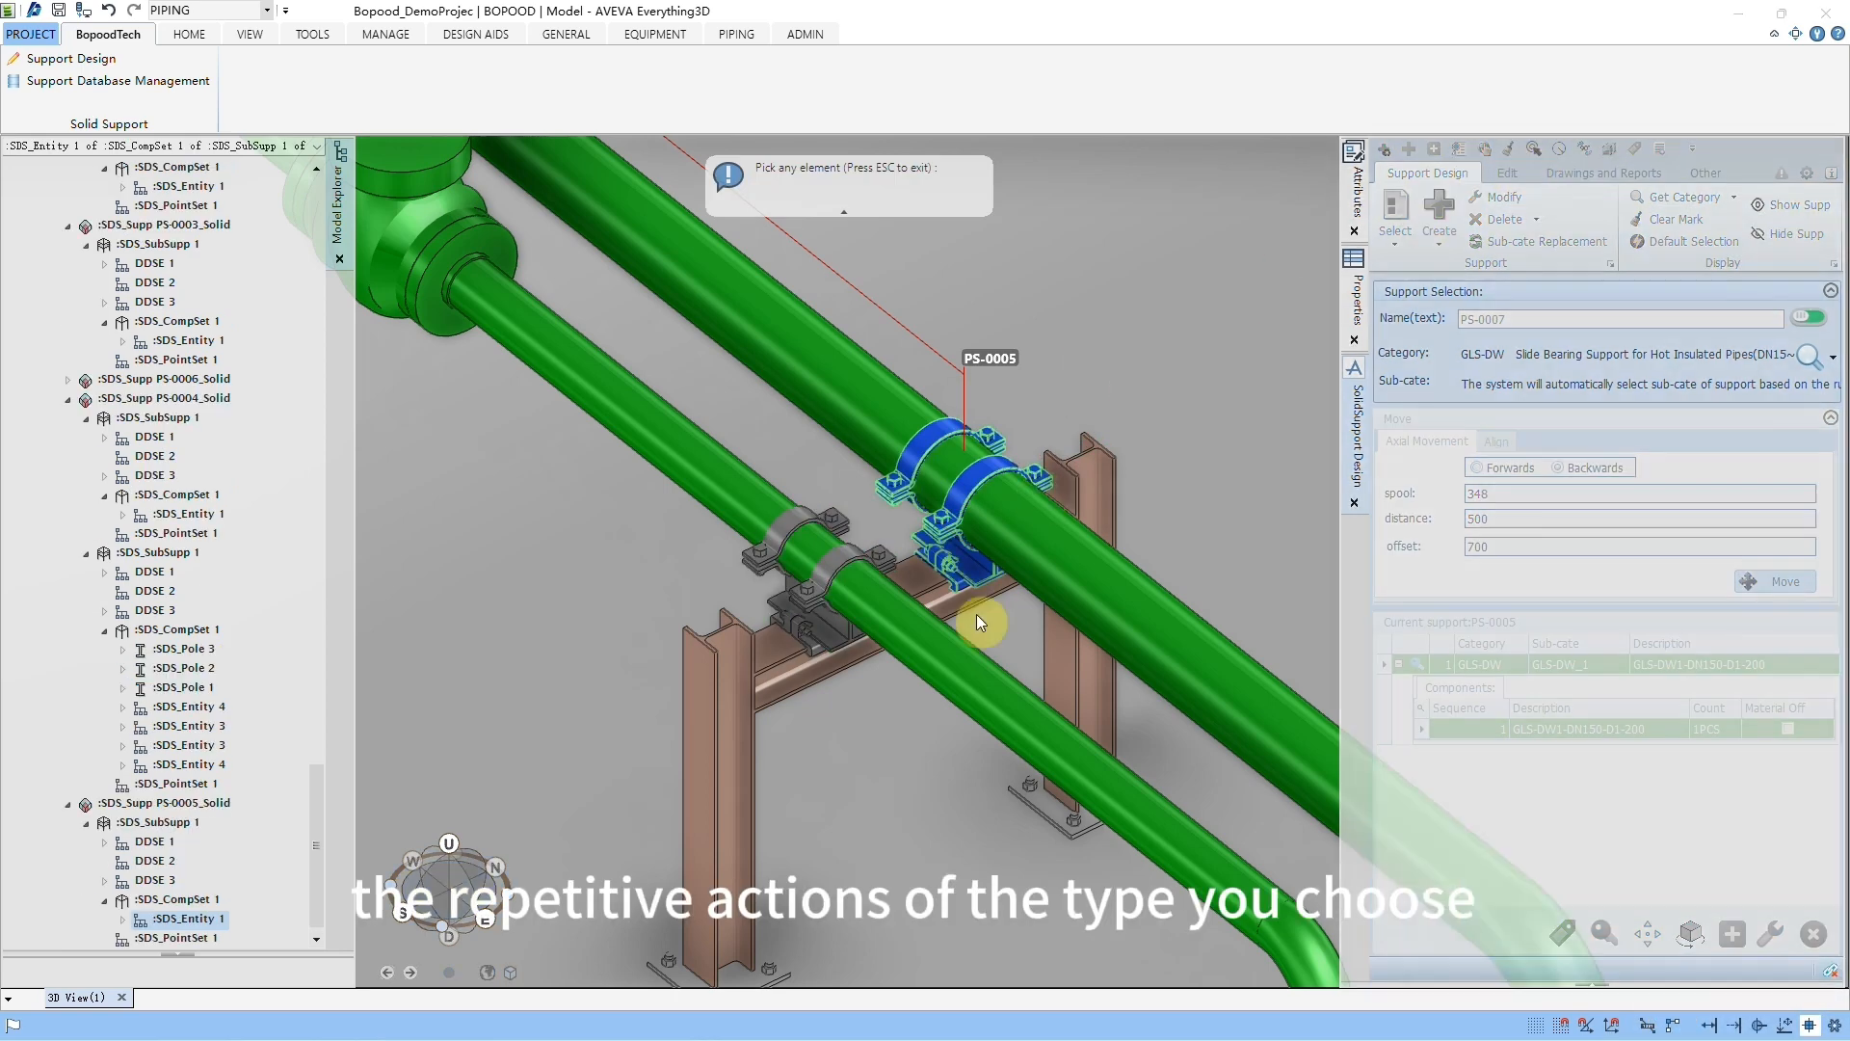
click(773, 667)
click(981, 611)
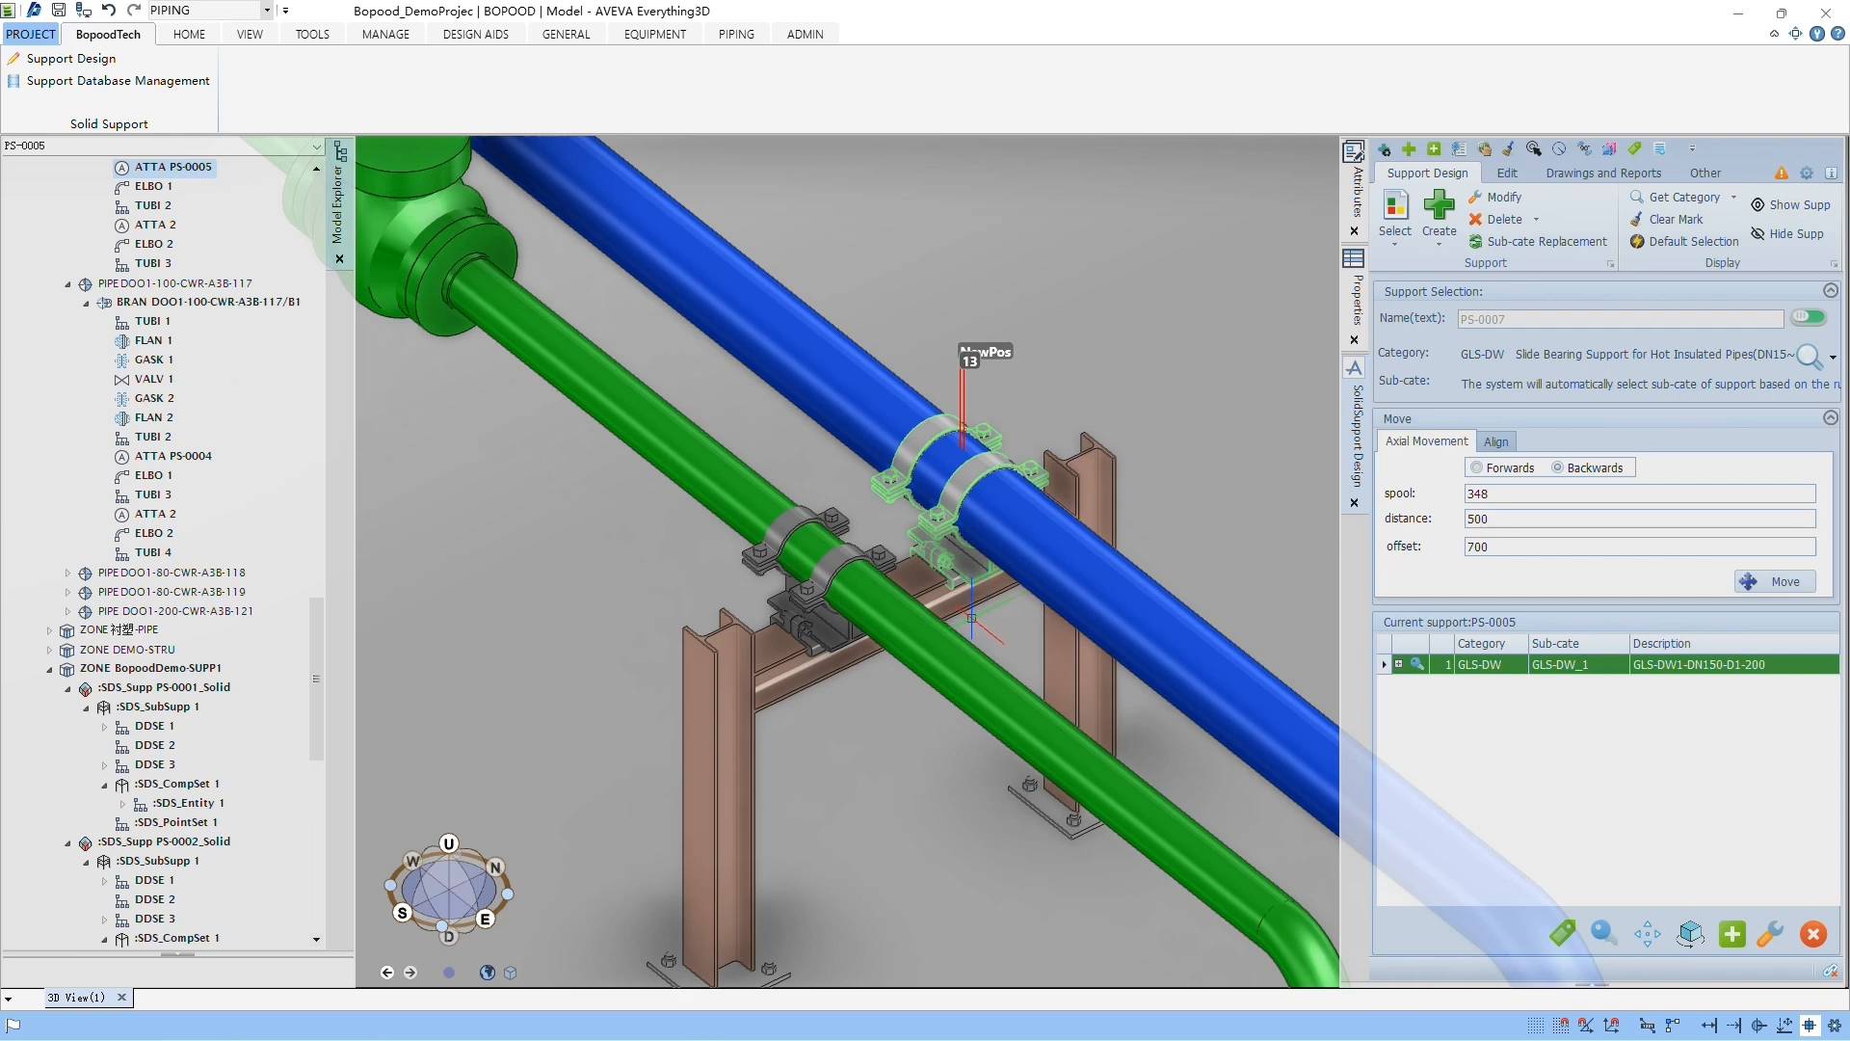
Step: Examine the combination of the portal support and the two GLS-DW supports from several distances and angles
scroll(1021, 623, down, 5)
middle_drag(992, 666, 1067, 708)
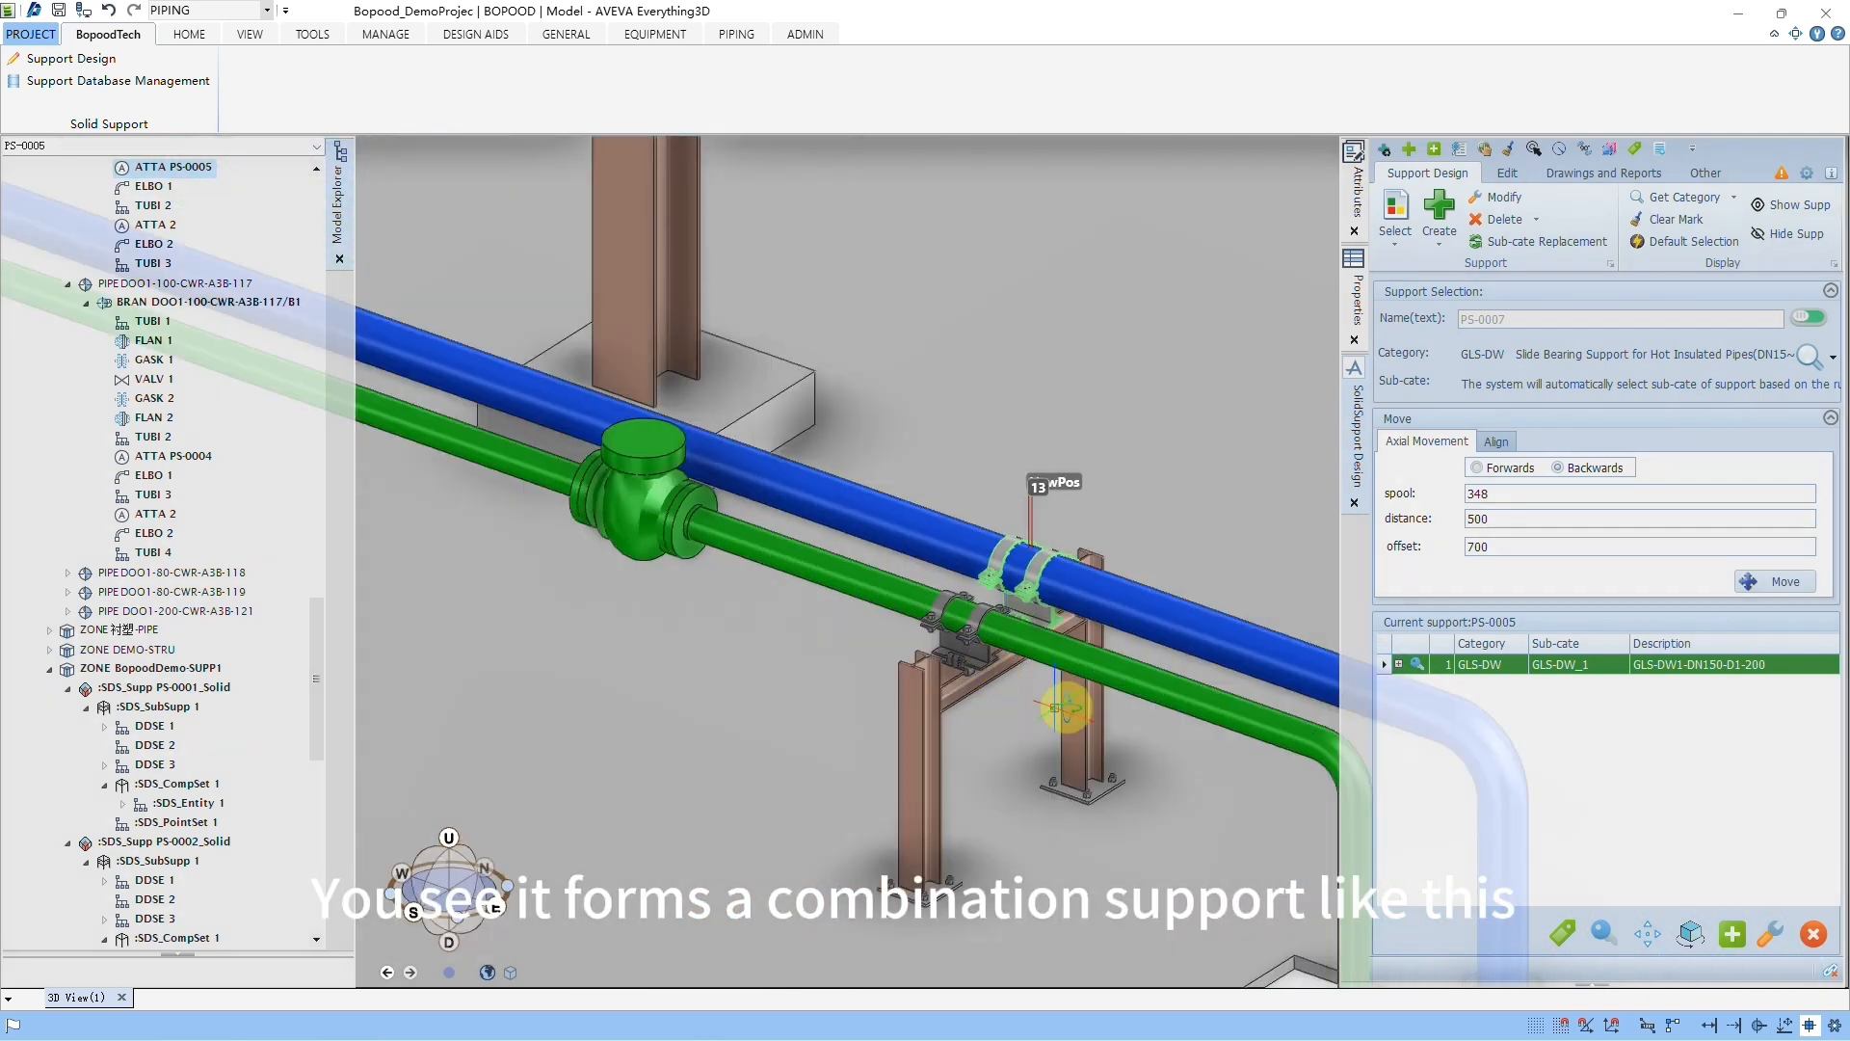
scroll(1061, 708, down, 4)
scroll(983, 583, up, 5)
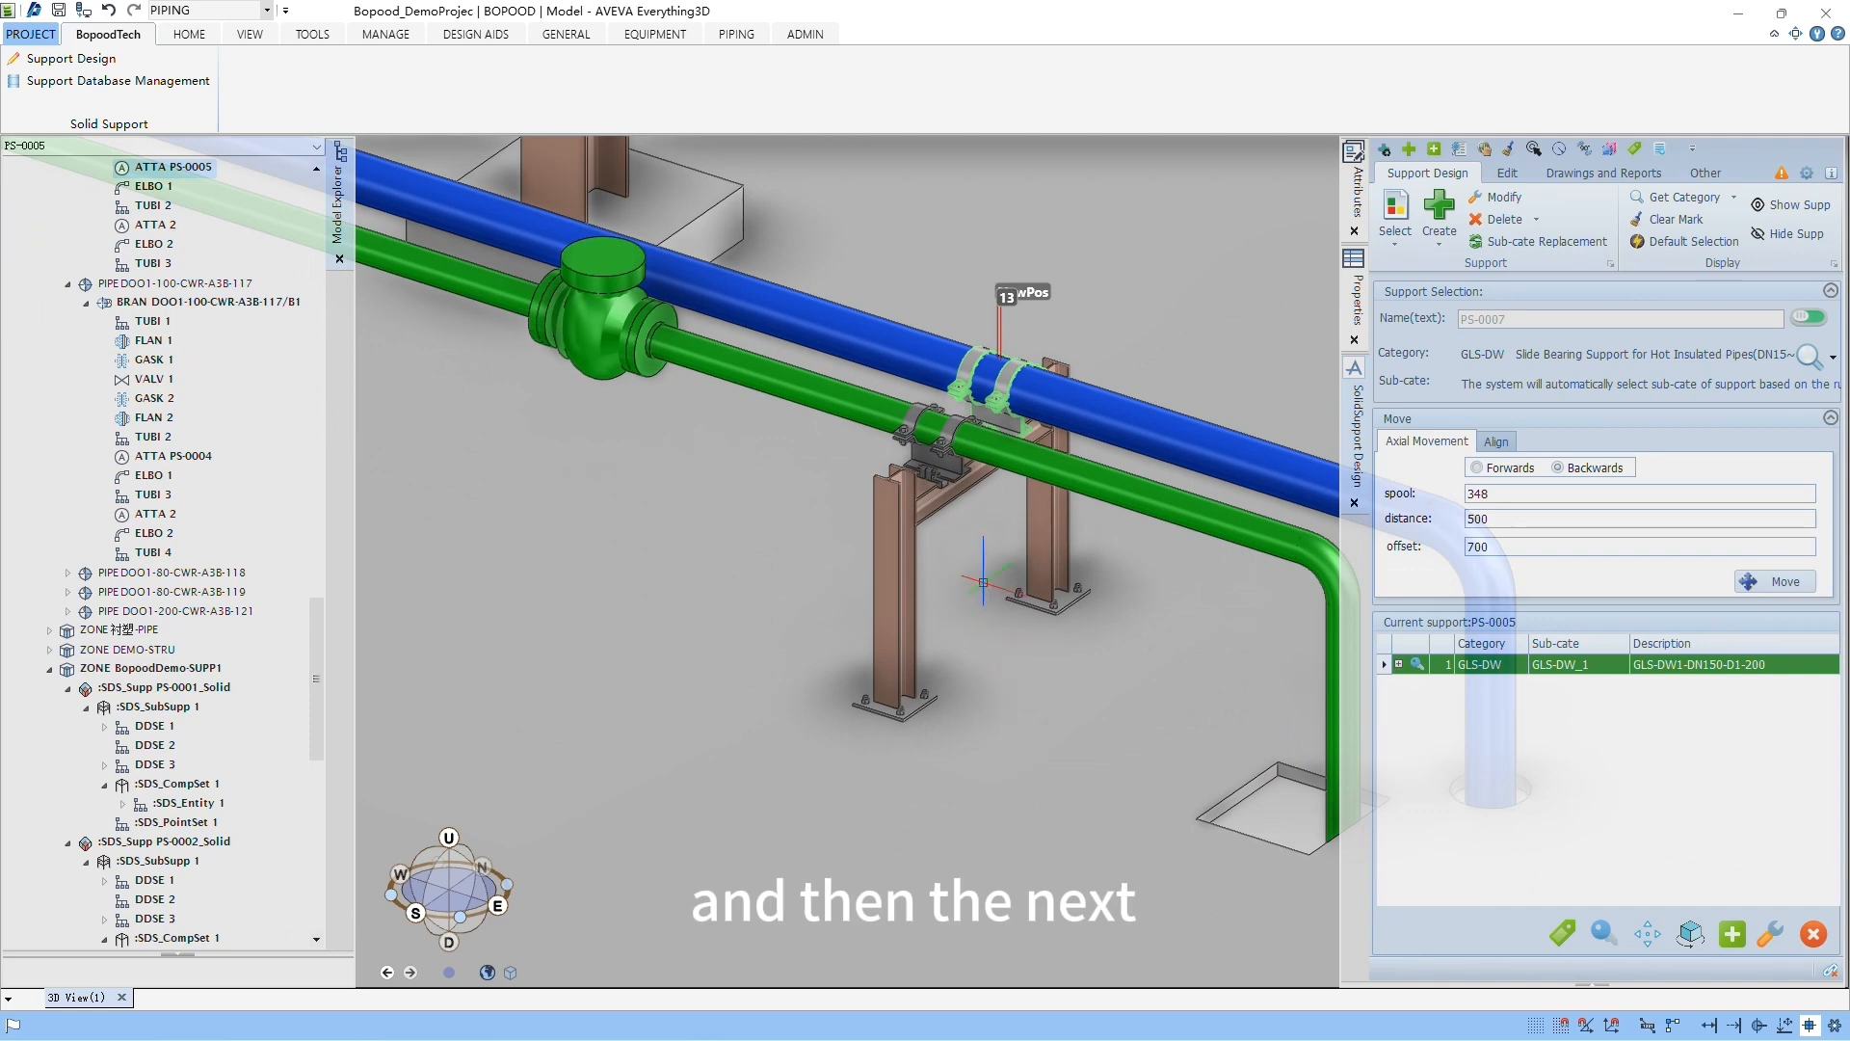
scroll(1006, 505, up, 3)
middle_drag(1006, 503, 944, 662)
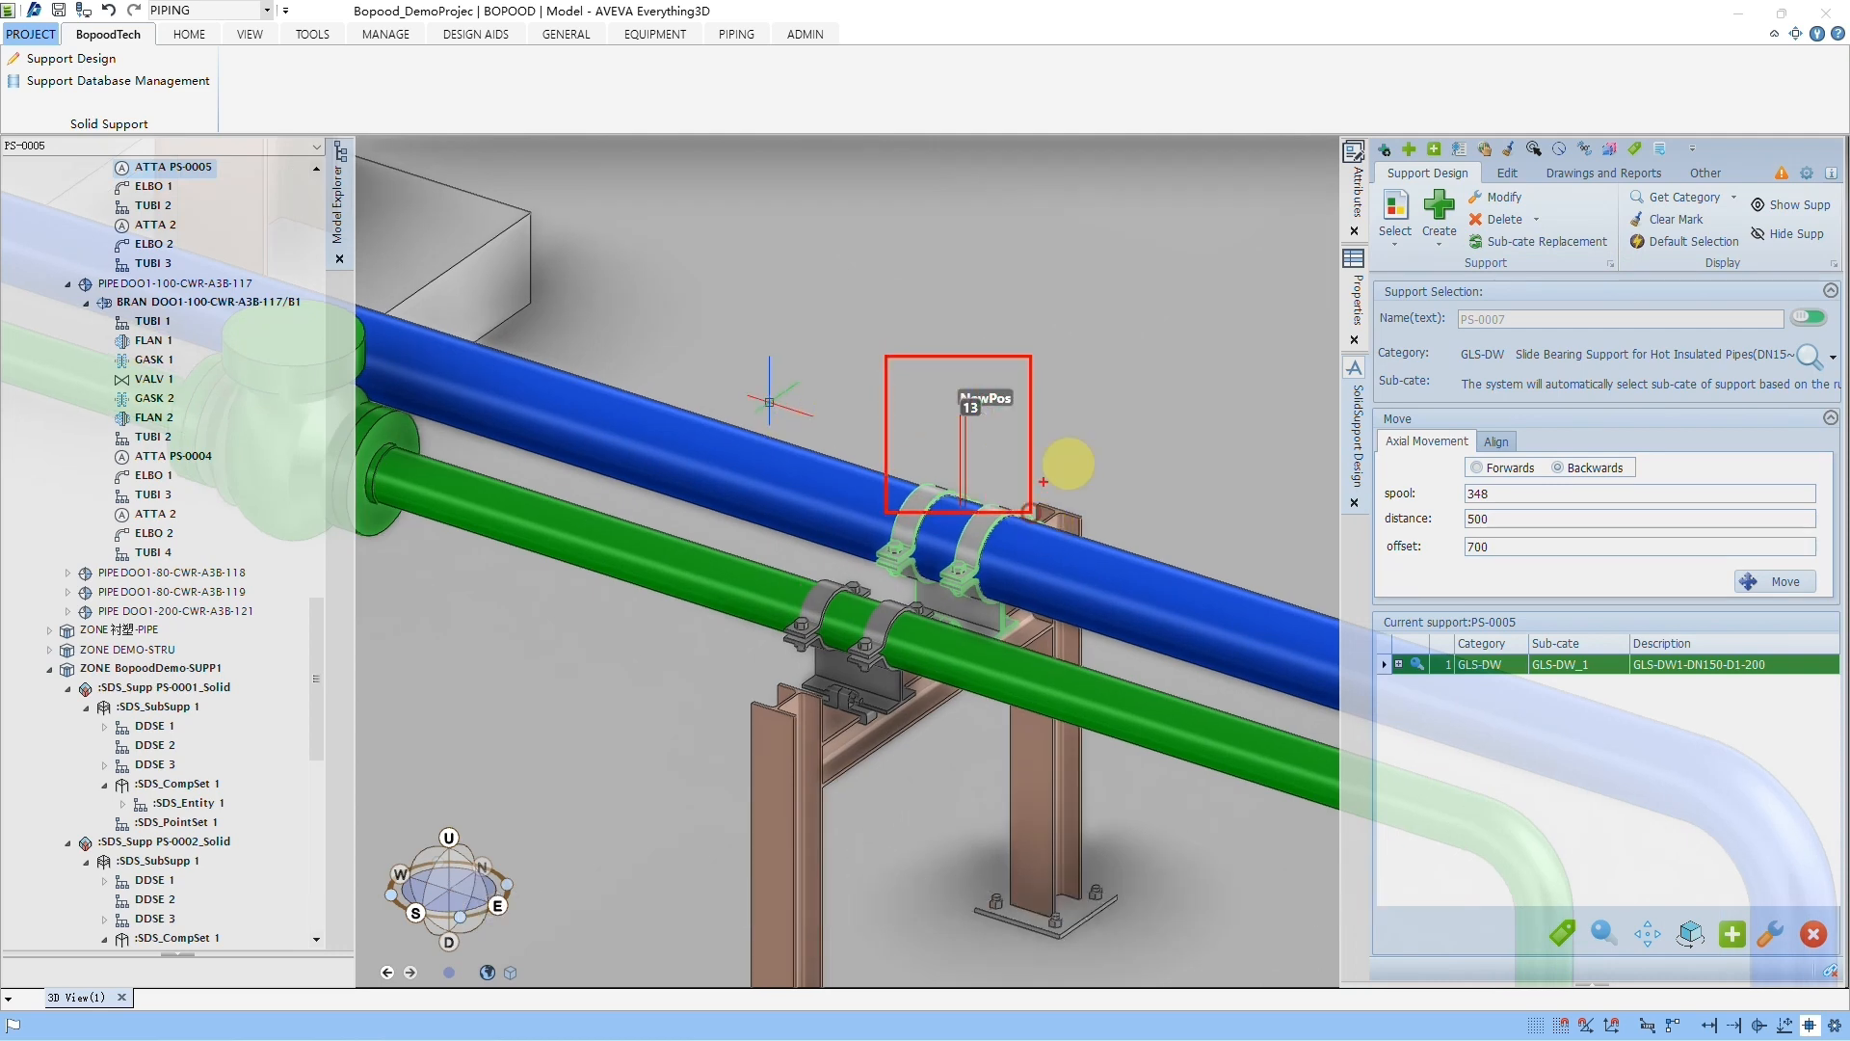
Step: Clear the support marks, then hide the supports of the smaller pipe with the valve and show them again
click(1666, 226)
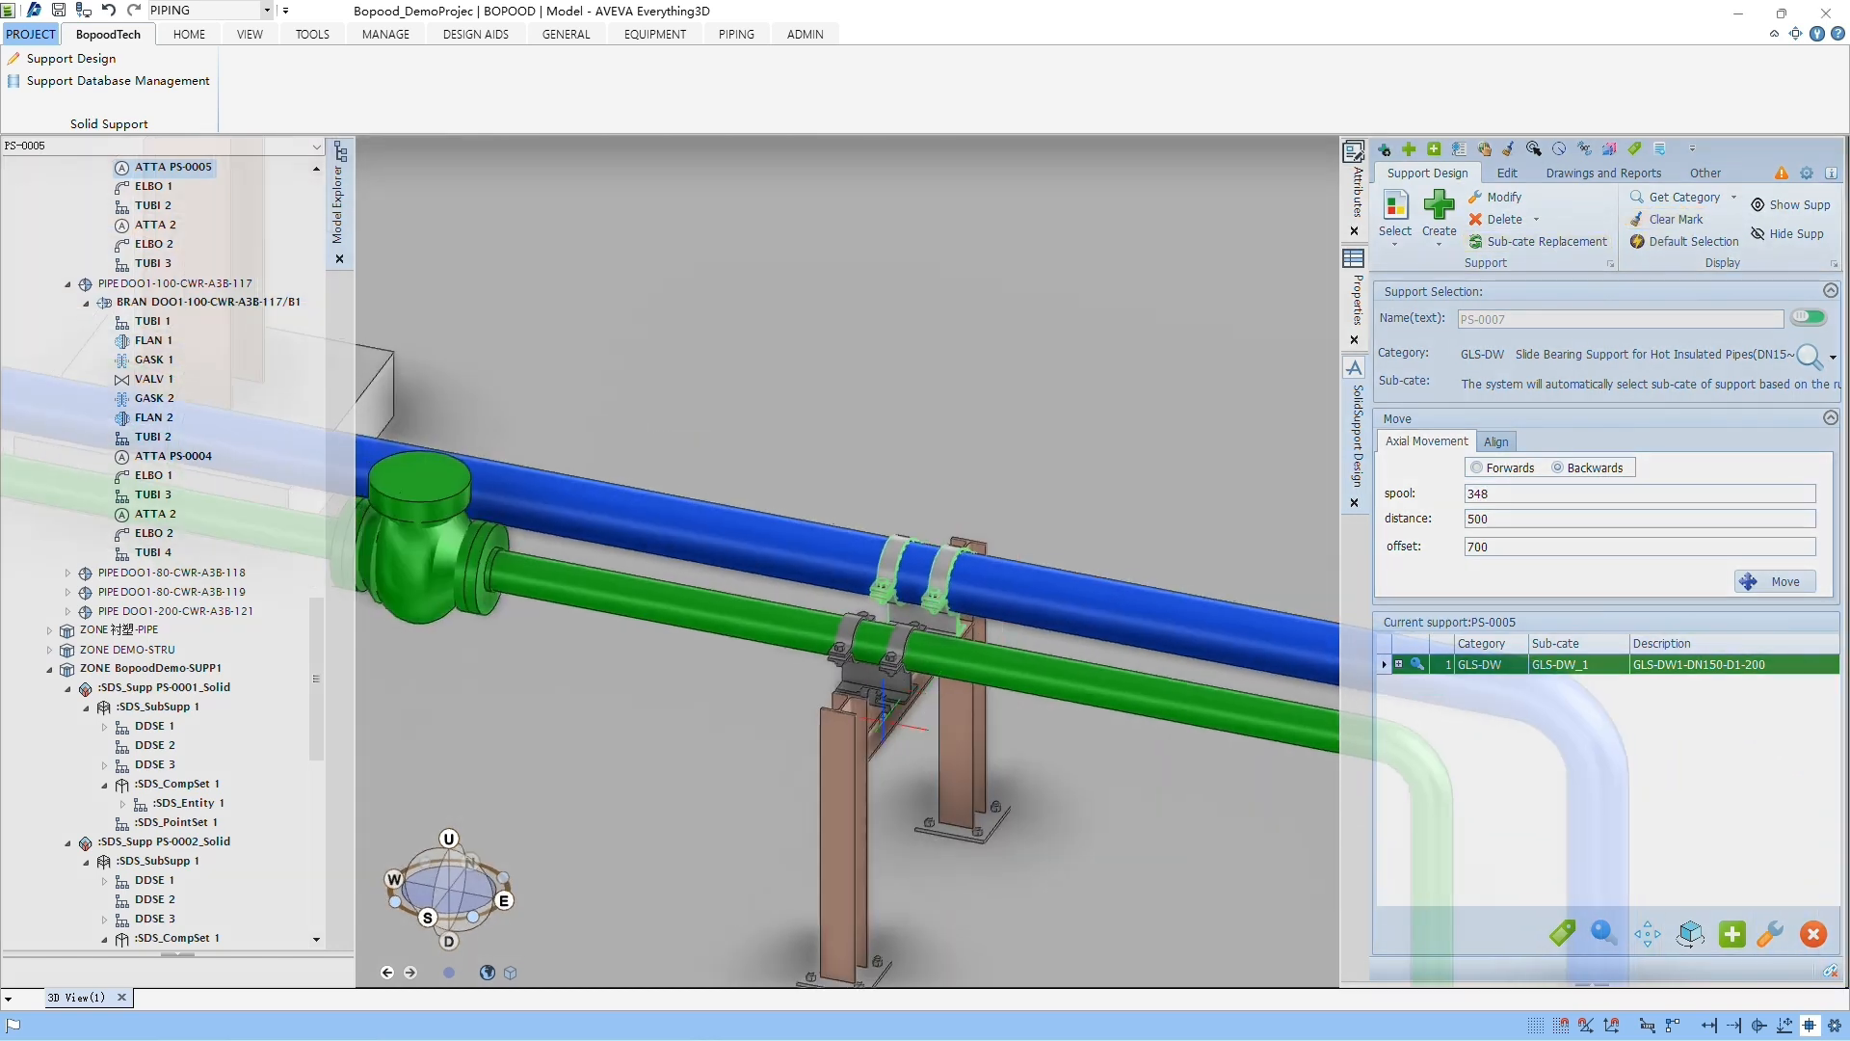
middle_drag(883, 721, 886, 655)
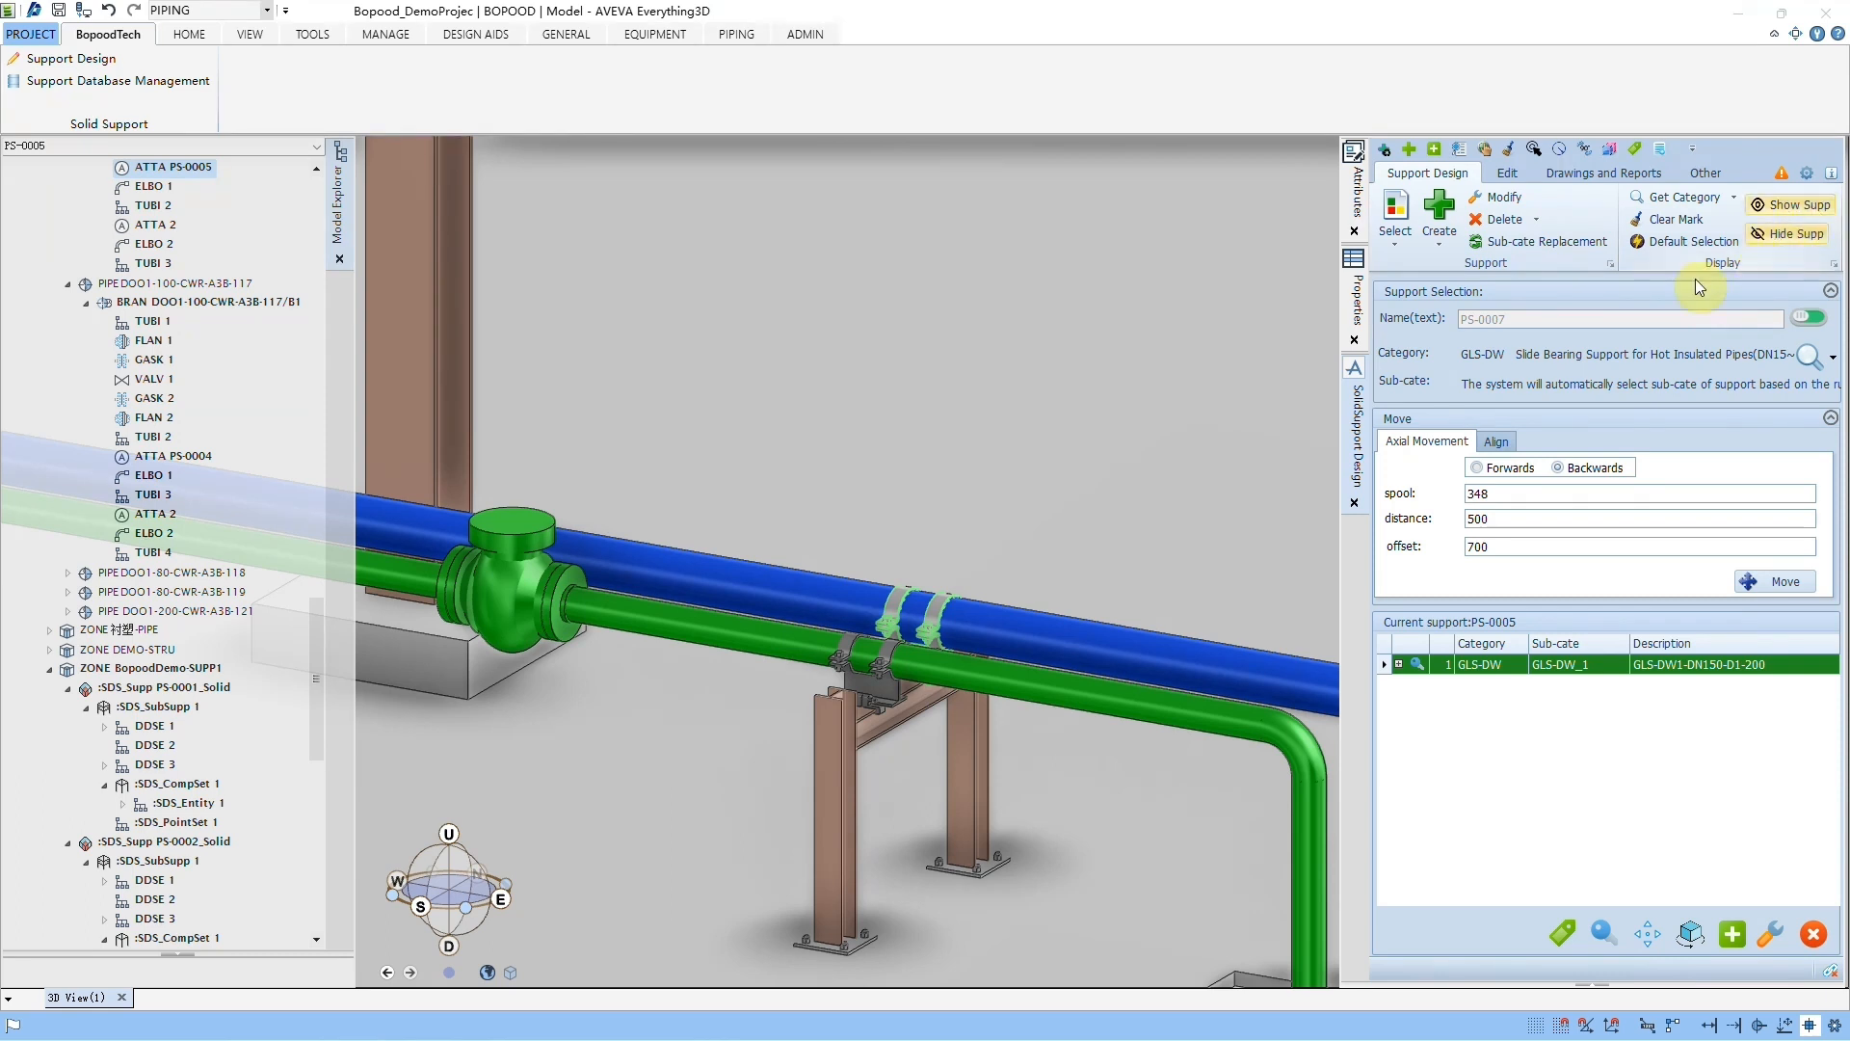
click(1791, 235)
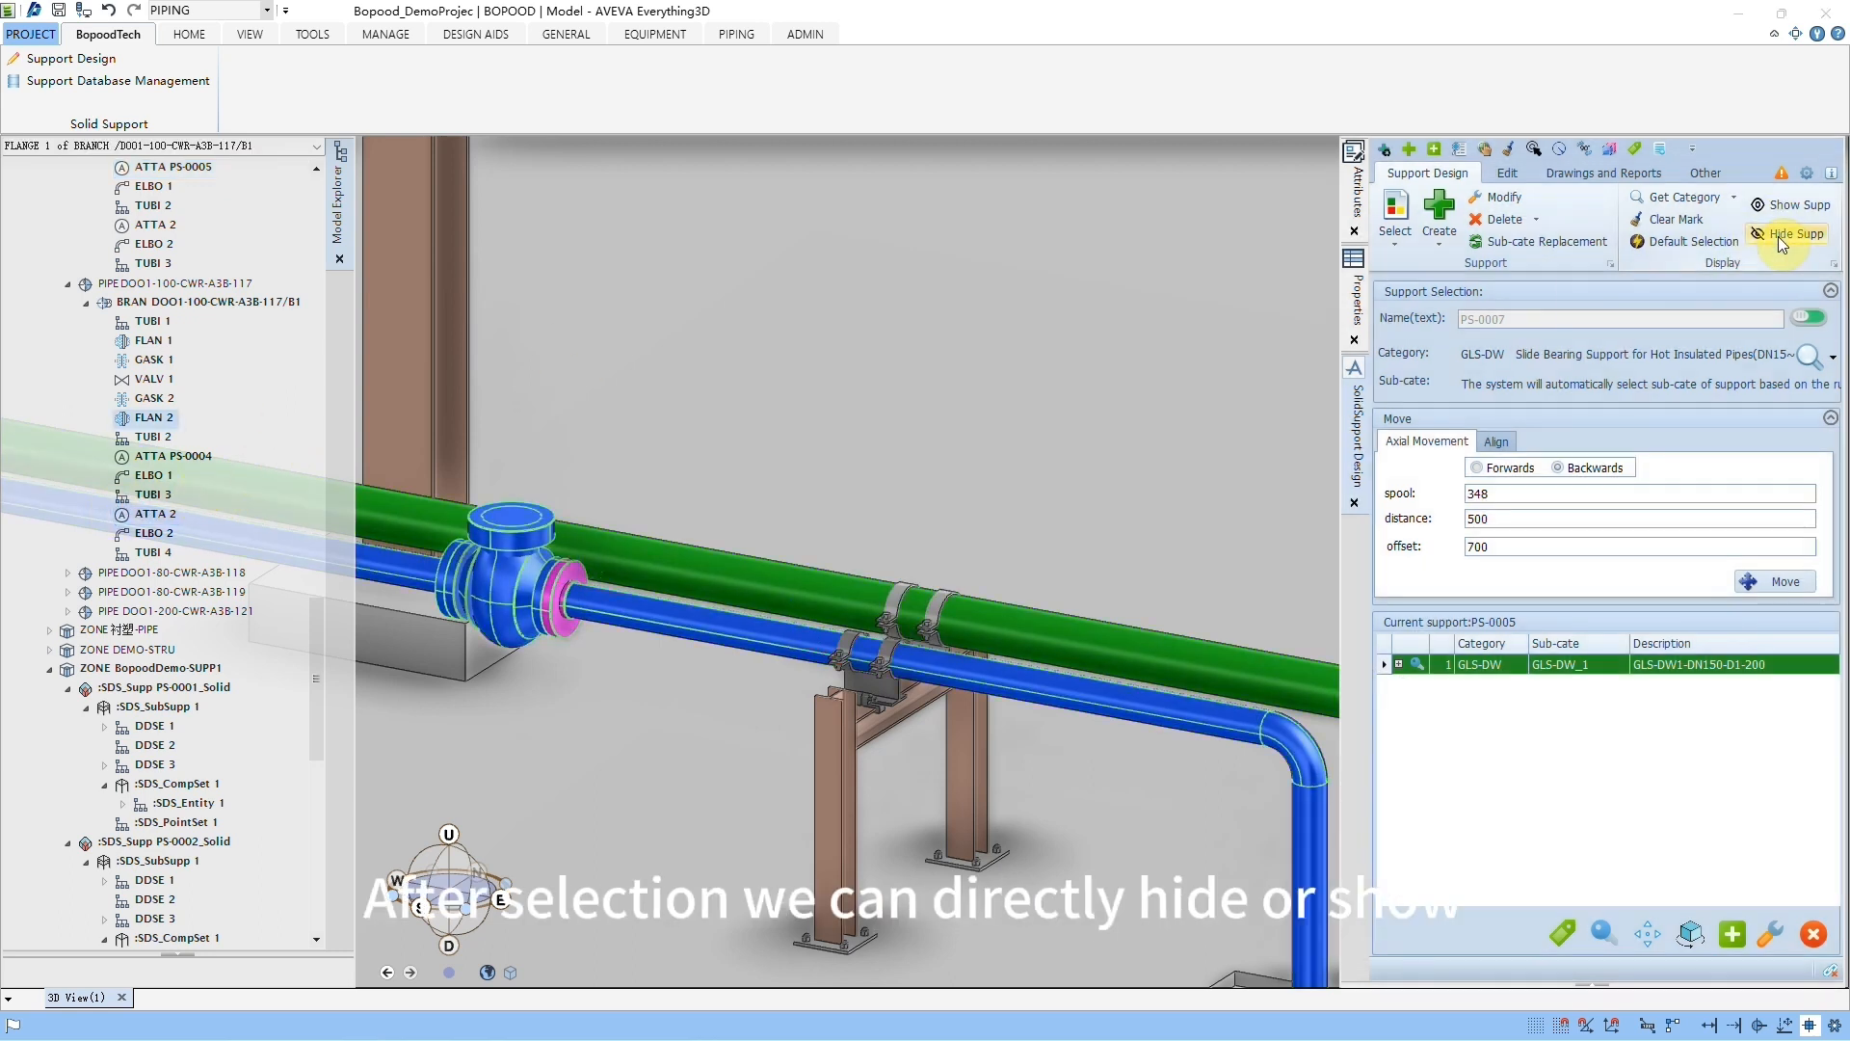
click(1778, 235)
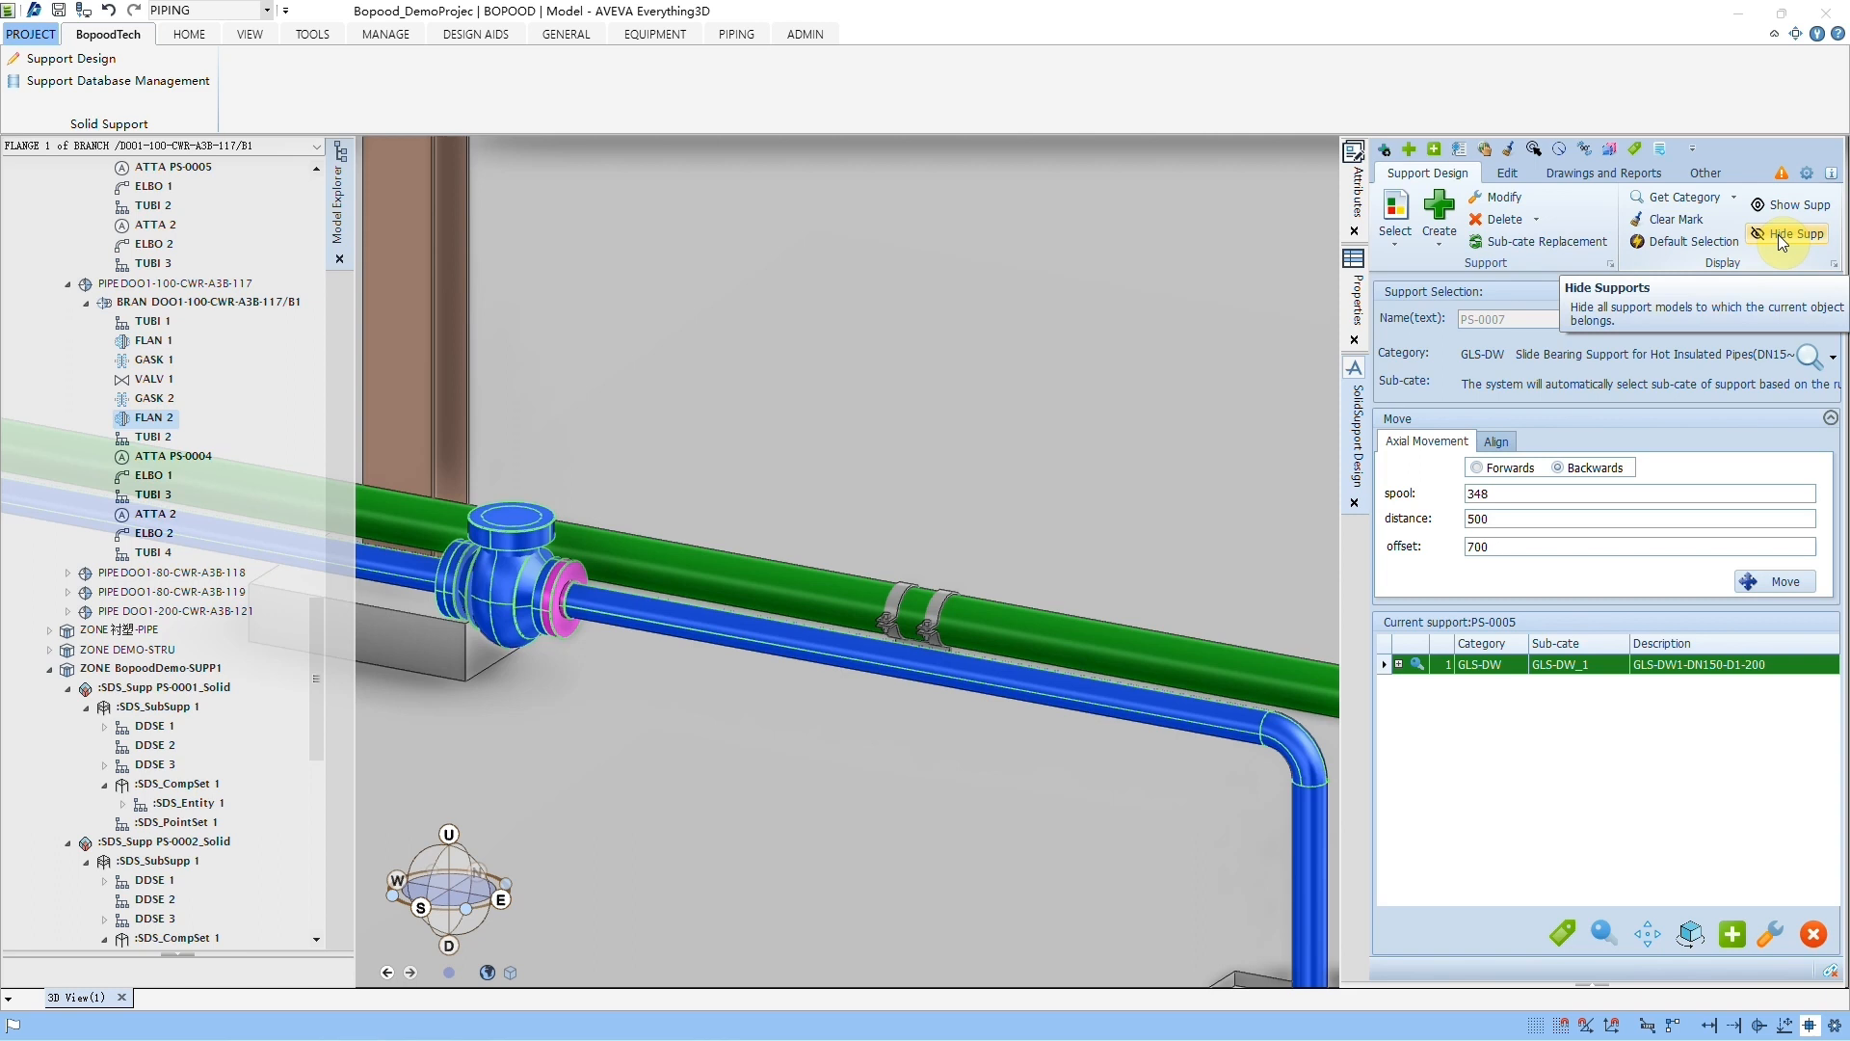
click(1790, 208)
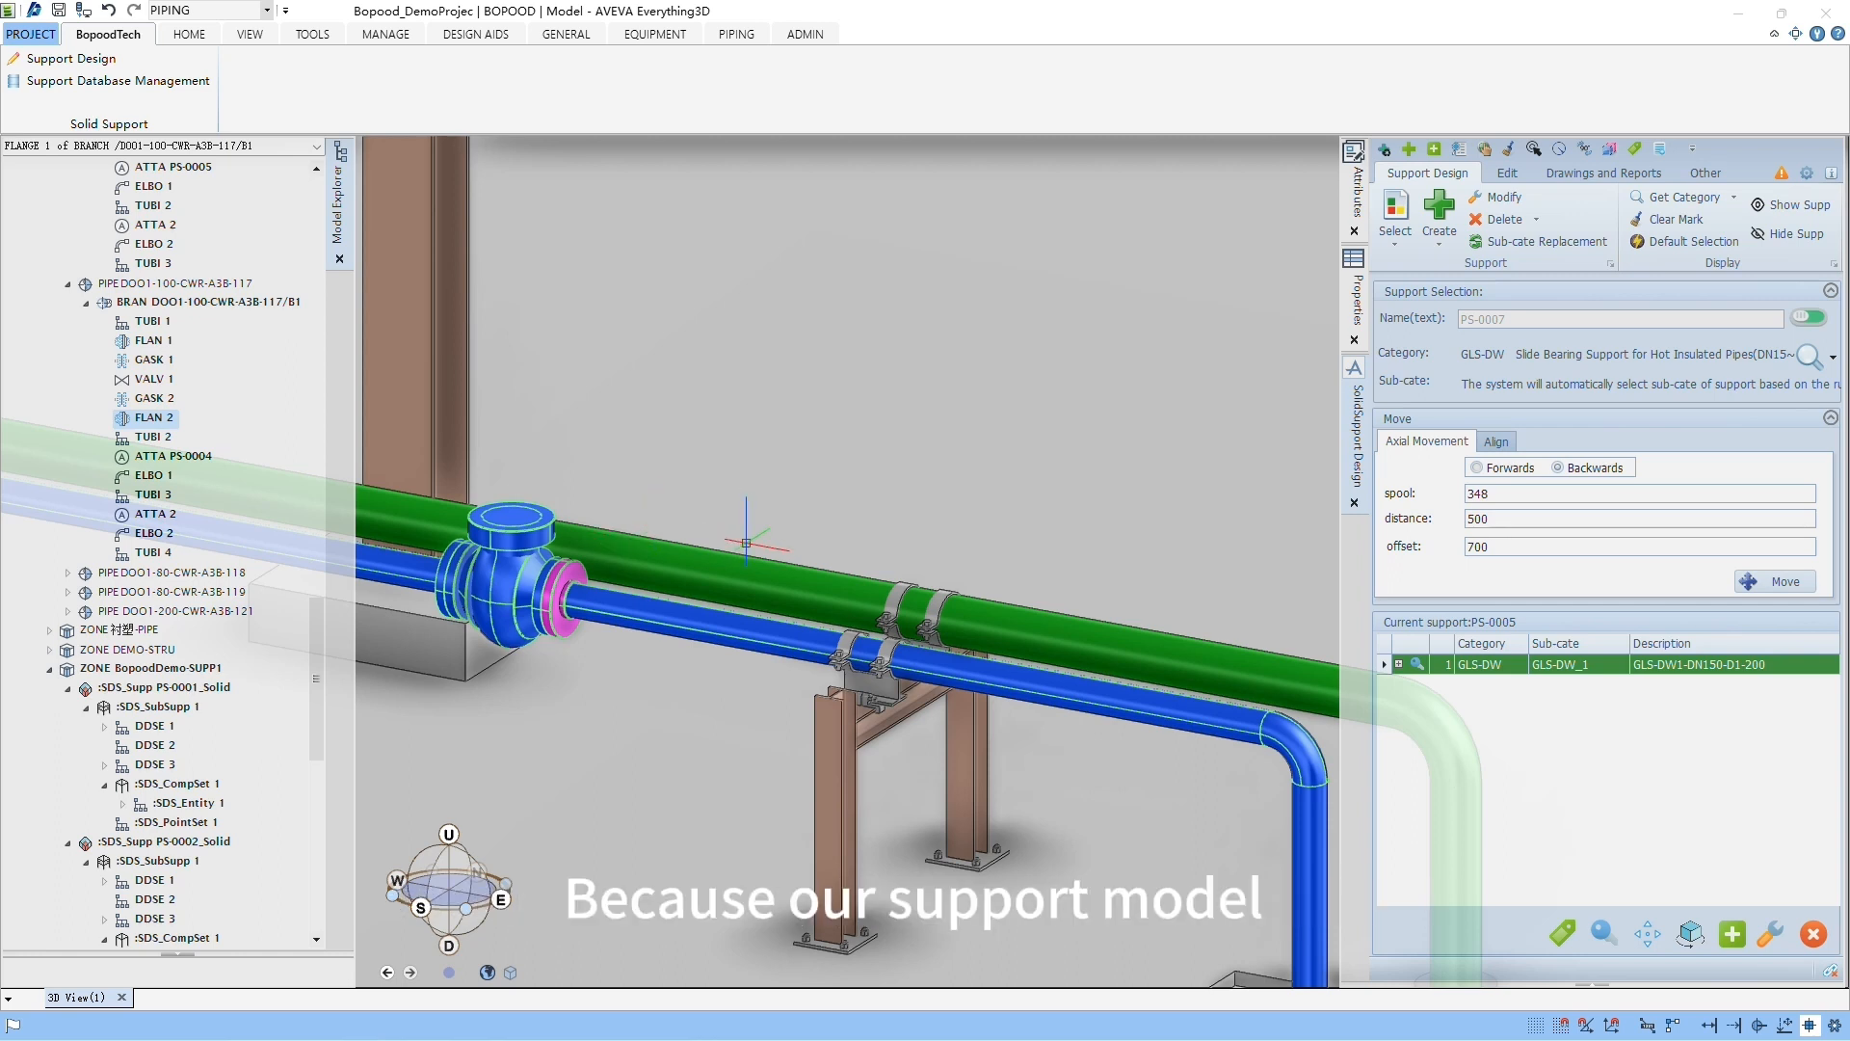
Step: Locate the portal support's beam in the model tree's support zone, then reselect the smaller pipe and toggle its supports' visibility
click(888, 735)
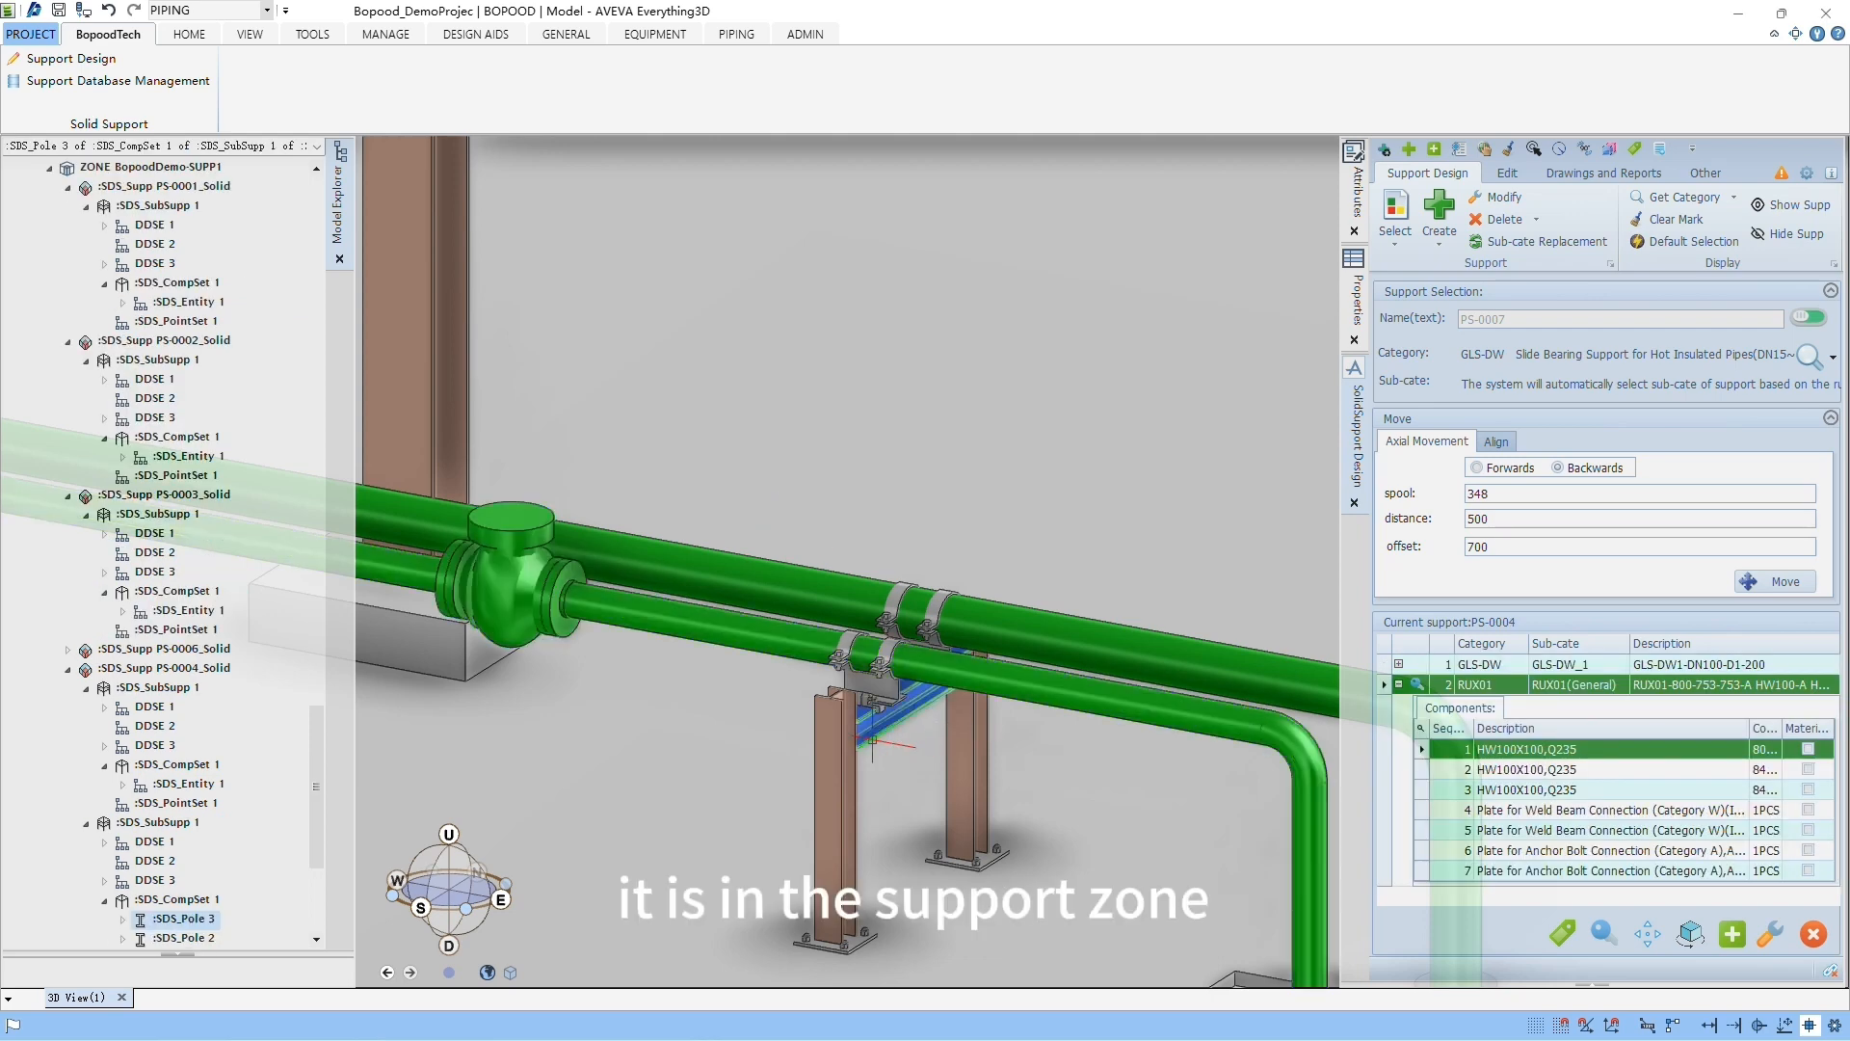
scroll(320, 738, down, 5)
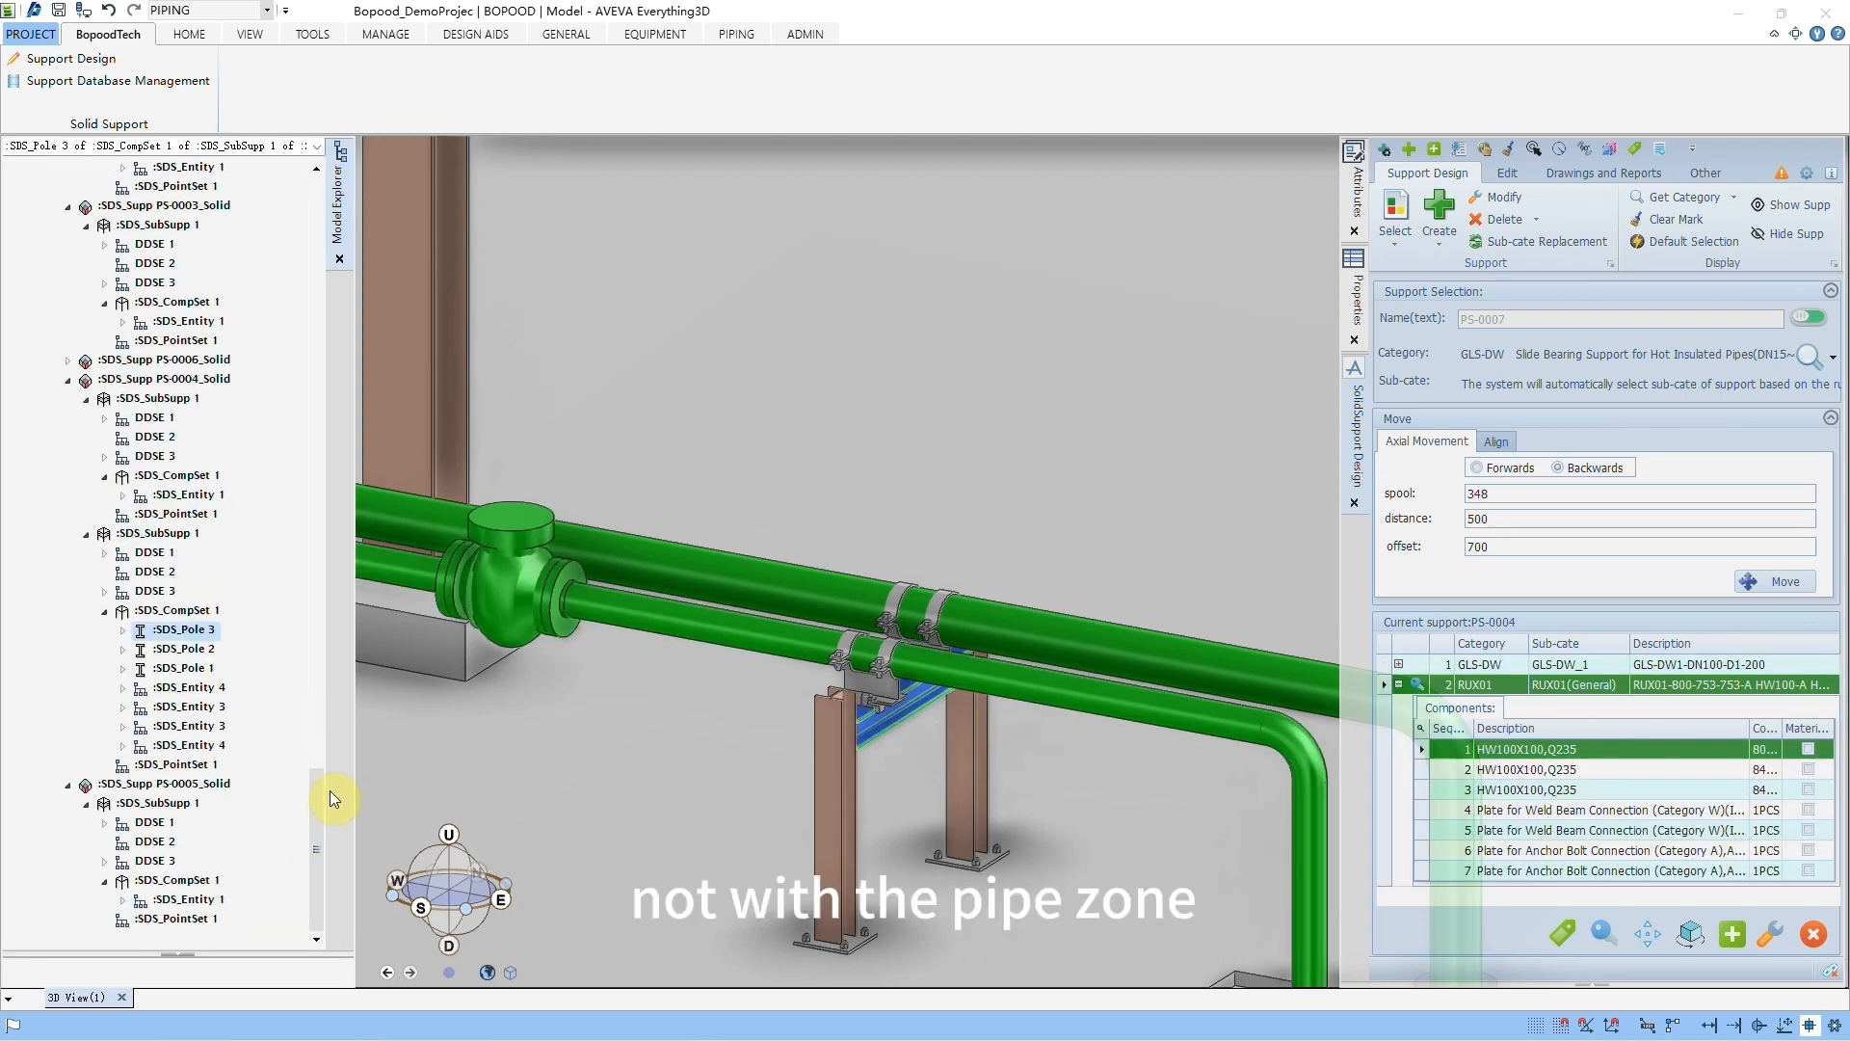
scroll(316, 823, up, 10)
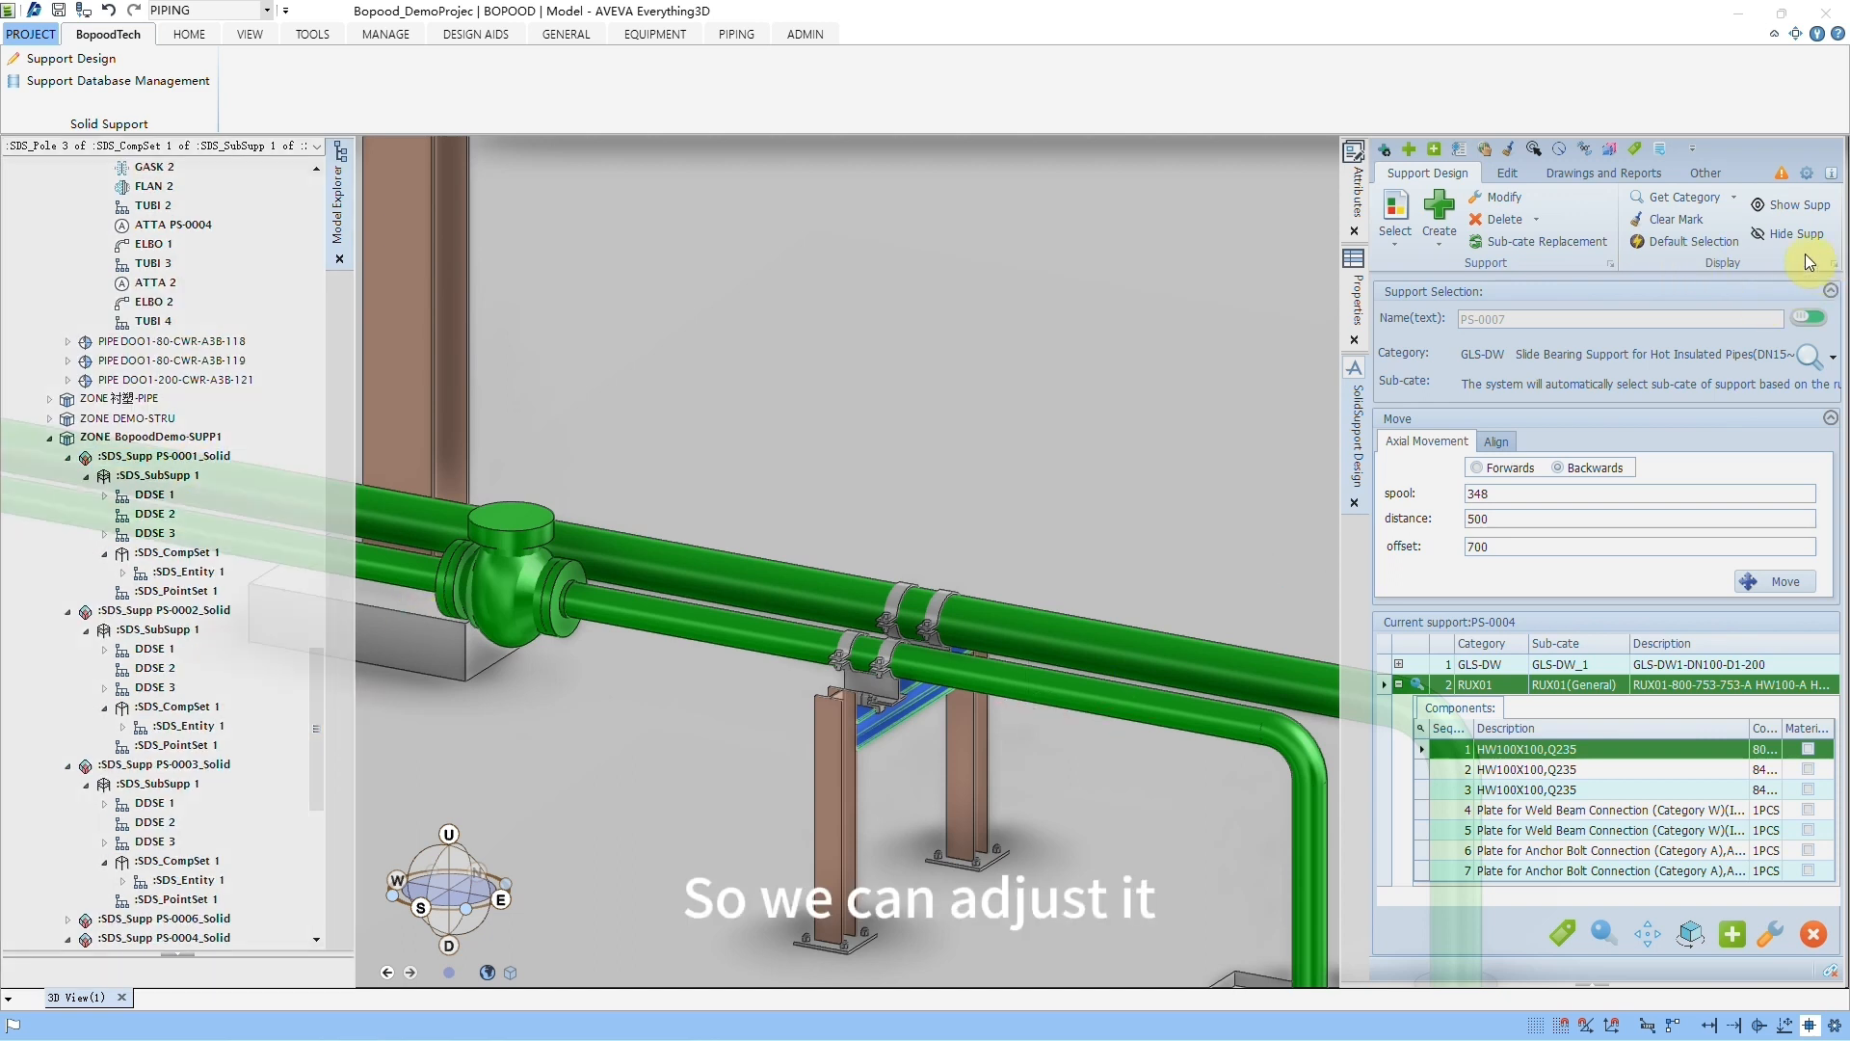
click(1024, 711)
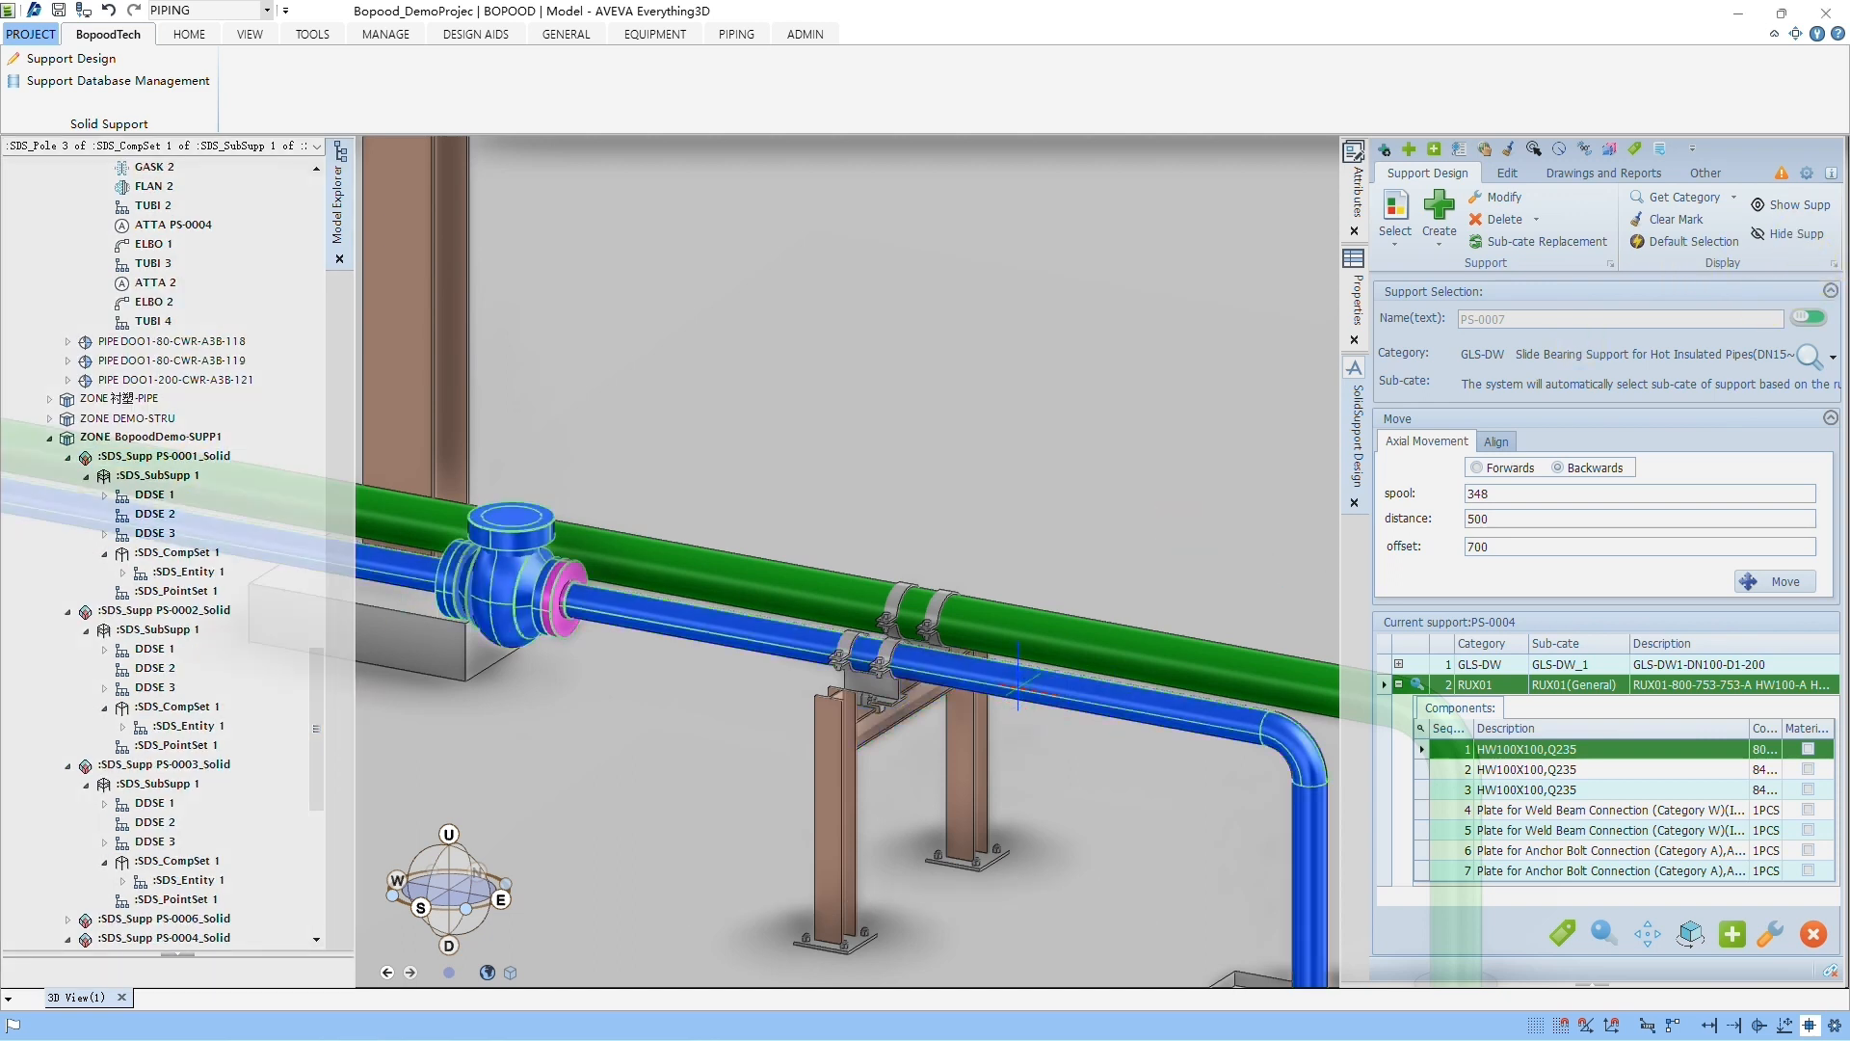
click(1799, 236)
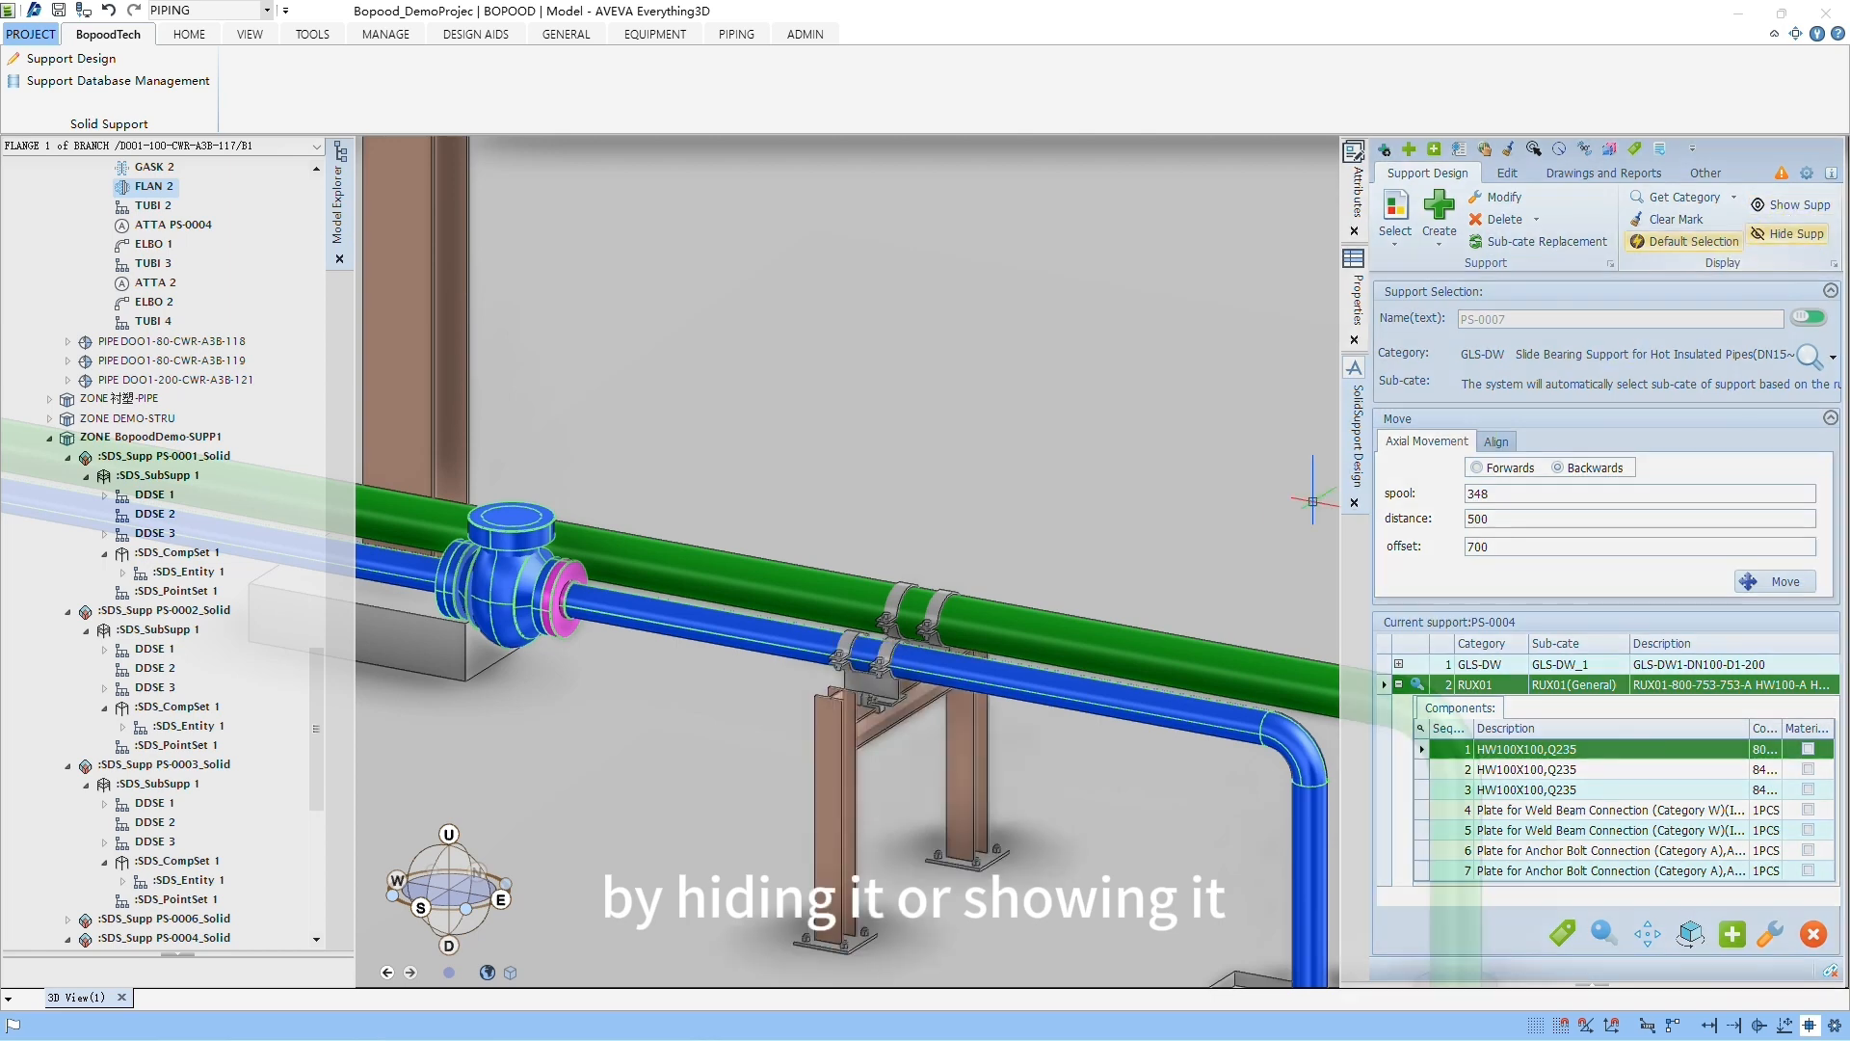
middle_drag(870, 794, 873, 575)
scroll(1002, 540, up, 3)
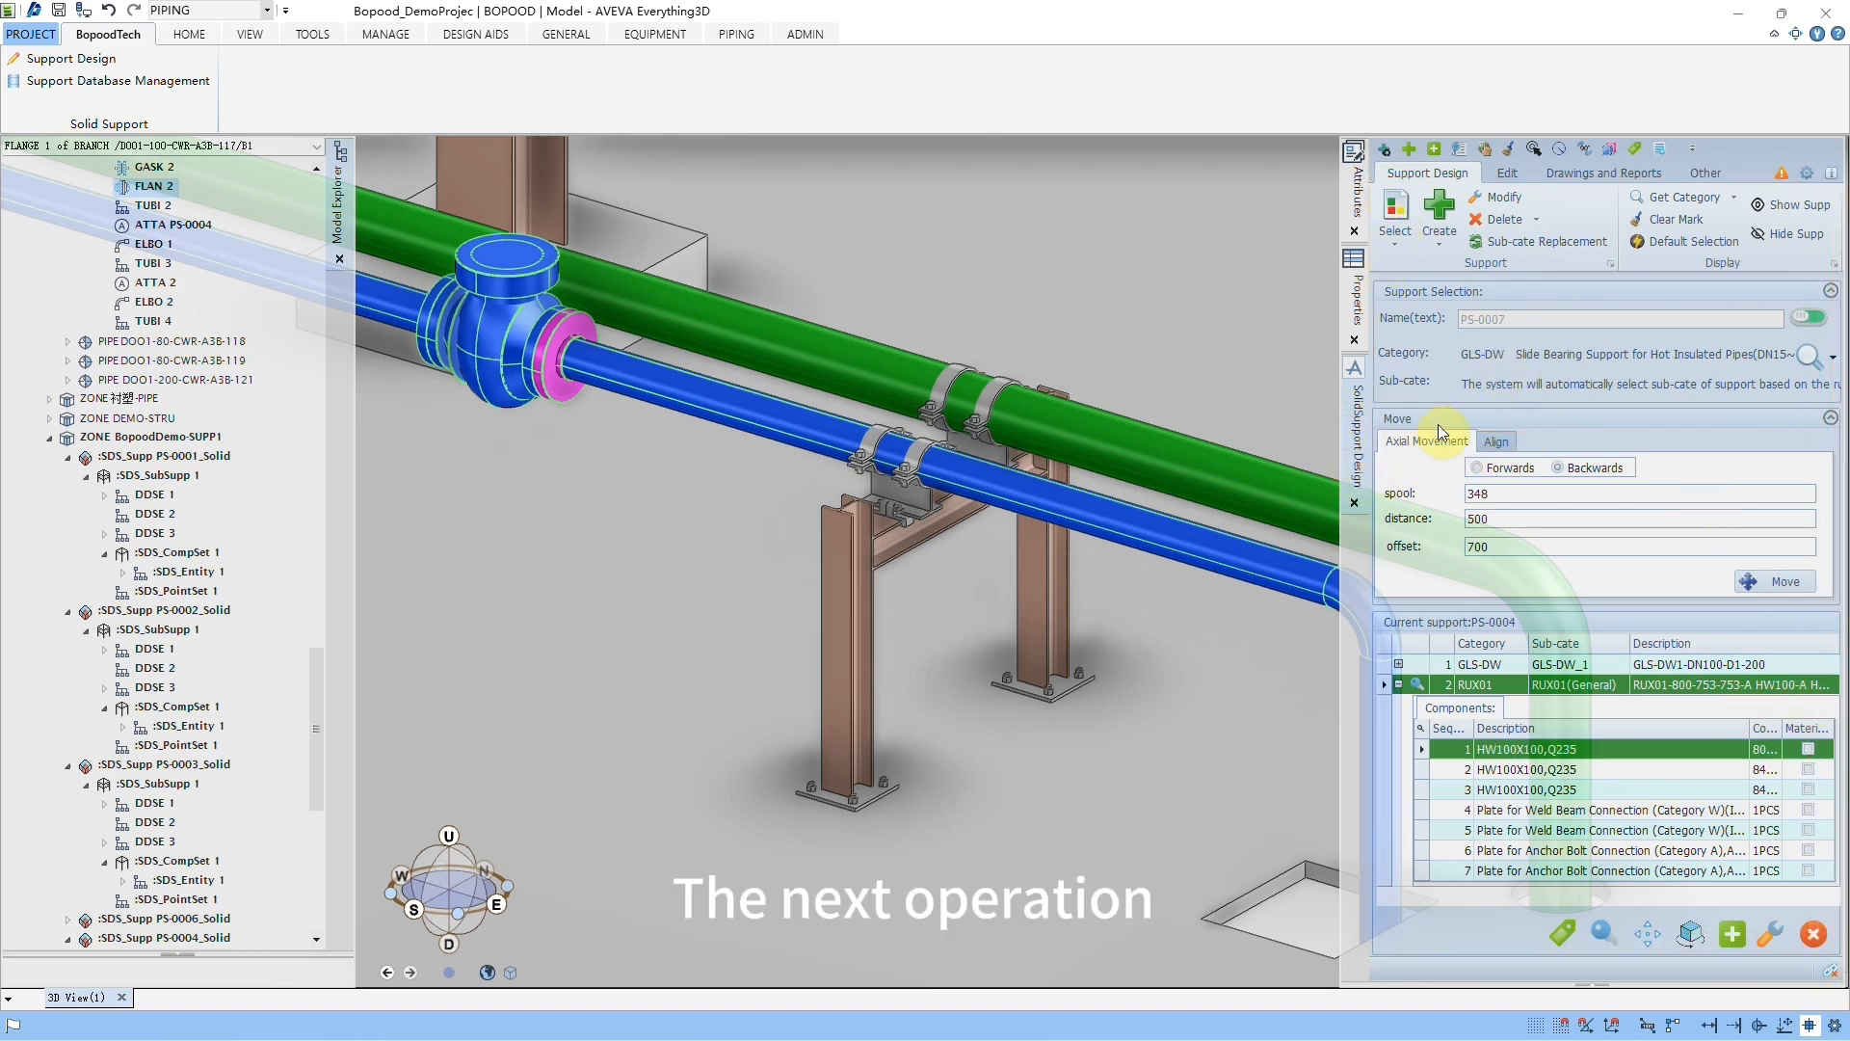
Step: Use Continuous Copy to place three copies of the existing GLS-DW support at different points along the same pipe
click(1508, 174)
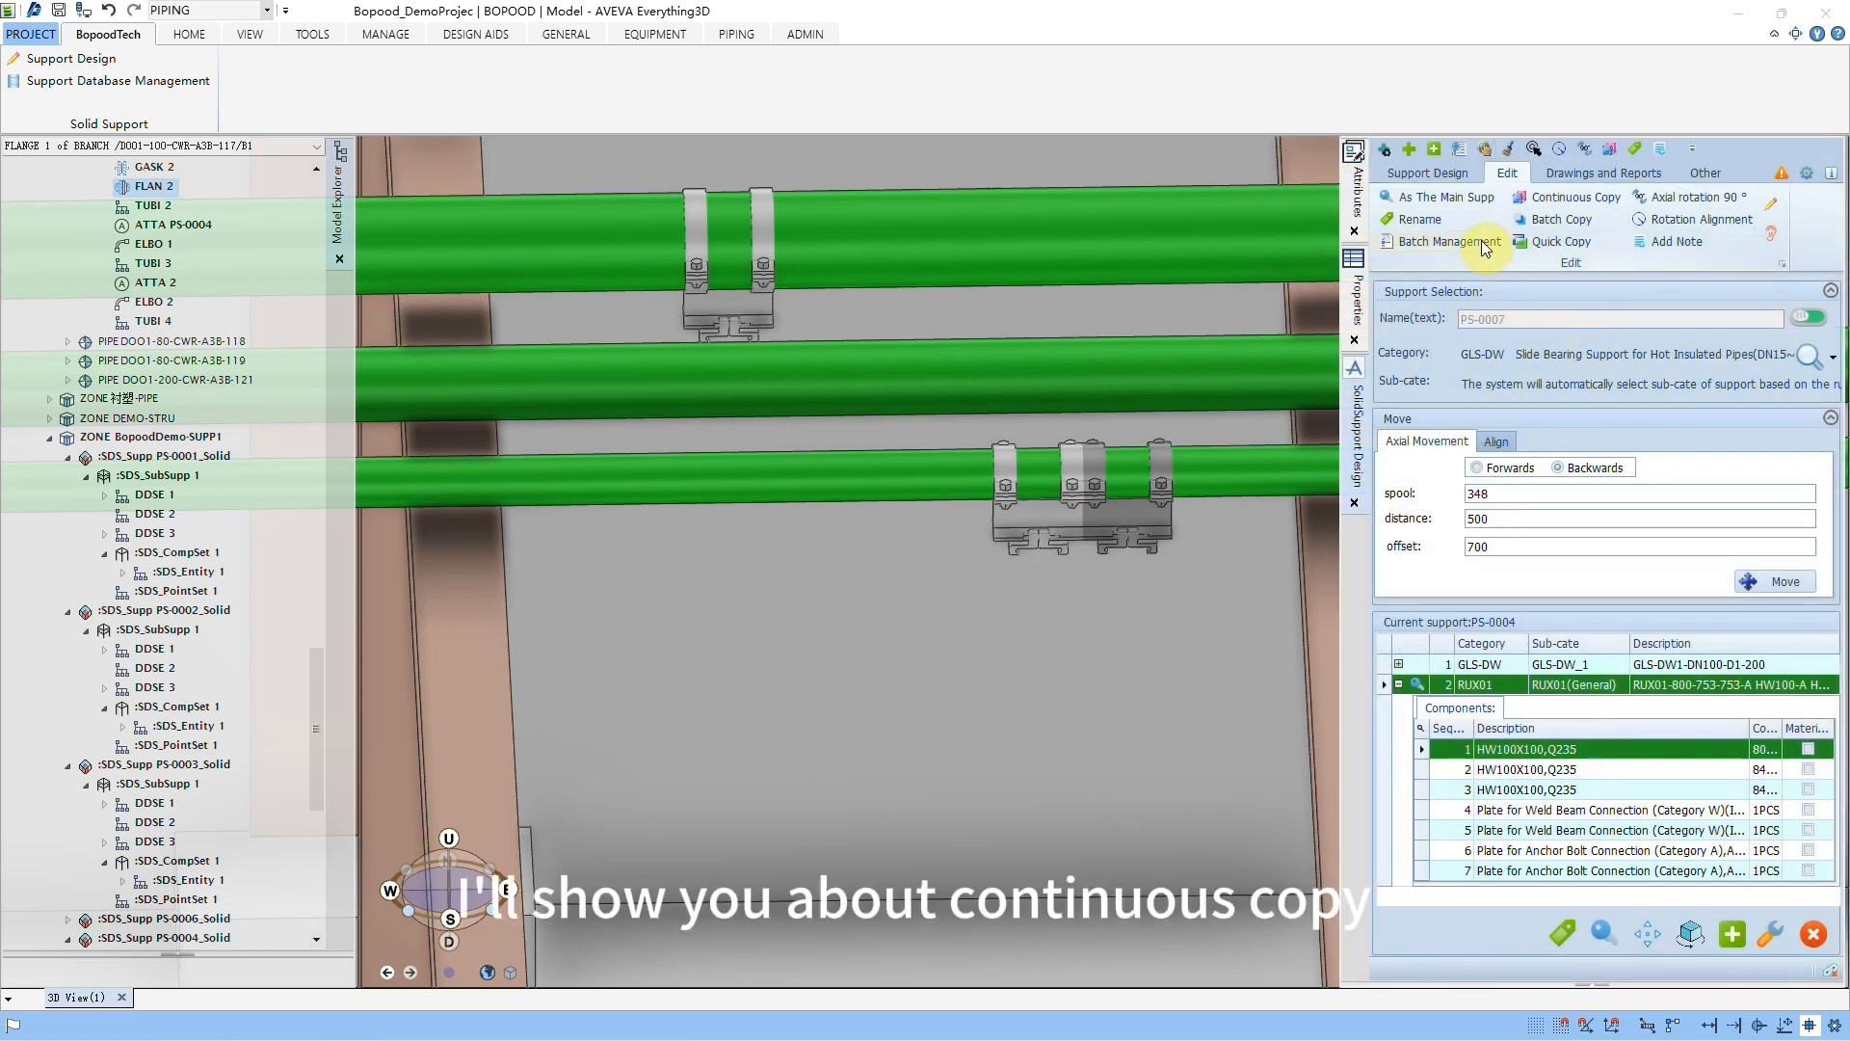
click(1563, 199)
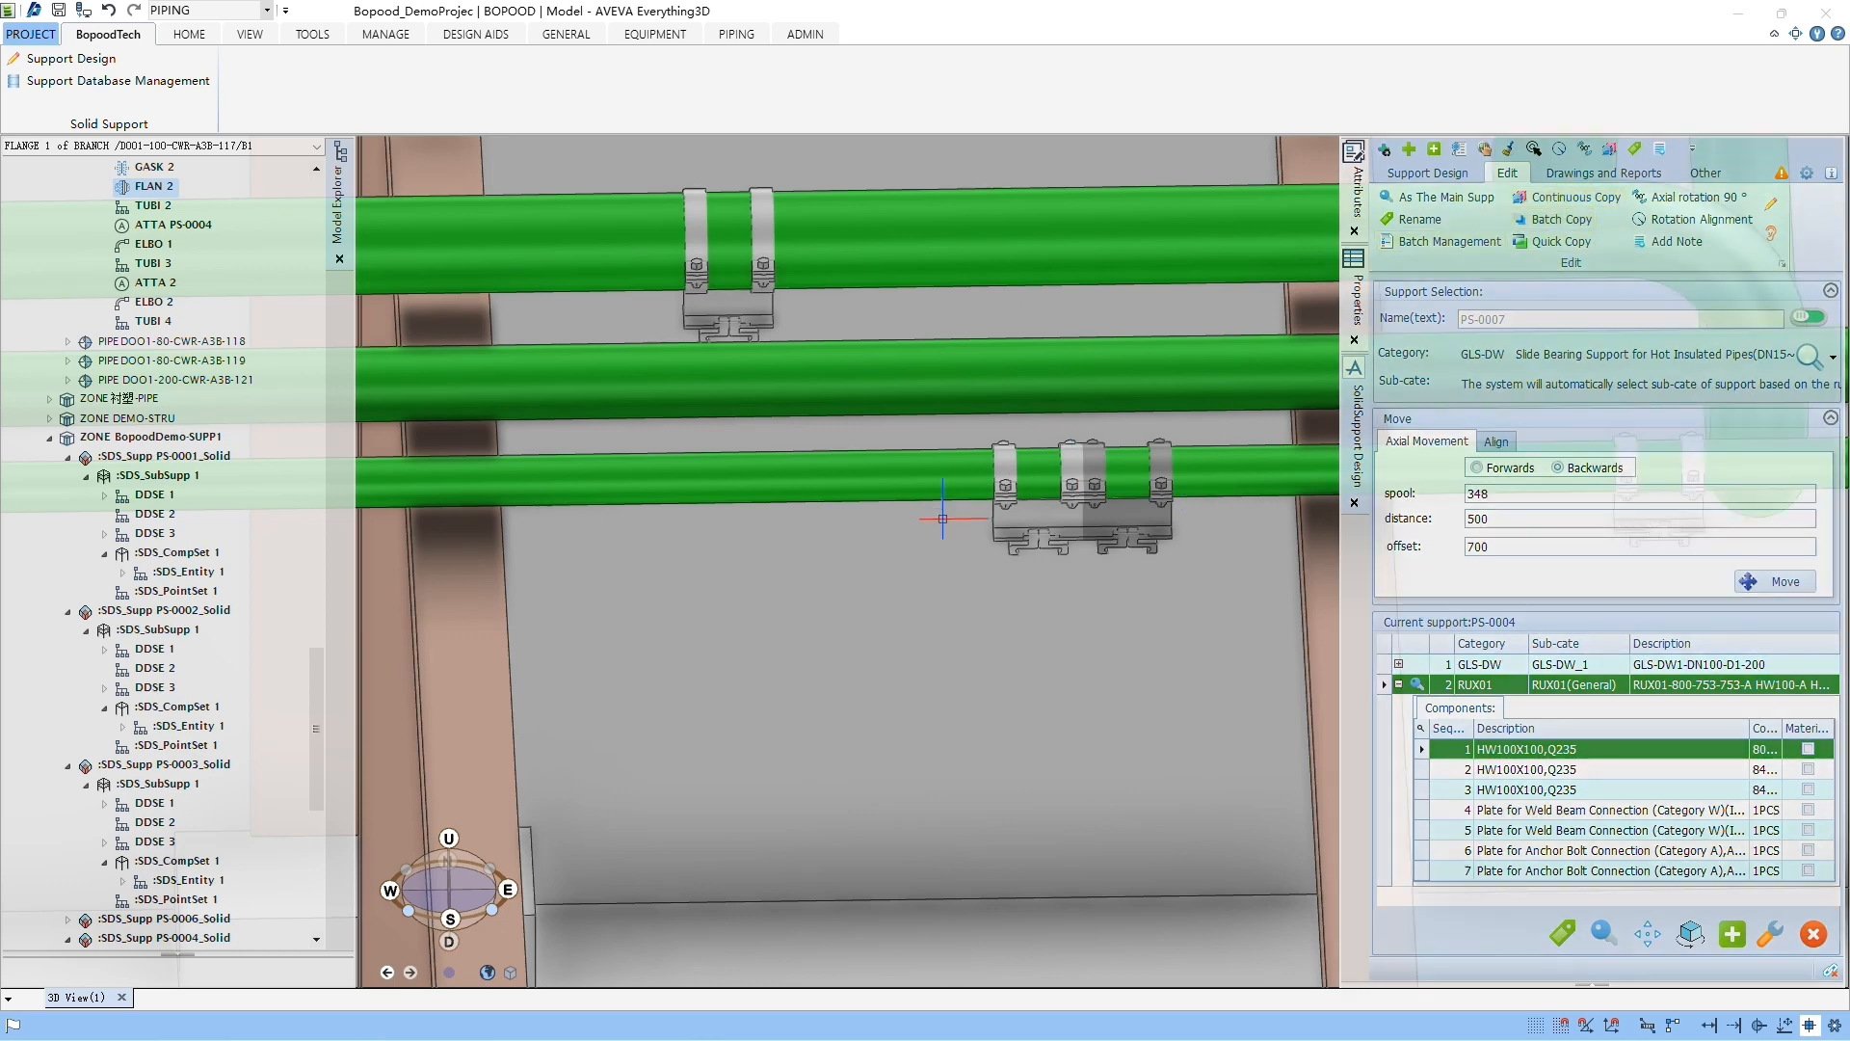
click(1042, 521)
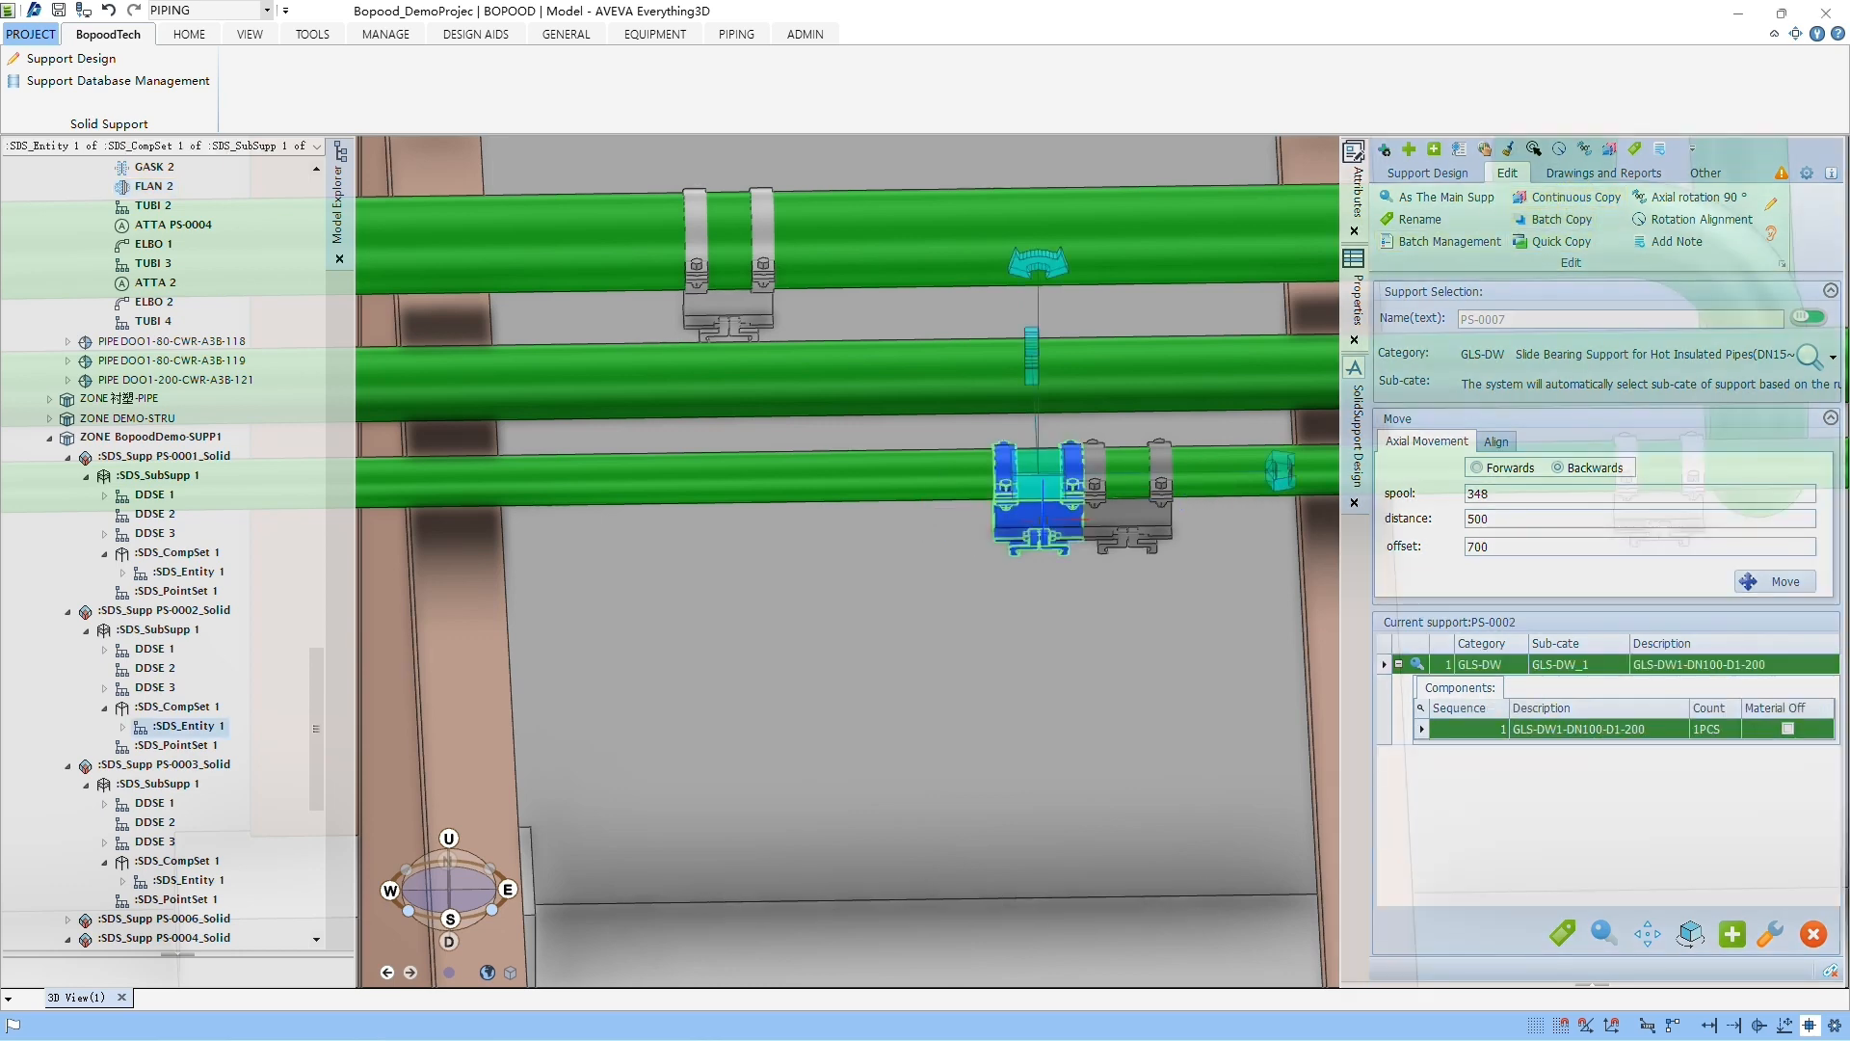
click(1547, 201)
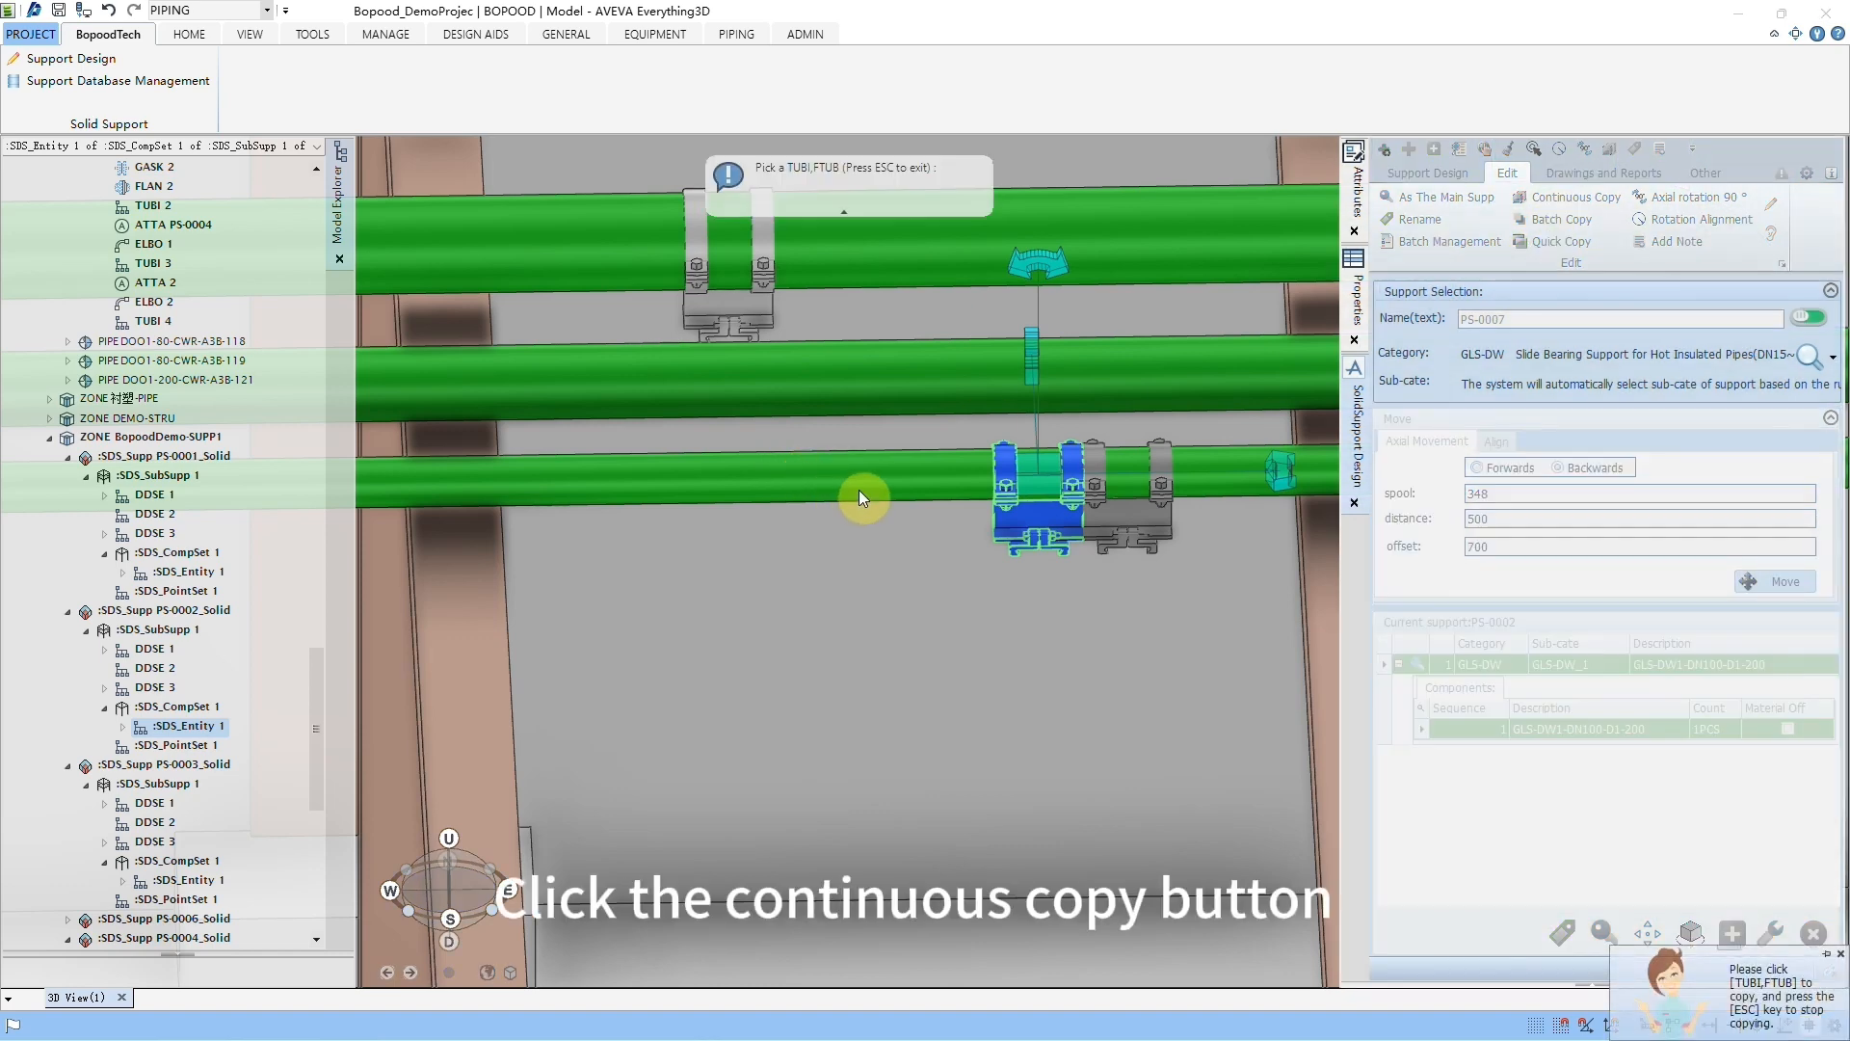
click(825, 482)
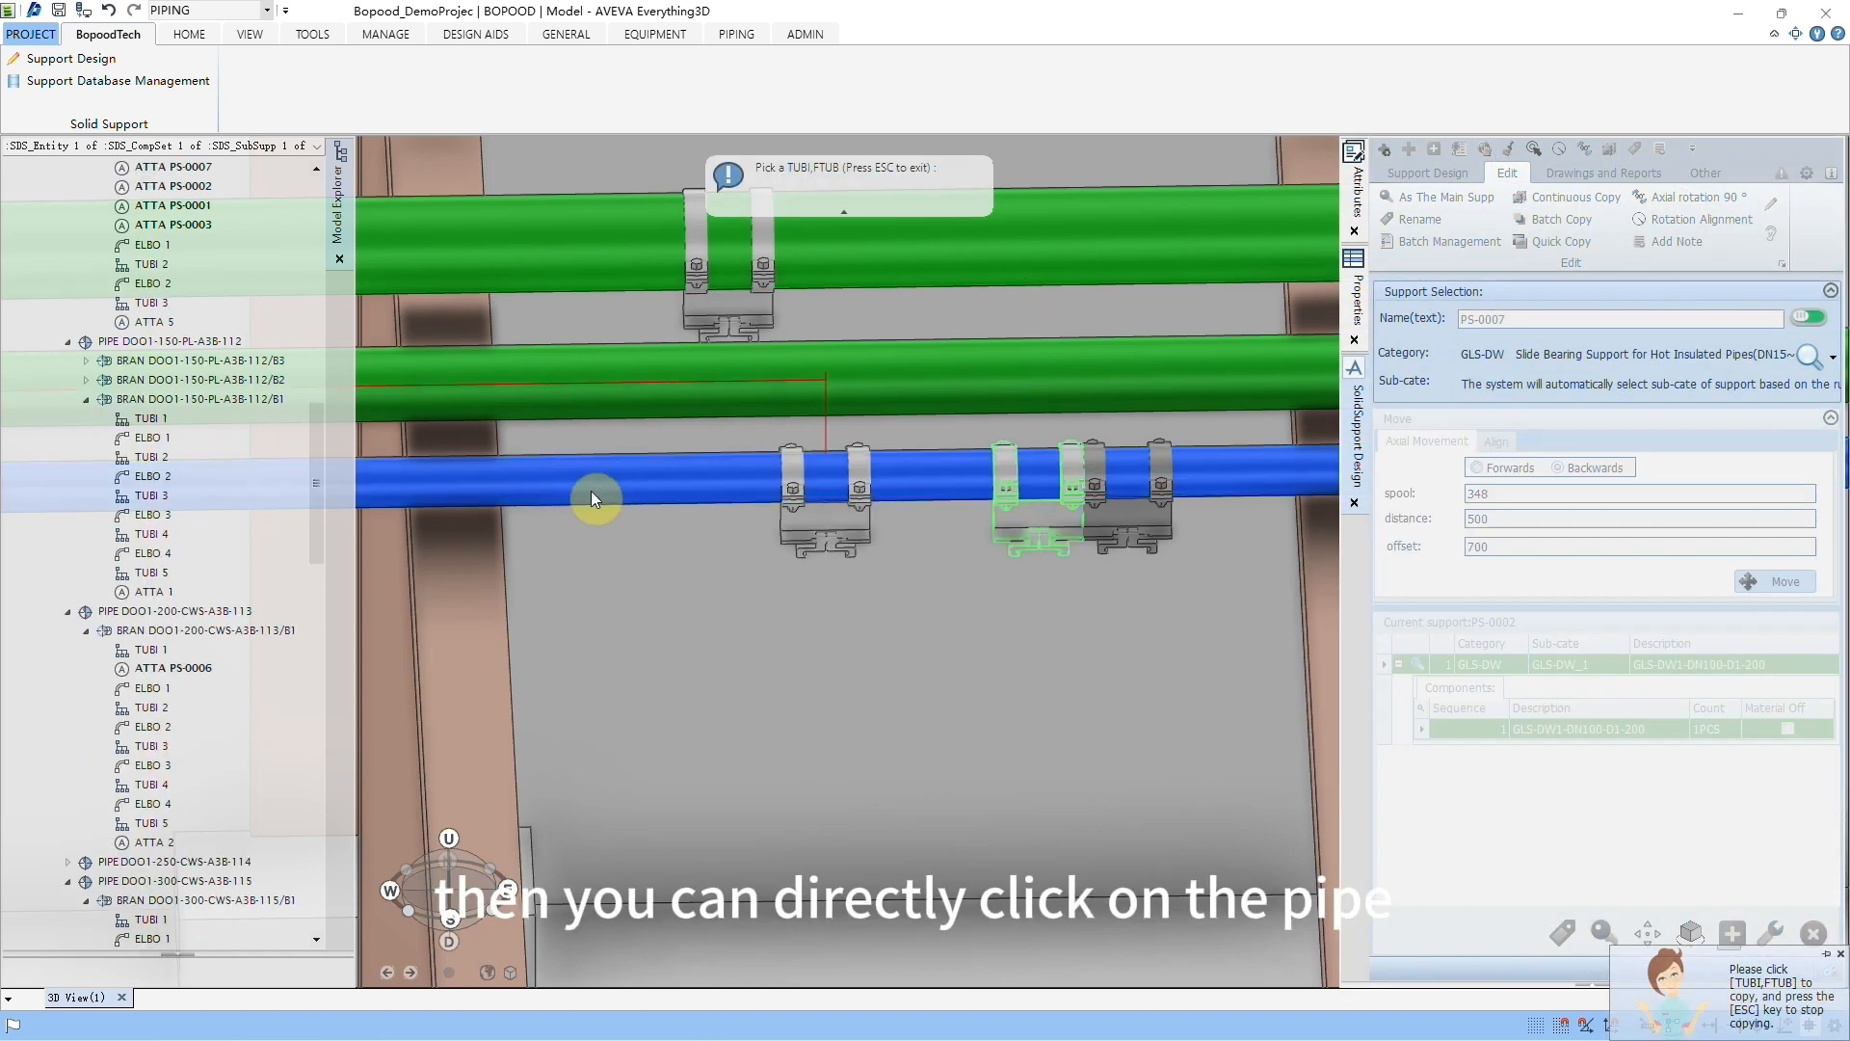
click(559, 502)
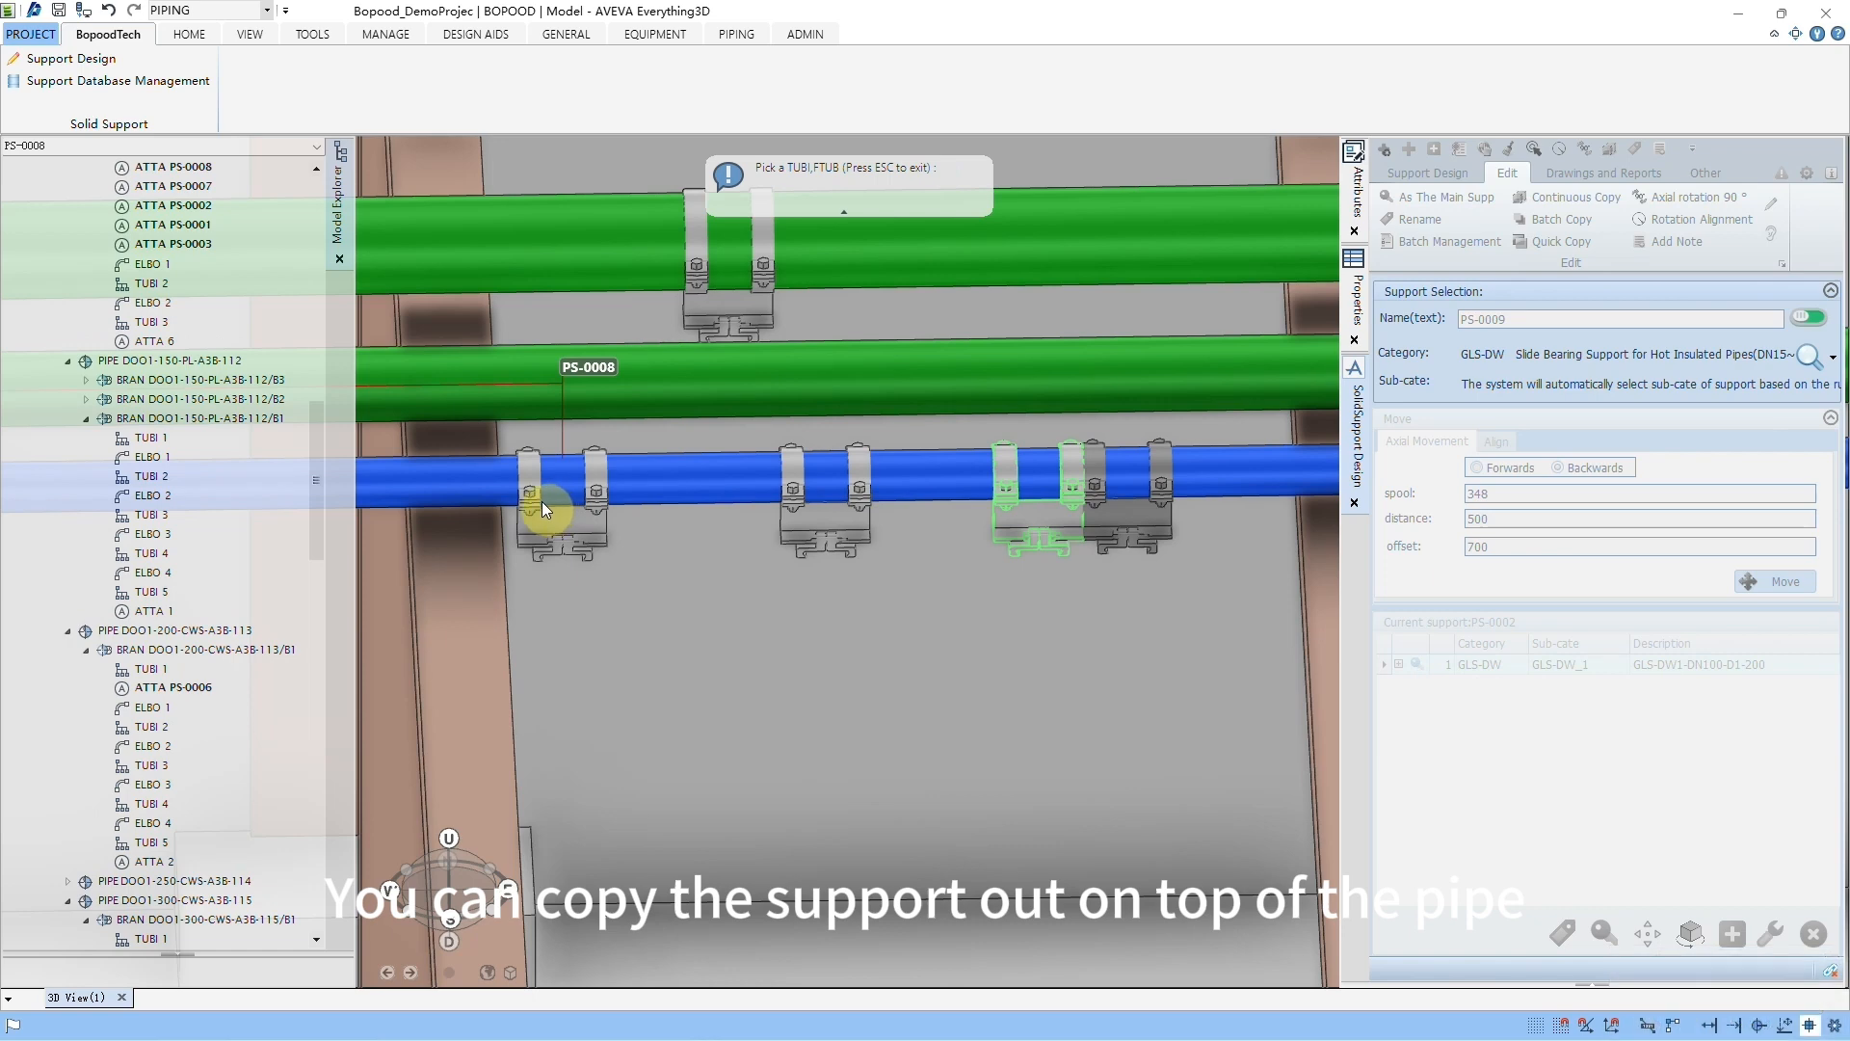
middle_drag(465, 489, 850, 550)
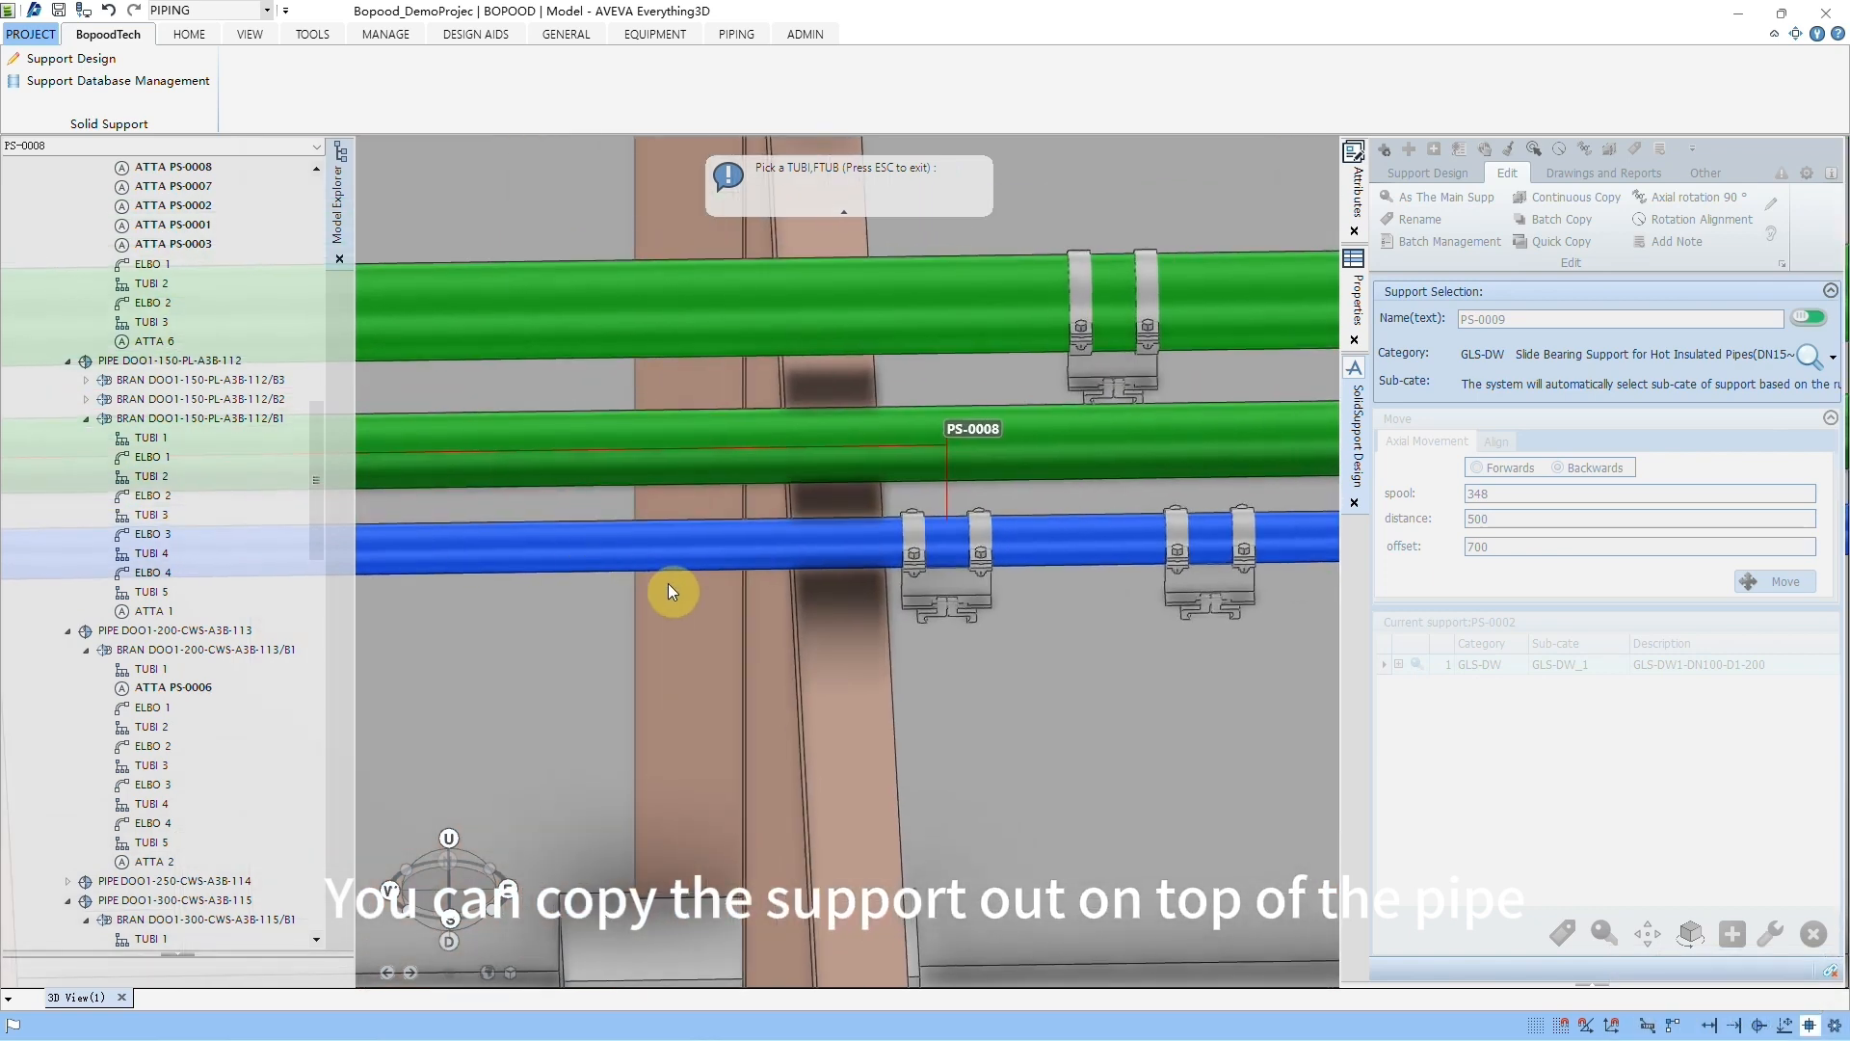
click(544, 546)
middle_drag(1108, 569, 1075, 569)
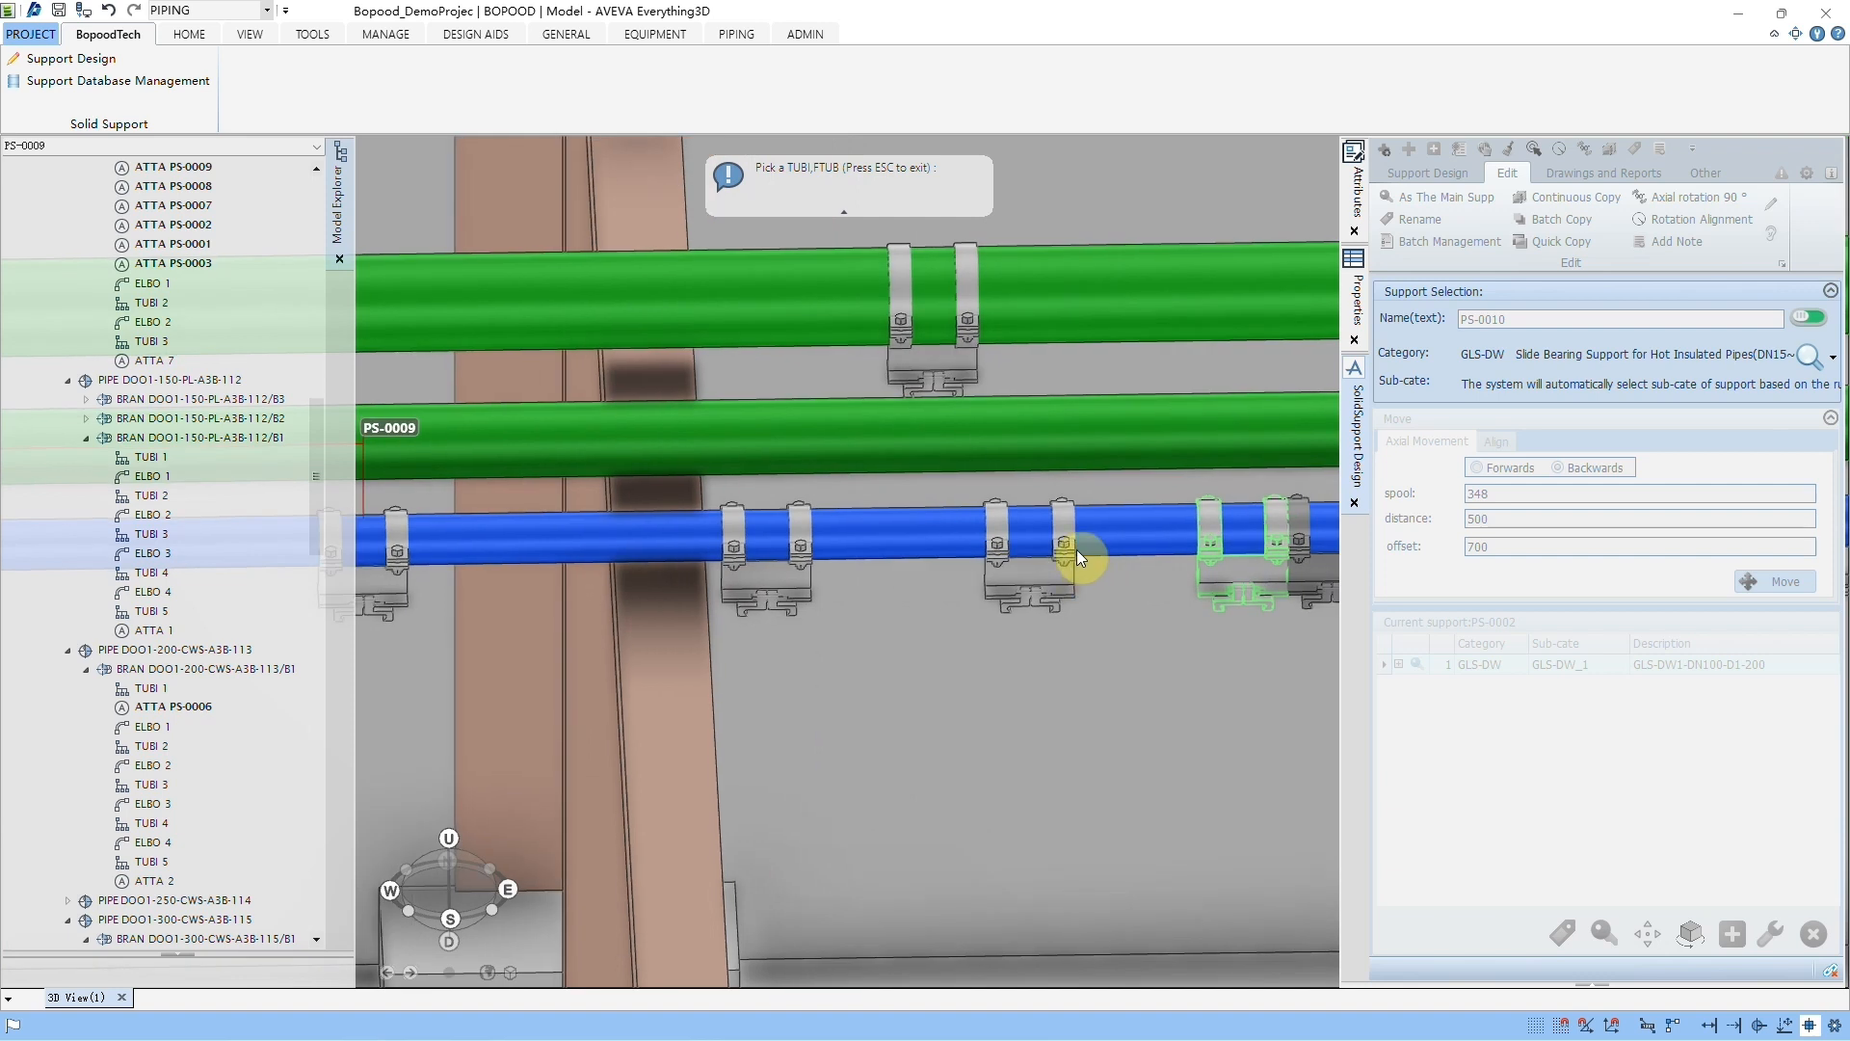
key(Escape)
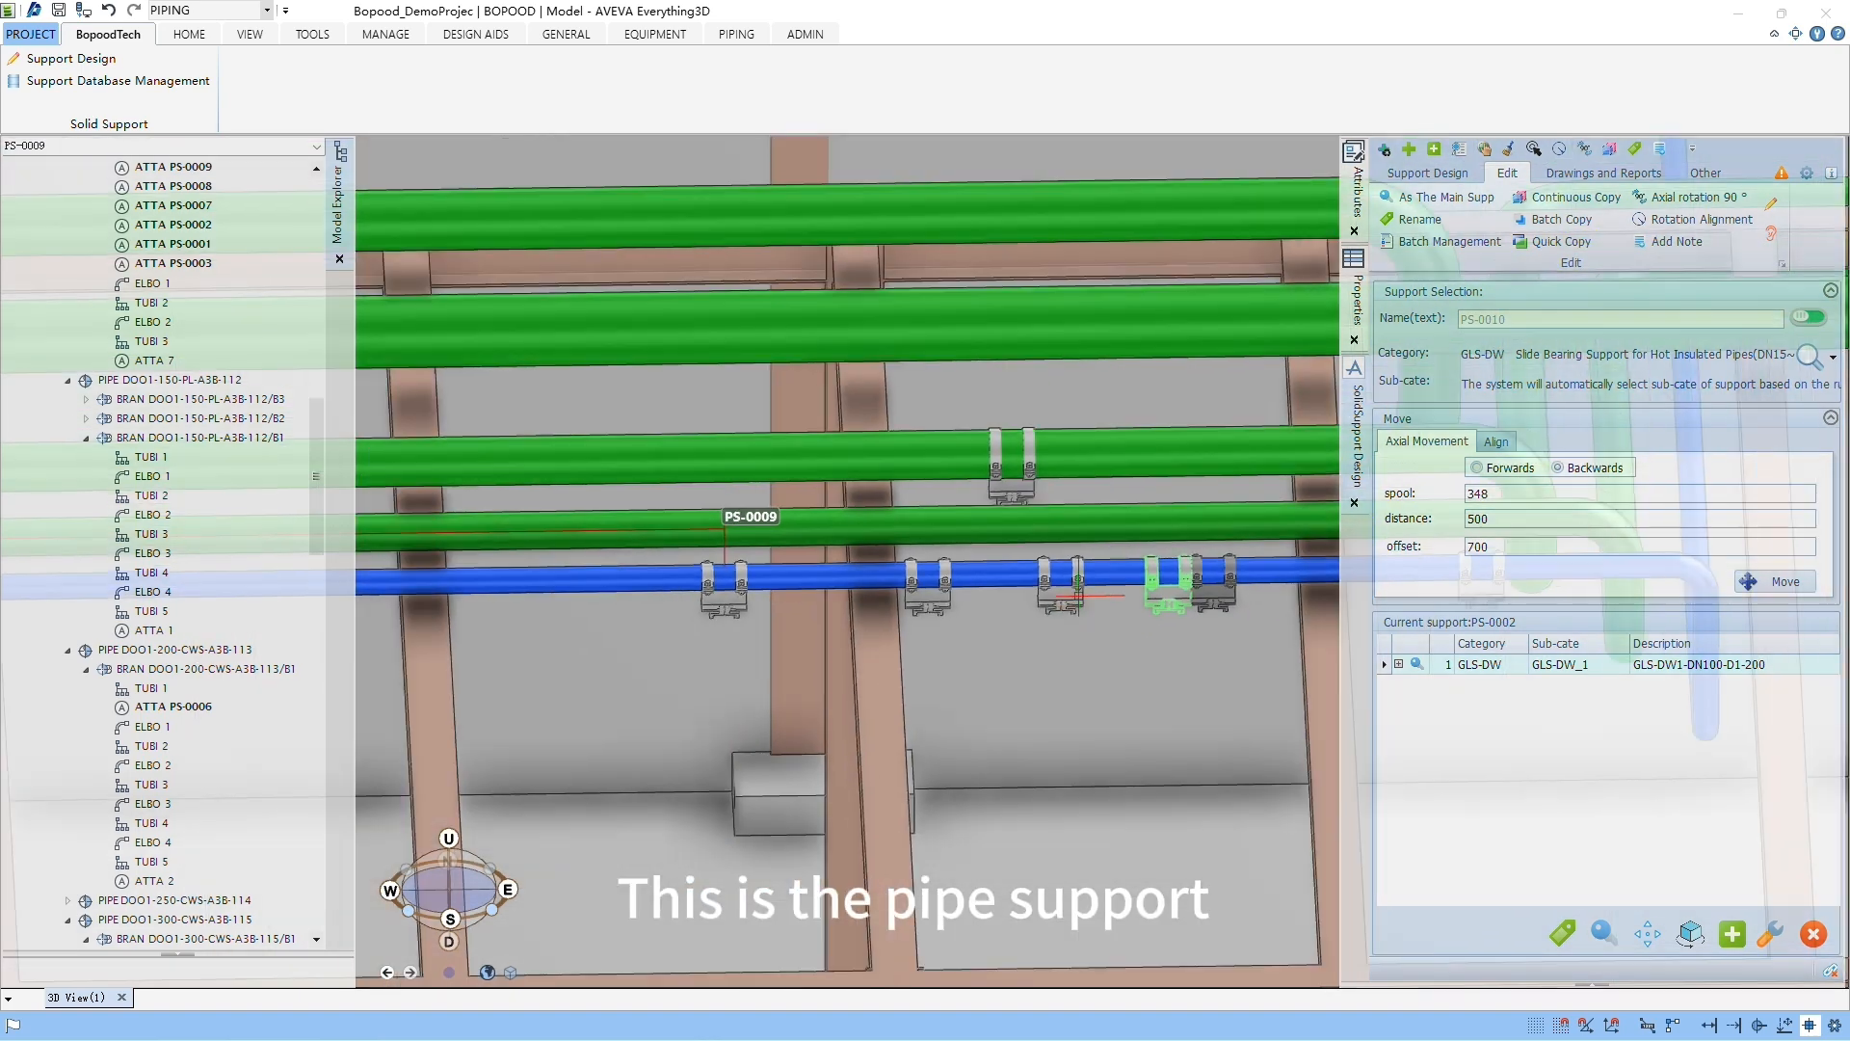
Step: Quick-copy the GLS-DW support nearest the column onto three beams crossing under the same pipe, and confirm the copy
scroll(1079, 596, down, 2)
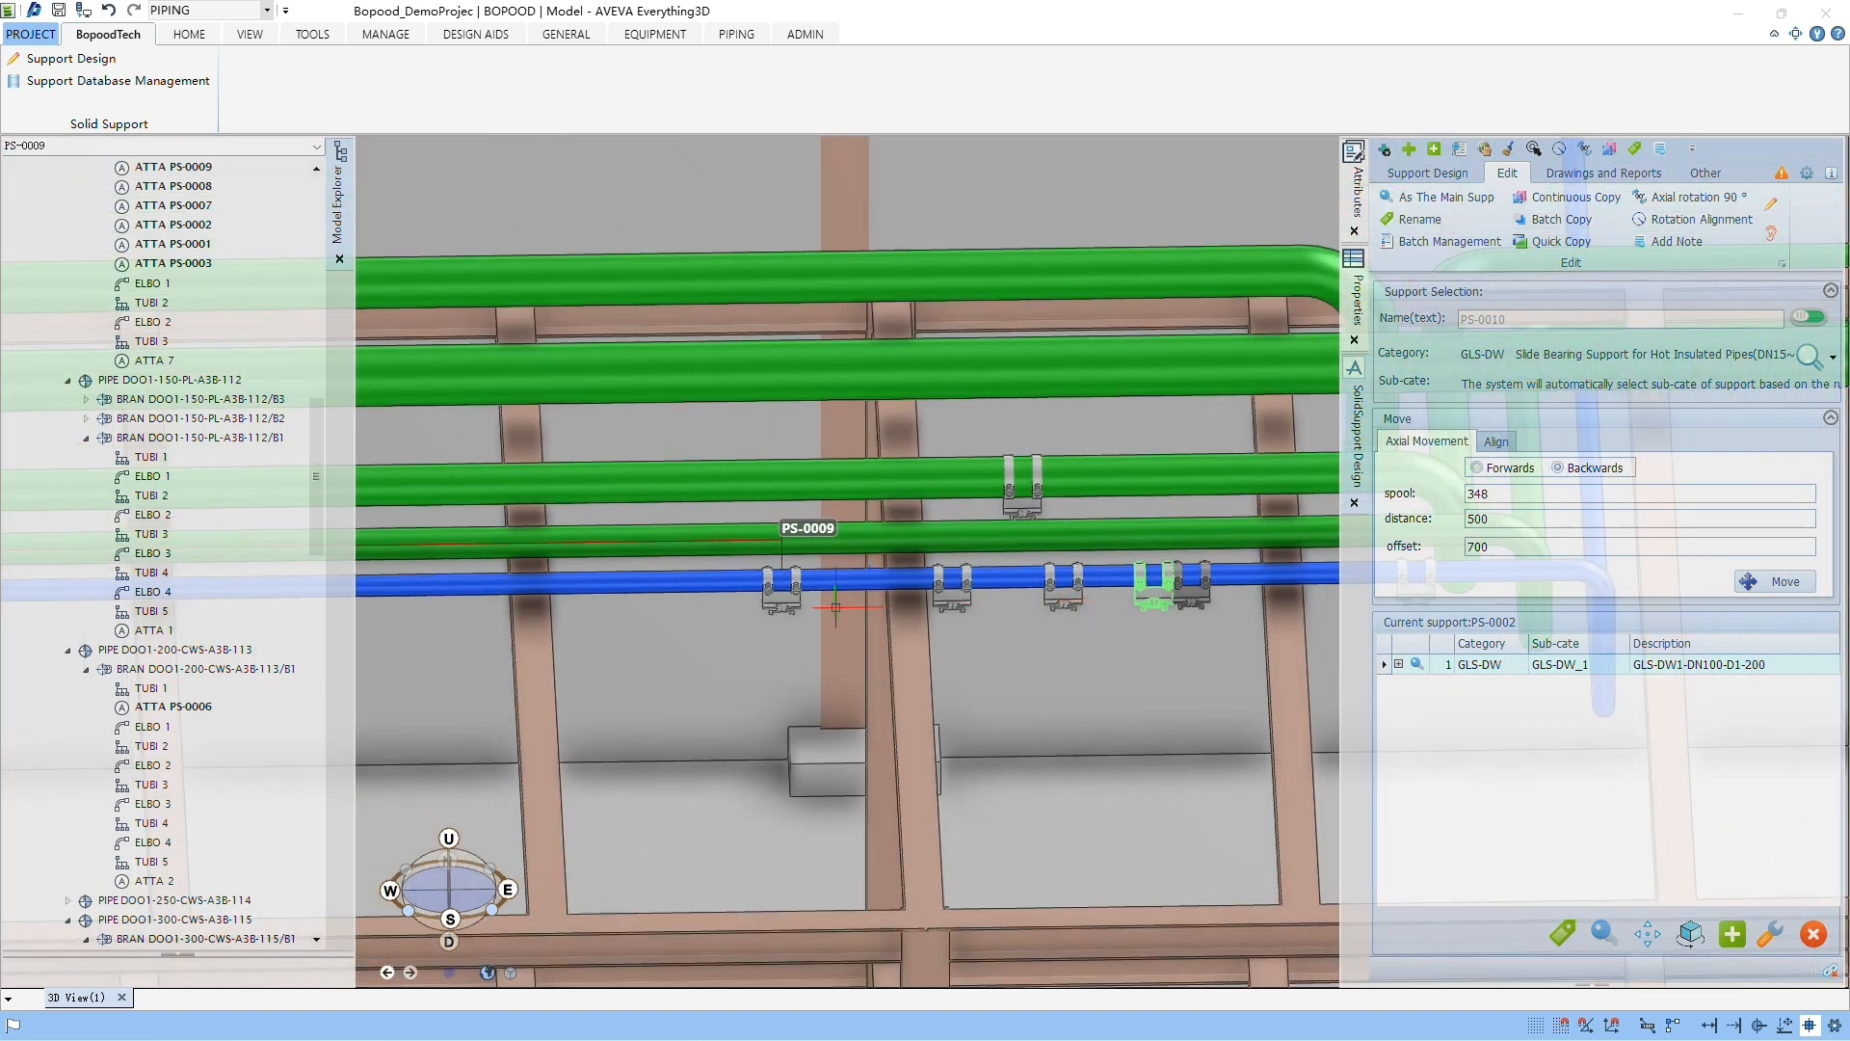
scroll(950, 606, up, 4)
click(1086, 557)
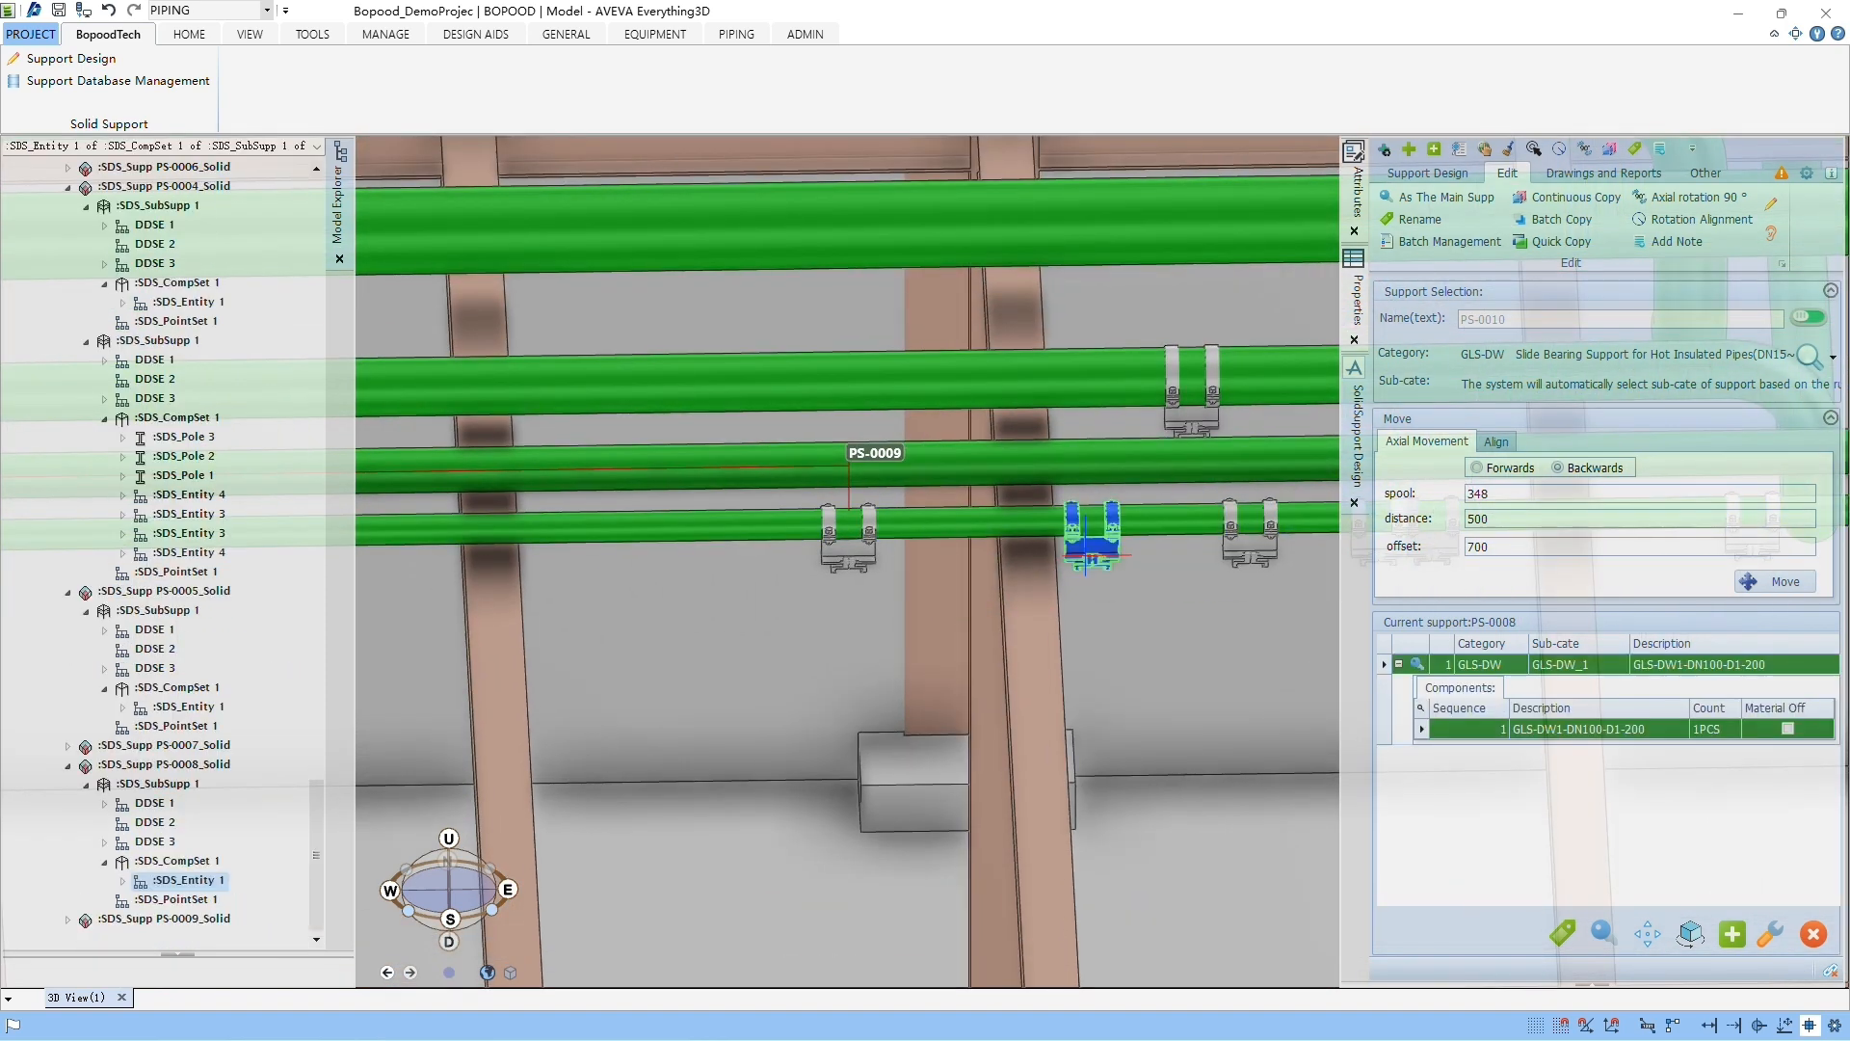
click(1560, 243)
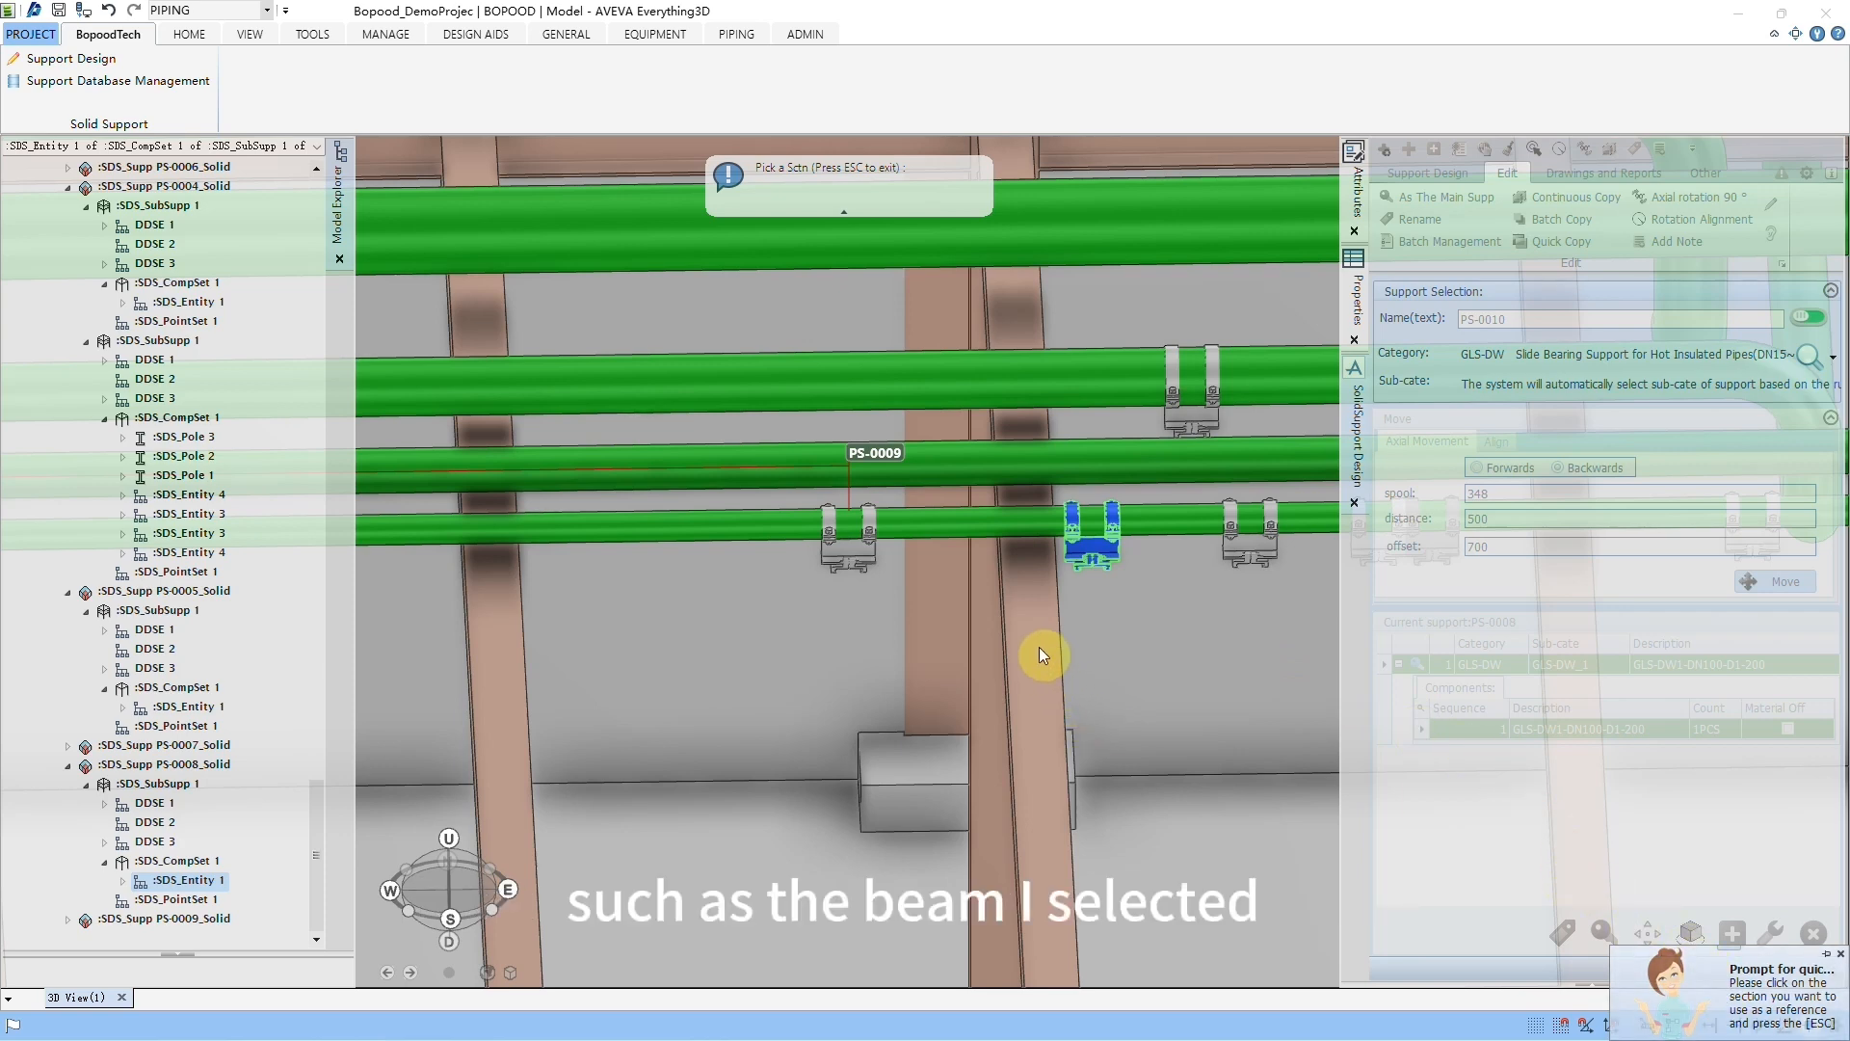
click(1037, 594)
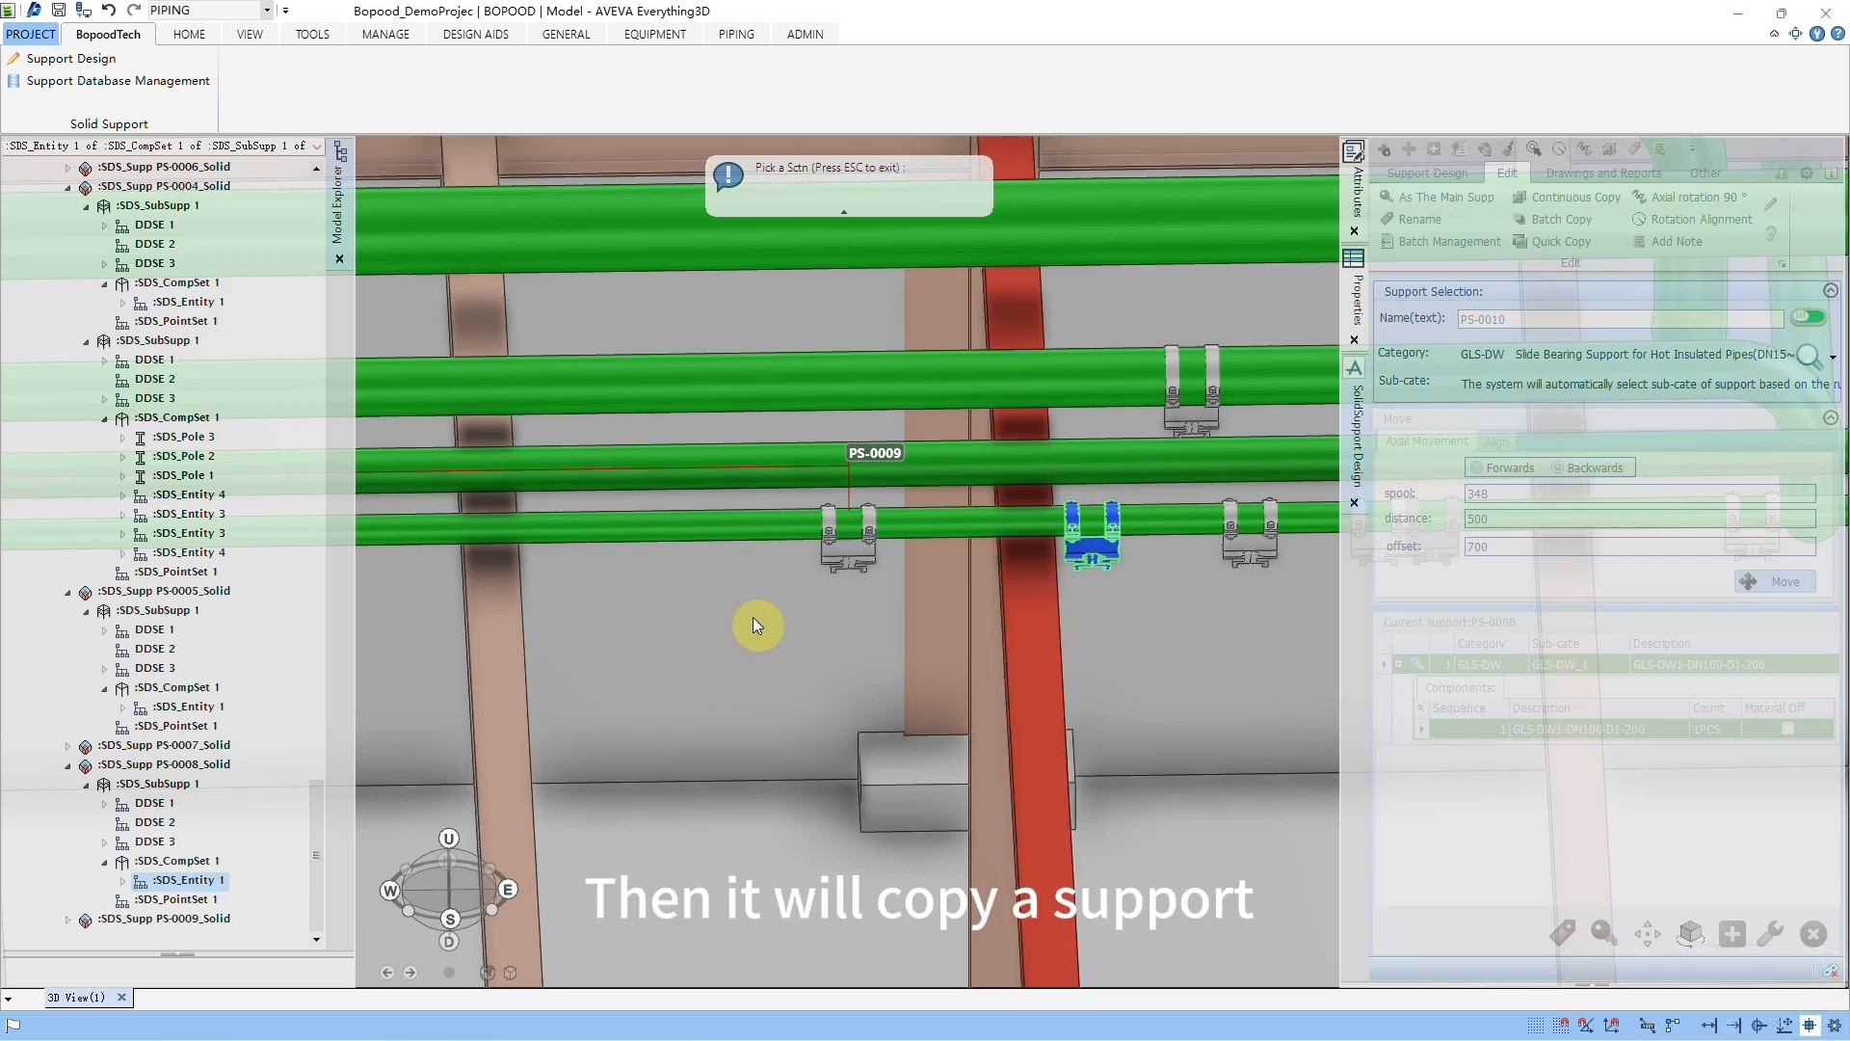
click(510, 629)
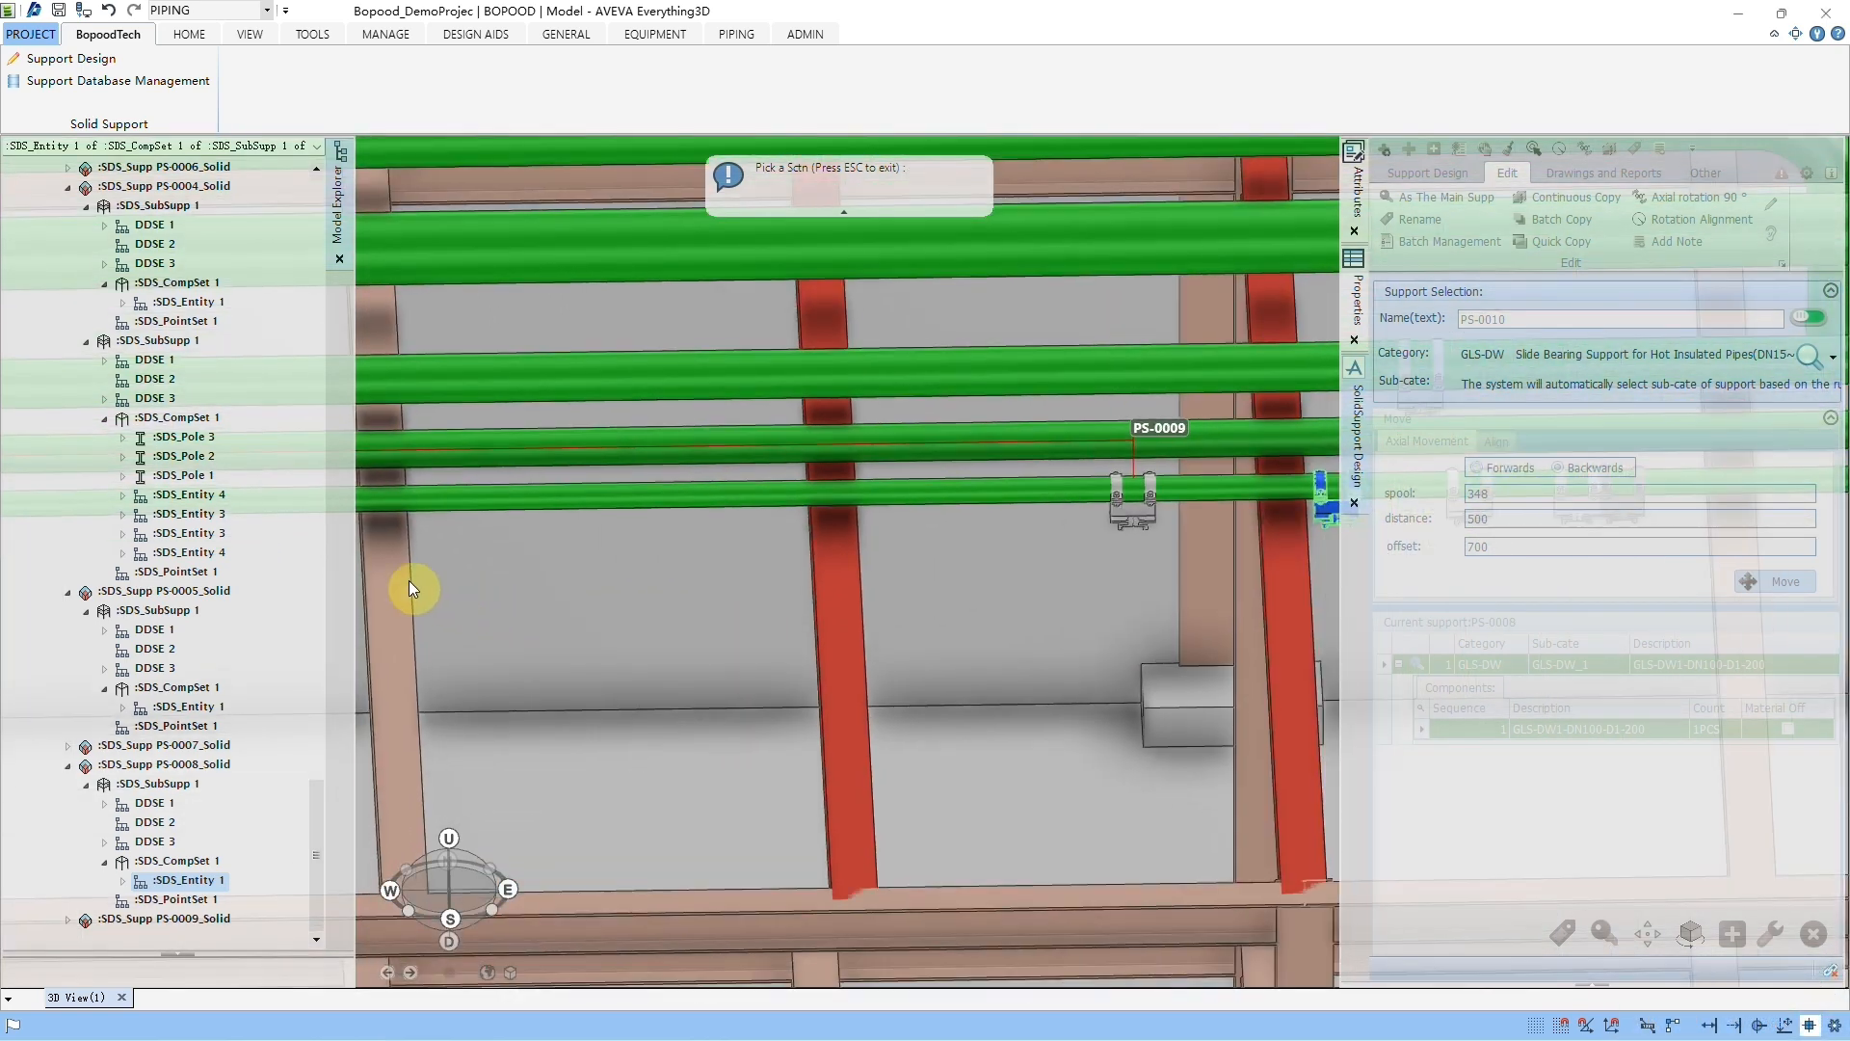
click(380, 580)
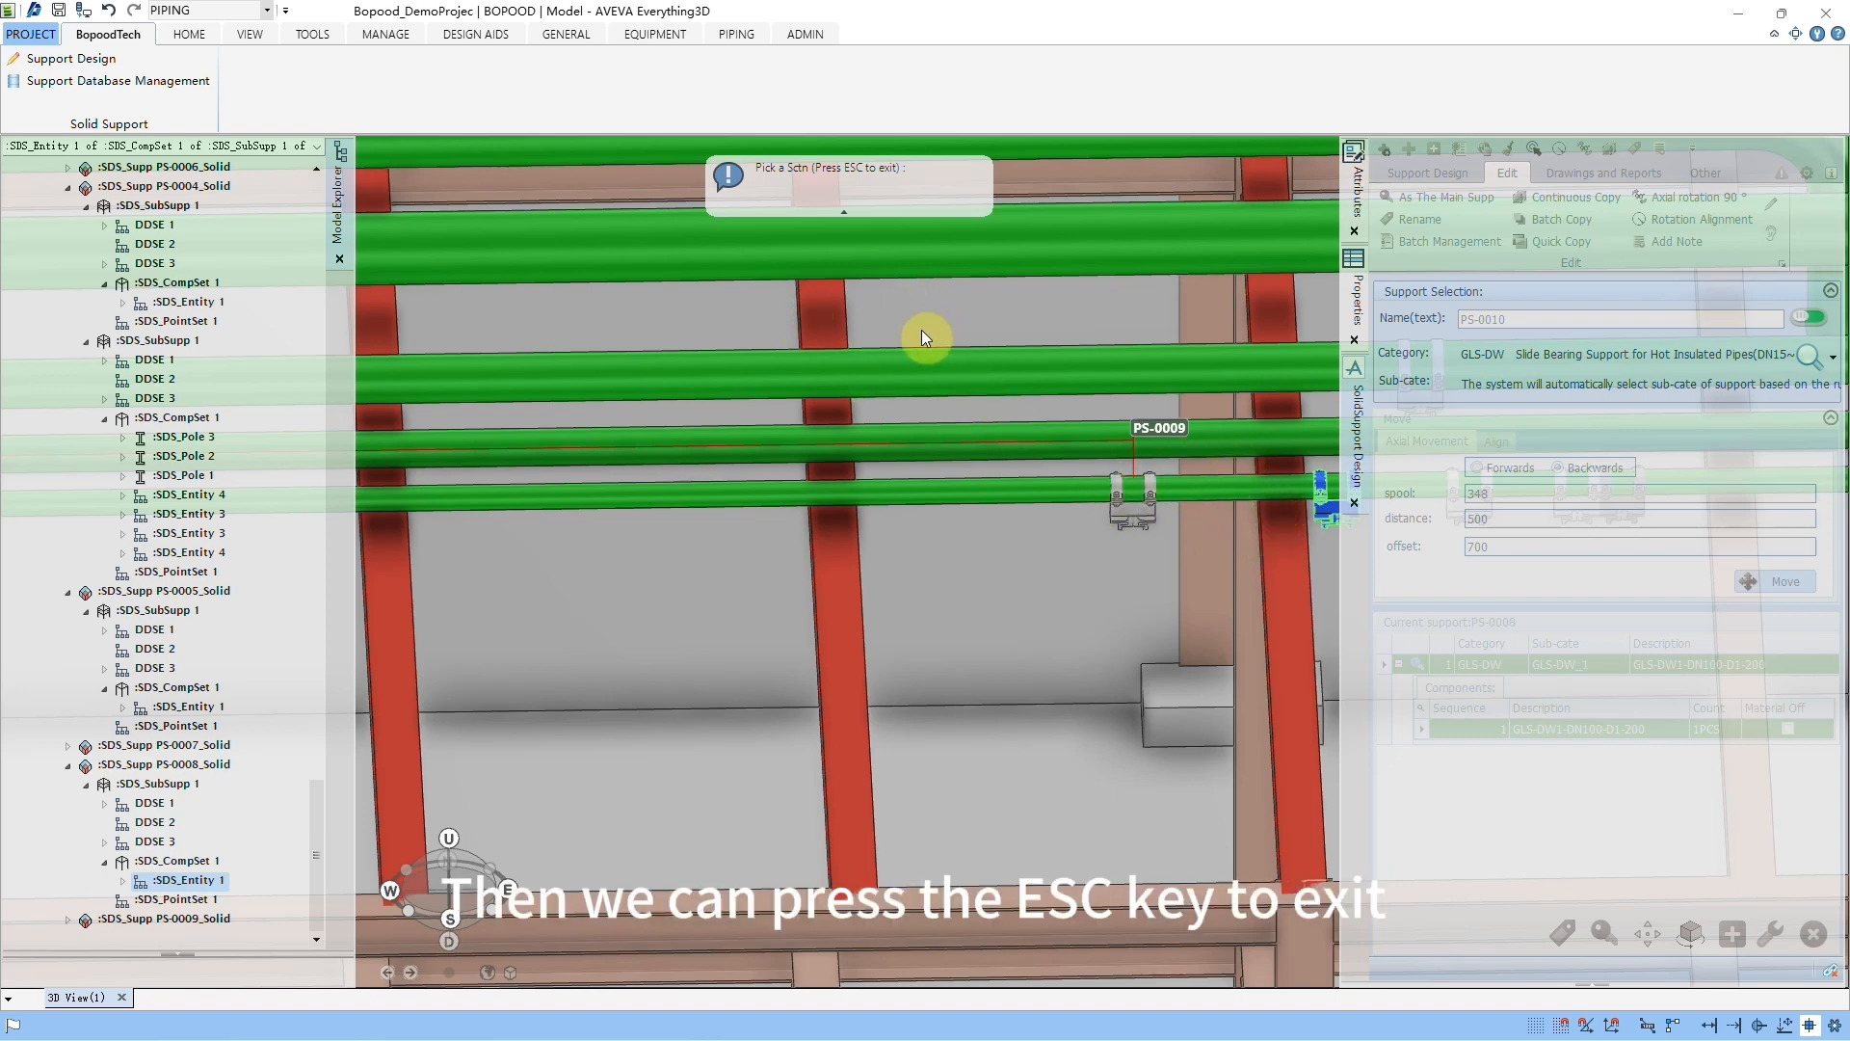
key(Escape)
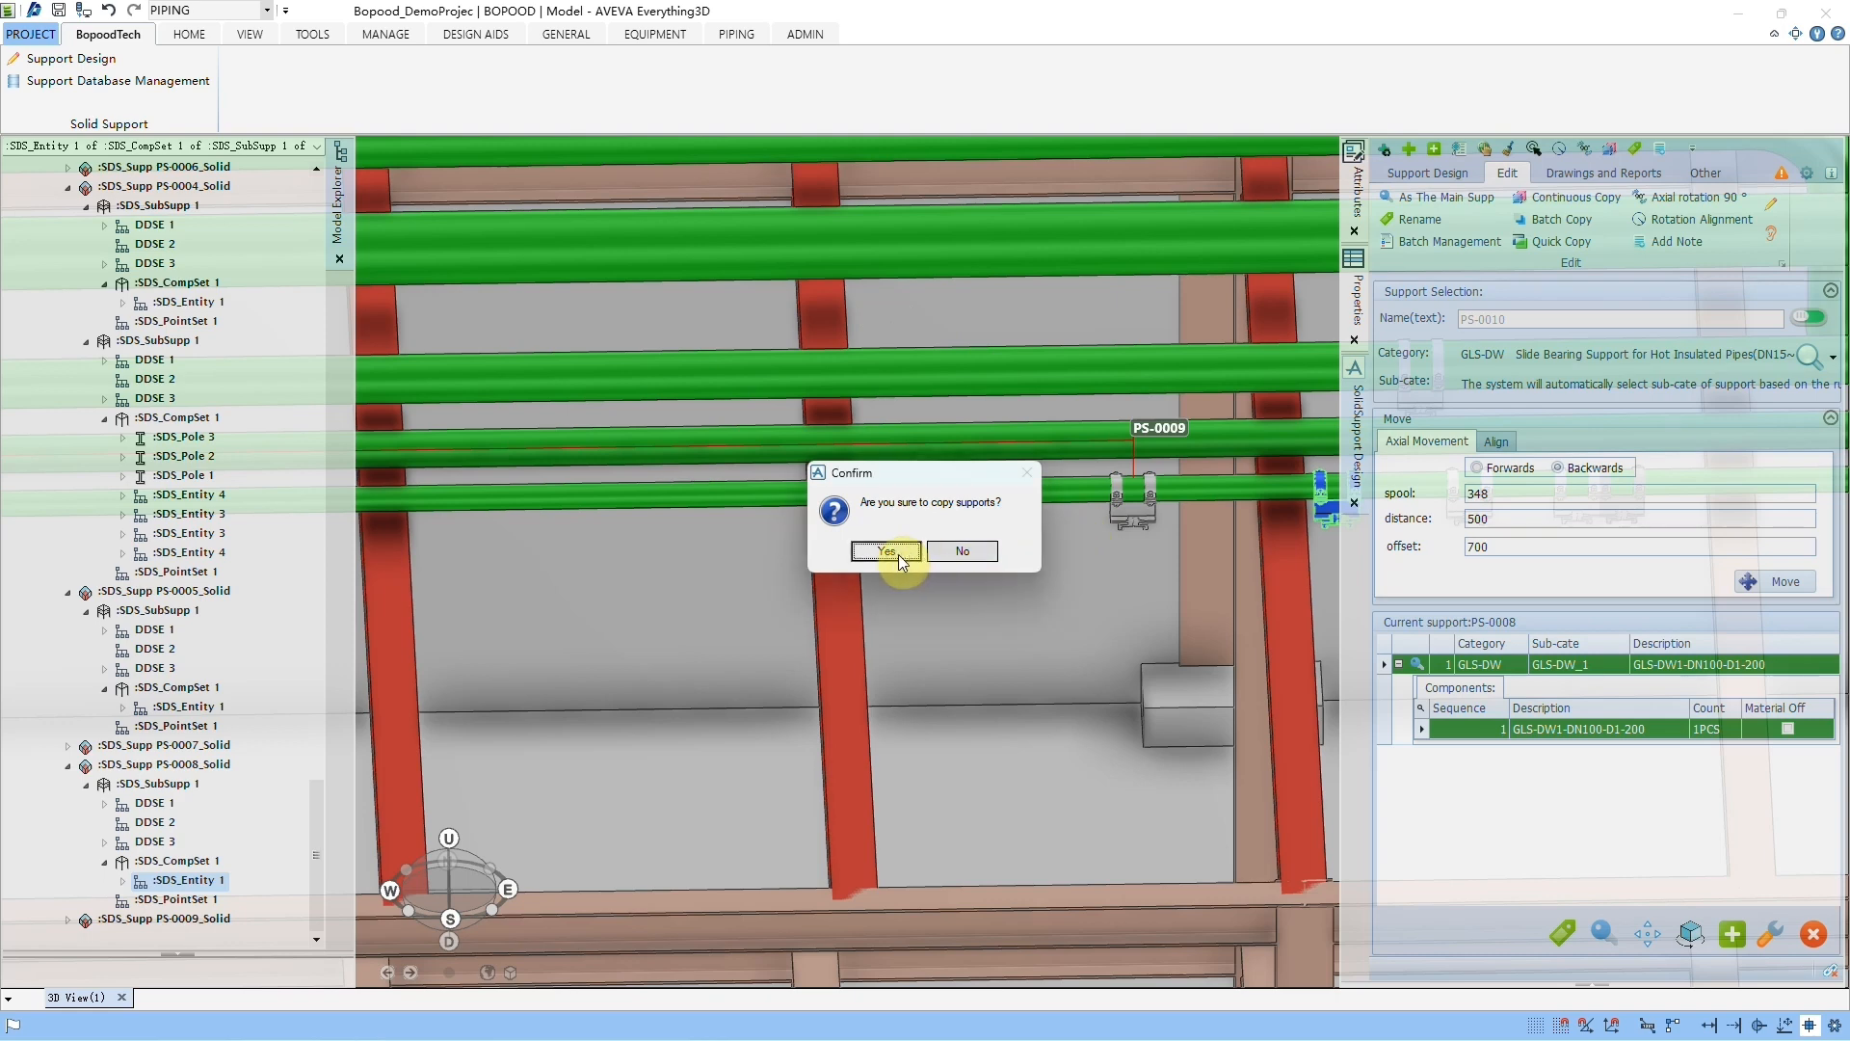
click(896, 553)
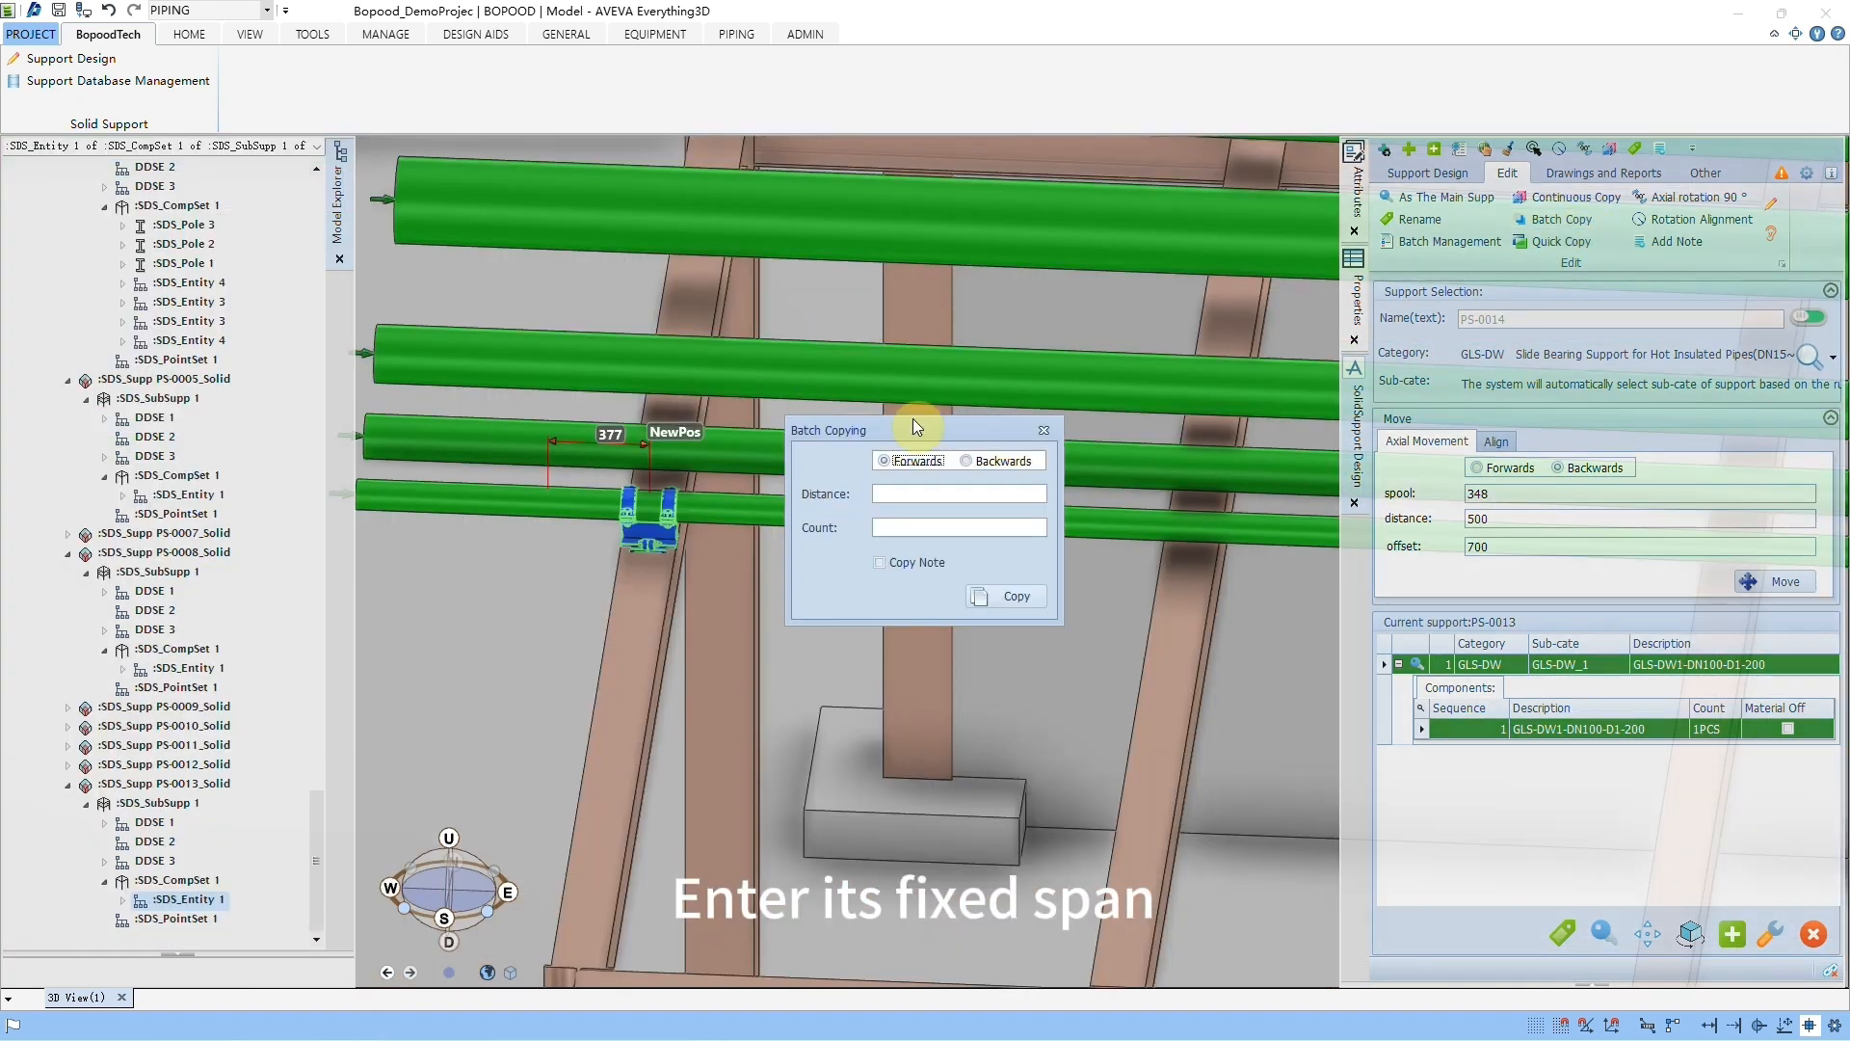
Step: Open Batch Copying for the GLS-DW support near the pipe's start and move the dialog clear of the next beam
drag(916, 424, 813, 704)
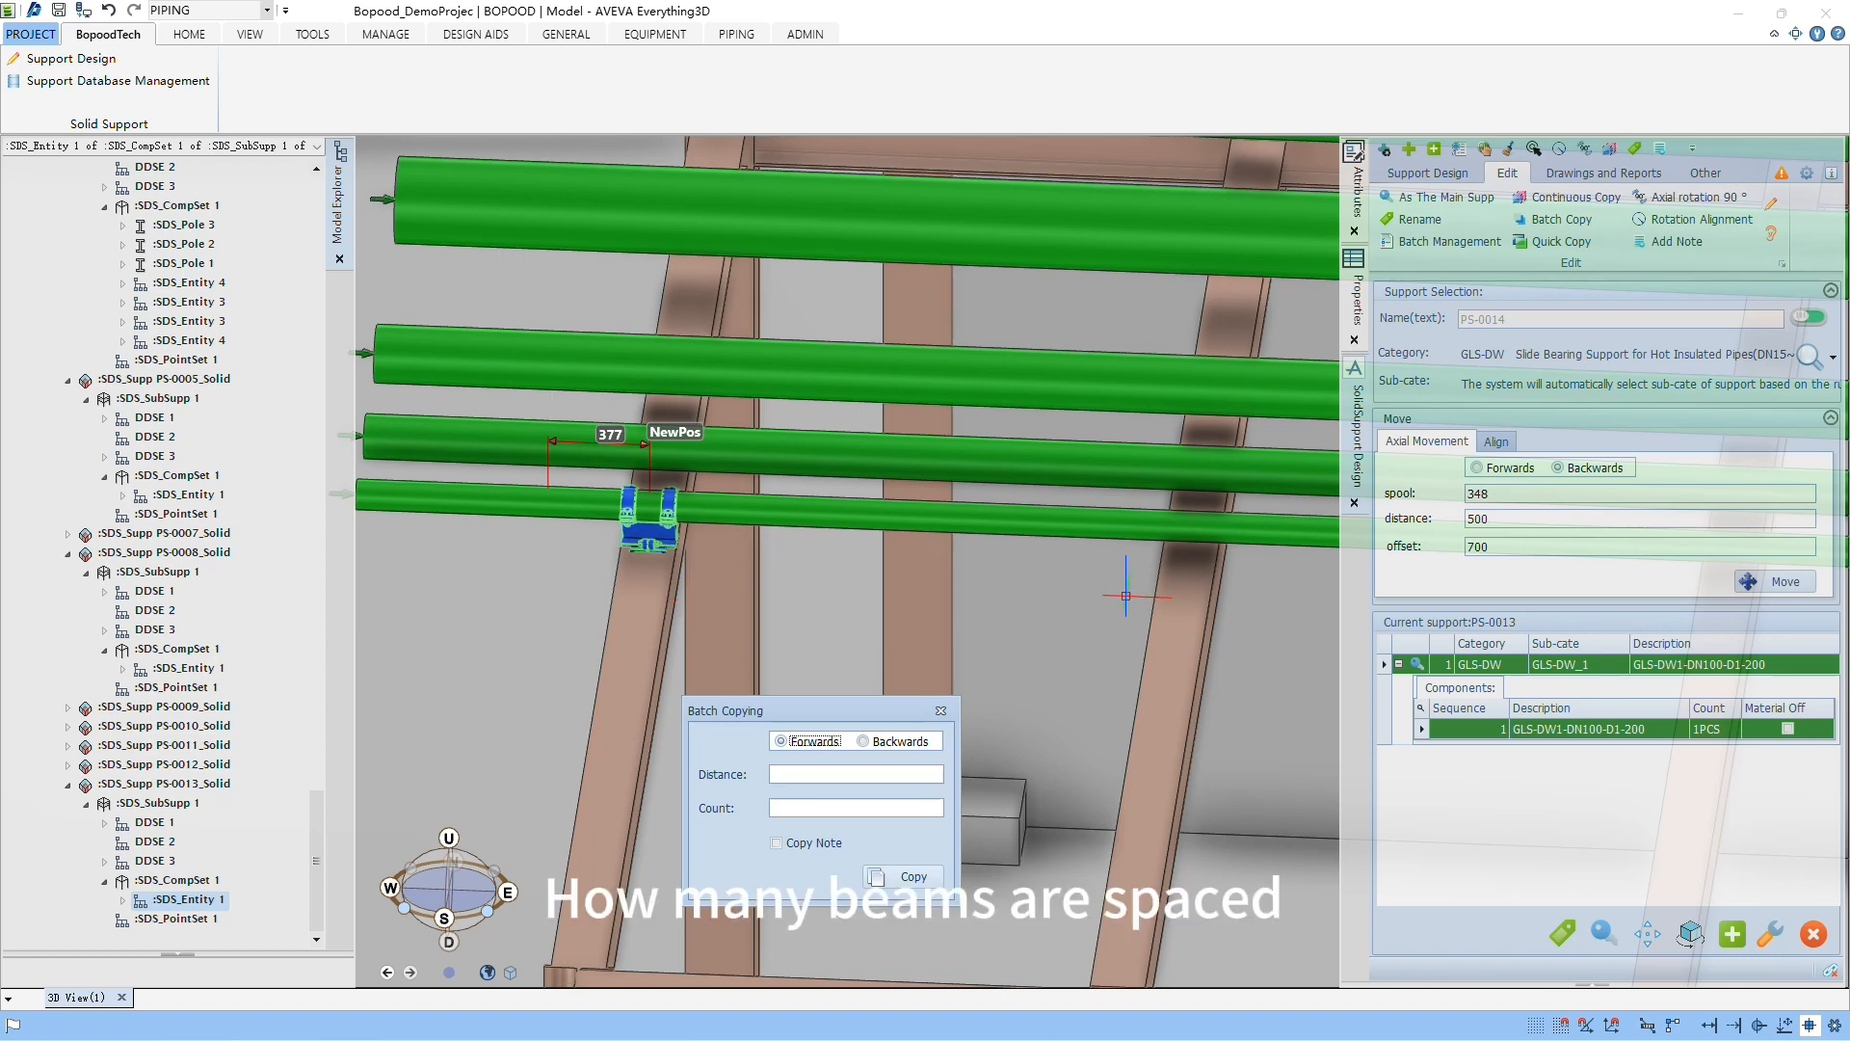
scroll(1162, 659, down, 2)
scroll(1164, 663, up, 3)
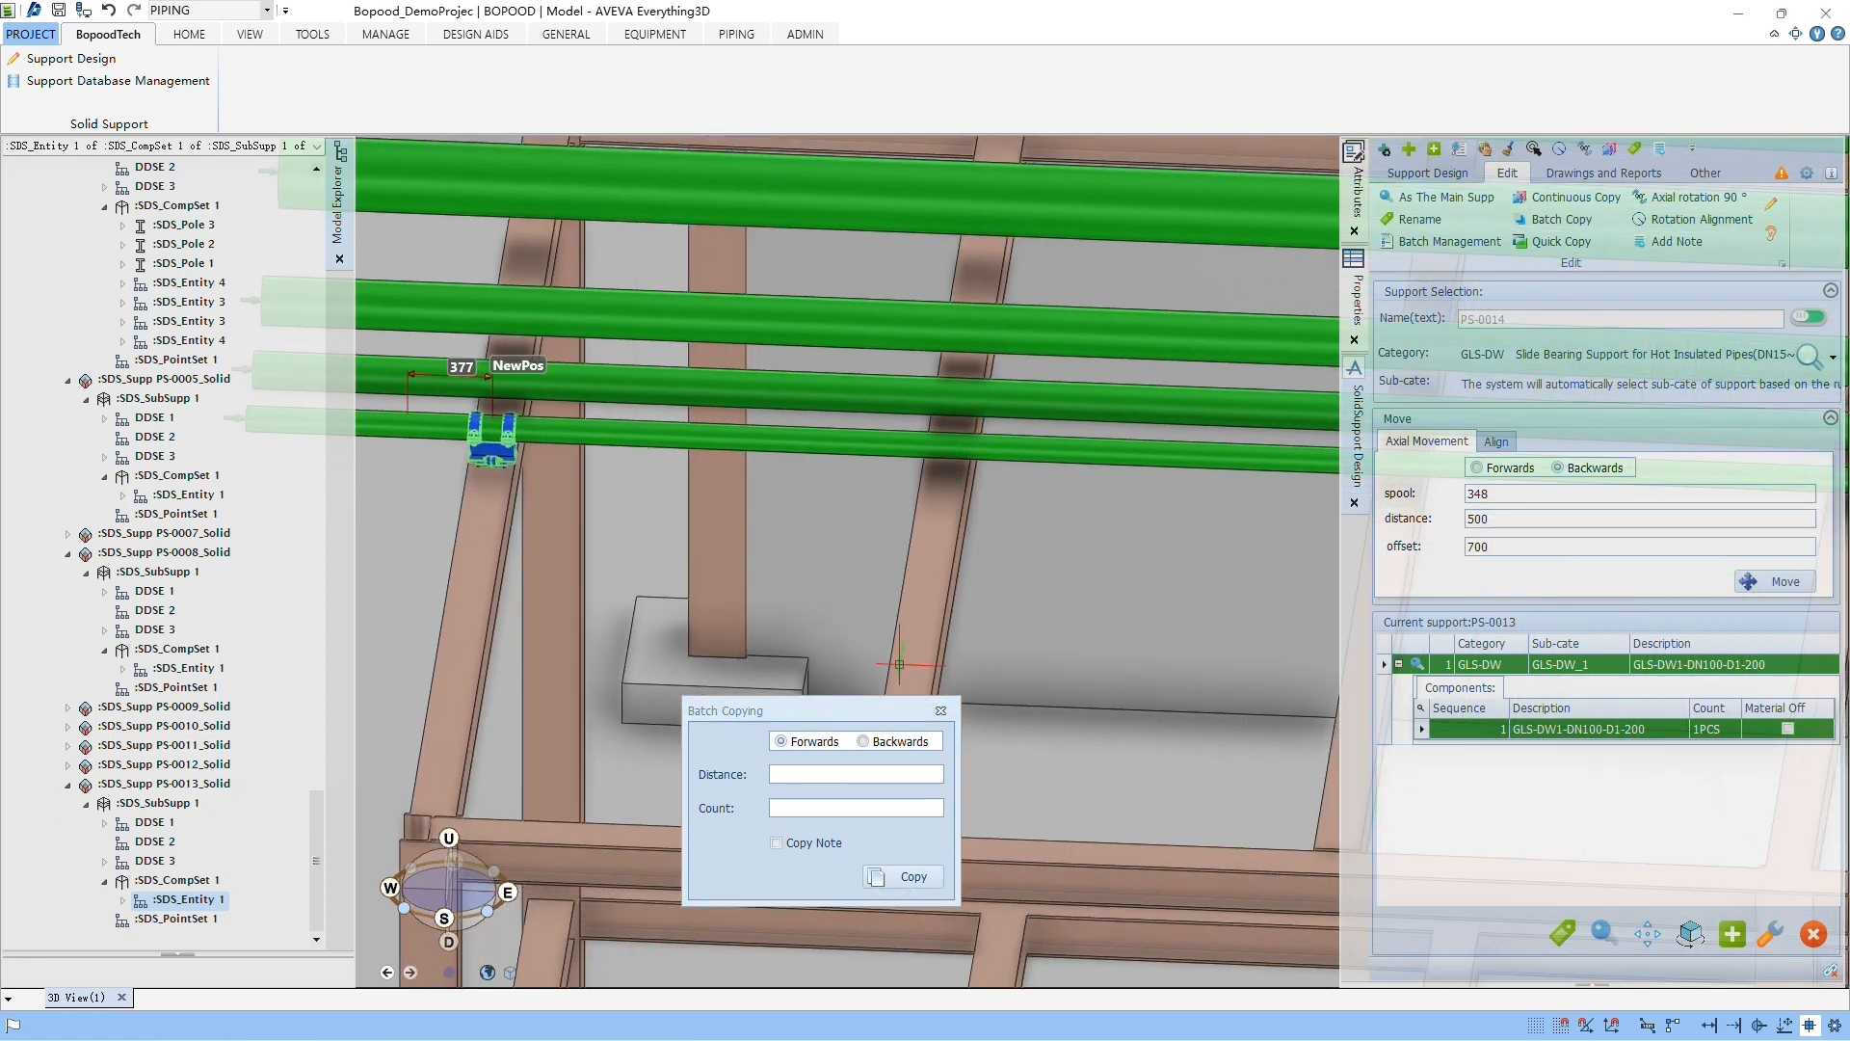
drag(814, 710, 657, 568)
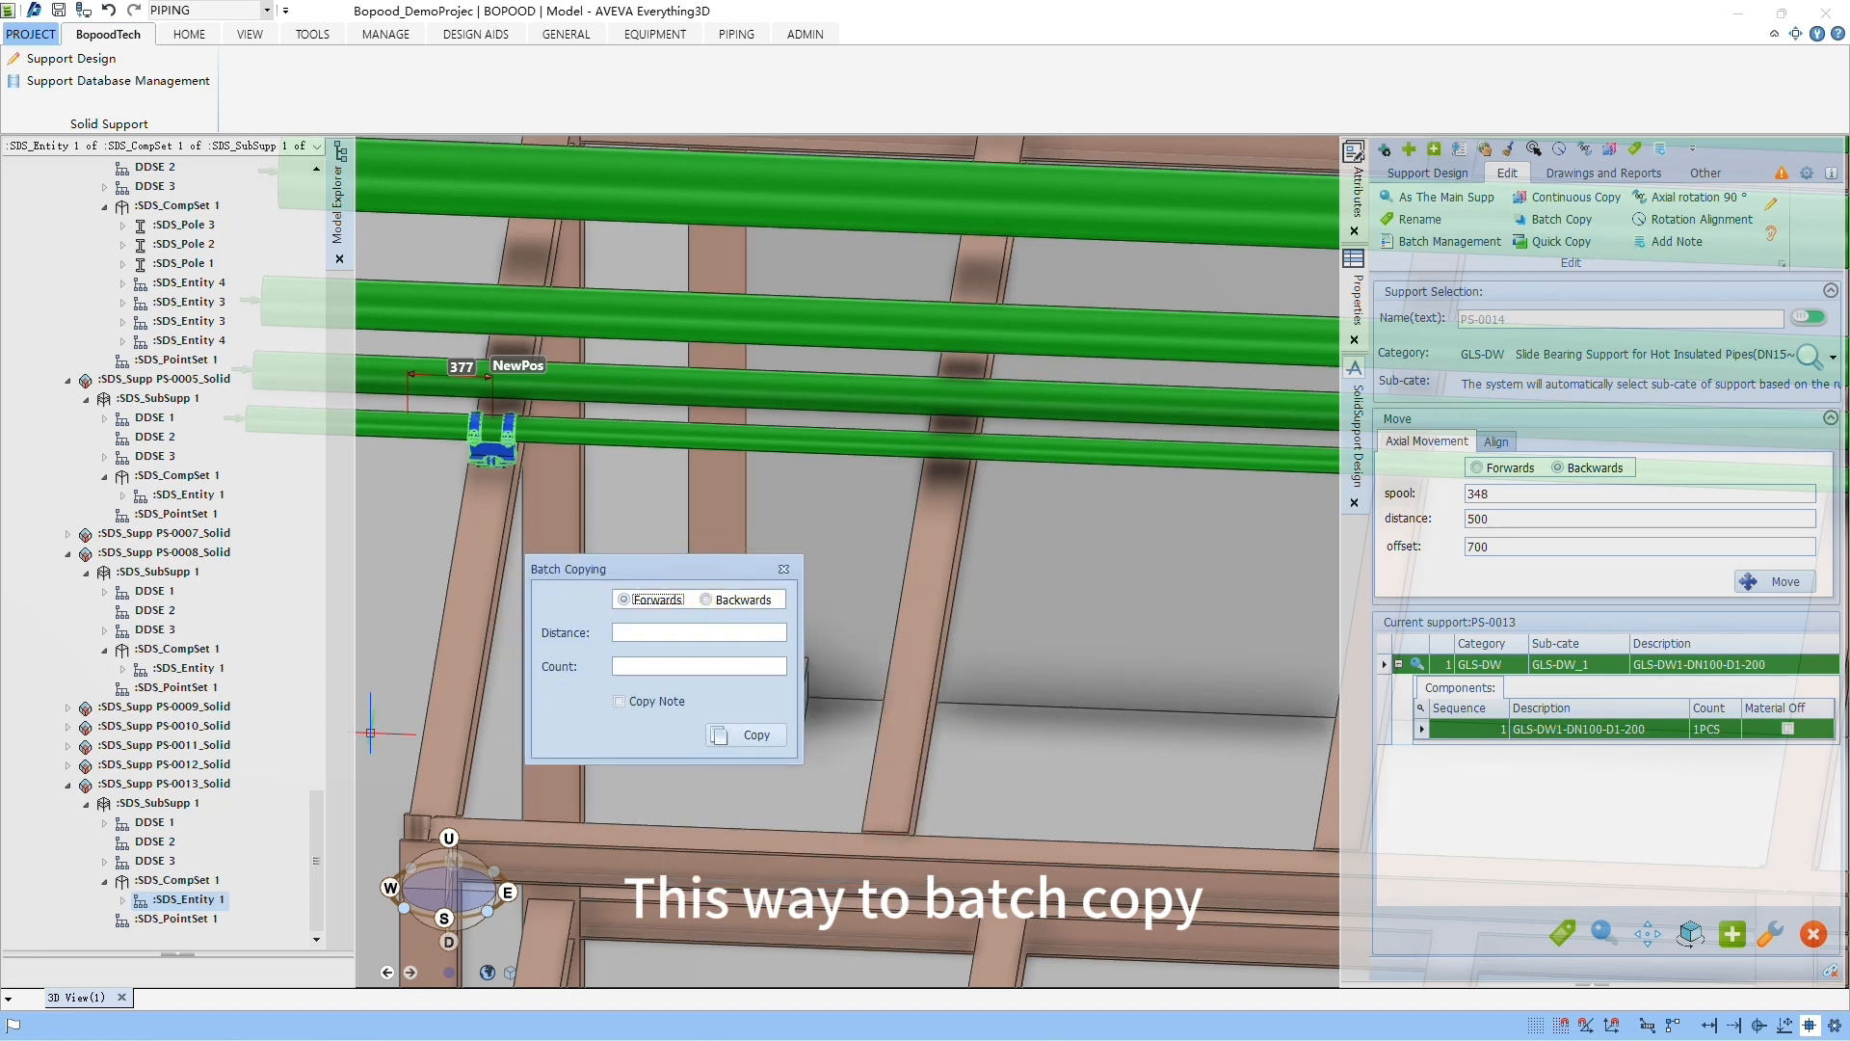
Step: Locate the selected GLS-DW support's ATTA in the model tree and examine the element order of its pipe branch
drag(318, 829, 369, 195)
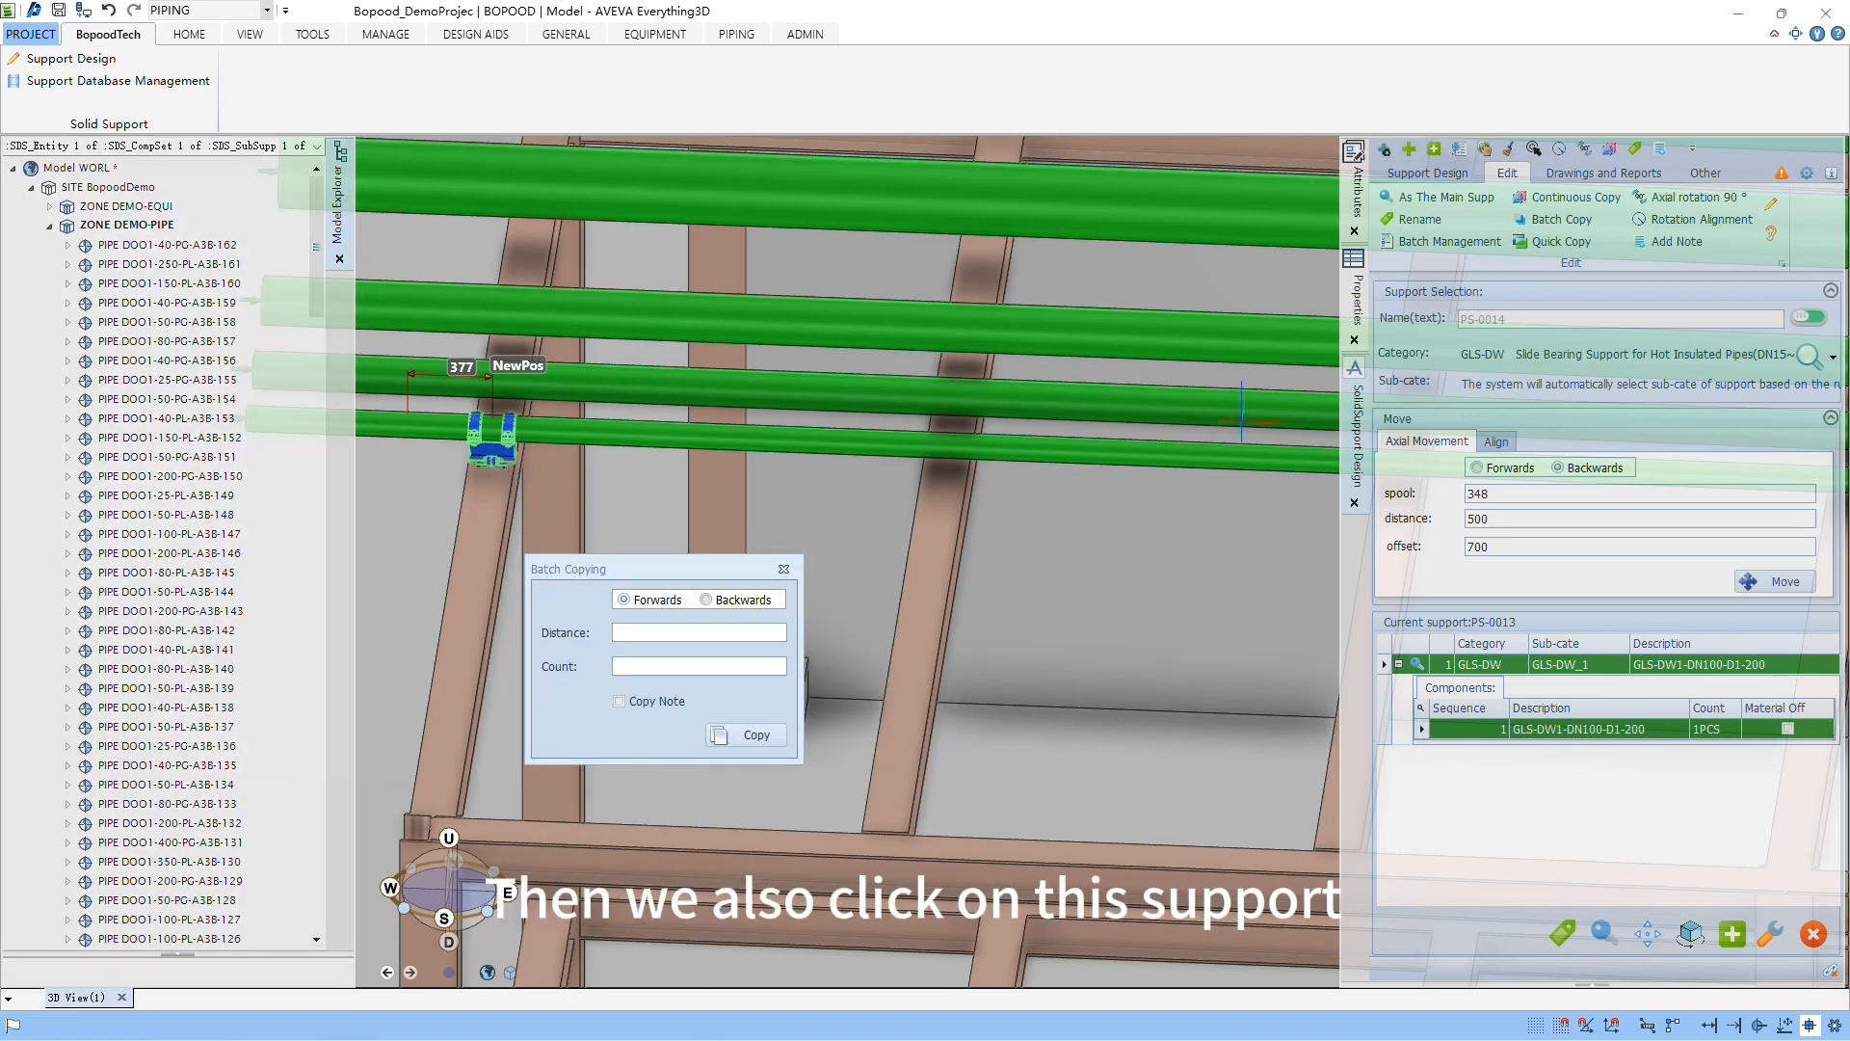
scroll(495, 514, up, 2)
click(1489, 151)
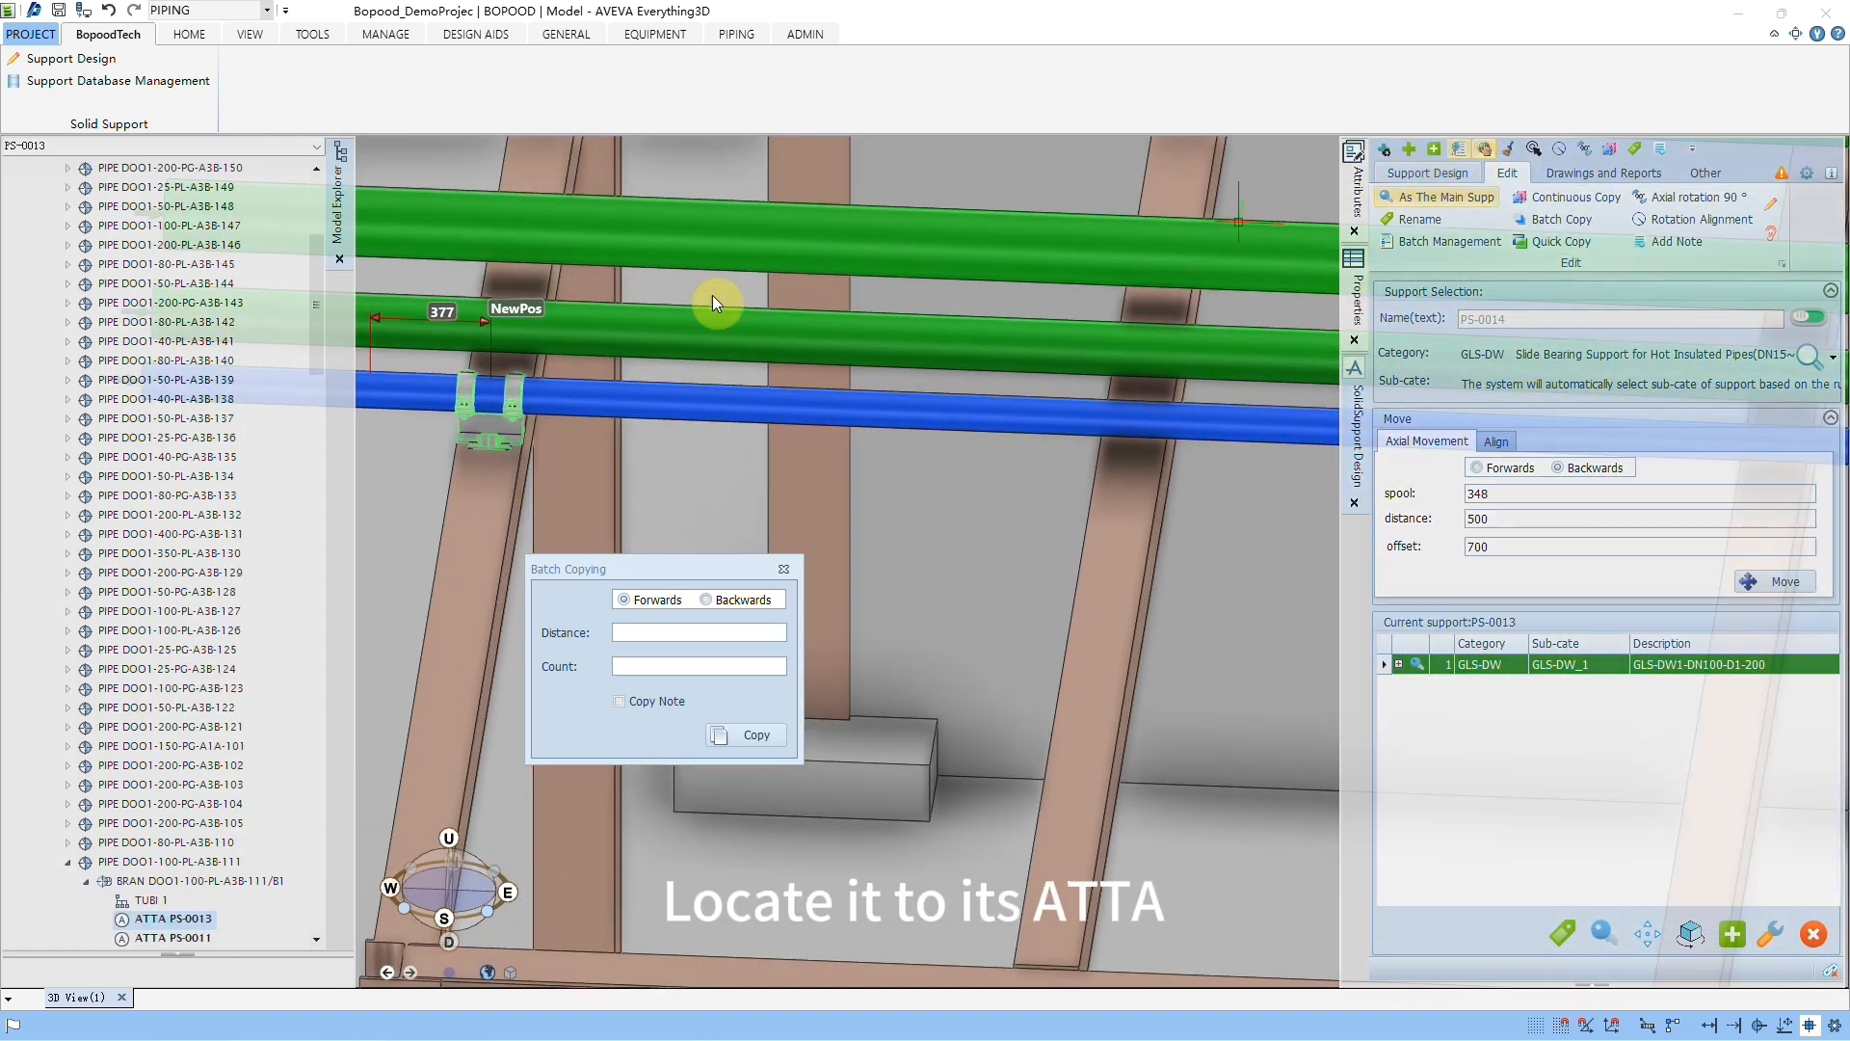
scroll(206, 552, down, 6)
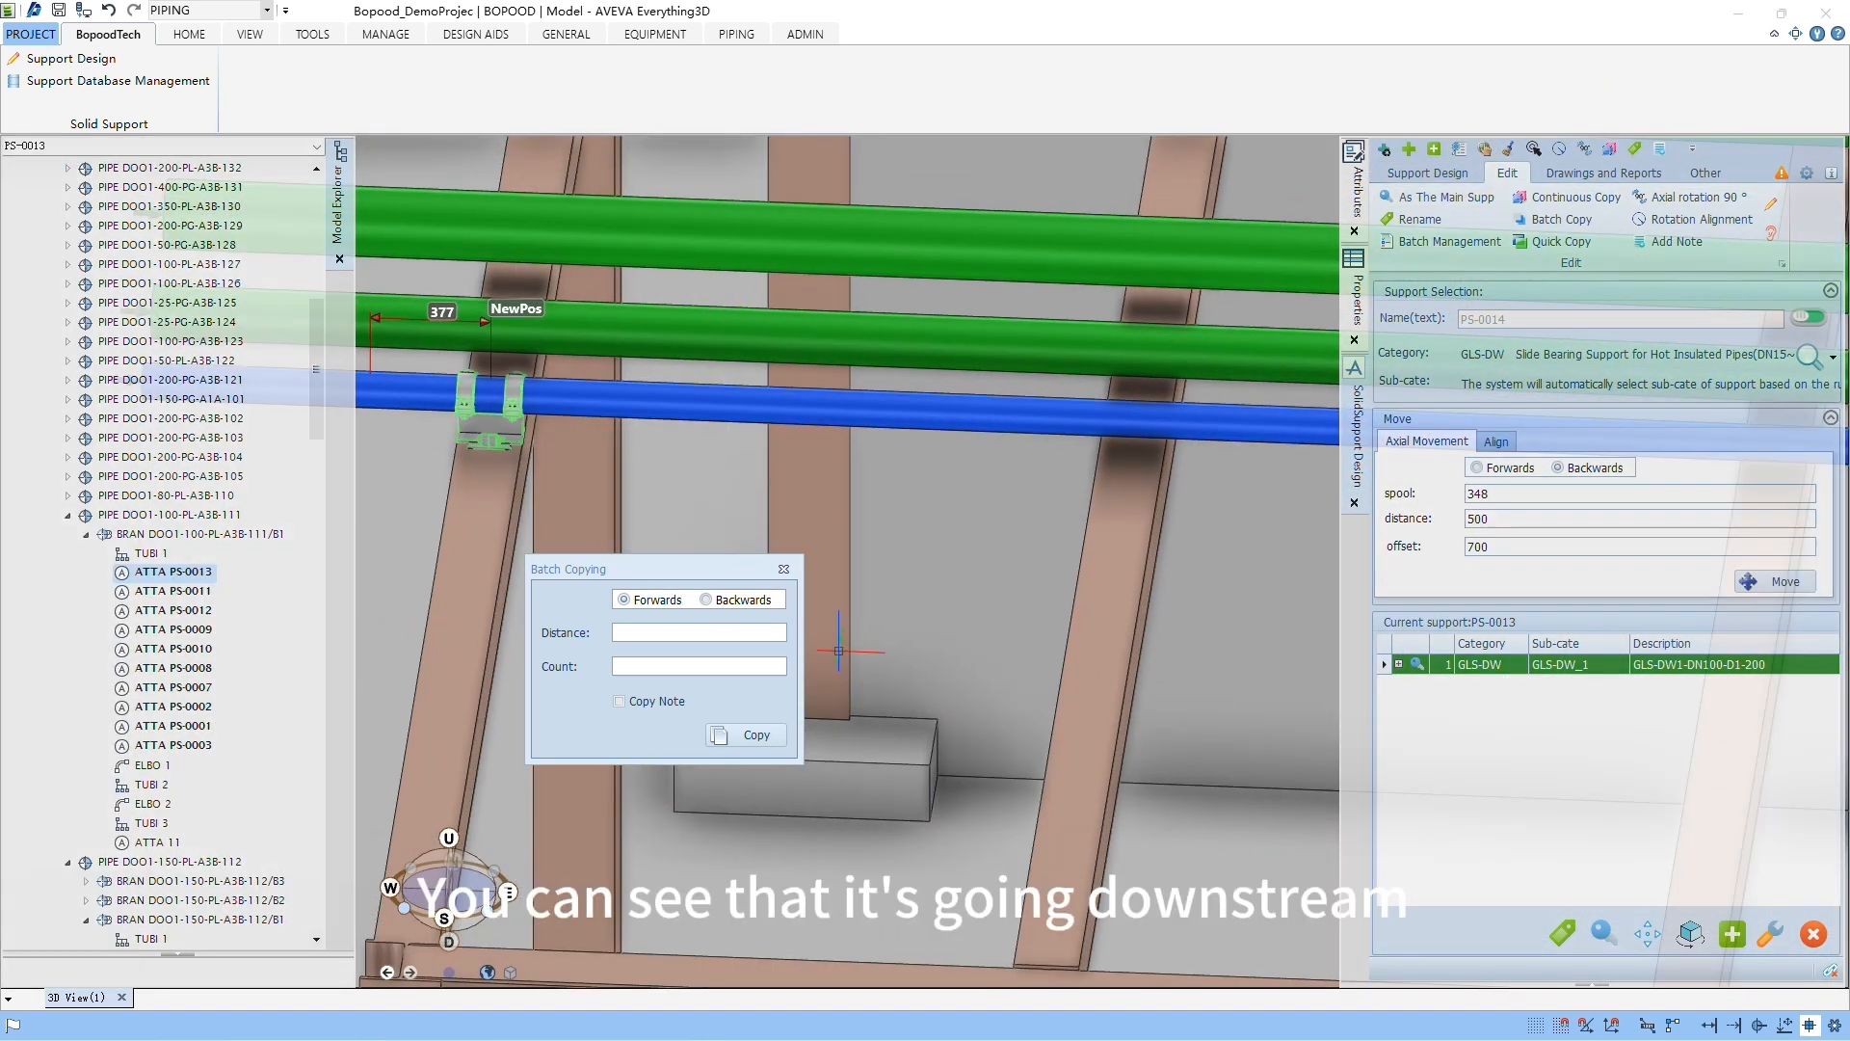
Step: Batch-copy the GLS-DW support forwards along the pipe with a distance of 2000 and a count of 5, checking the previewed positions
click(655, 601)
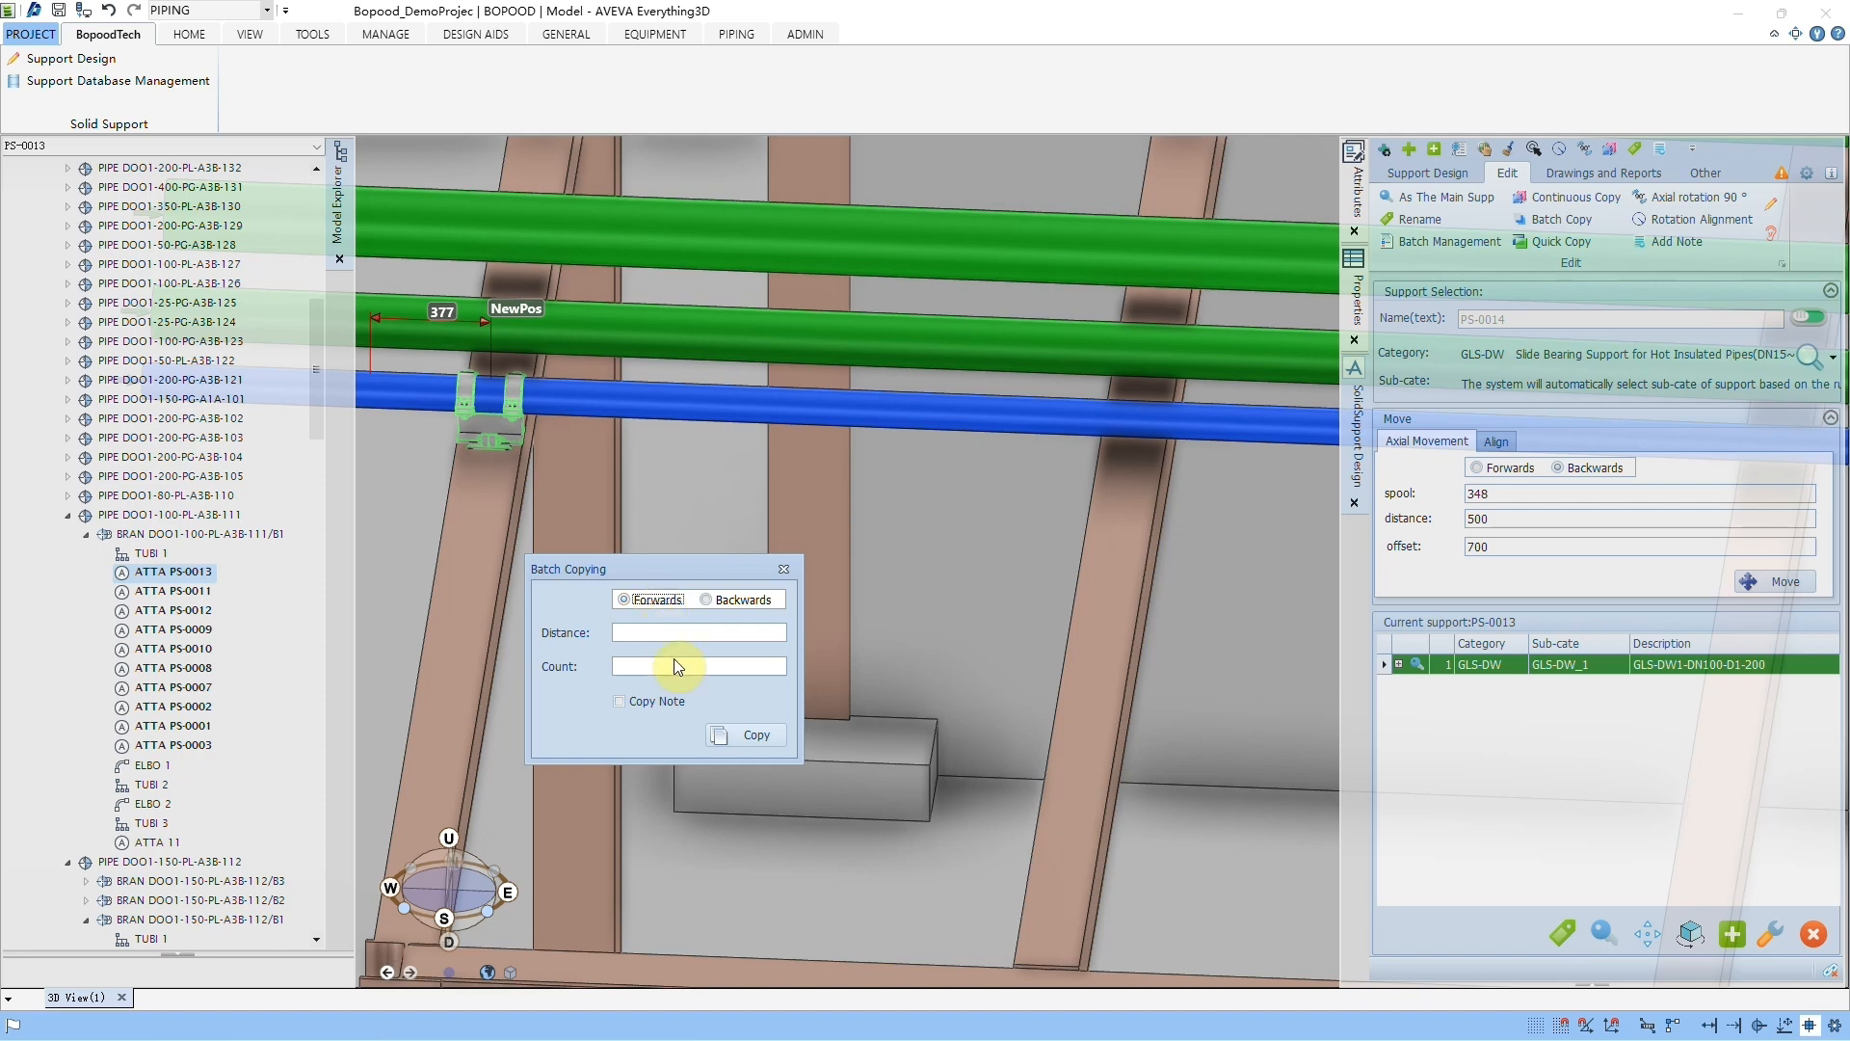
click(667, 633)
text(2000)
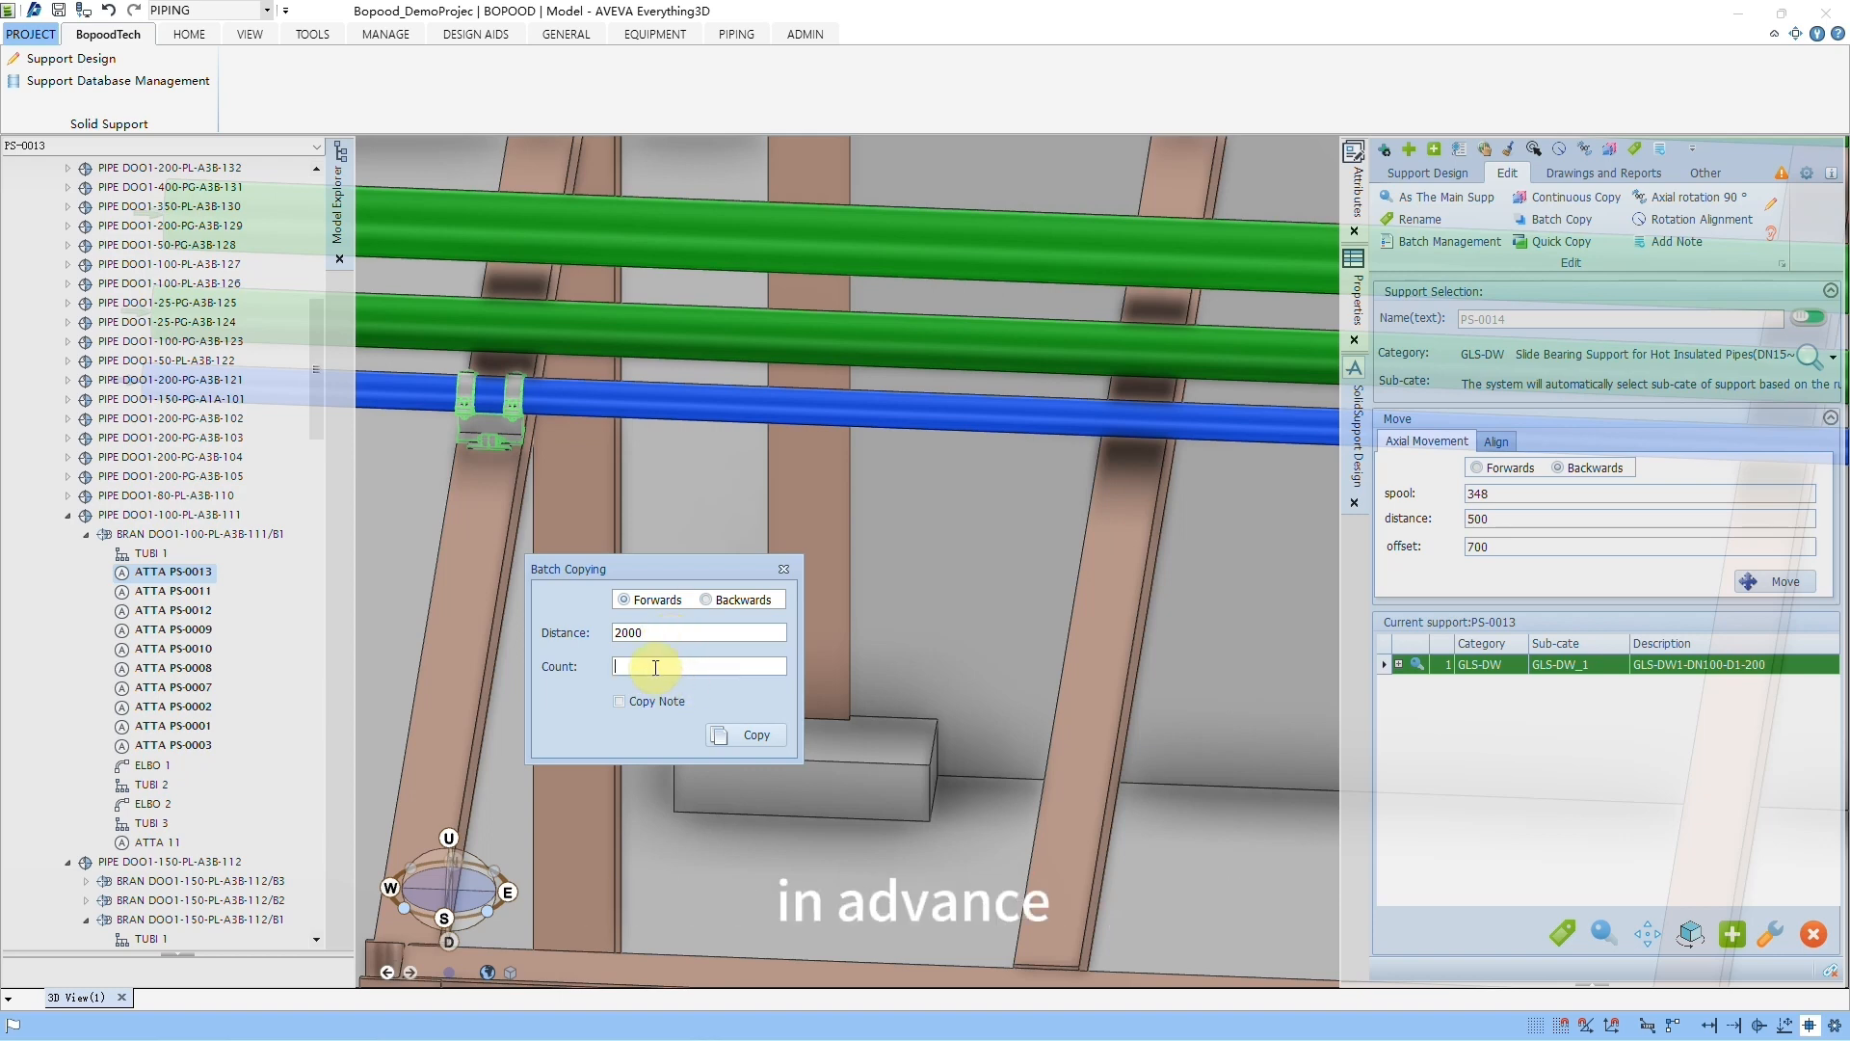
middle_click(1191, 523)
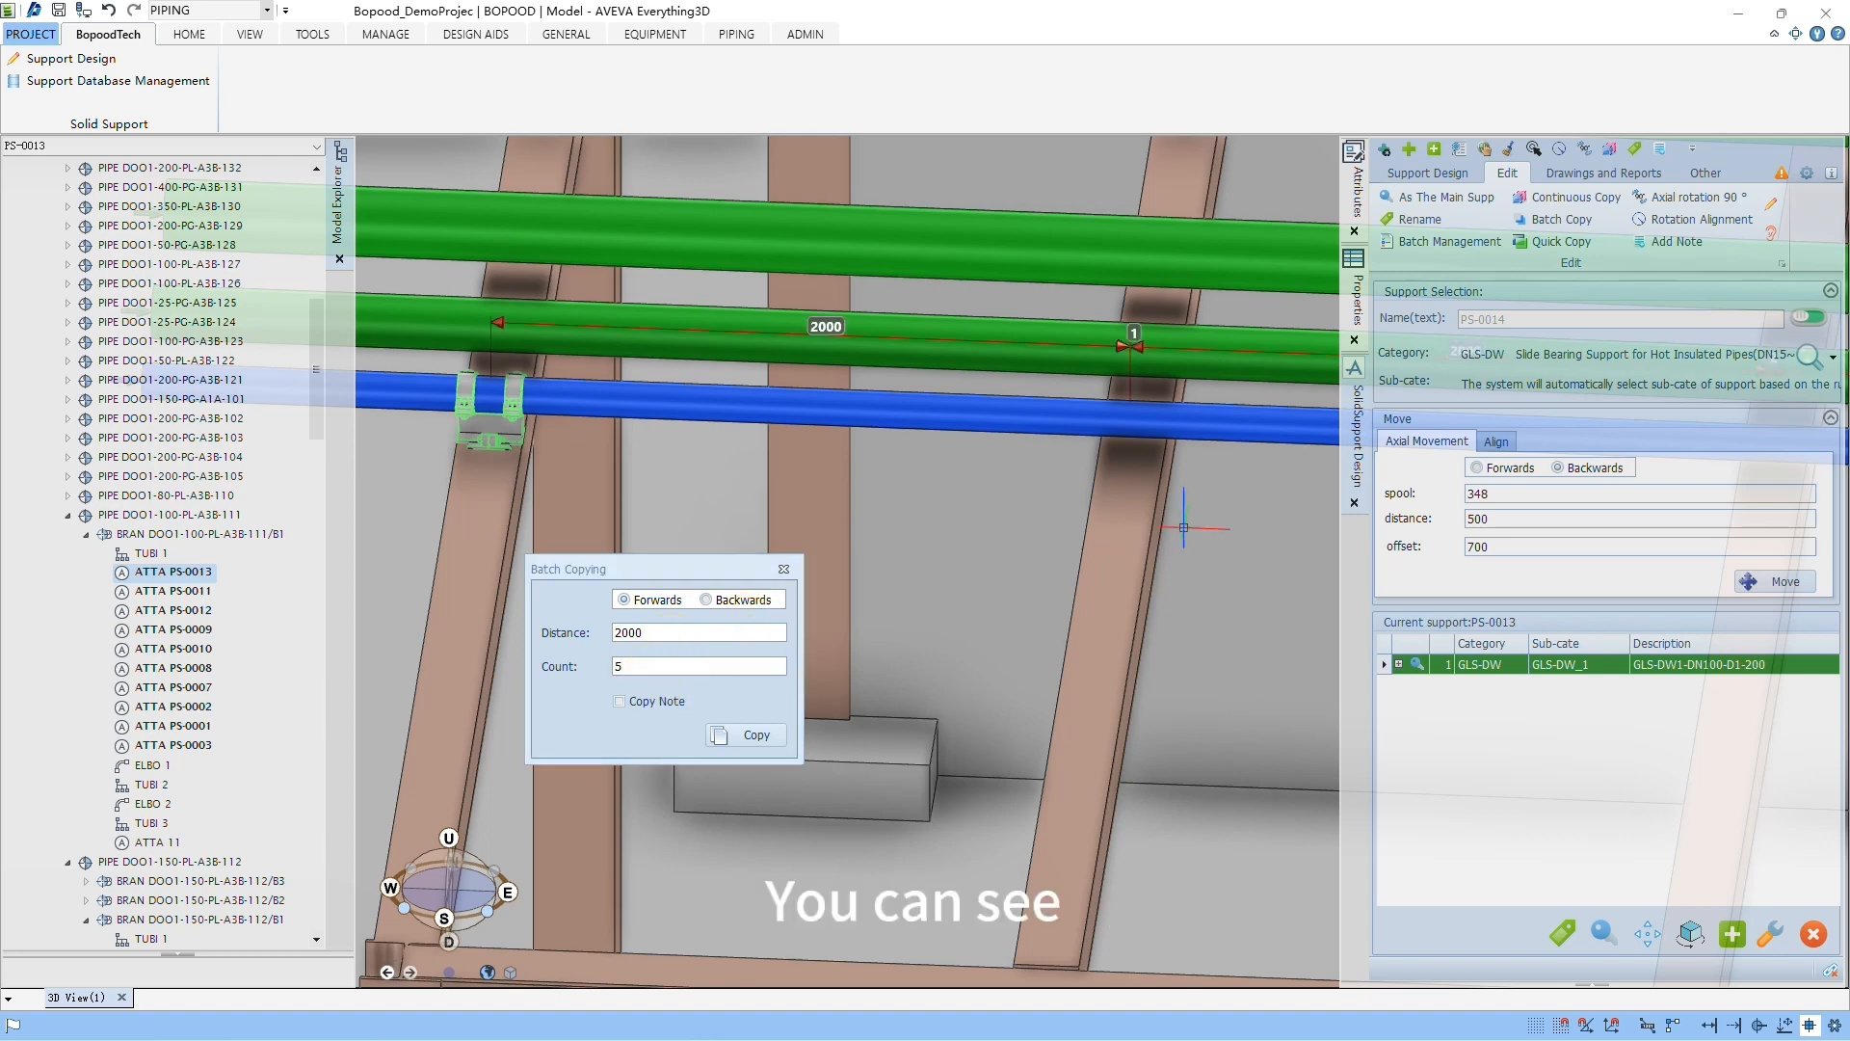
scroll(1192, 524, down, 2)
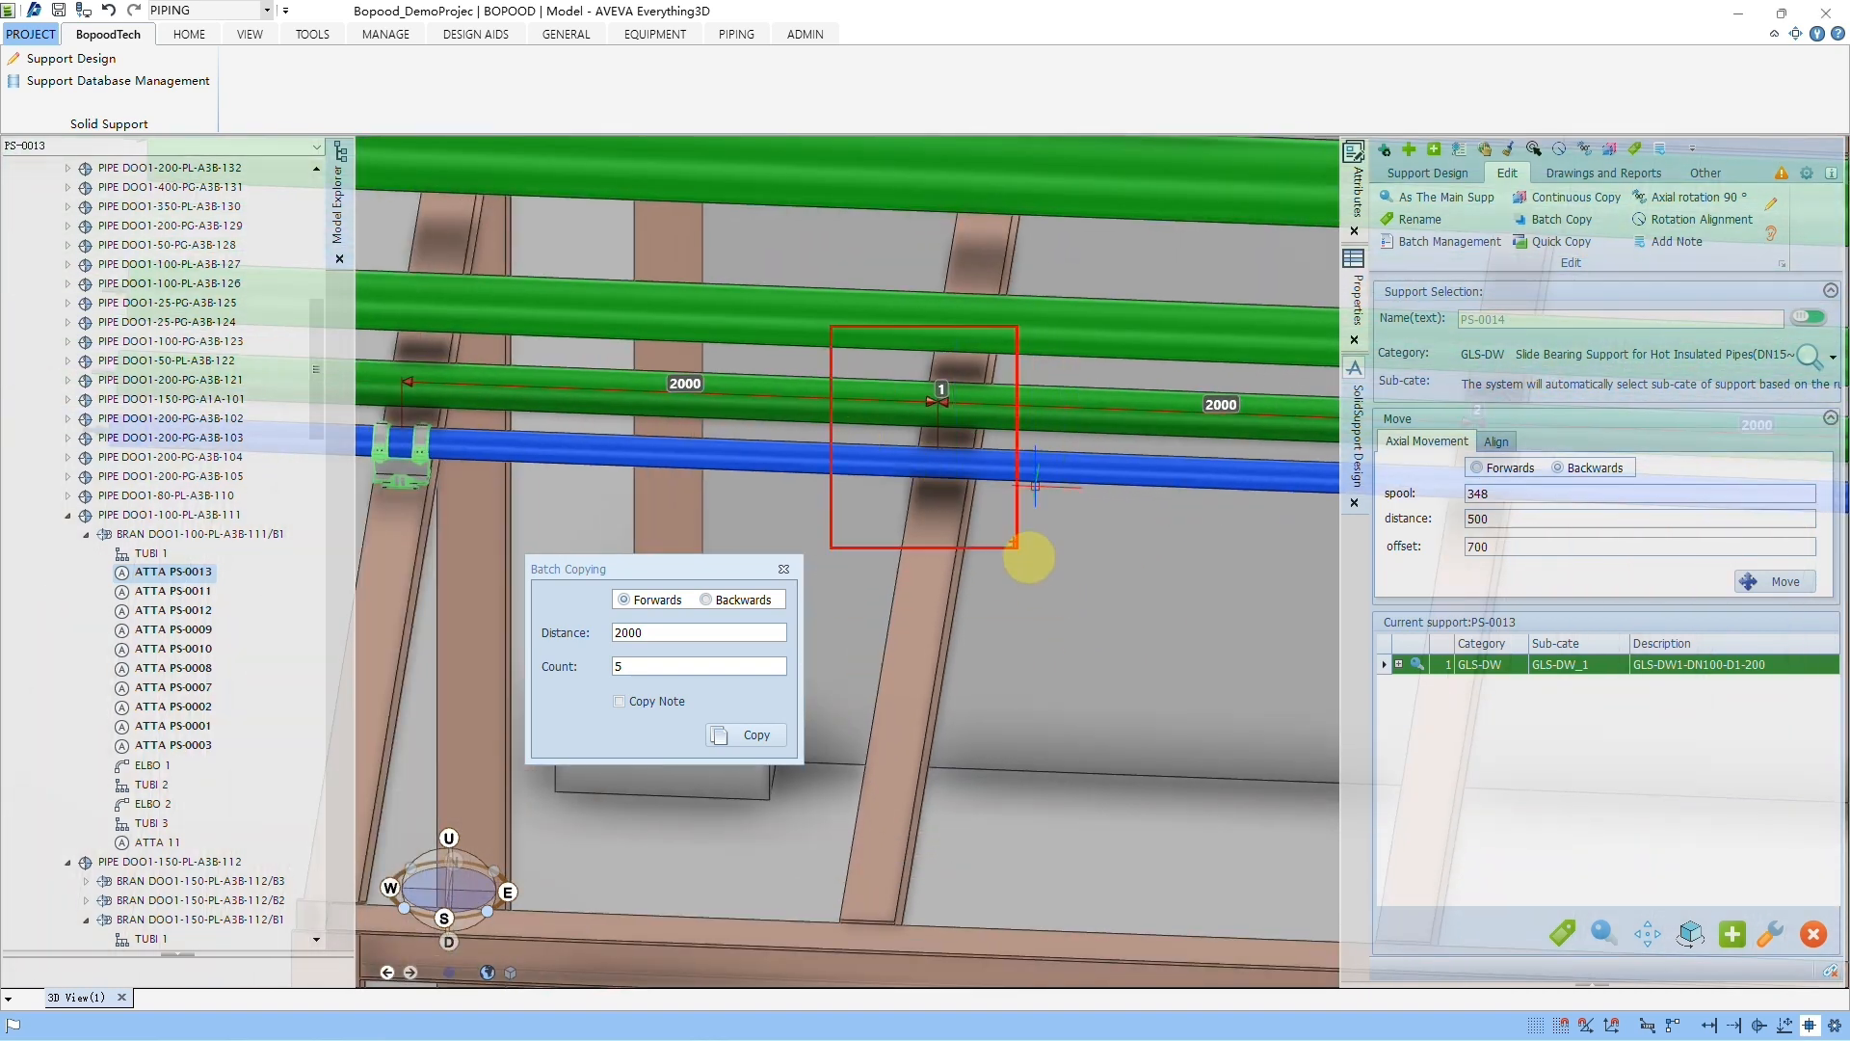
mouse_move(1269, 520)
middle_down()
mouse_move(1174, 594)
mouse_move(1149, 582)
middle_up()
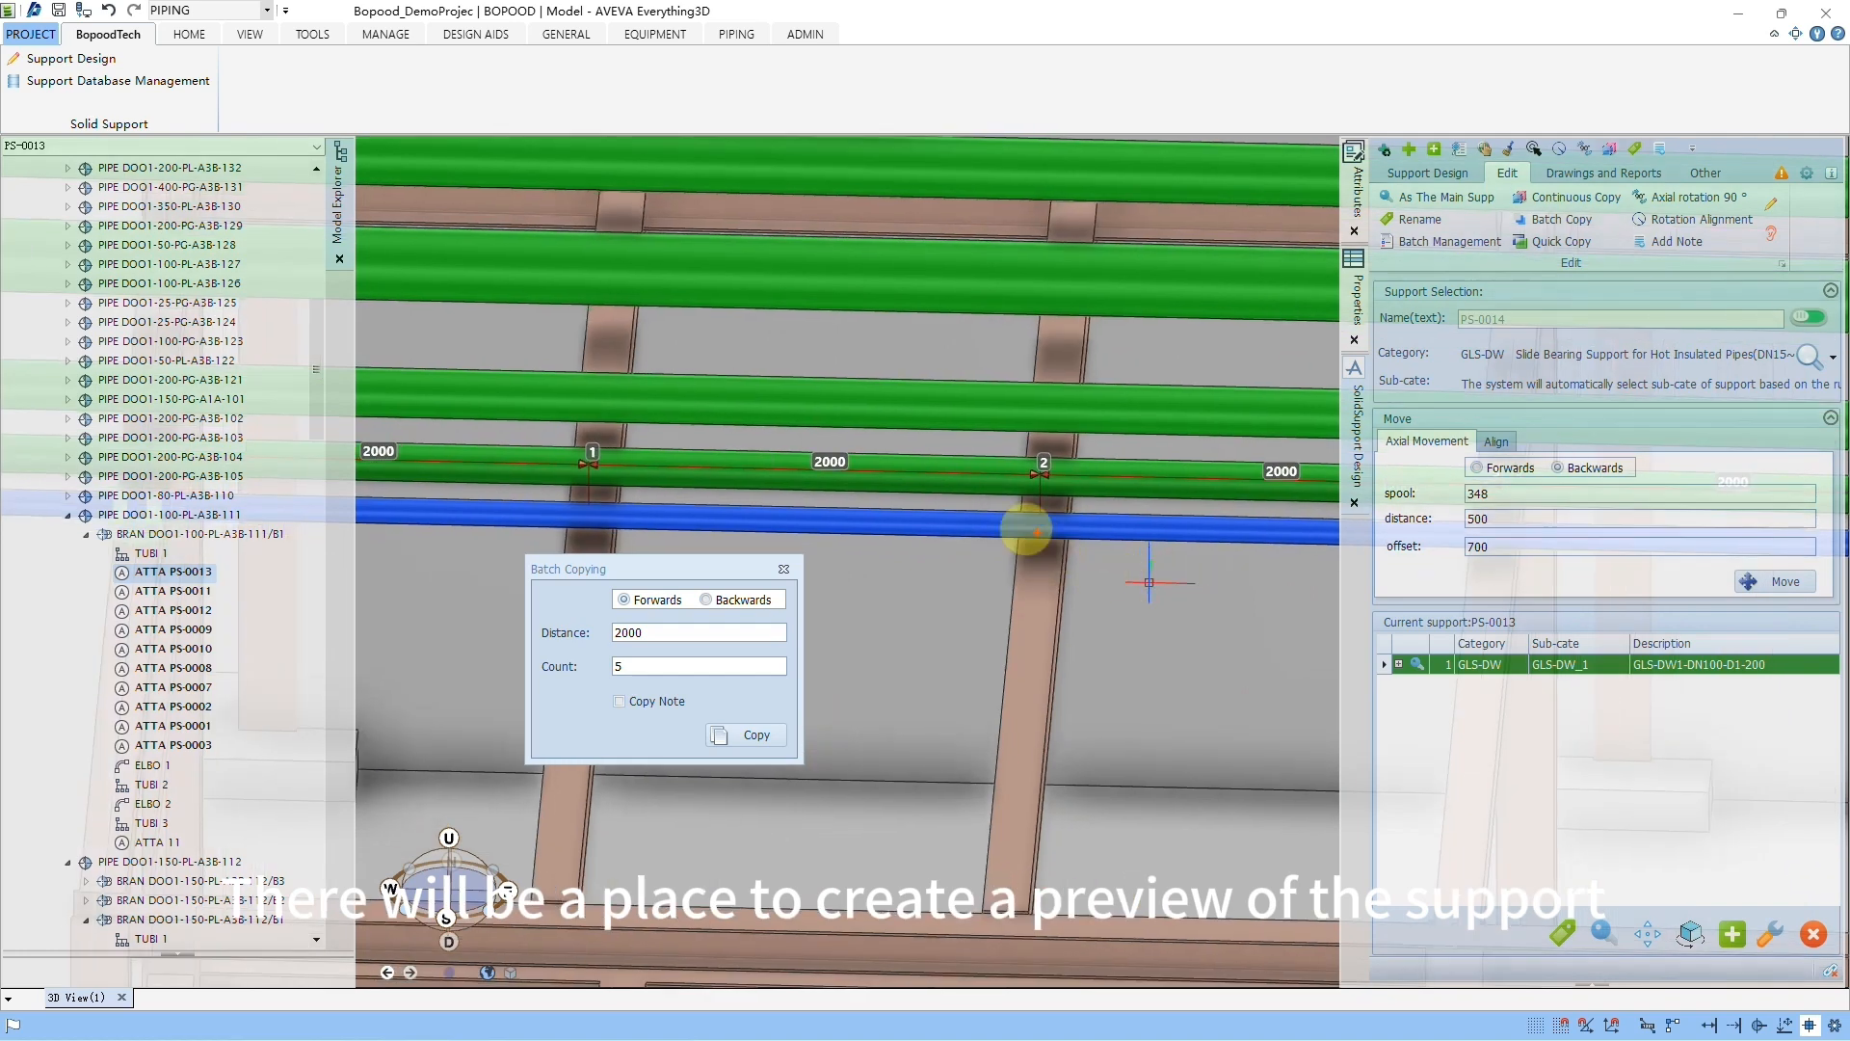
middle_drag(1291, 602, 958, 585)
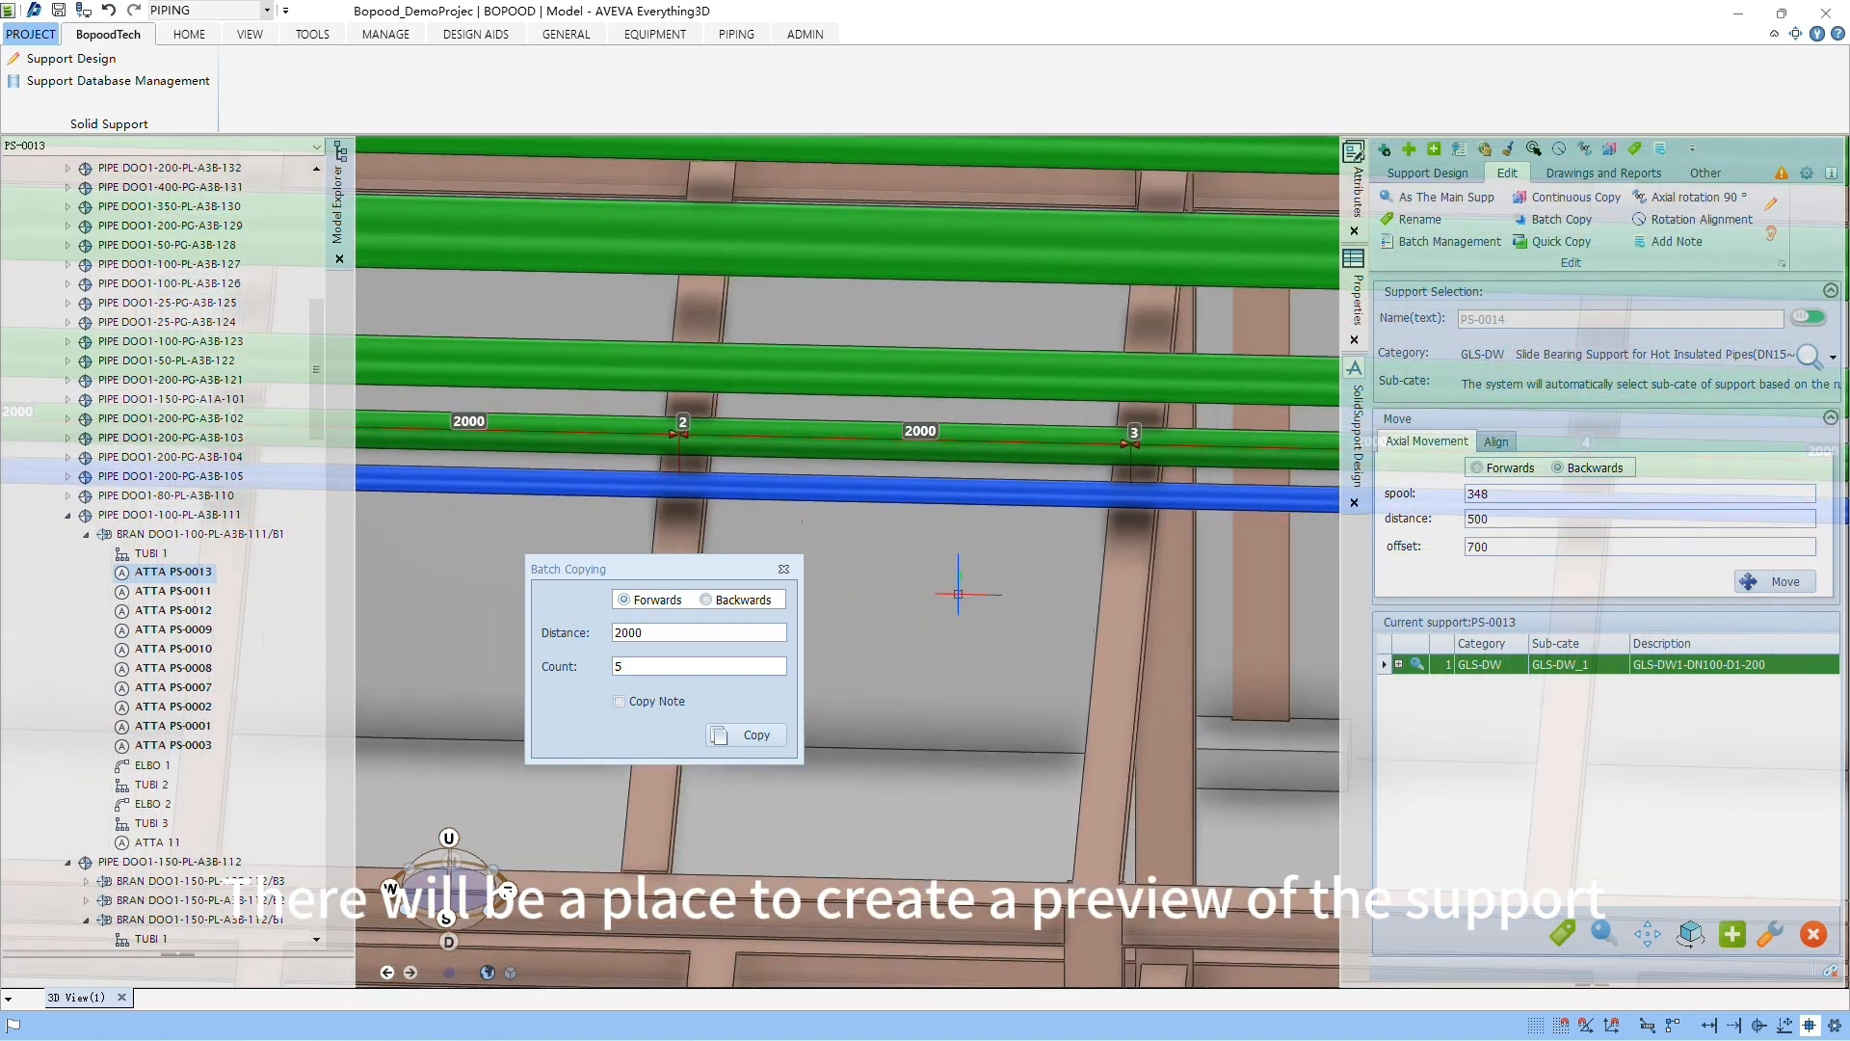
click(736, 732)
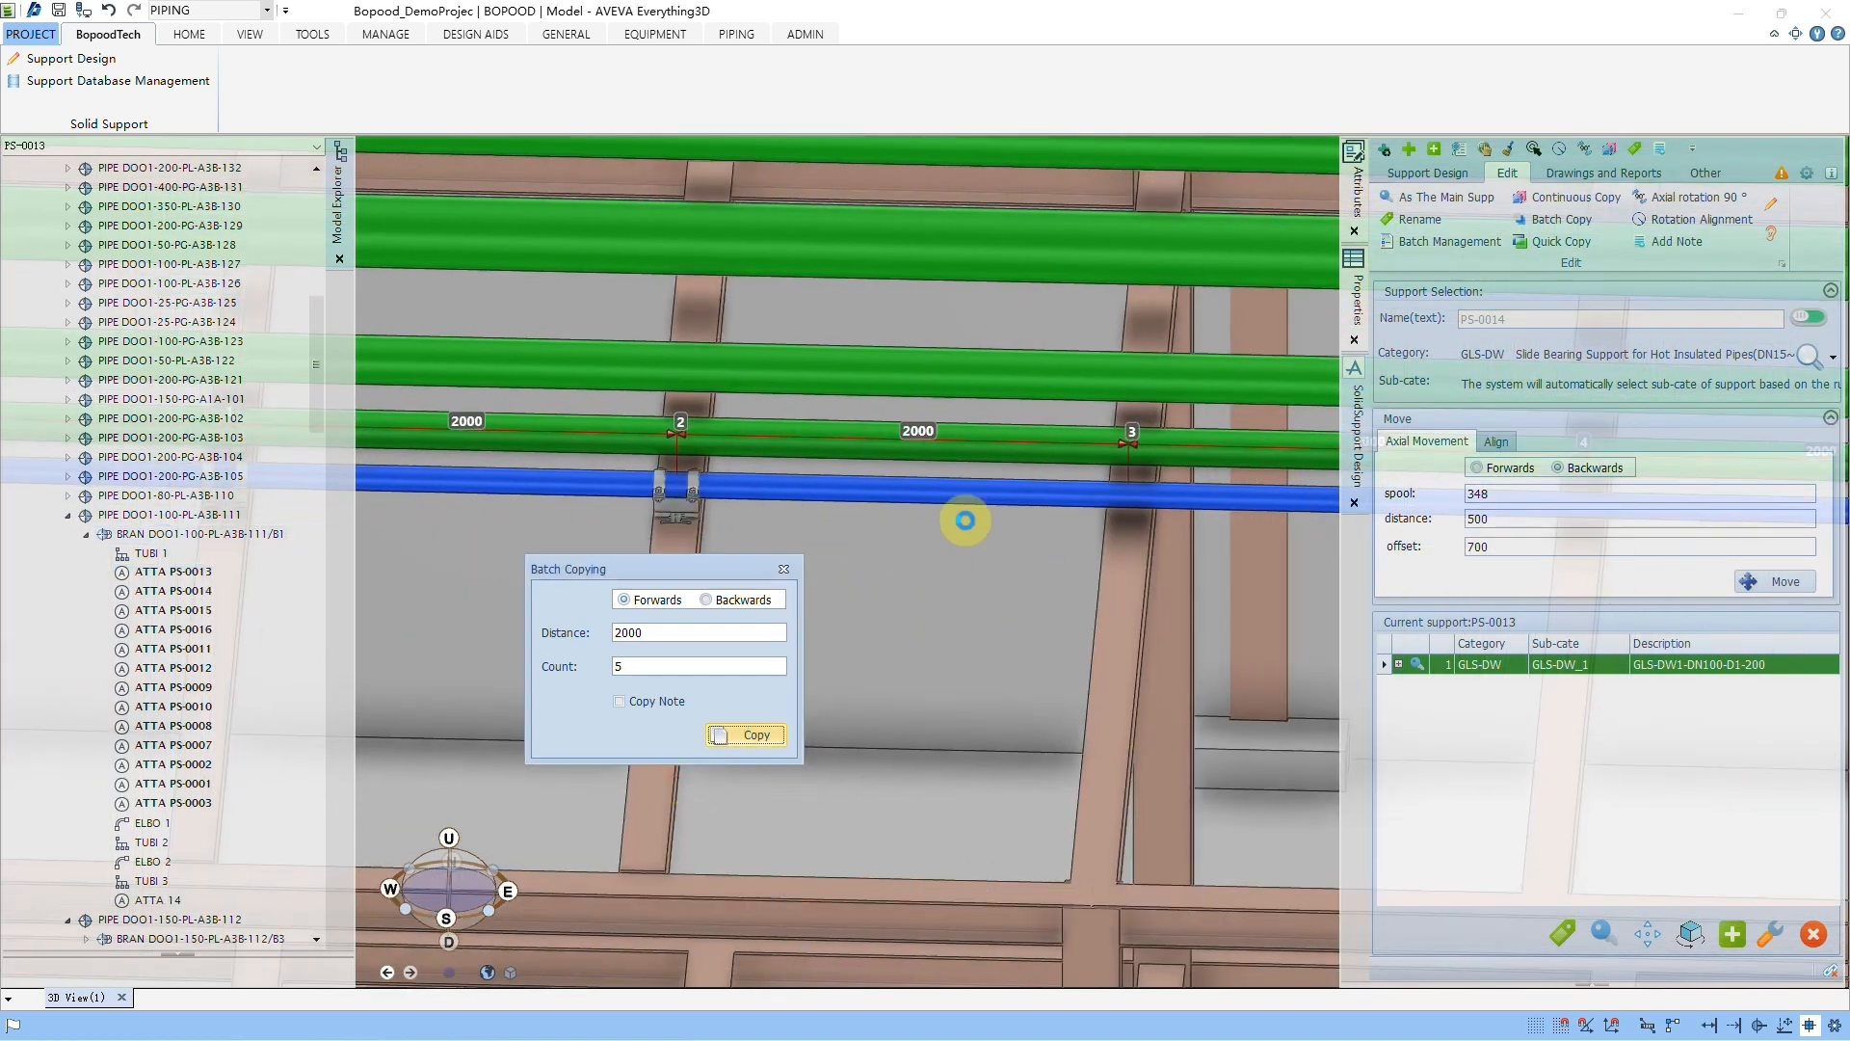
Step: Examine the batch-copied supports along the pipe, from the third position to the fifth
middle_drag(1292, 532, 911, 578)
scroll(1152, 530, up, 1)
middle_drag(1153, 530, 1149, 531)
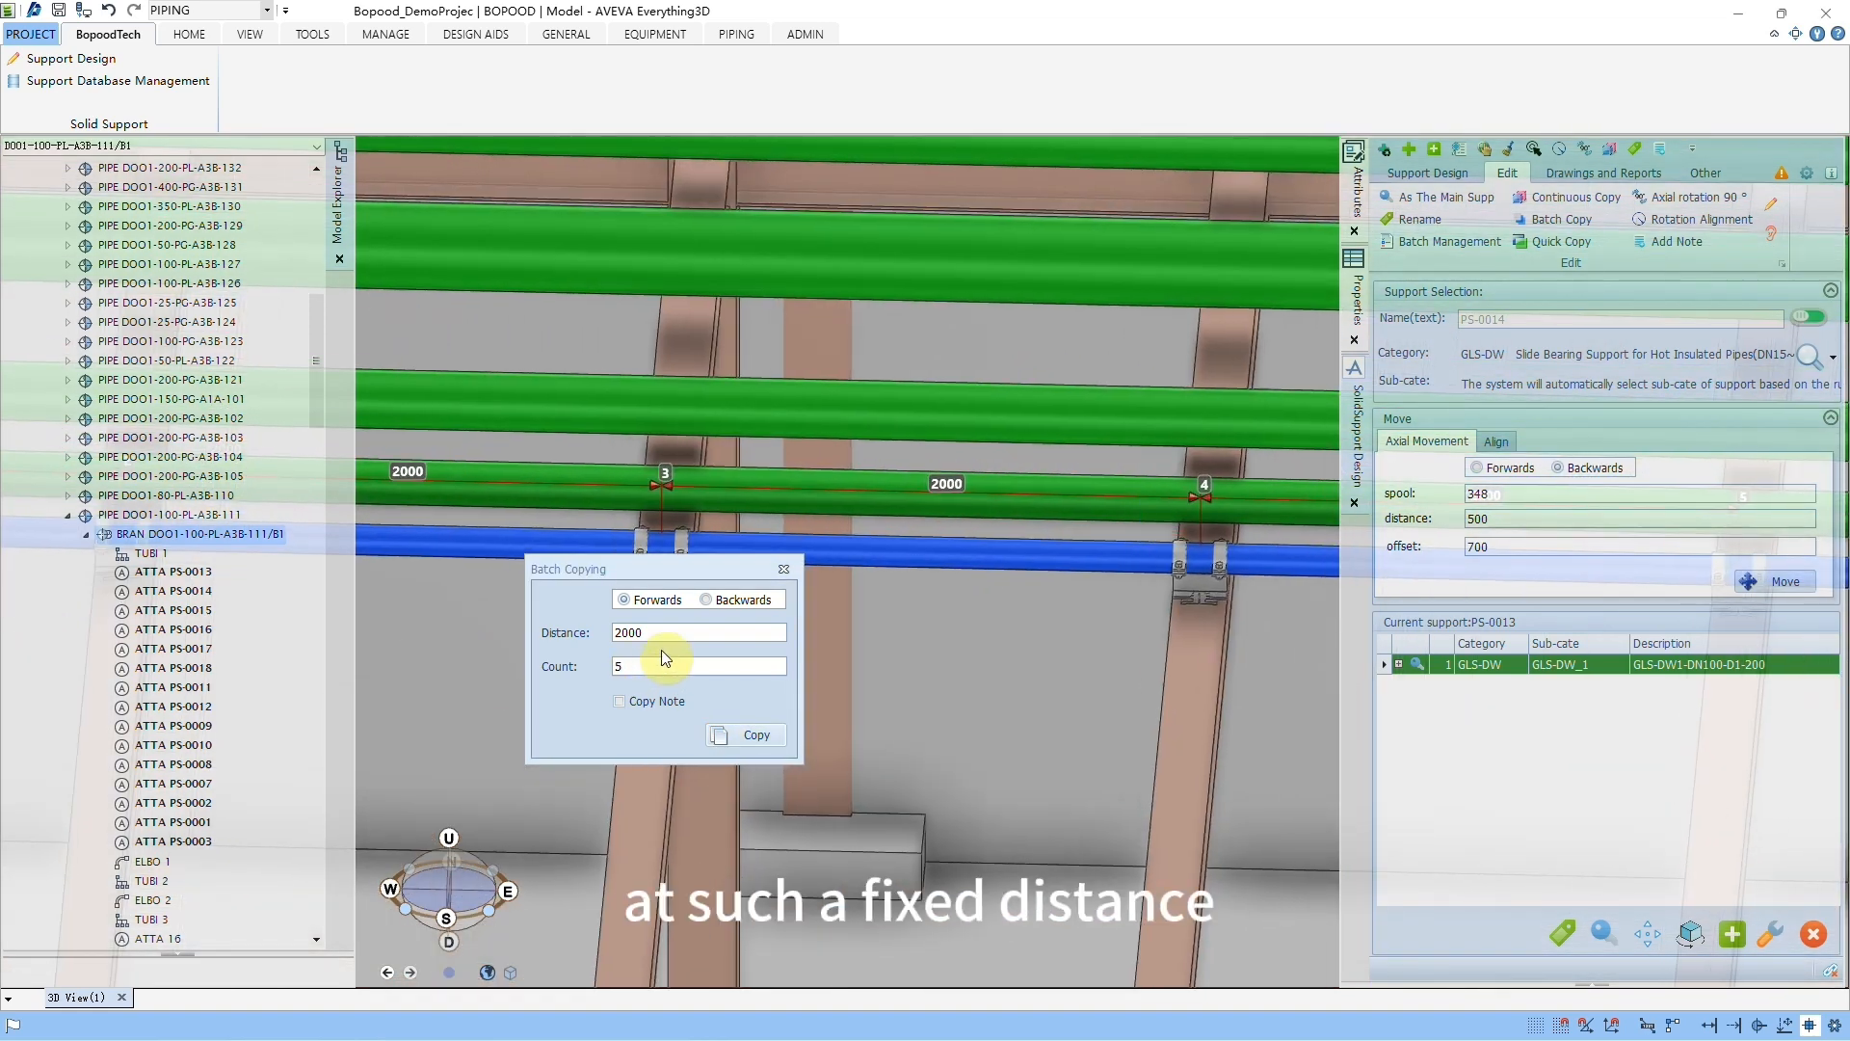
middle_click(1219, 609)
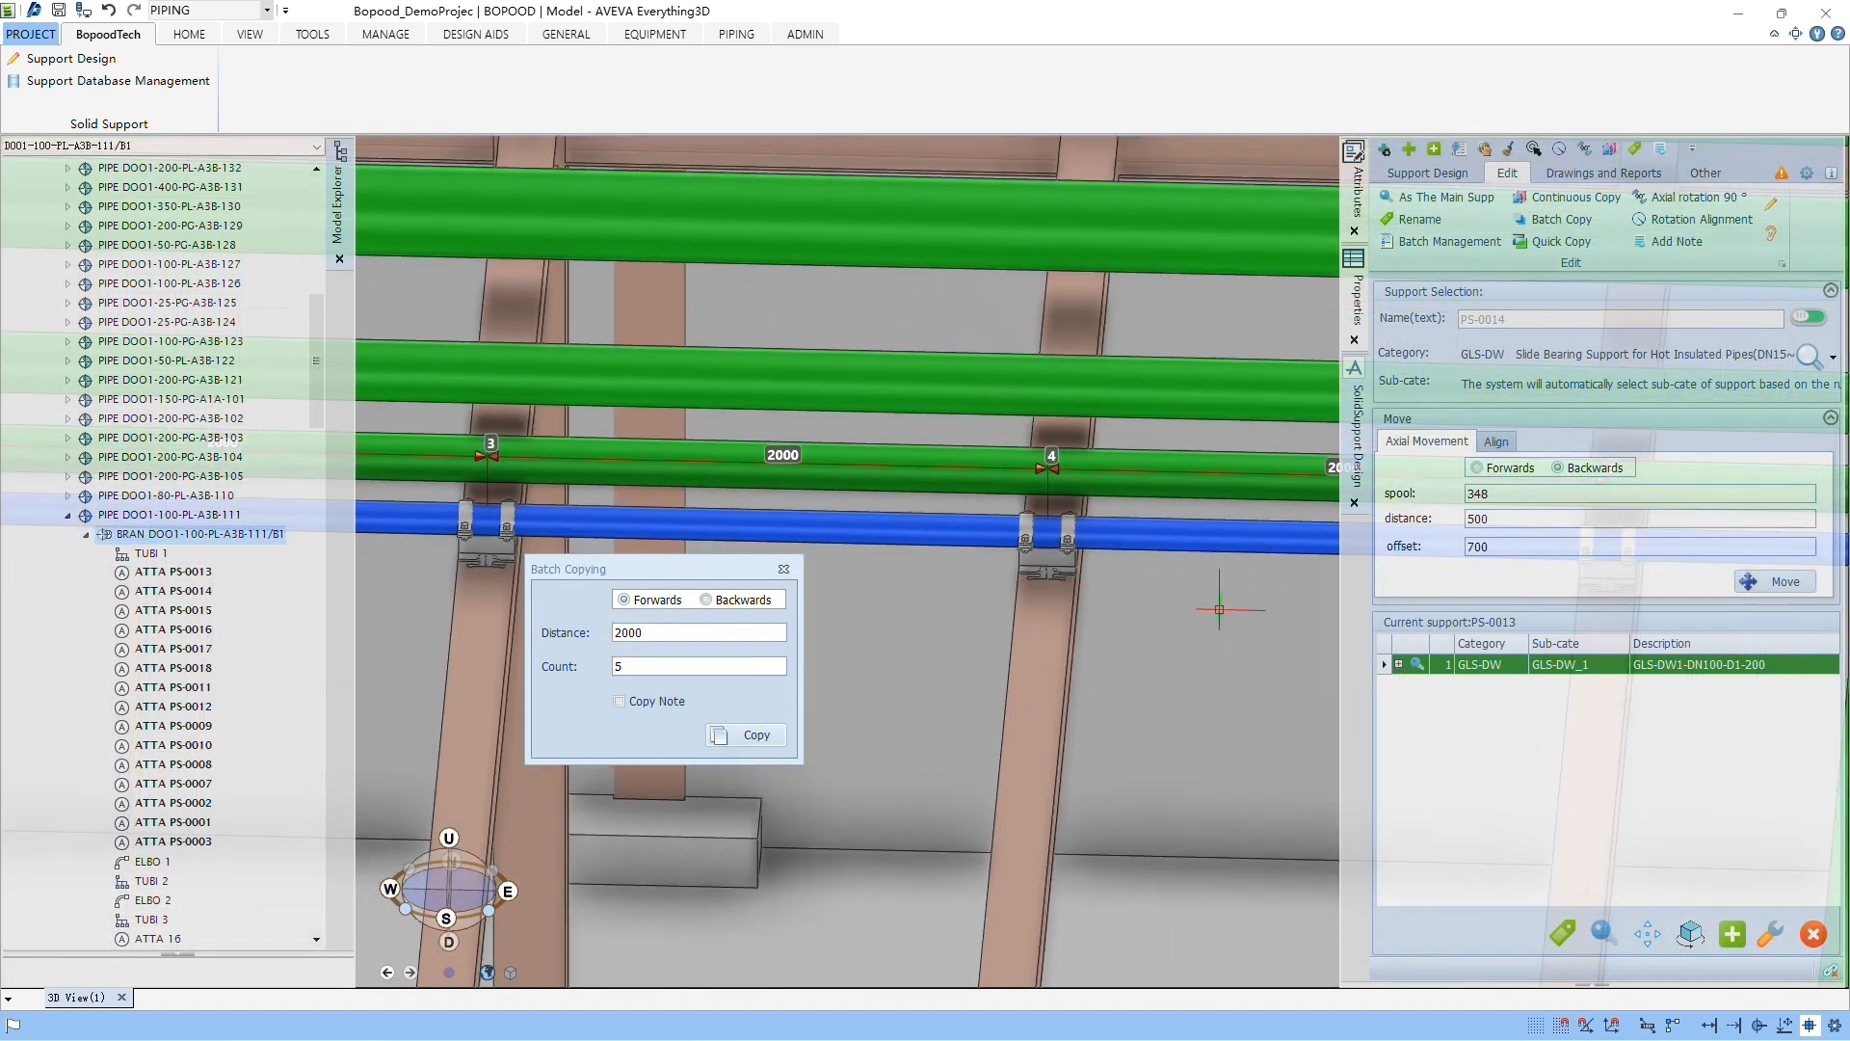
middle_drag(1220, 609, 1223, 576)
scroll(1248, 584, up, 3)
middle_click(1249, 584)
middle_click(1248, 584)
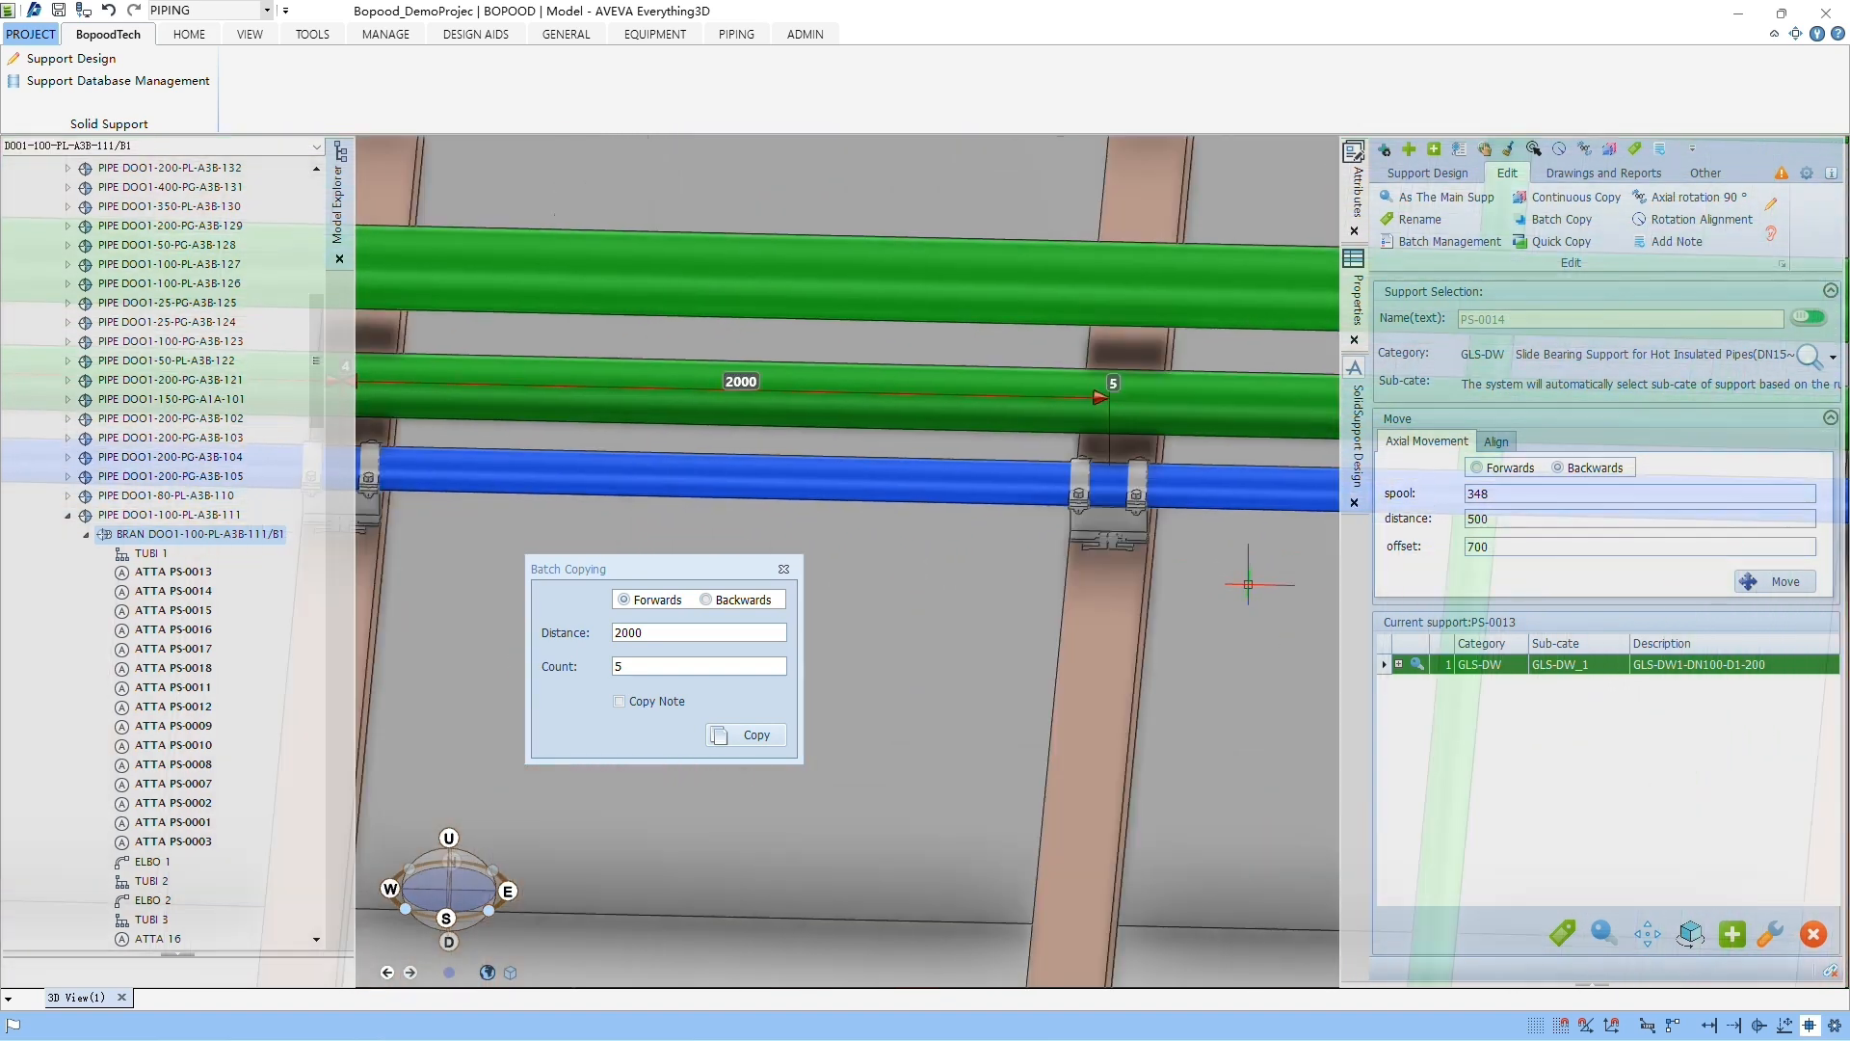
Step: Move the Batch Copying dialog aside, view the pipe around the last copy, and close the dialog
click(647, 672)
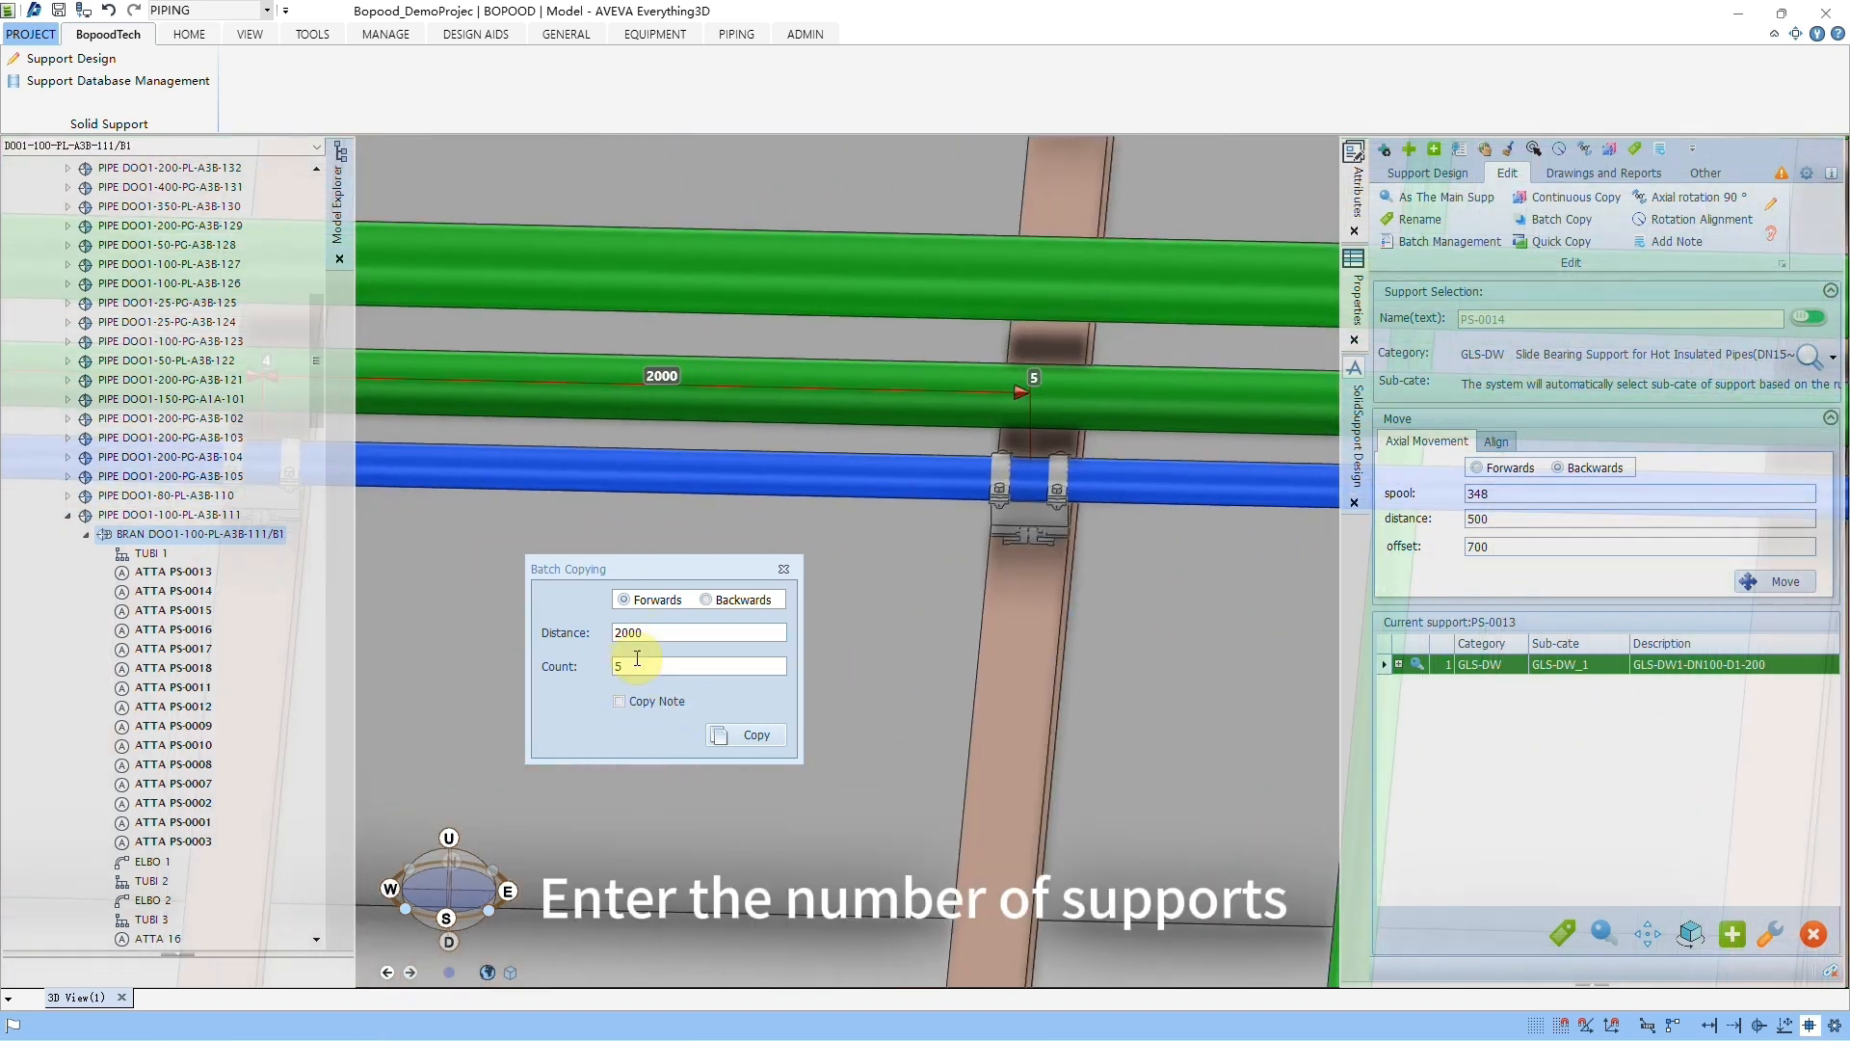
drag(702, 564, 653, 568)
middle_drag(1129, 570, 1180, 568)
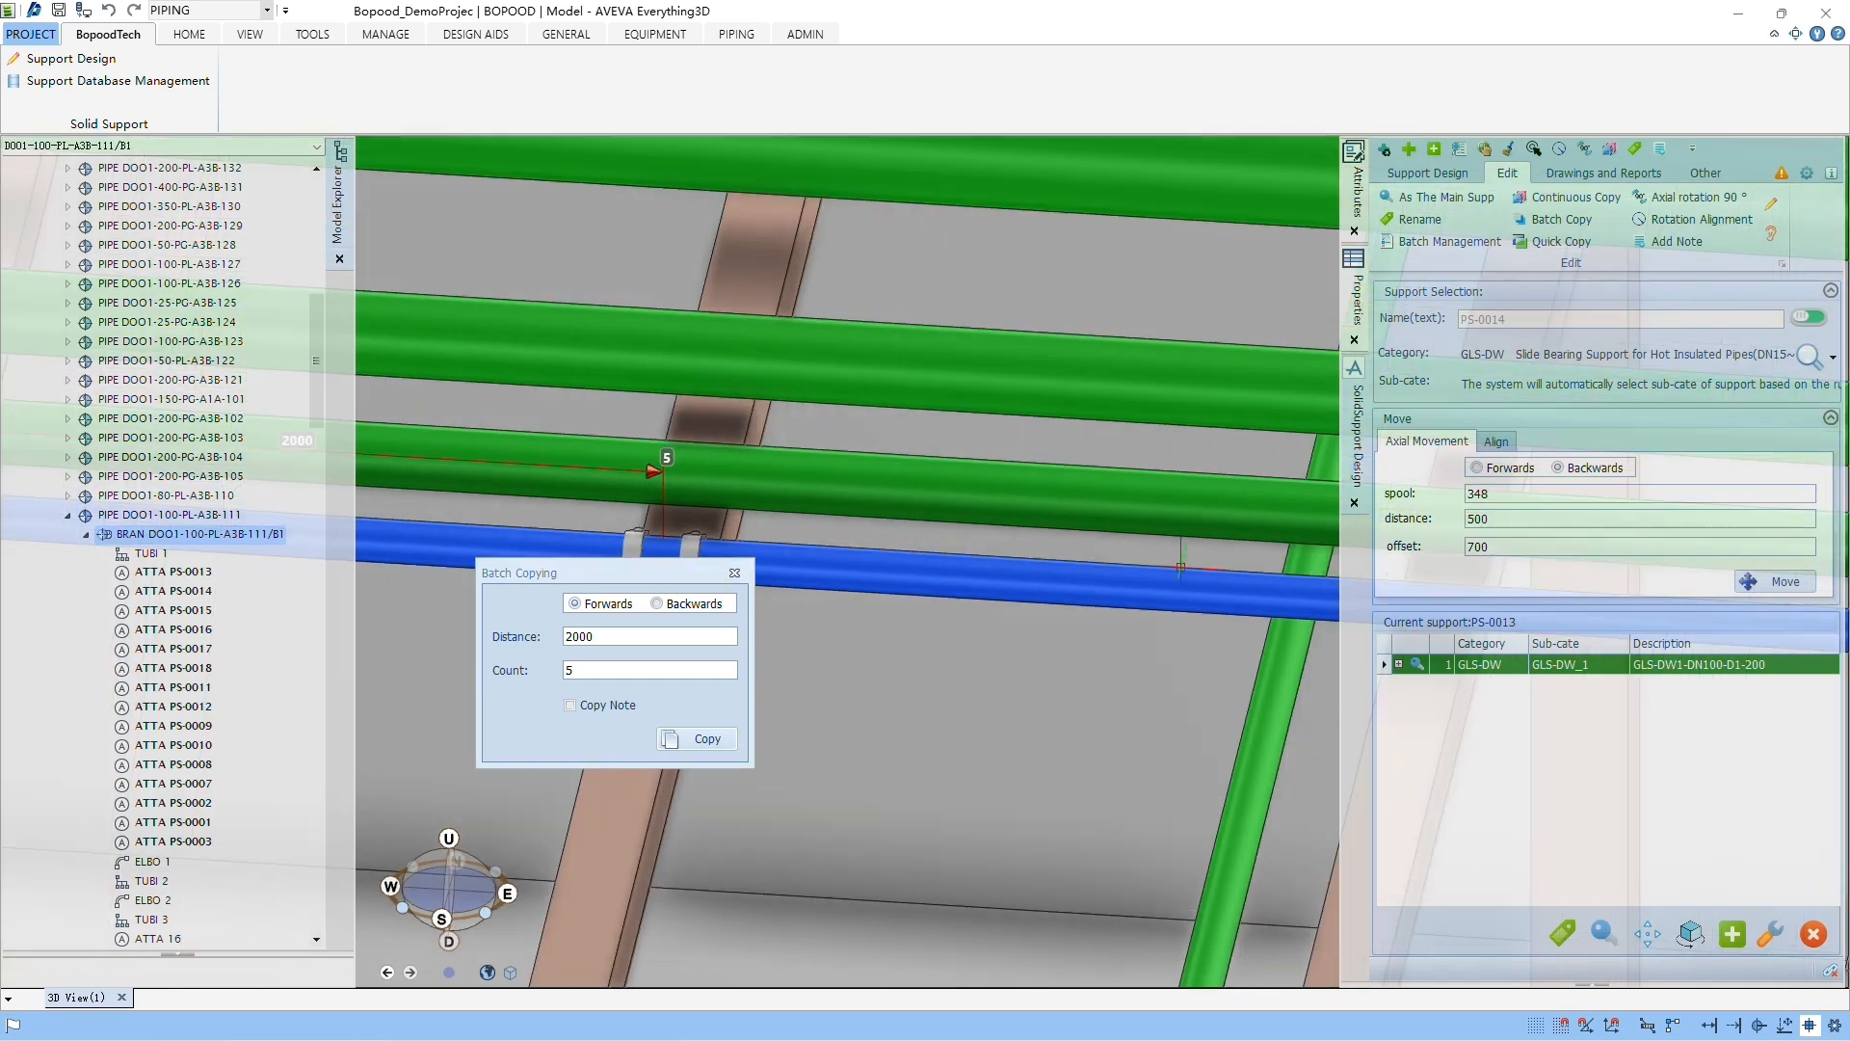
click(706, 631)
click(739, 575)
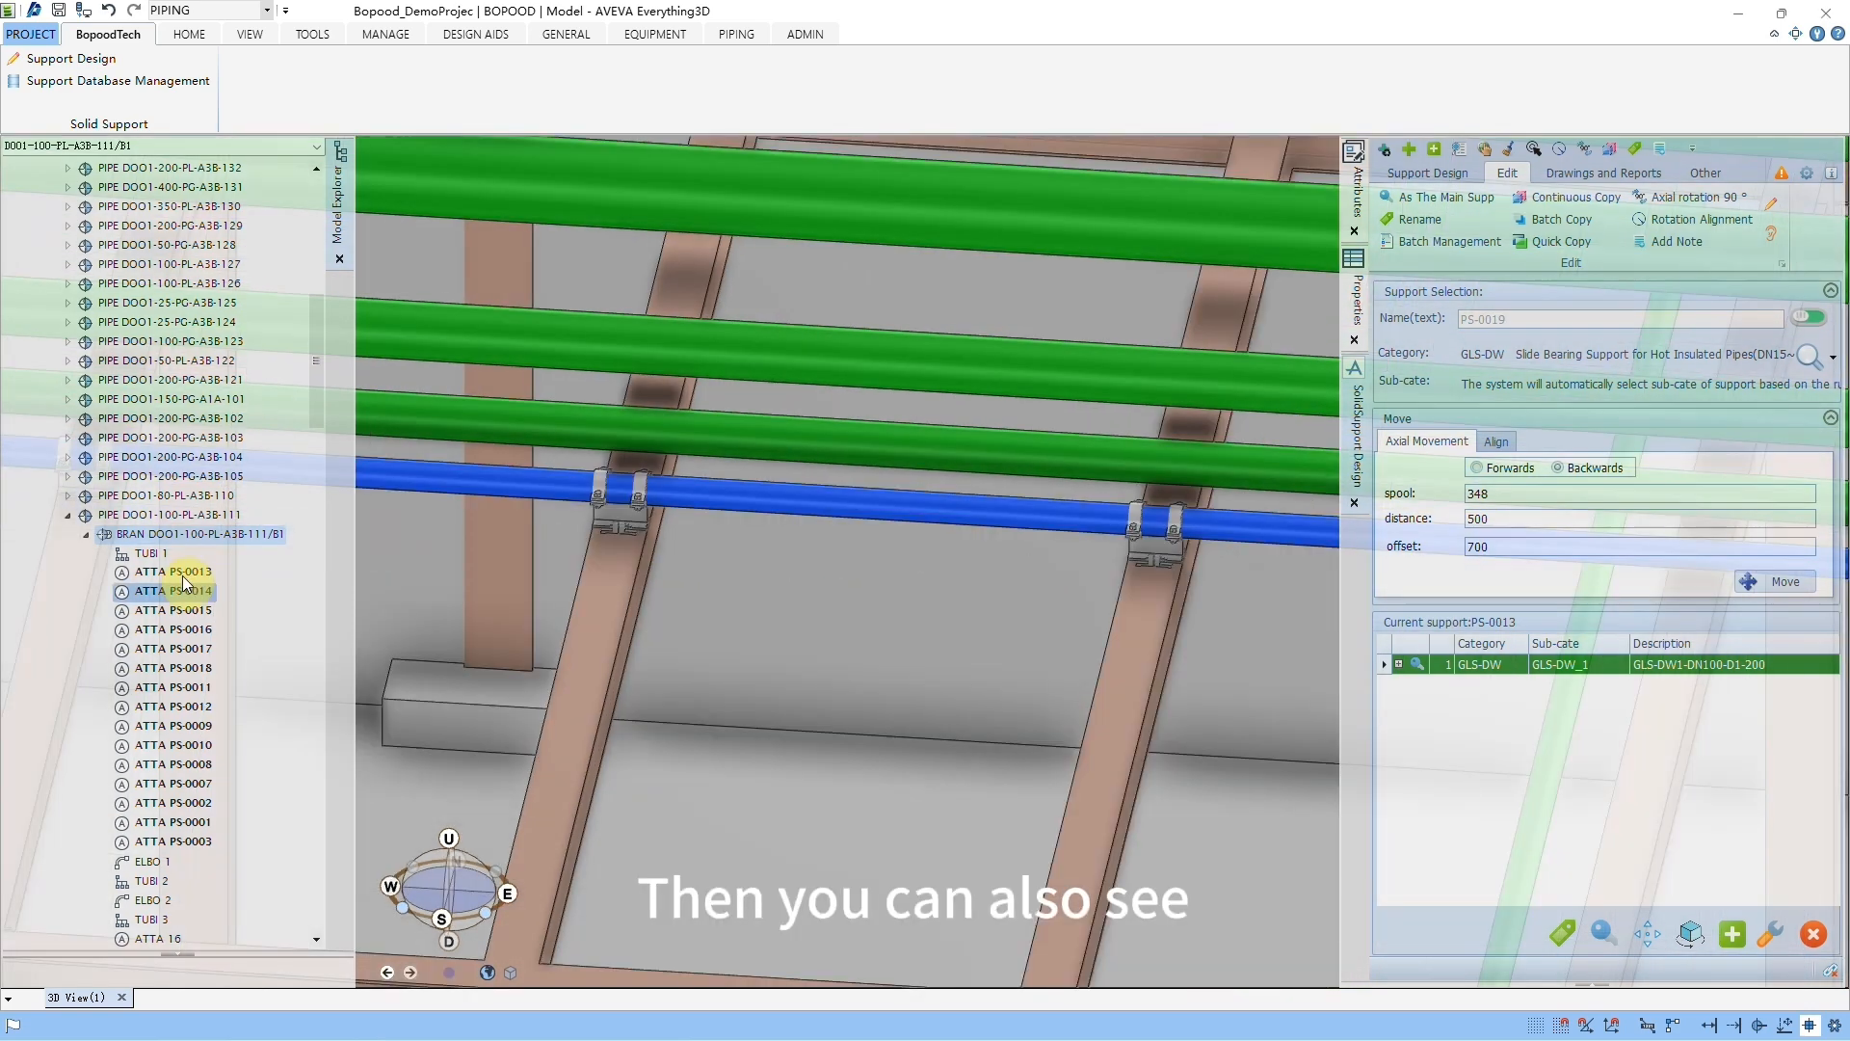
scroll(458, 588, down, 1)
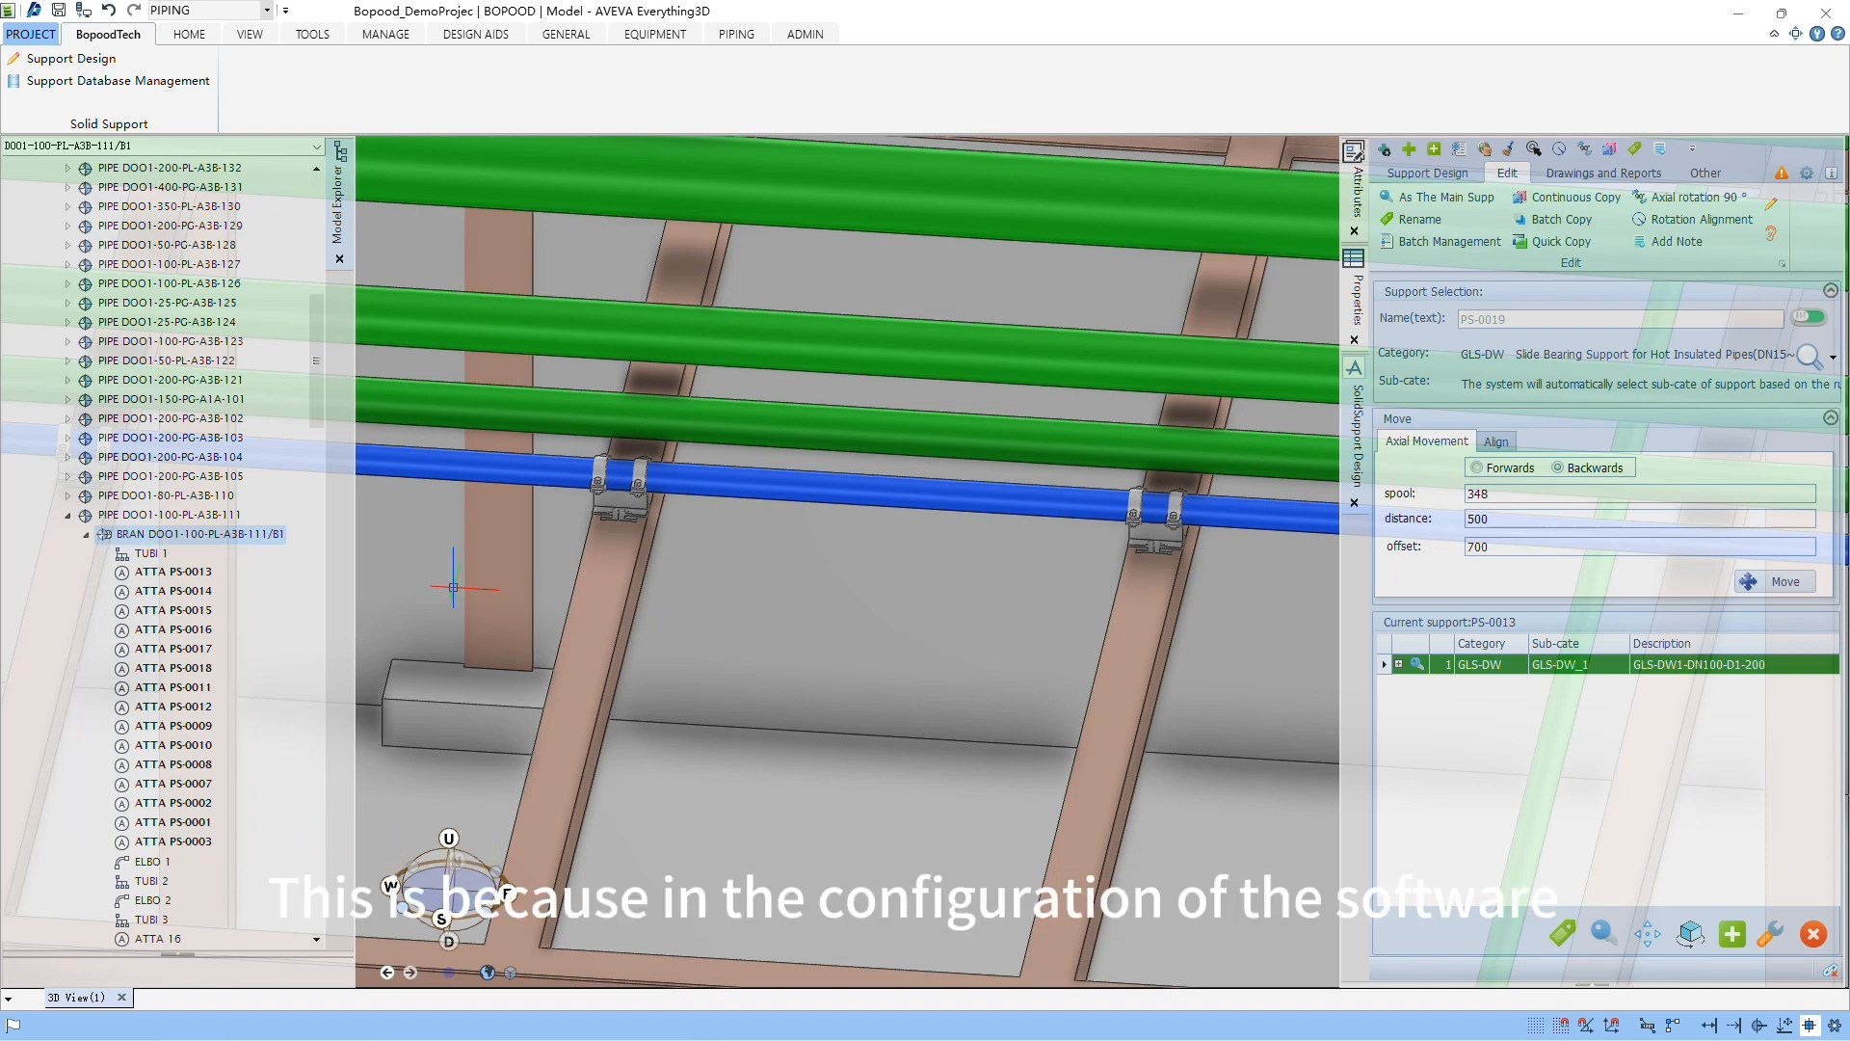
Step: Open the support settings and review the naming options: connector, number length, expression, prefix, suffix and both auto-naming options
click(1809, 172)
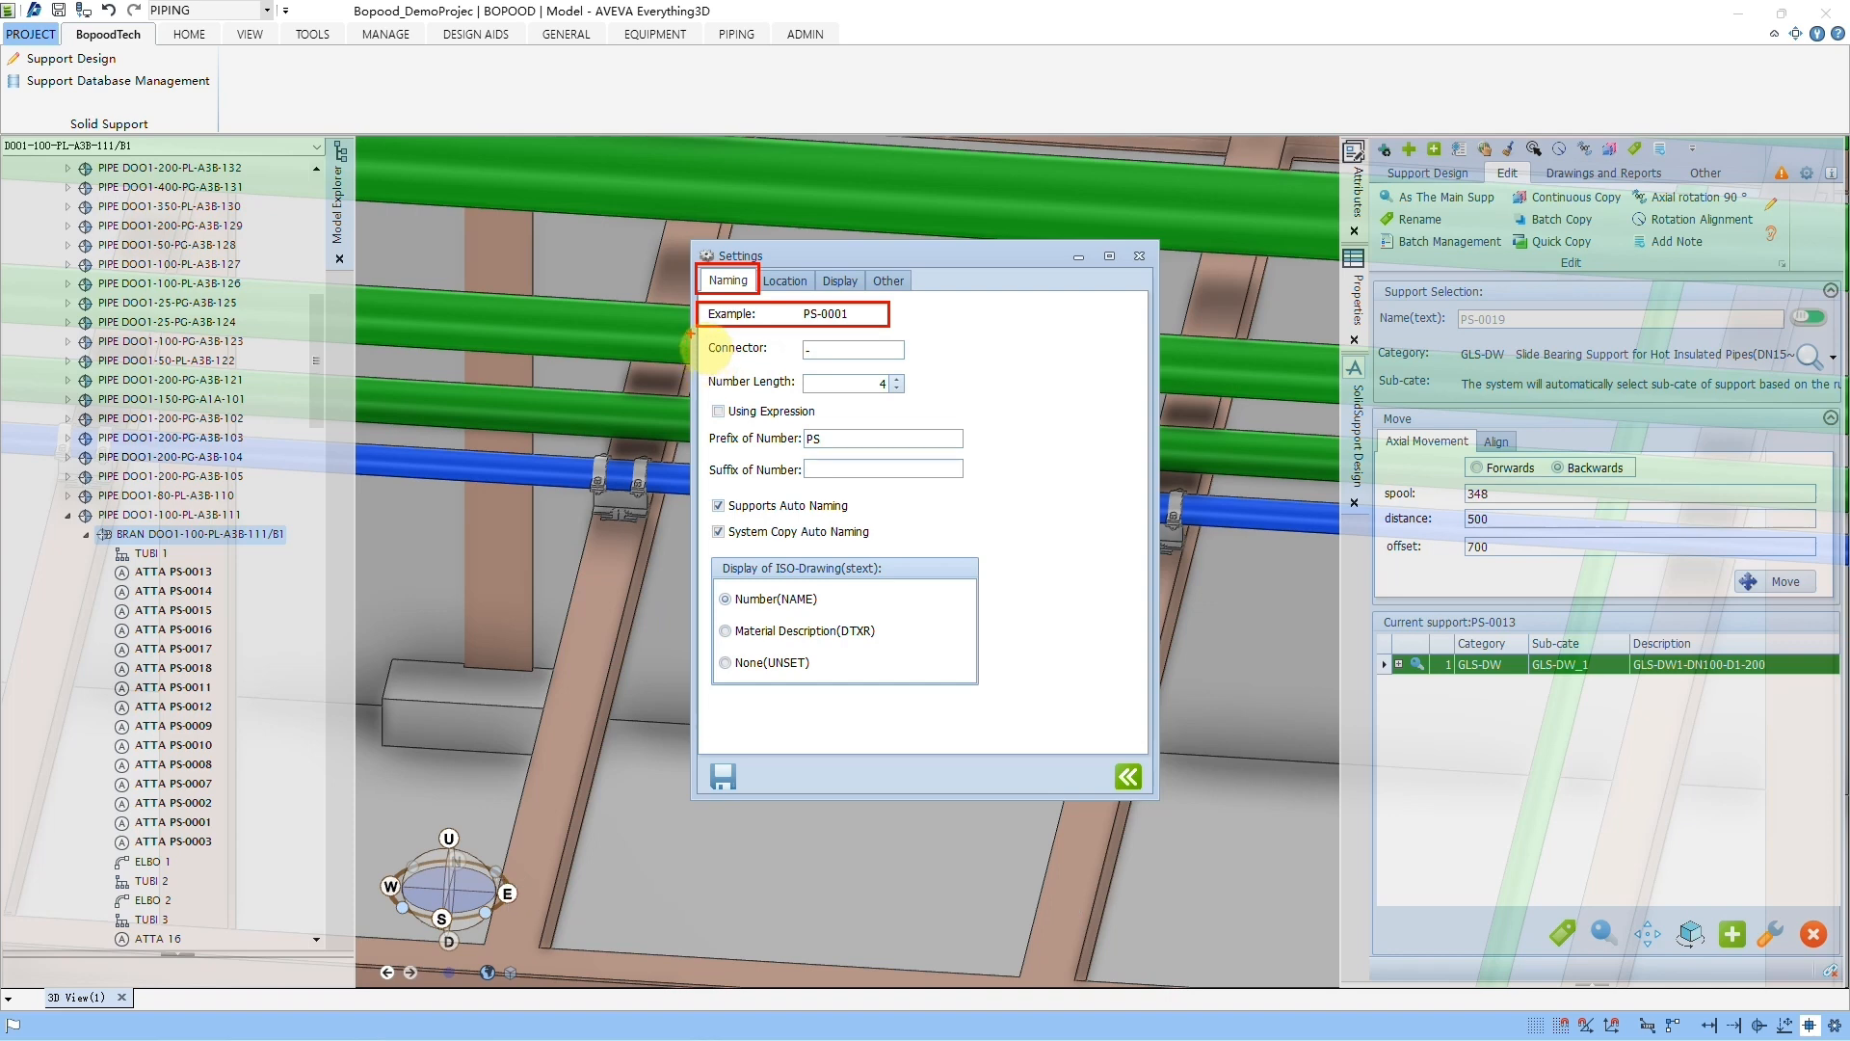
drag(693, 333, 943, 361)
drag(697, 372, 937, 393)
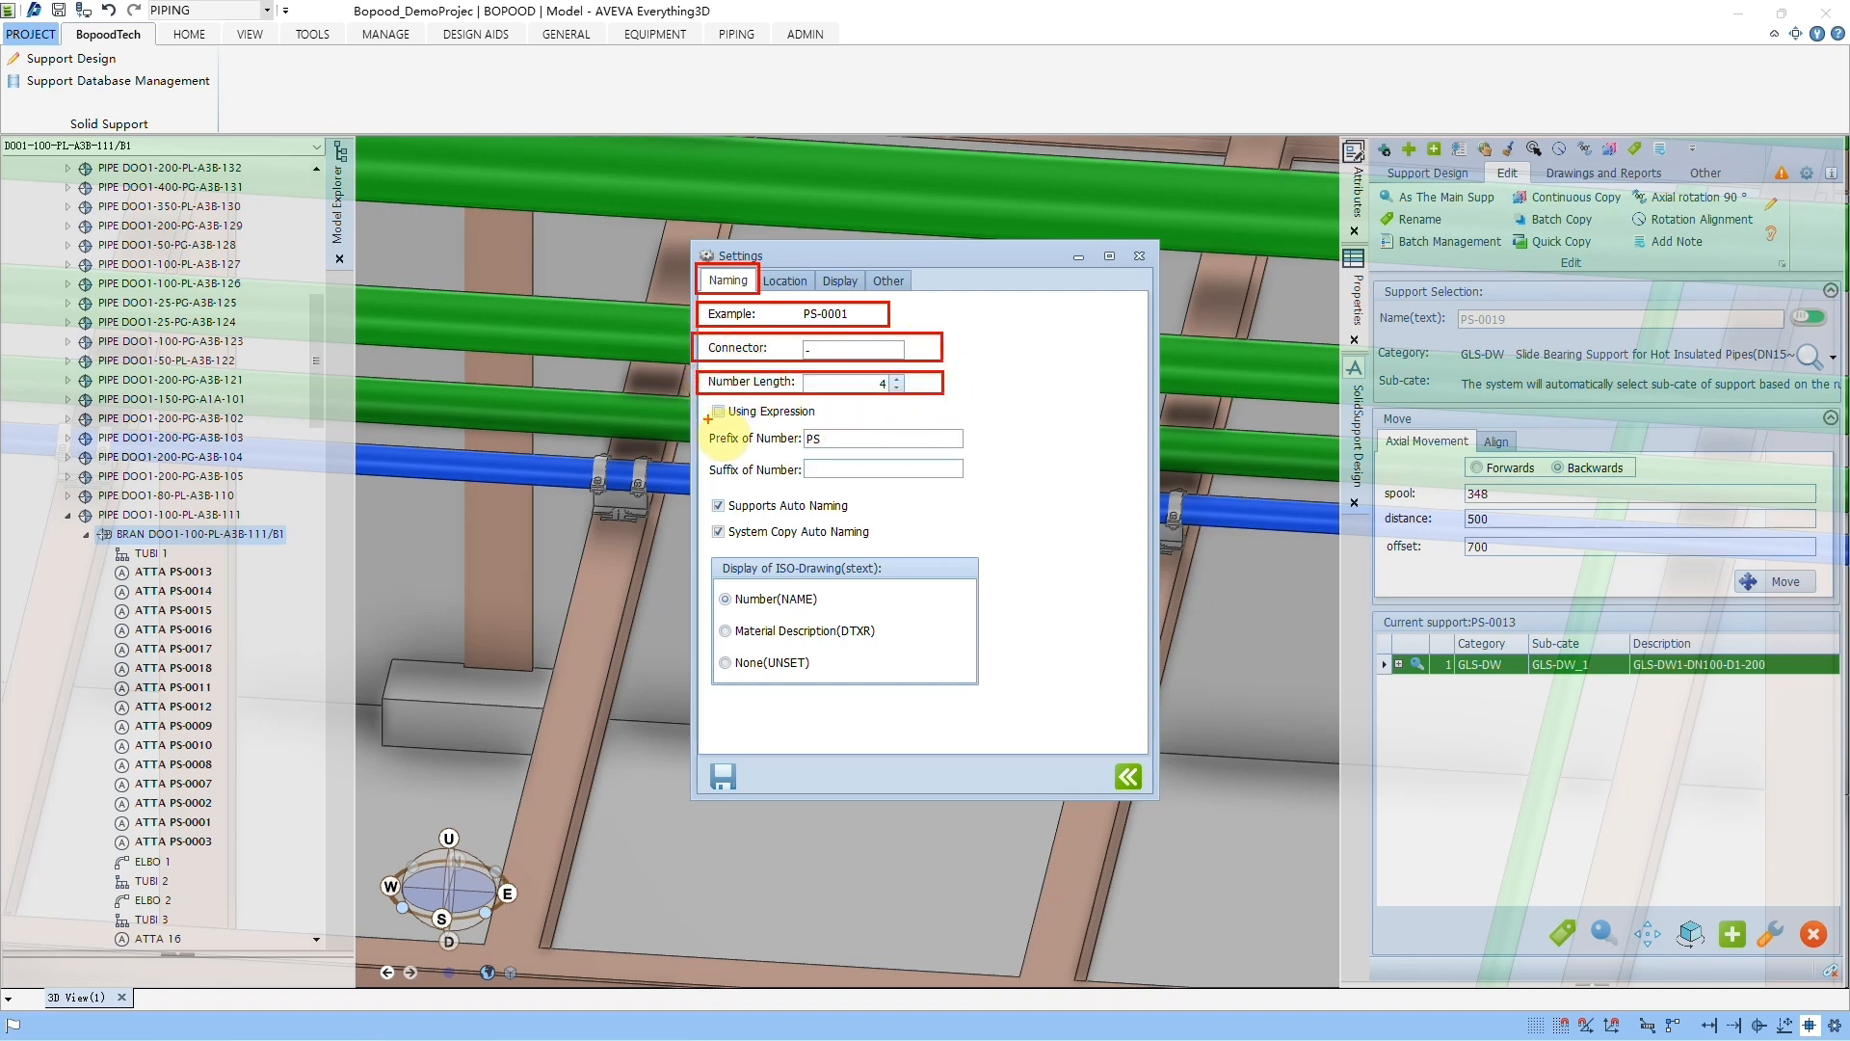
drag(698, 403, 838, 418)
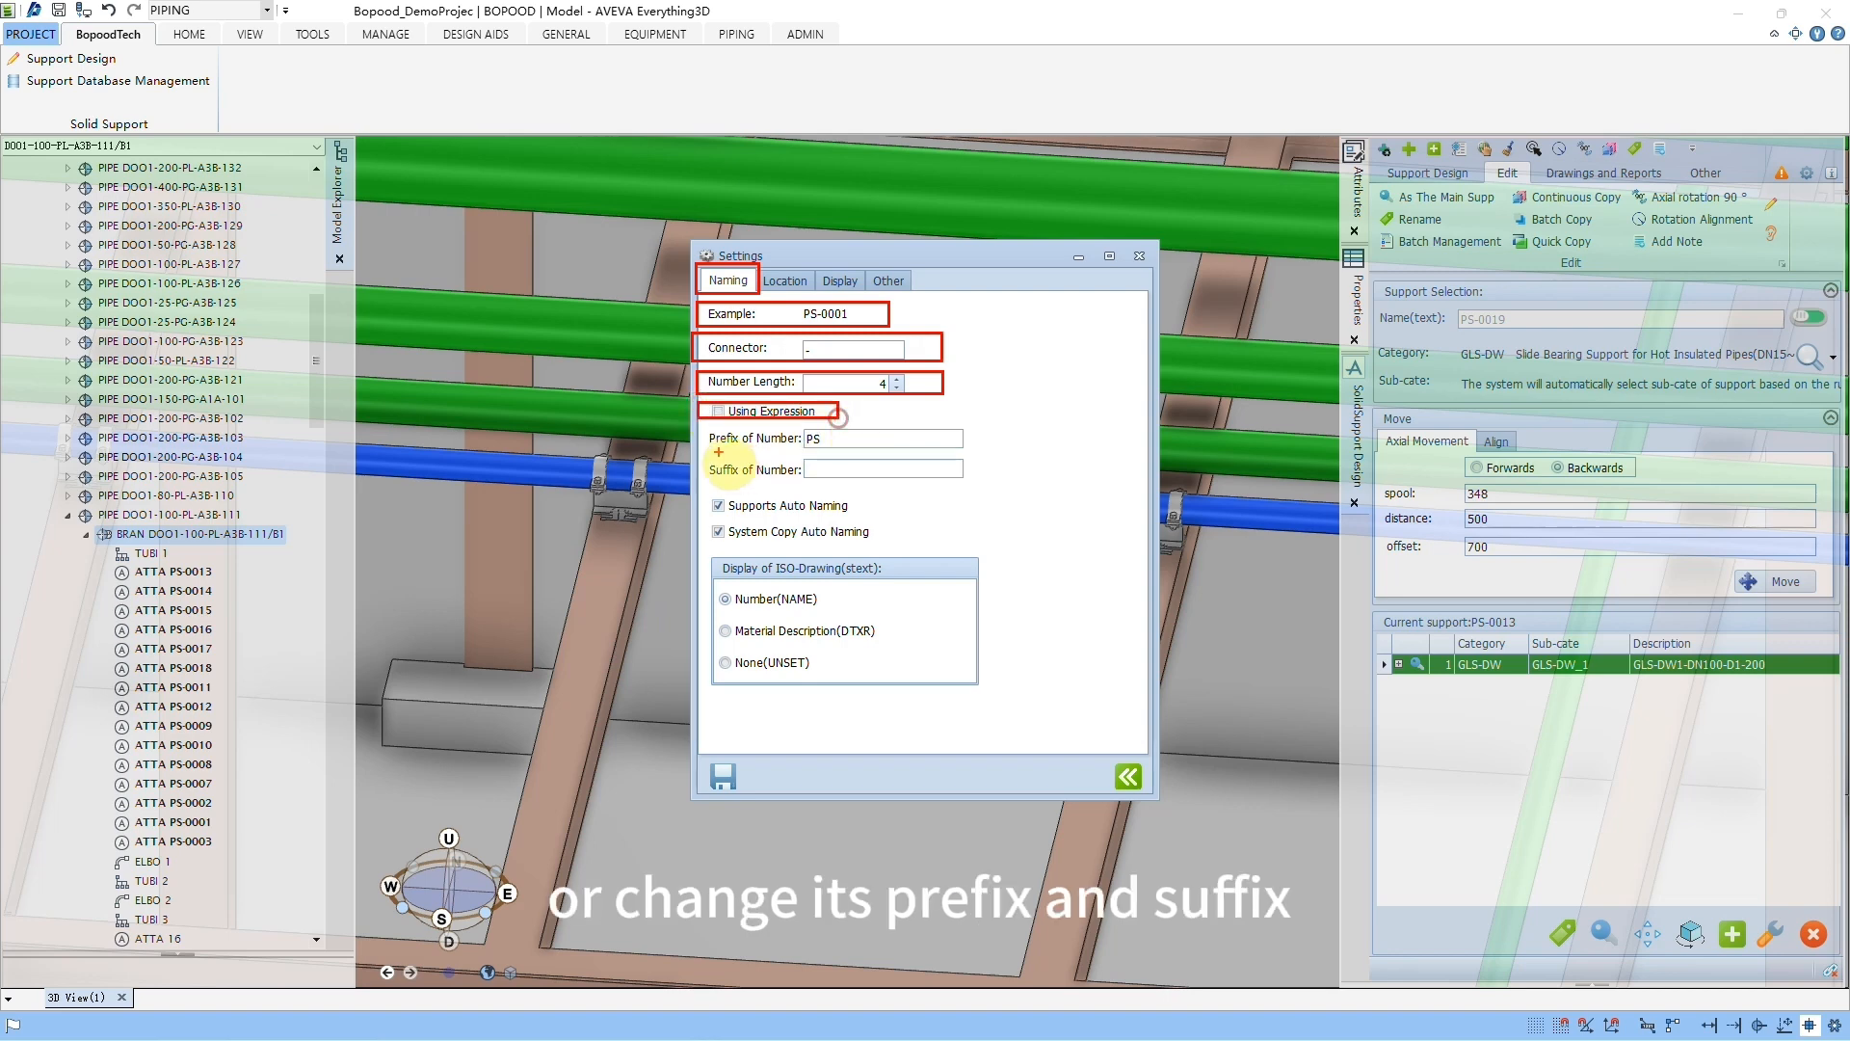
drag(695, 416, 1019, 449)
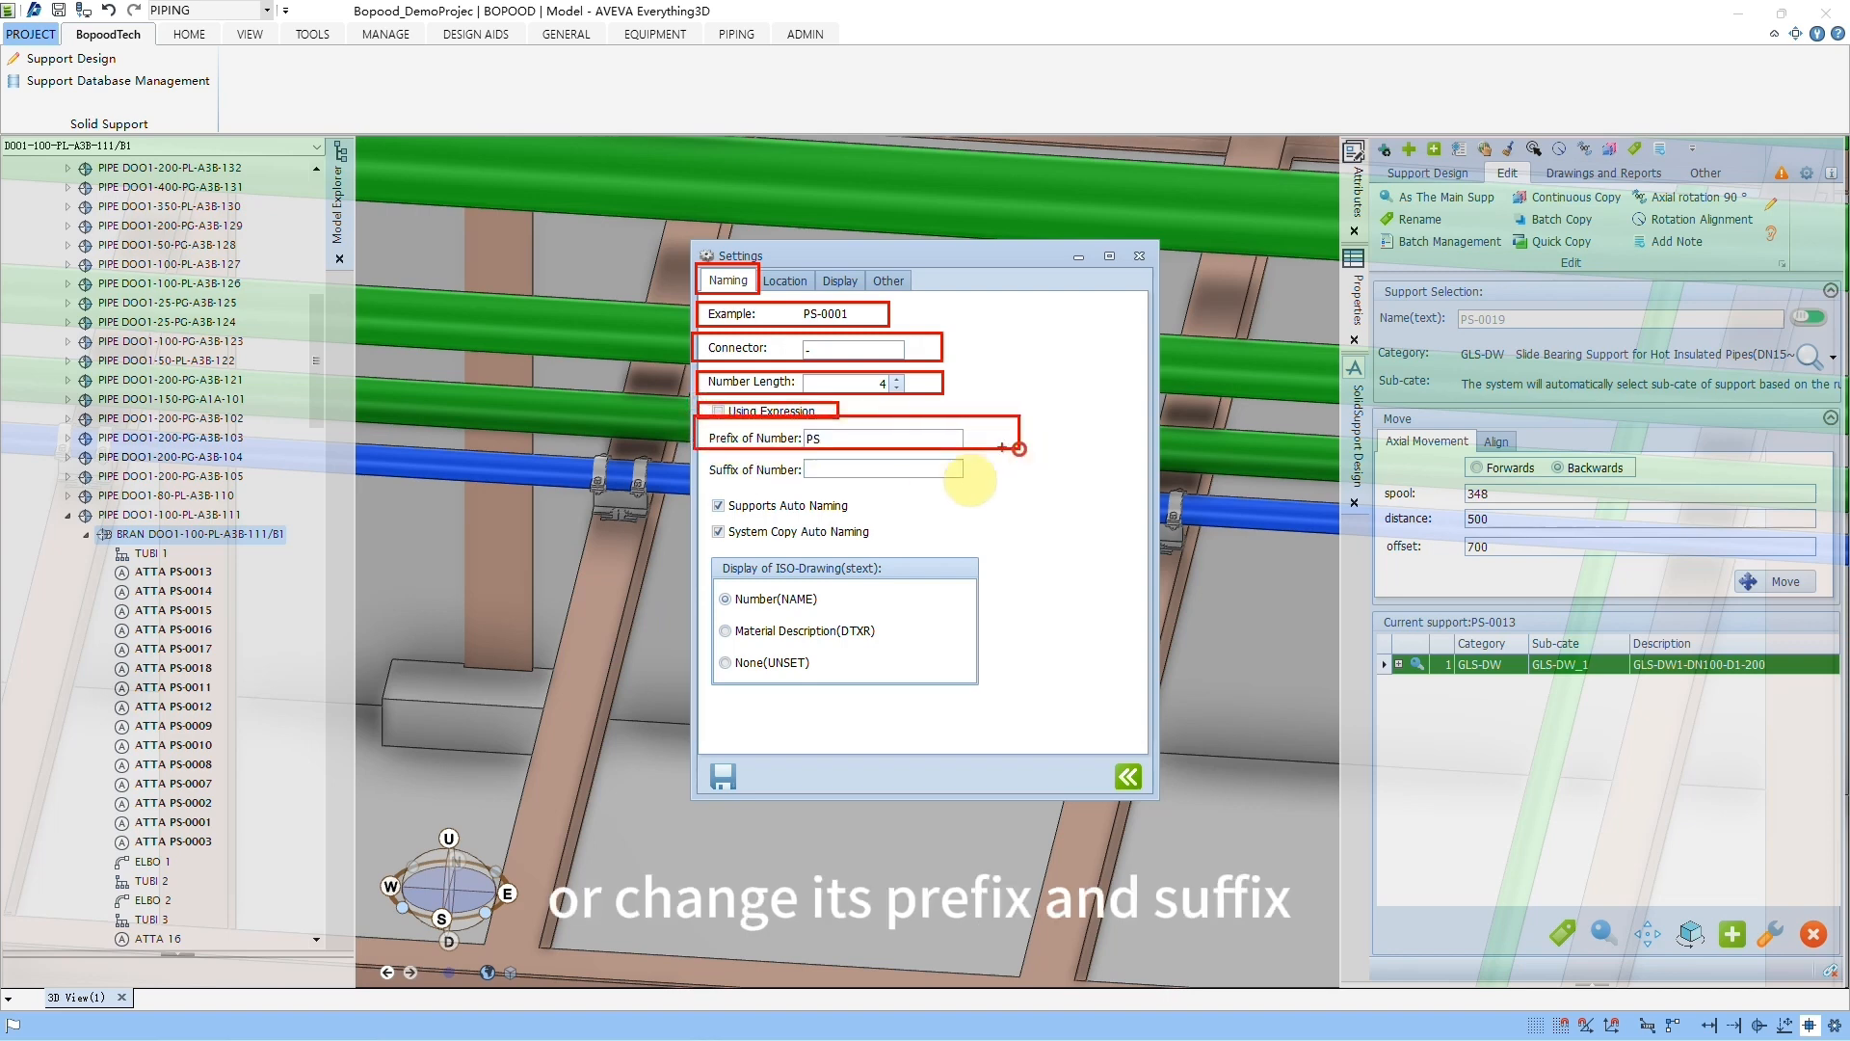
drag(691, 460, 1003, 488)
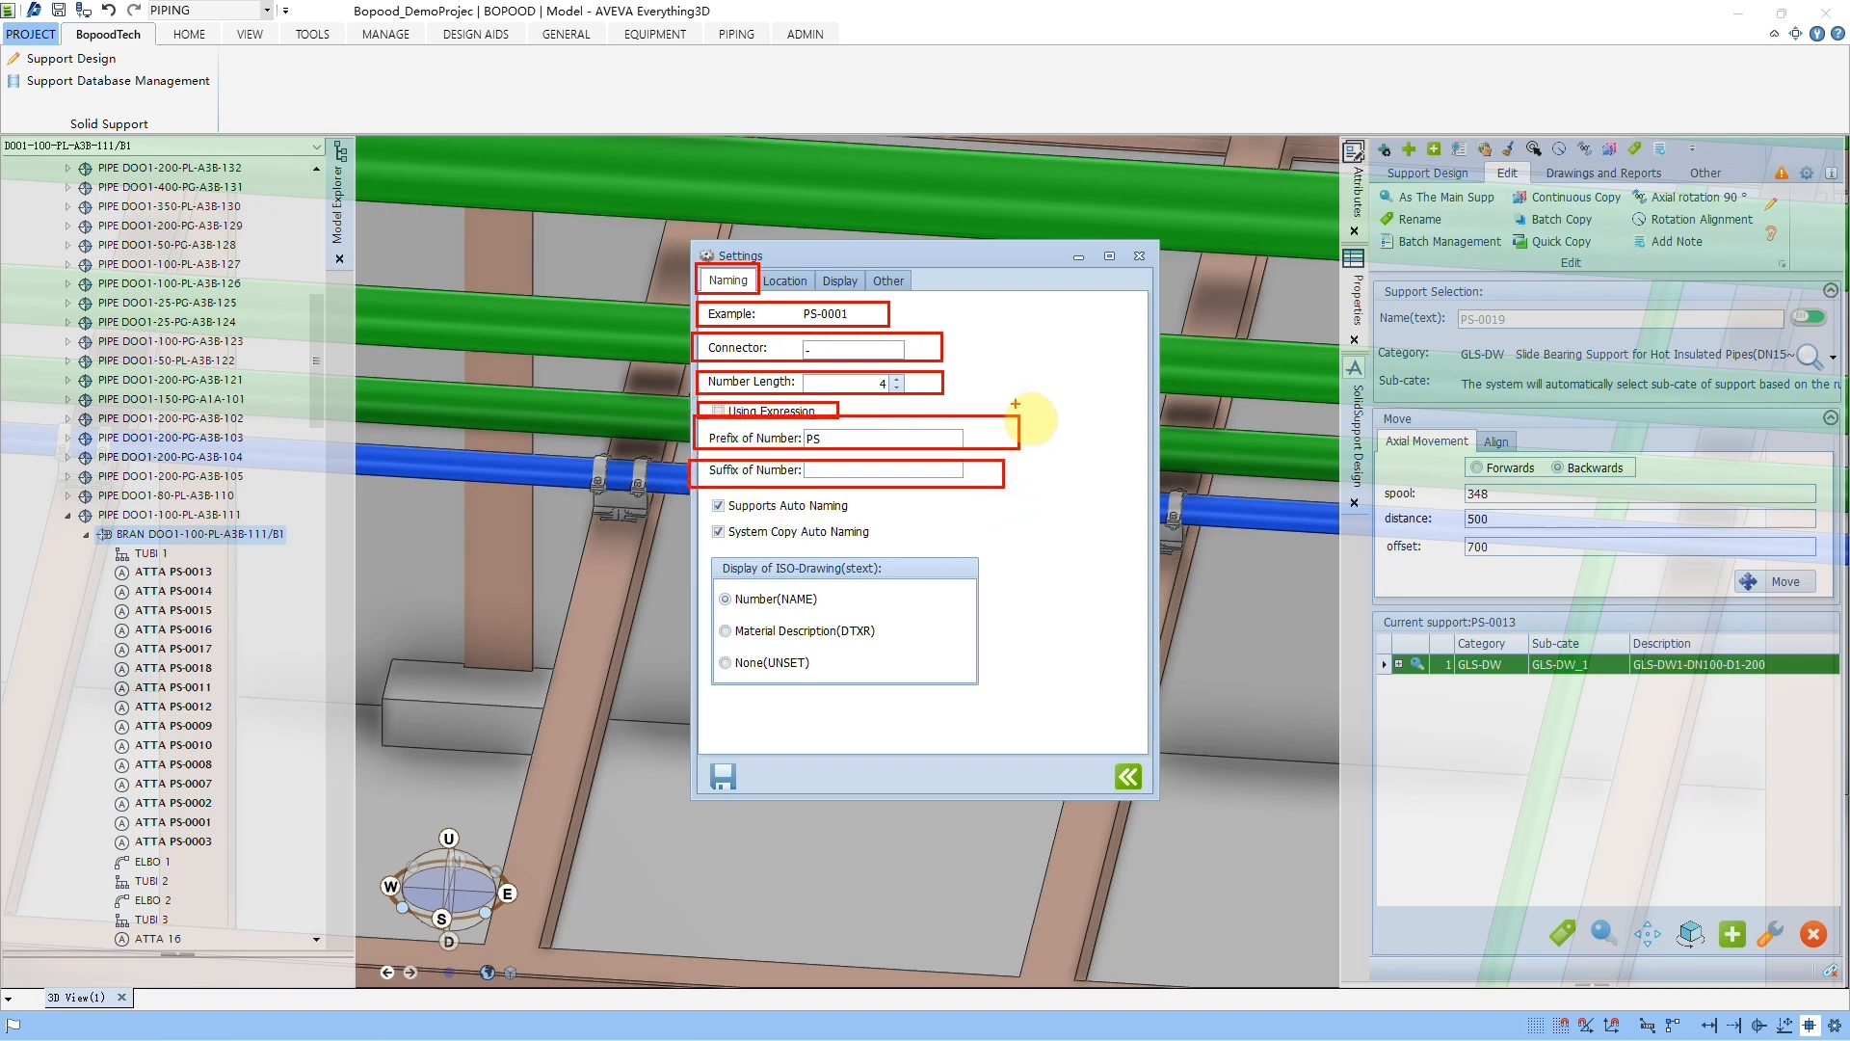
key(Escape)
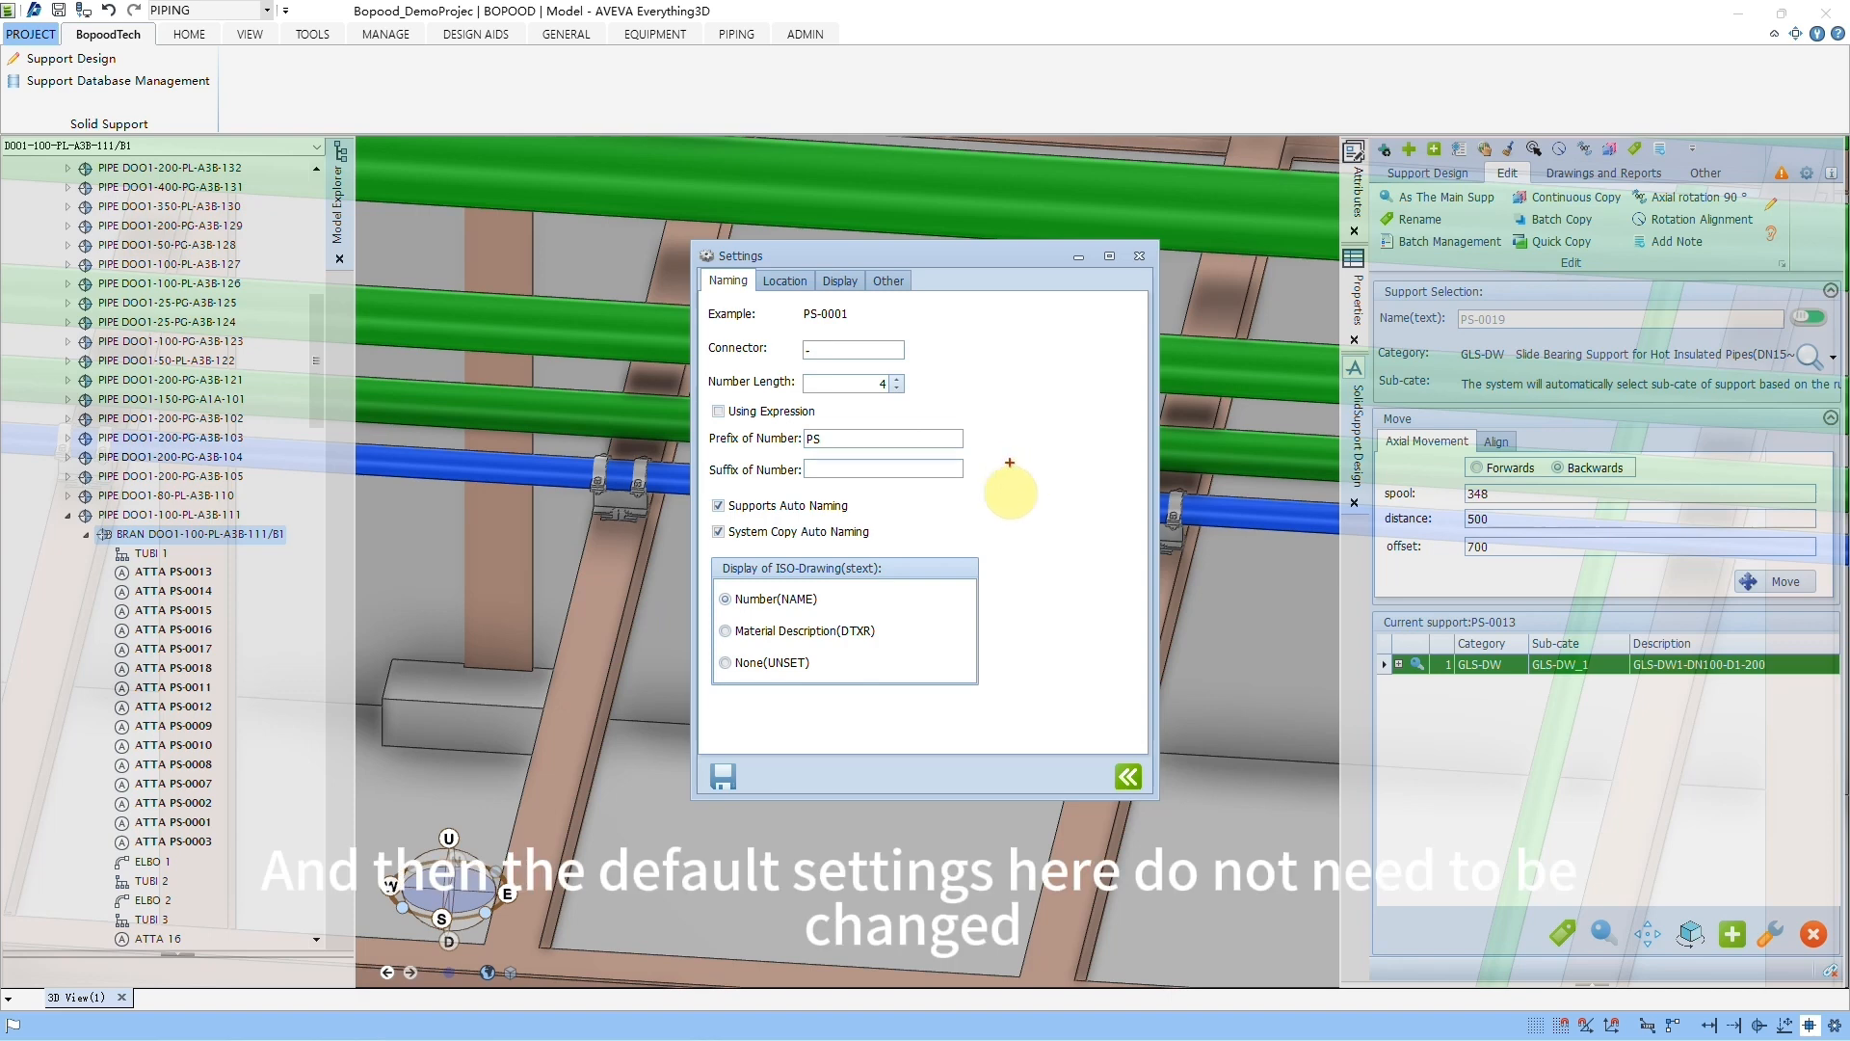
drag(678, 492, 930, 548)
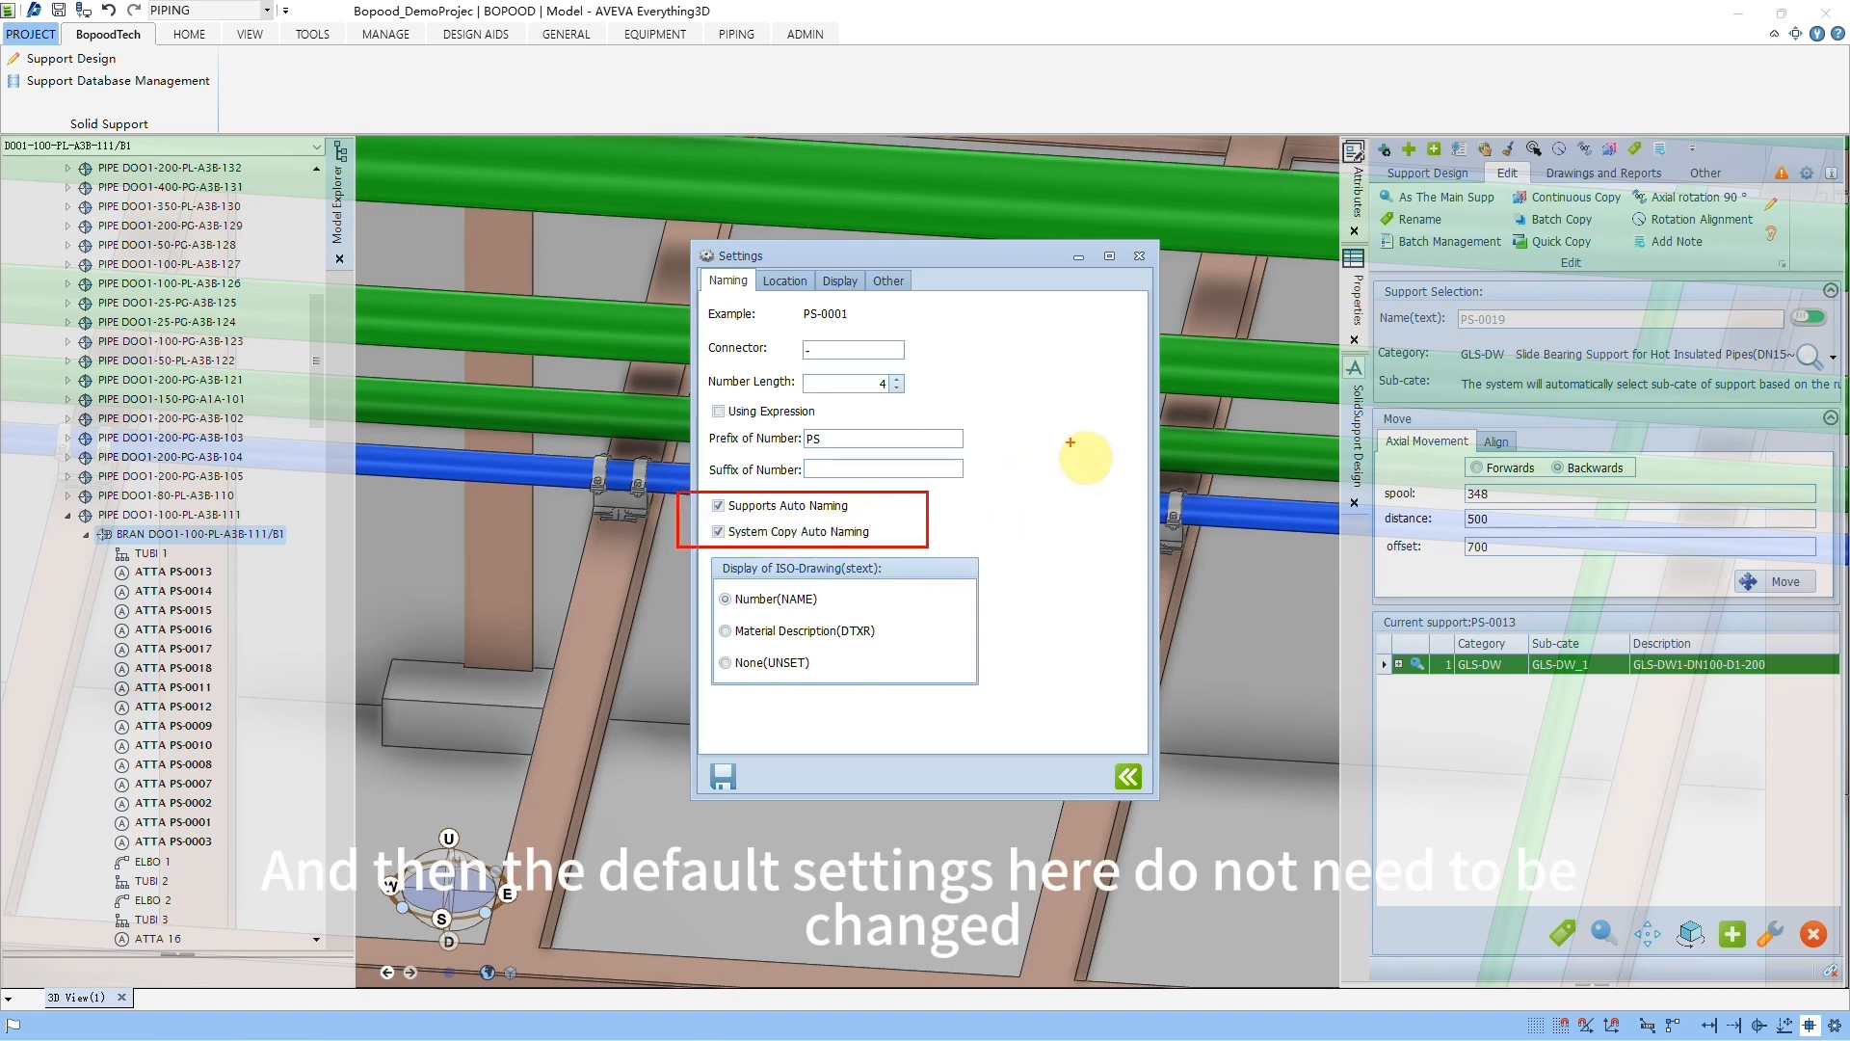
key(Escape)
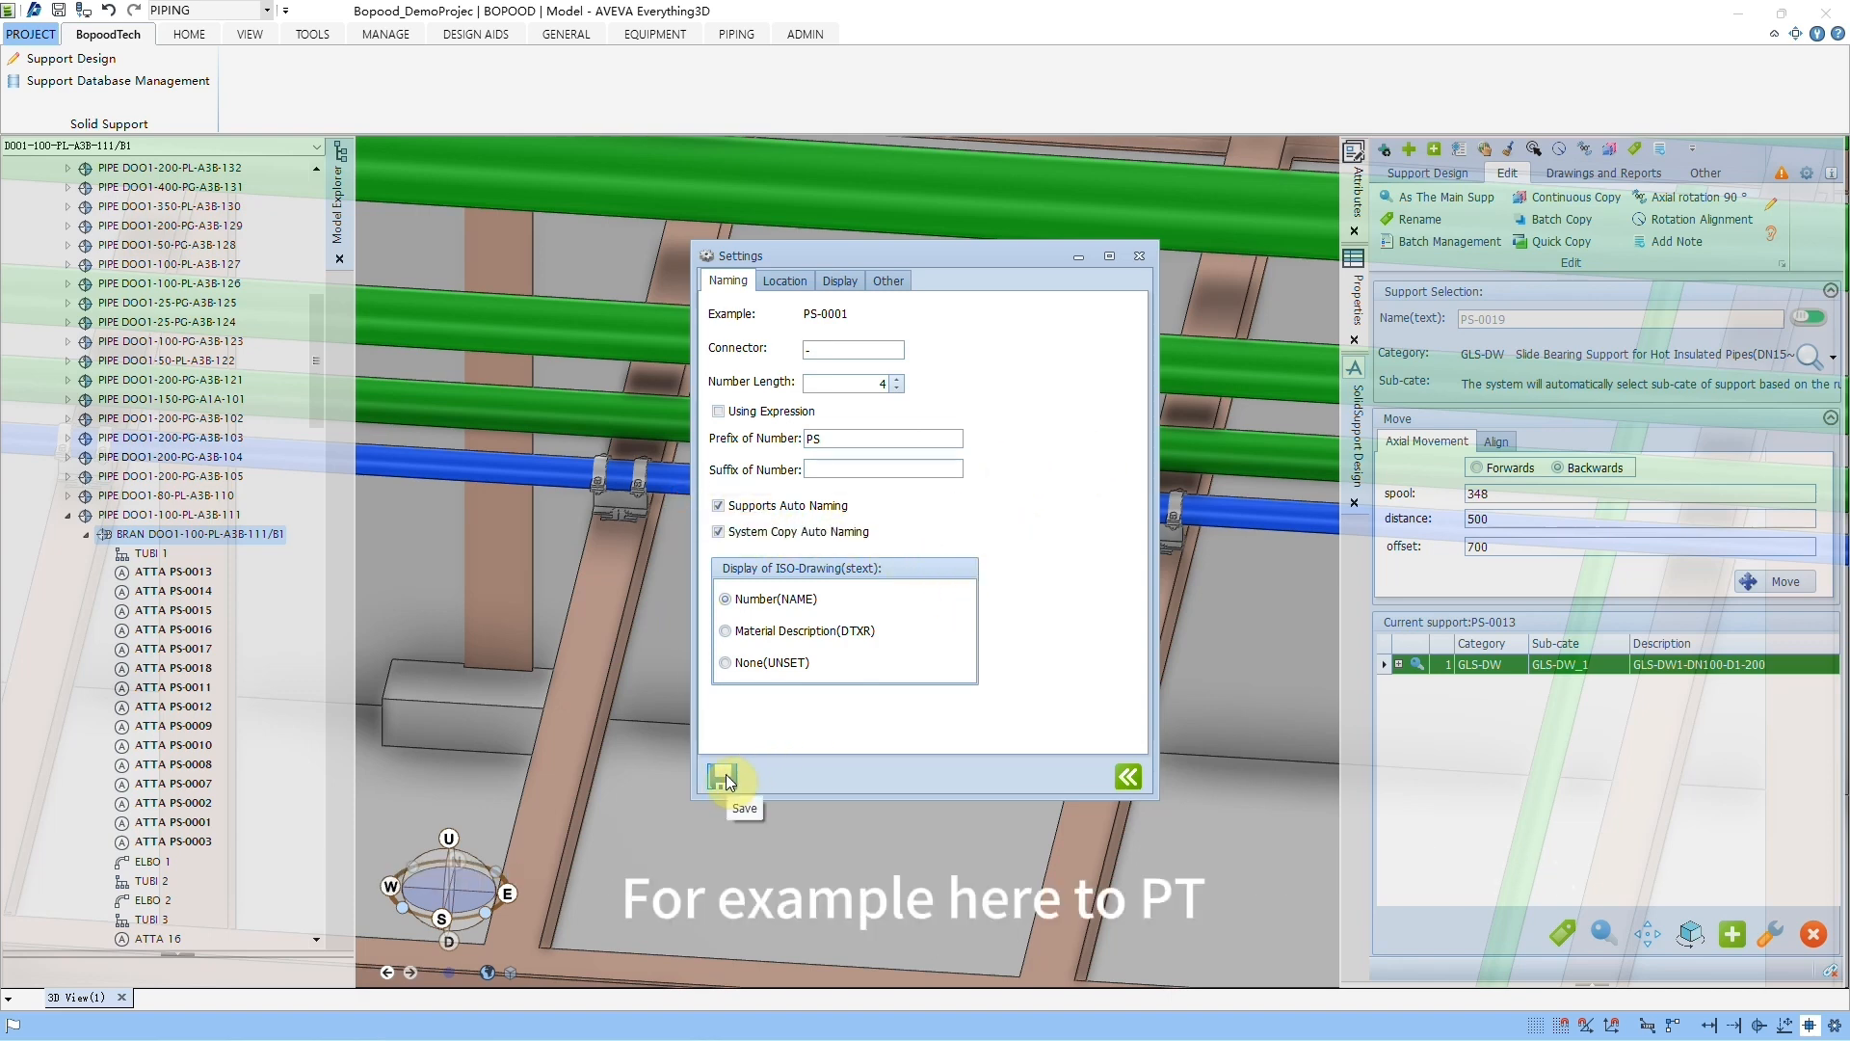
Step: Set the prefix of support numbers to PT, save the naming settings, and close them
double_click(819, 440)
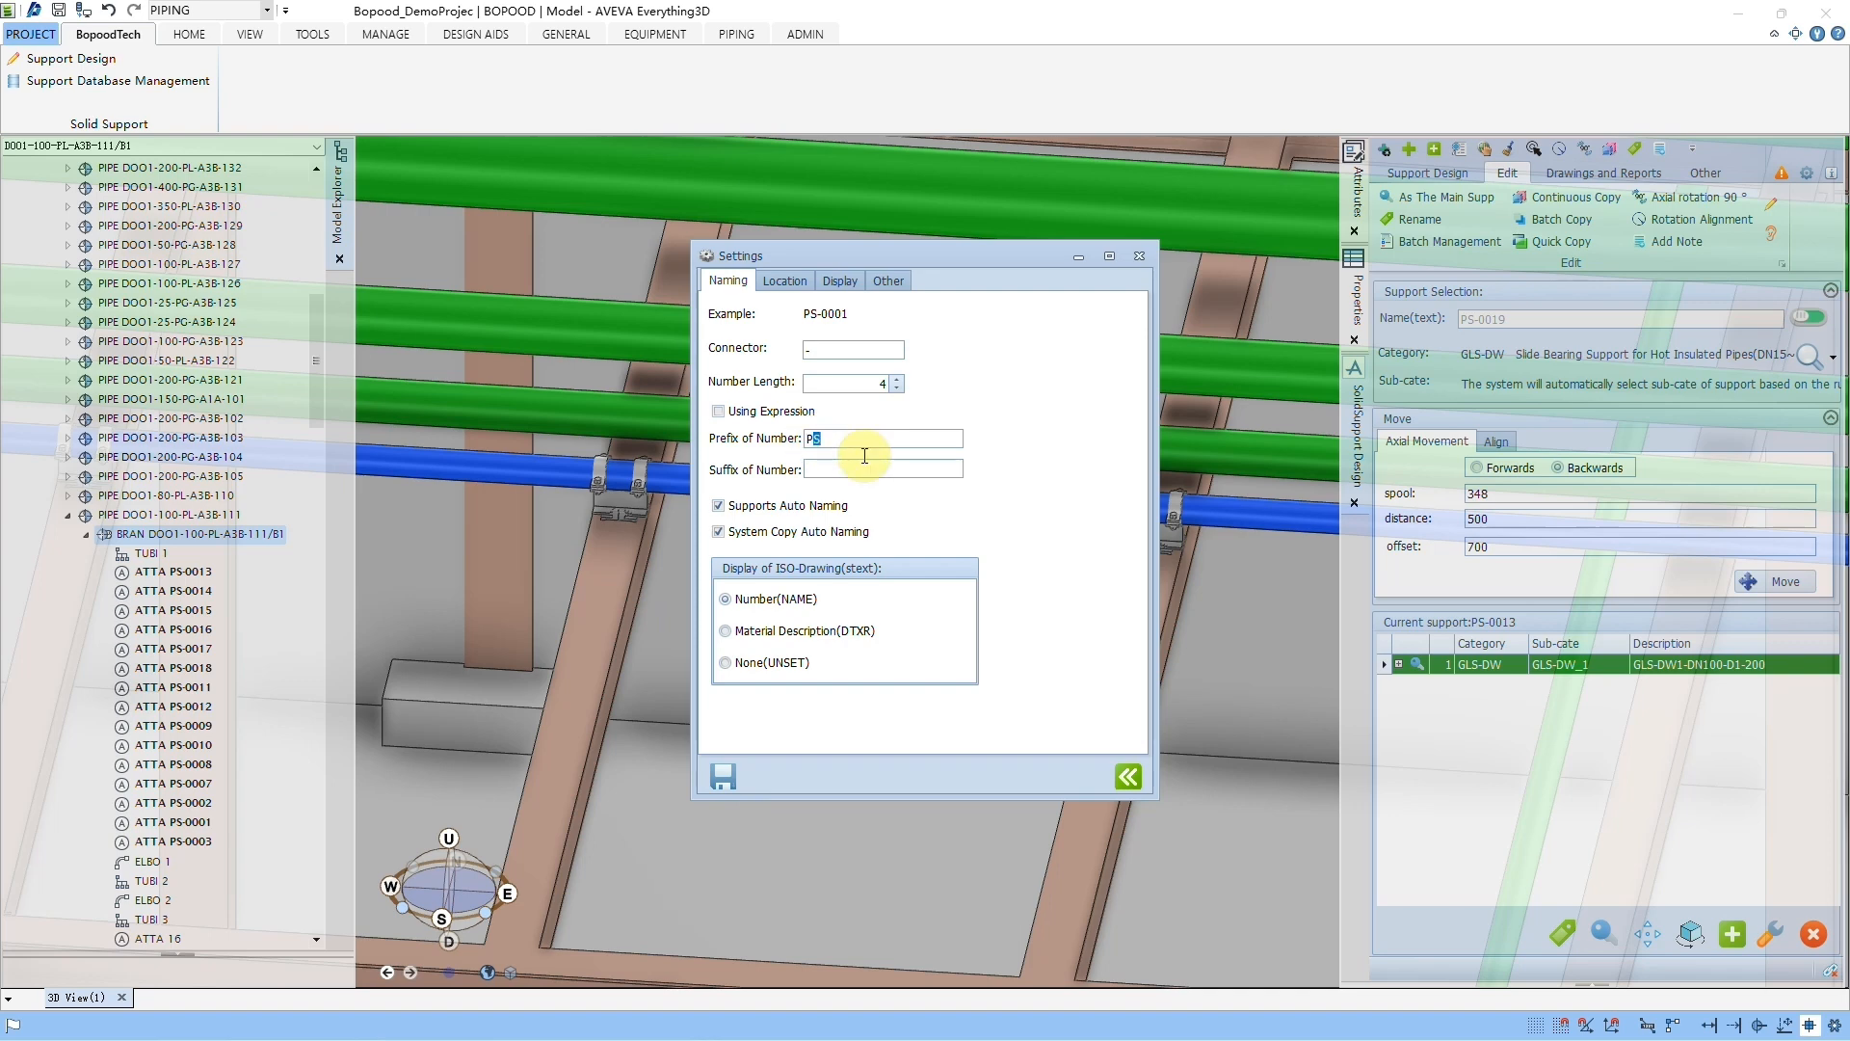
text(PT)
click(726, 773)
click(1139, 255)
Step: Create a GLS-DW support on the pipe between two beams, about 903 mm from support PS-0017, and locate it in the model tree
click(1429, 174)
click(1440, 211)
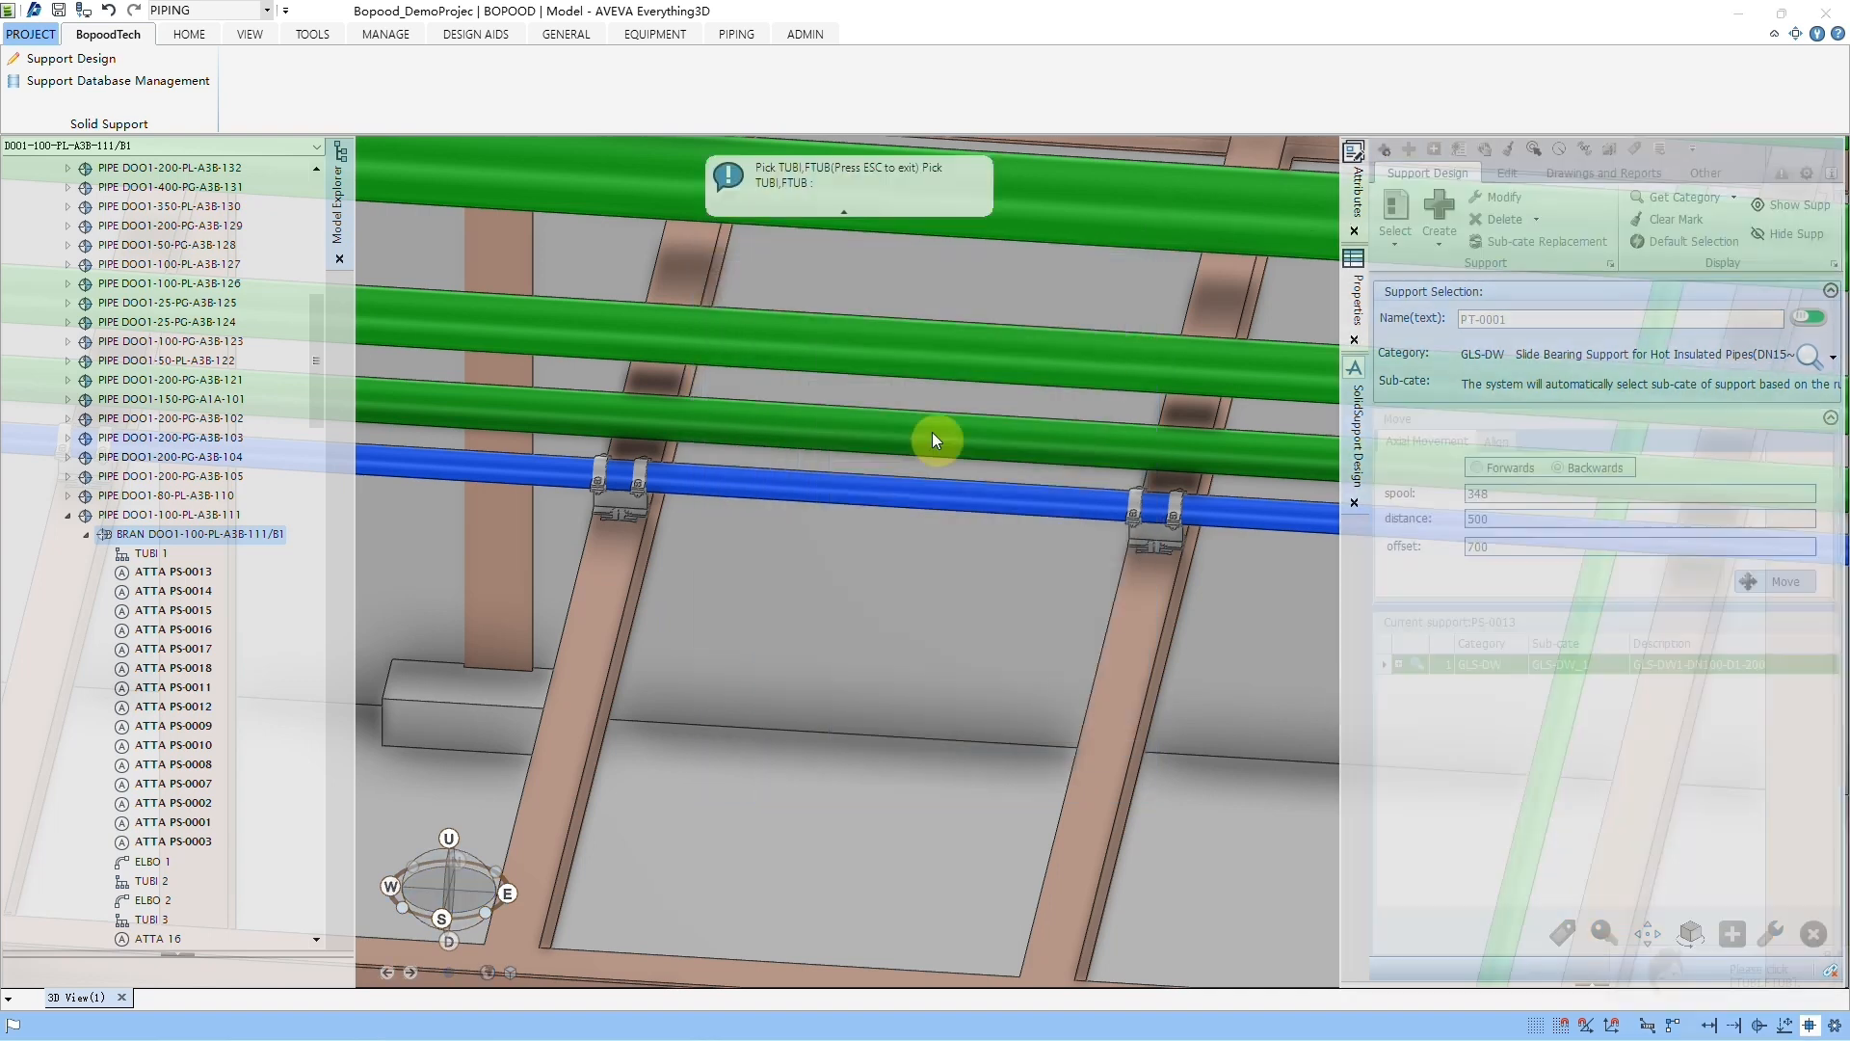
click(864, 485)
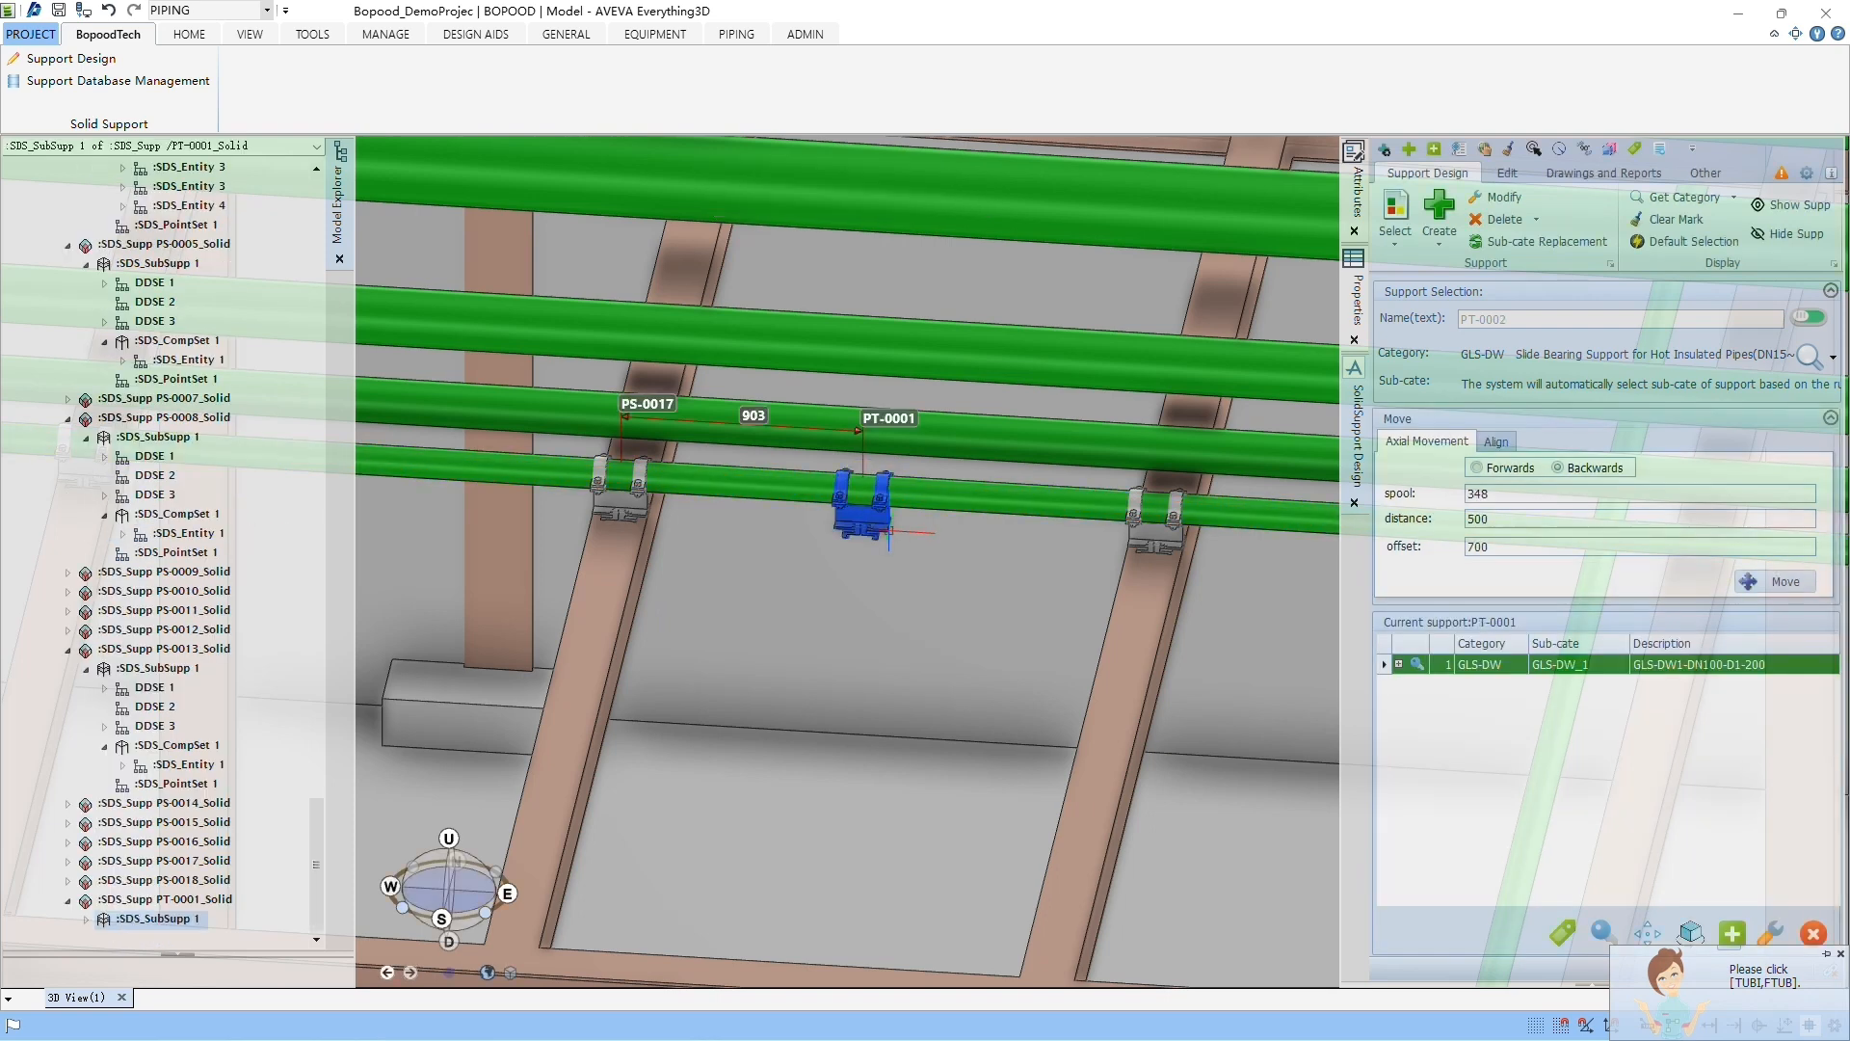
click(1489, 153)
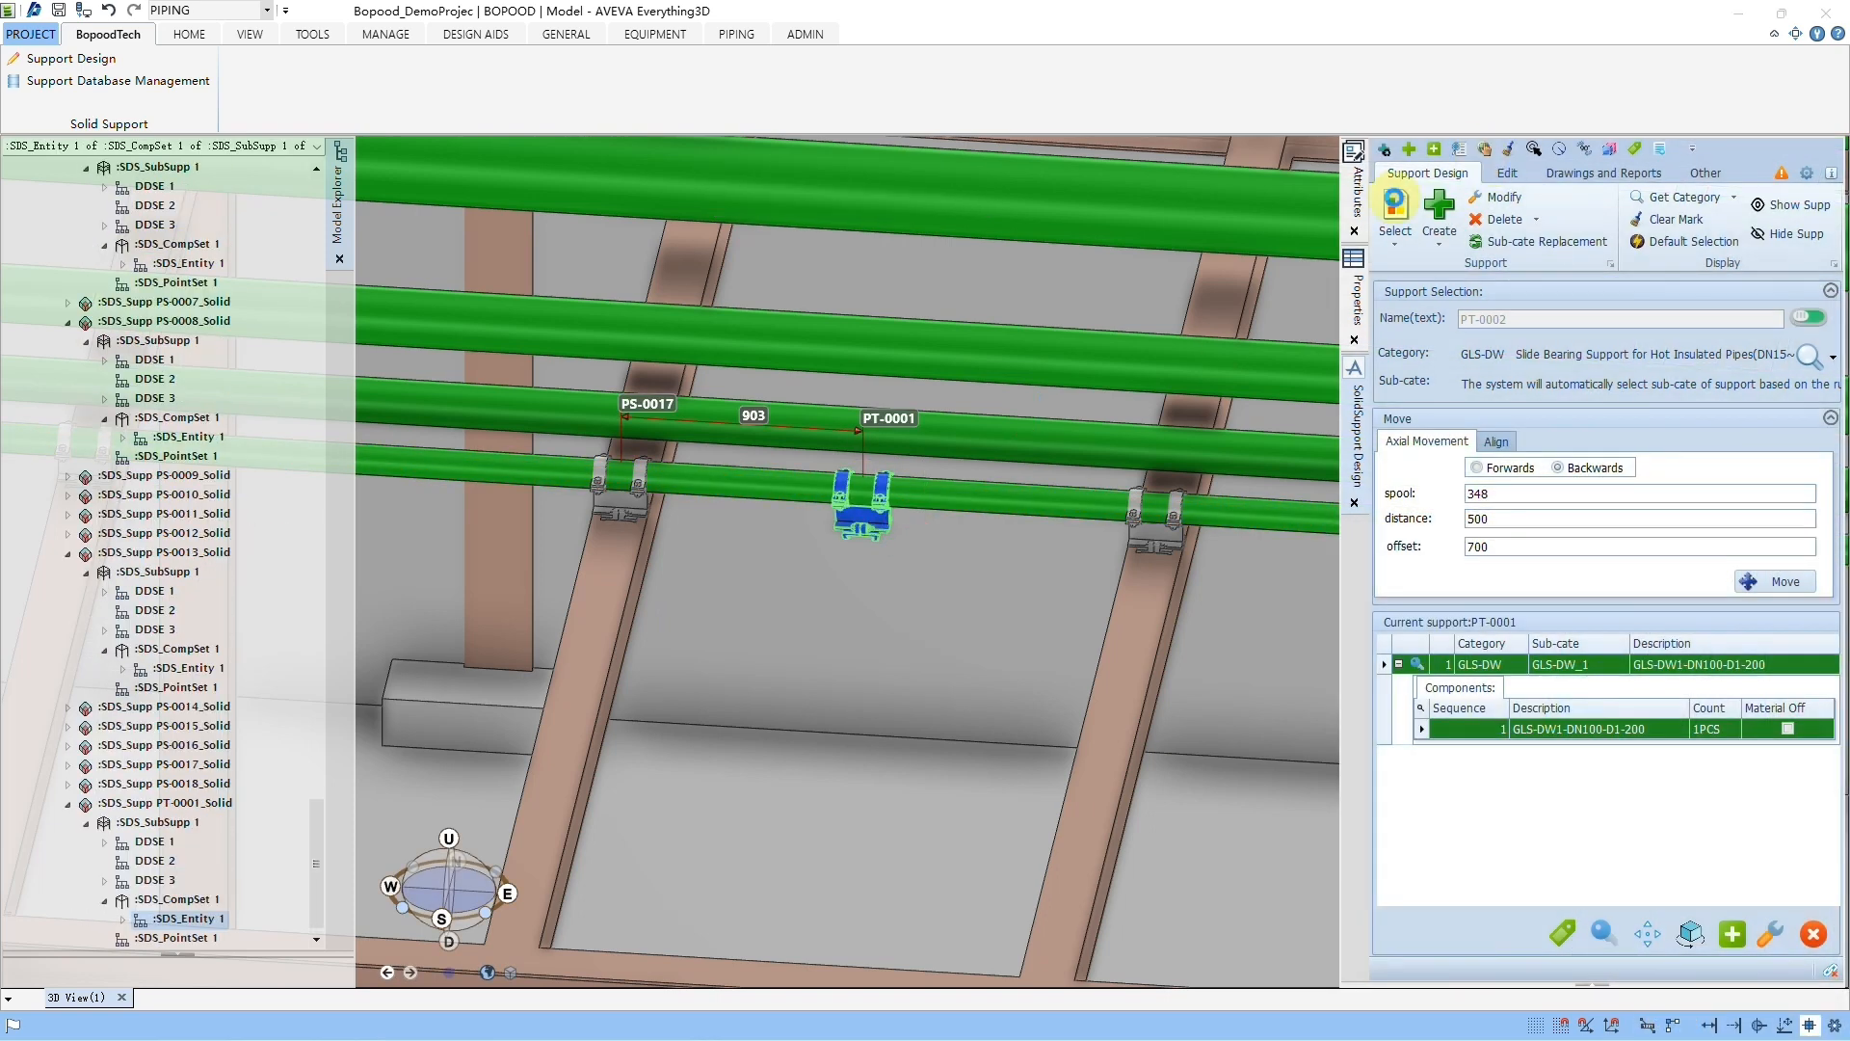
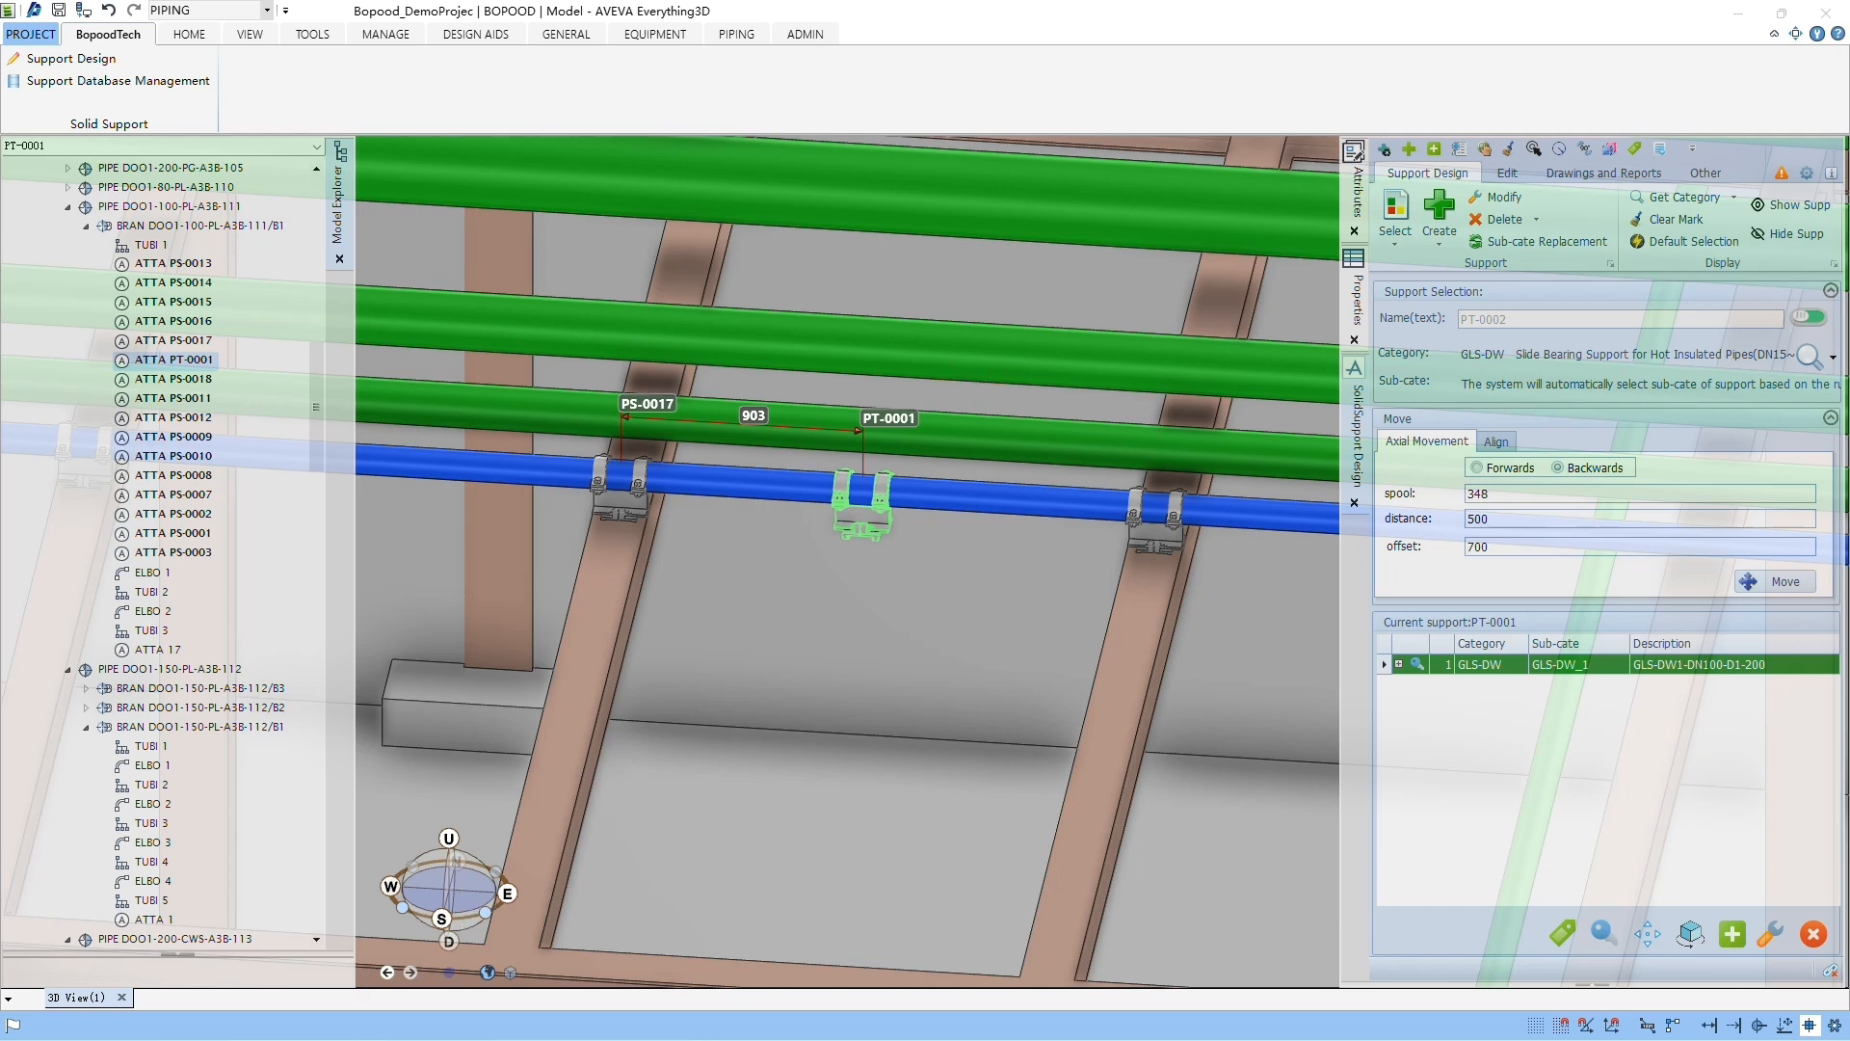
Step: Open Batch Management, add the site BopoodDemo as the pipe directory, load its supports, and widen the Support column
click(1511, 173)
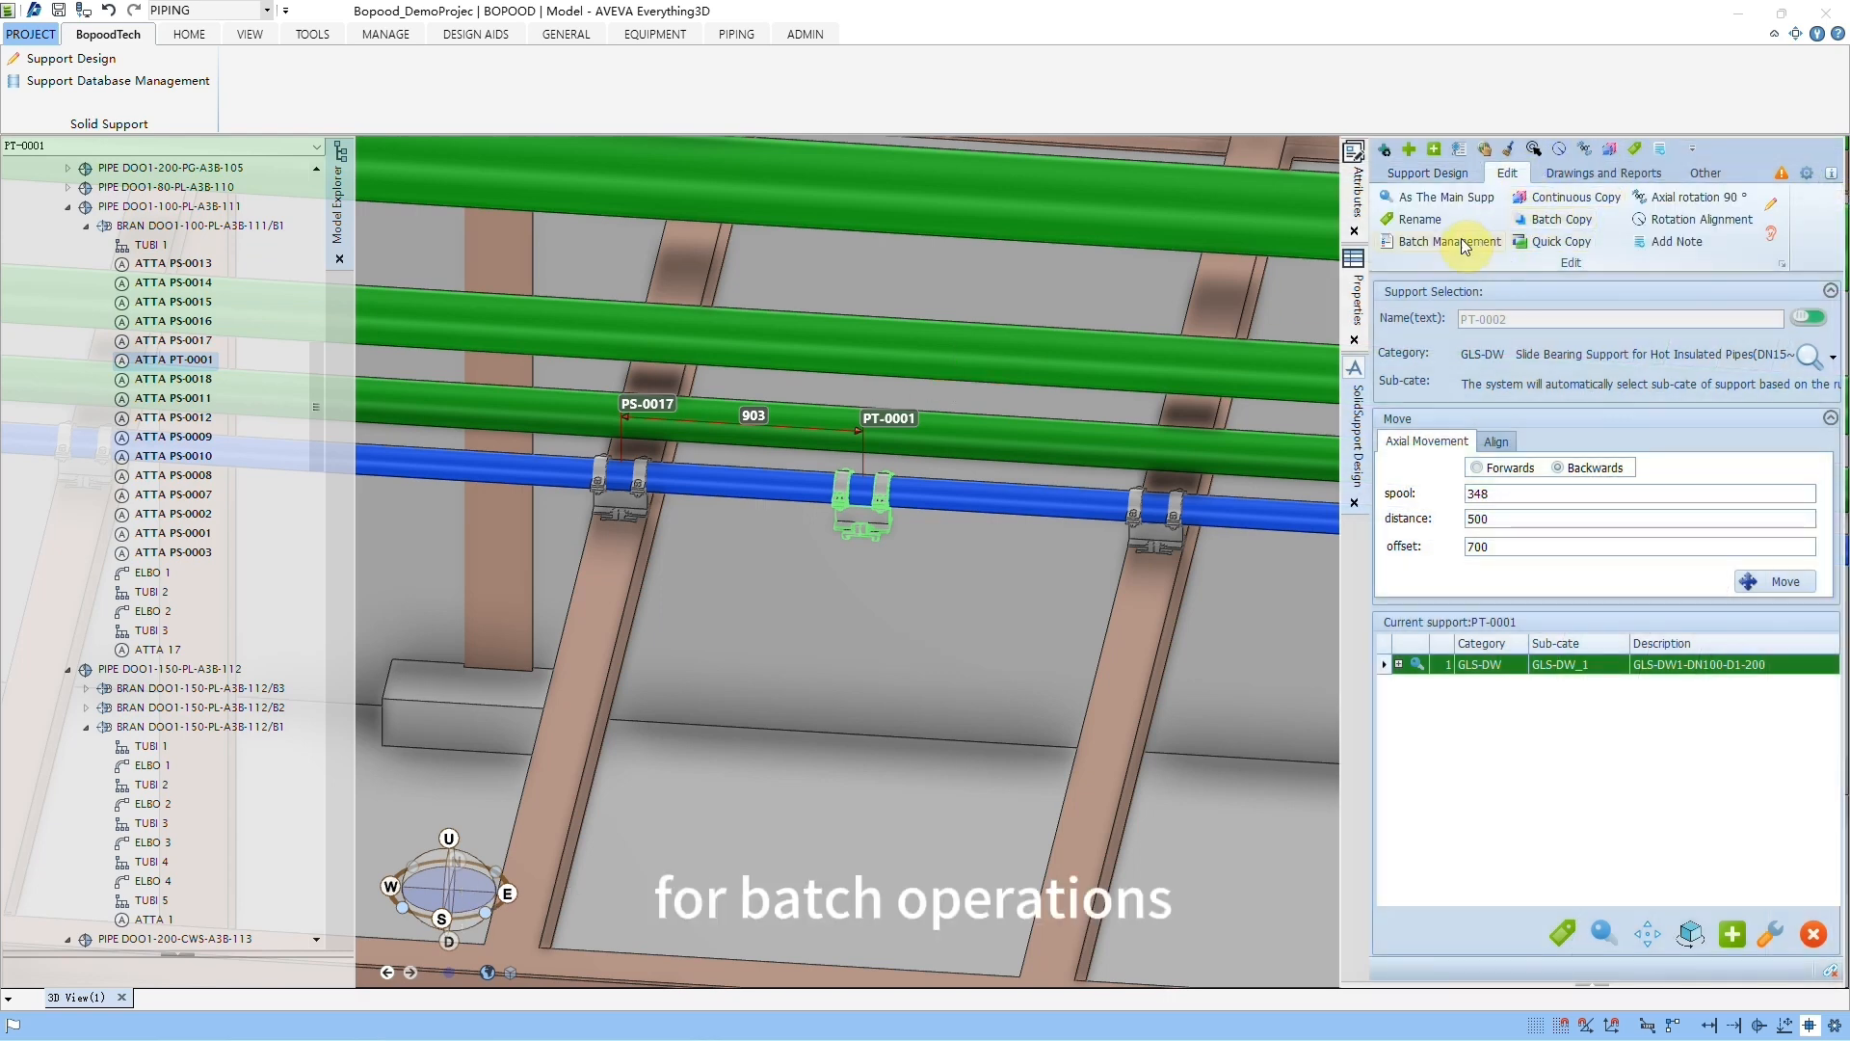
click(1408, 248)
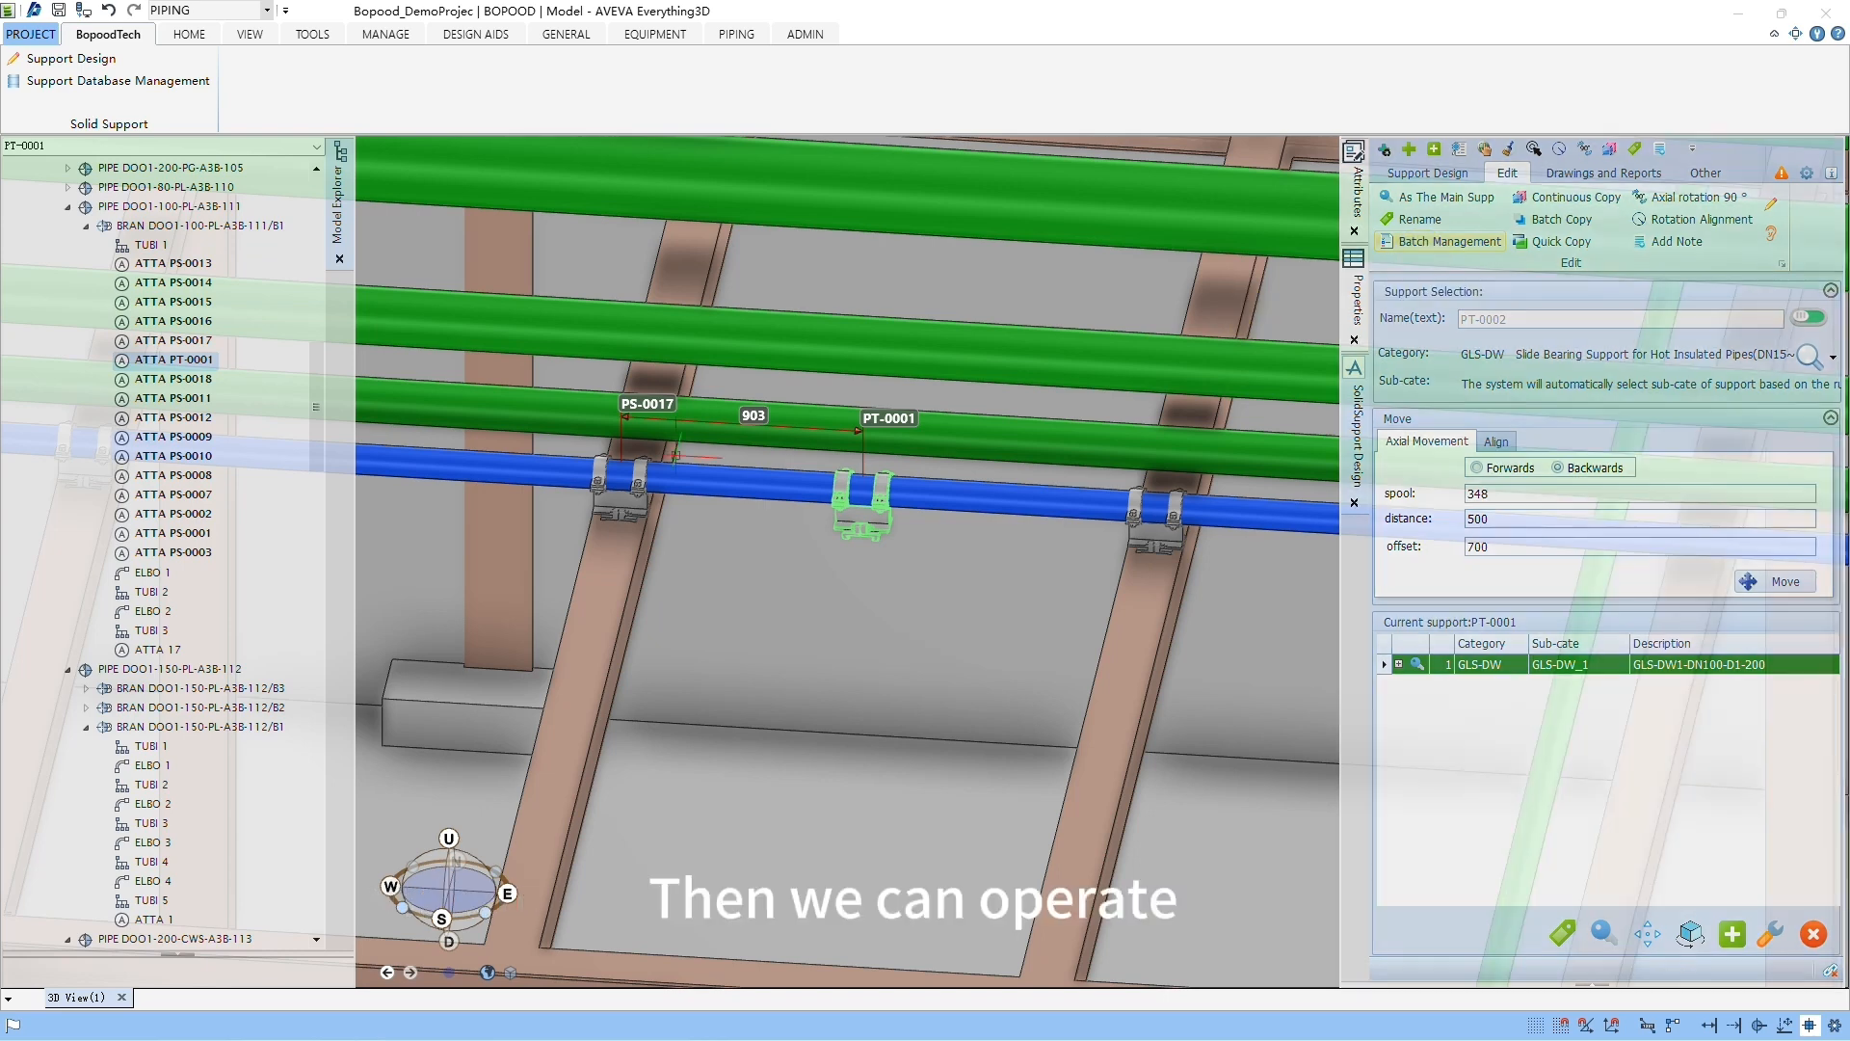
click(1448, 244)
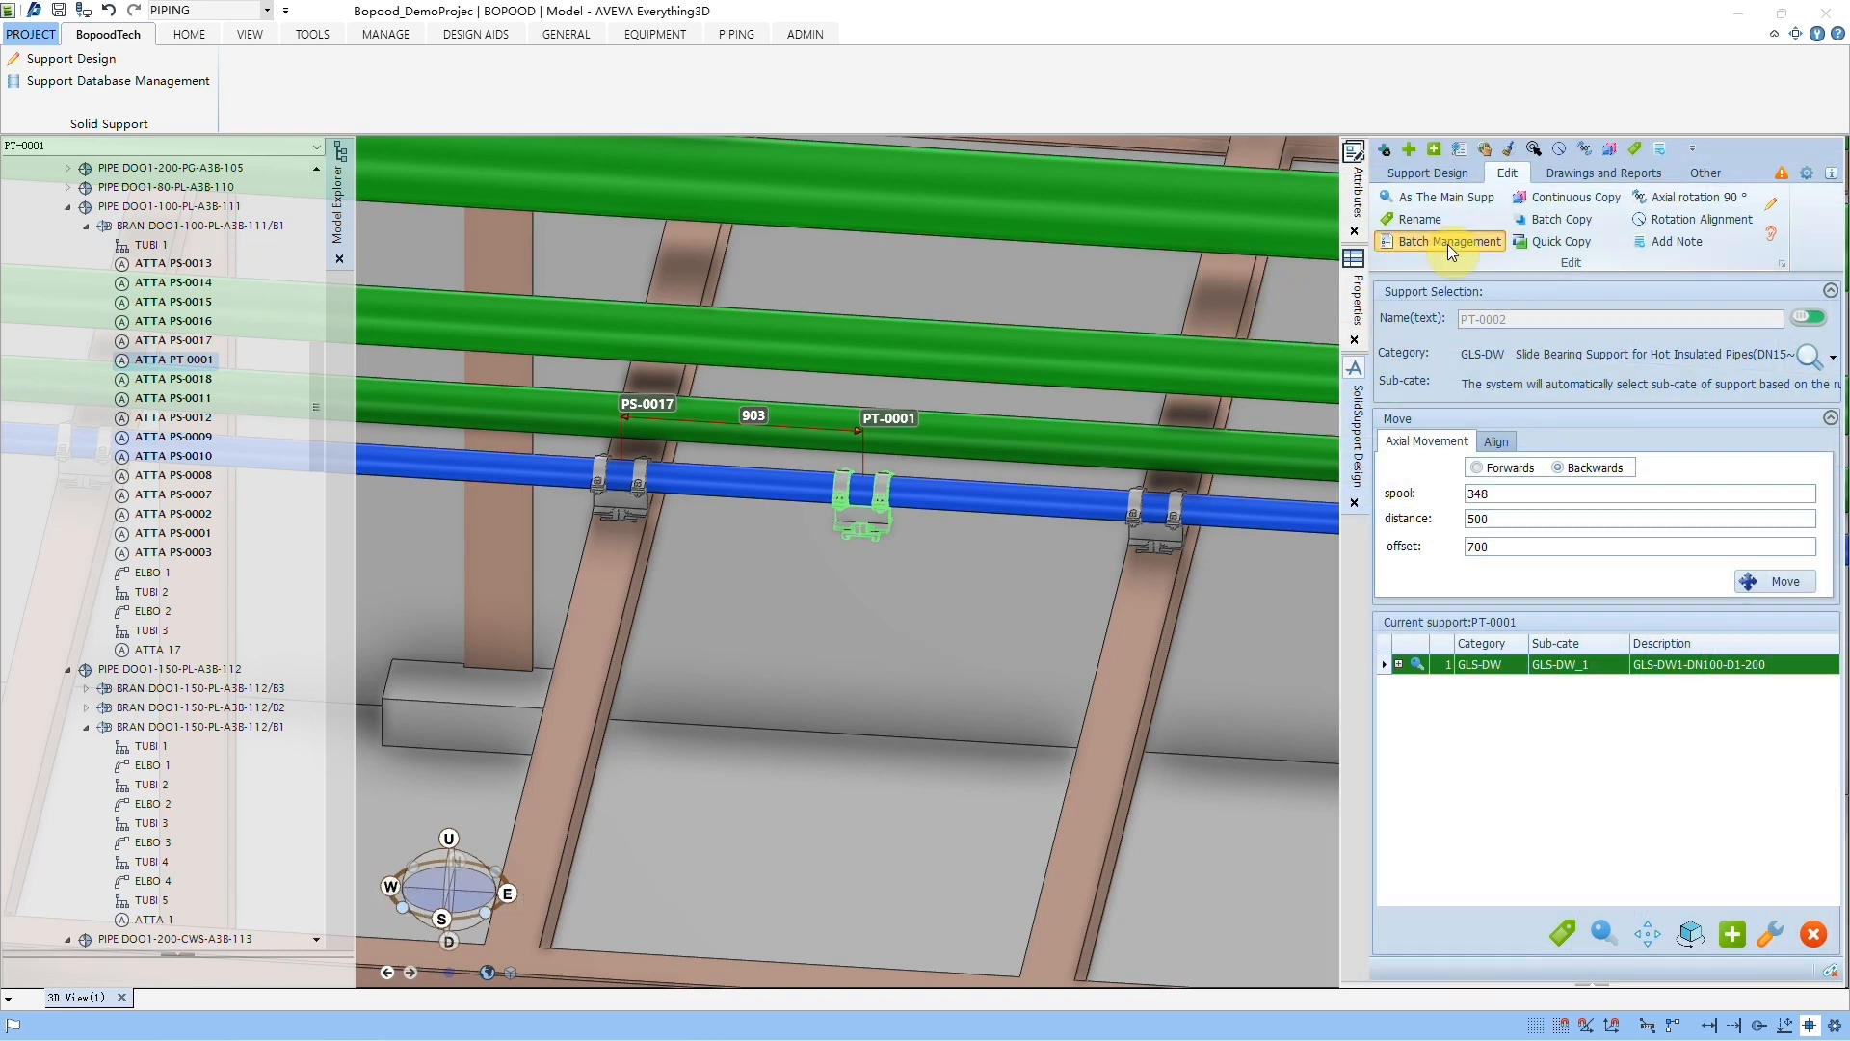
drag(1010, 309, 1134, 326)
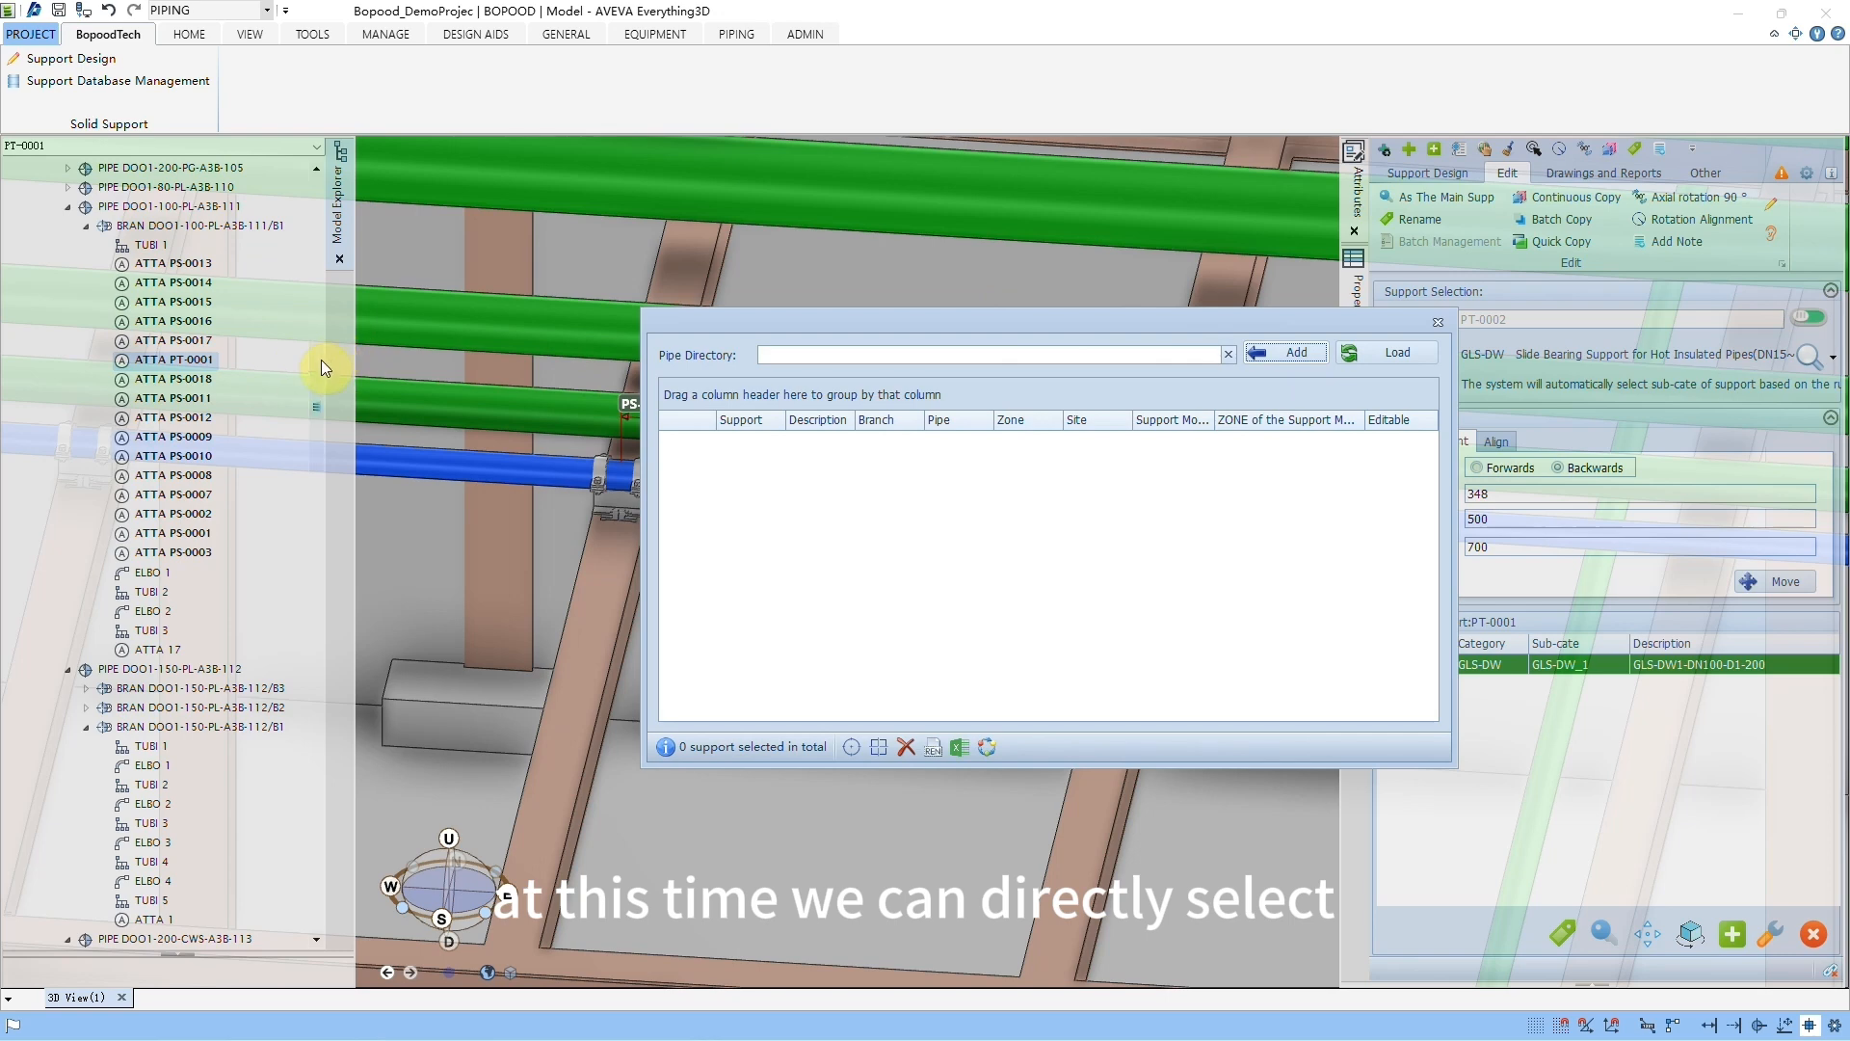
drag(321, 360, 318, 183)
click(802, 356)
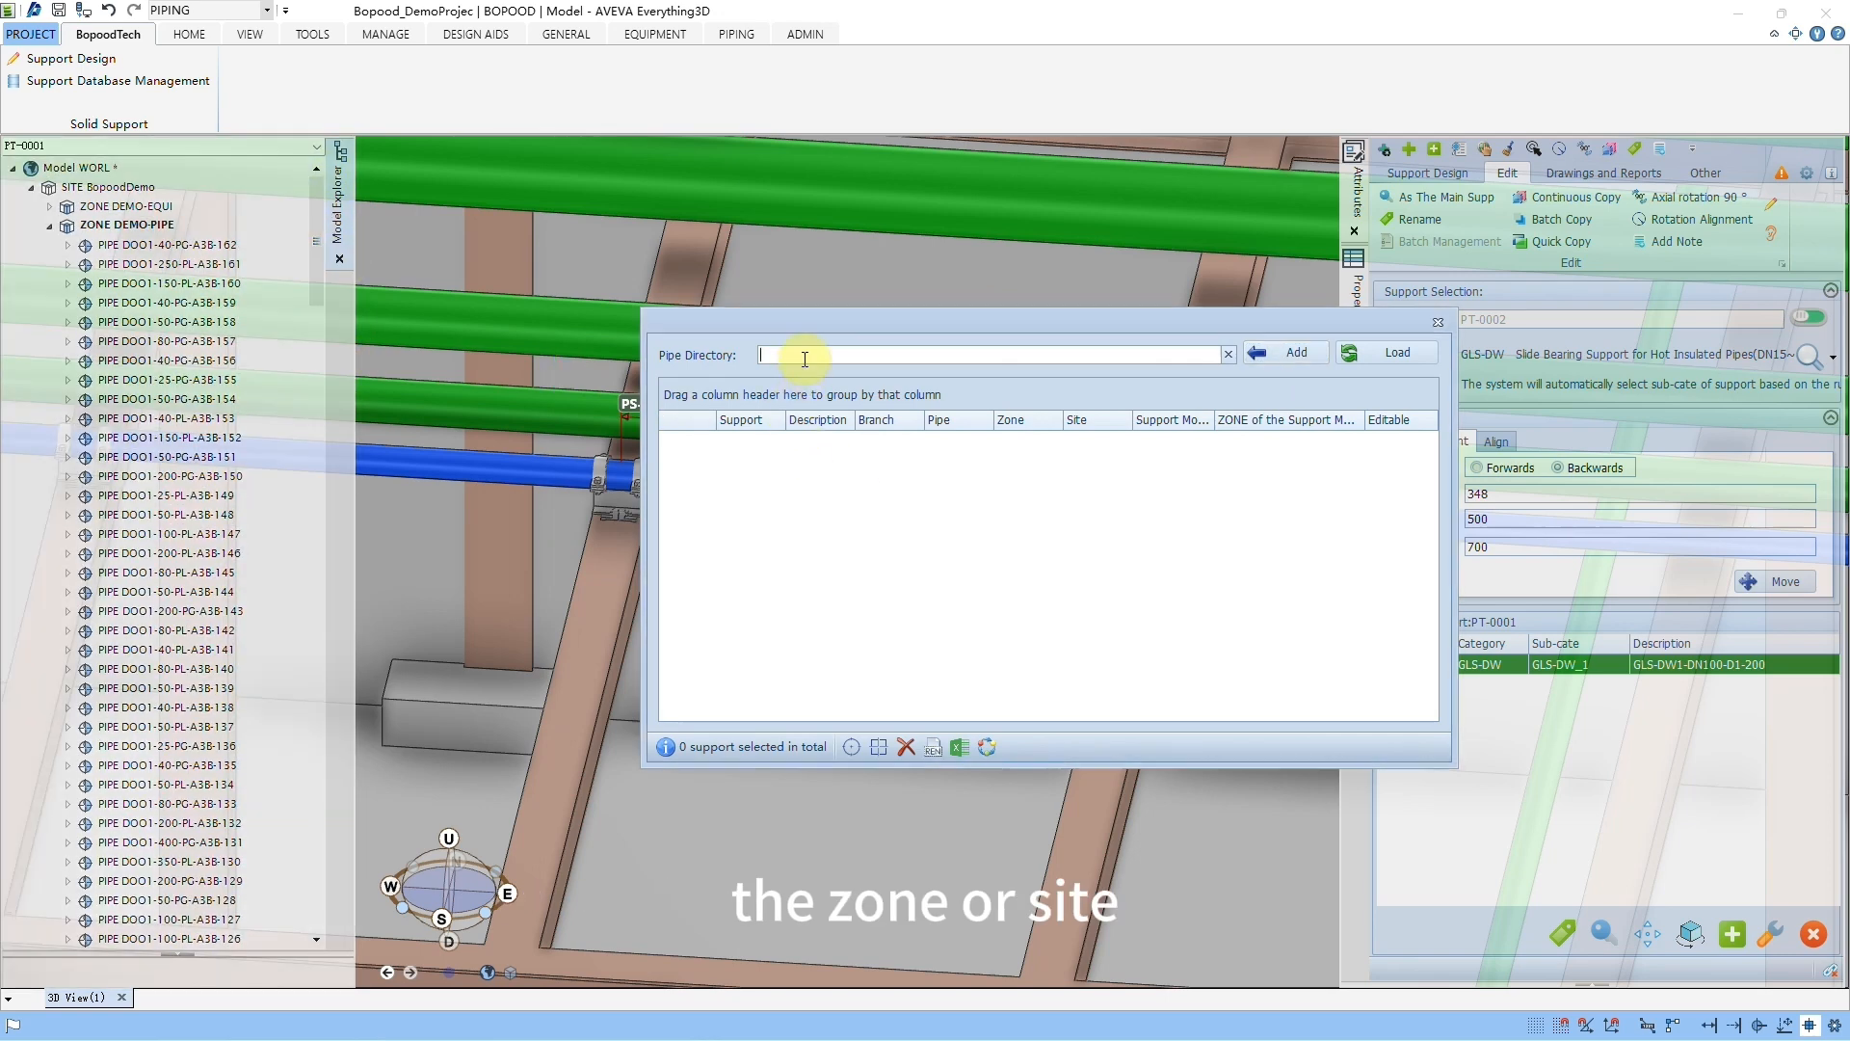
click(124, 187)
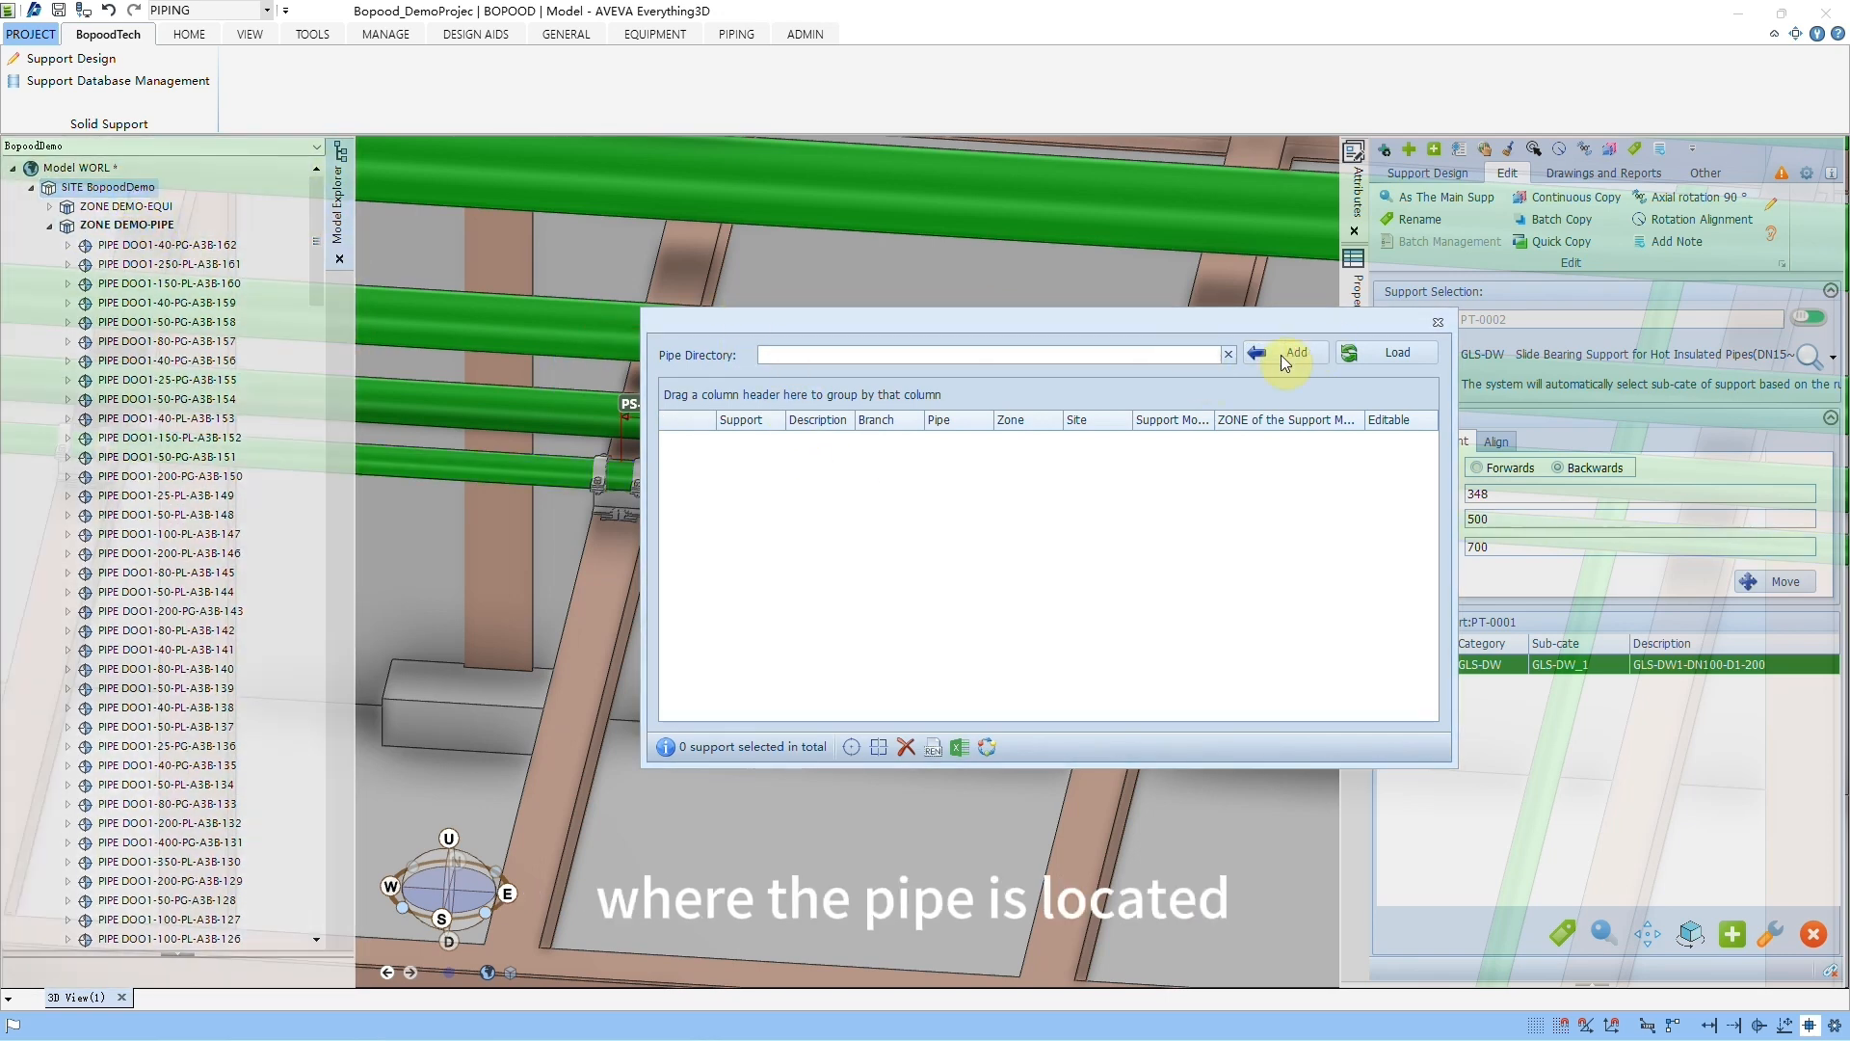
click(1283, 354)
click(1384, 354)
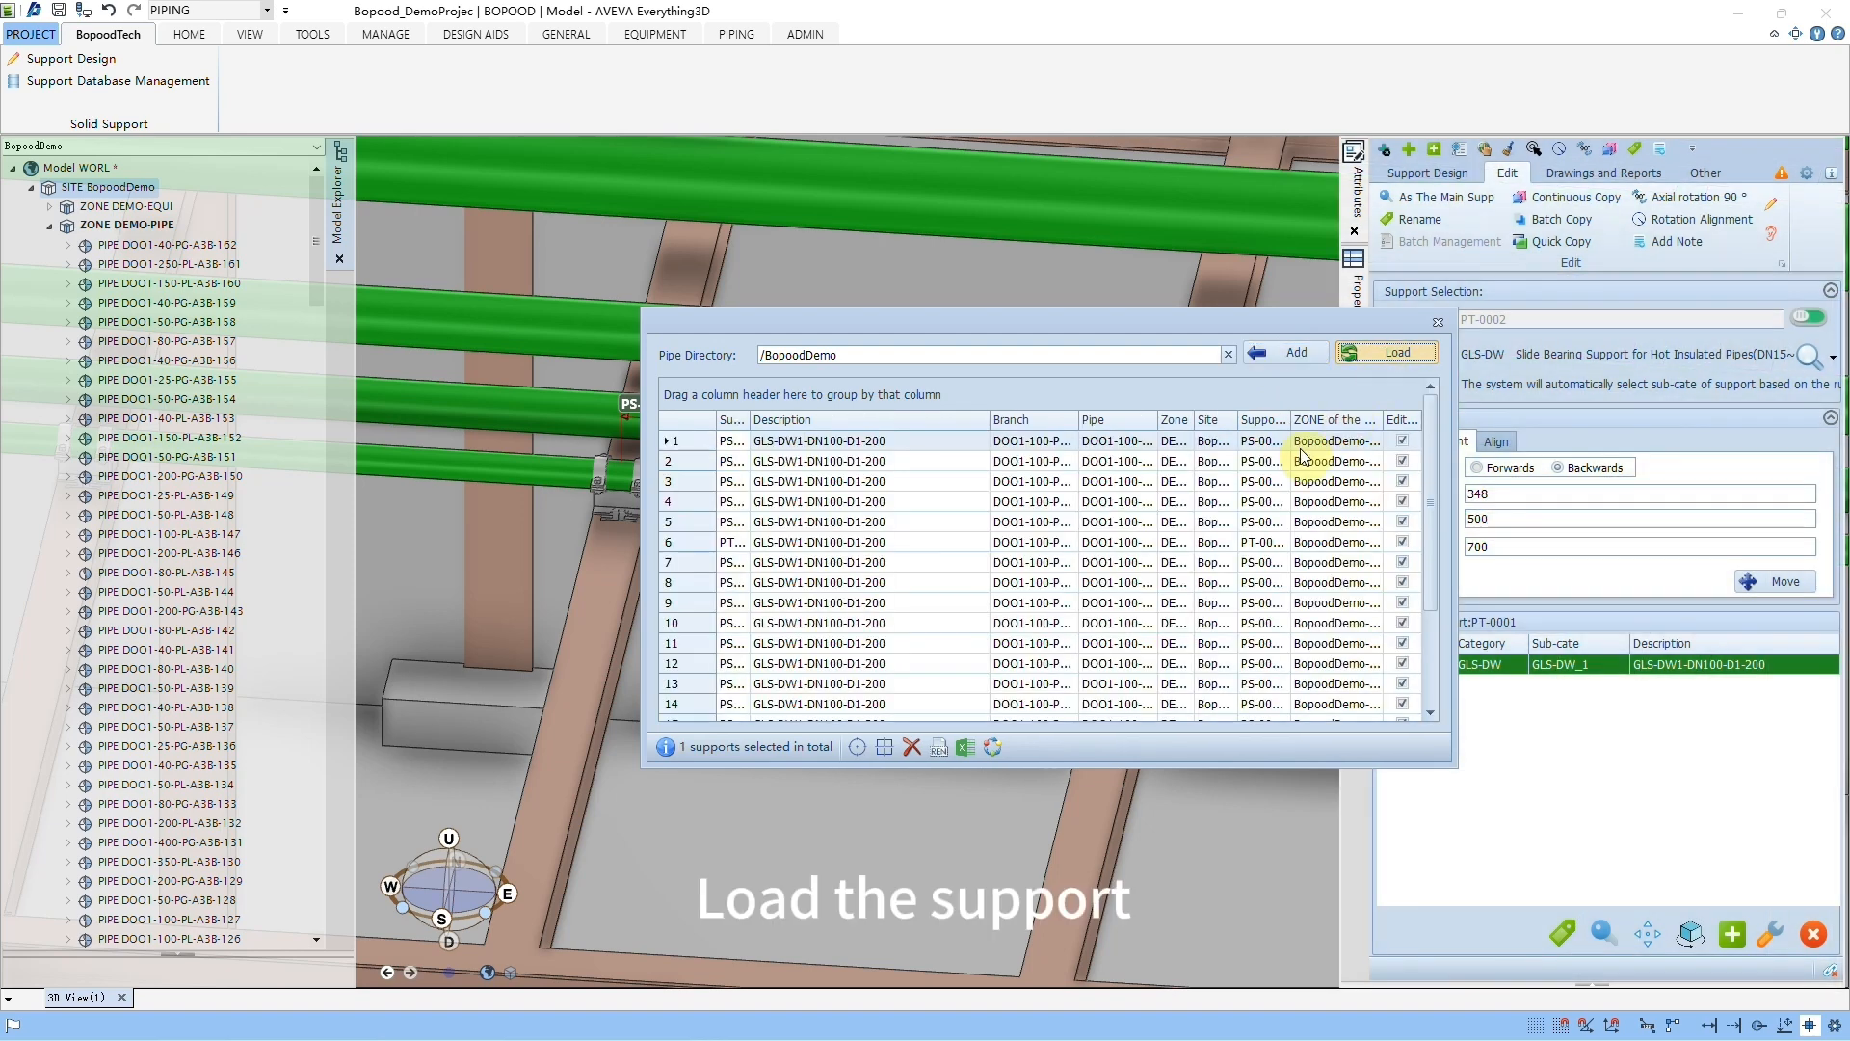
double_click(750, 421)
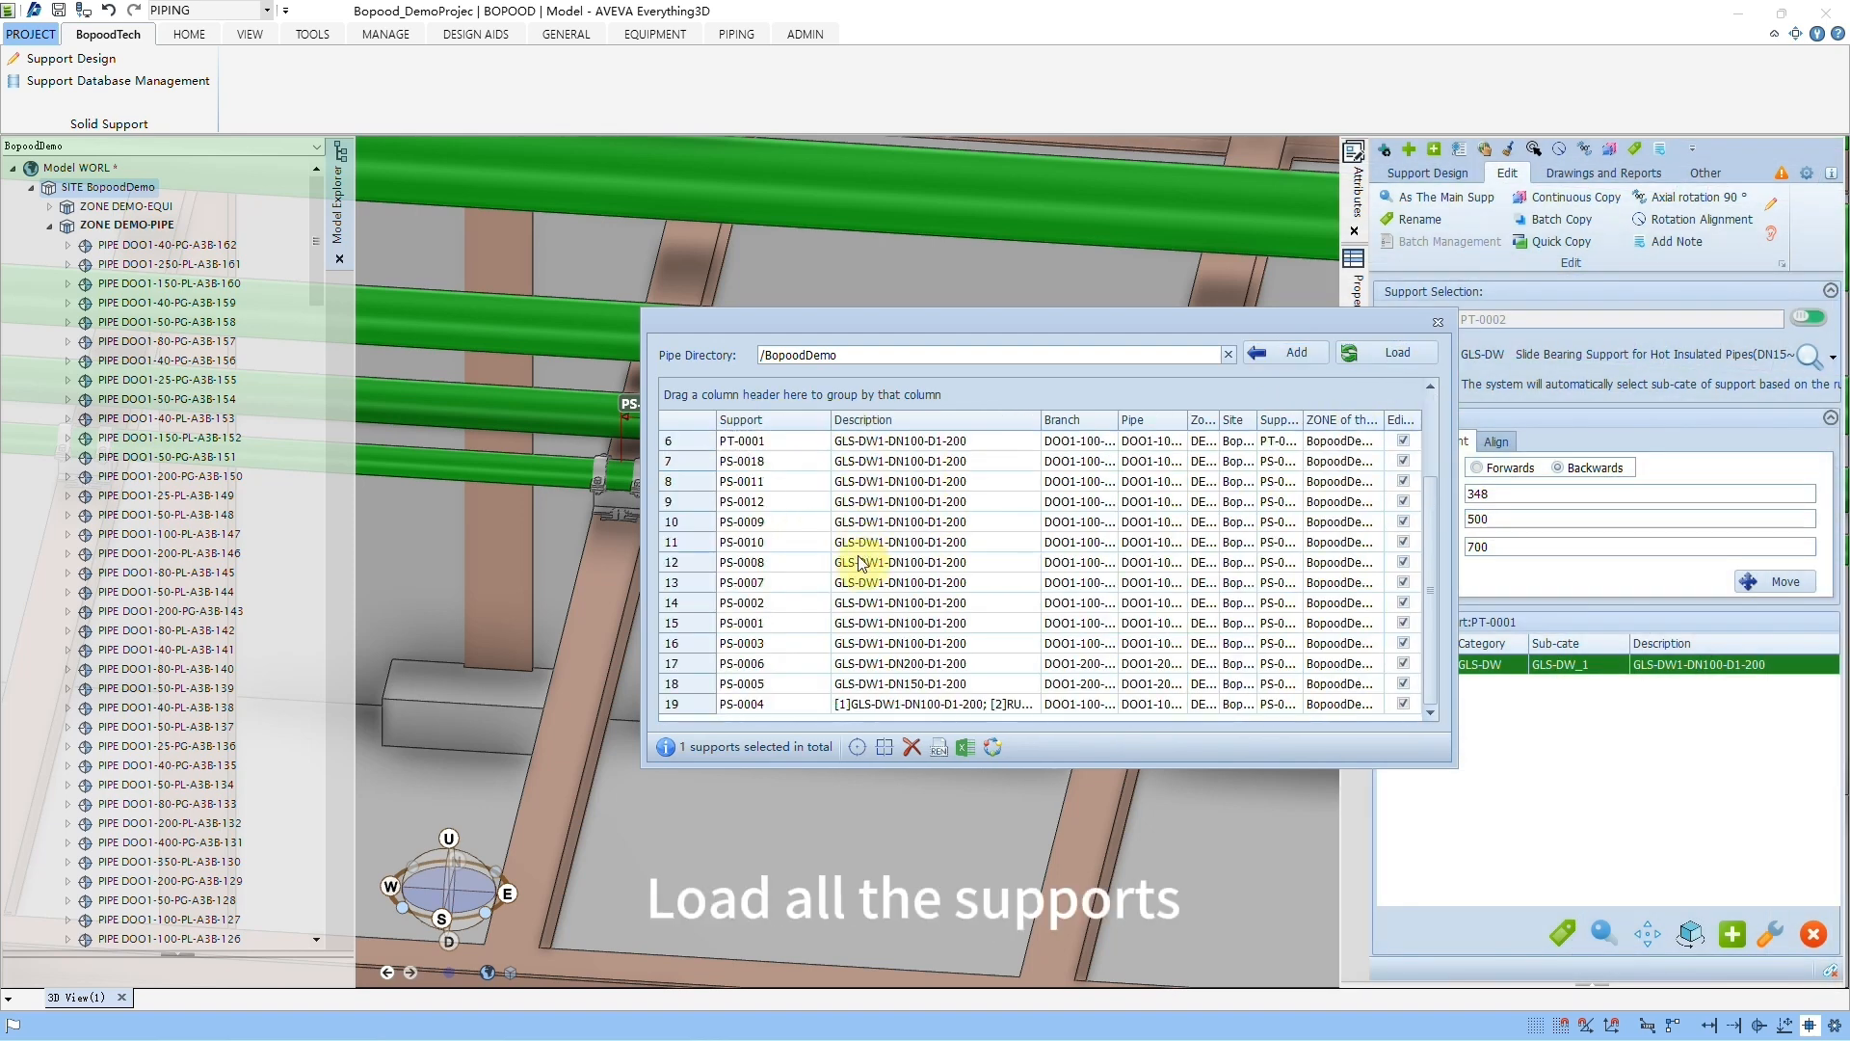
Step: Select all loaded supports, batch rename them with the PT prefix, check the new names, and close the batch management dialog
click(954, 524)
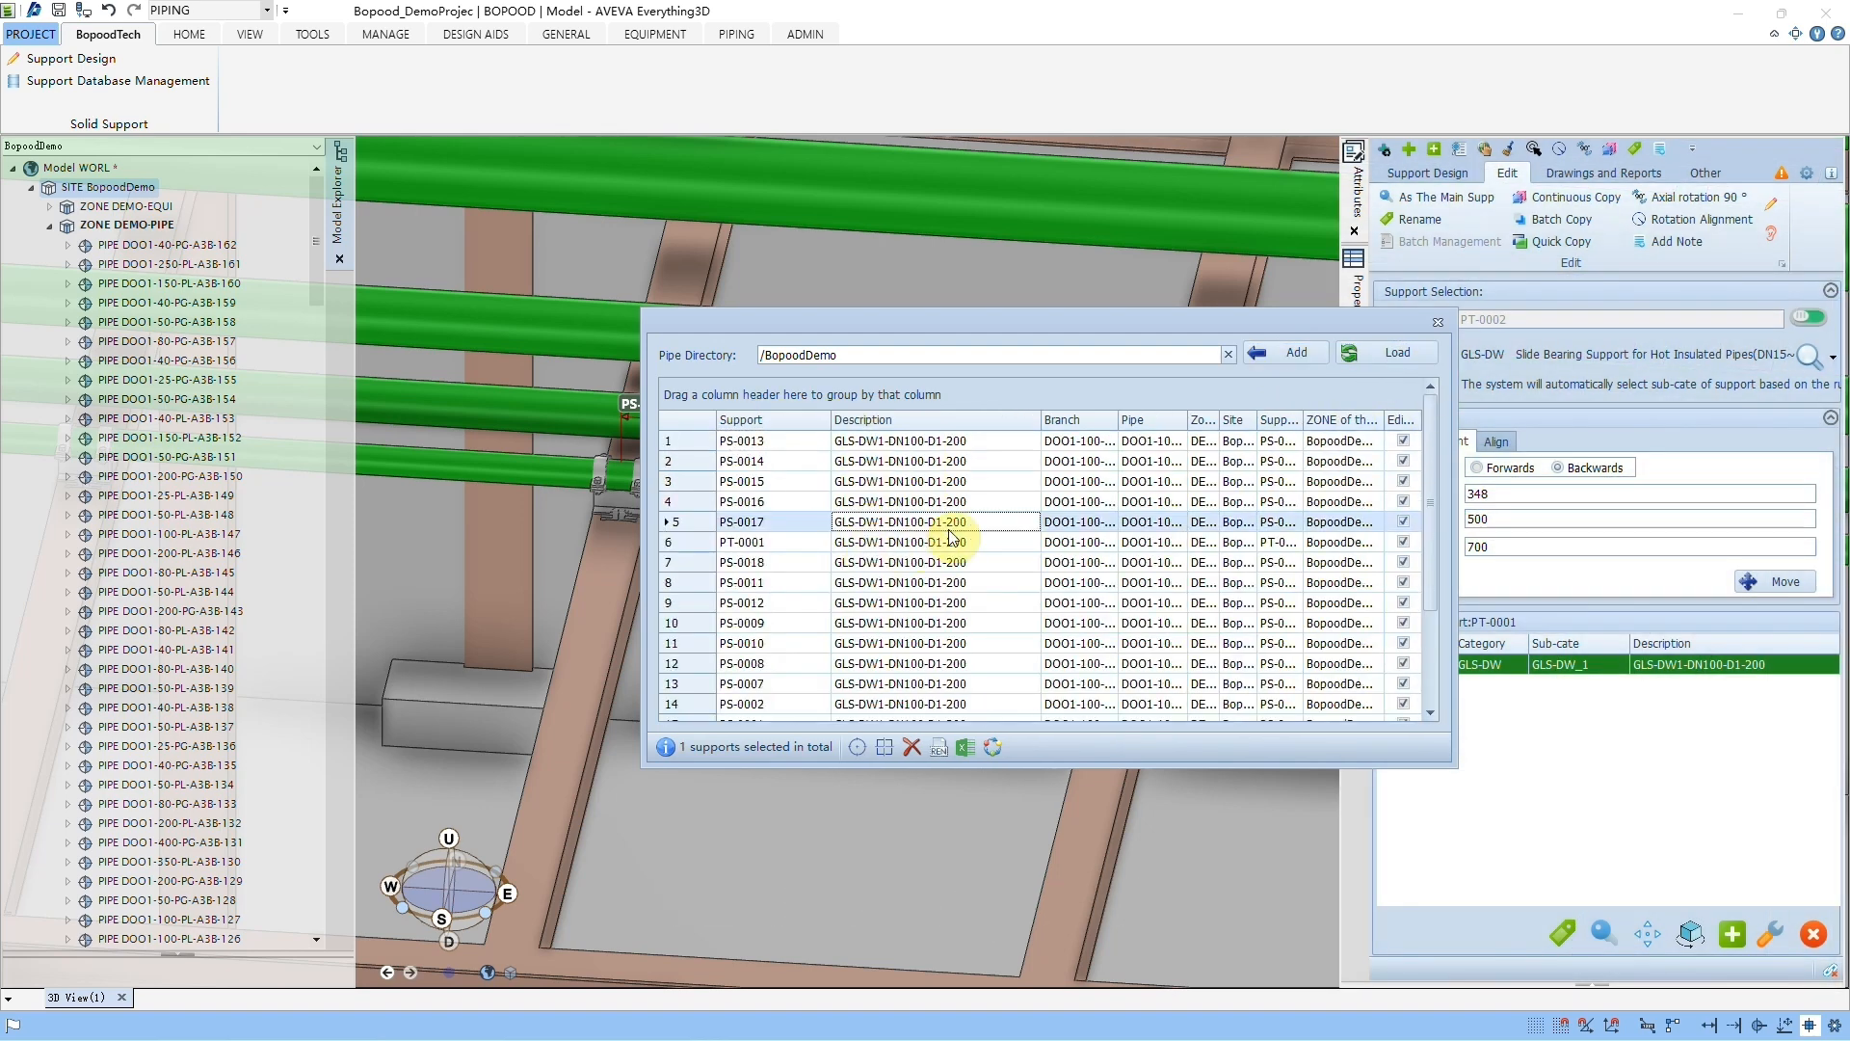
key(ctrl+a)
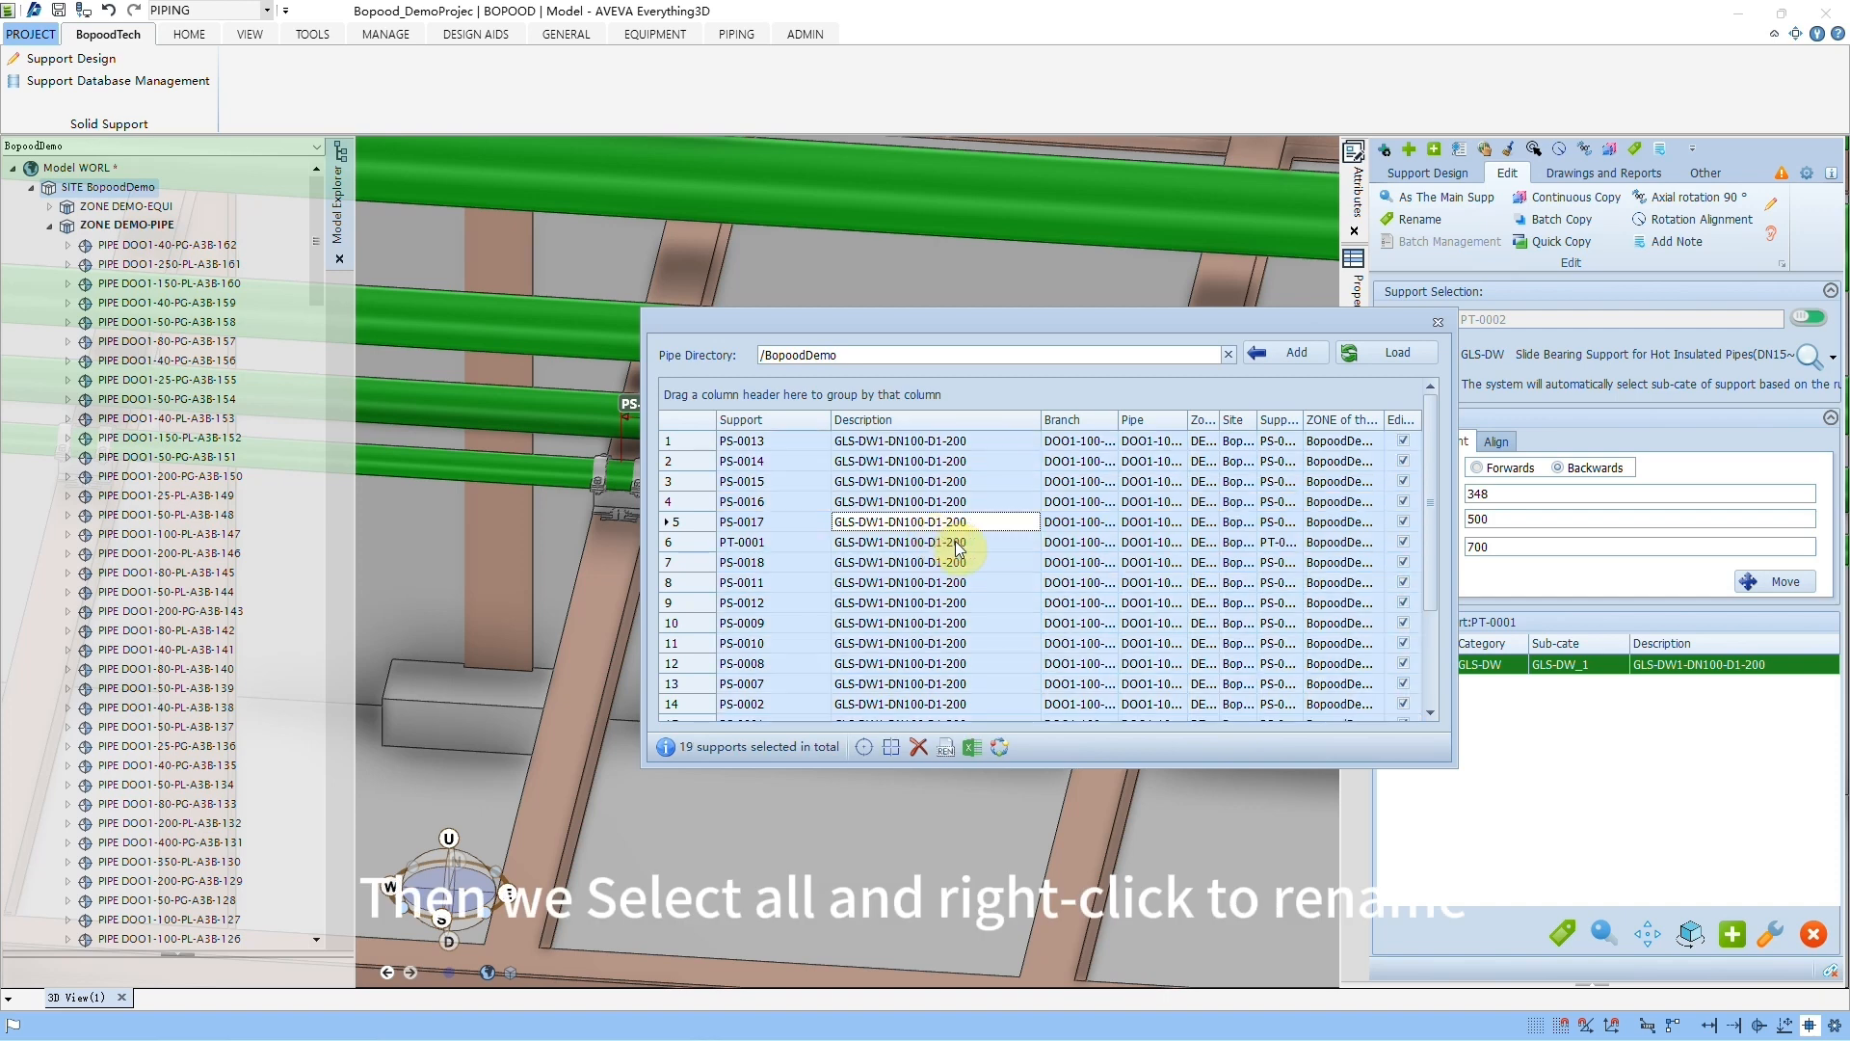
right_click(961, 542)
click(1032, 639)
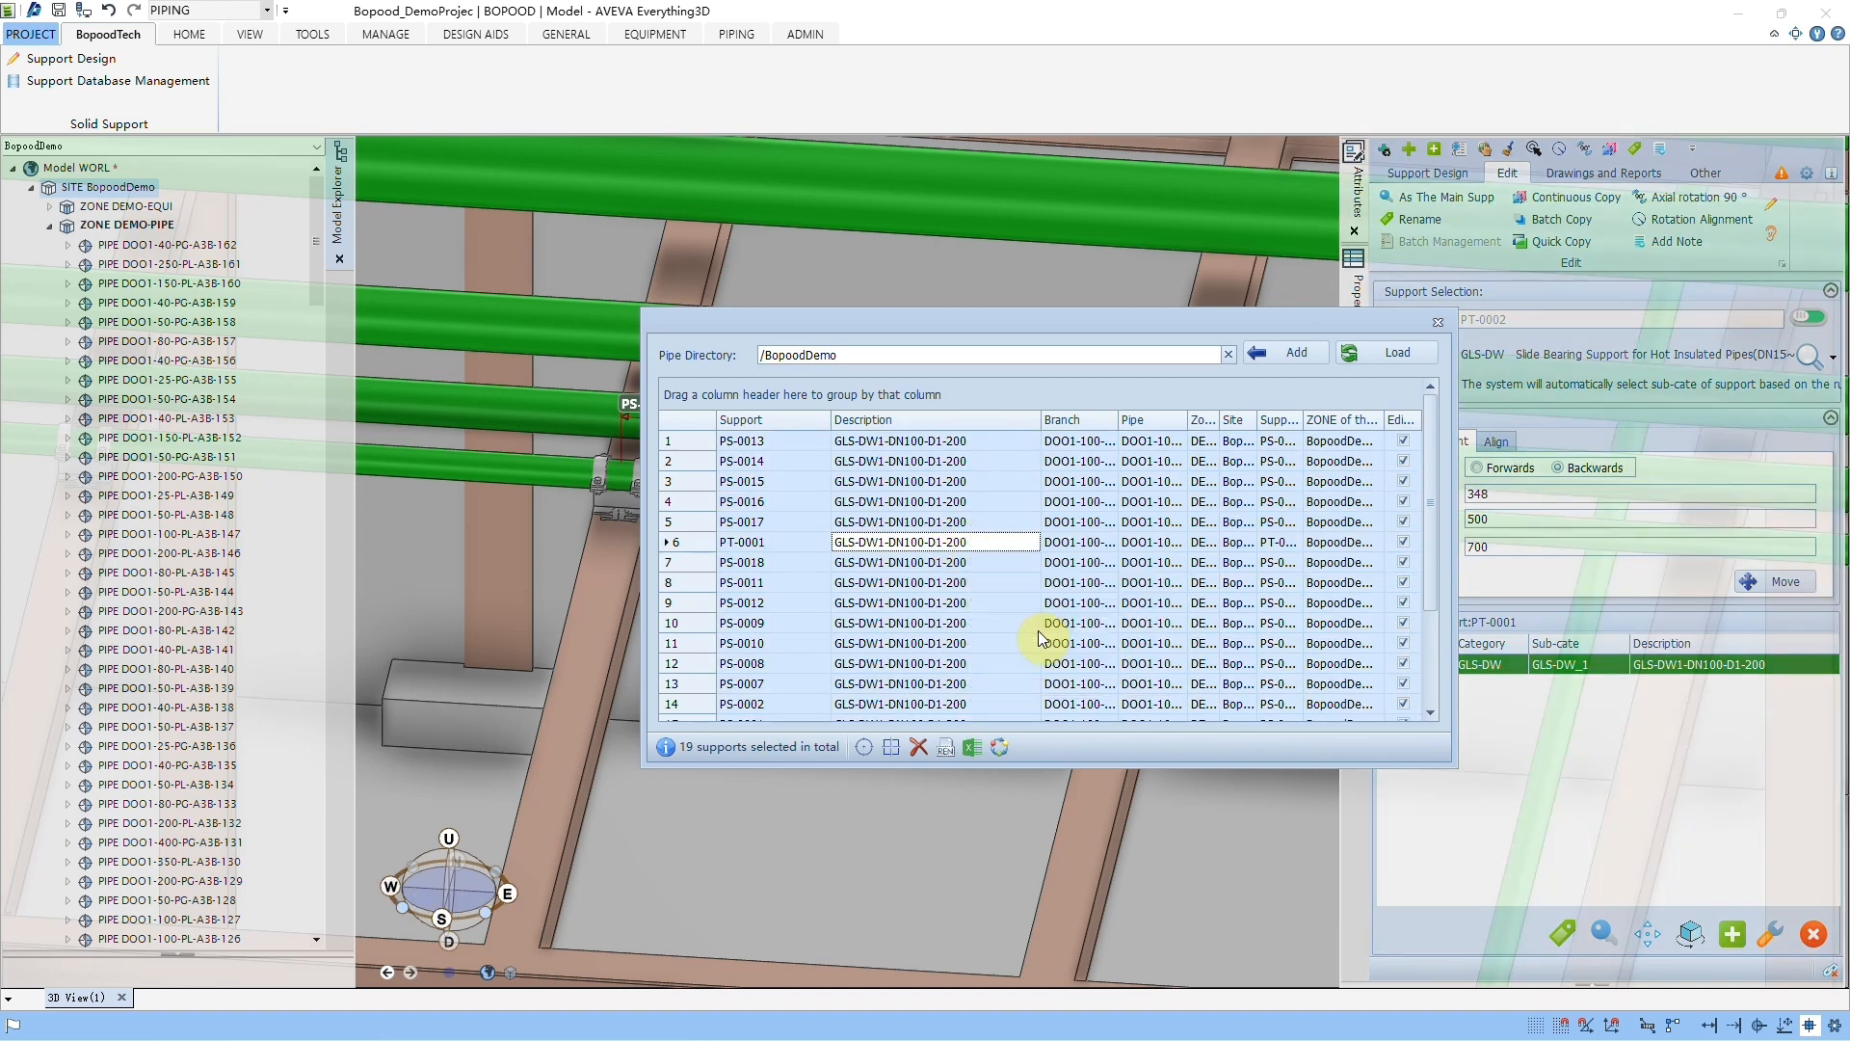
scroll(848, 502, down, 2)
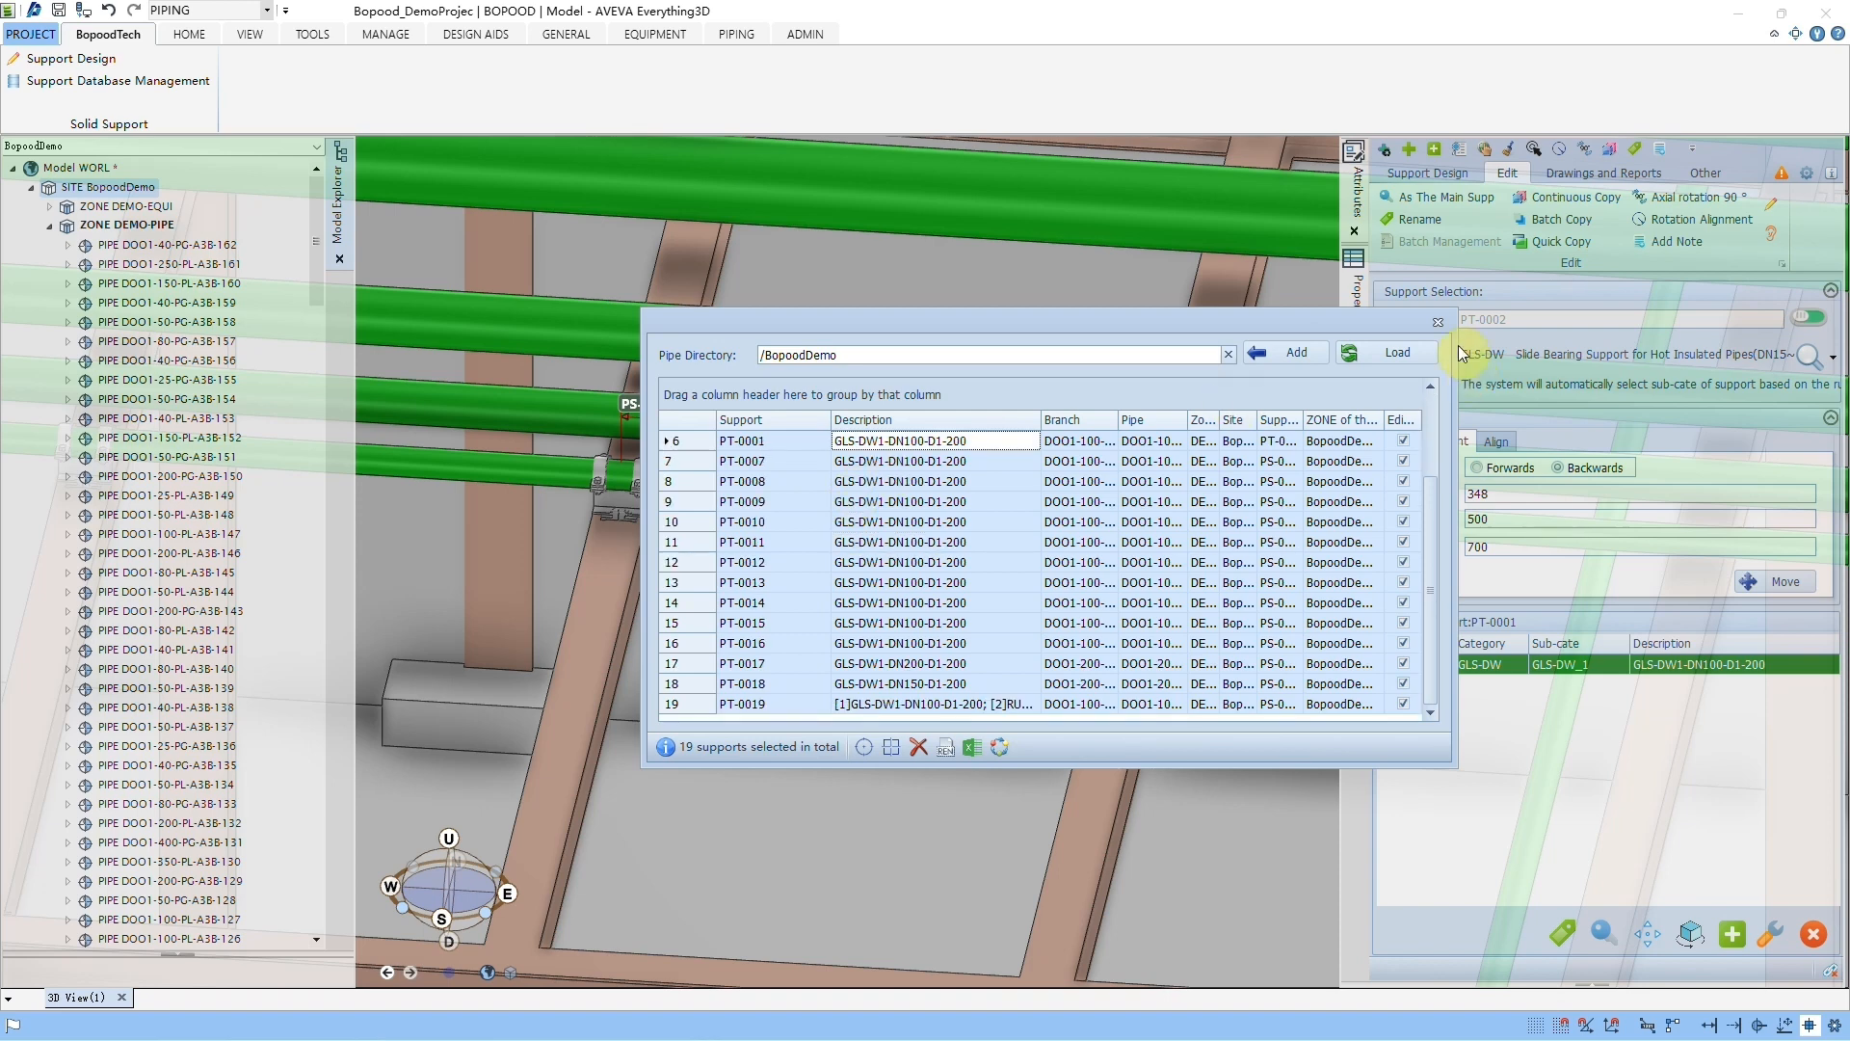
click(1436, 323)
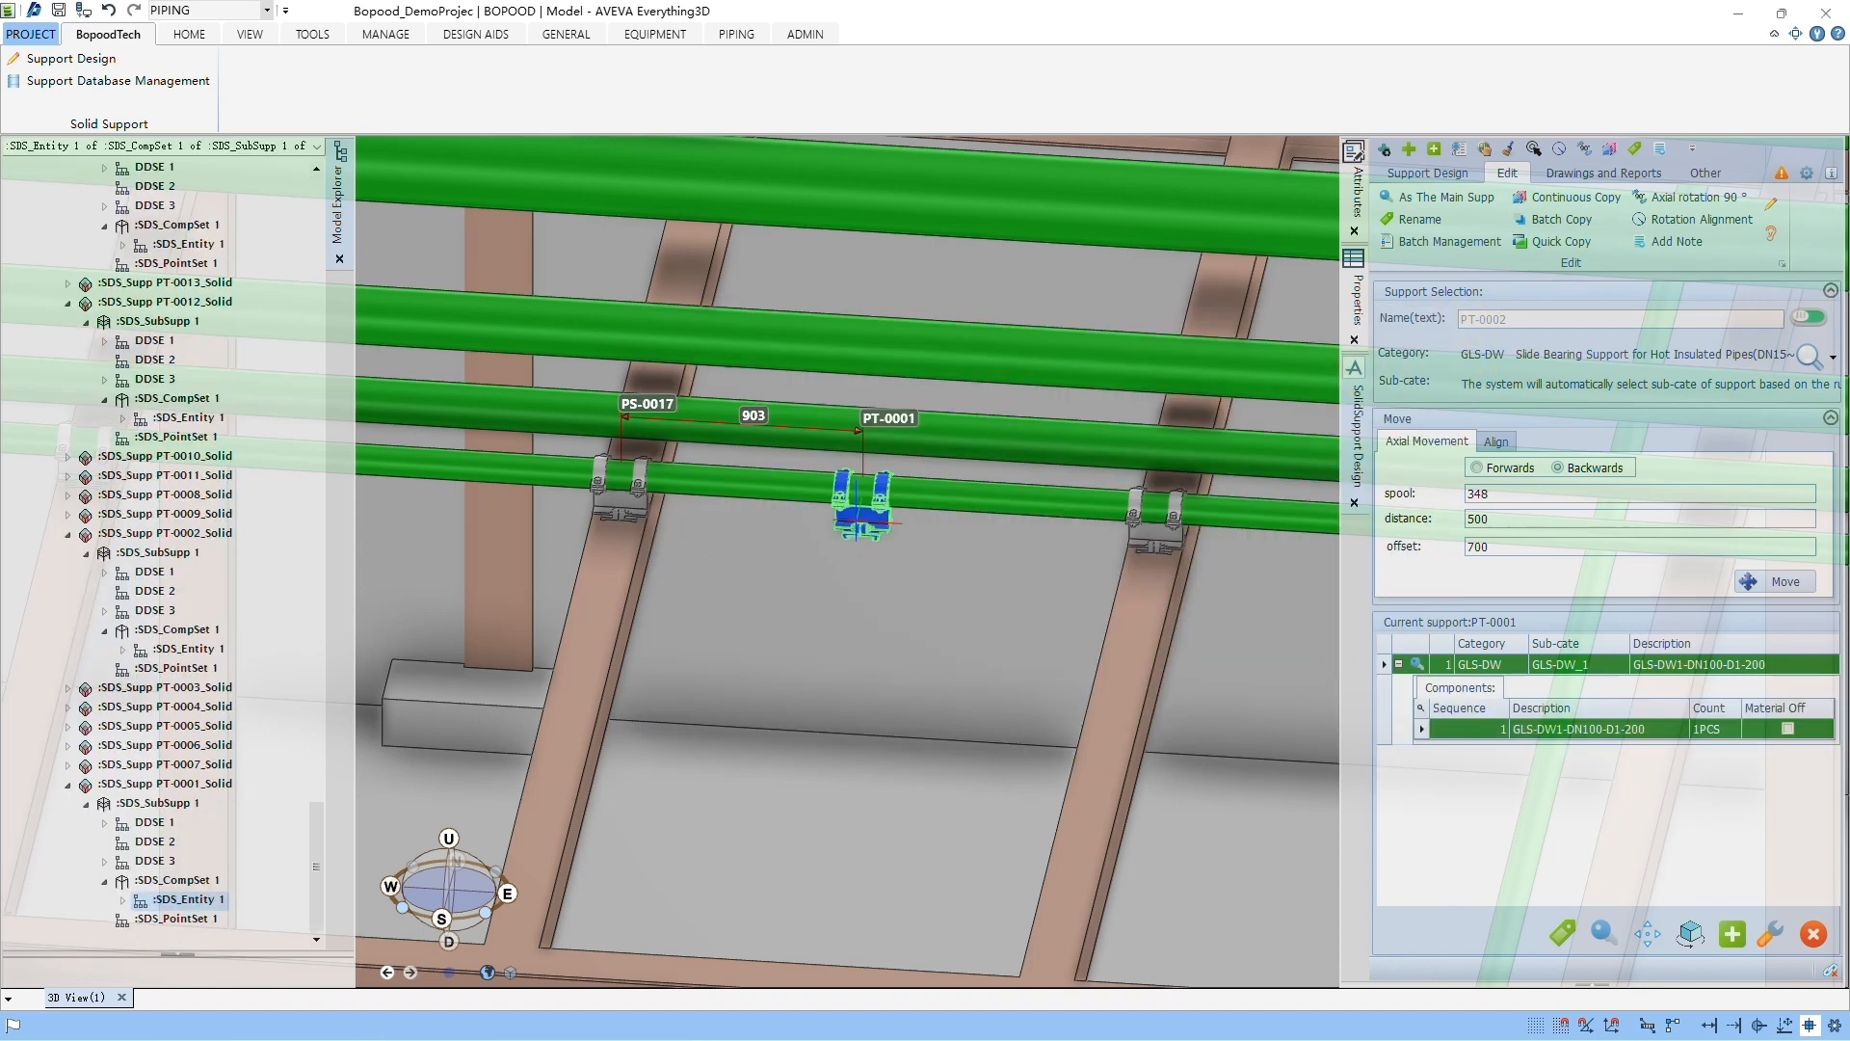
Step: Locate support PT-0001 in the model tree and examine the support names under branch DOO1-100-PL-A3B-111/B1
click(1488, 154)
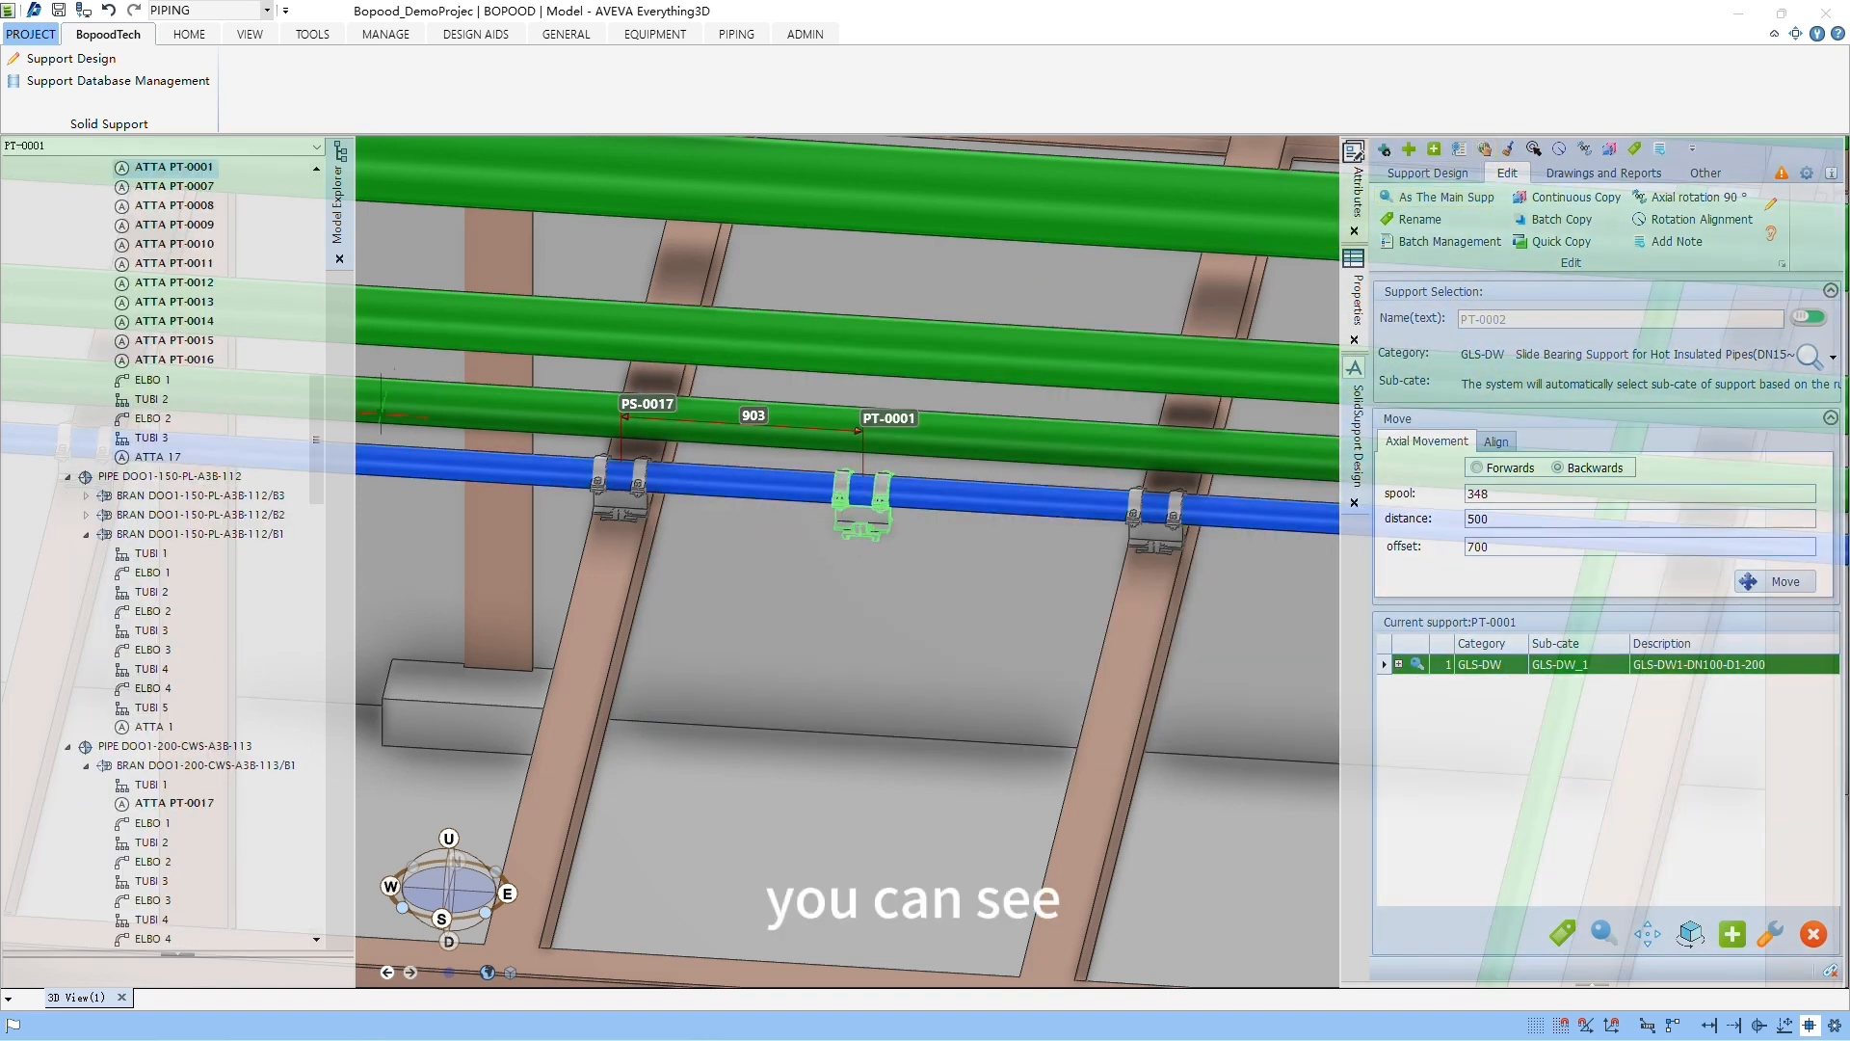
drag(320, 414, 348, 378)
scroll(251, 644, down, 2)
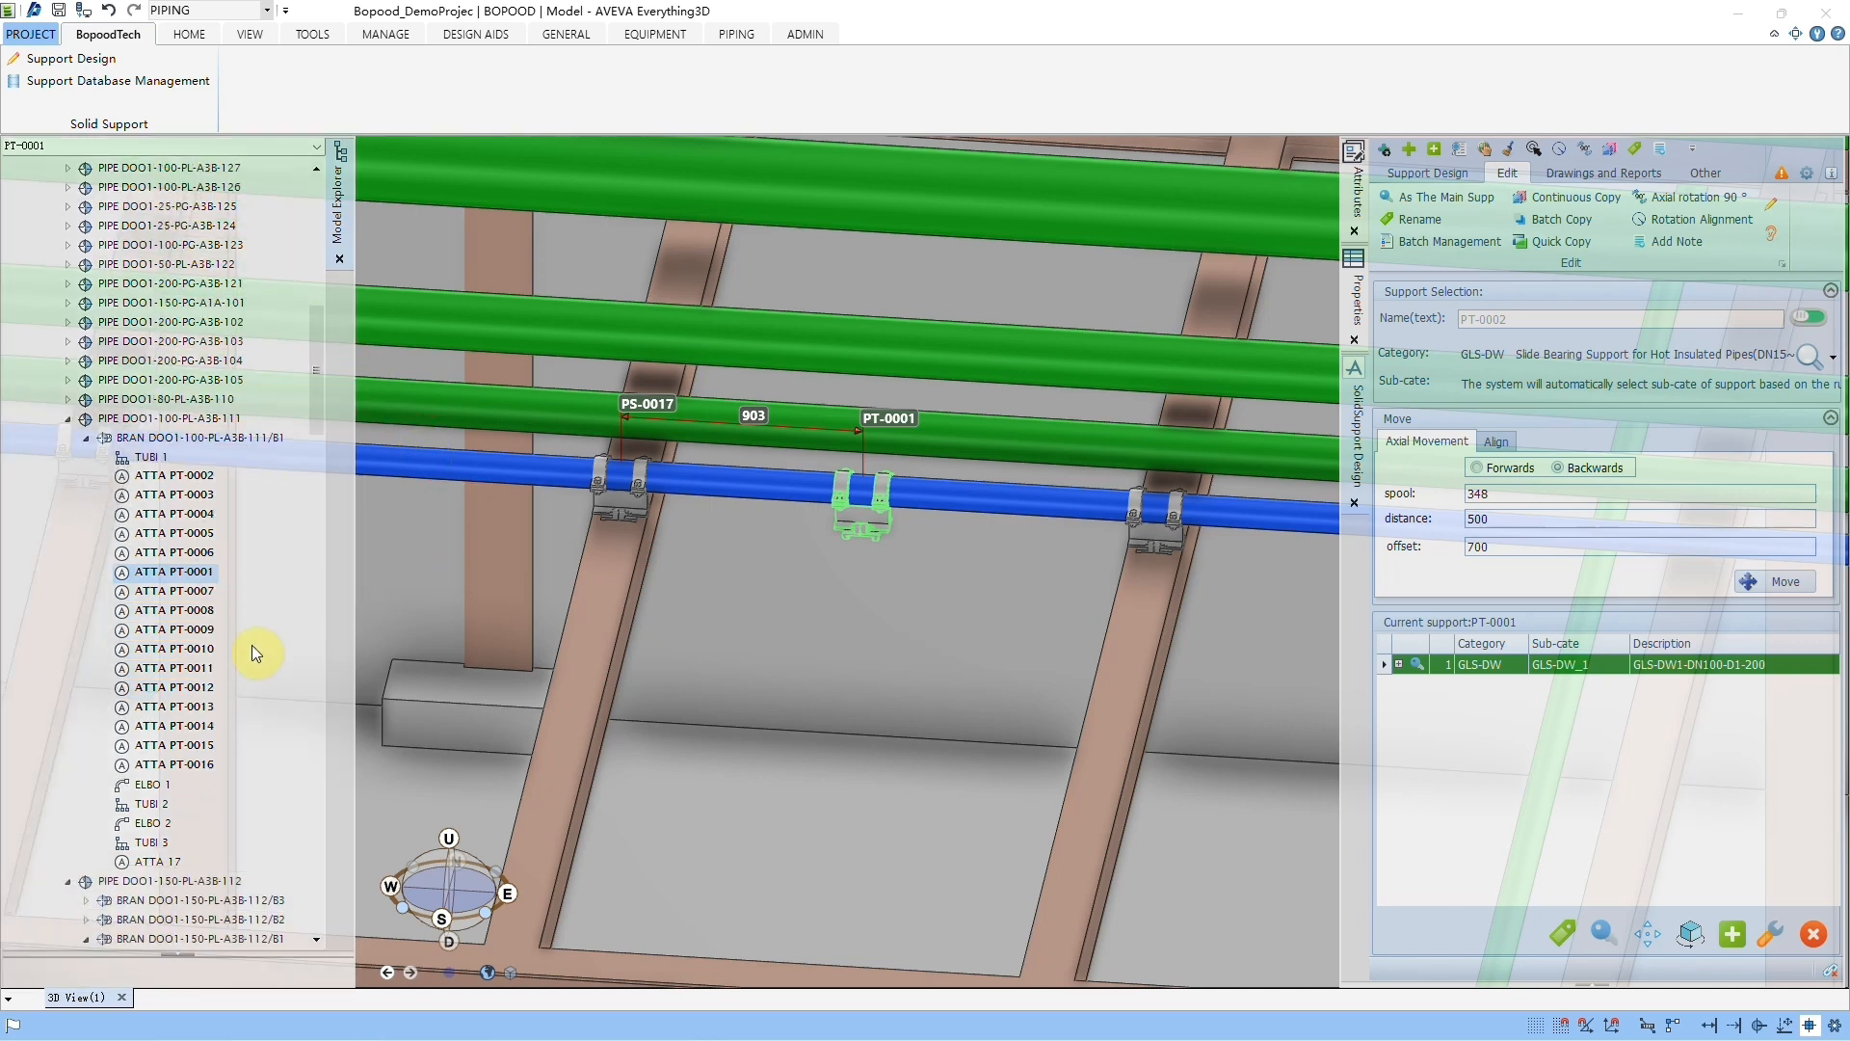
mouse_move(66, 440)
mouse_down()
mouse_move(294, 799)
mouse_move(278, 802)
mouse_up()
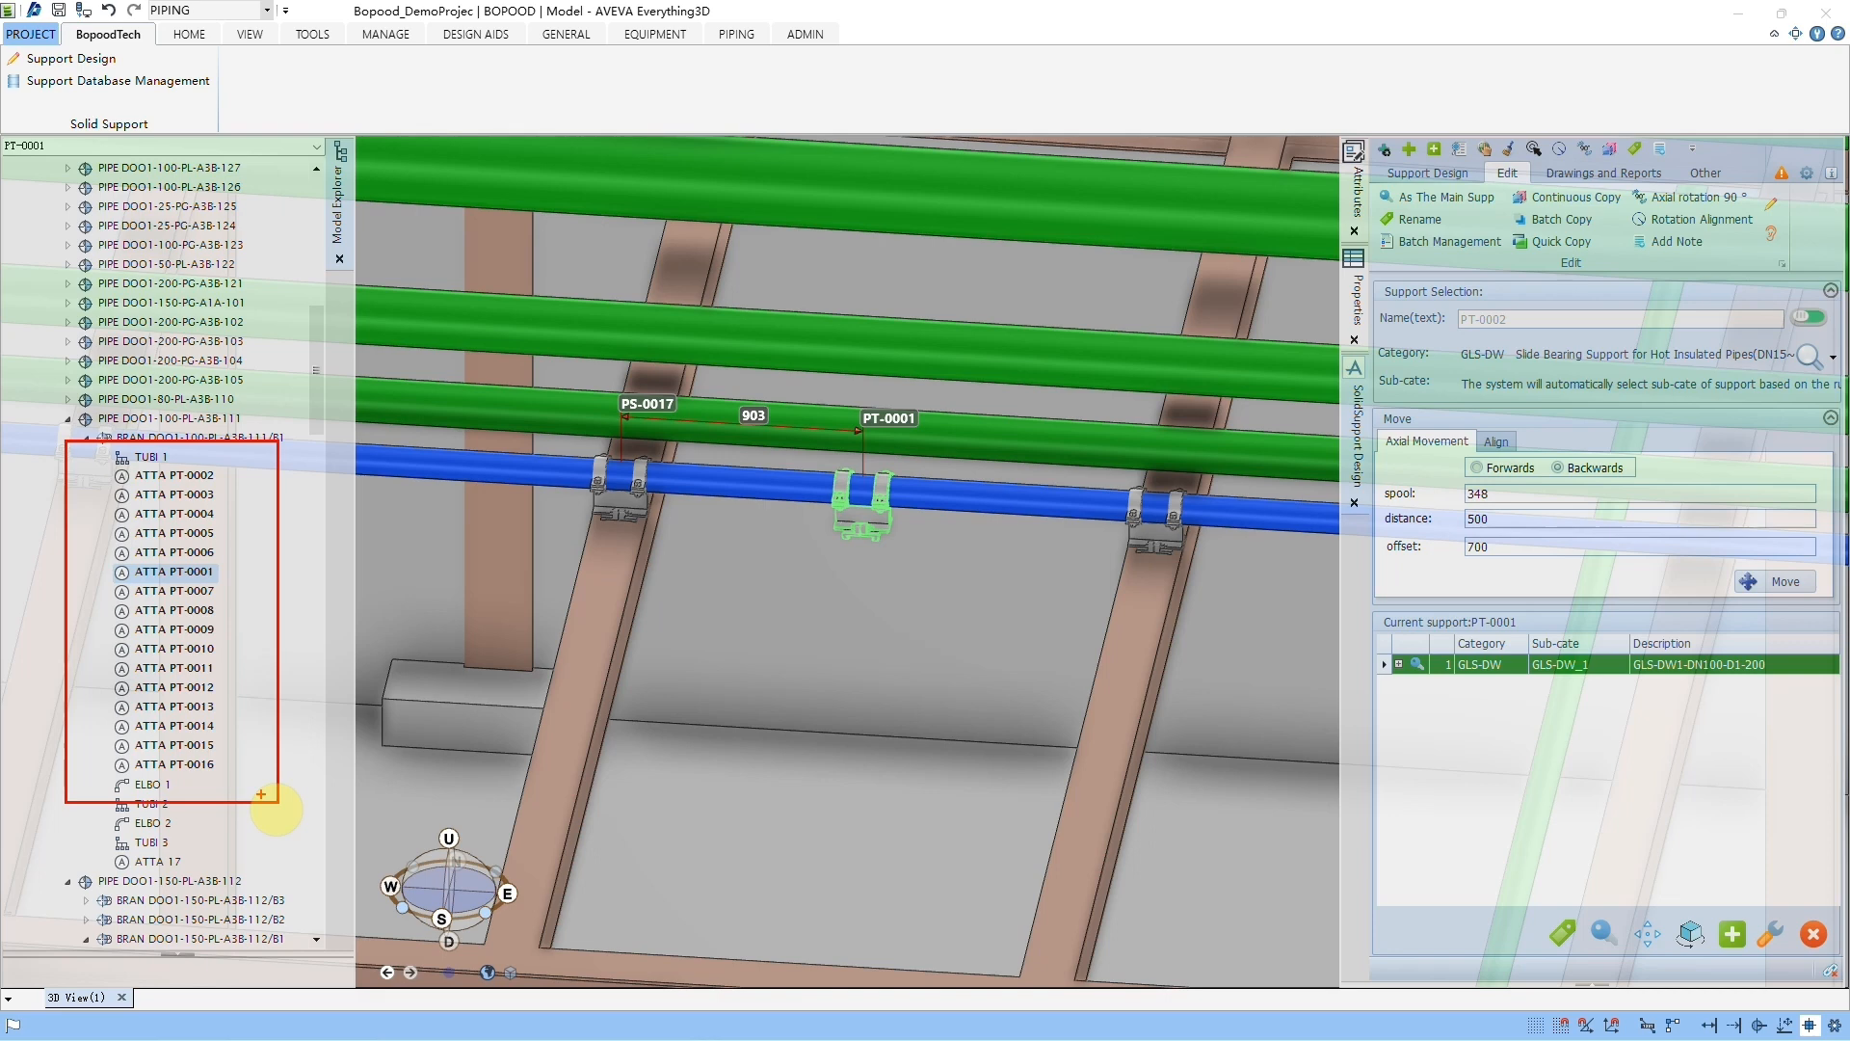
key(Escape)
middle_click(742, 572)
scroll(718, 574, down, 1)
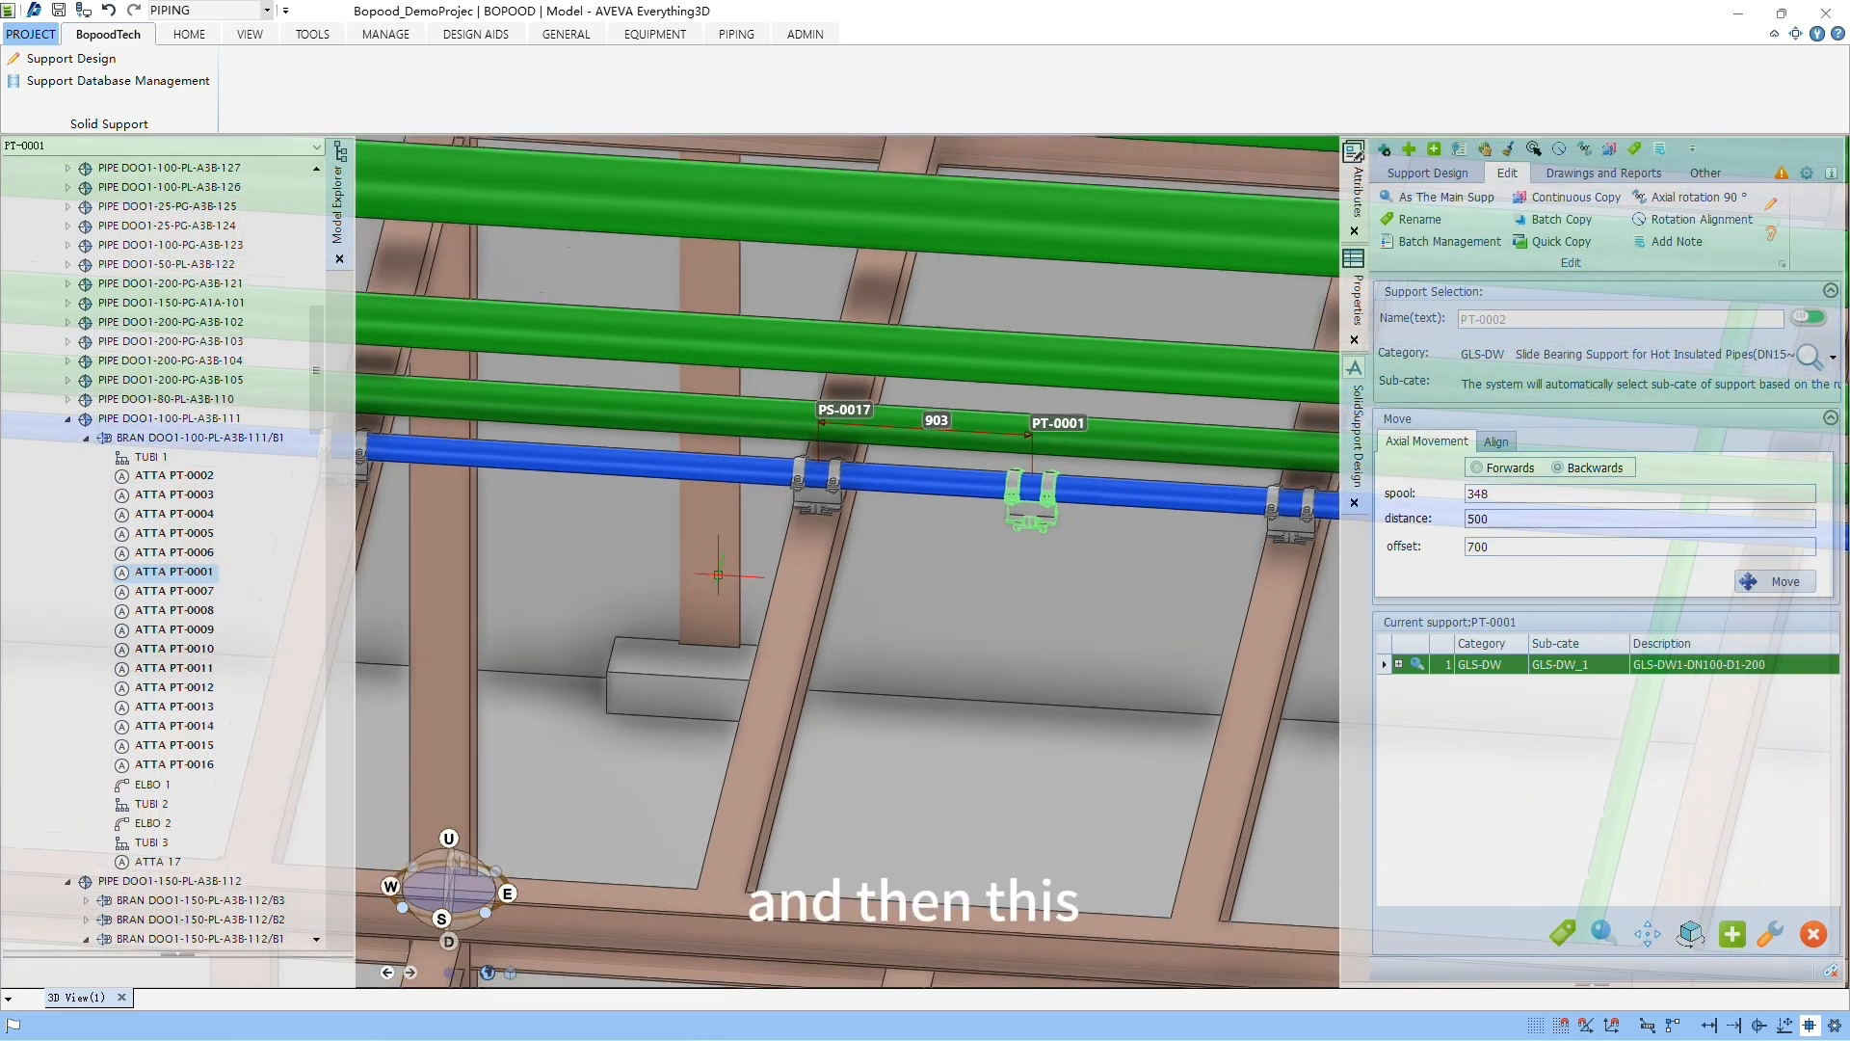
scroll(718, 574, down, 1)
middle_click(752, 485)
scroll(752, 485, up, 2)
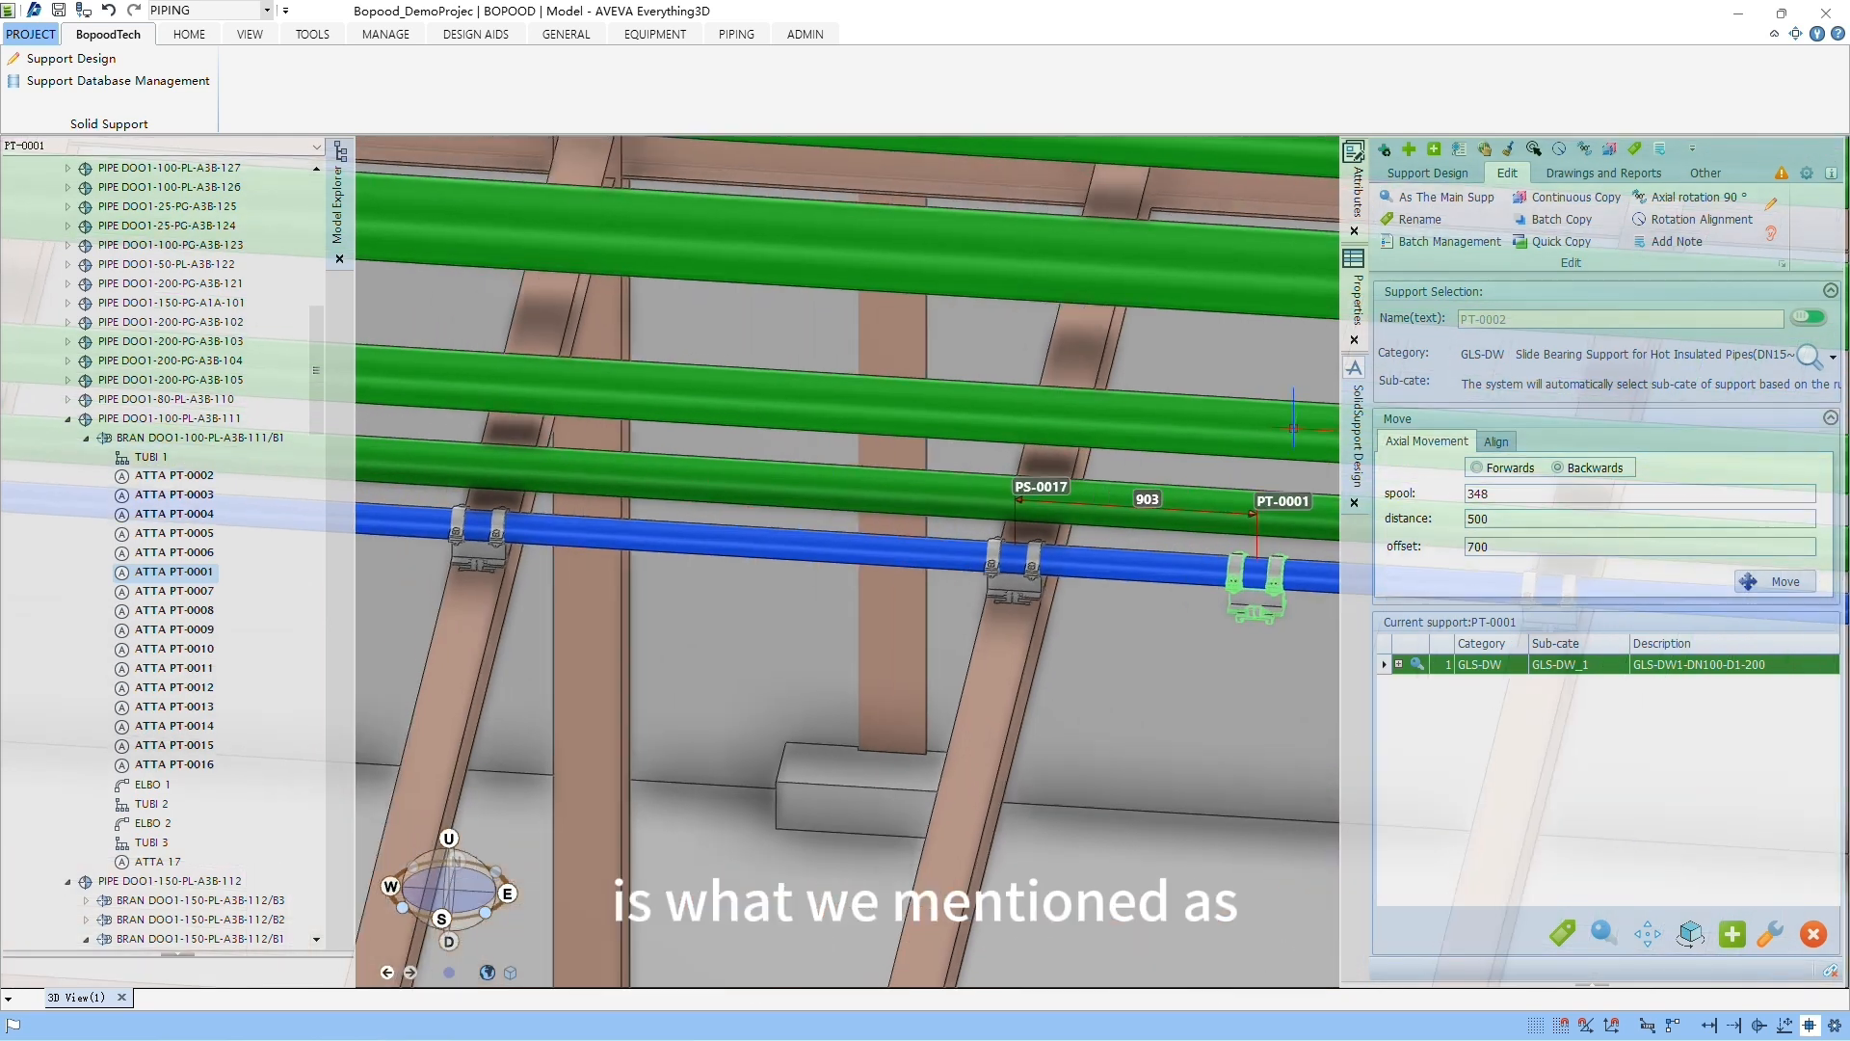
mouse_move(1364, 225)
mouse_down()
mouse_move(1526, 281)
mouse_move(1530, 265)
mouse_up()
mouse_move(1509, 184)
mouse_down()
mouse_move(1619, 292)
mouse_move(1640, 263)
mouse_up()
key(Escape)
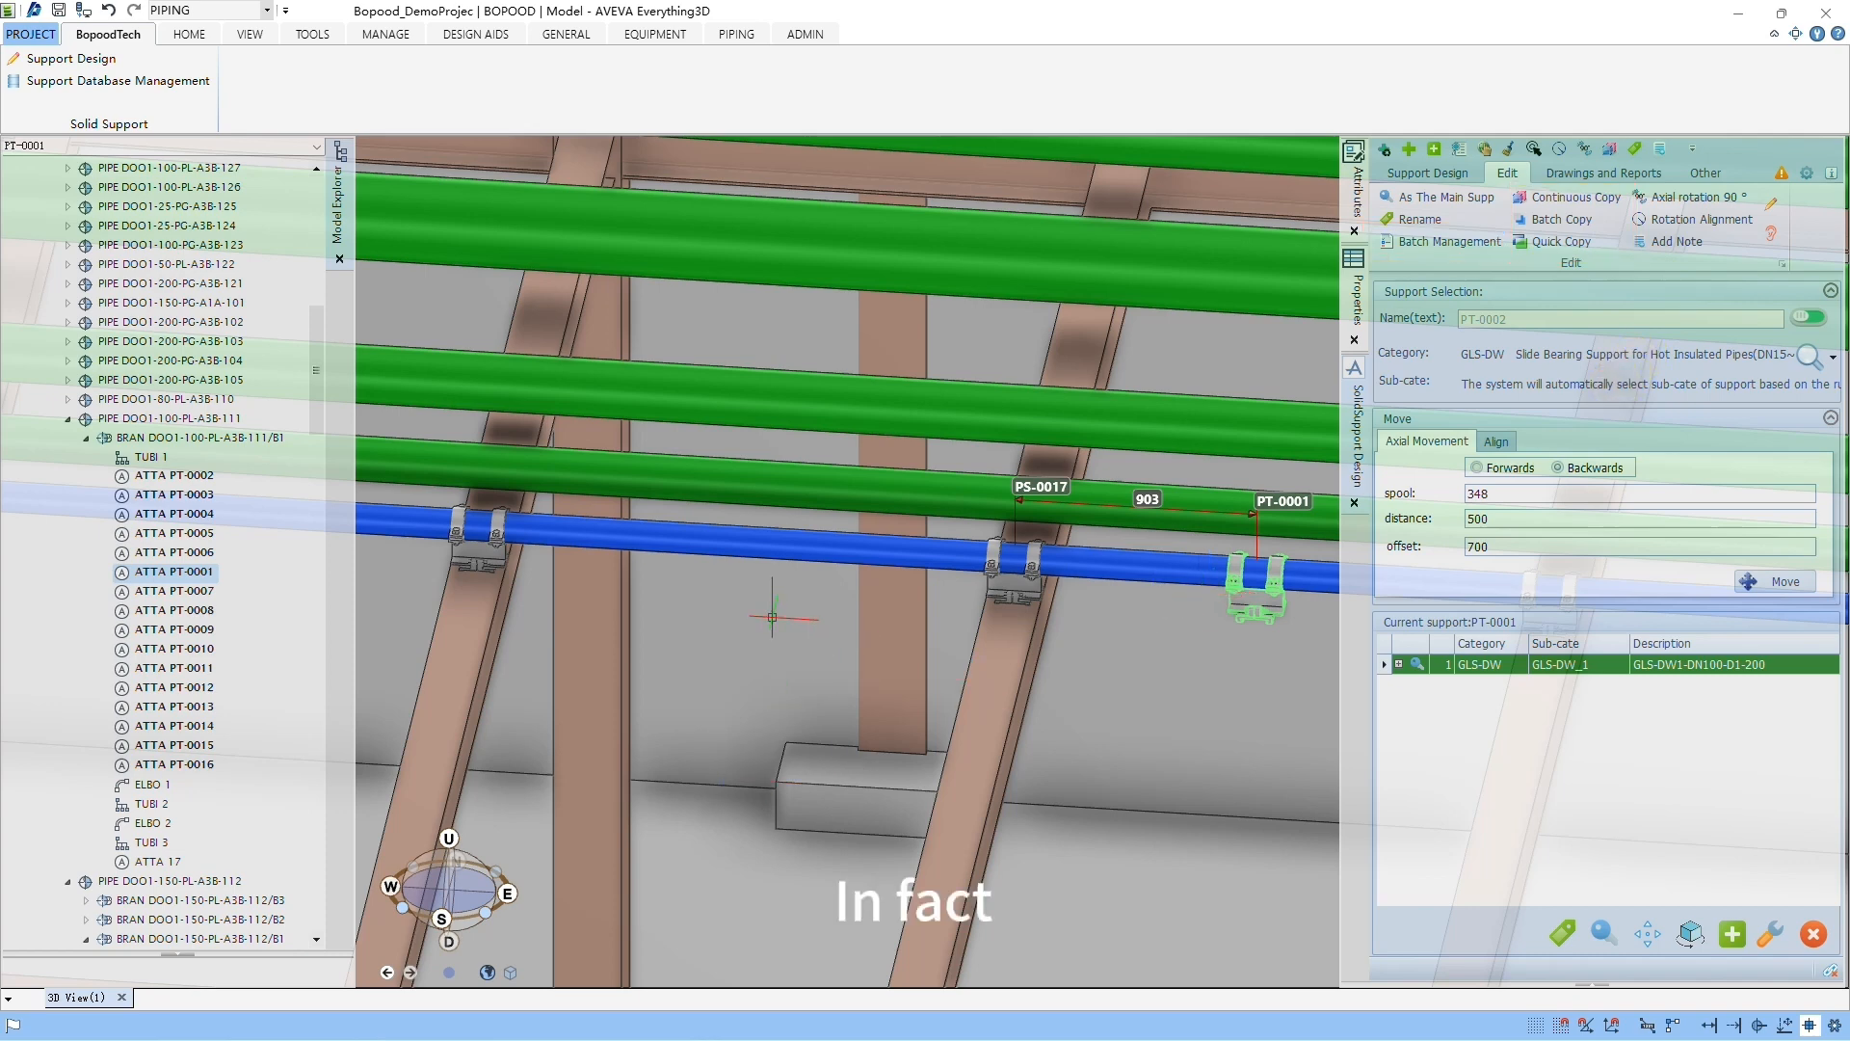
Step: Copy branch DOO1-100-PL-A3B-111/B1 with an offset of -500 mm in Y, making 2 copies, and retain the created copies
click(786, 531)
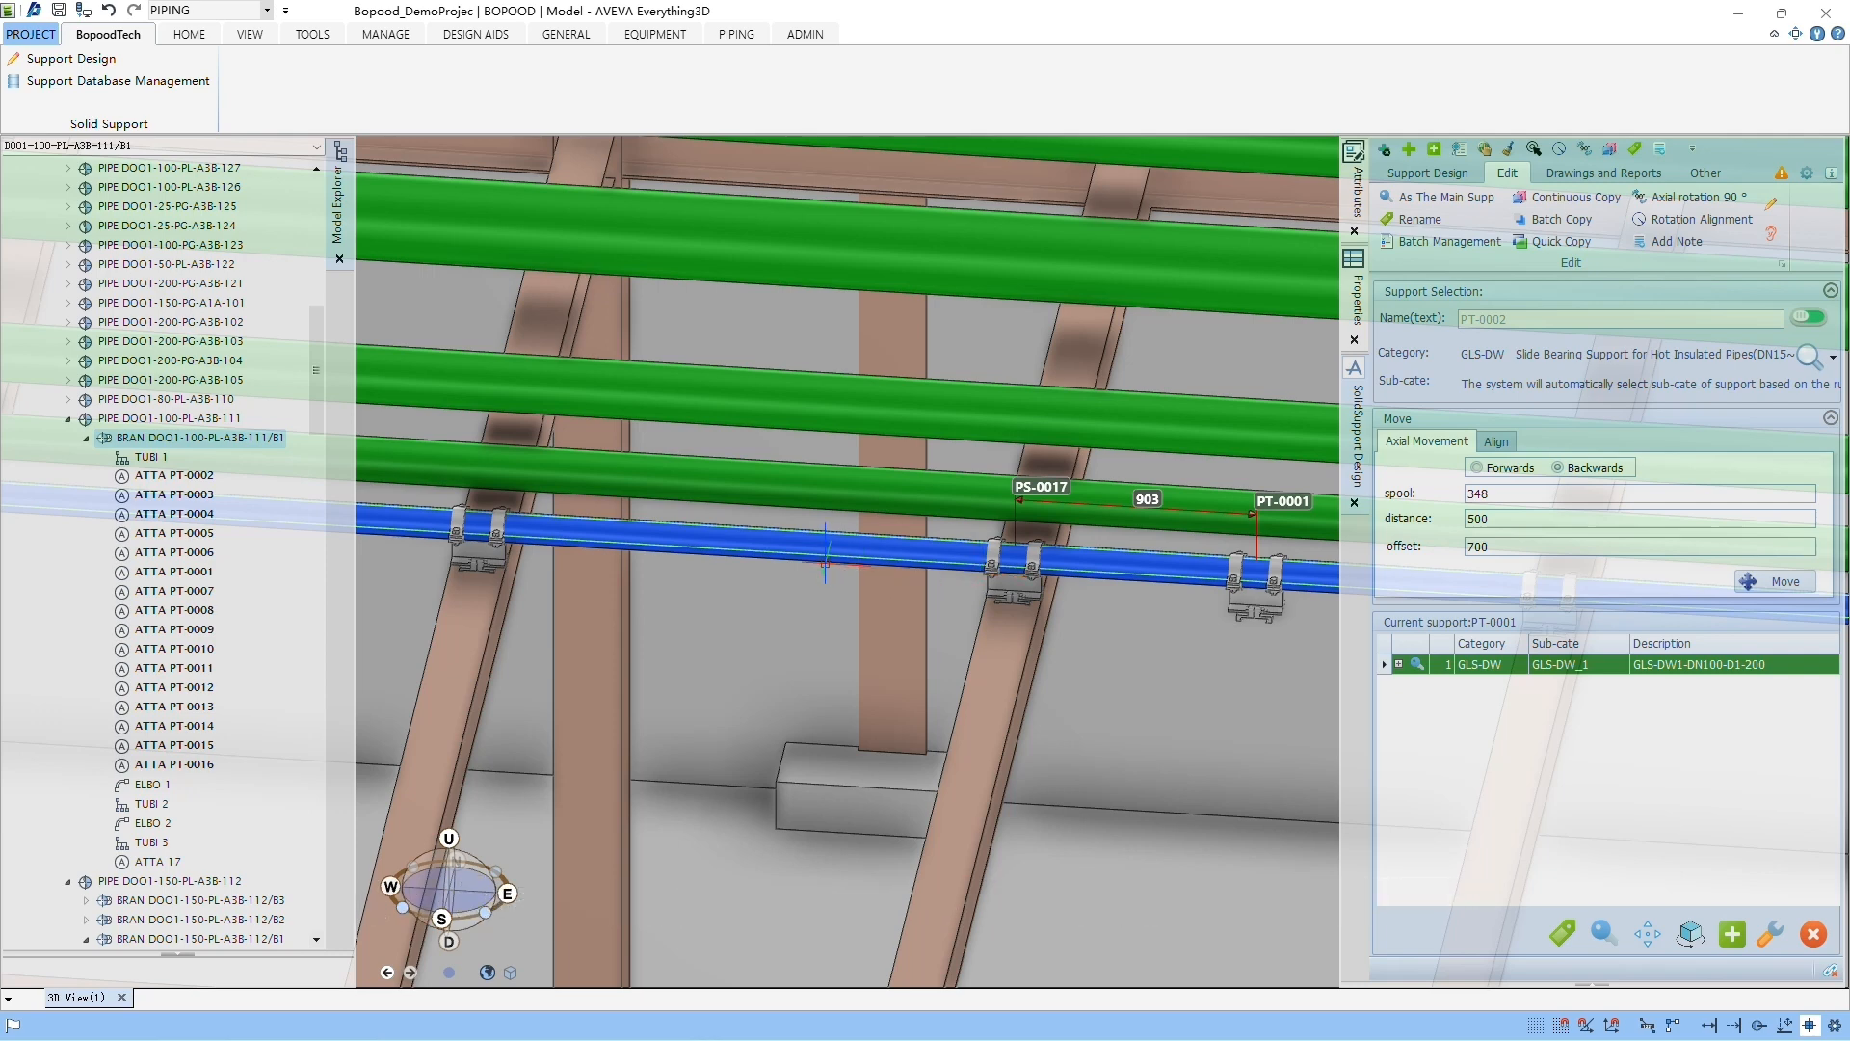
scroll(824, 563, up, 2)
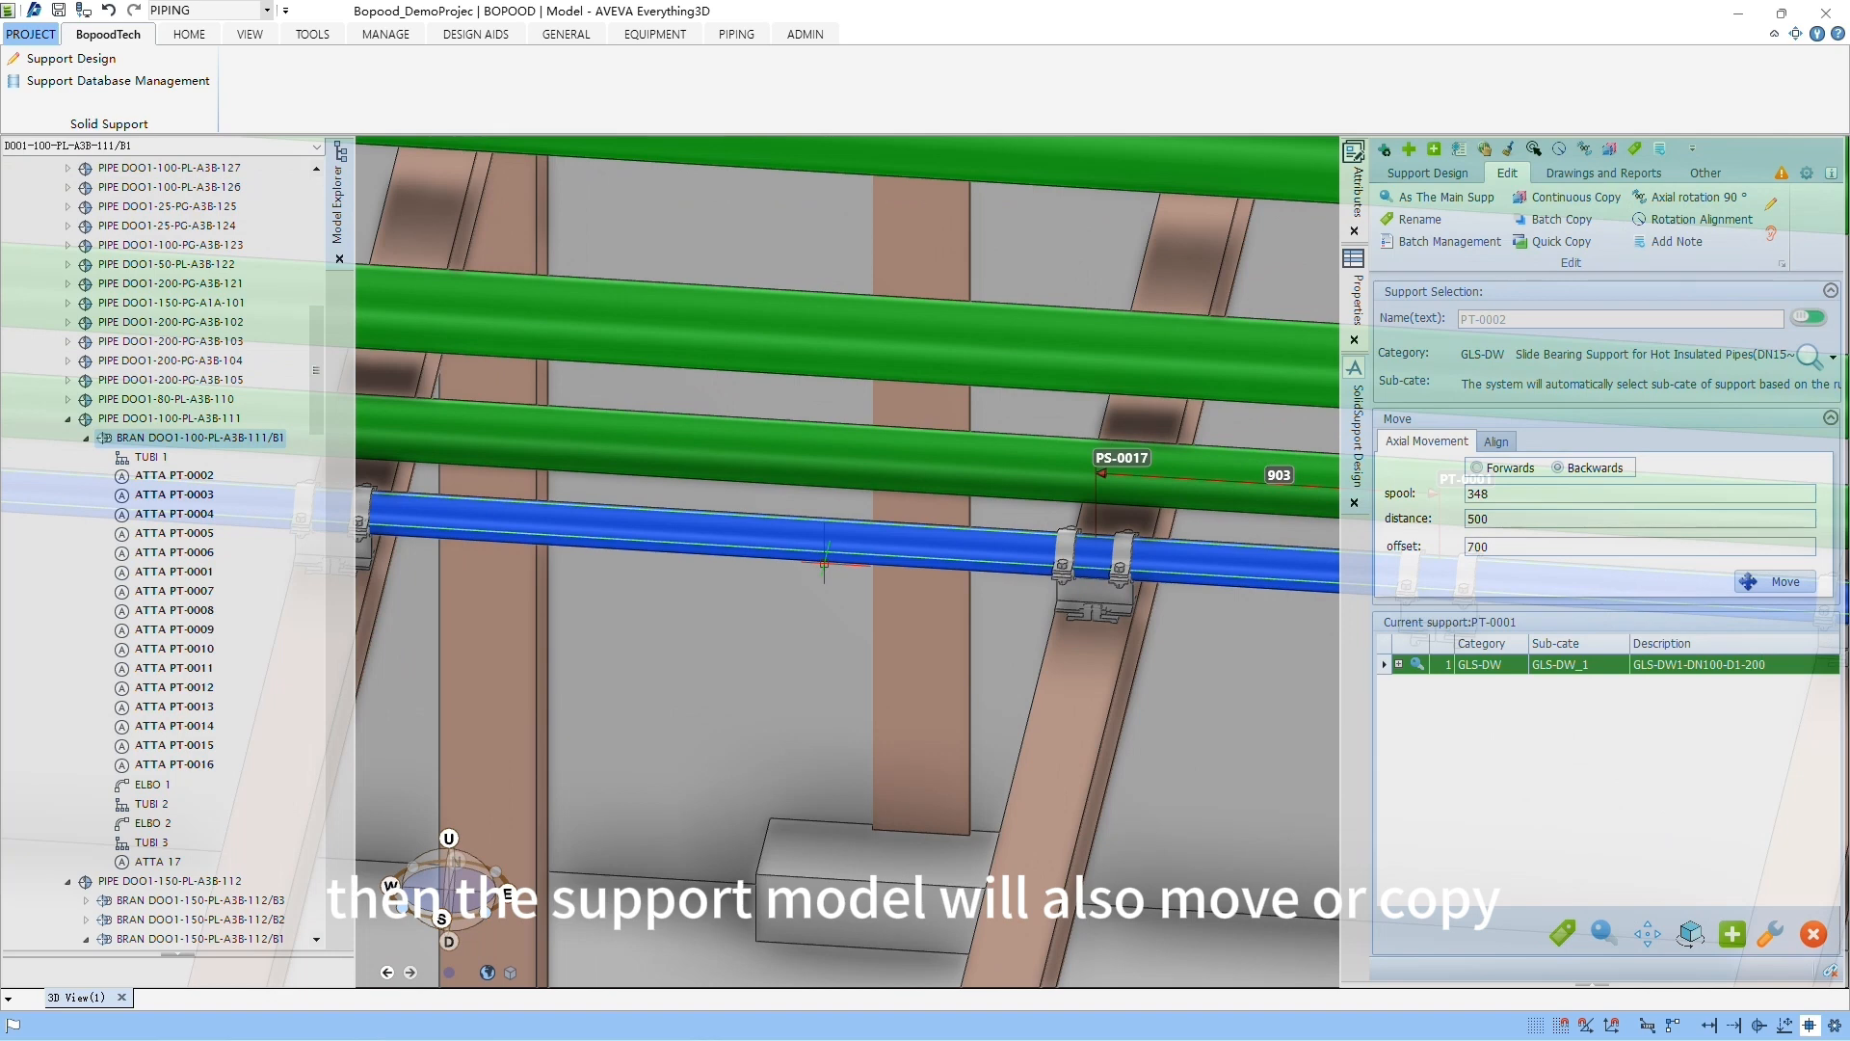
click(189, 34)
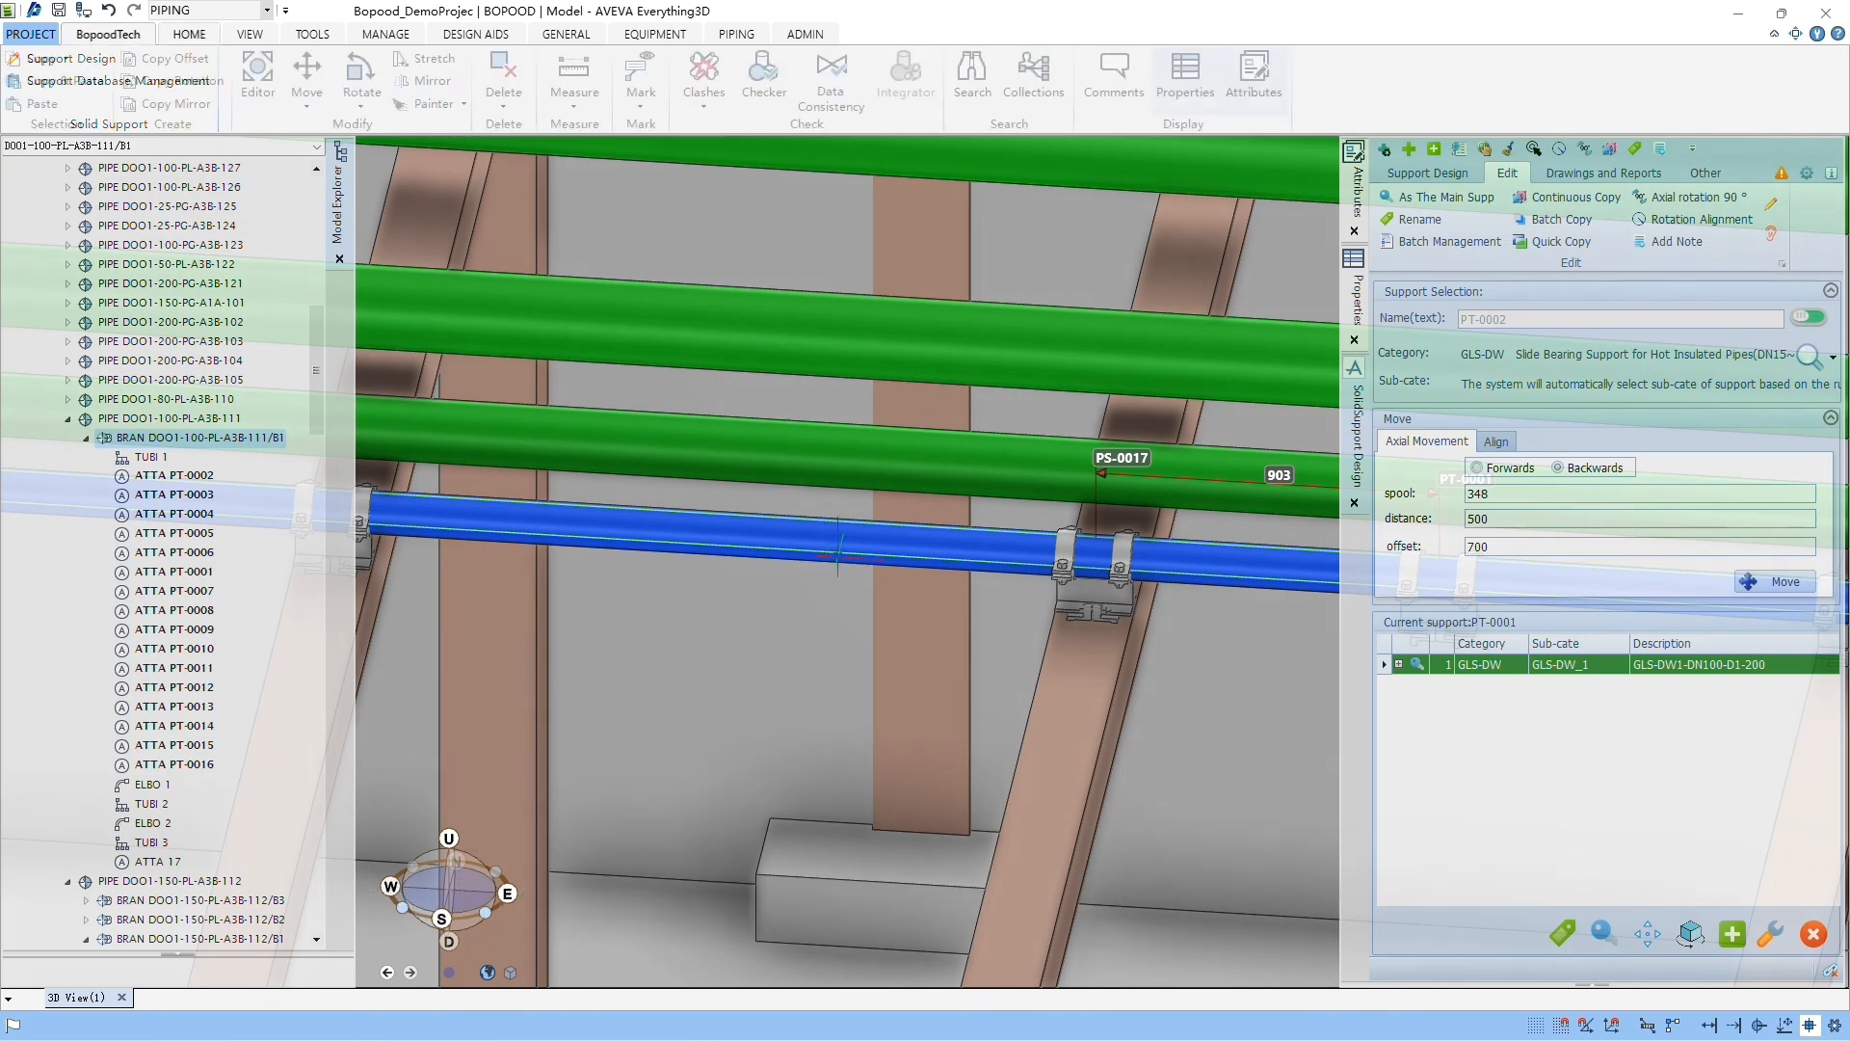
click(199, 61)
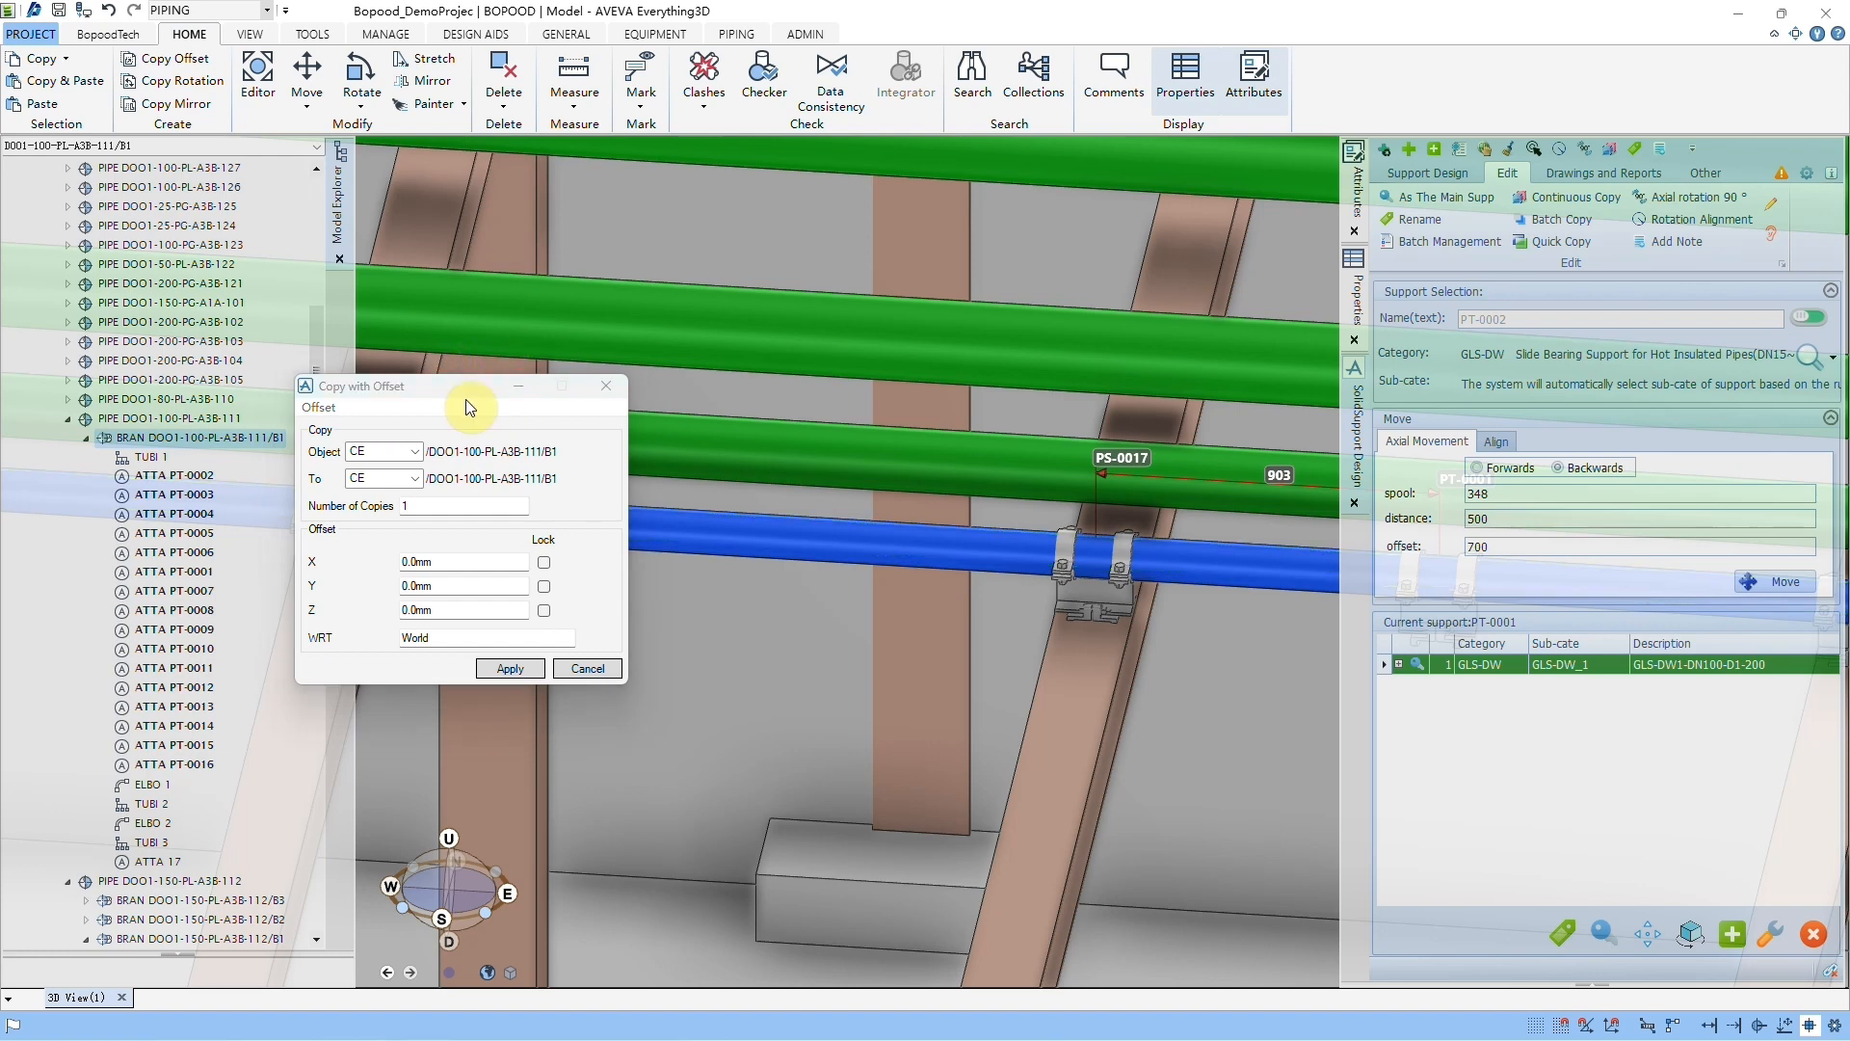
double_click(395, 588)
text(-)
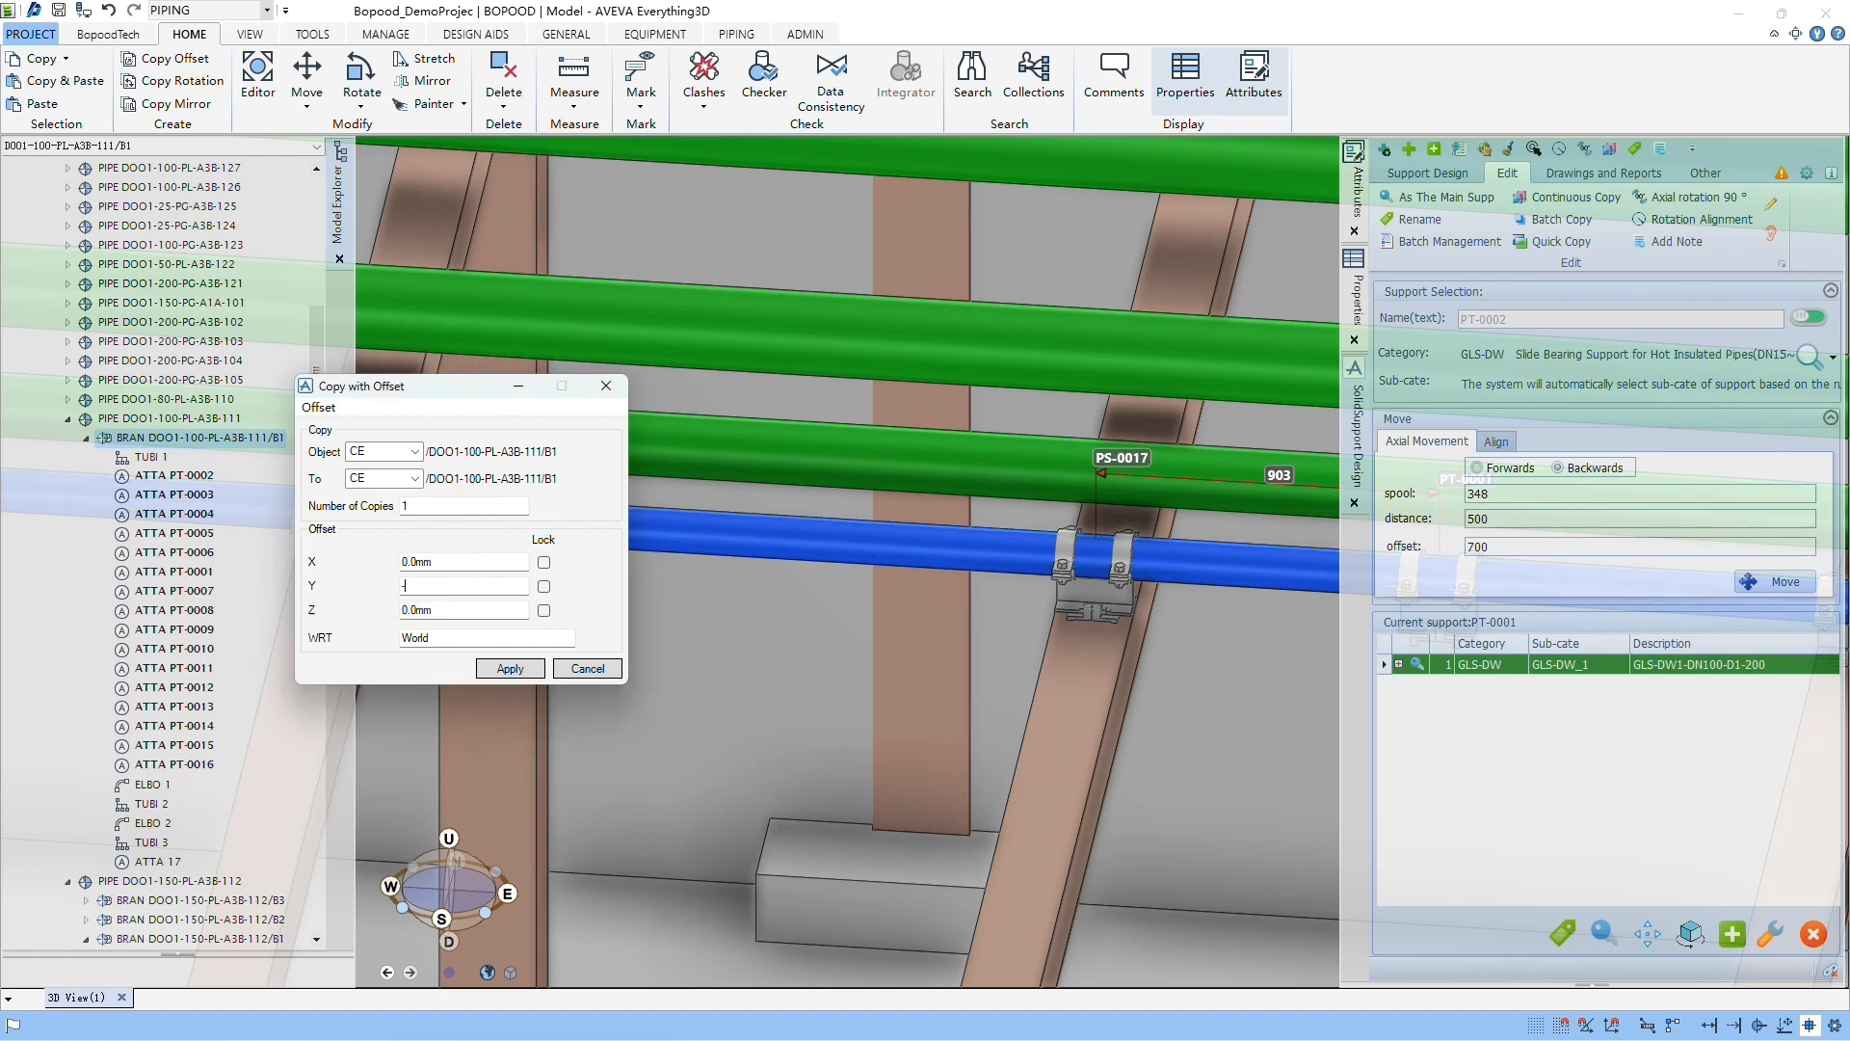
text(500.0mm)
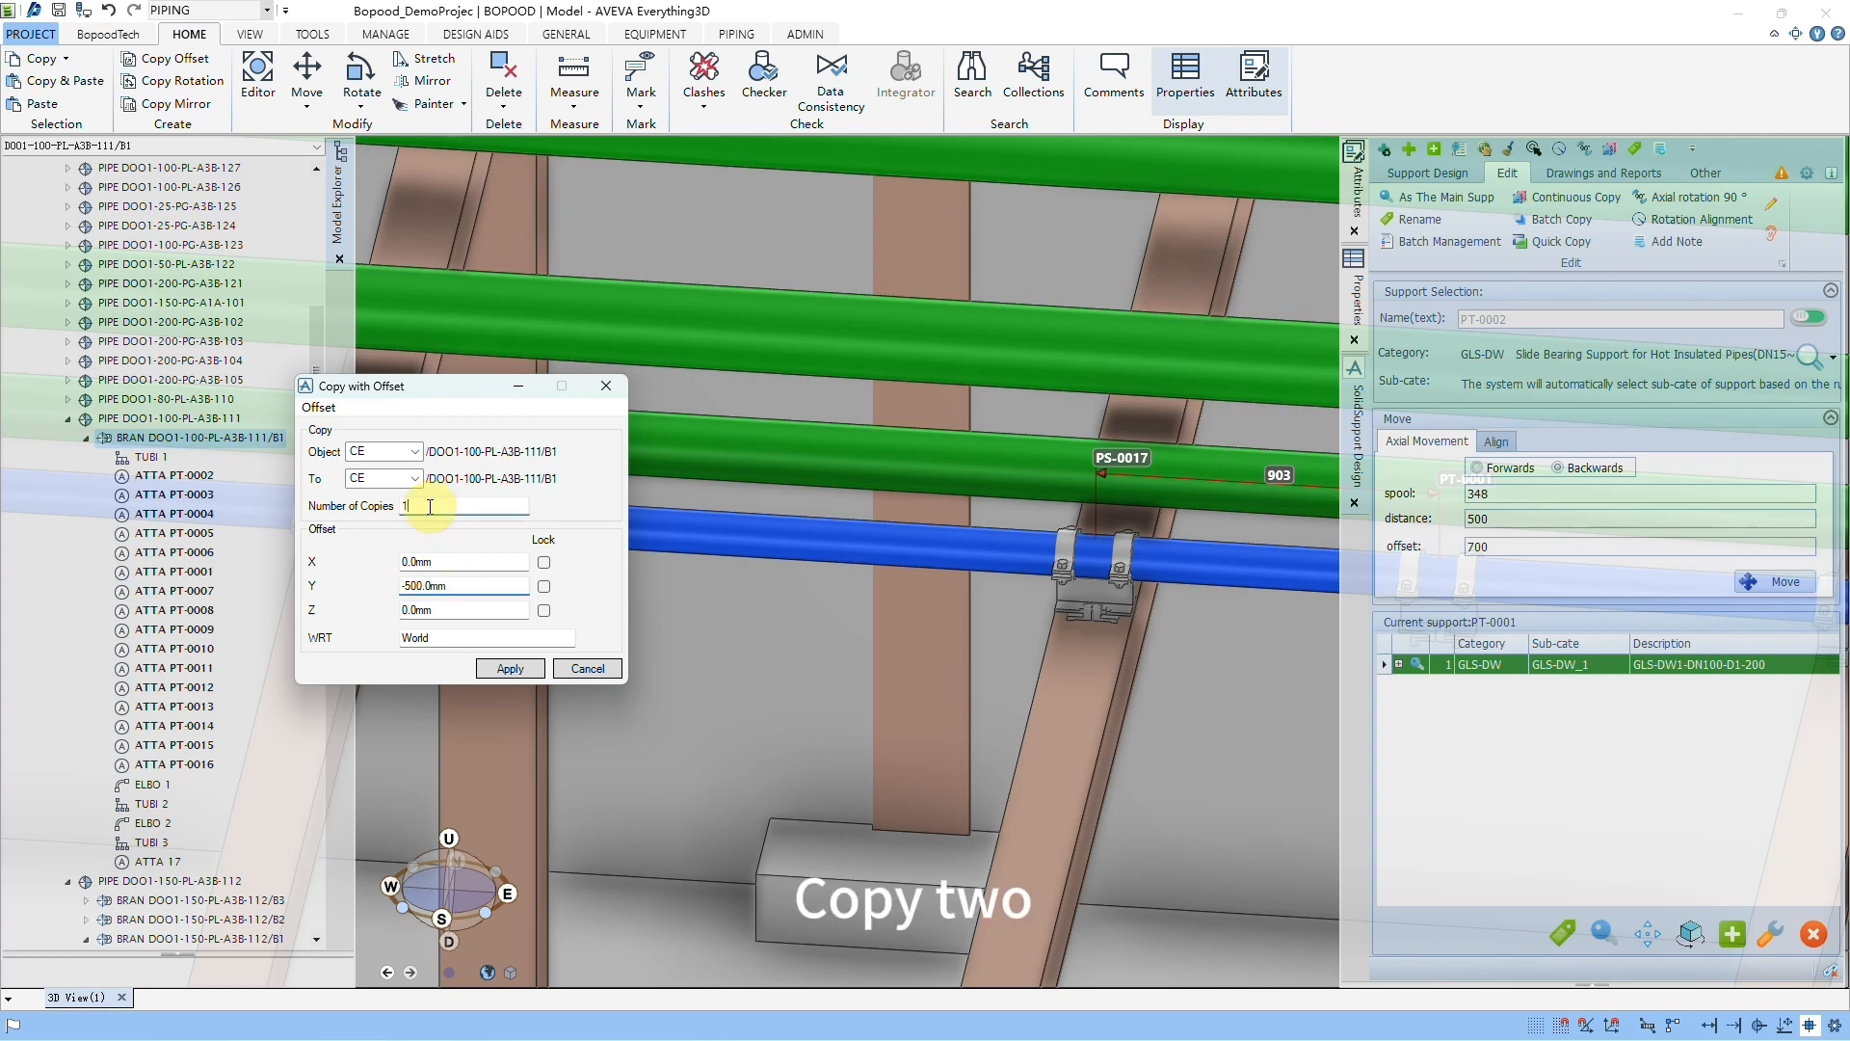
click(435, 505)
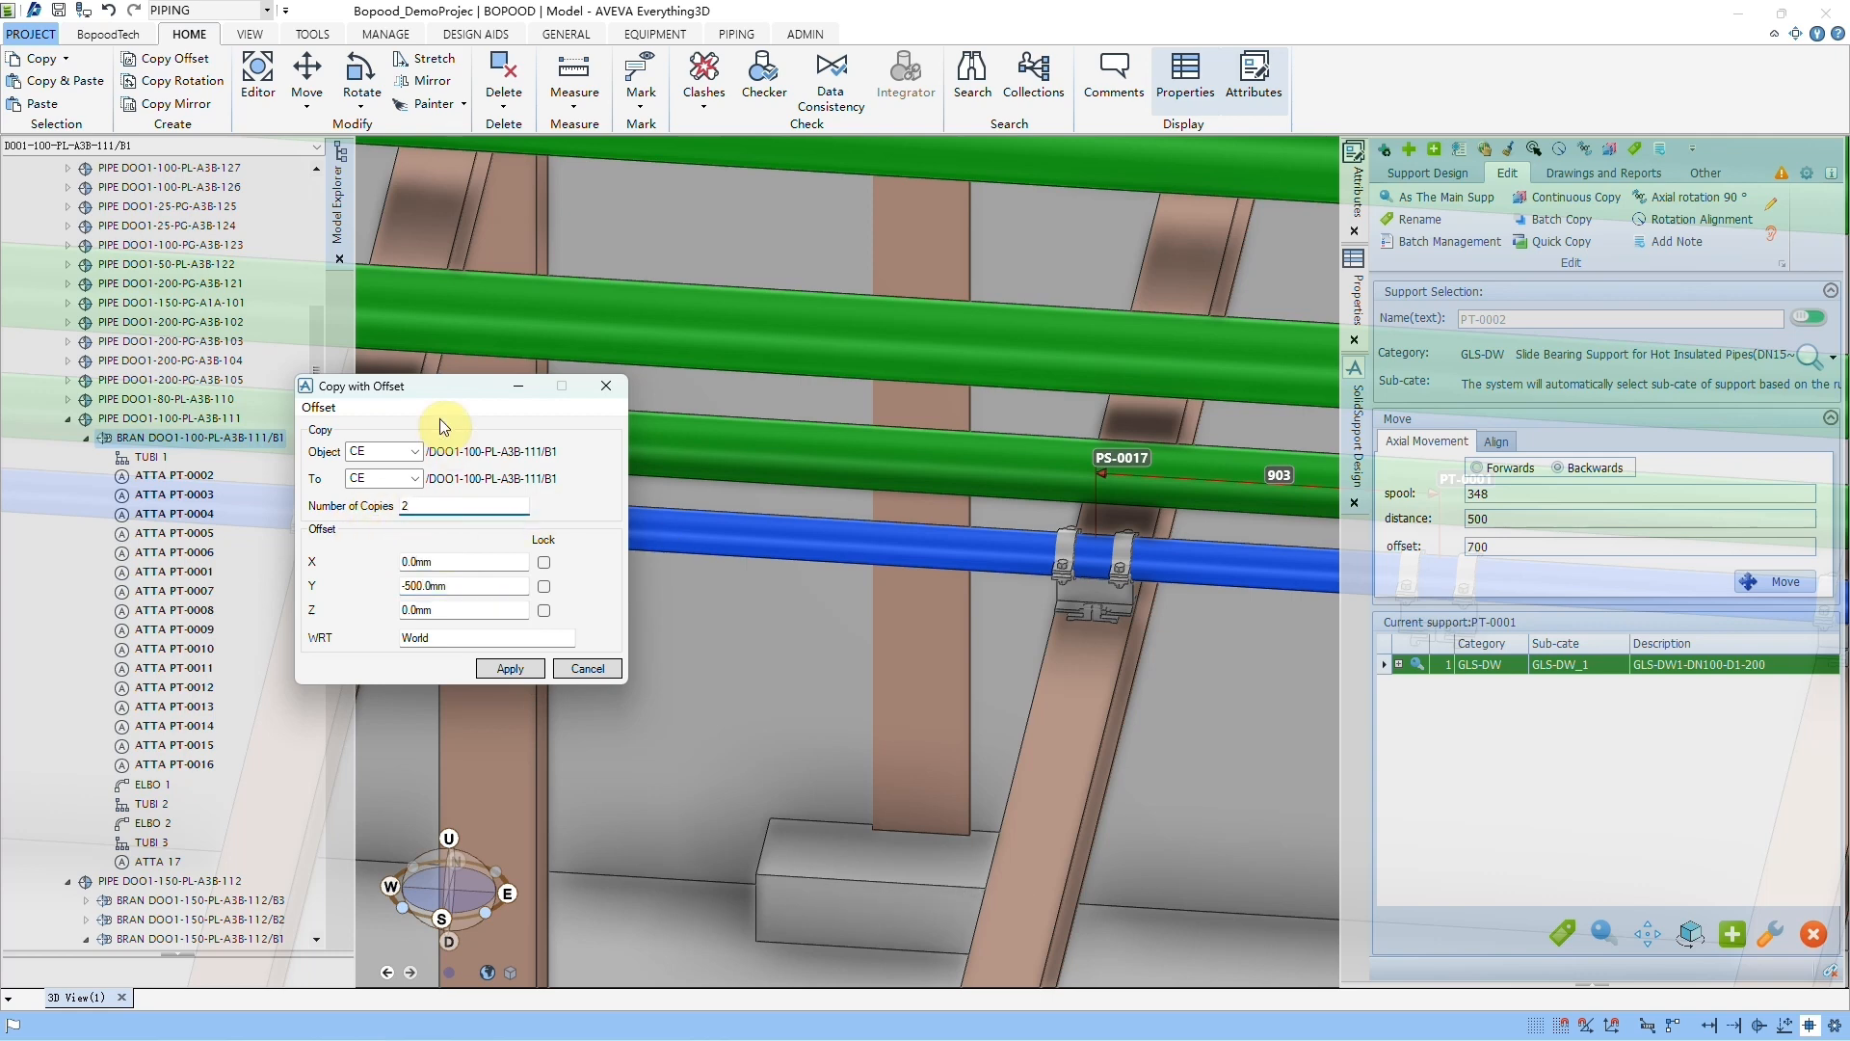
drag(399, 403, 191, 422)
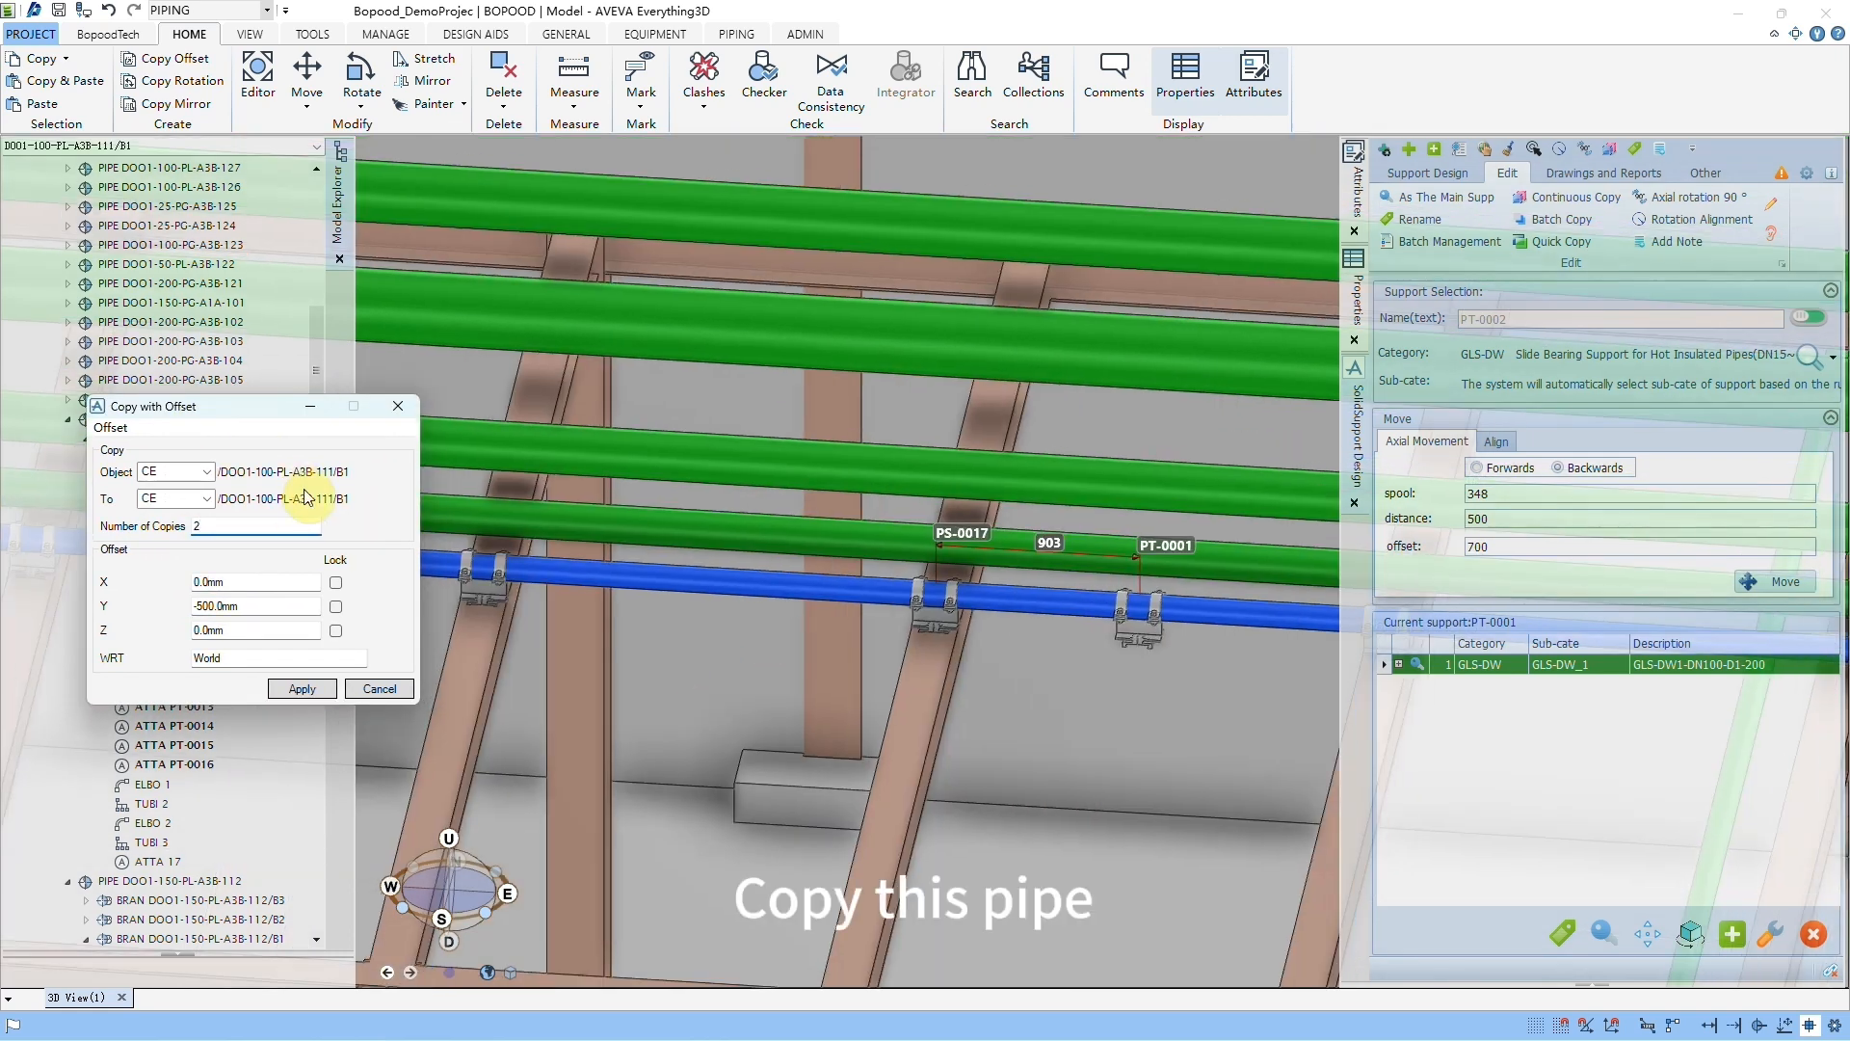
click(303, 689)
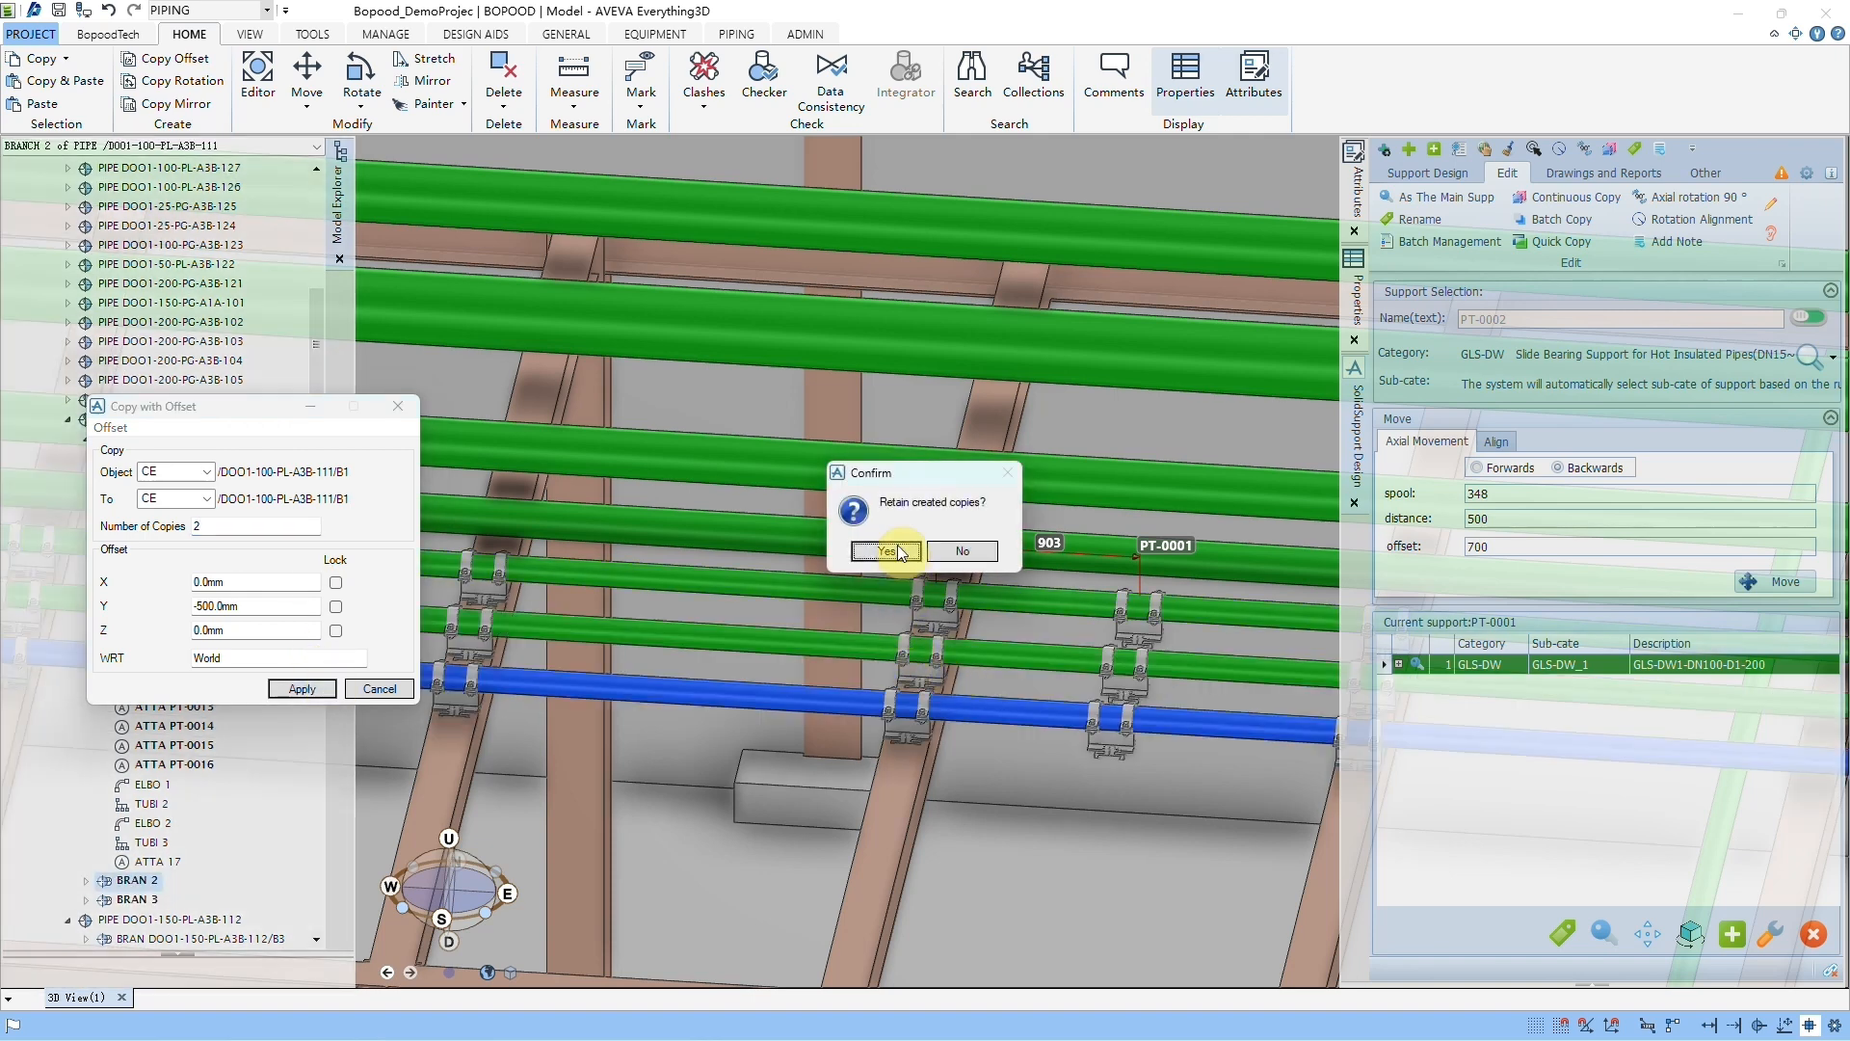
click(886, 551)
Step: Move the Copy with Offset dialog aside and inspect both copied branches with their supports in the 3D view
drag(241, 406, 606, 768)
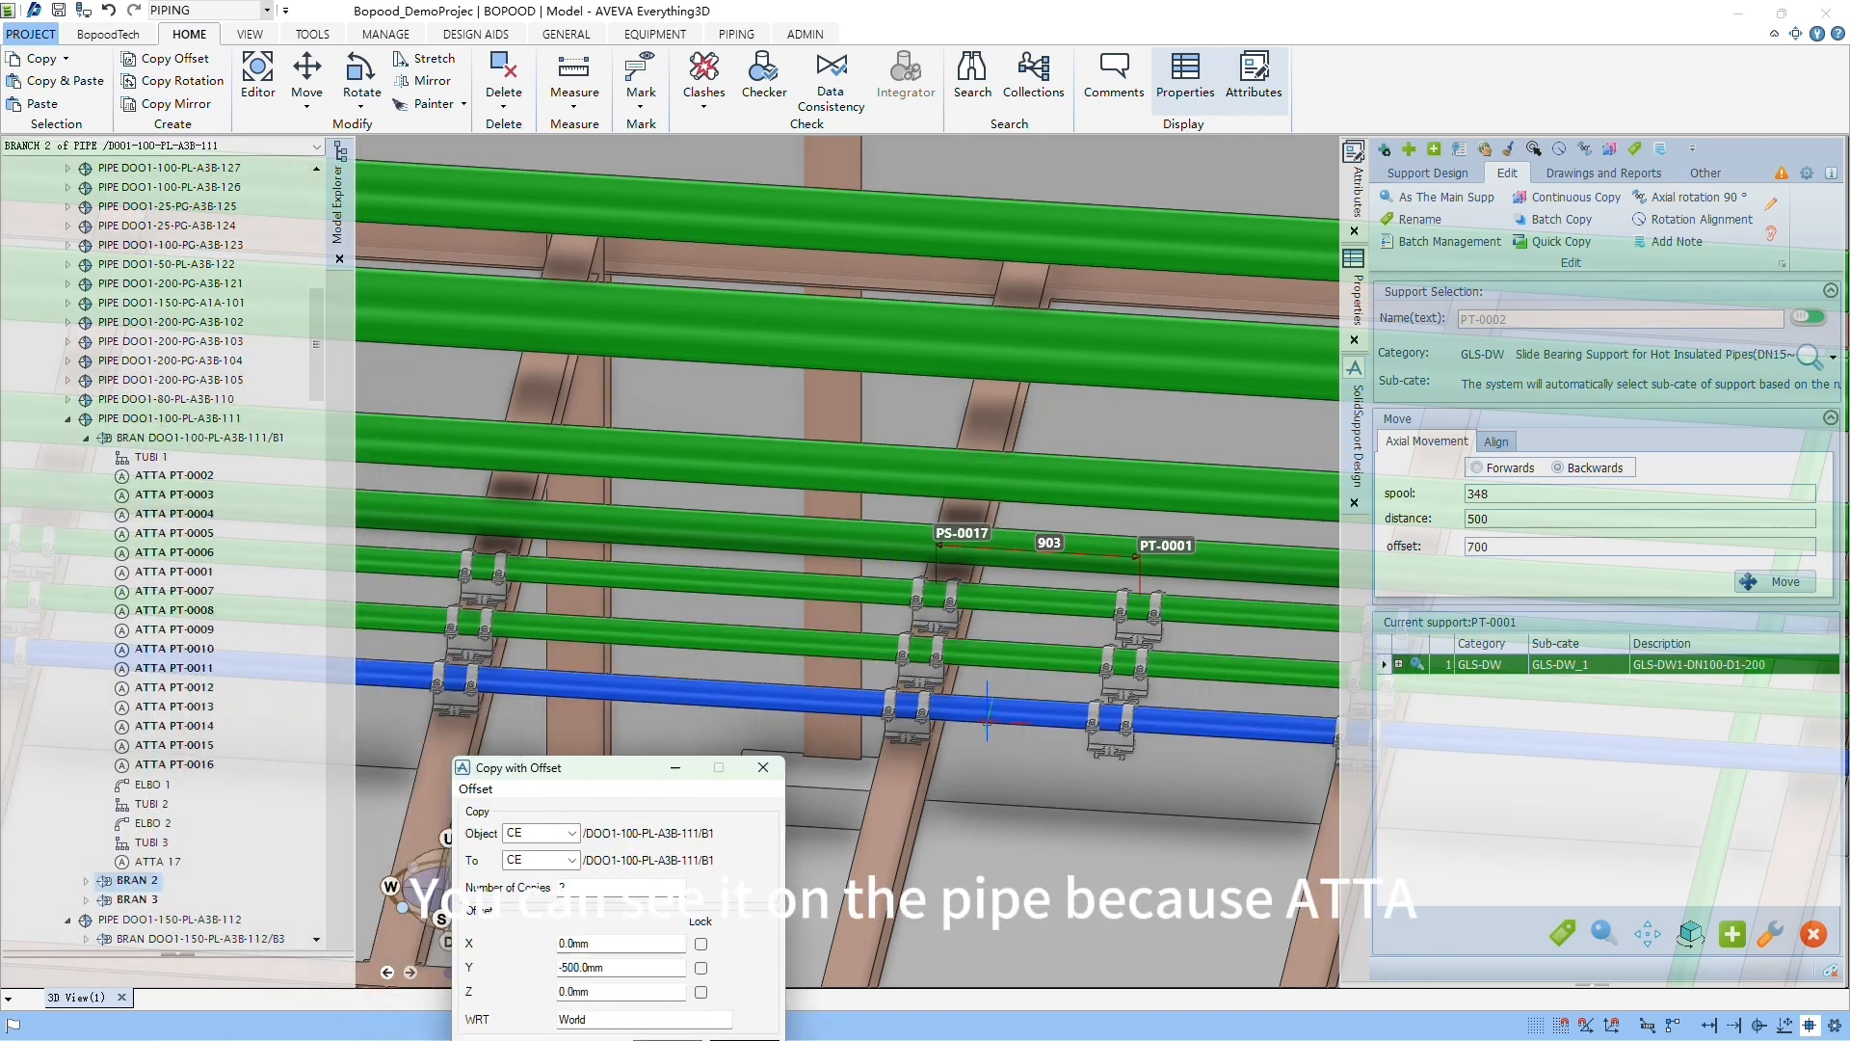
scroll(987, 721, up, 1)
click(932, 656)
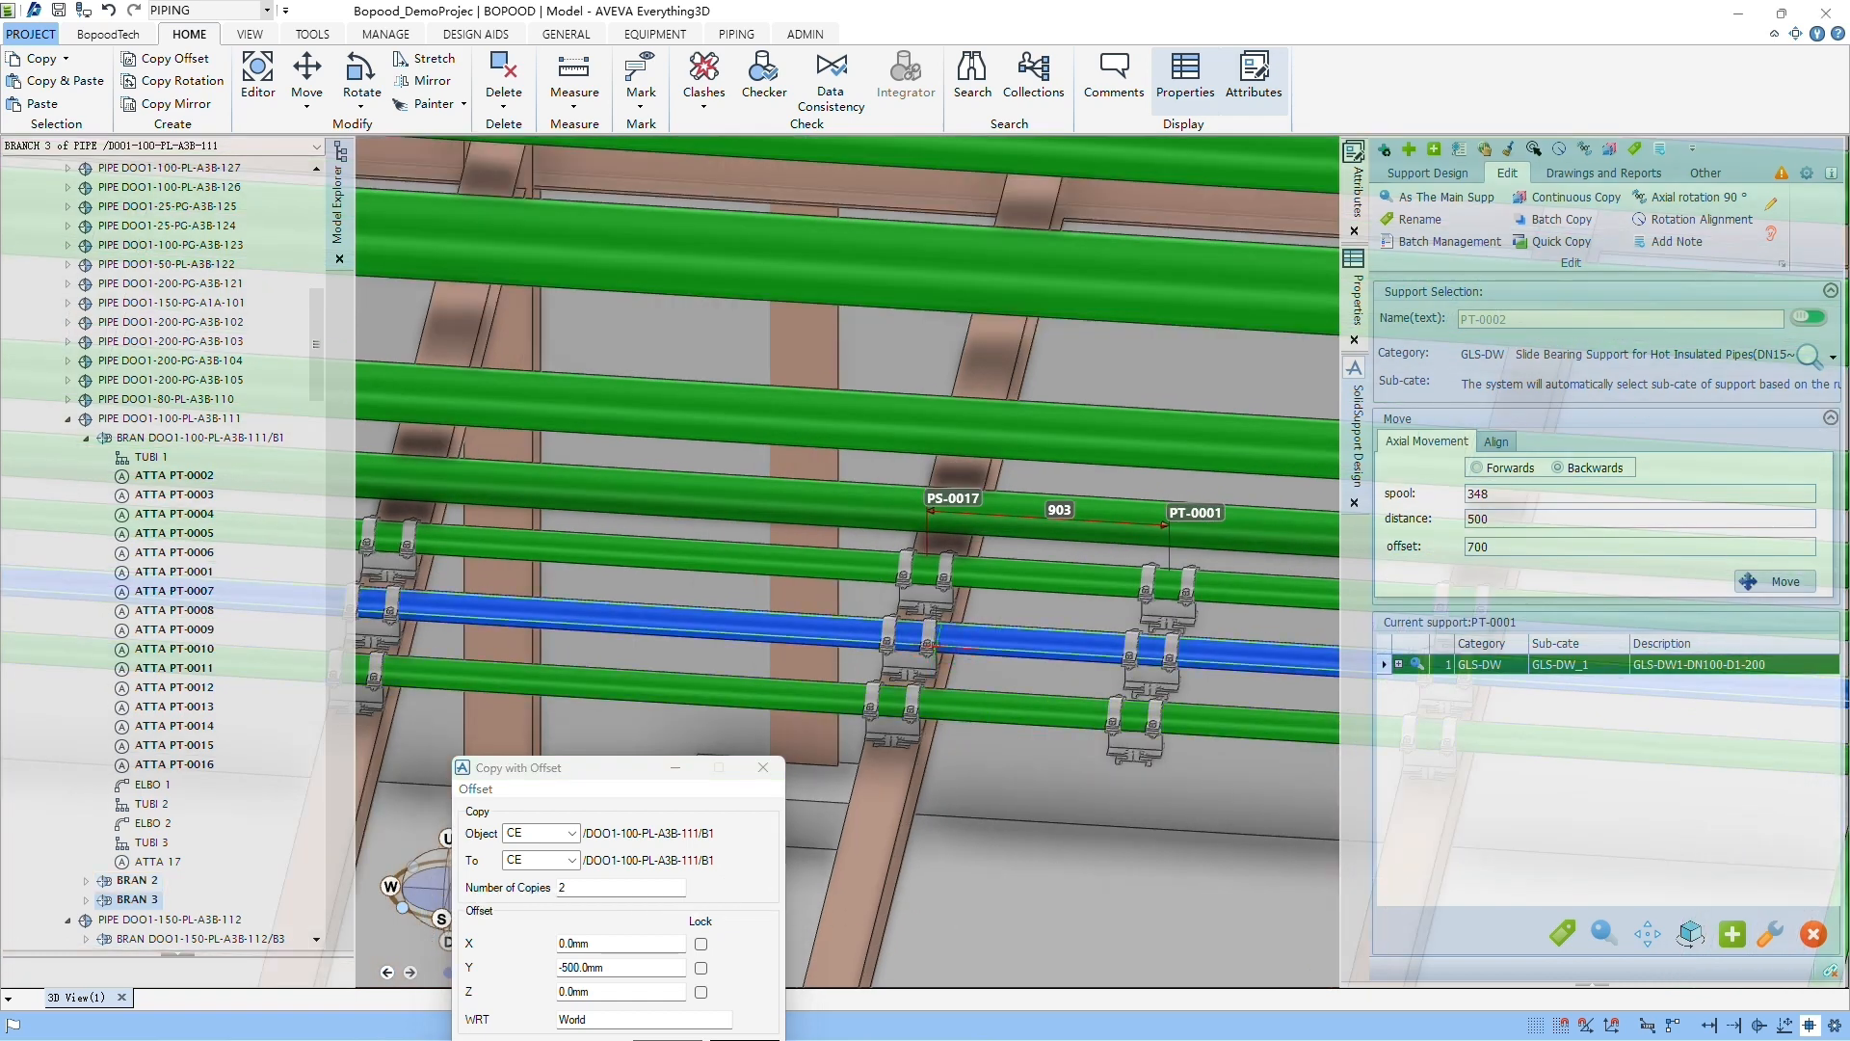
middle_drag(489, 681, 607, 562)
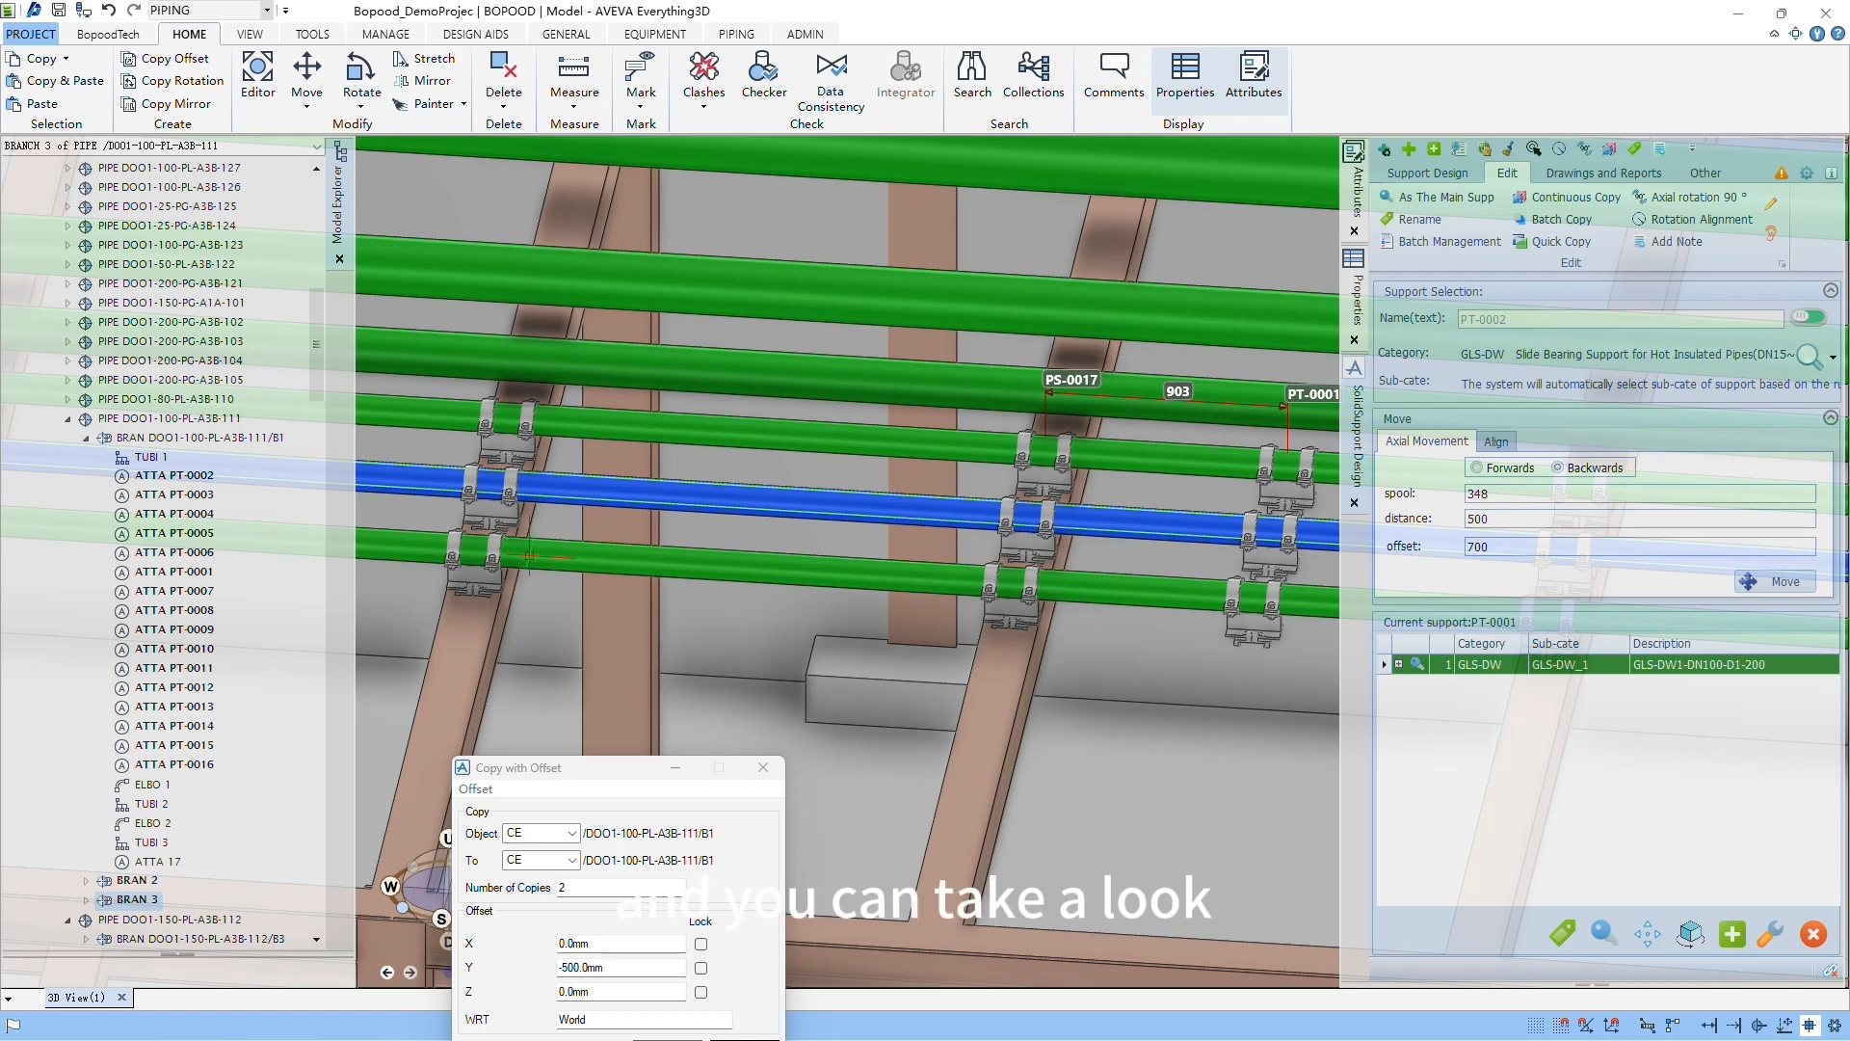
click(608, 562)
Step: Expand BRAN 2 in the model tree and examine the names of the supports copied with it
double_click(139, 879)
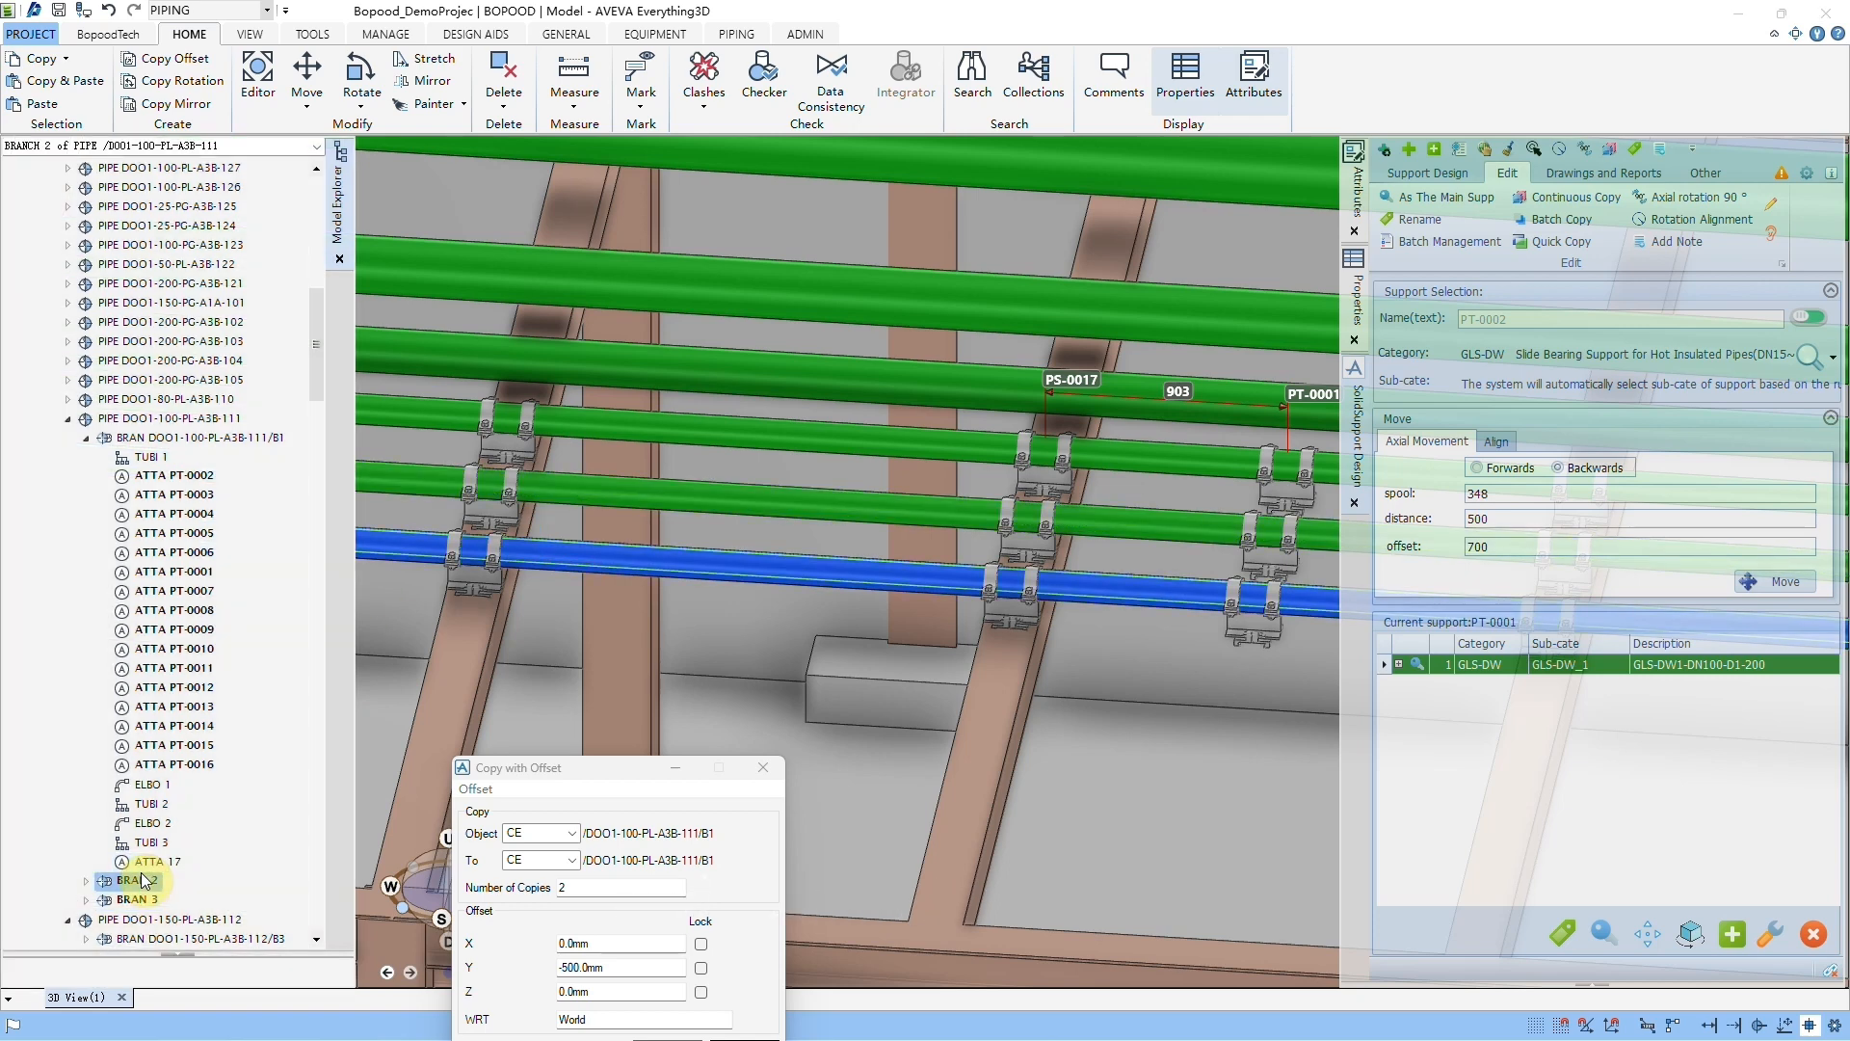
scroll(241, 444, down, 15)
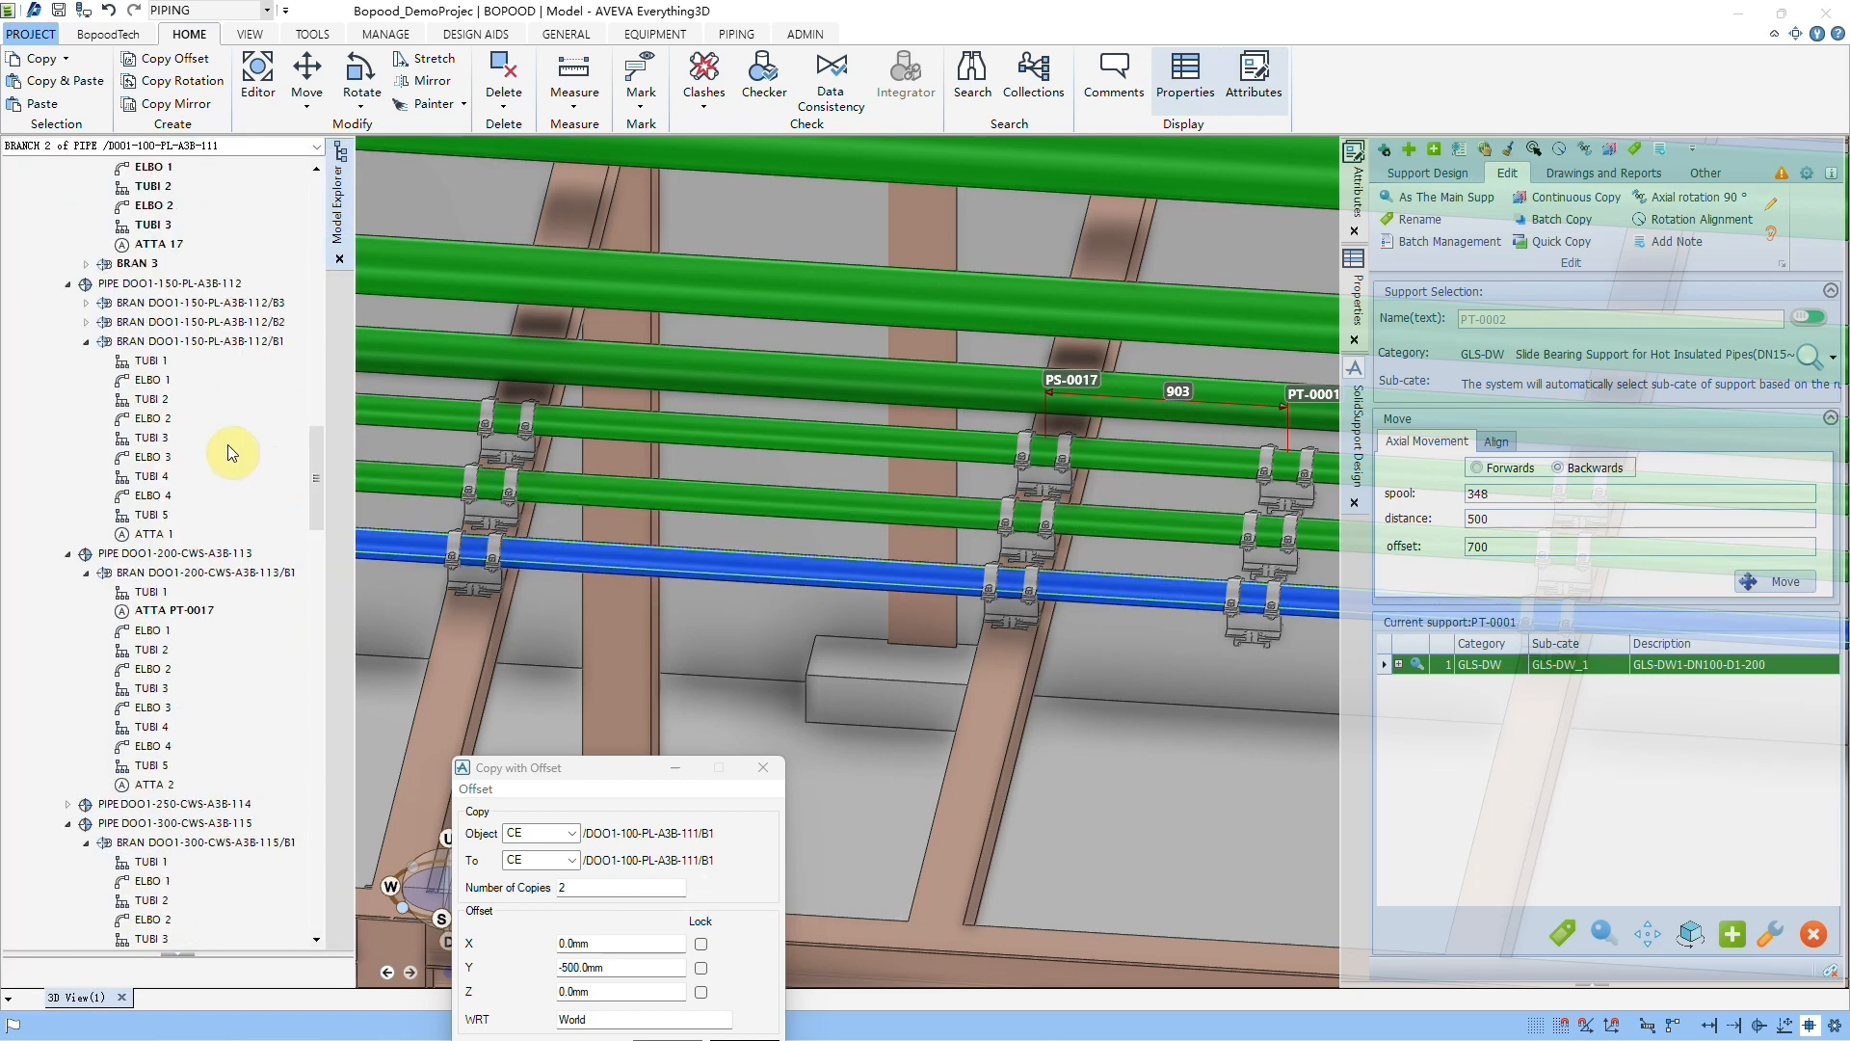
click(262, 438)
scroll(251, 425, up, 4)
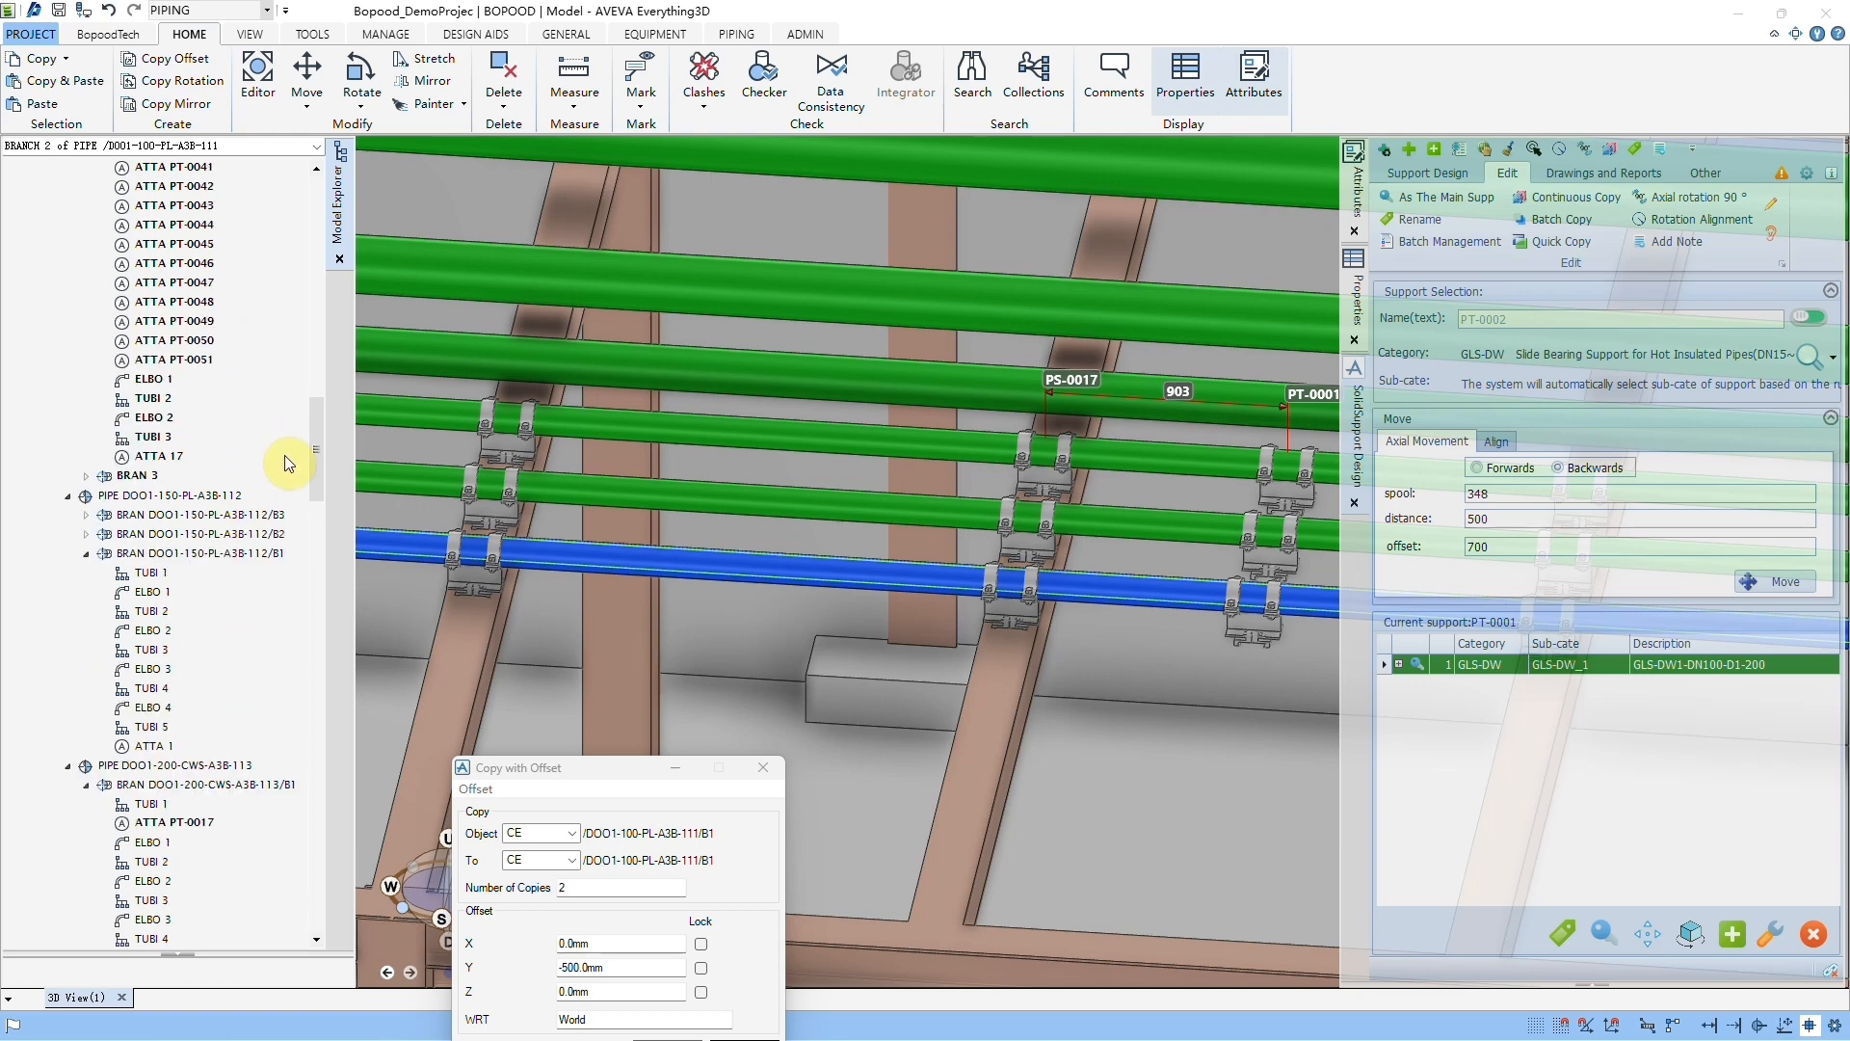
click(256, 398)
scroll(282, 409, up, 2)
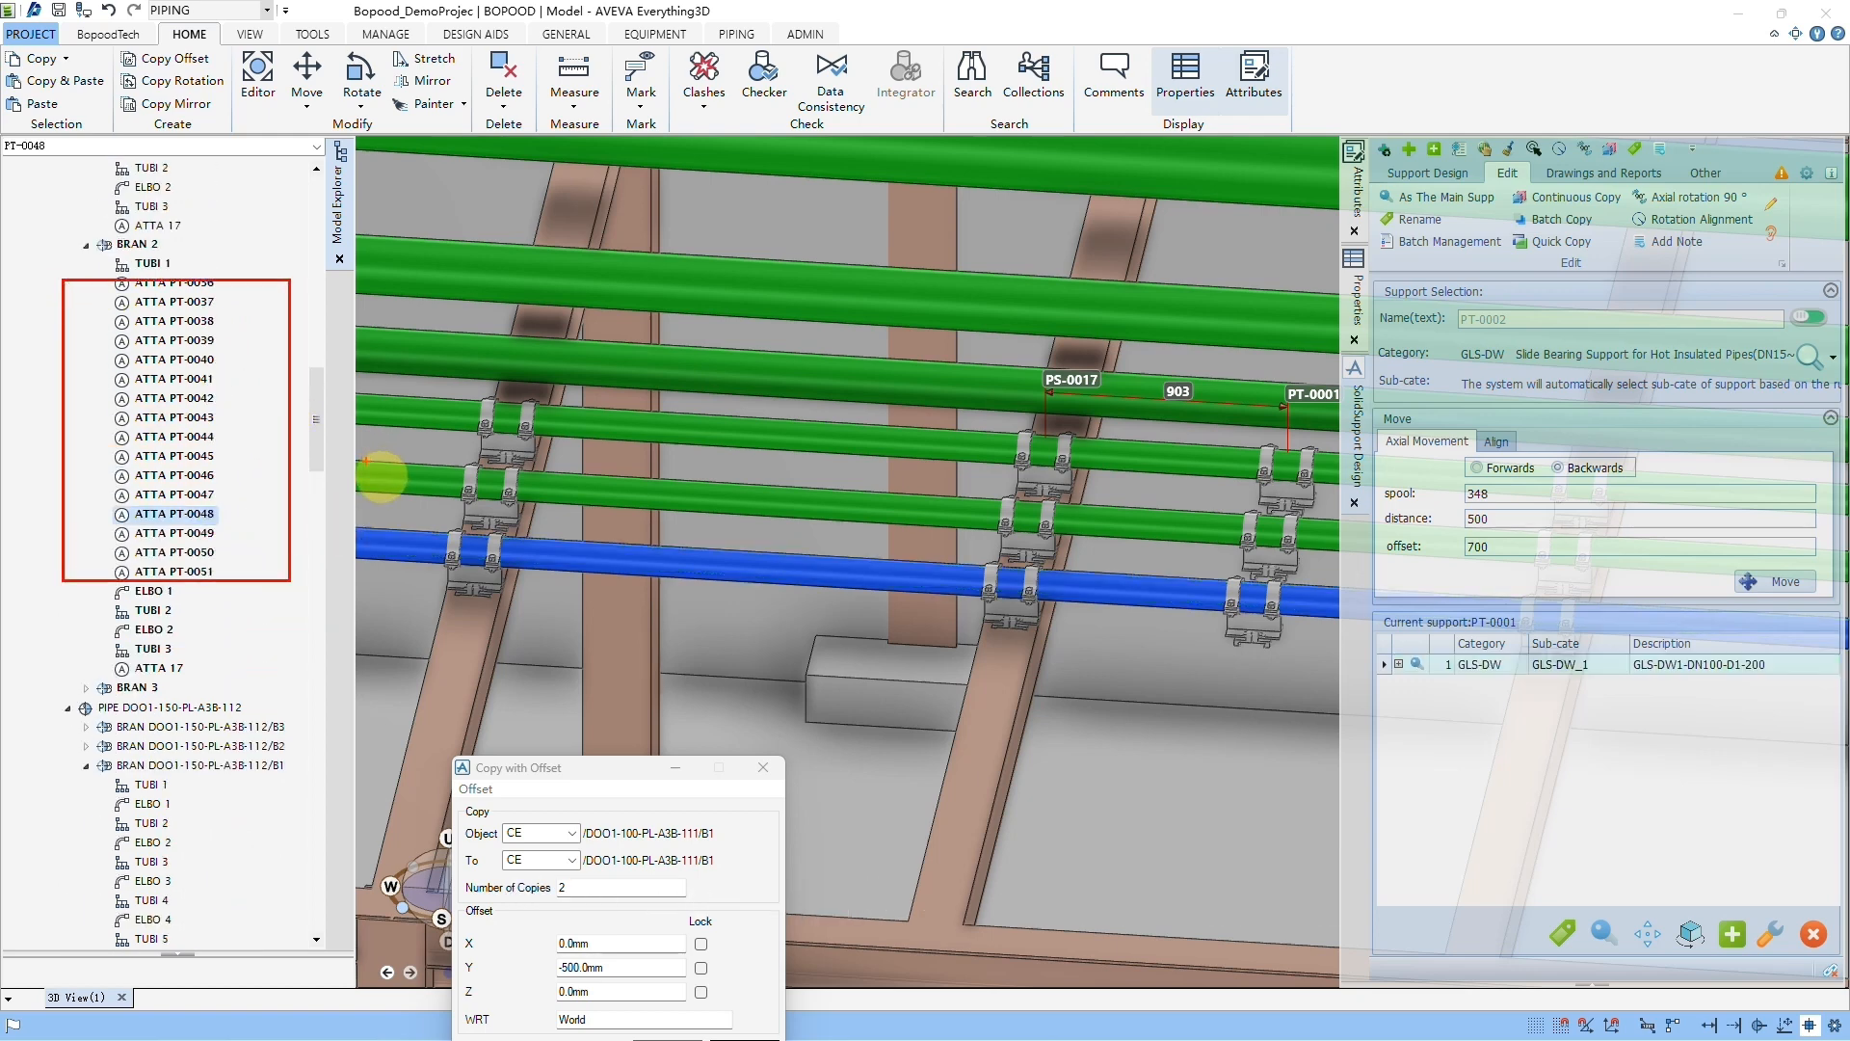
Step: Delete the outermost copied branch, BRAN 2 of pipe DOO1-100-PL-A3B-111, together with its supports
scroll(321, 378, up, 3)
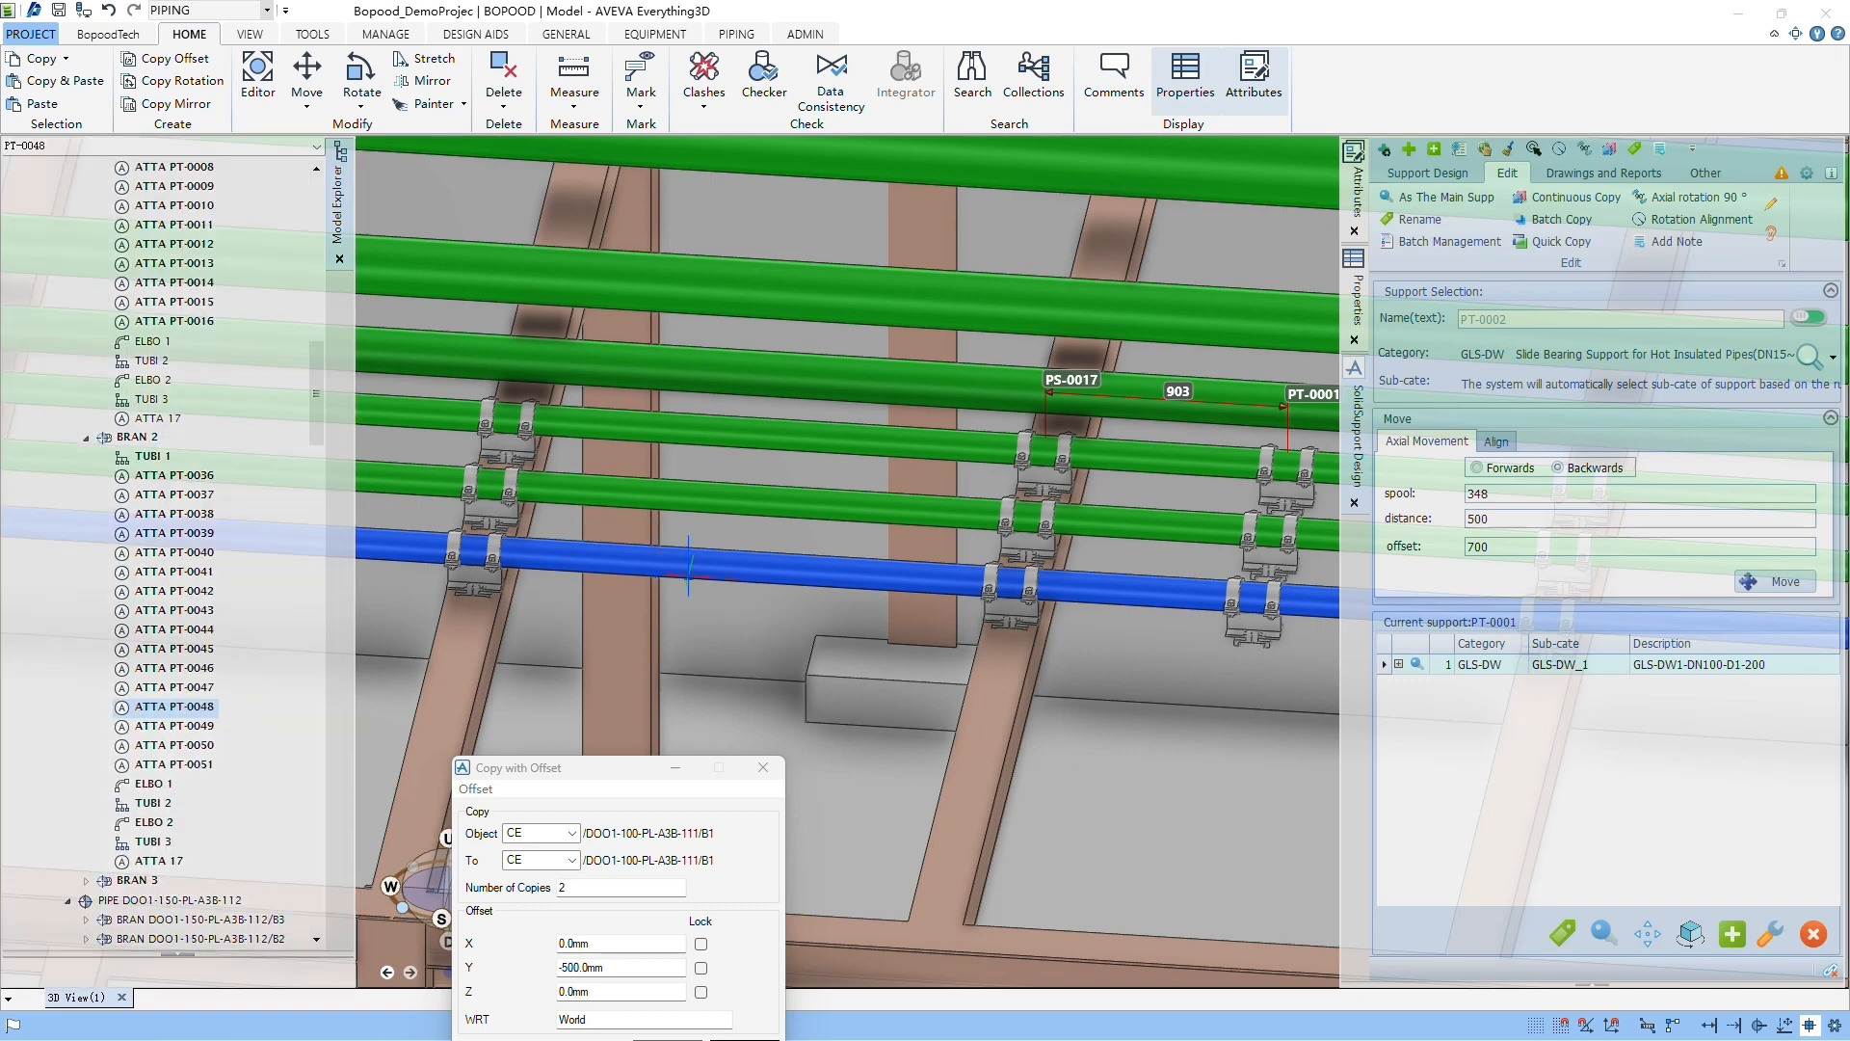
click(705, 568)
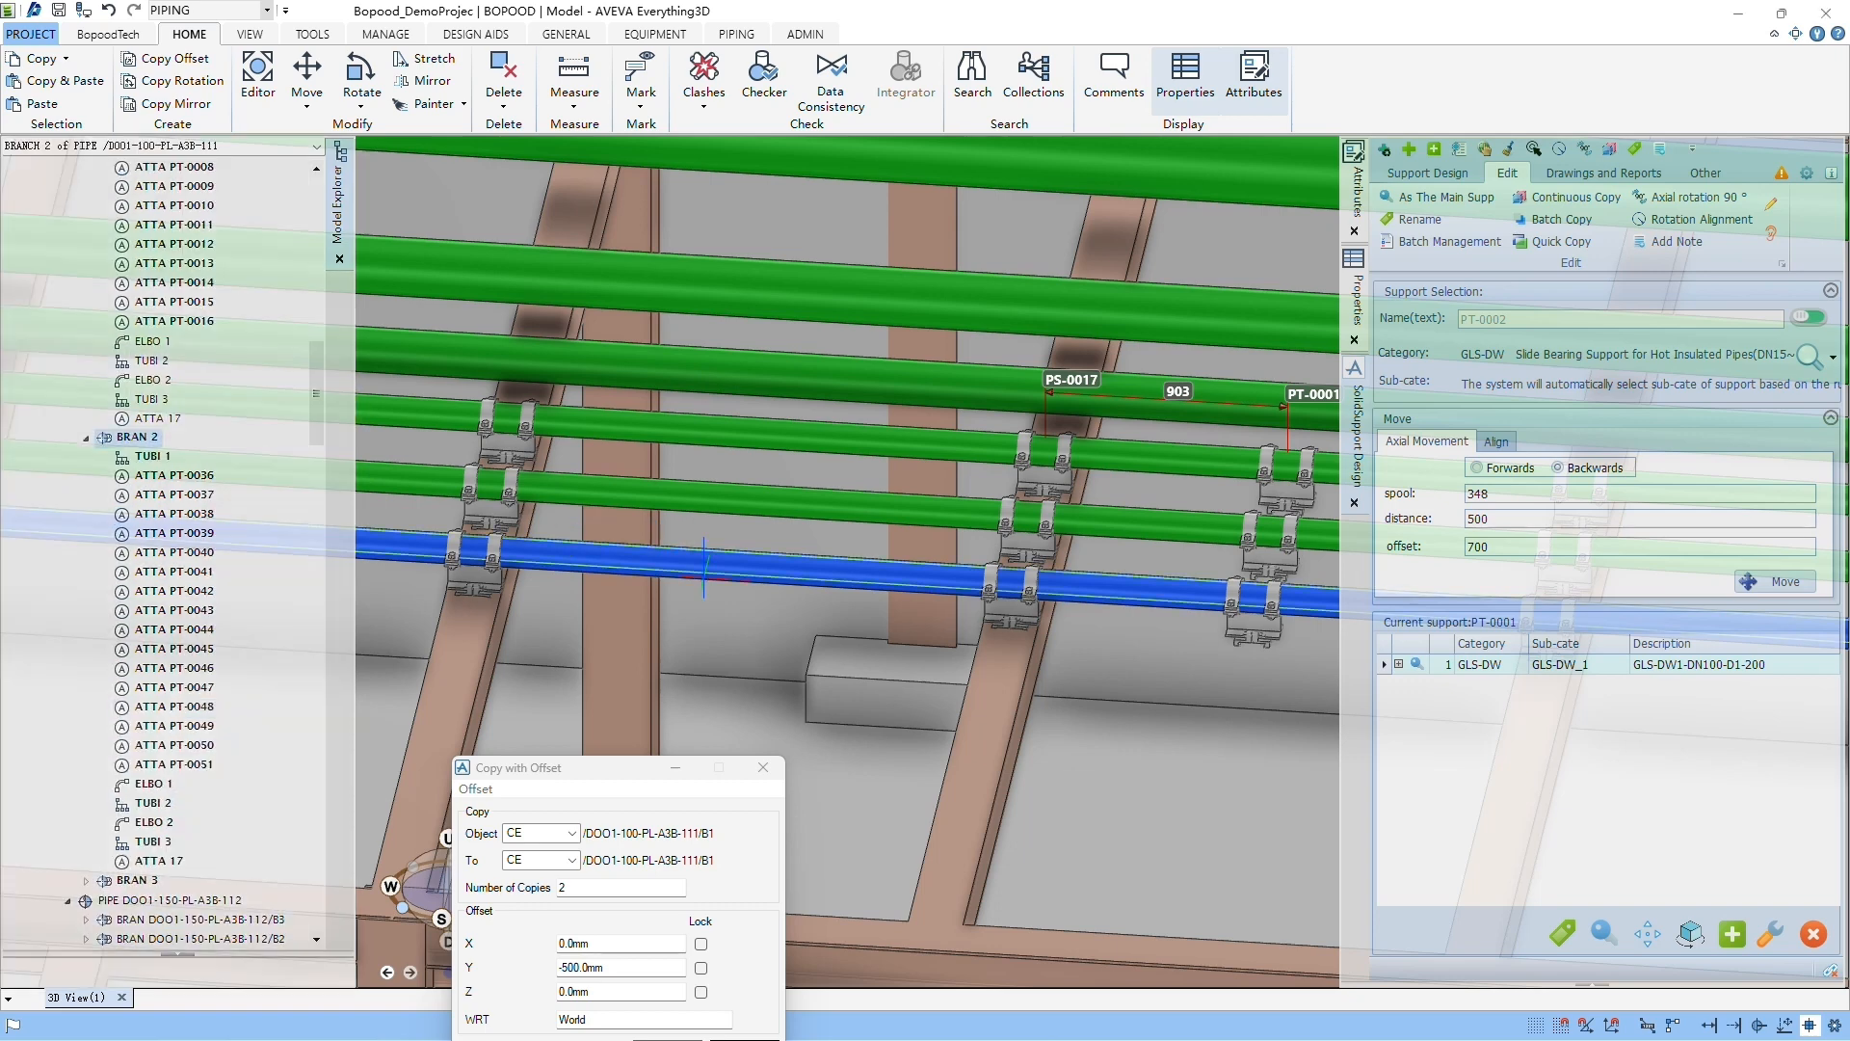
click(503, 72)
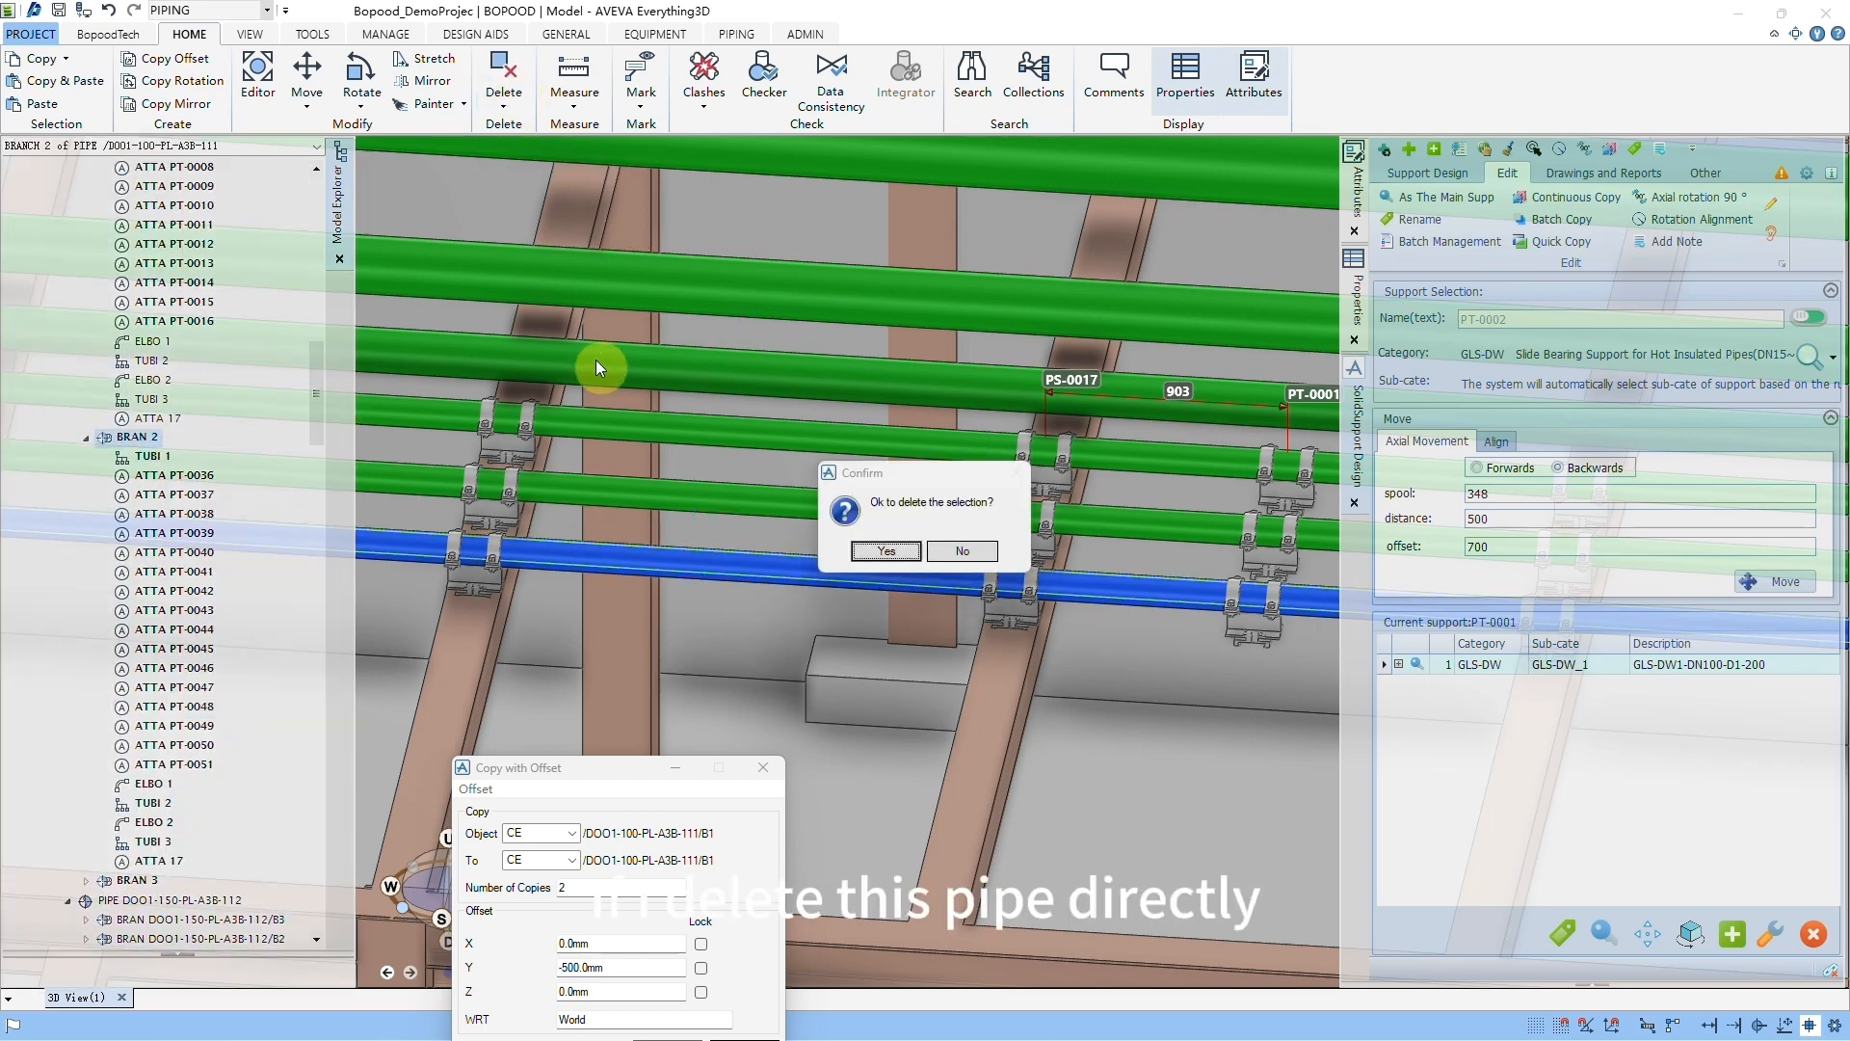
click(892, 550)
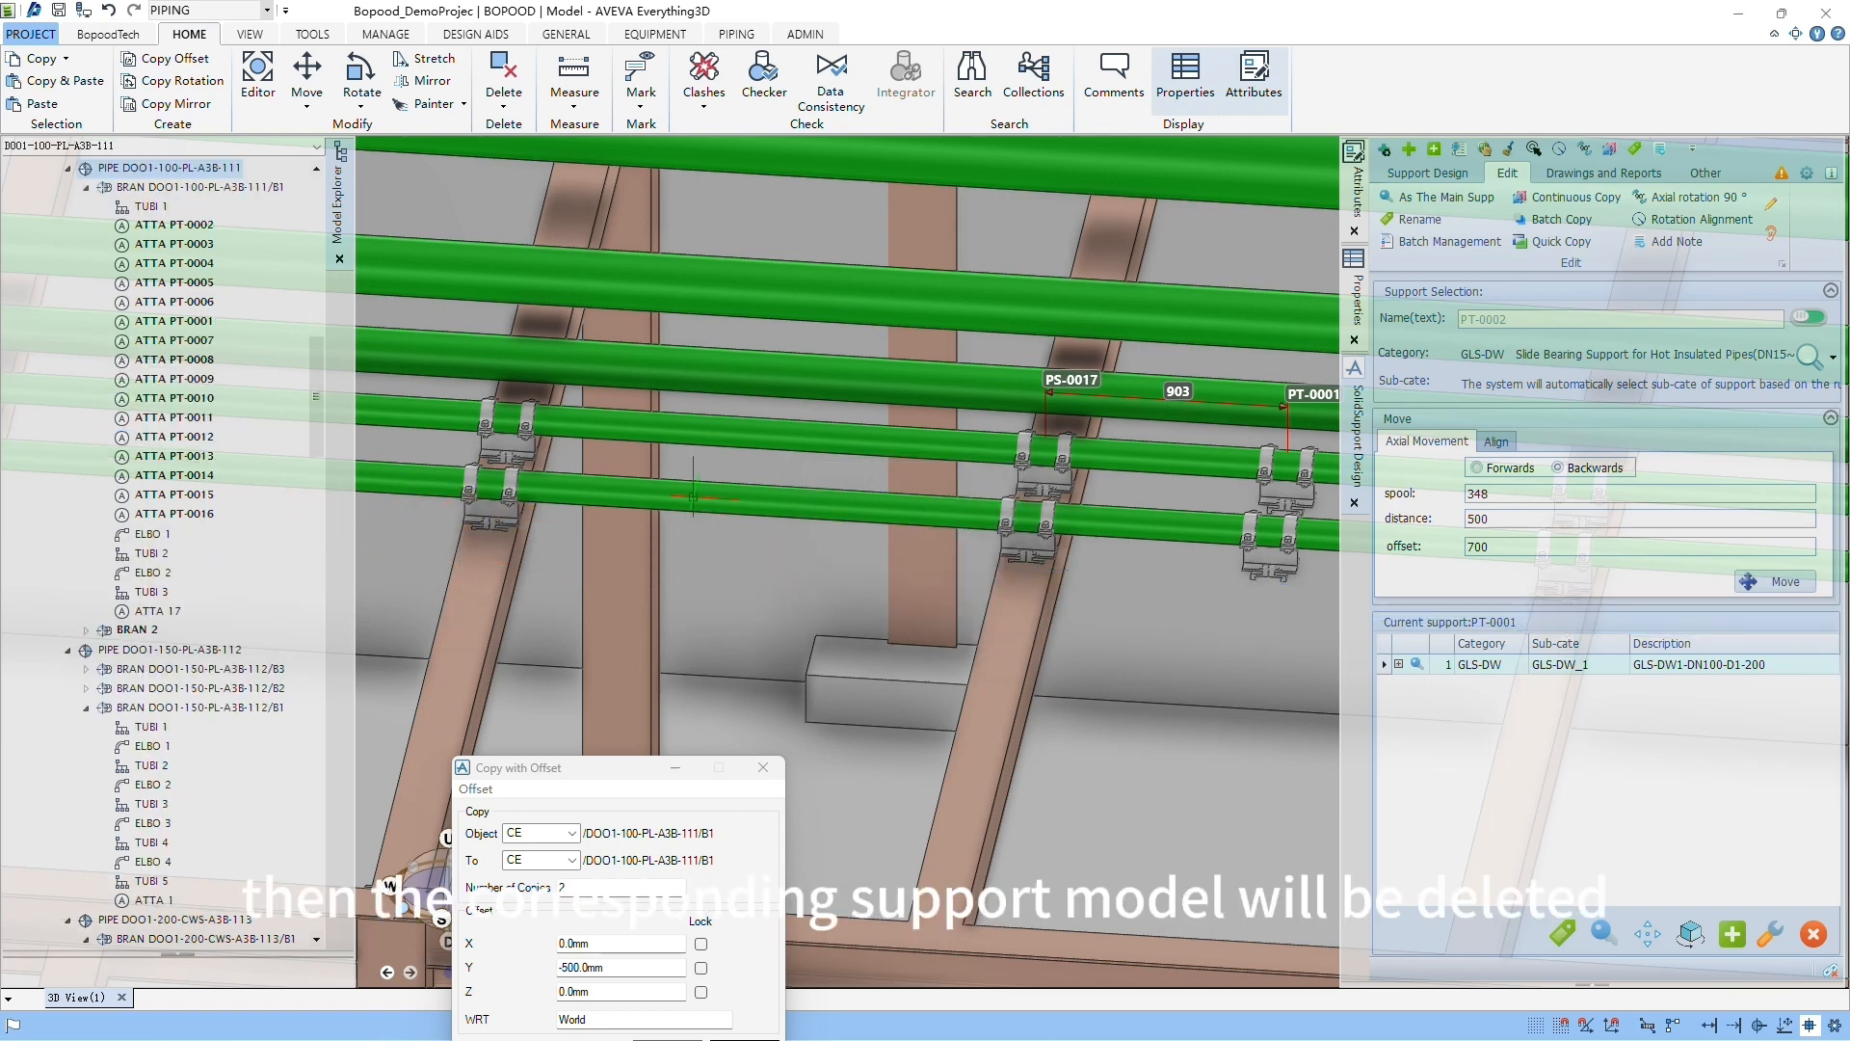
drag(321, 399, 318, 351)
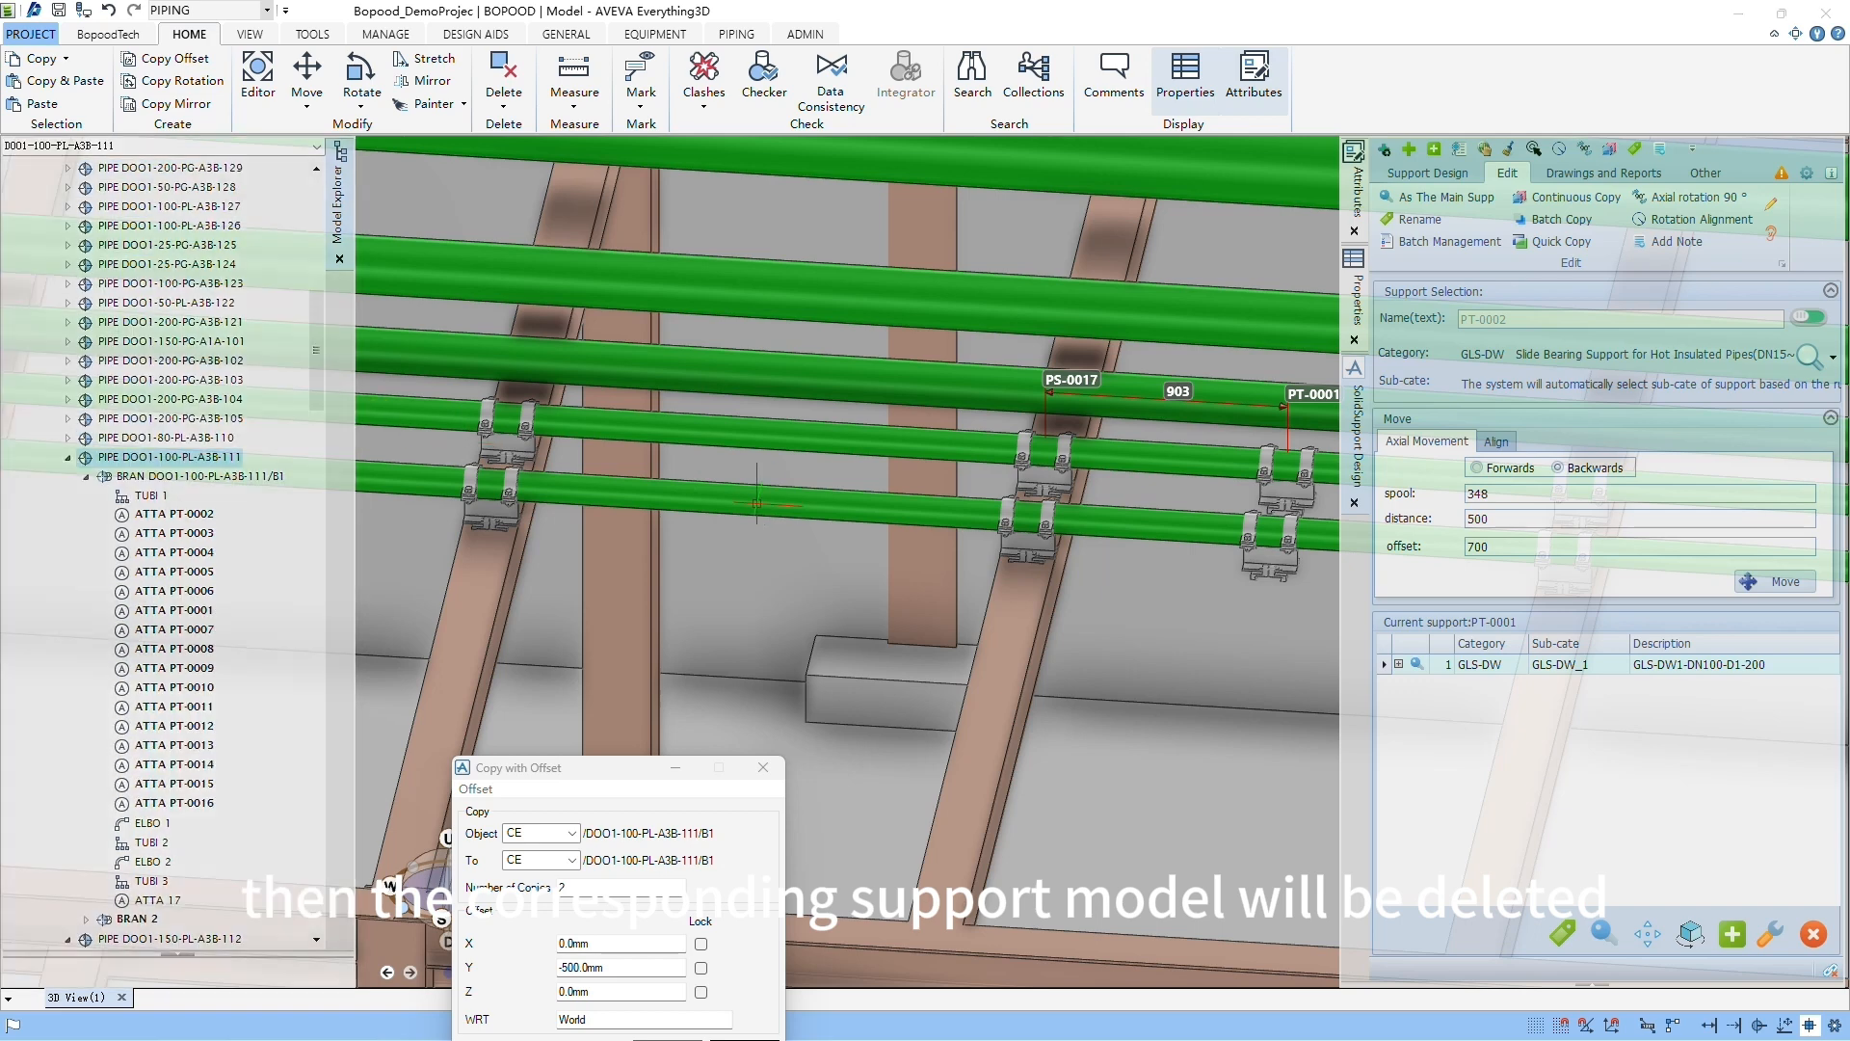
Step: Close the Copy with Offset dialog and move the remaining copied branch 500 mm south with the command BY S500
click(756, 504)
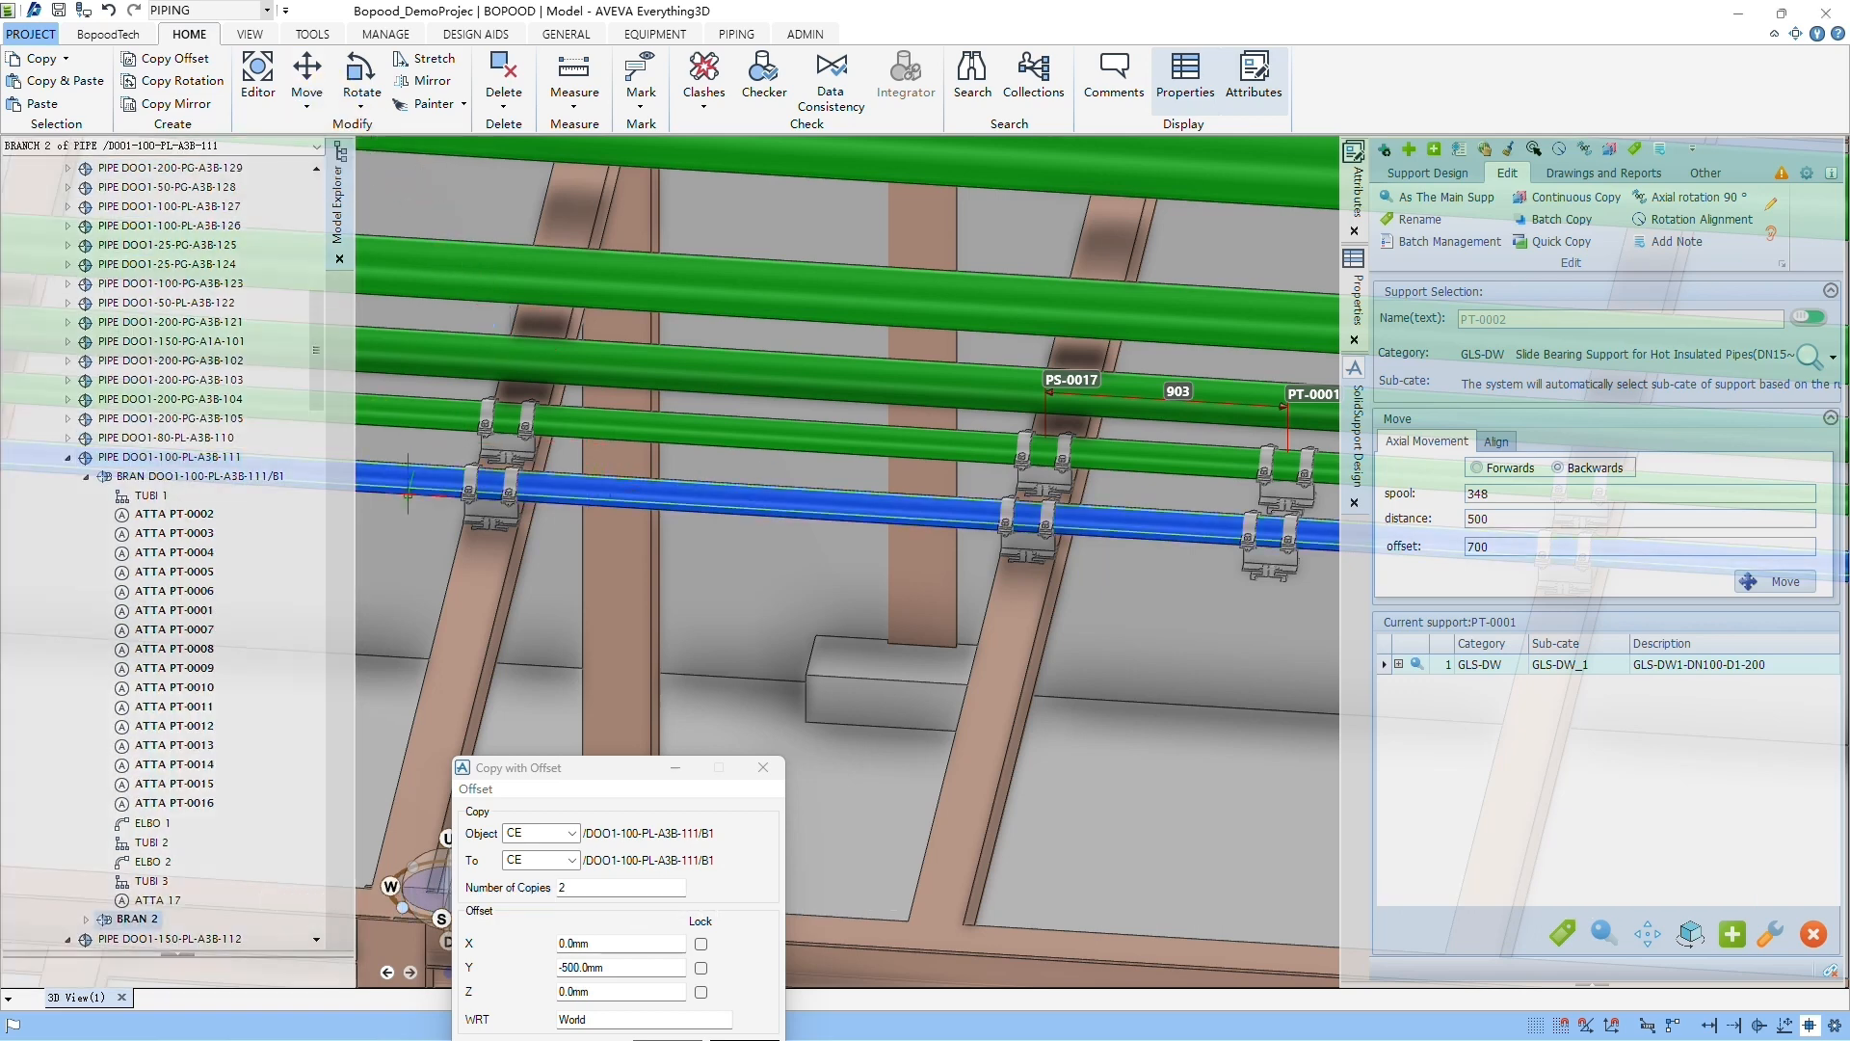
drag(609, 770, 268, 394)
click(419, 392)
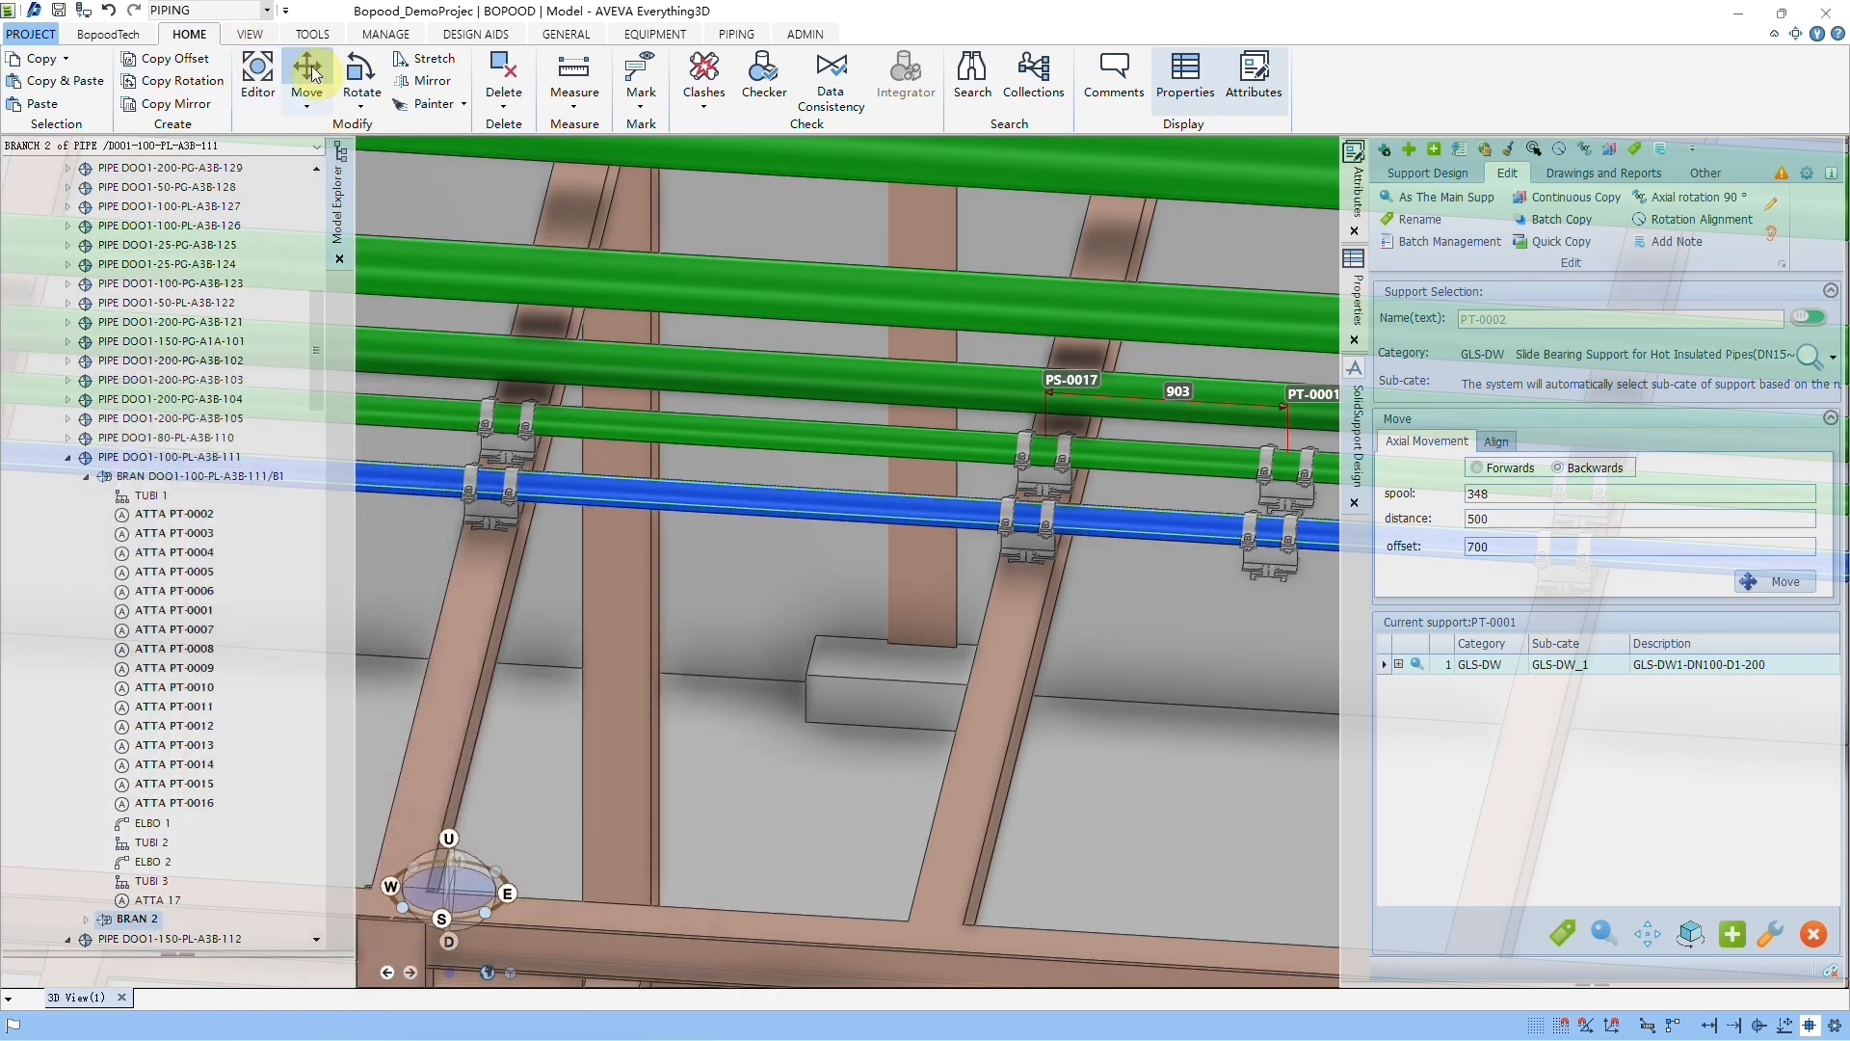
click(310, 37)
click(40, 77)
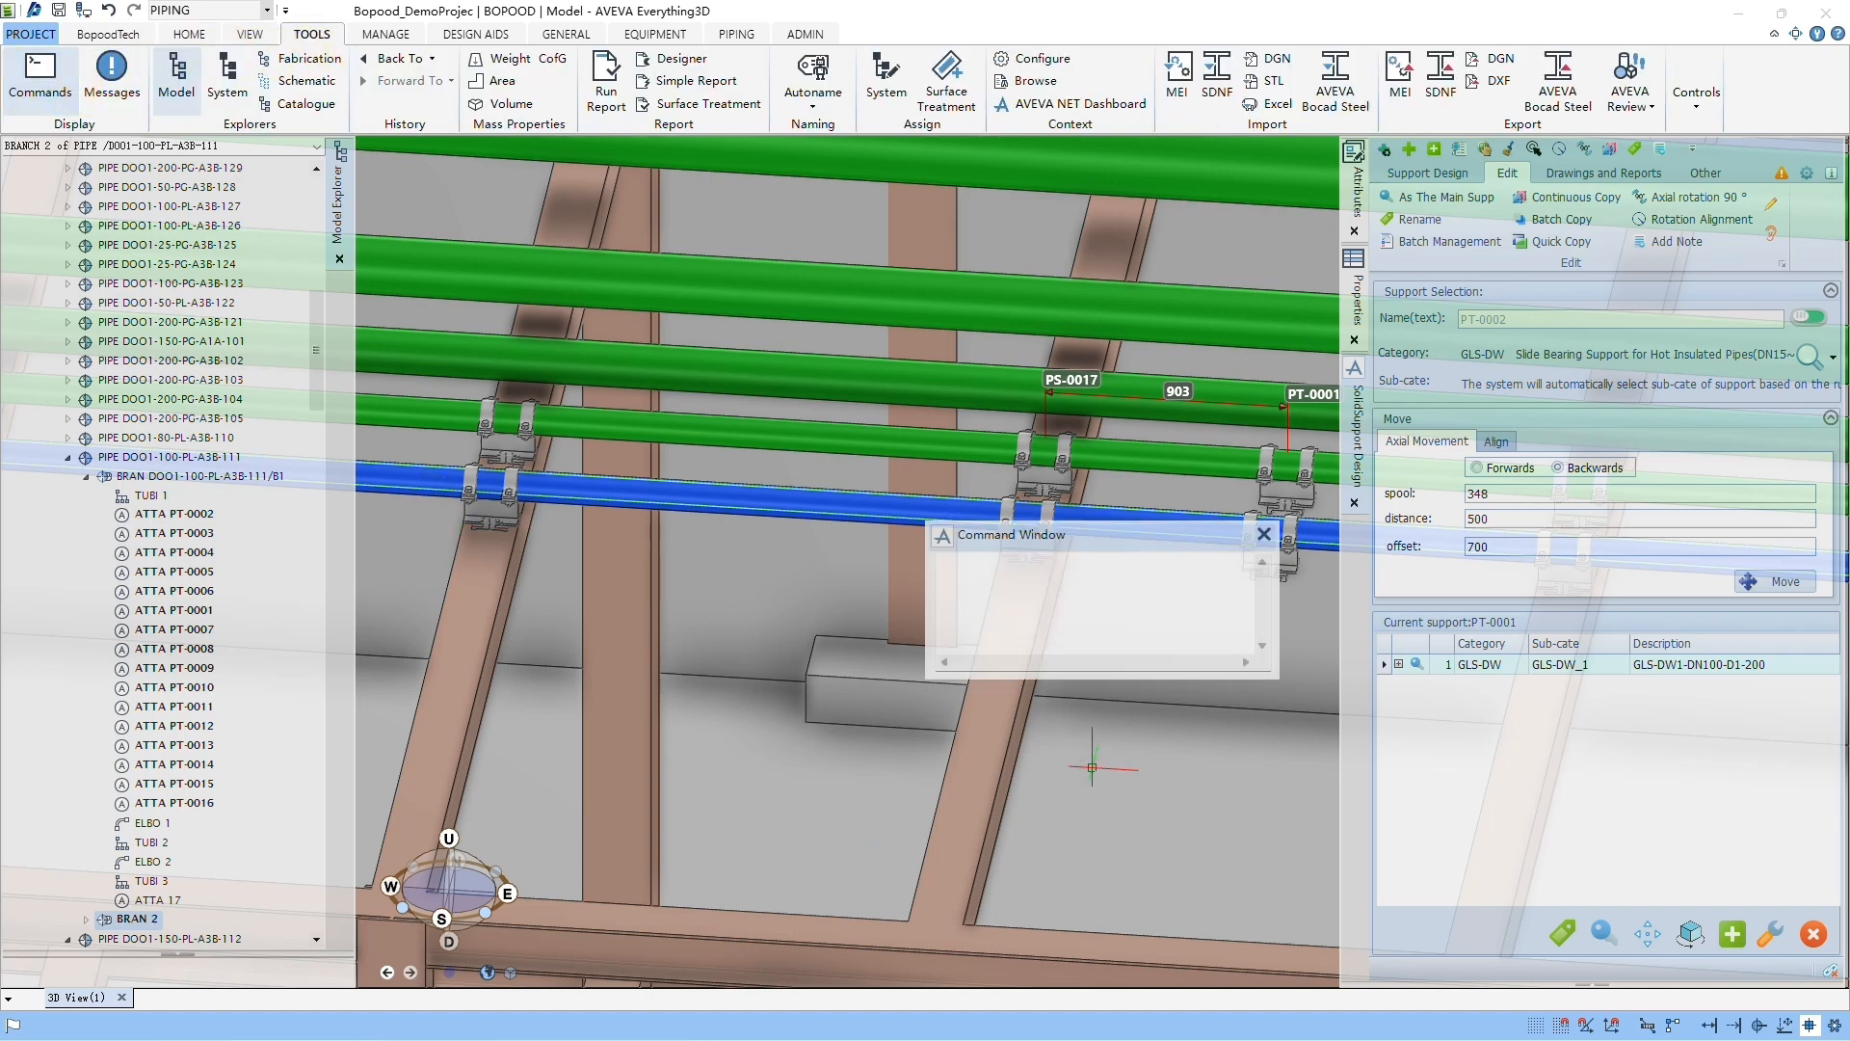
text(BY S500)
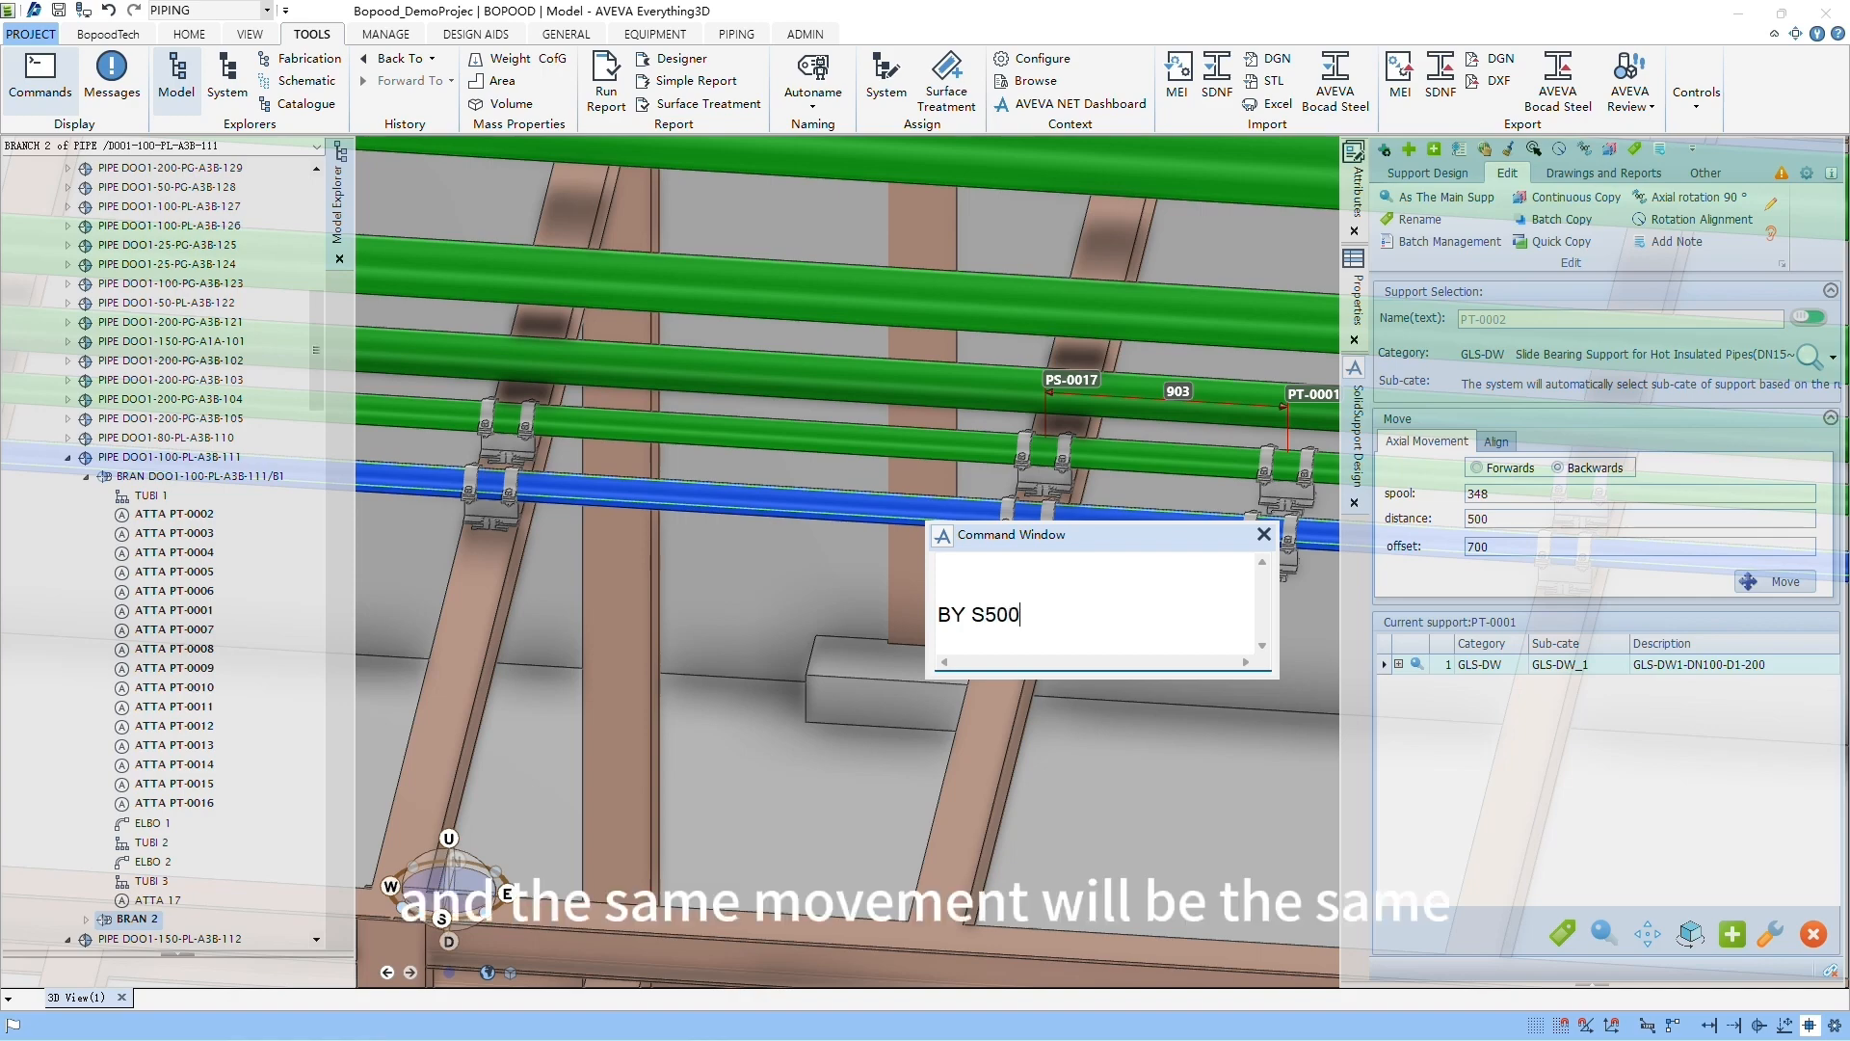
key(Return)
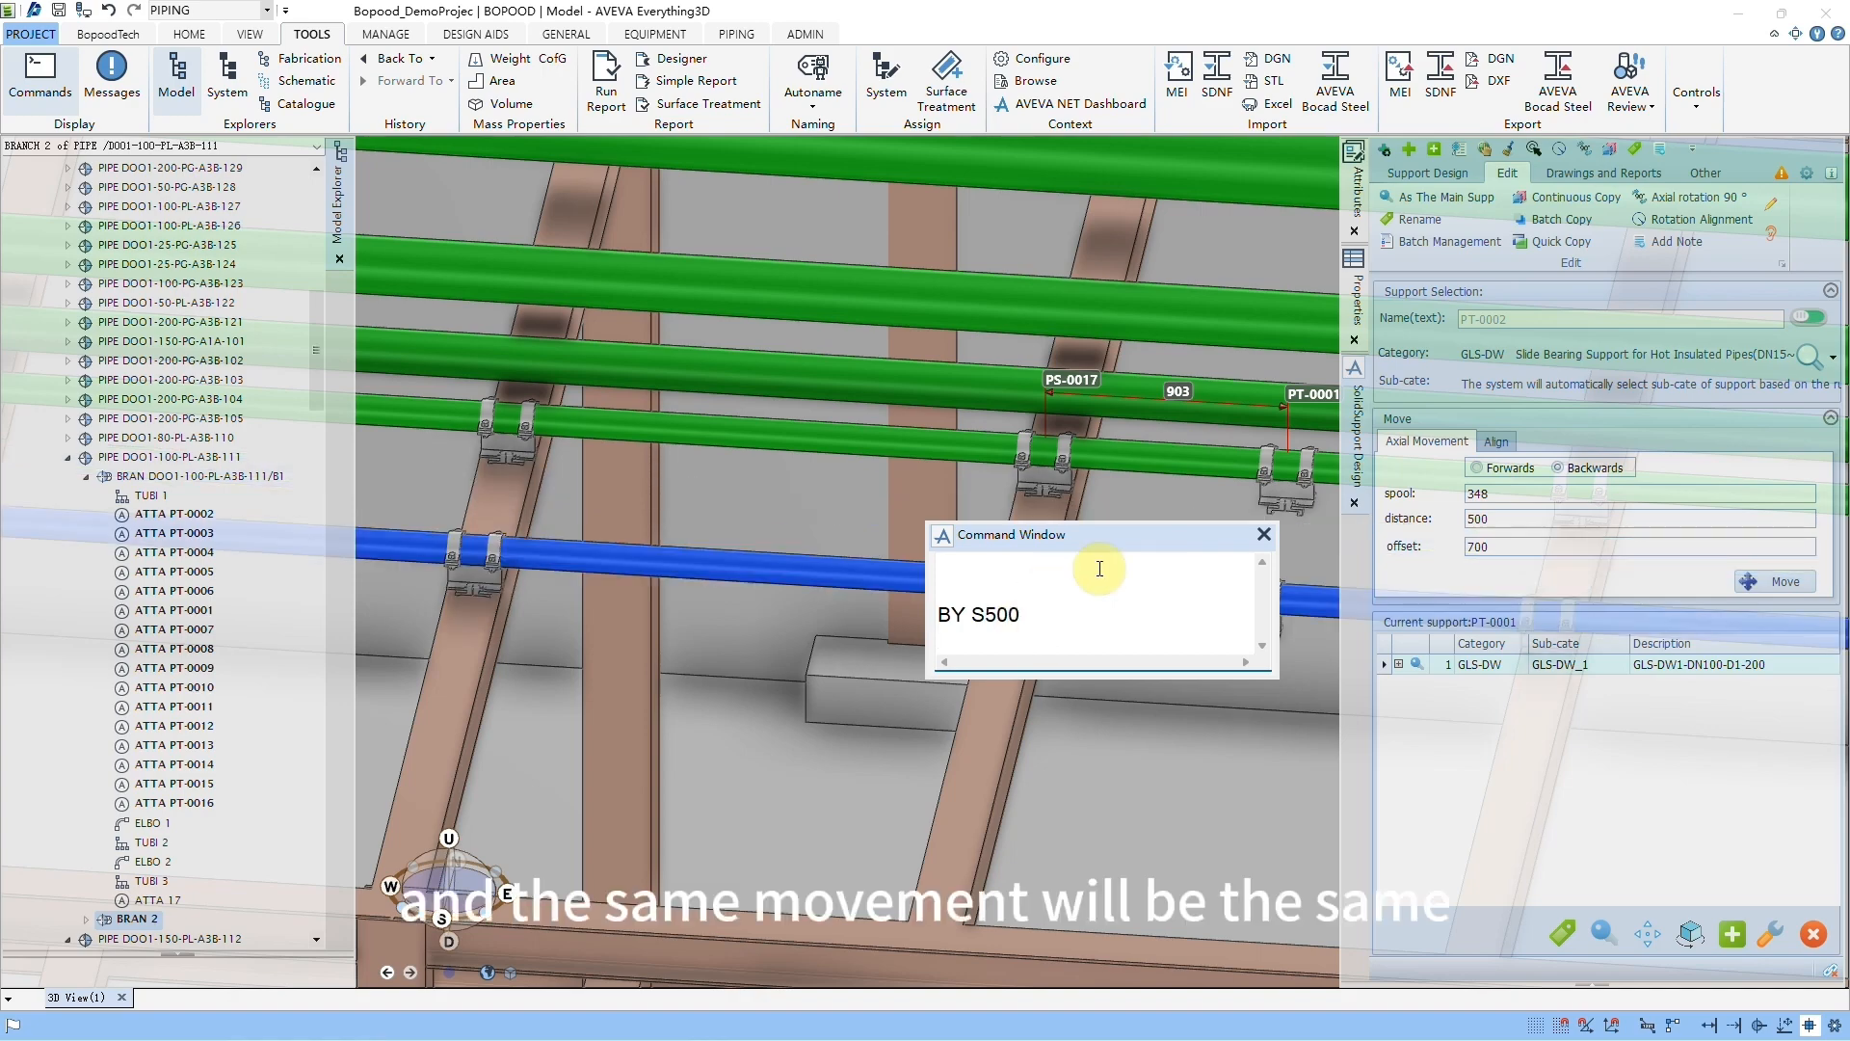
click(1266, 533)
Step: Rotate support PT-0026 about its axis in 90° steps until it is back in its original orientation
middle_drag(1106, 605, 1047, 633)
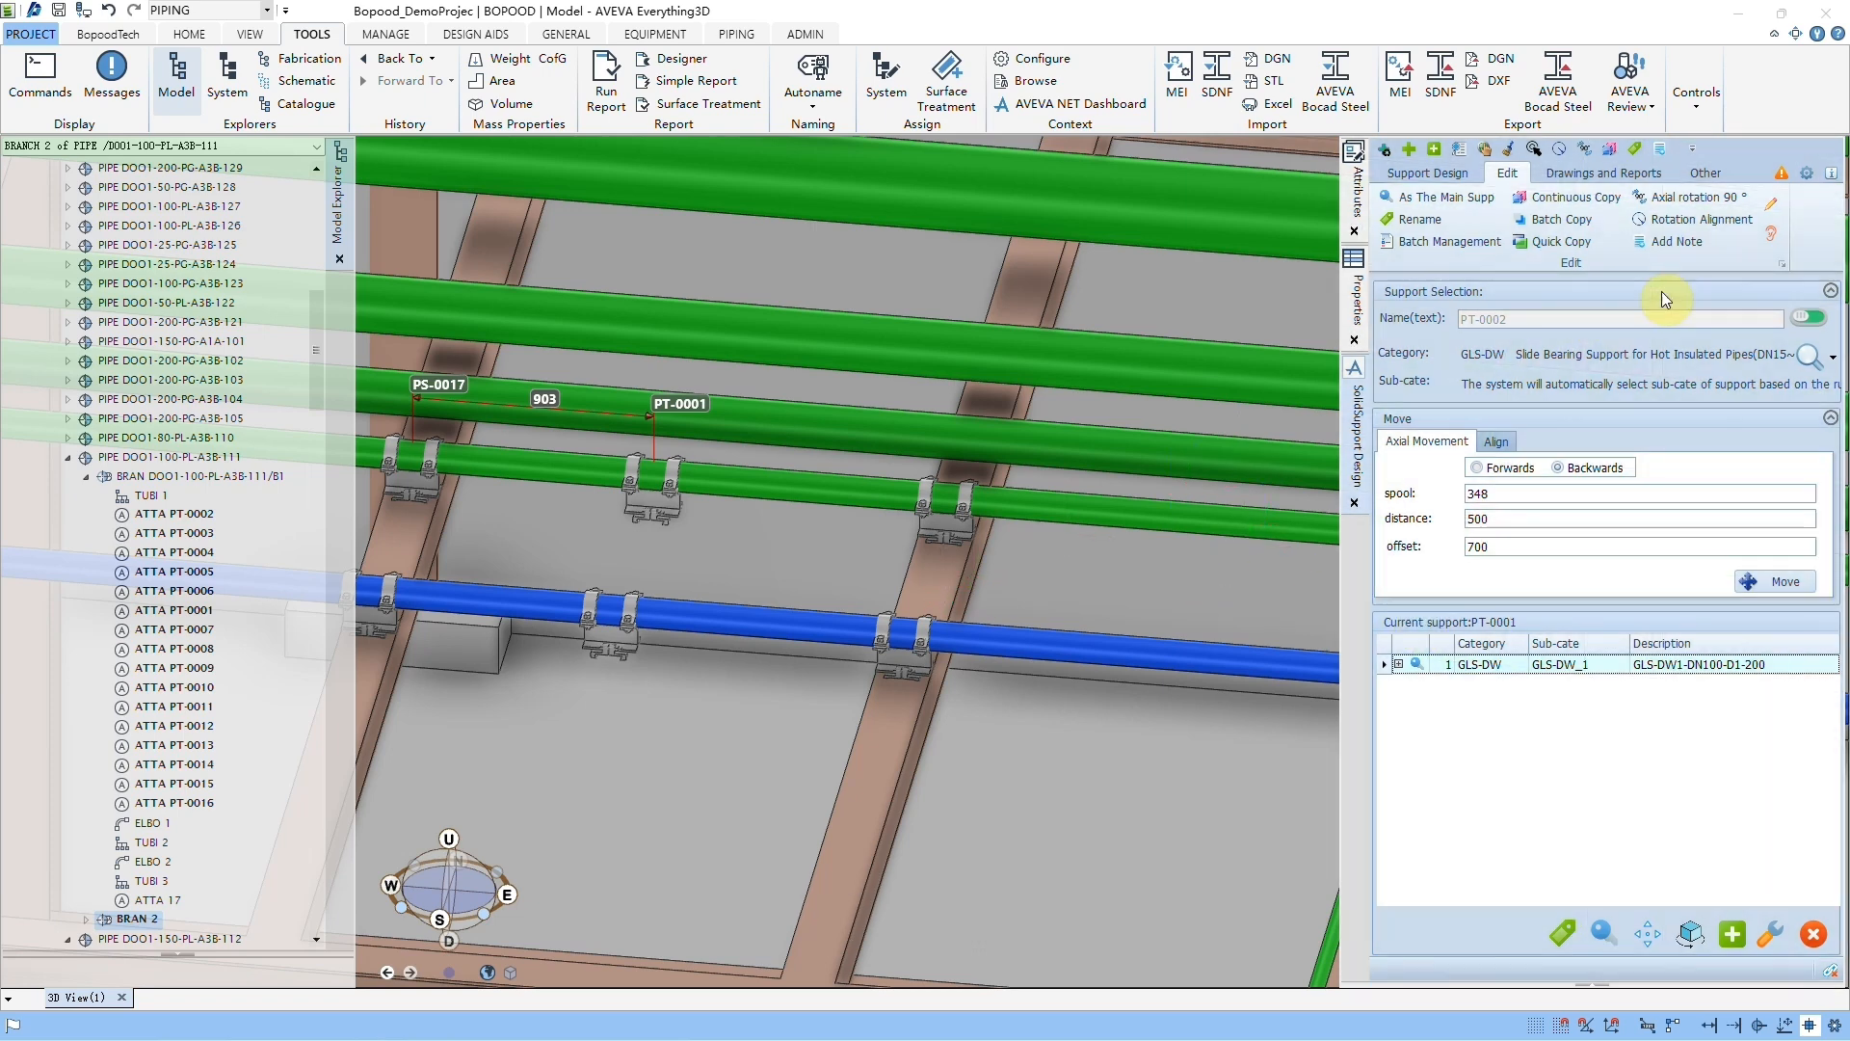
click(1654, 200)
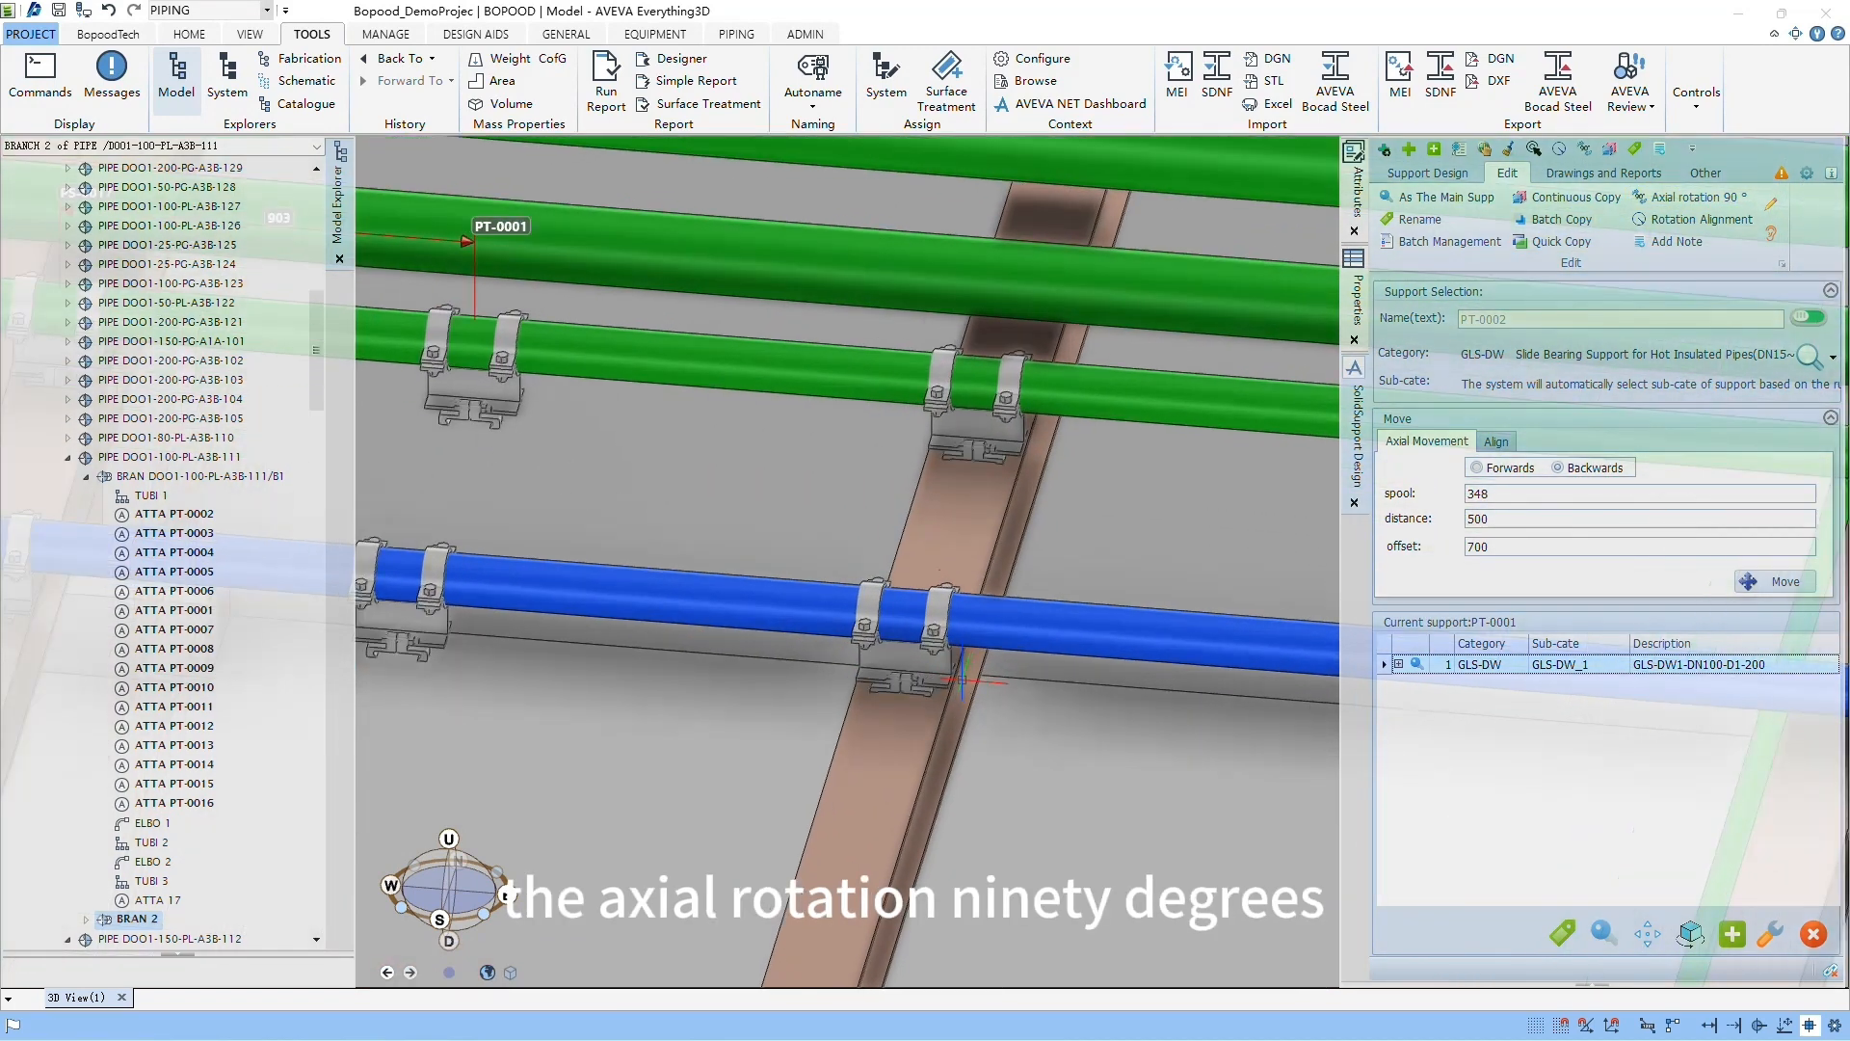
click(1680, 200)
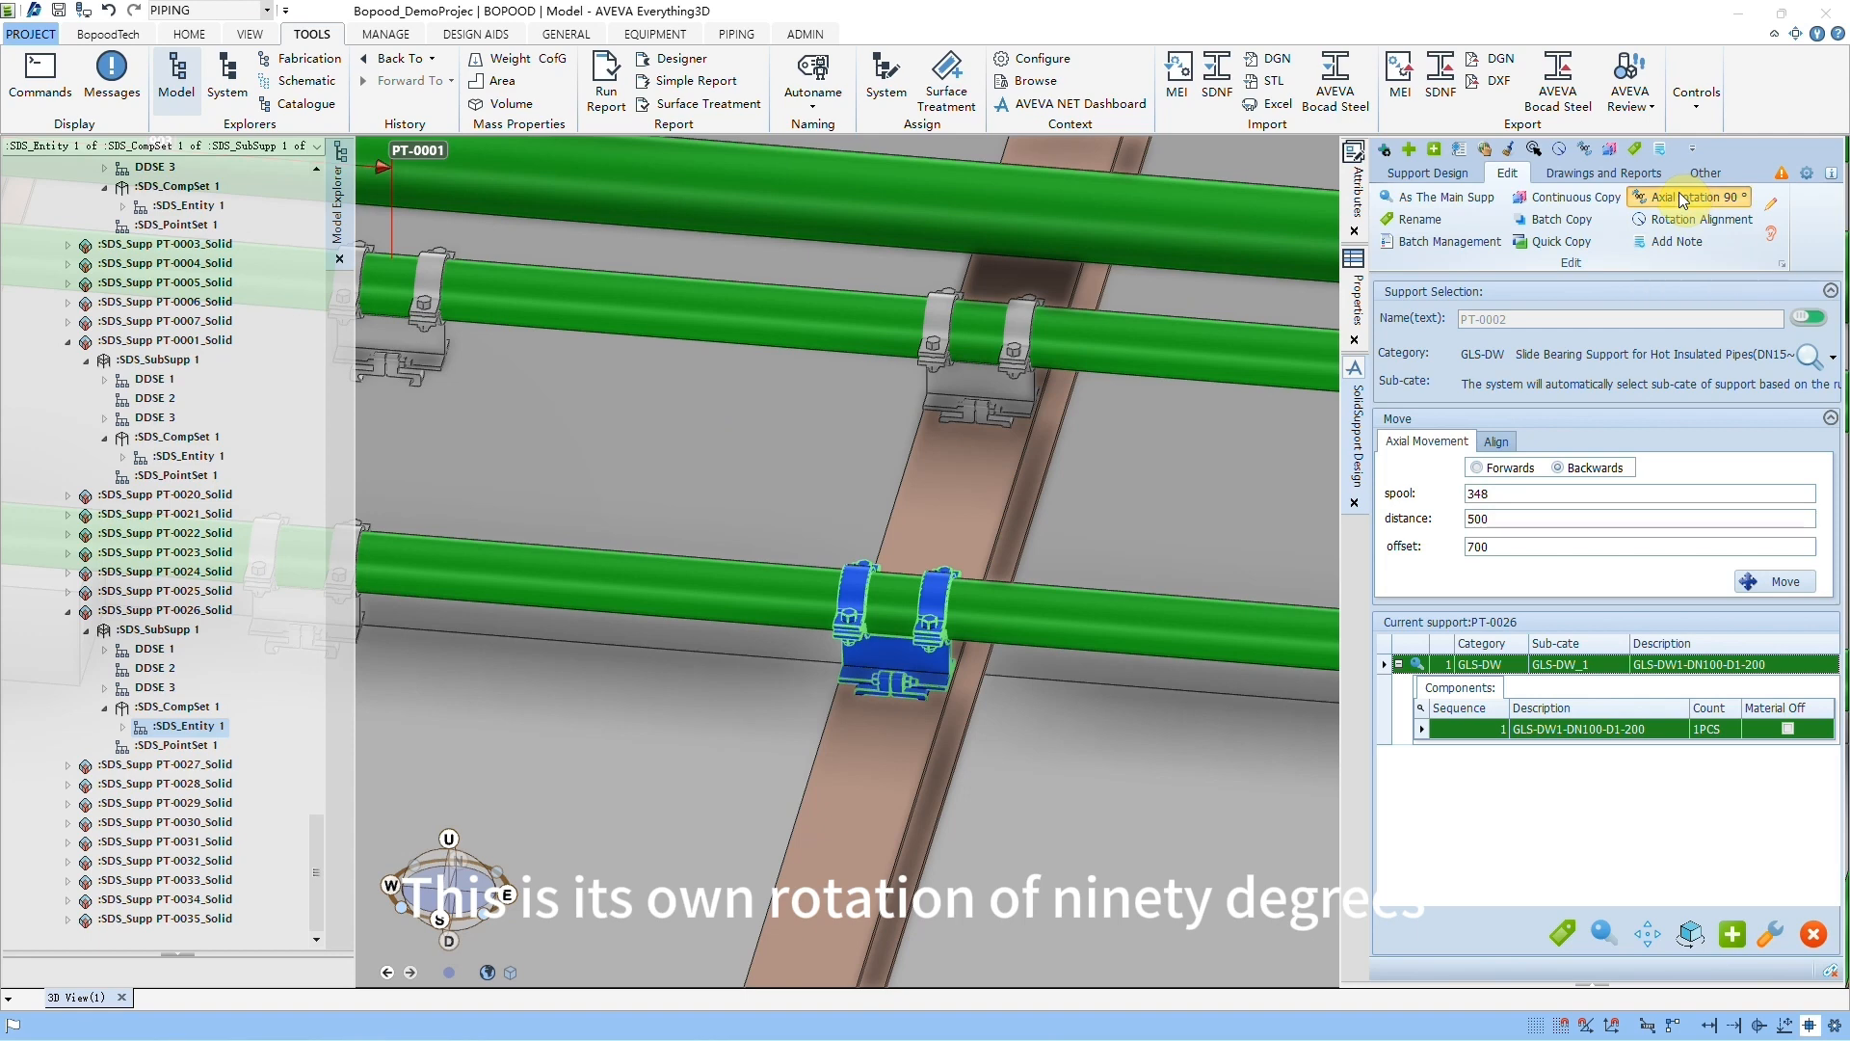
click(1680, 200)
click(1680, 199)
click(1680, 200)
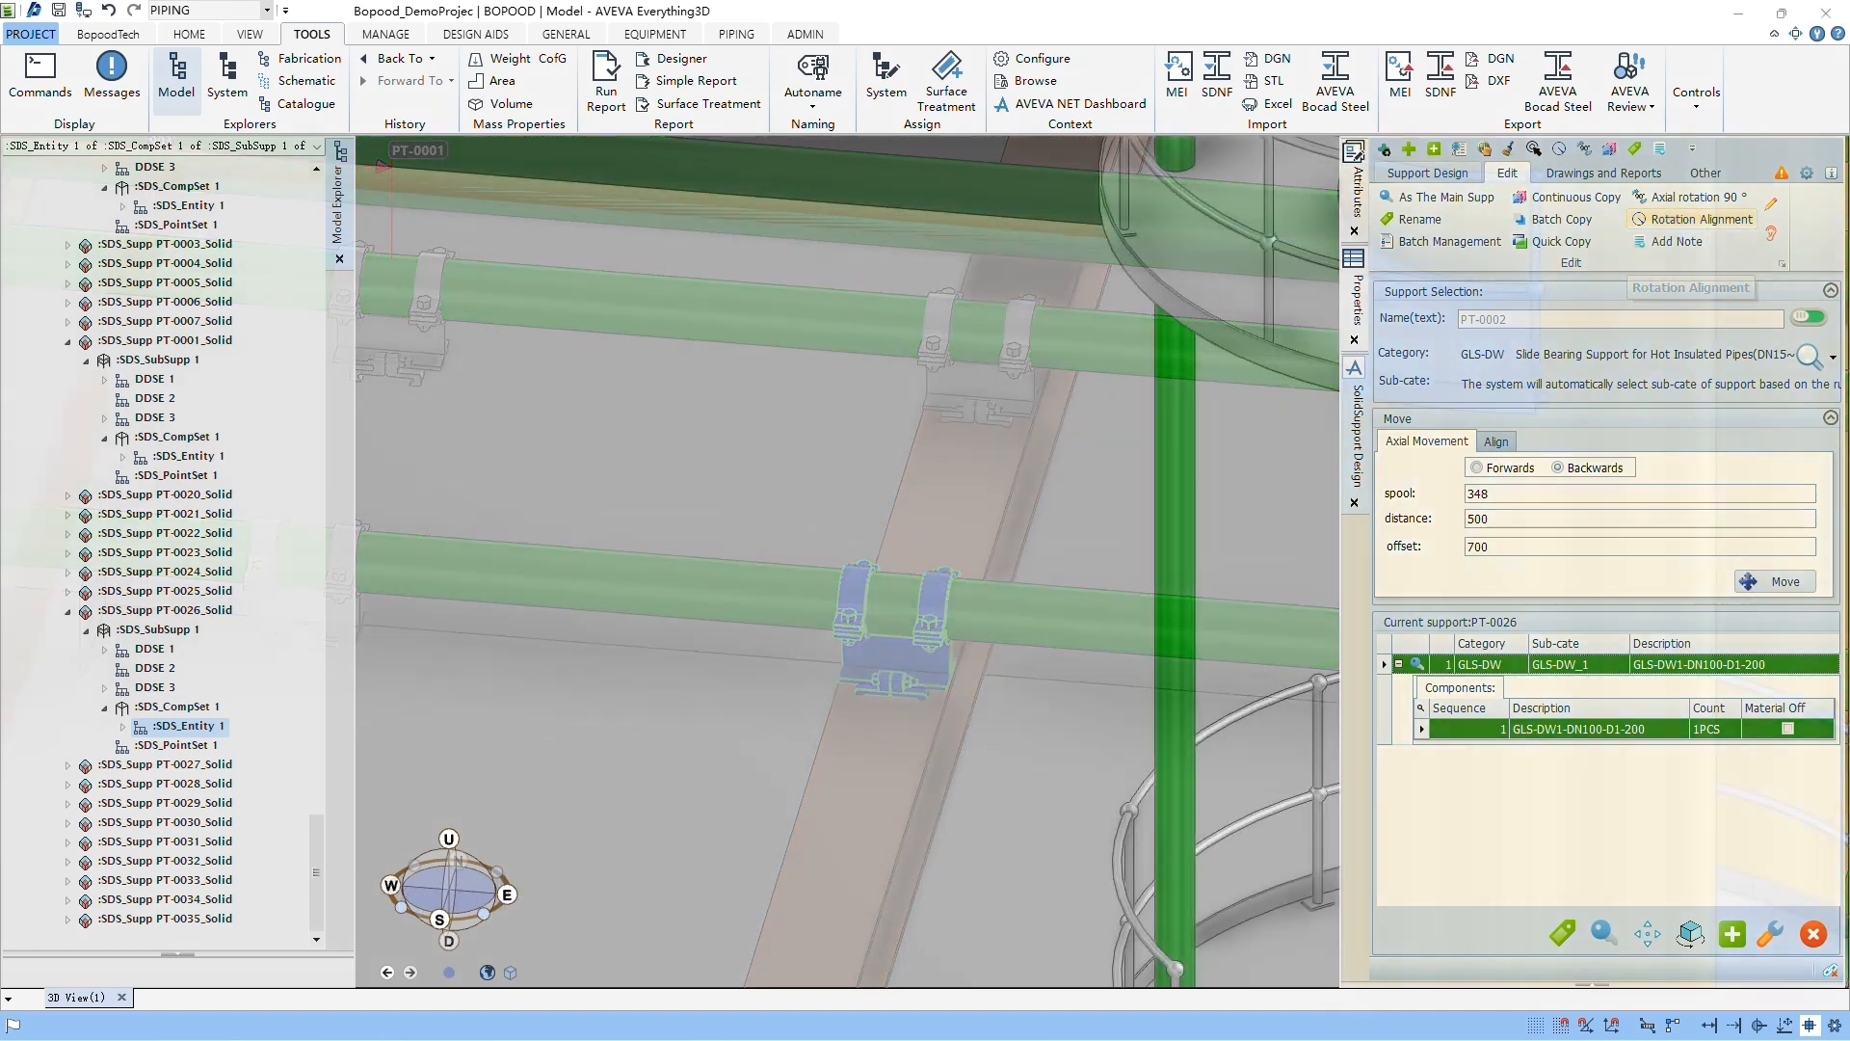
Step: Choose the FLX01 T-post support from the support database and create one on the vertical pipe below the platform
click(1425, 174)
click(1396, 214)
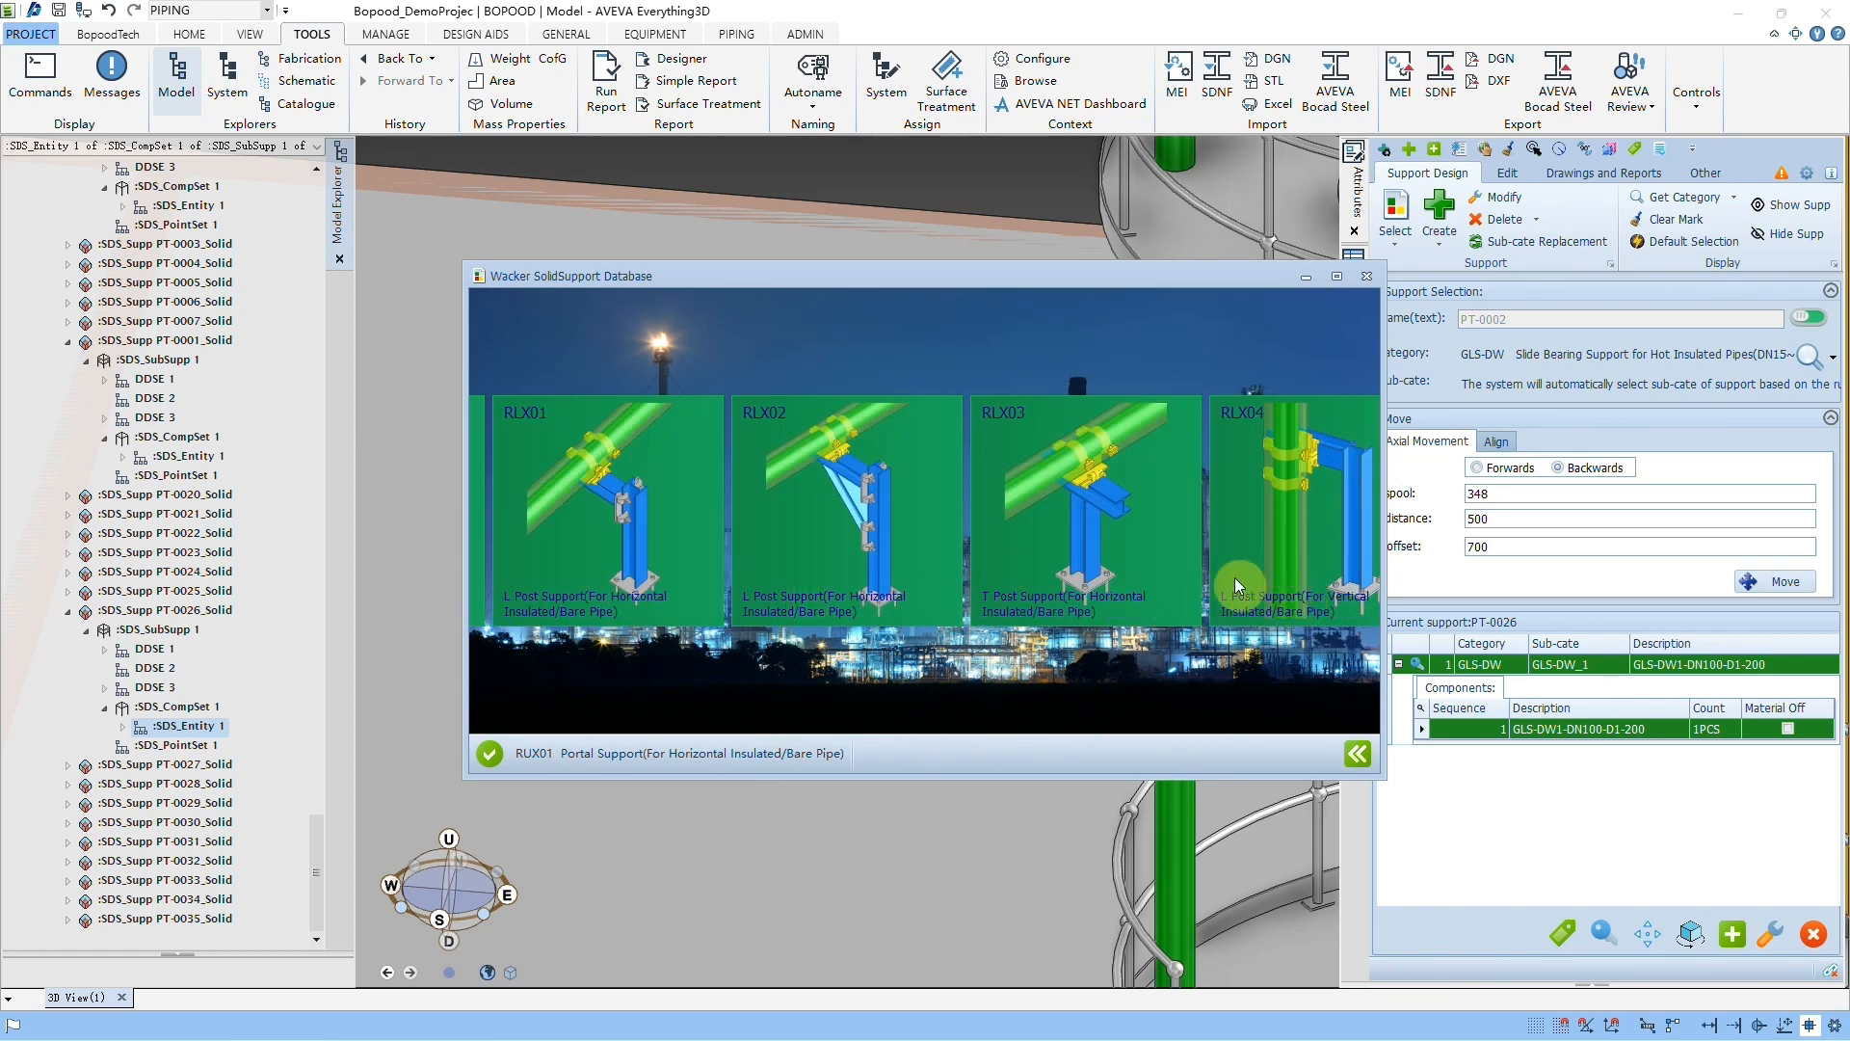
click(490, 753)
click(1368, 279)
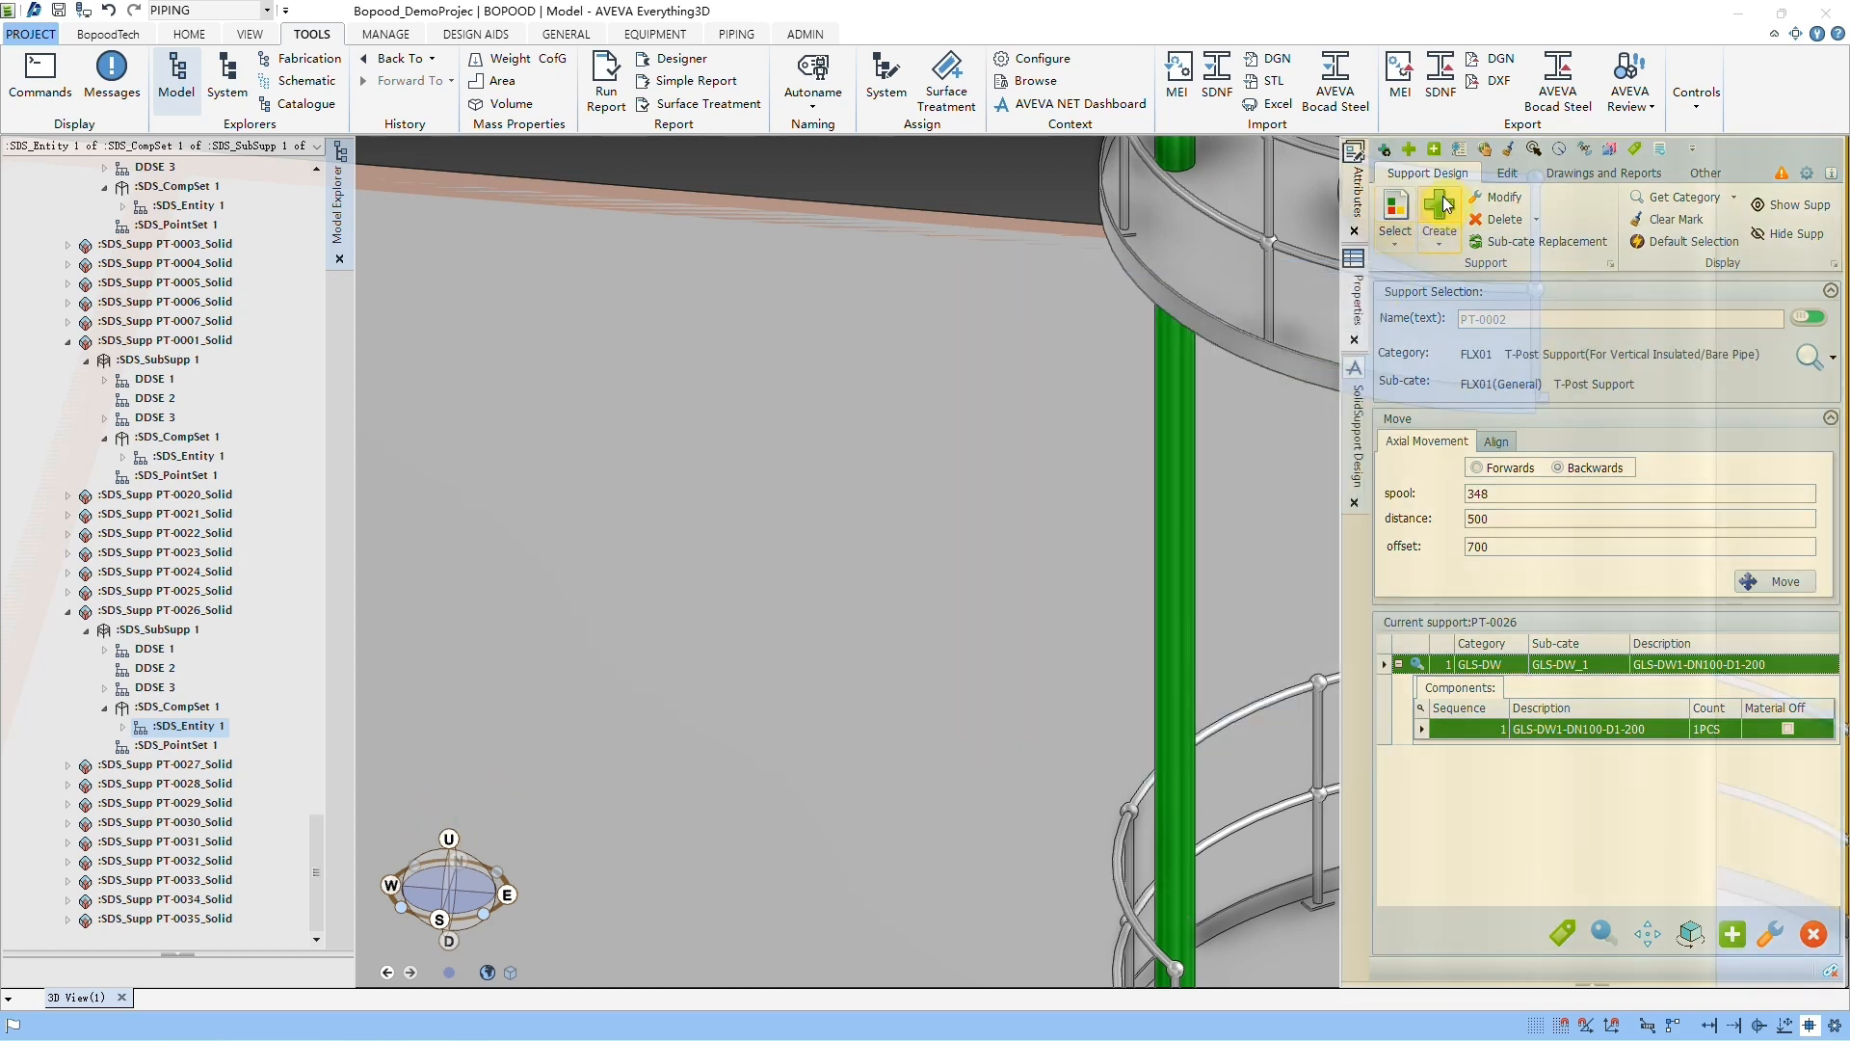
click(1183, 551)
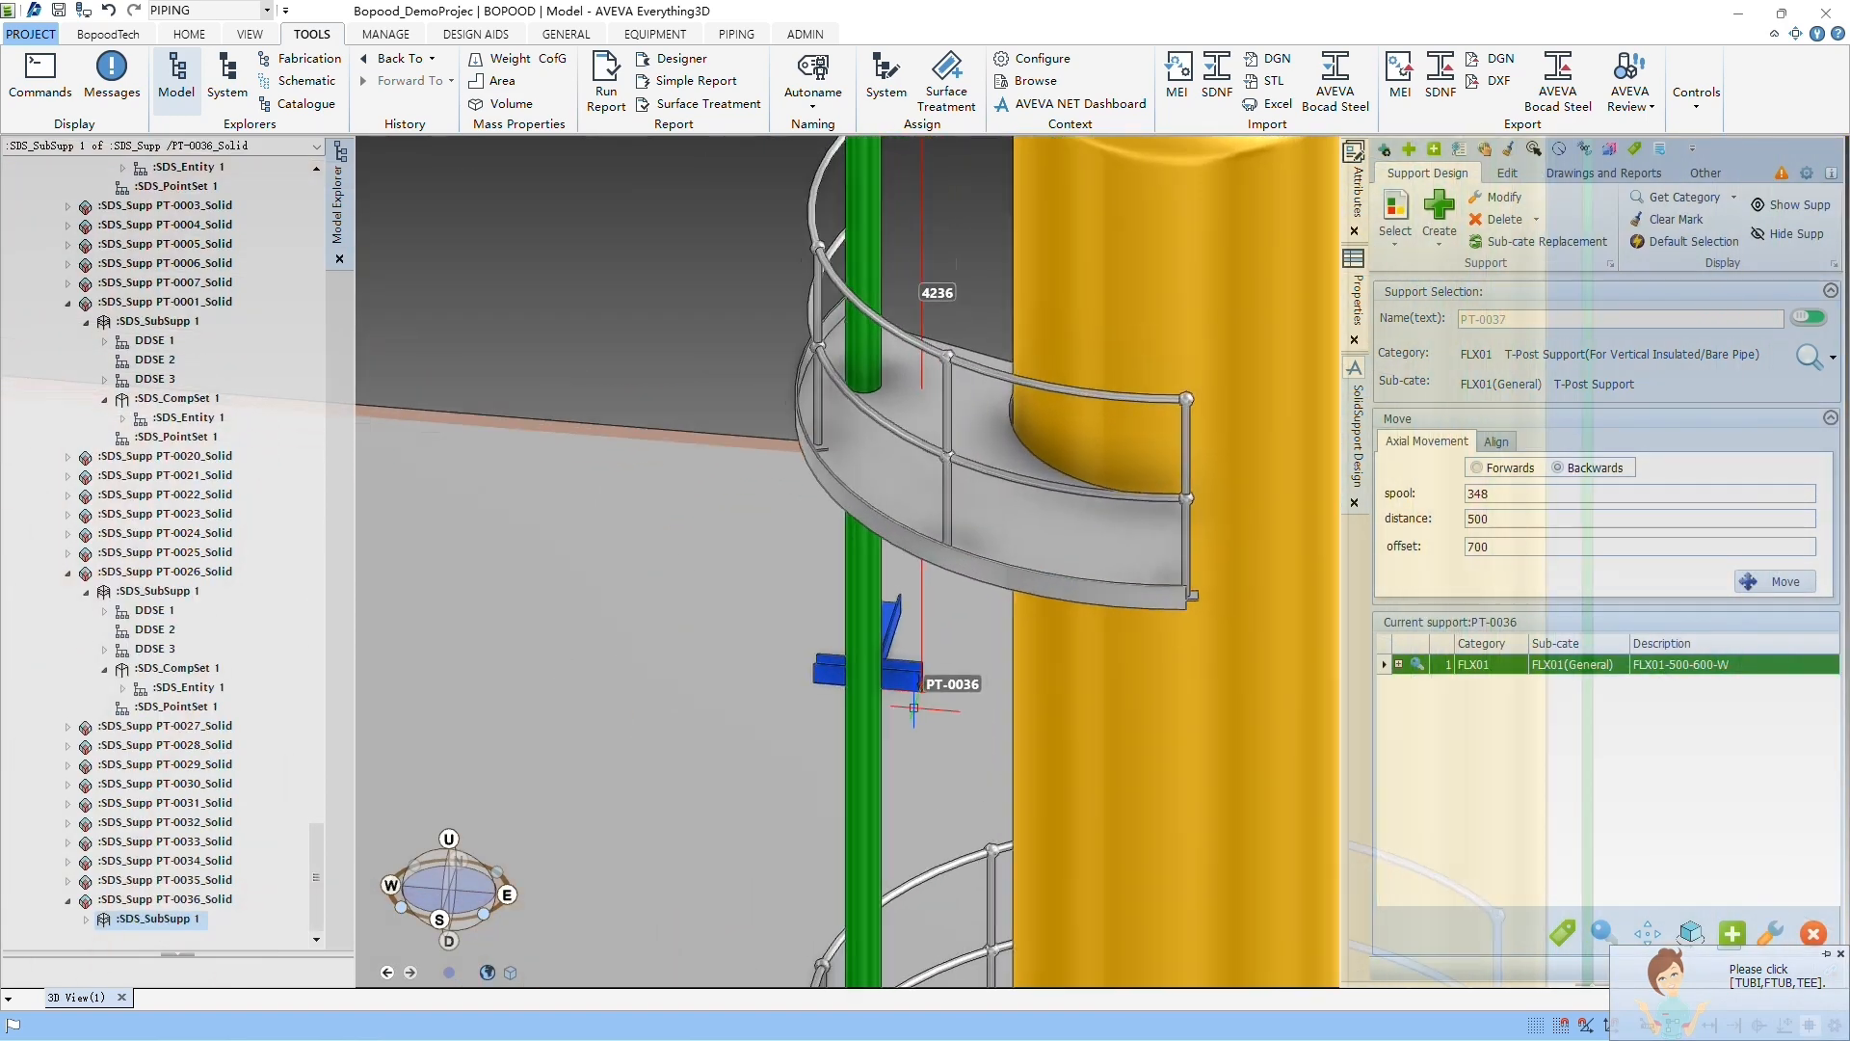
Step: Examine the orientation of T-post support PT-0036 relative to the vertical pipe and the yellow vessel
scroll(913, 709, up, 1)
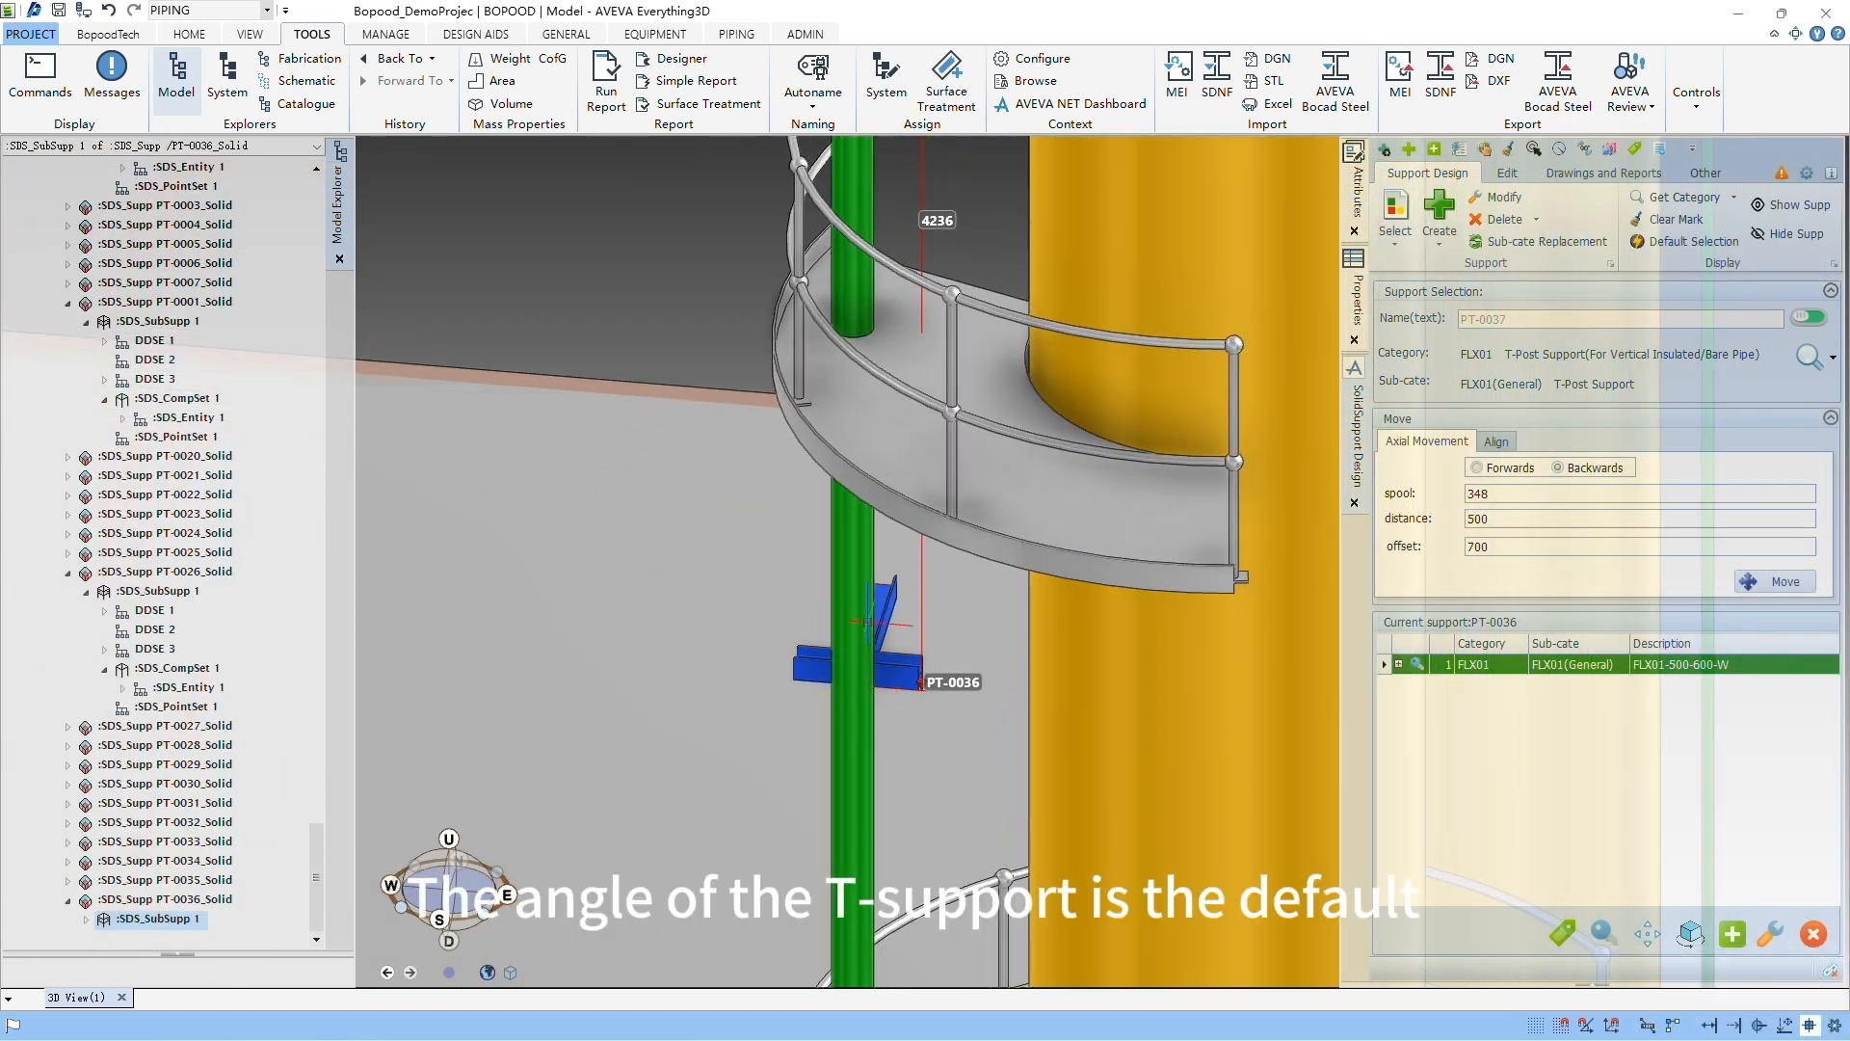
middle_drag(996, 652, 1040, 661)
scroll(1040, 661, down, 4)
middle_drag(1236, 661, 1390, 660)
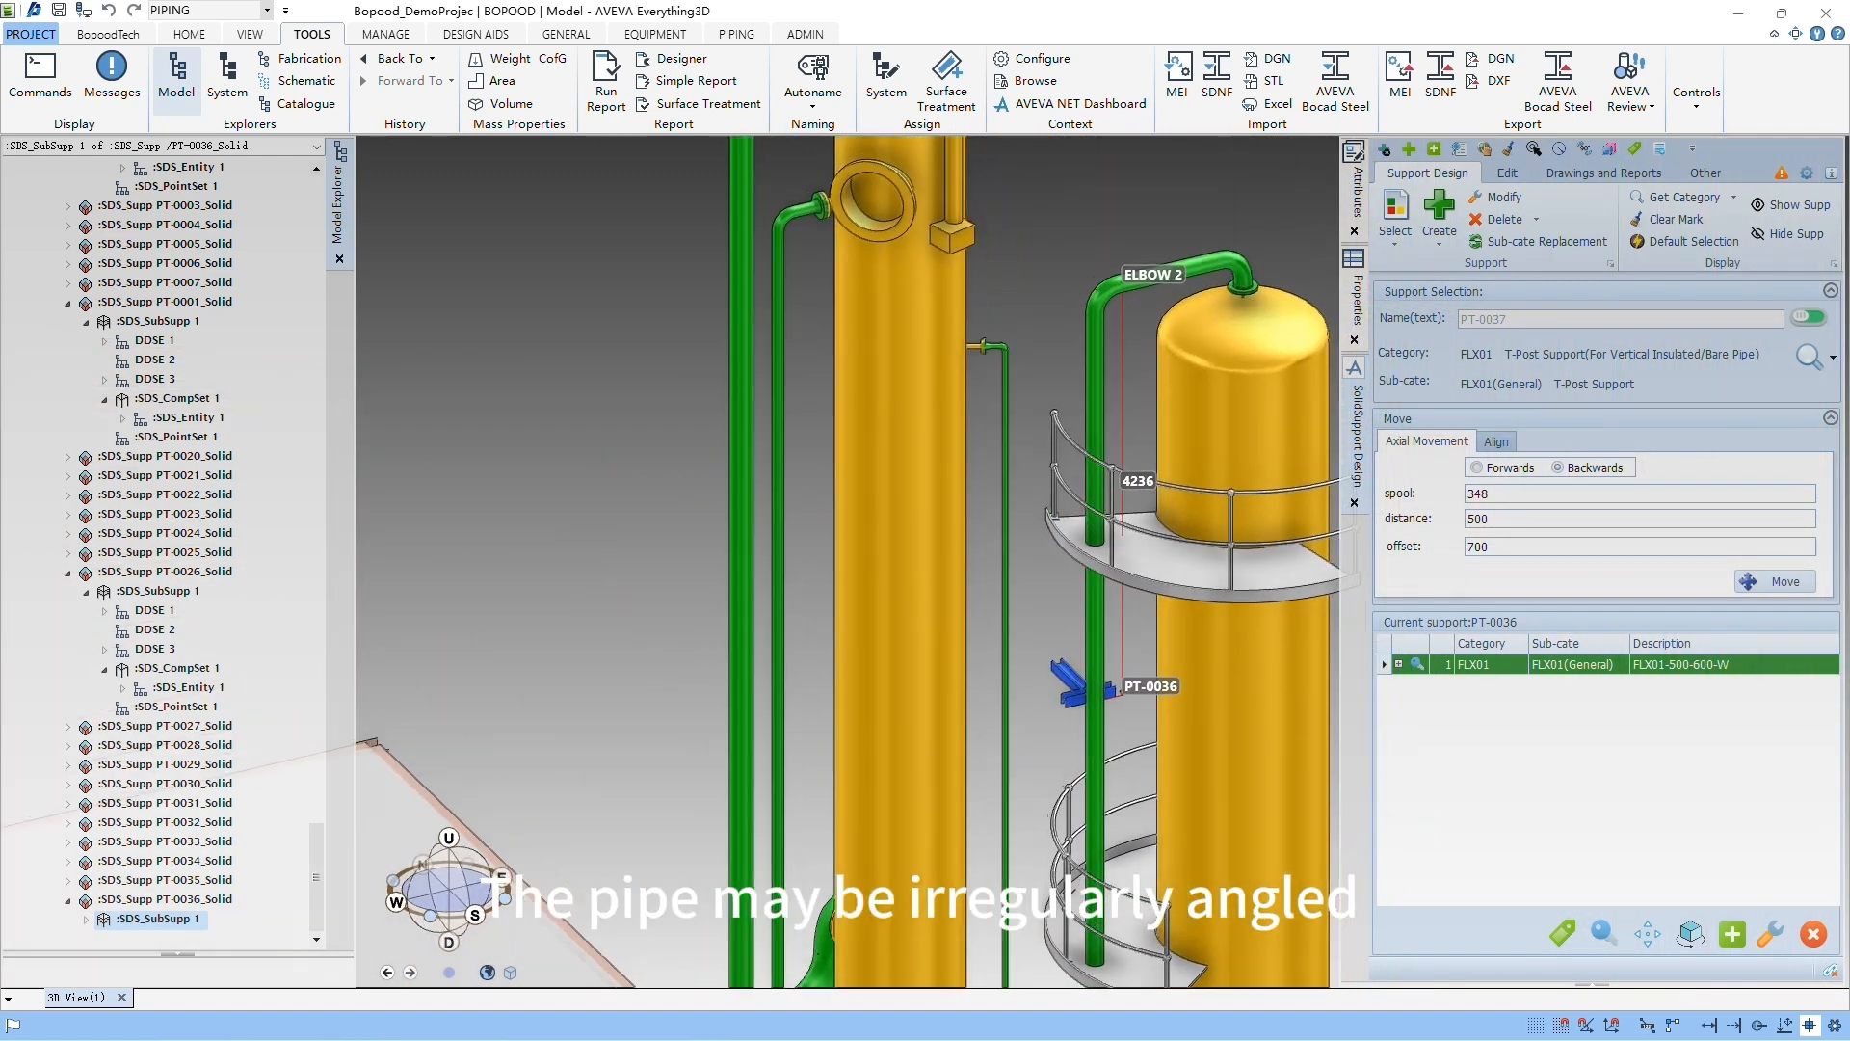
scroll(1170, 672, up, 3)
middle_drag(1171, 673, 1308, 673)
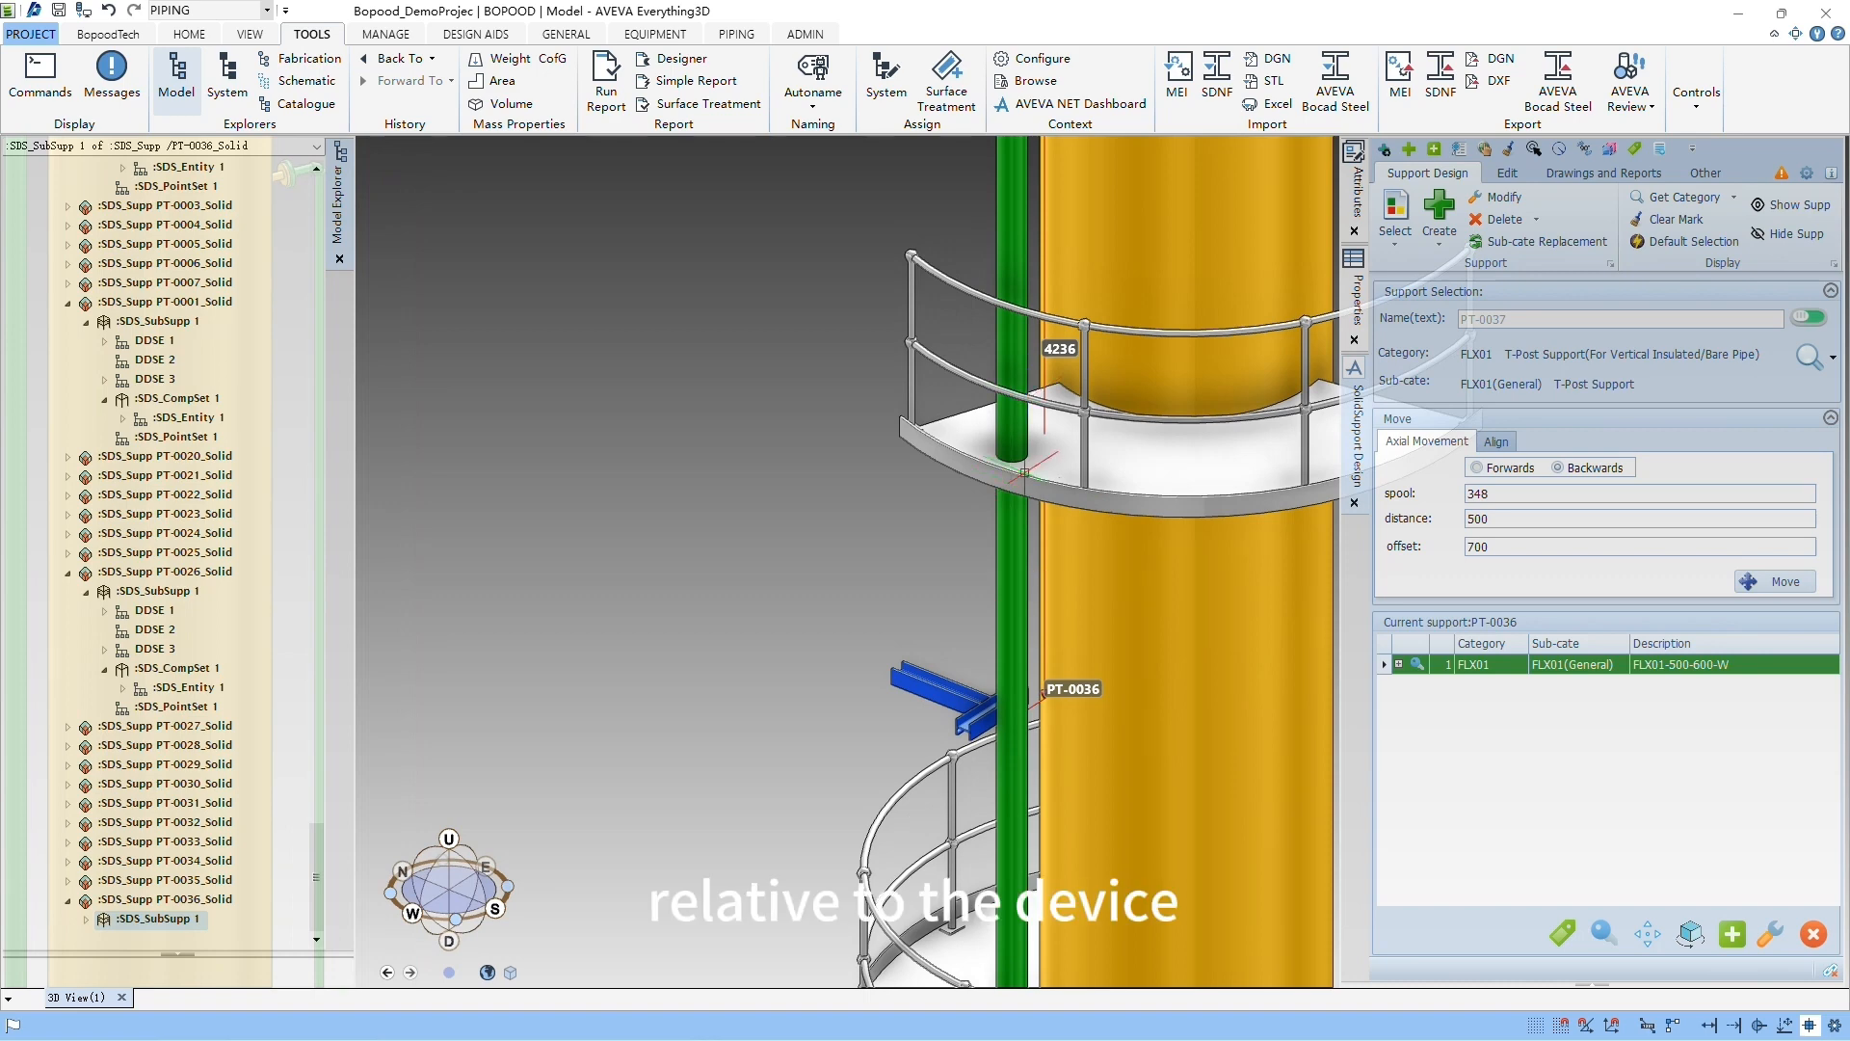
scroll(1032, 405, down, 2)
scroll(1029, 643, up, 2)
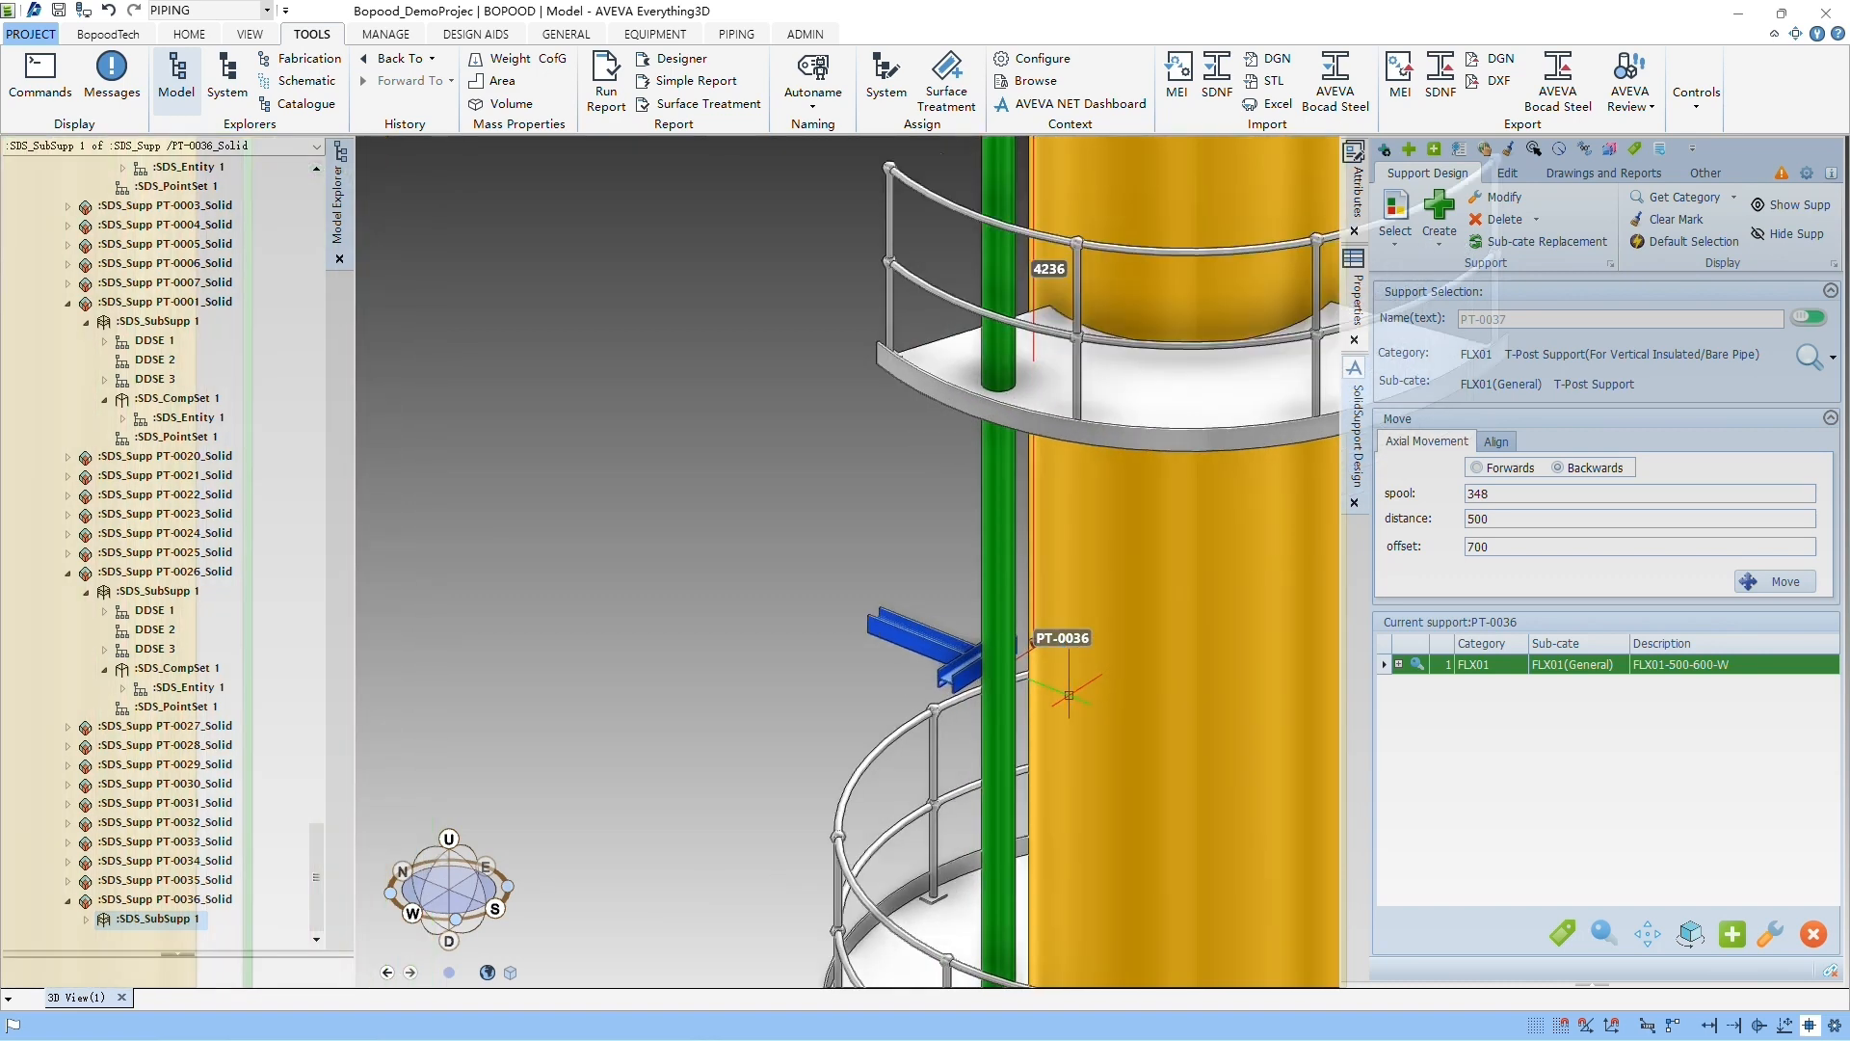
Step: Align the rotation of T-post support PT-0036 to the yellow vessel
click(955, 661)
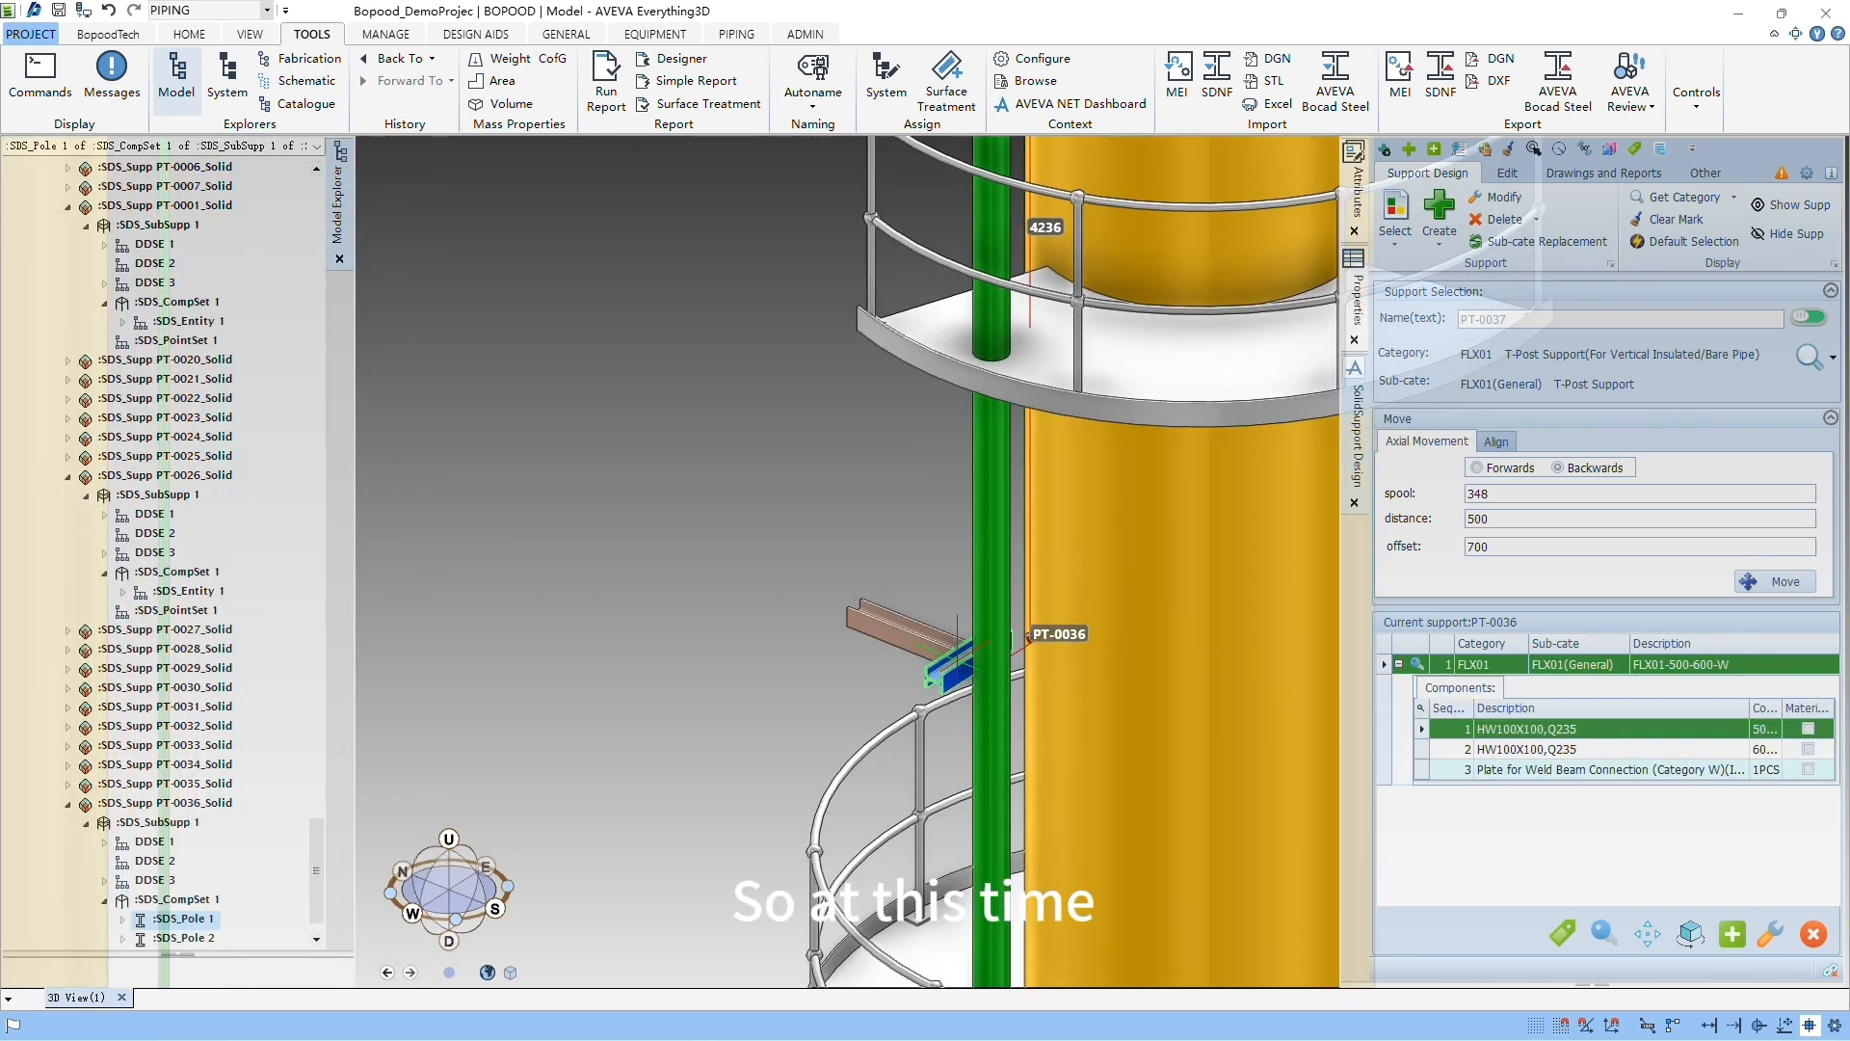
click(1640, 172)
click(1508, 173)
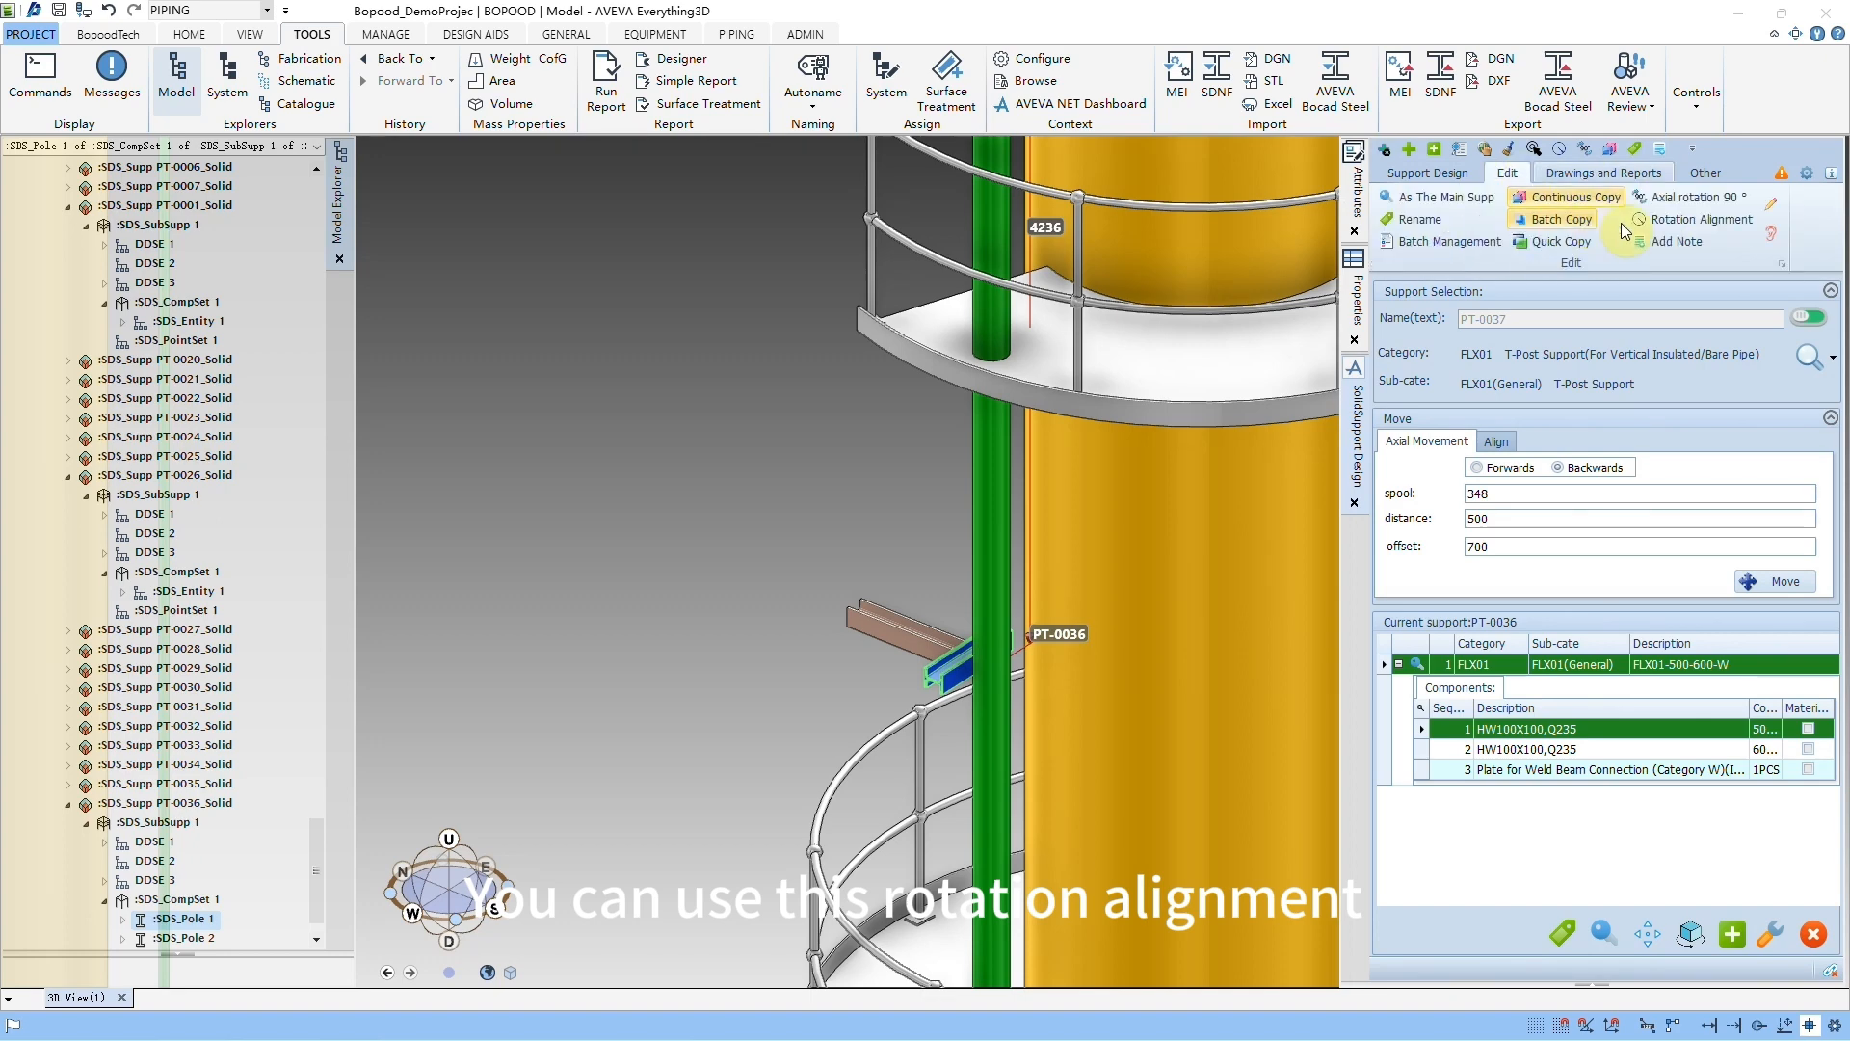
click(1696, 220)
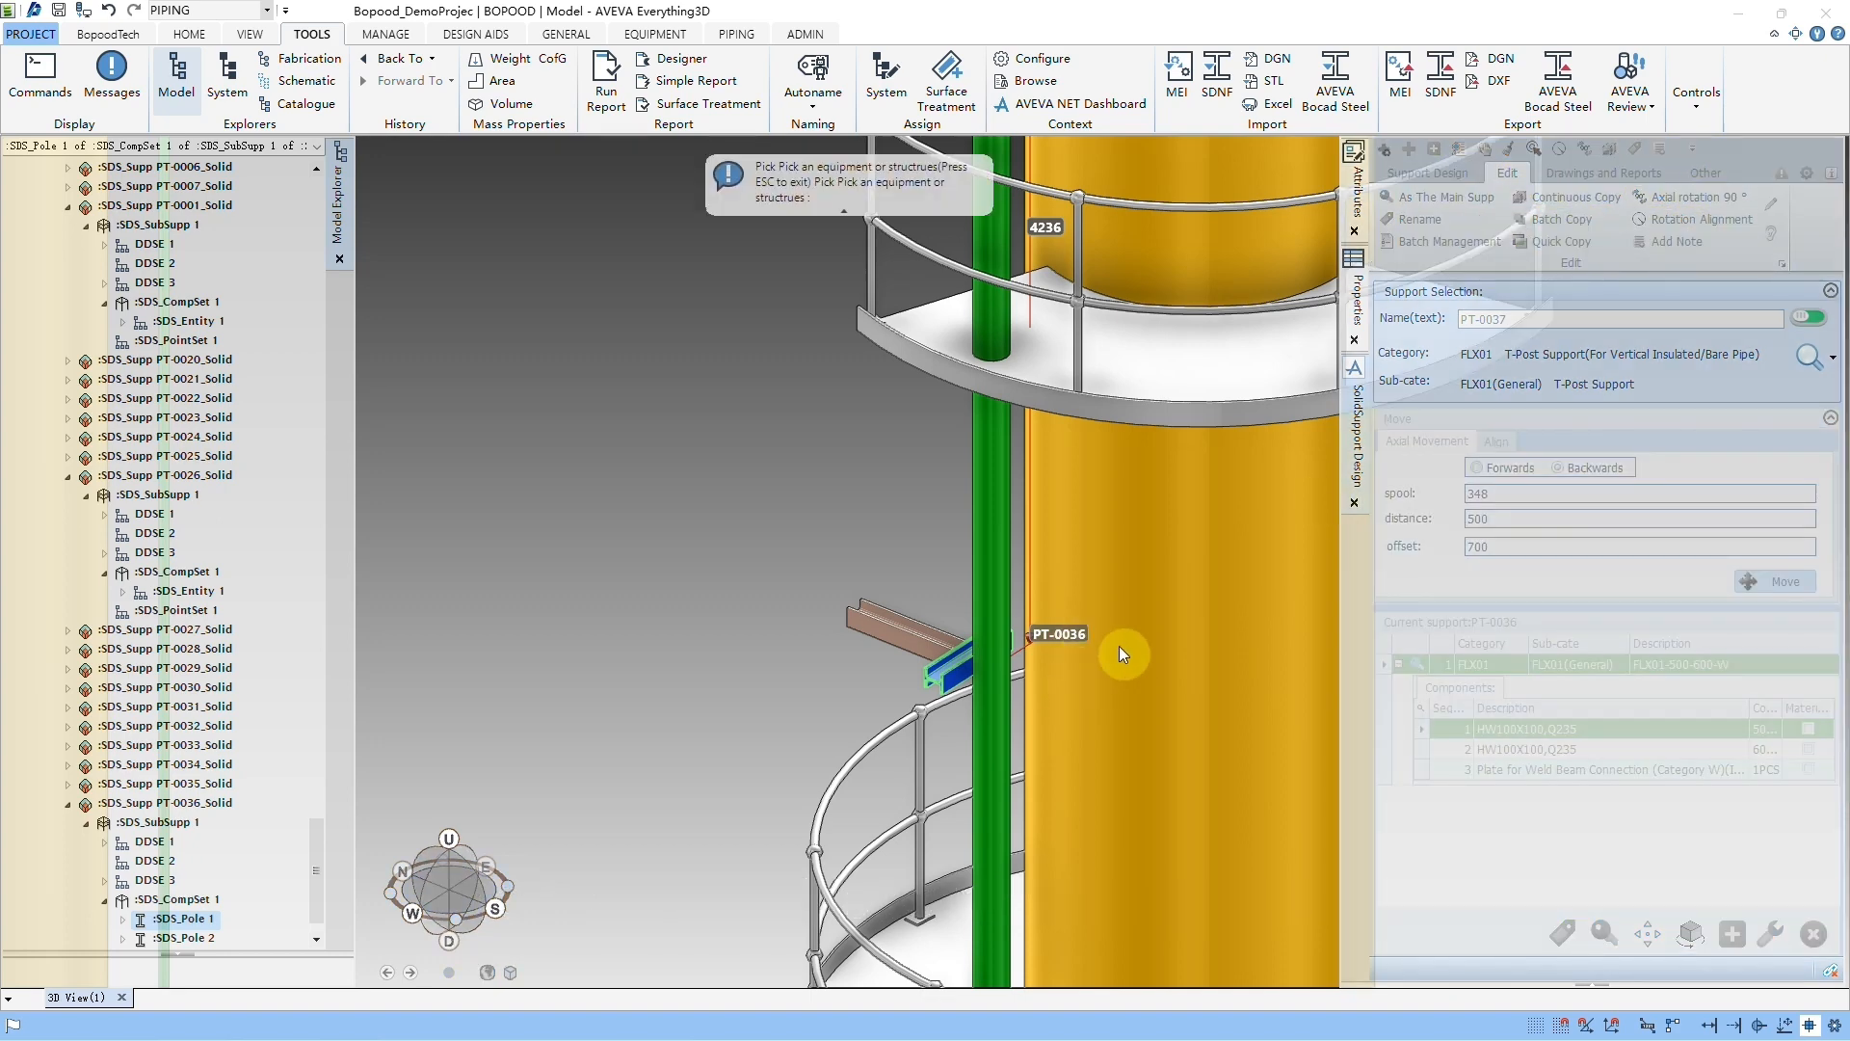
click(1119, 649)
scroll(1119, 649, up, 3)
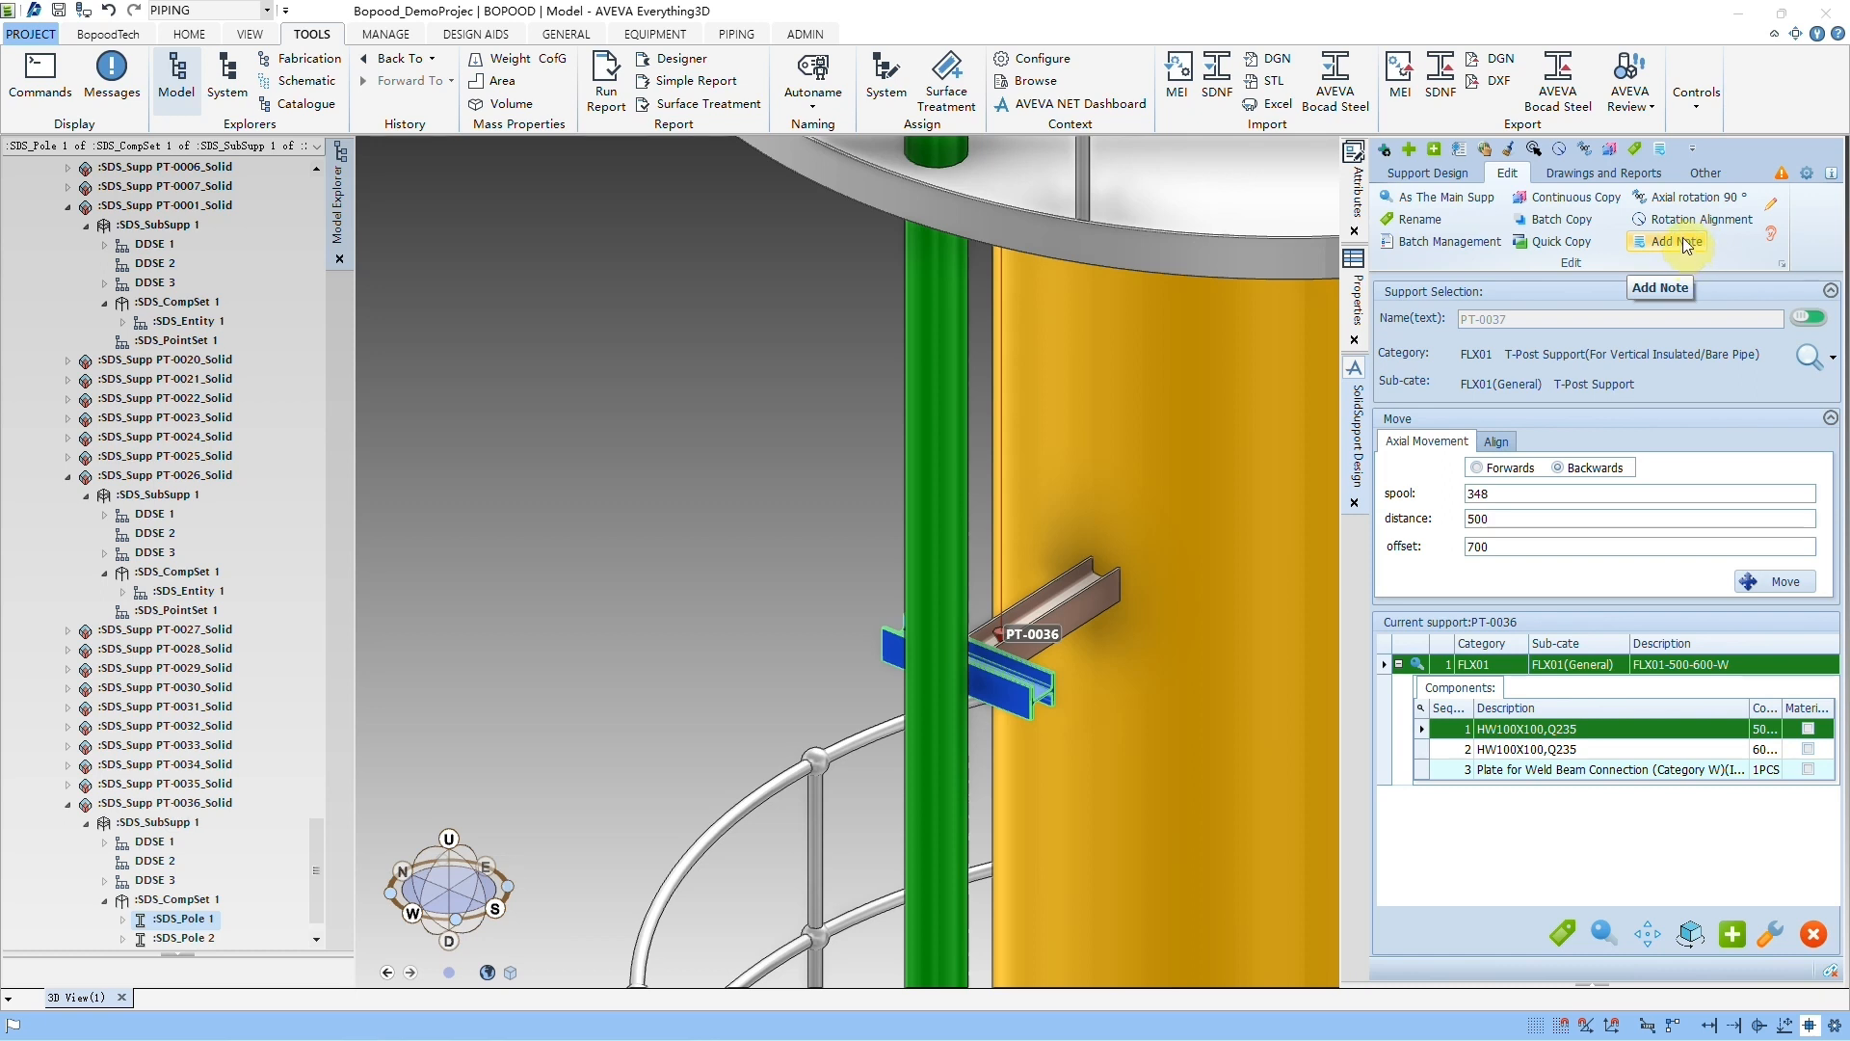
Step: Add two notes, 111 and 222, to support PT-0036 and close the notes manager
click(1683, 237)
drag(903, 377, 667, 327)
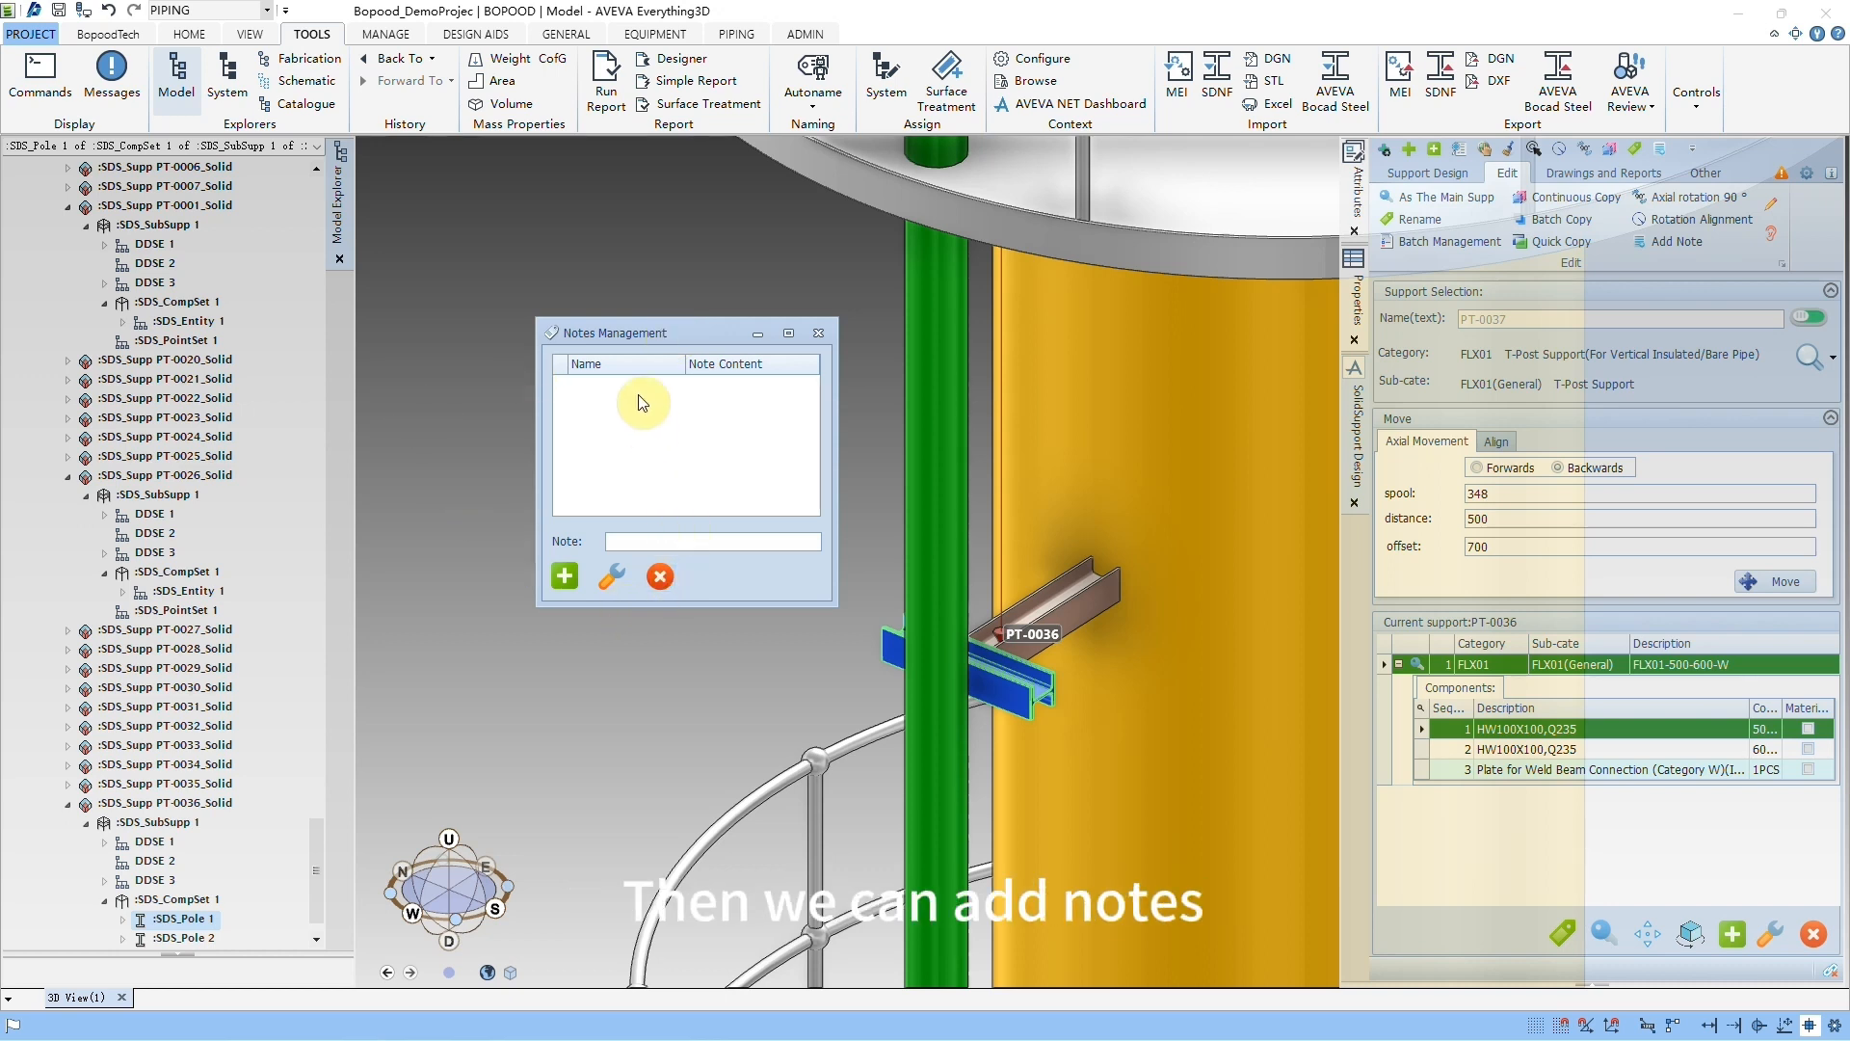
click(565, 577)
double_click(586, 543)
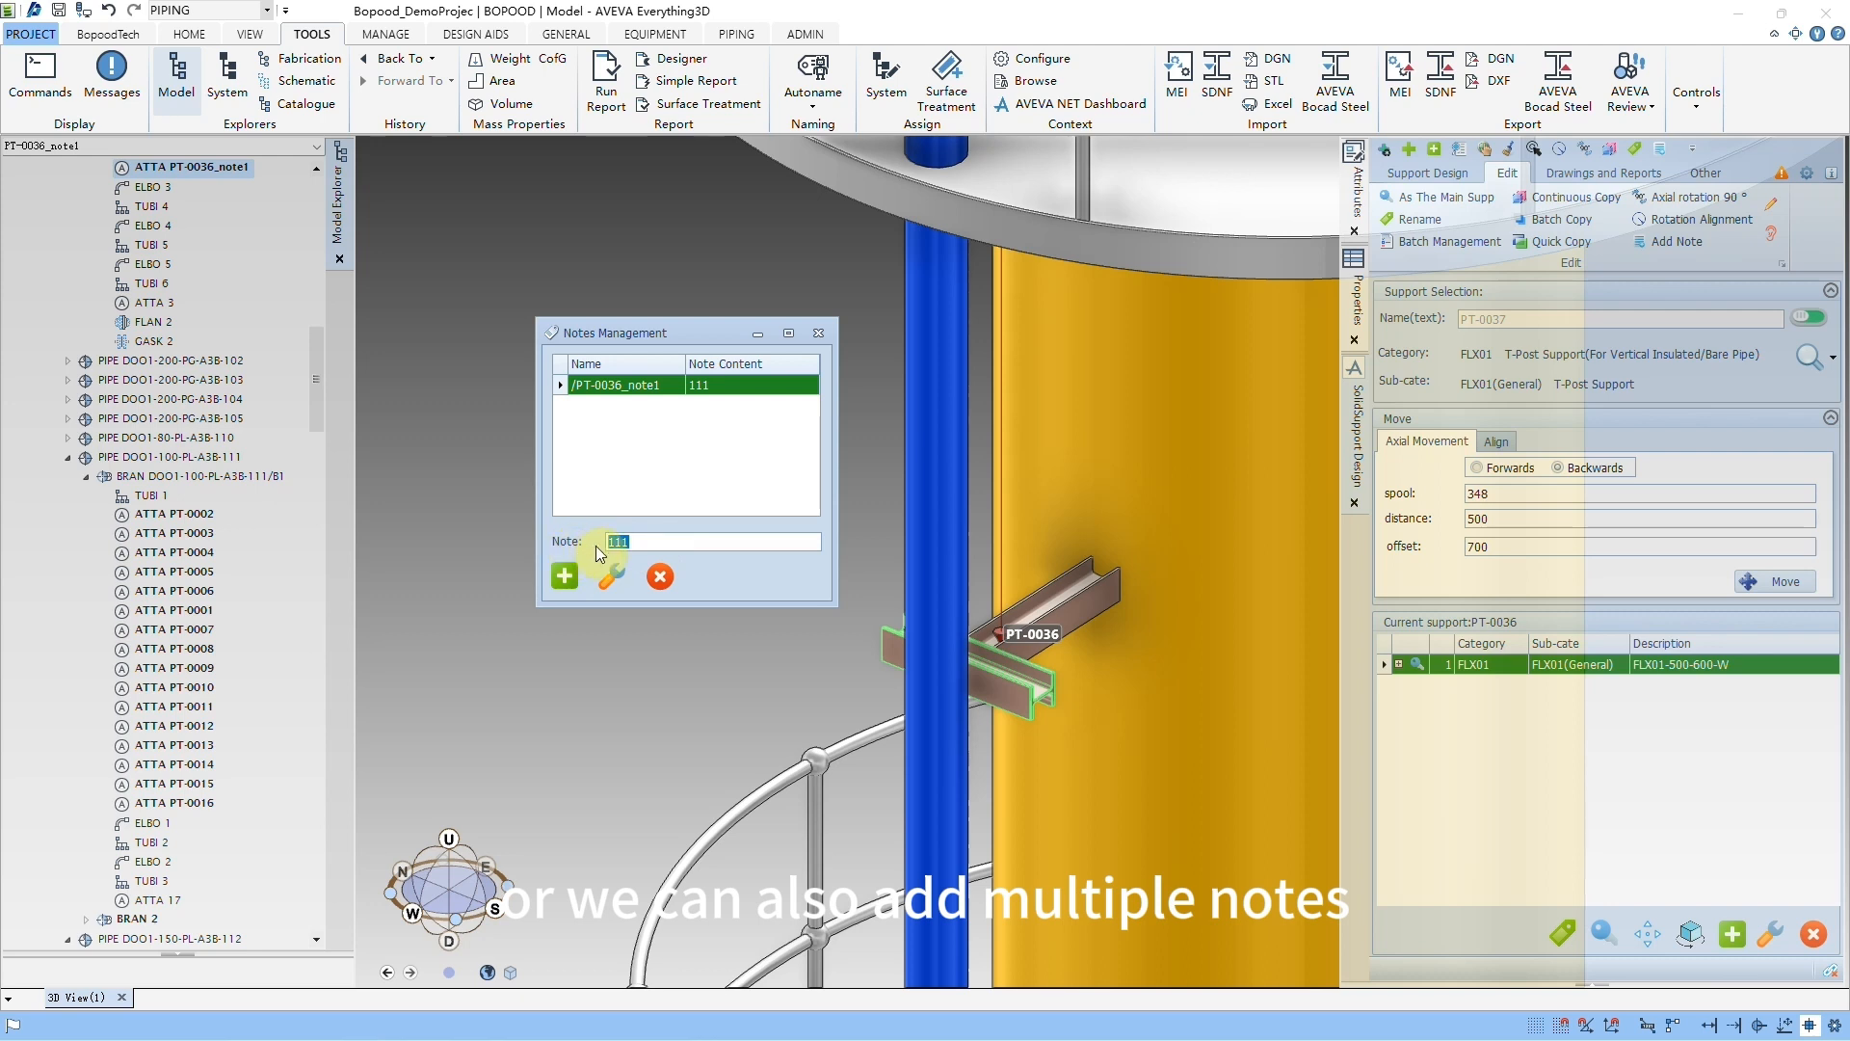
text(222)
click(565, 576)
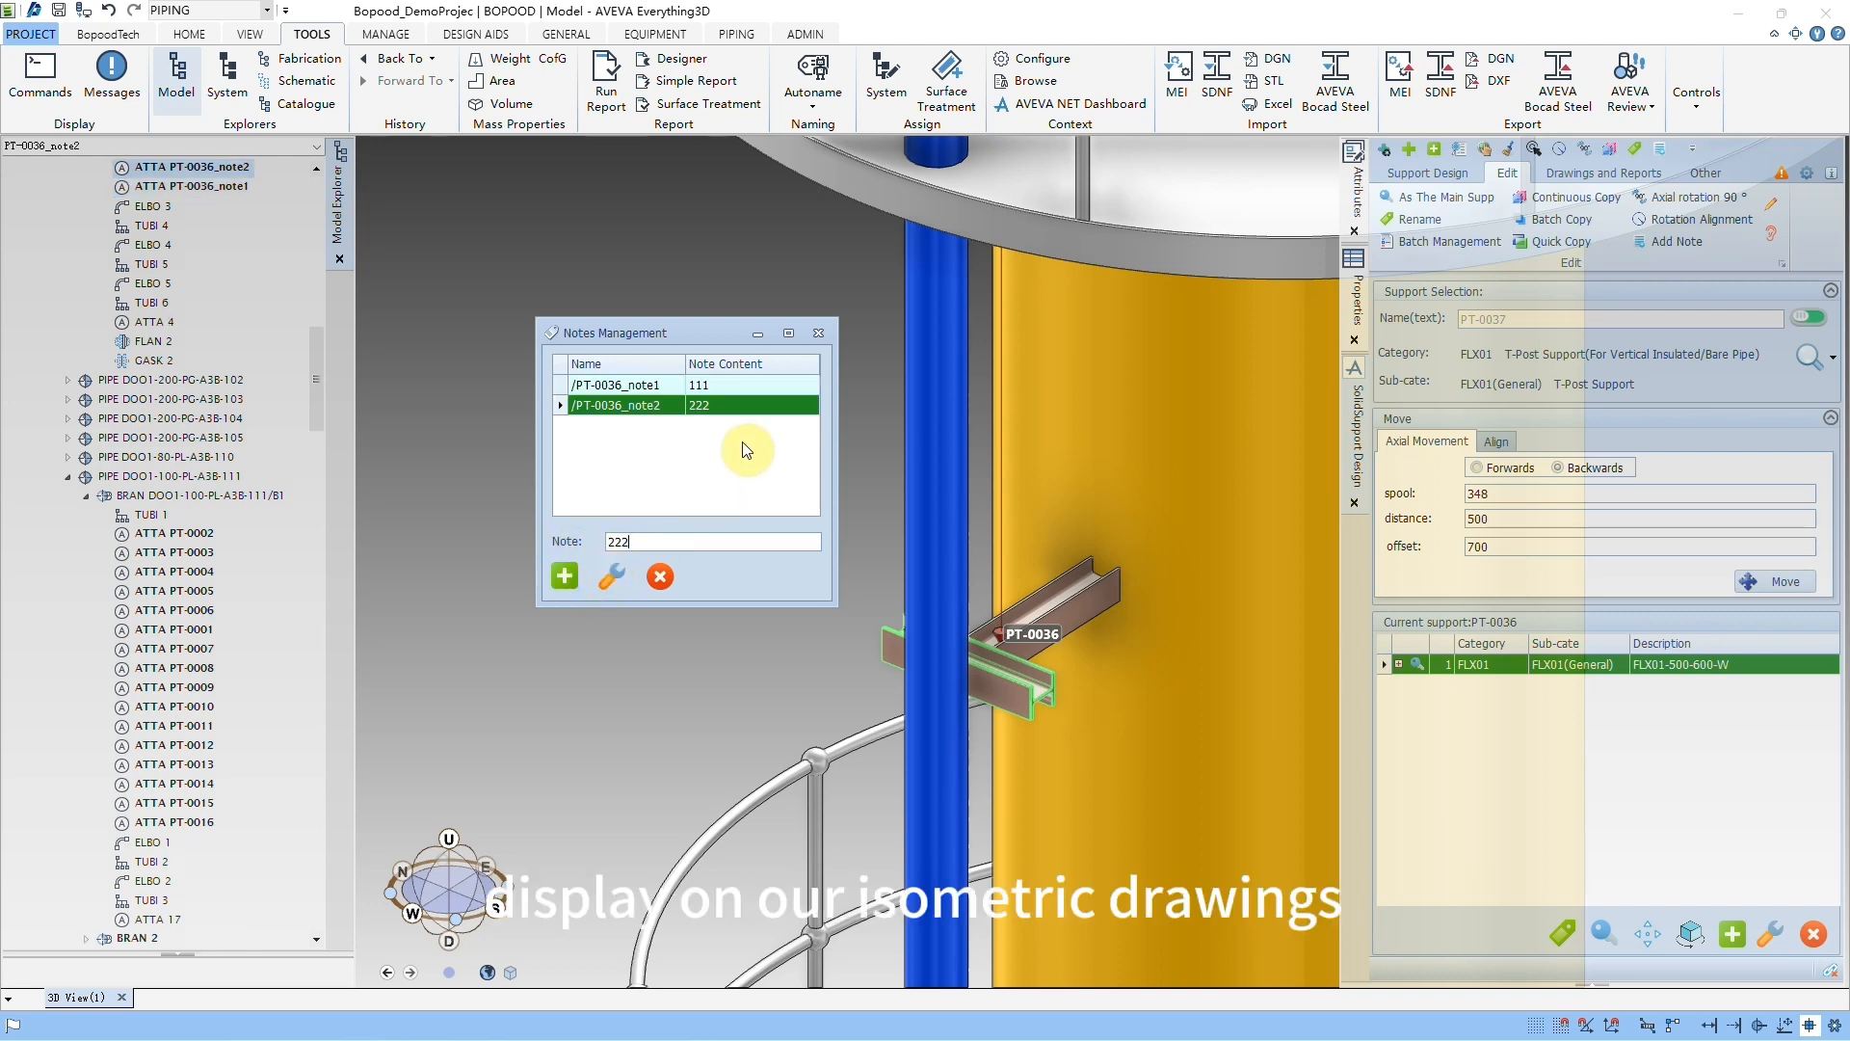
click(819, 334)
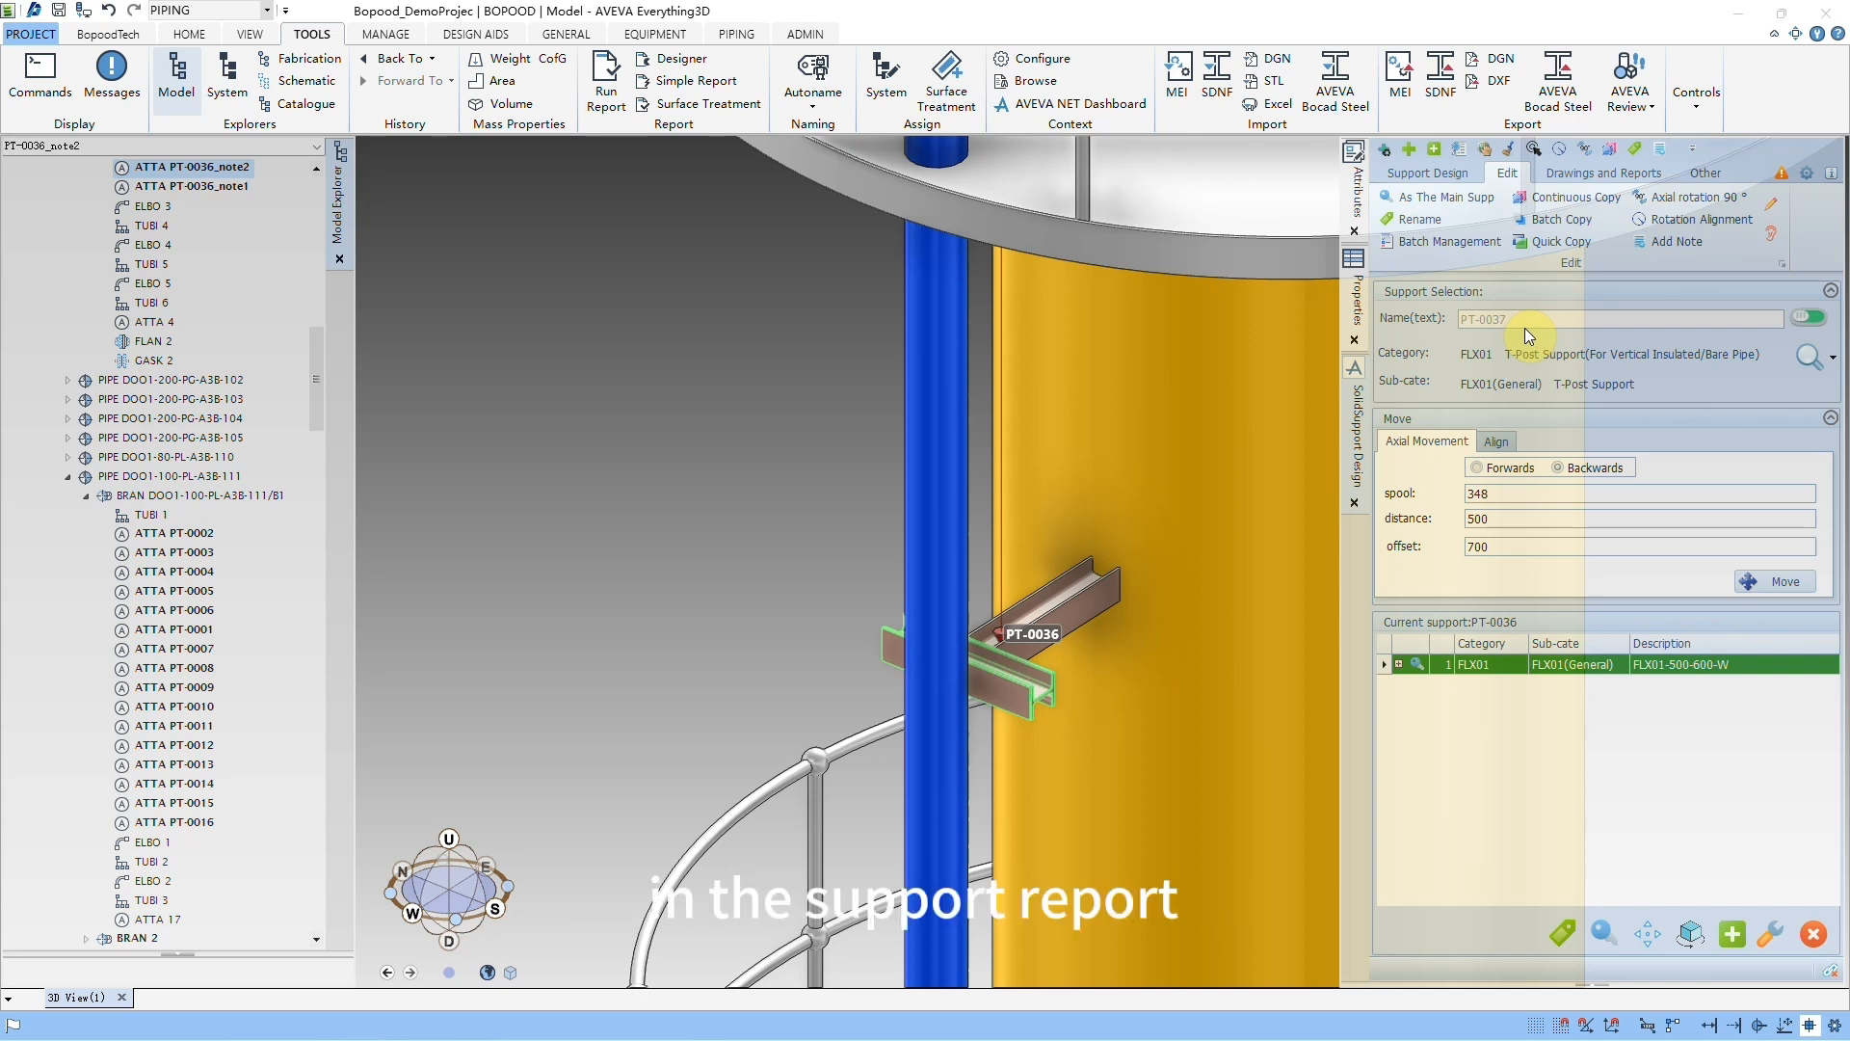
Step: Open Write Notes, set zone DEMO-PIPE as the search target and load its support notes
click(1769, 206)
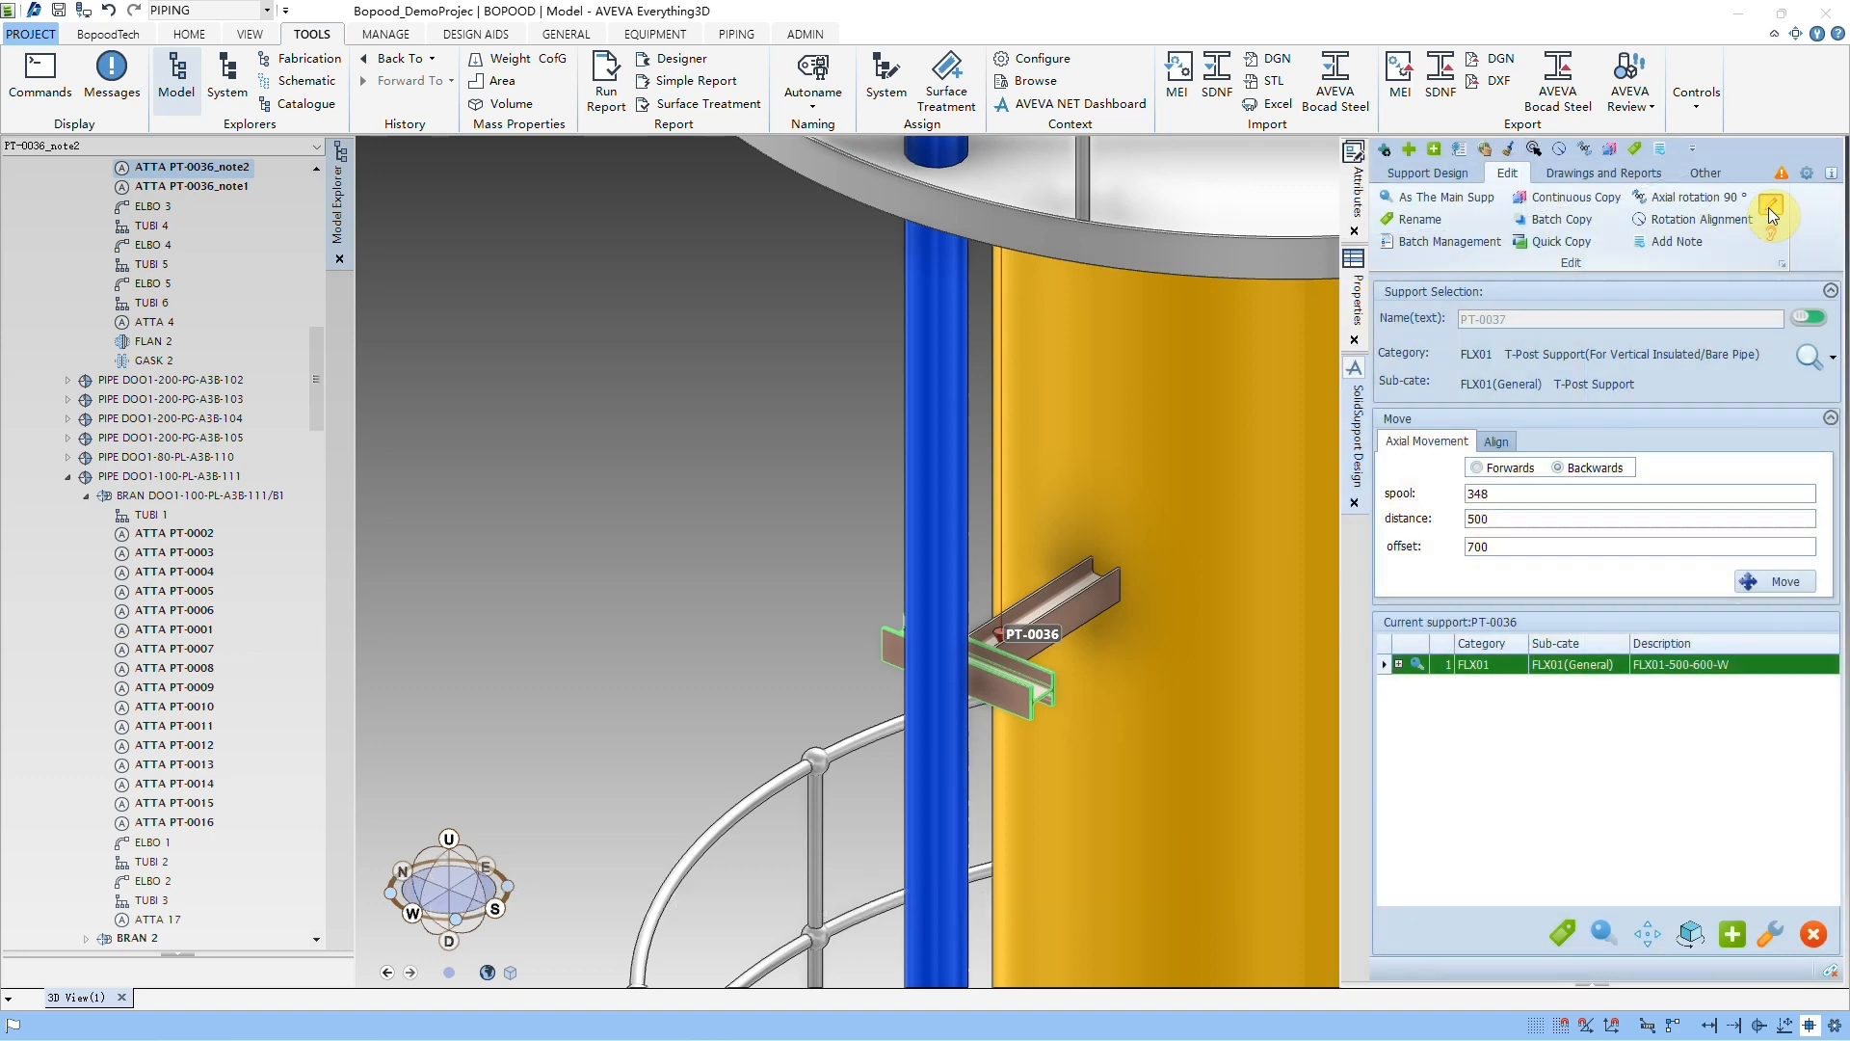
drag(599, 274, 784, 327)
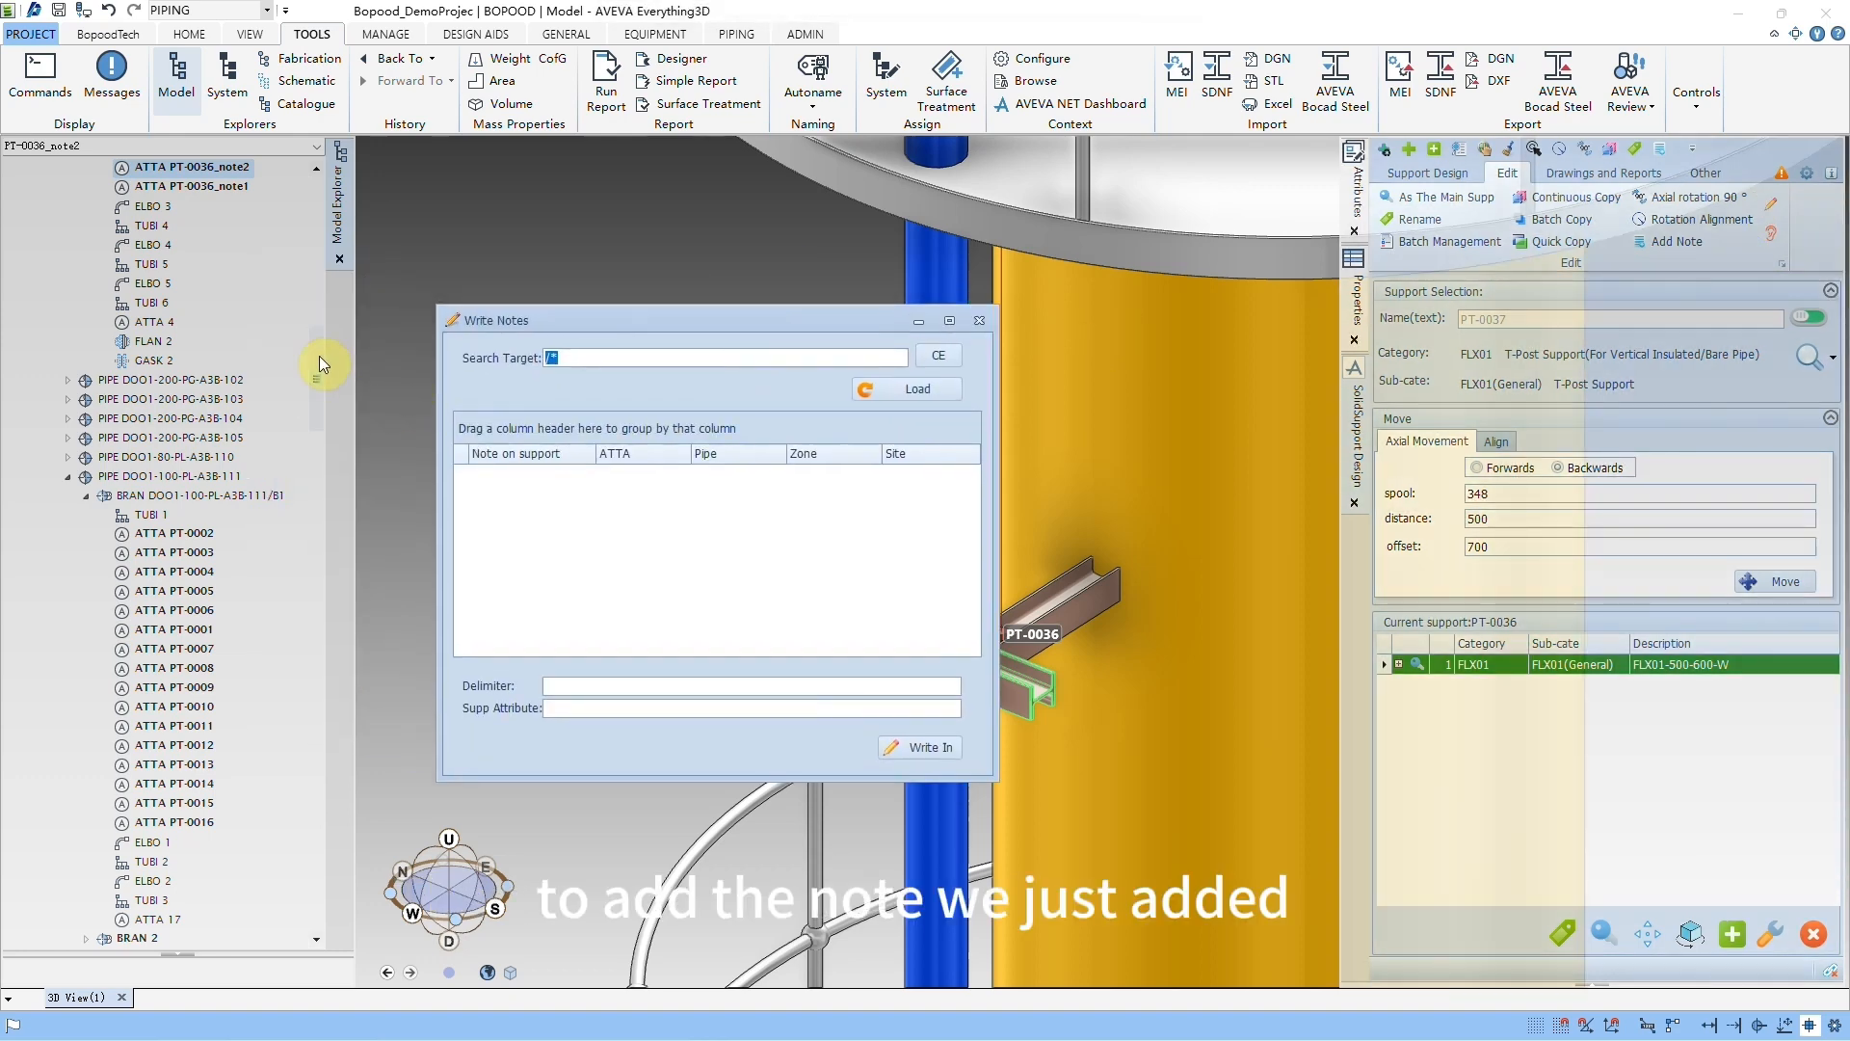
drag(319, 356, 353, 183)
click(131, 226)
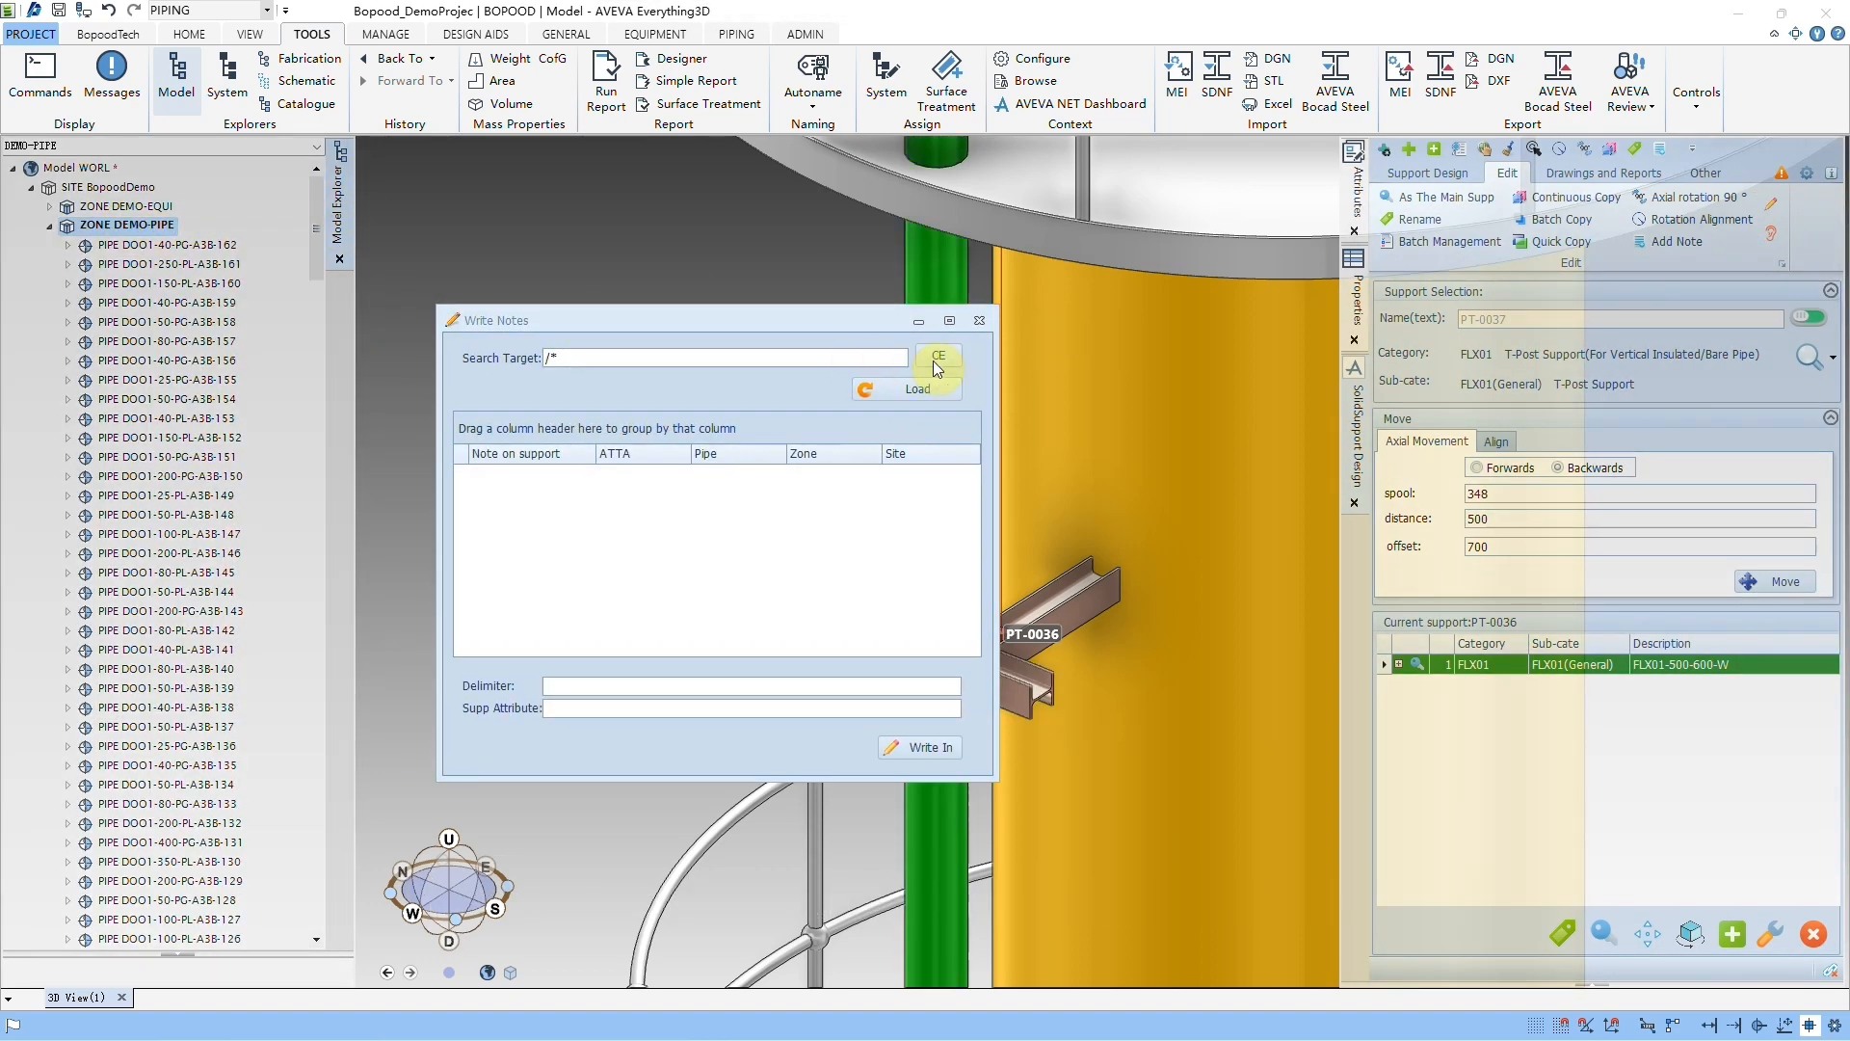
click(937, 358)
click(921, 391)
drag(831, 318, 679, 257)
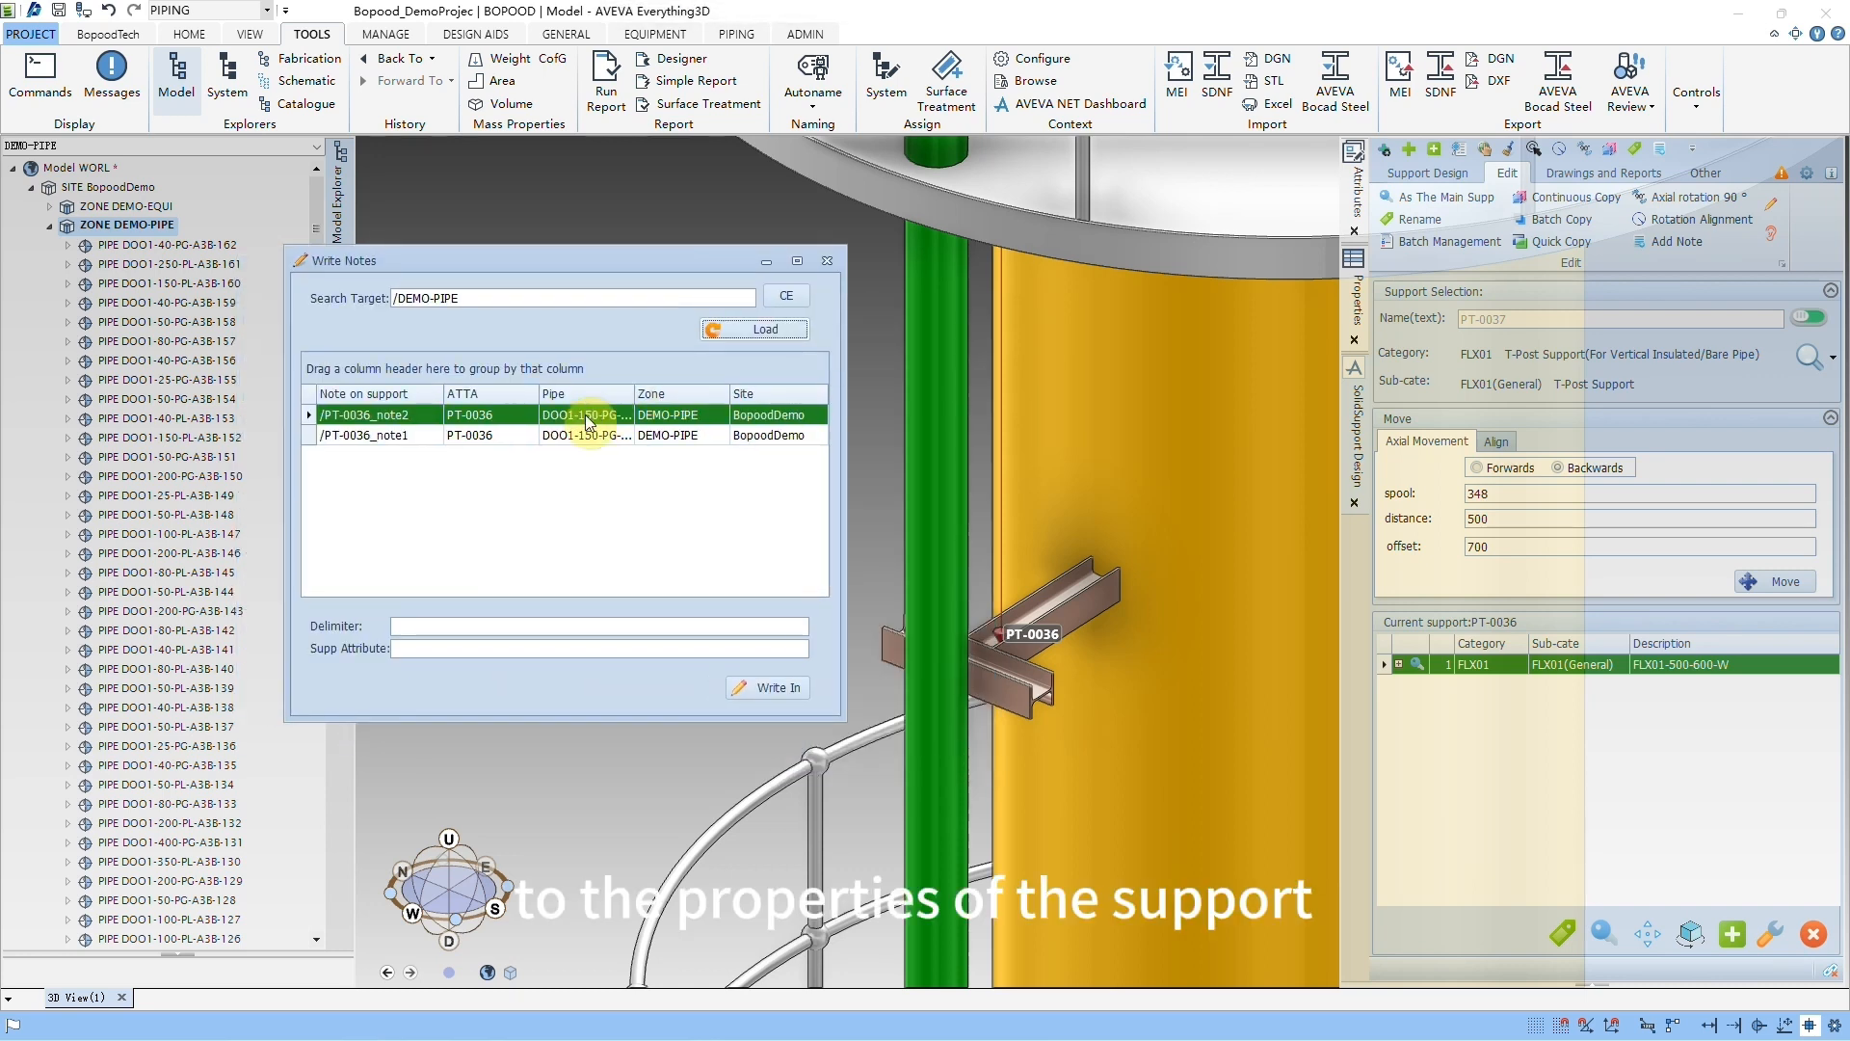
Step: Write both PT-0036 notes into the support's DESC attribute with a semicolon as delimiter, and close Write Notes
click(577, 439)
key(ctrl+a)
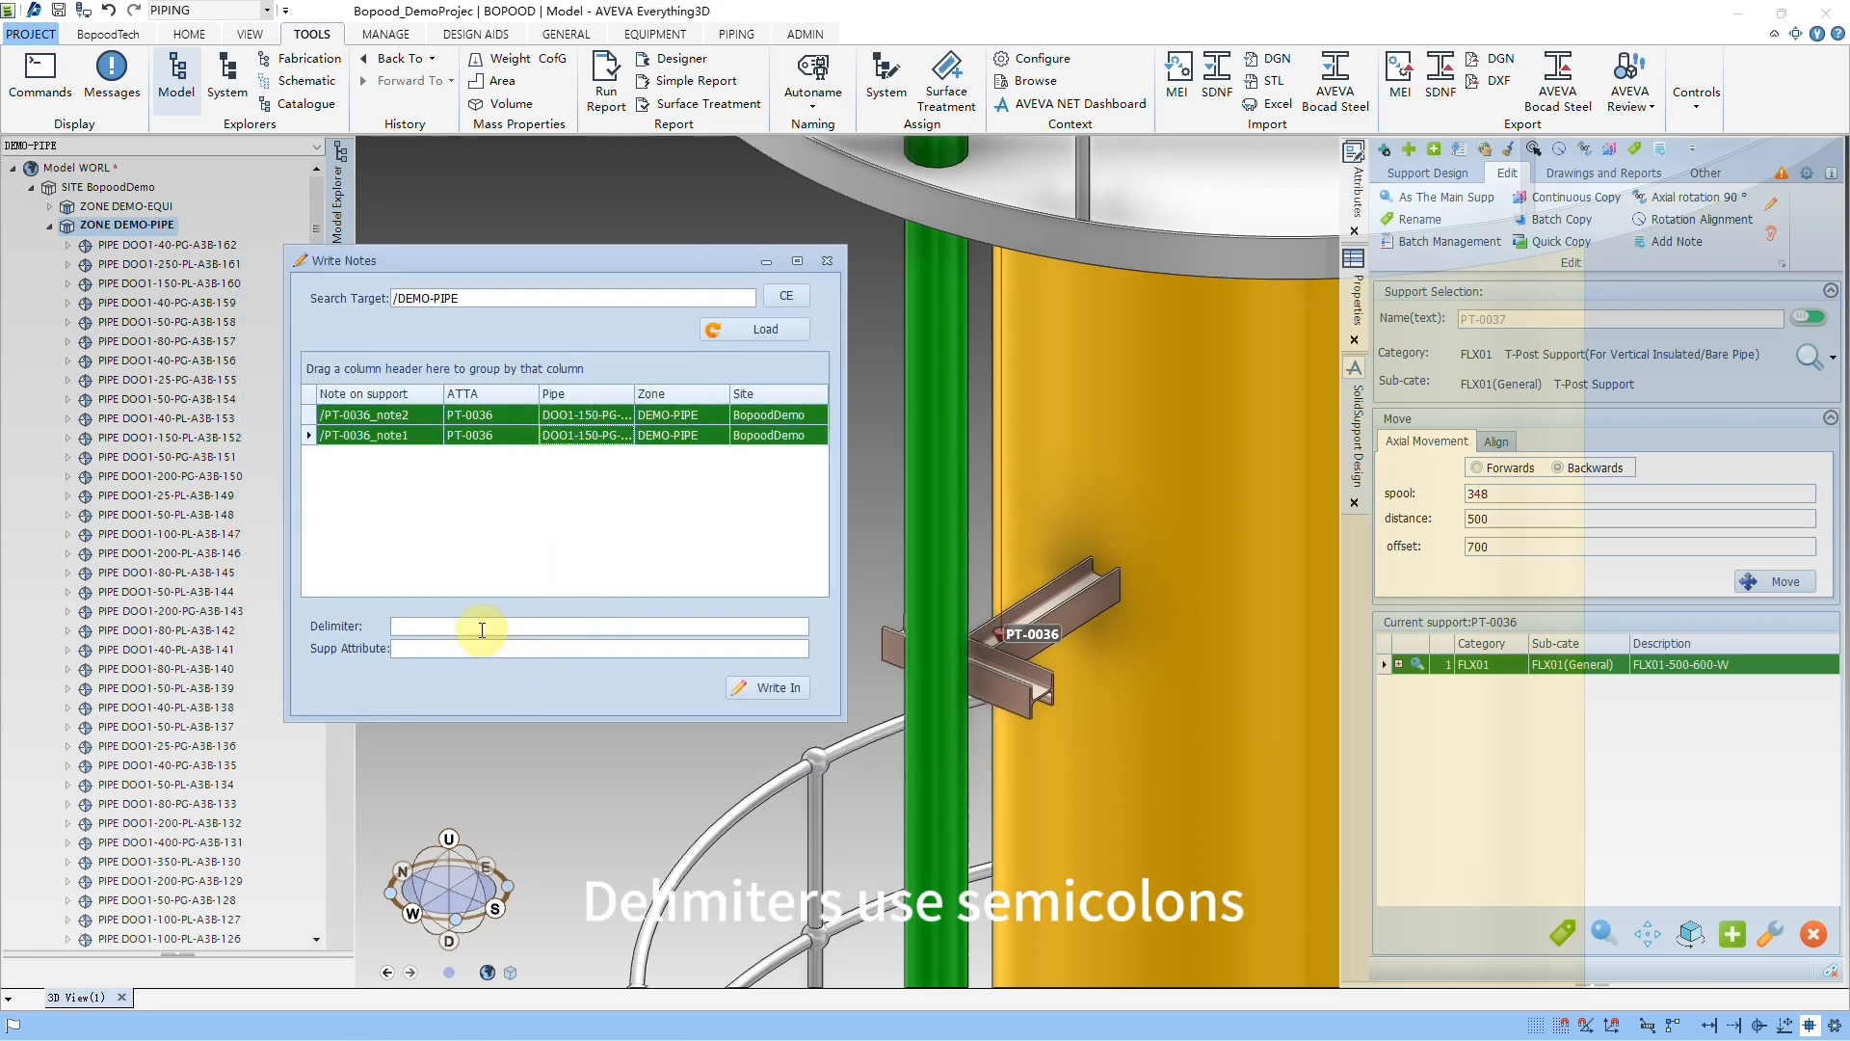
text(;)
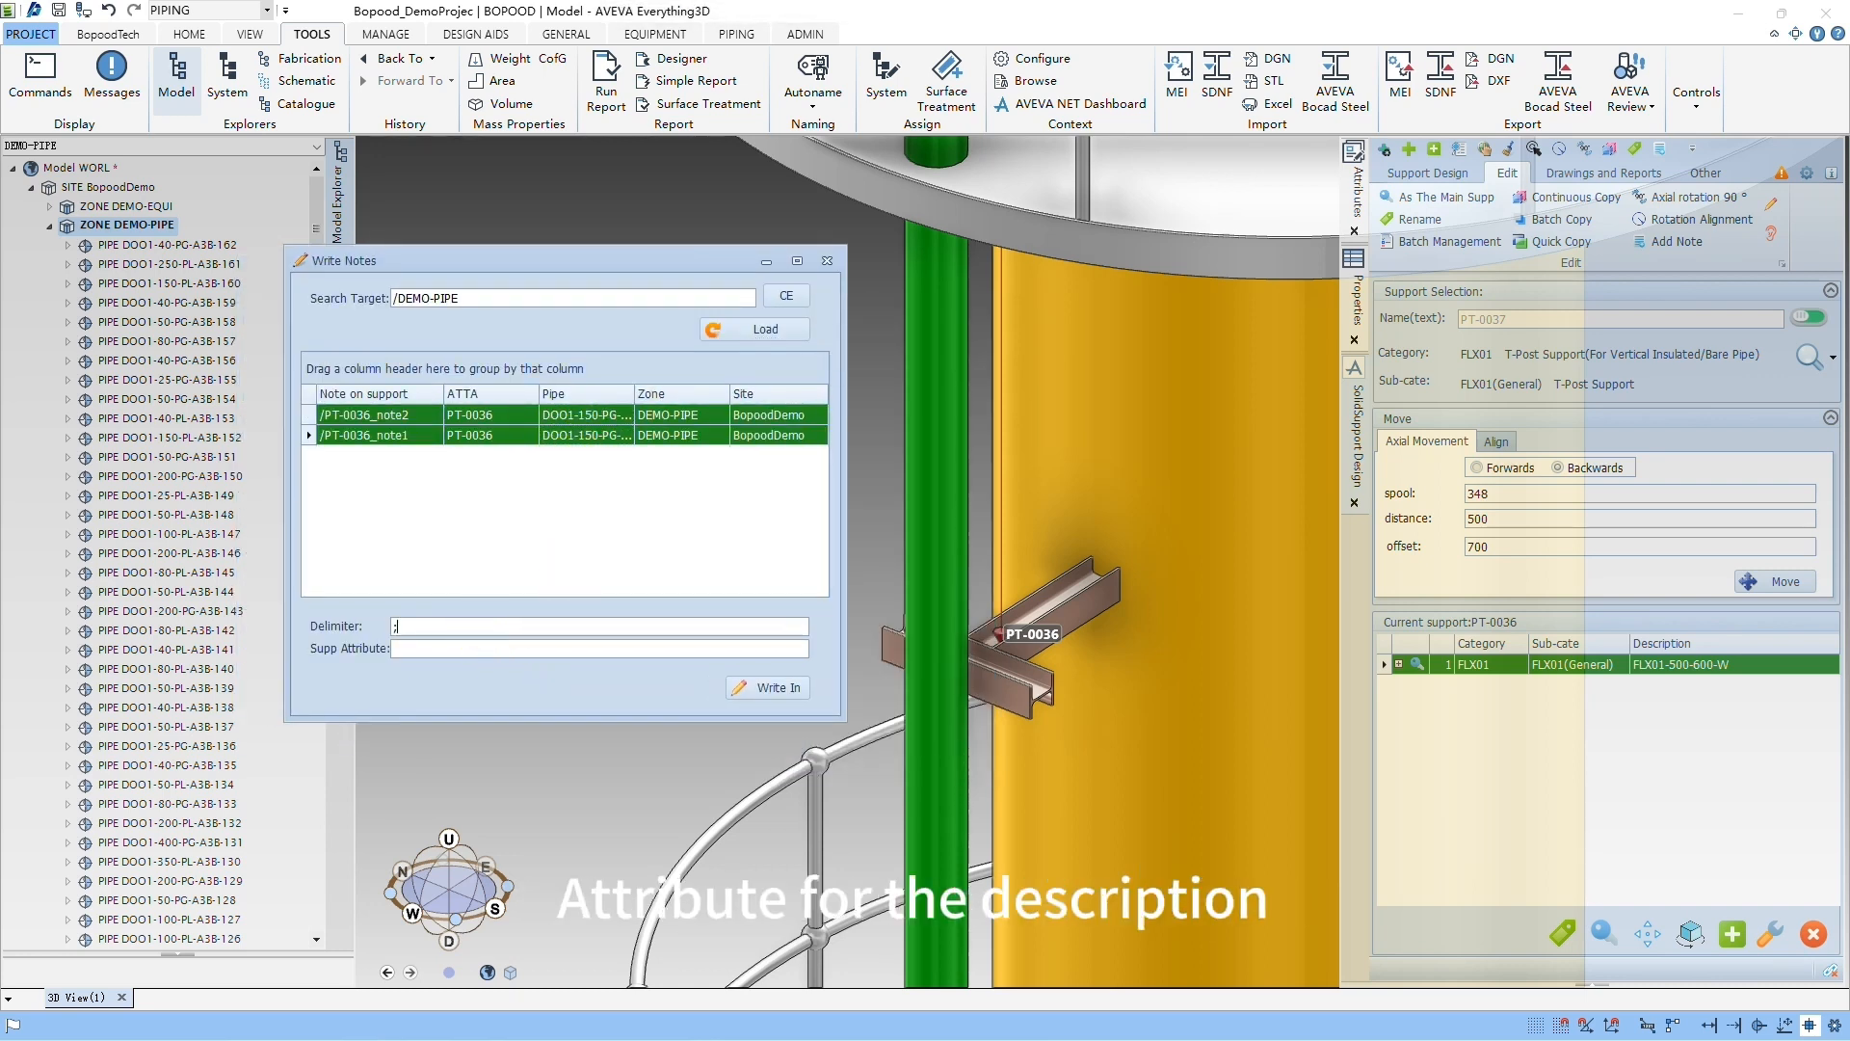
click(465, 649)
text(DESC)
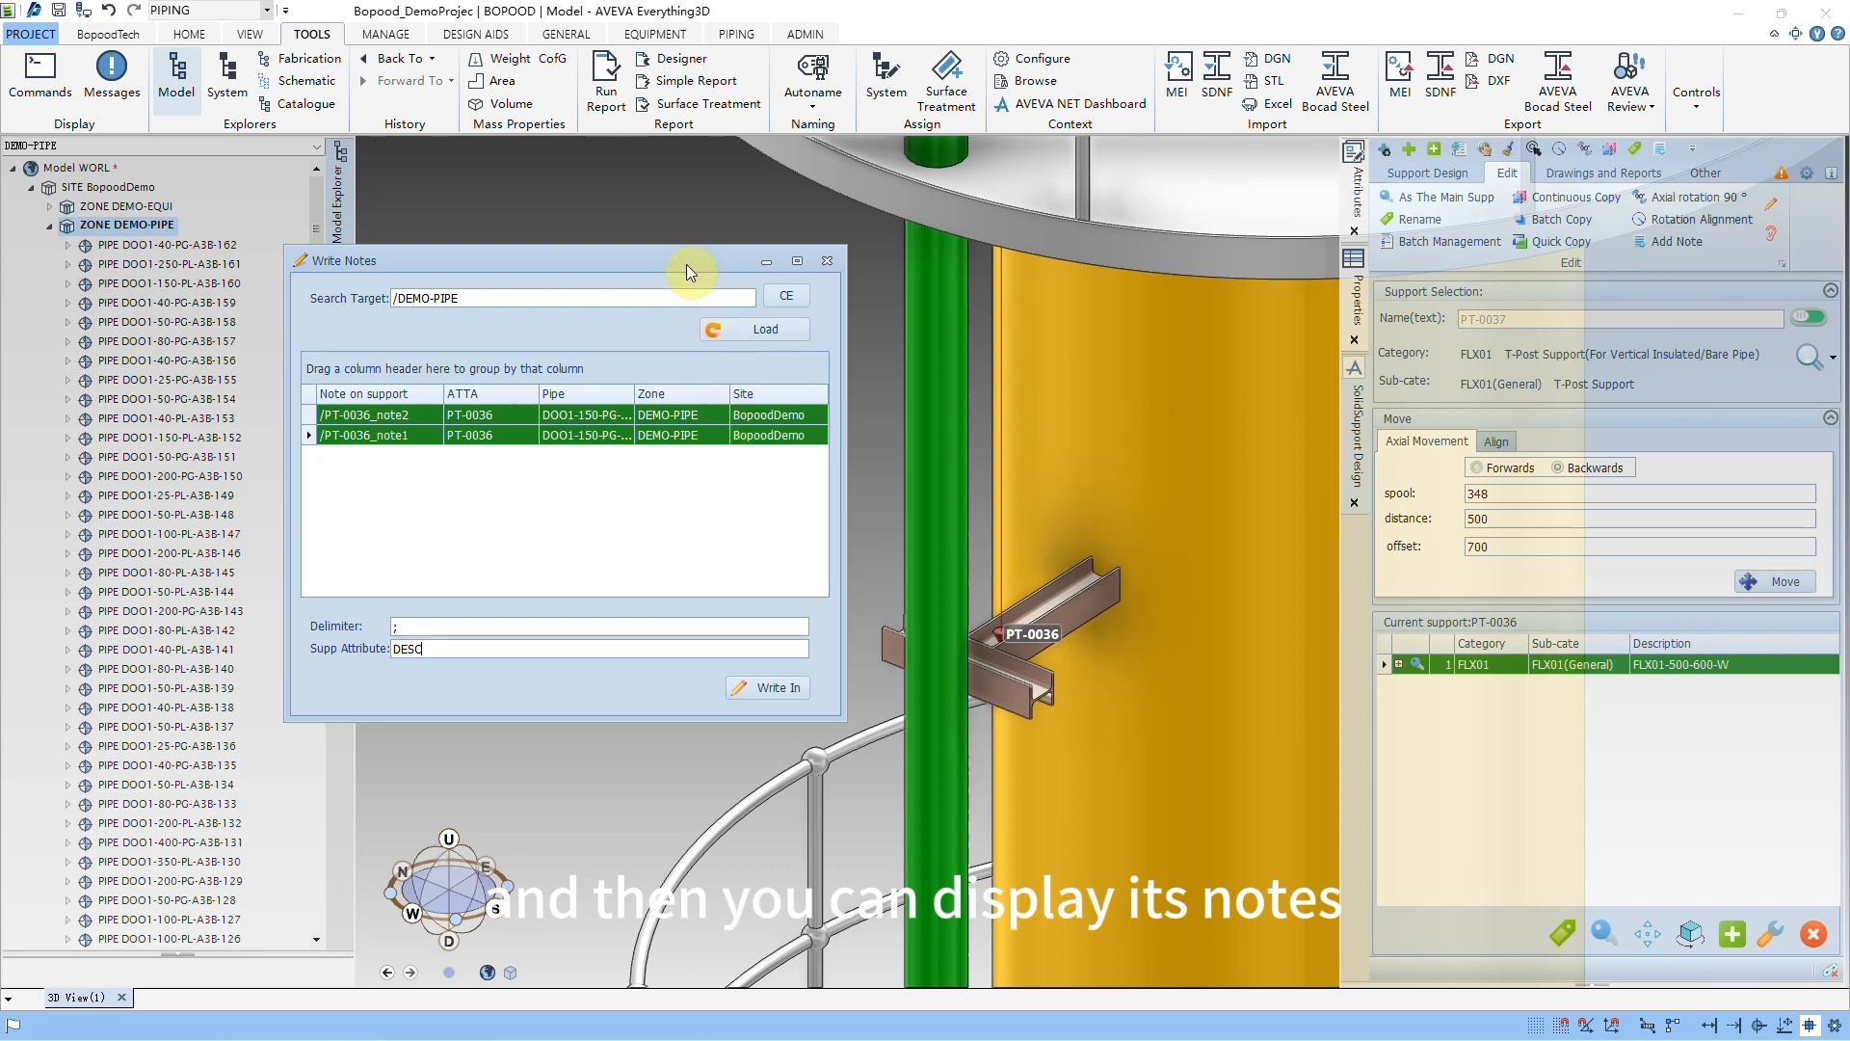
drag(687, 264, 725, 235)
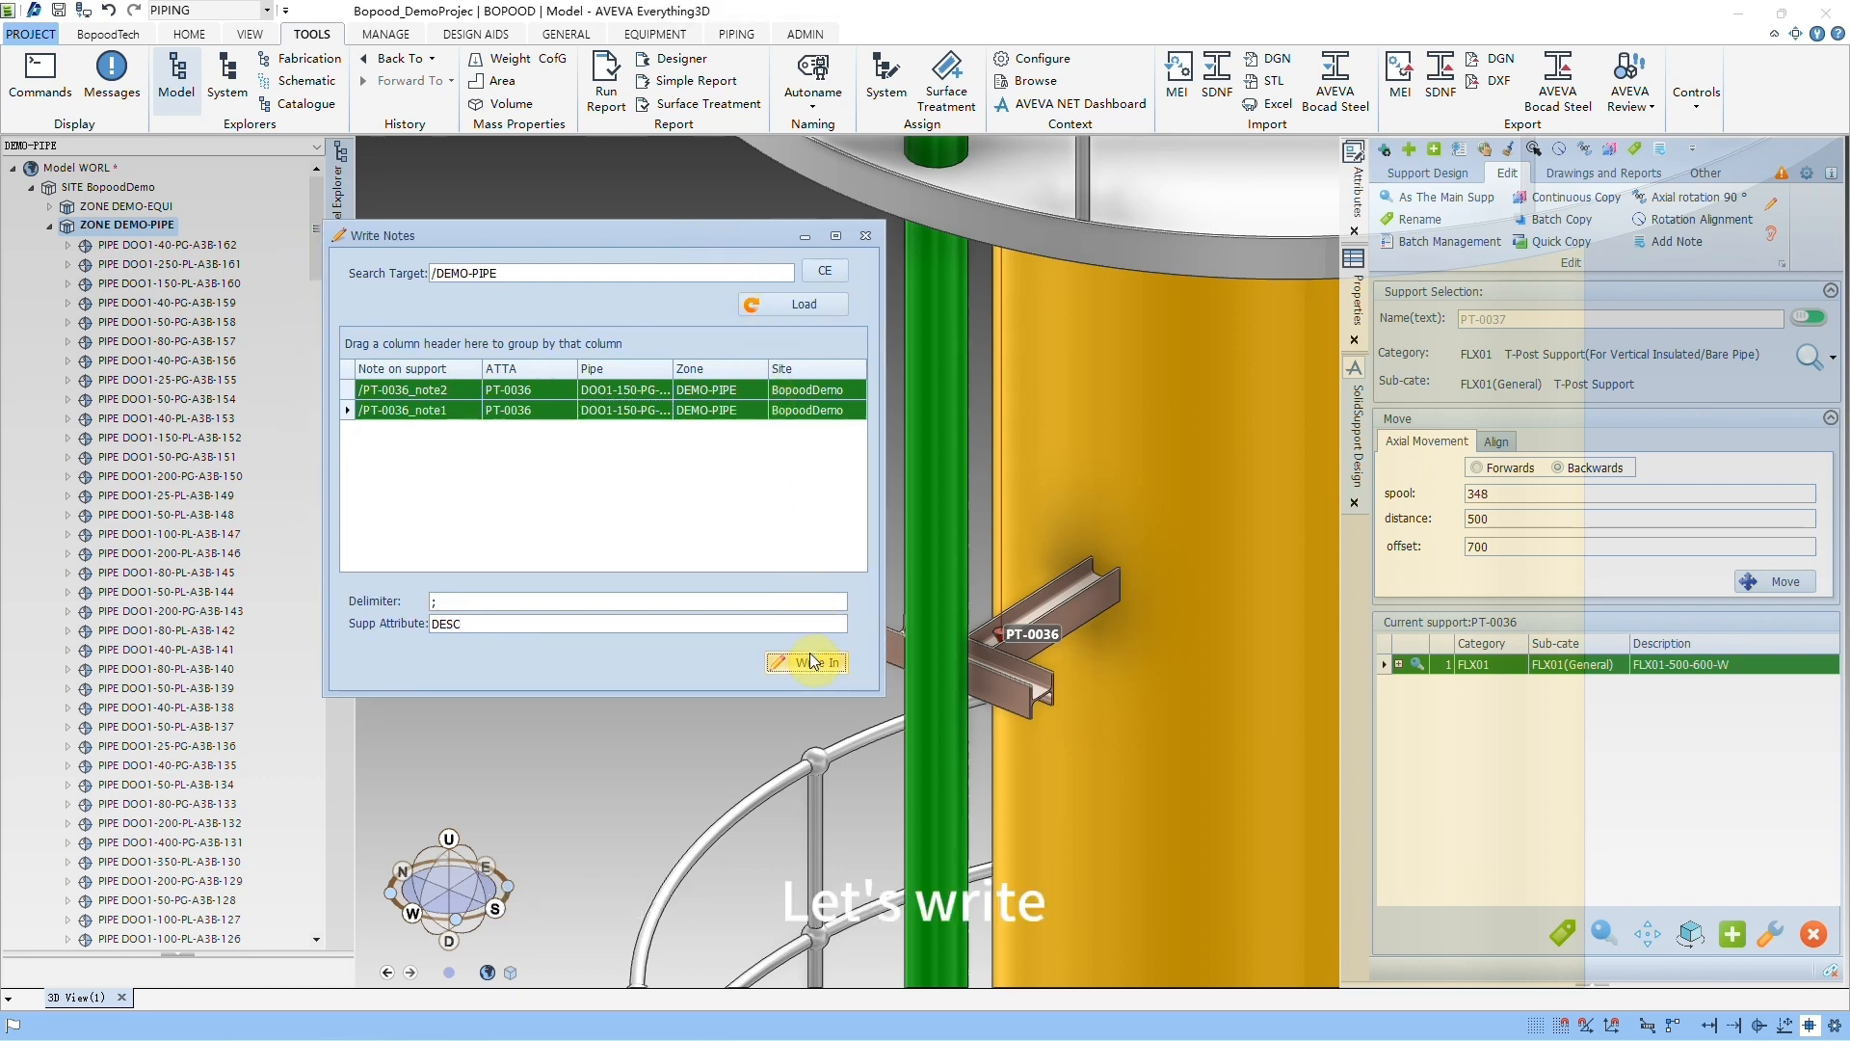
click(866, 237)
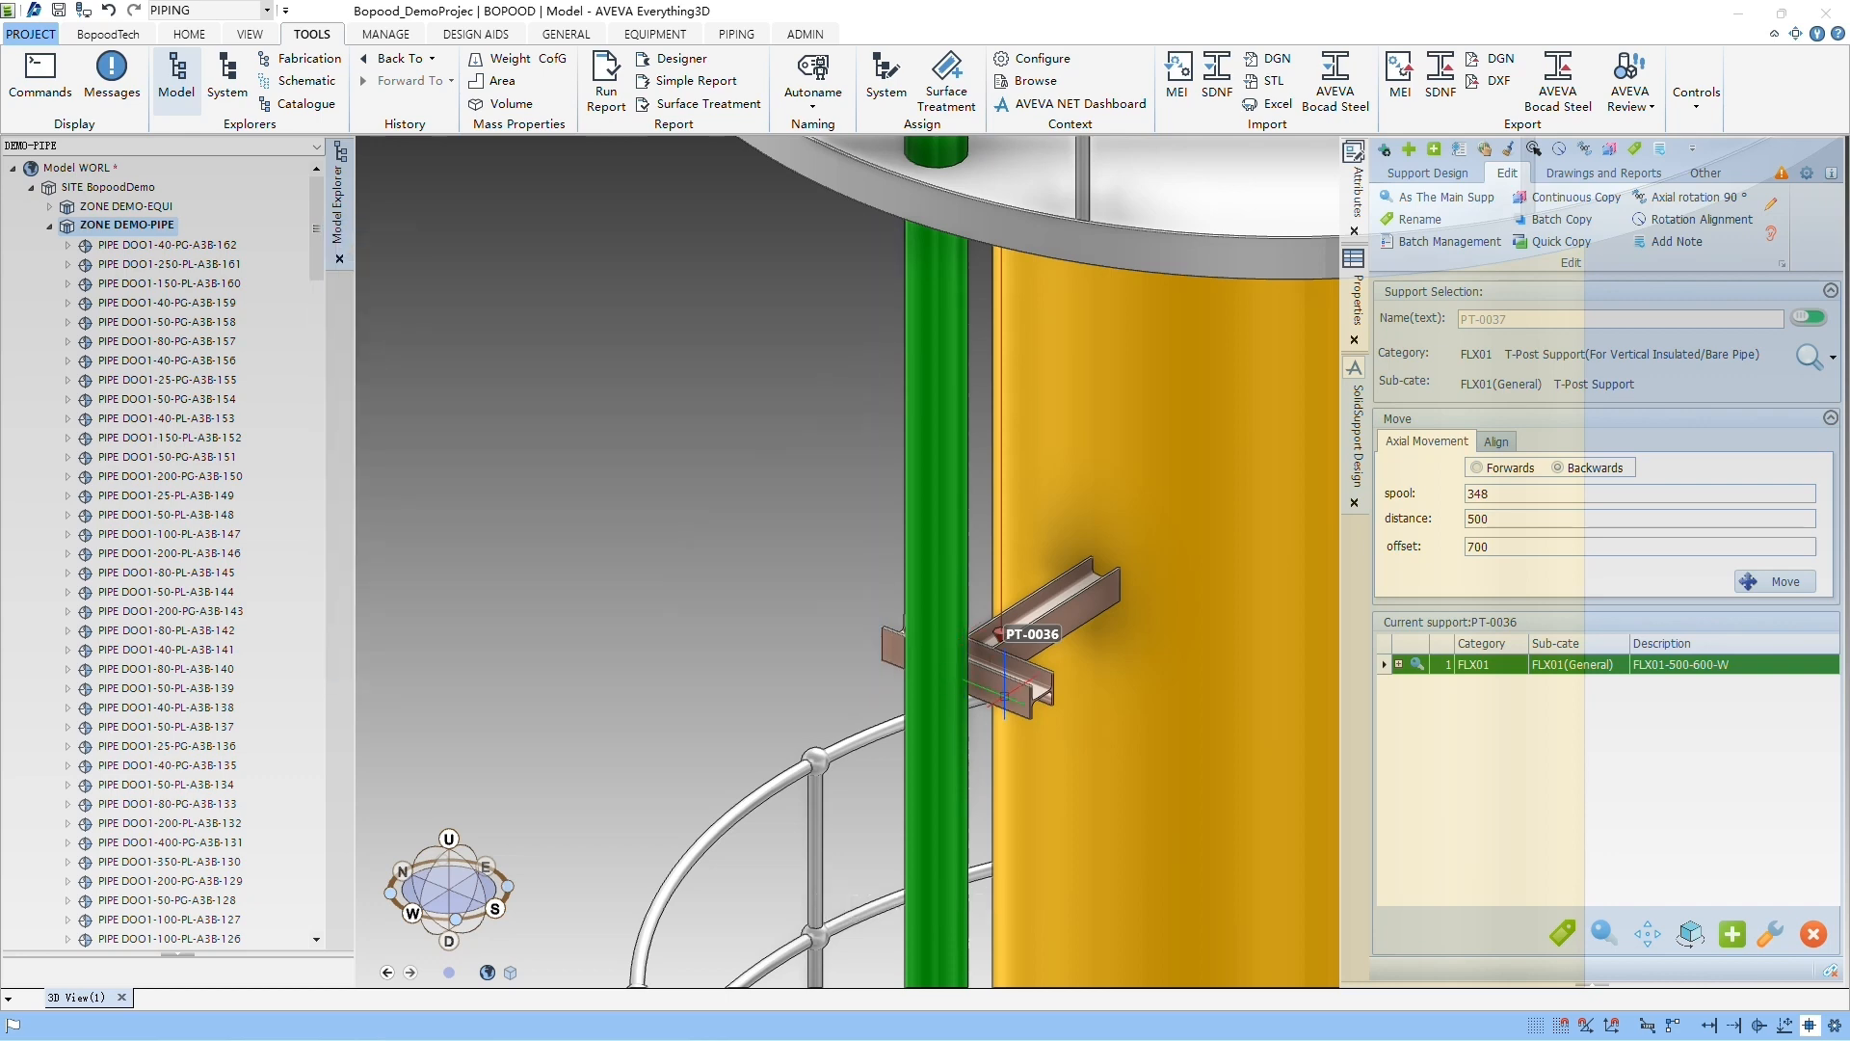
Step: Check the Description attribute of PT-0036_Solid, and return to the support design tools
click(202, 746)
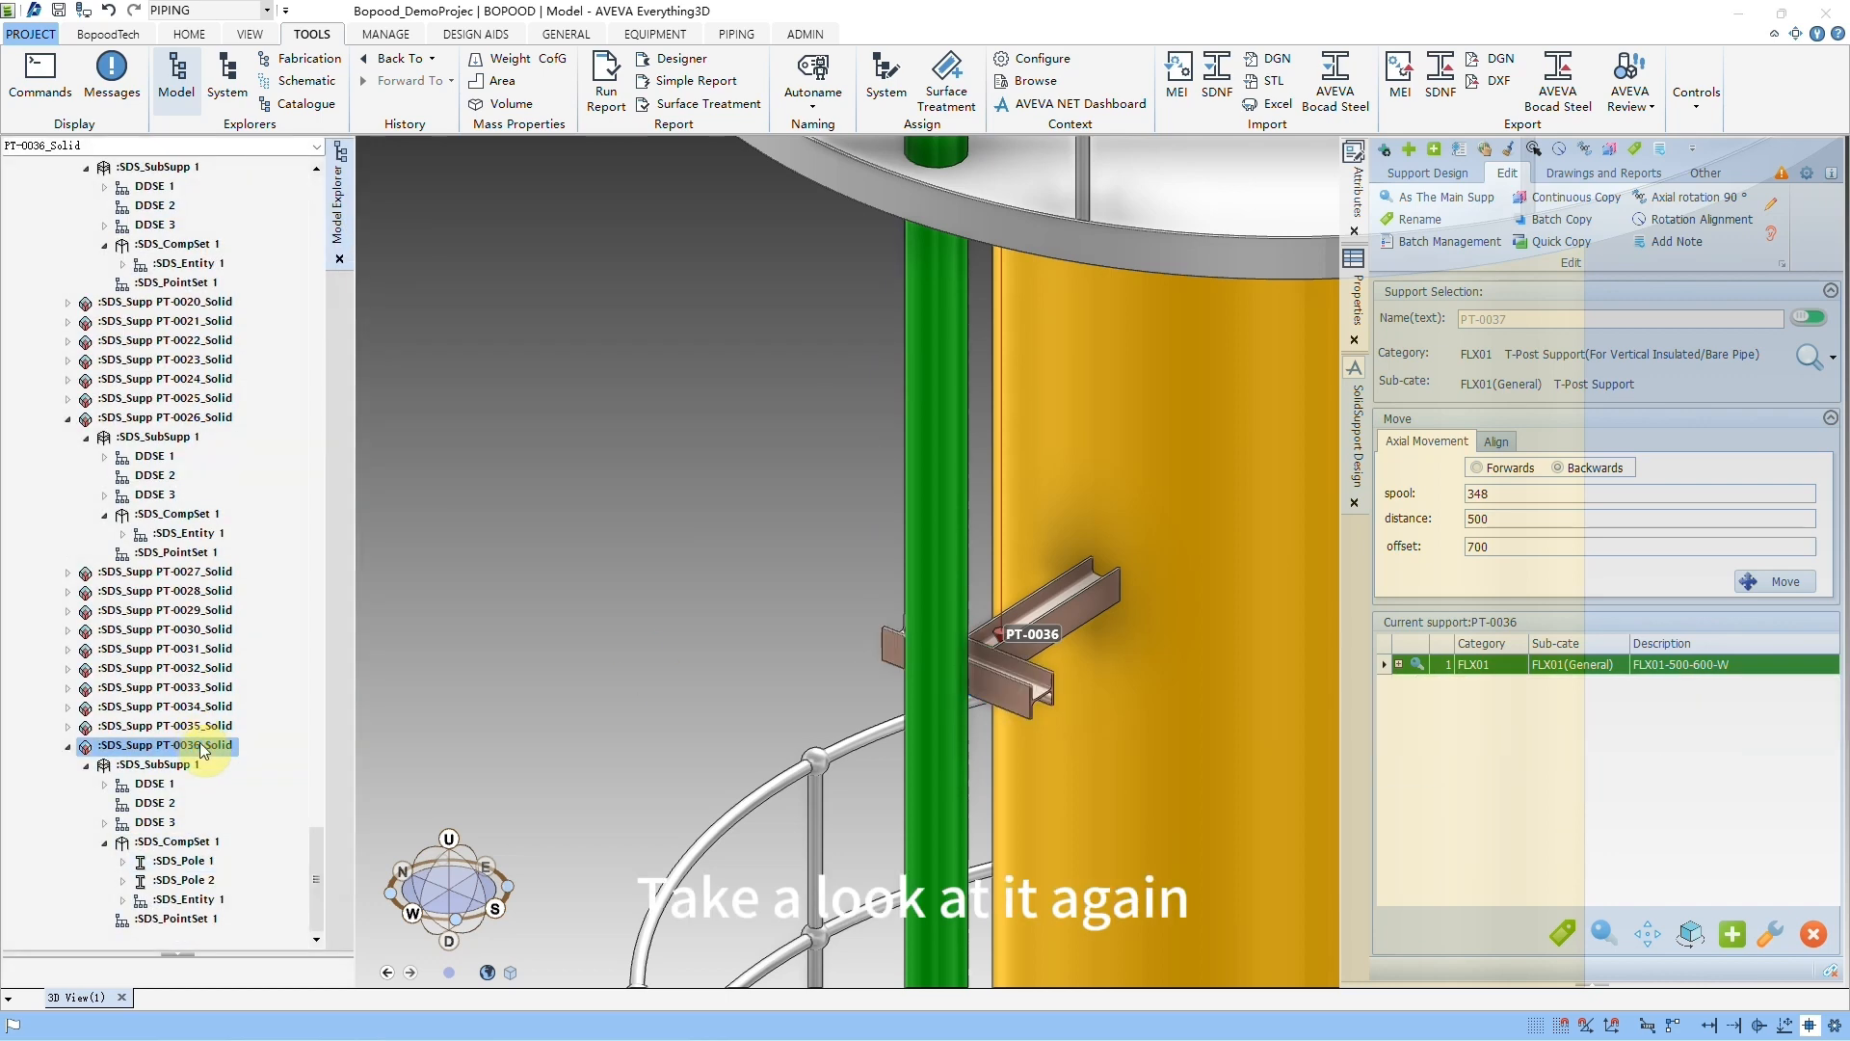
click(1357, 183)
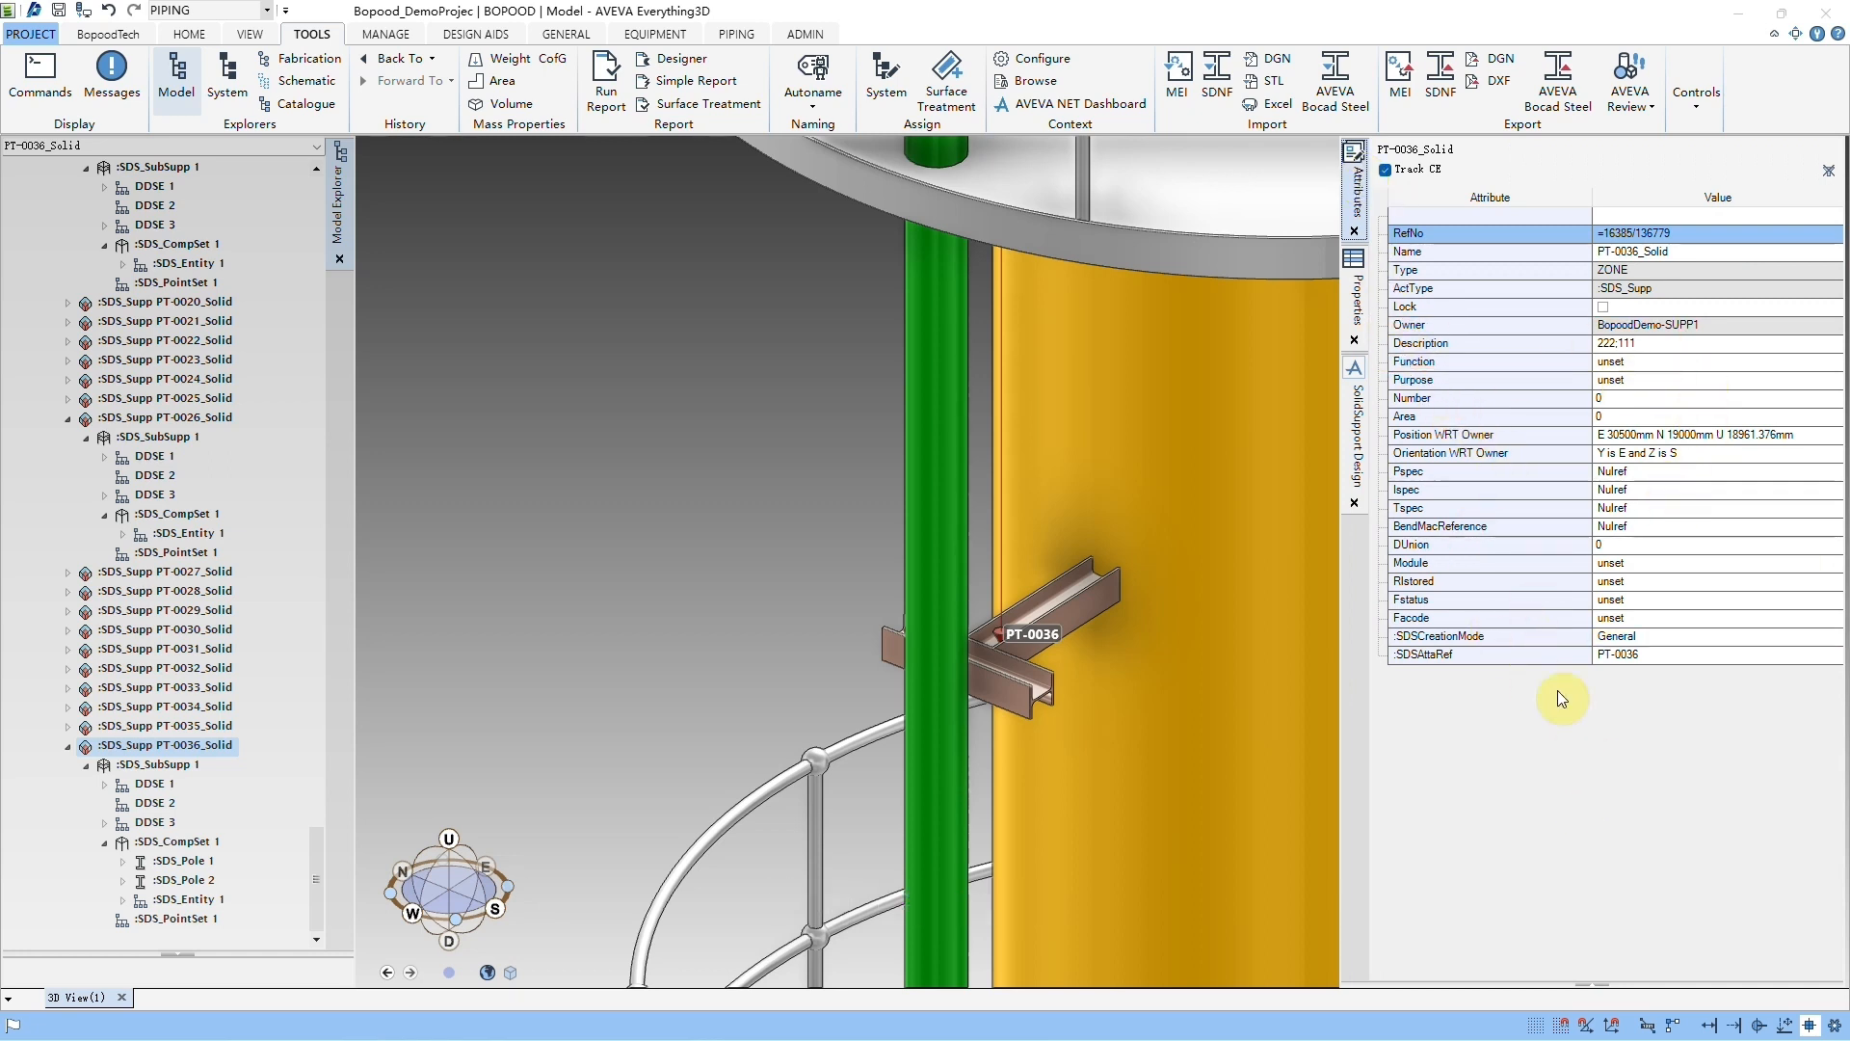
click(1365, 455)
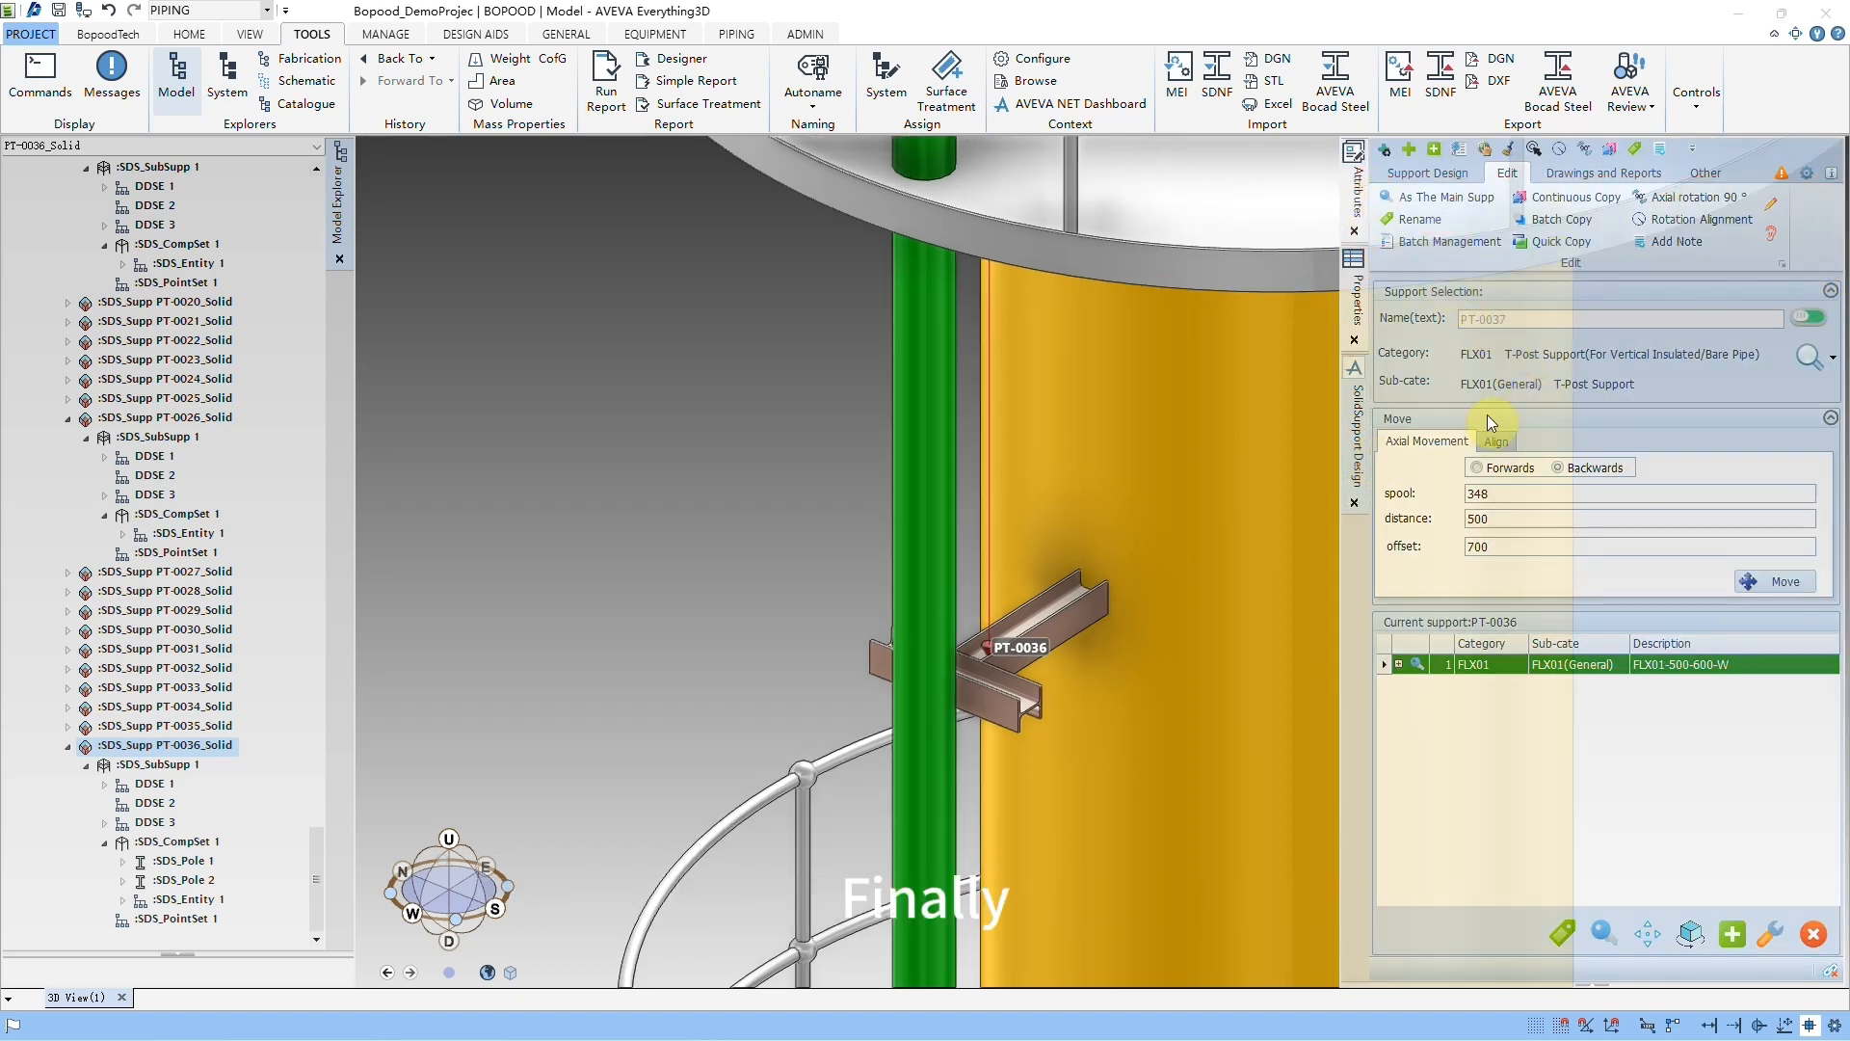
Step: Open the support settings and examine the support storage zones assigned to site BopoodDemo and its zone DEMO-PIPE
click(1805, 174)
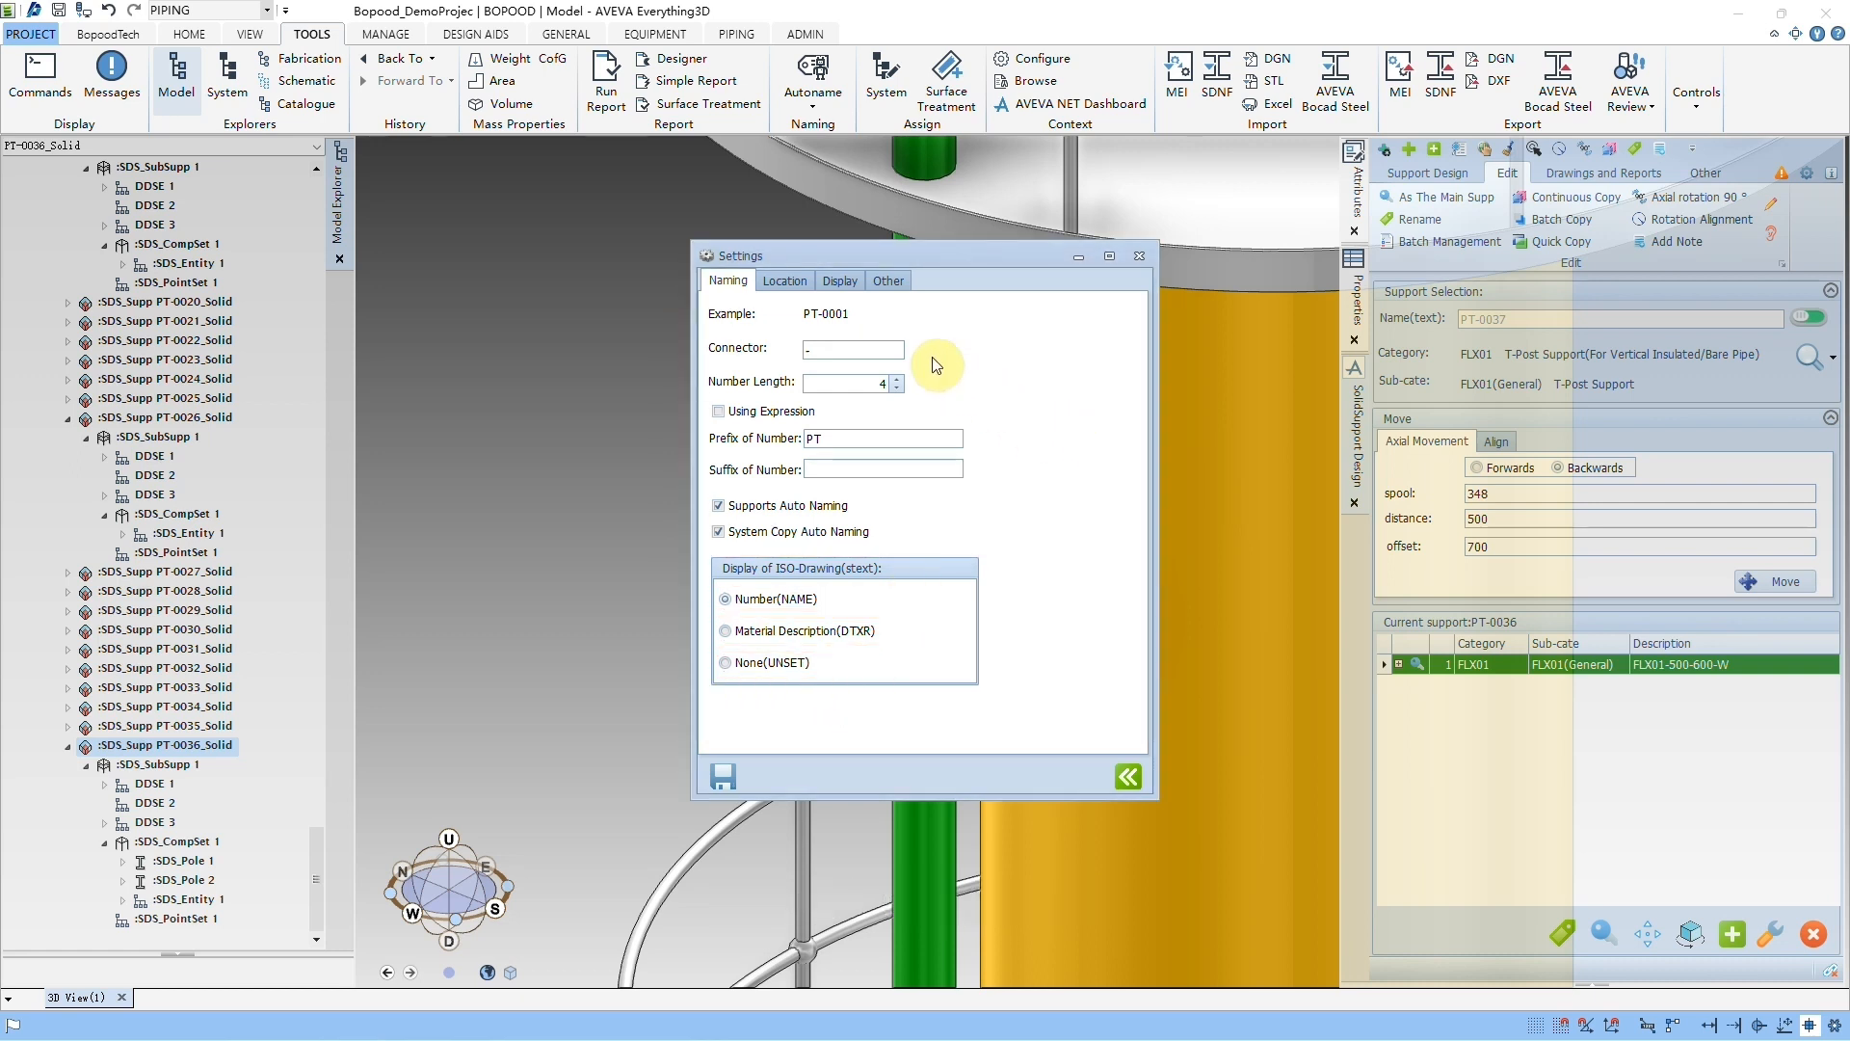
click(788, 282)
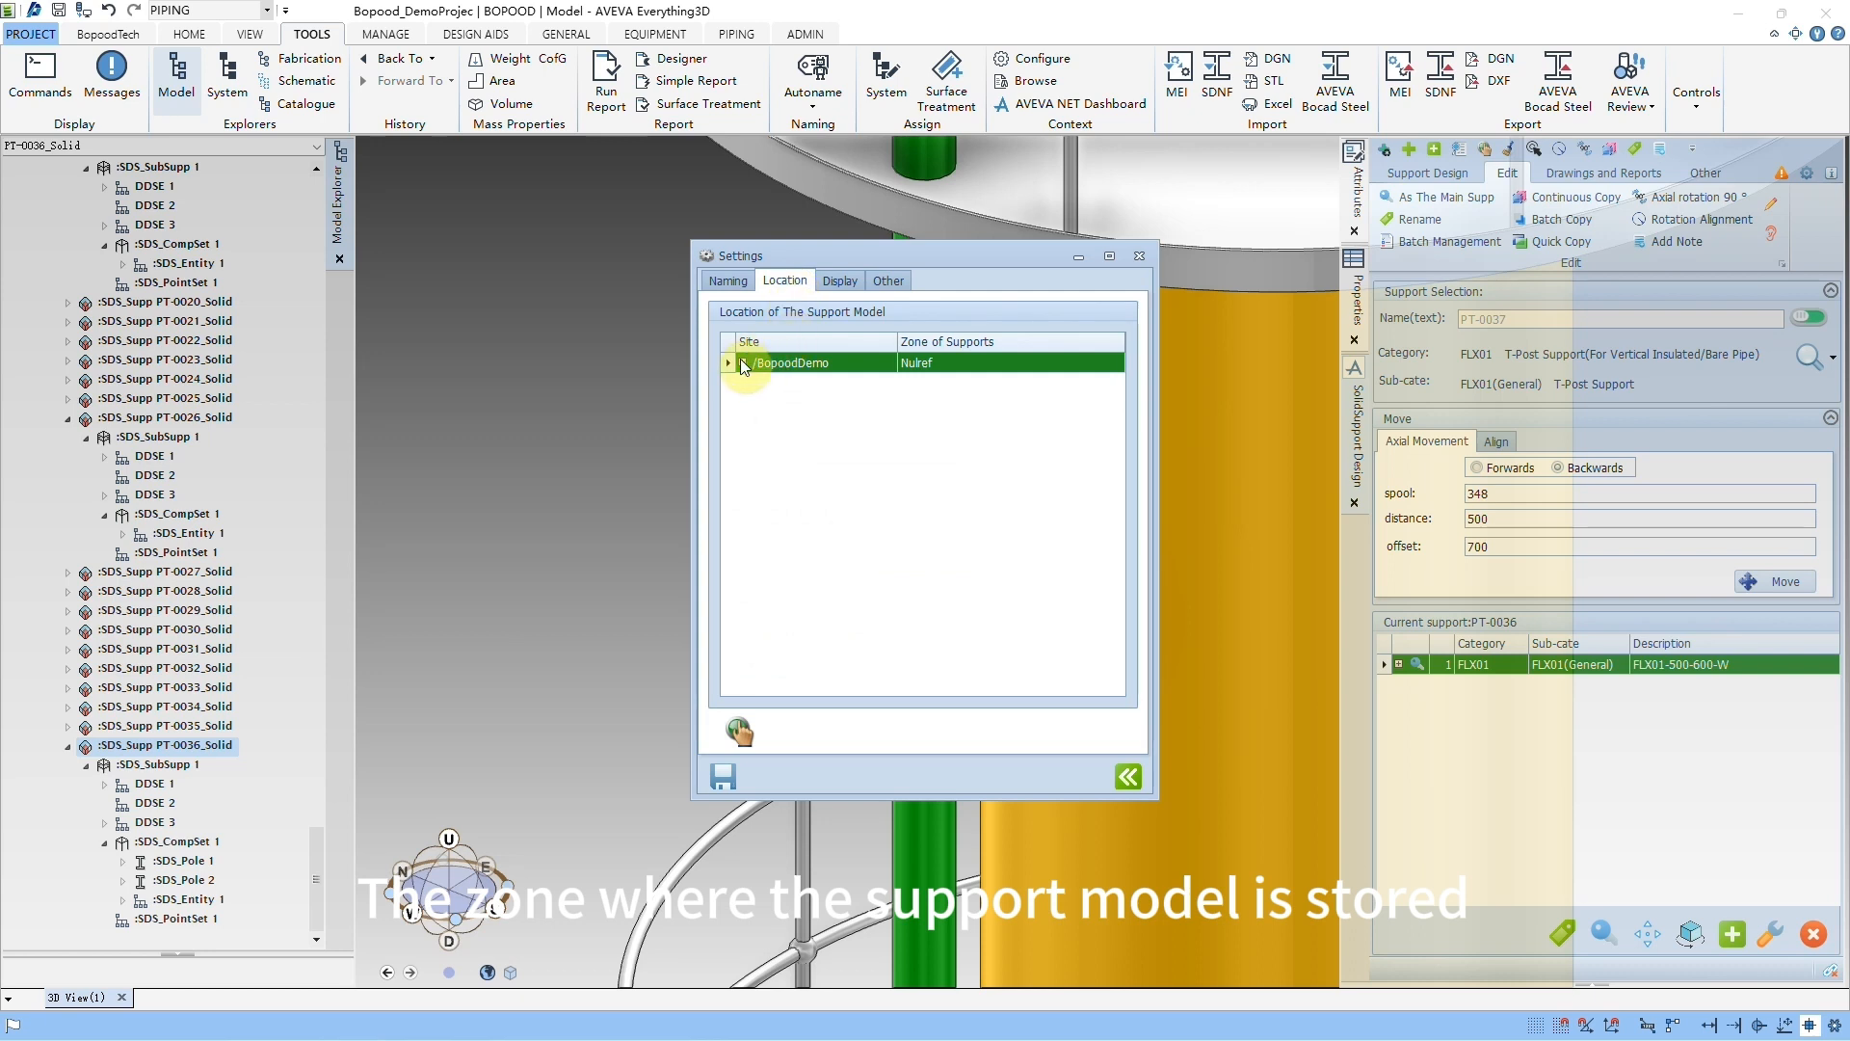
click(741, 361)
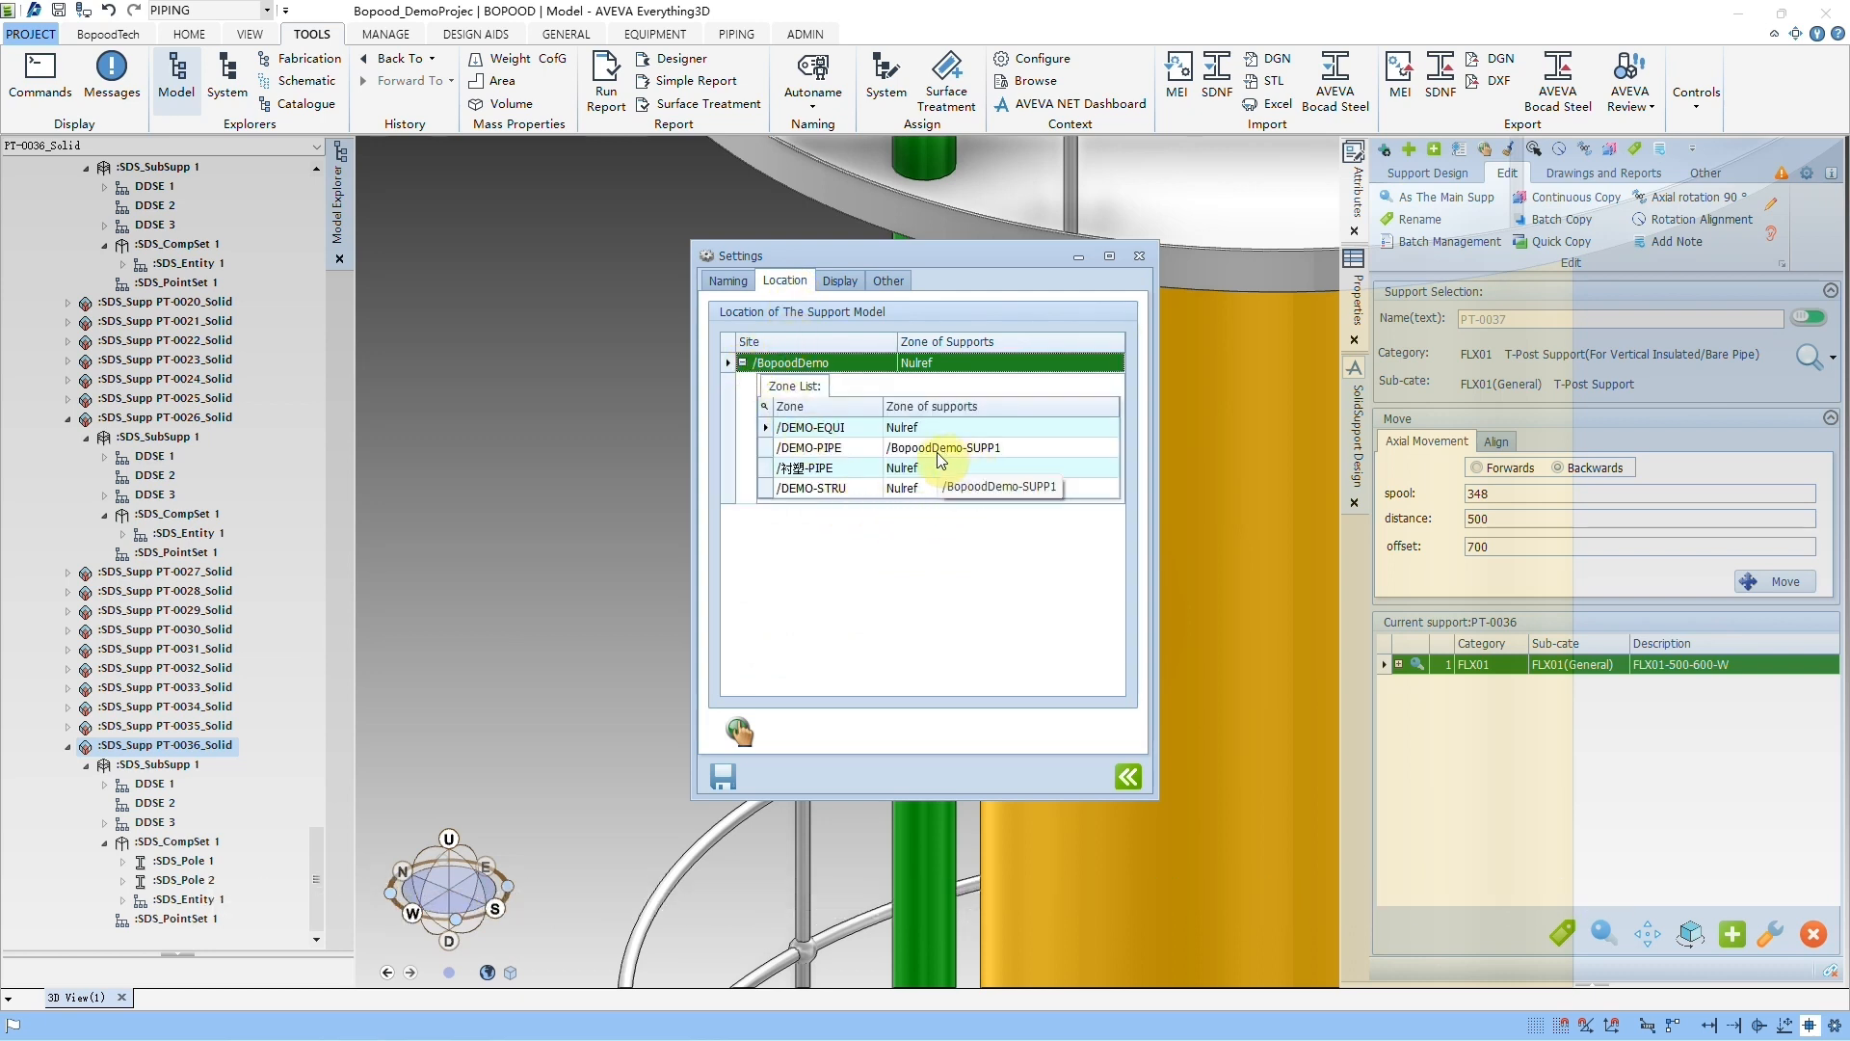
click(884, 448)
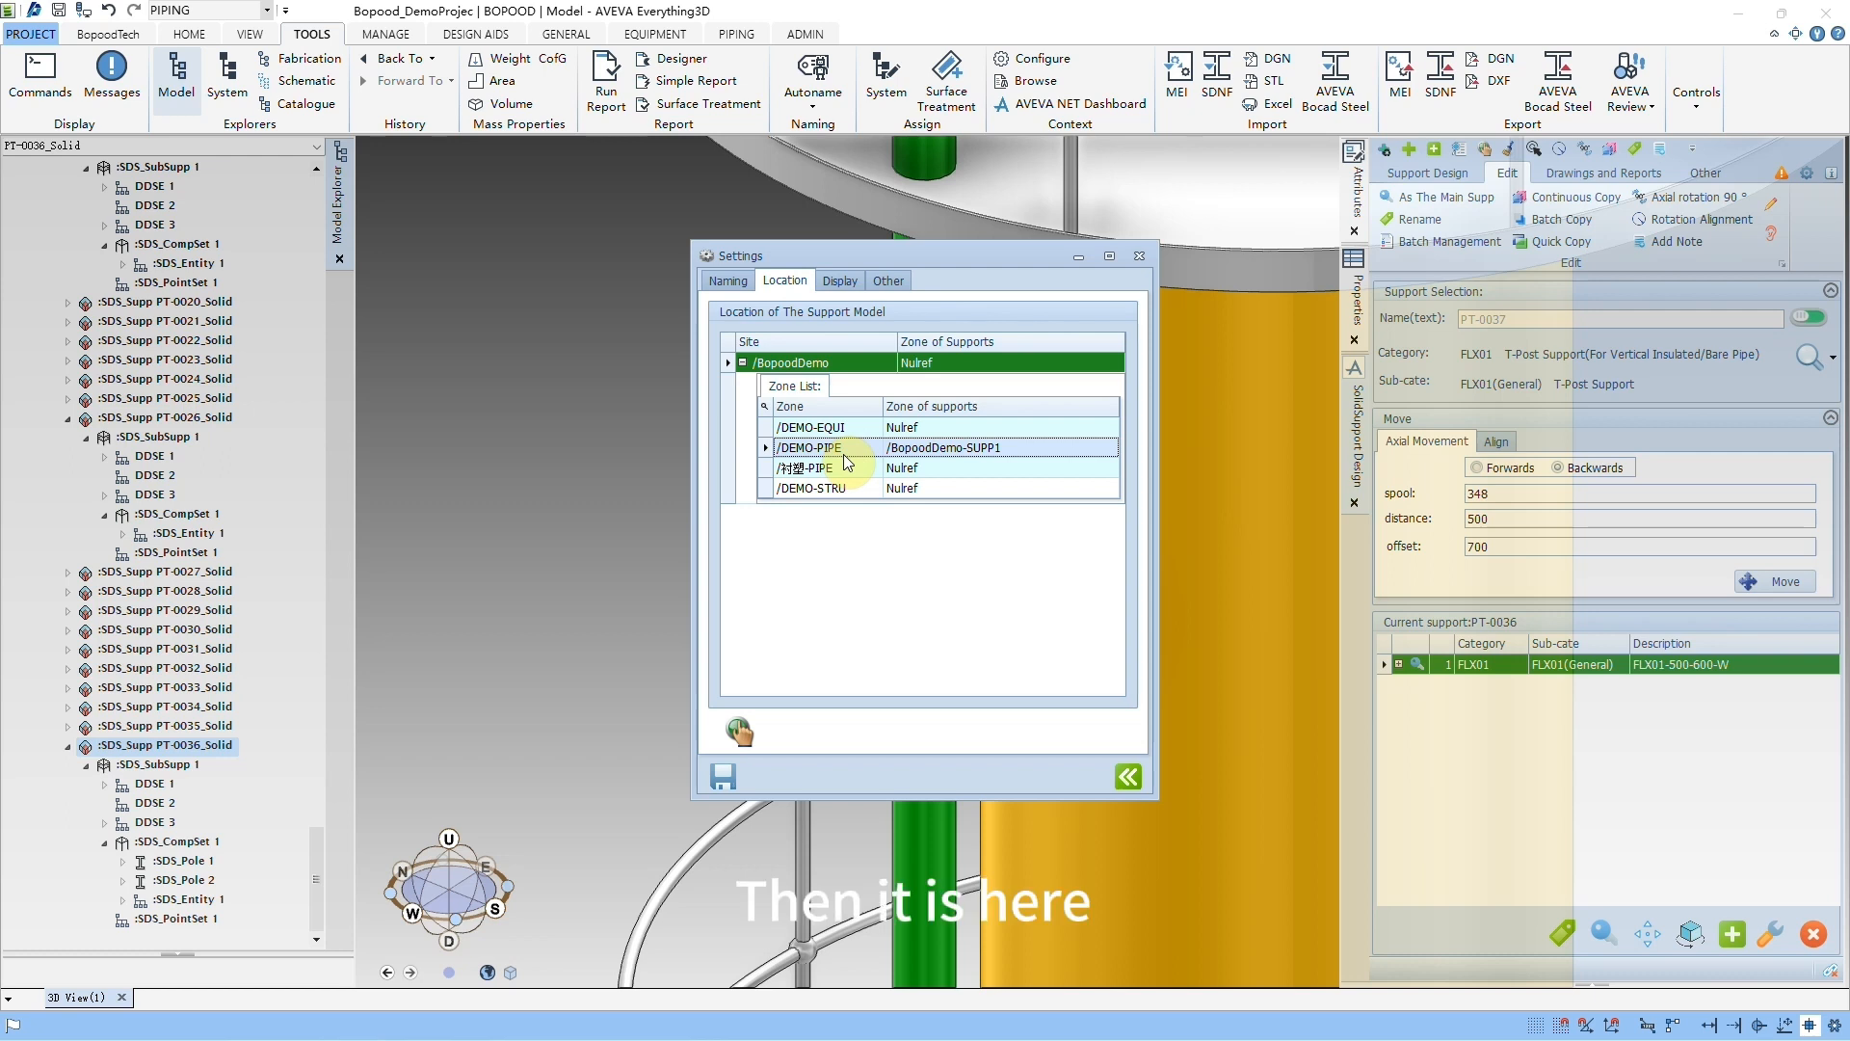
mouse_move(758, 436)
mouse_down()
mouse_move(810, 465)
mouse_move(1046, 471)
mouse_up()
key(Escape)
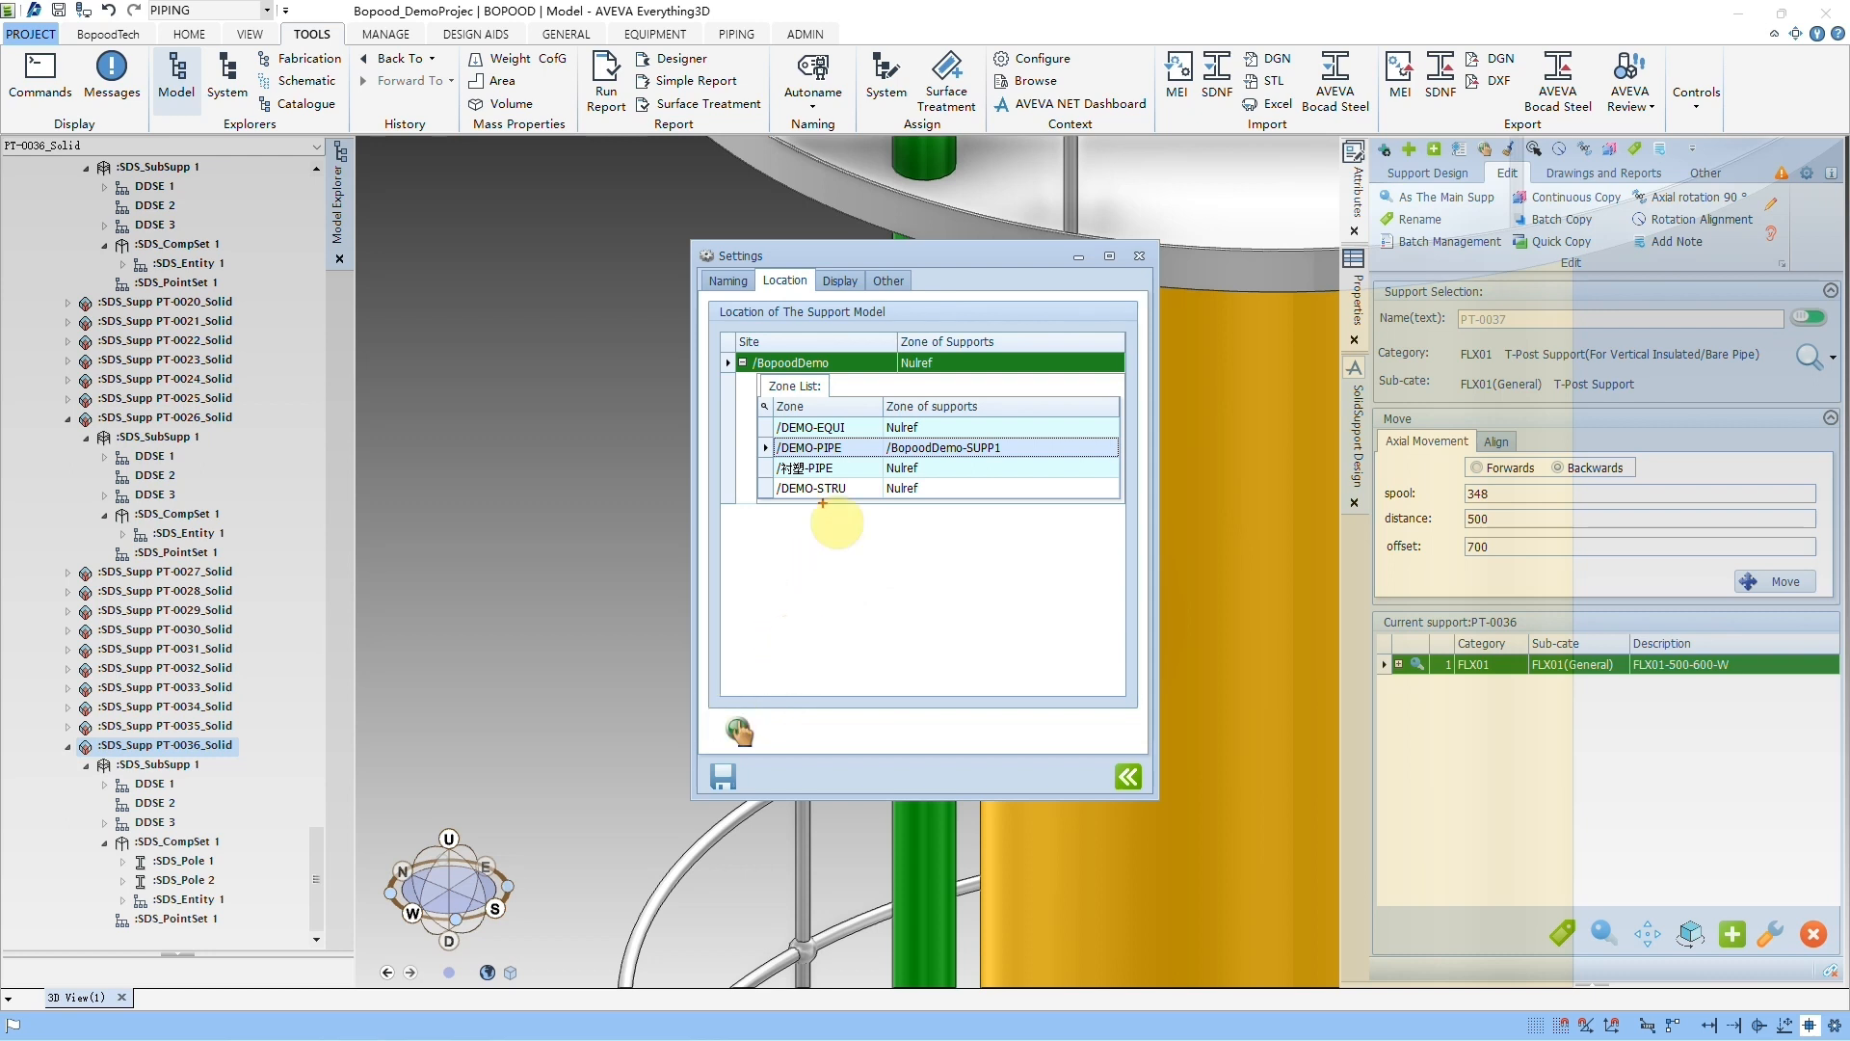
mouse_move(728, 347)
mouse_down()
mouse_move(1027, 390)
mouse_move(1007, 381)
mouse_up()
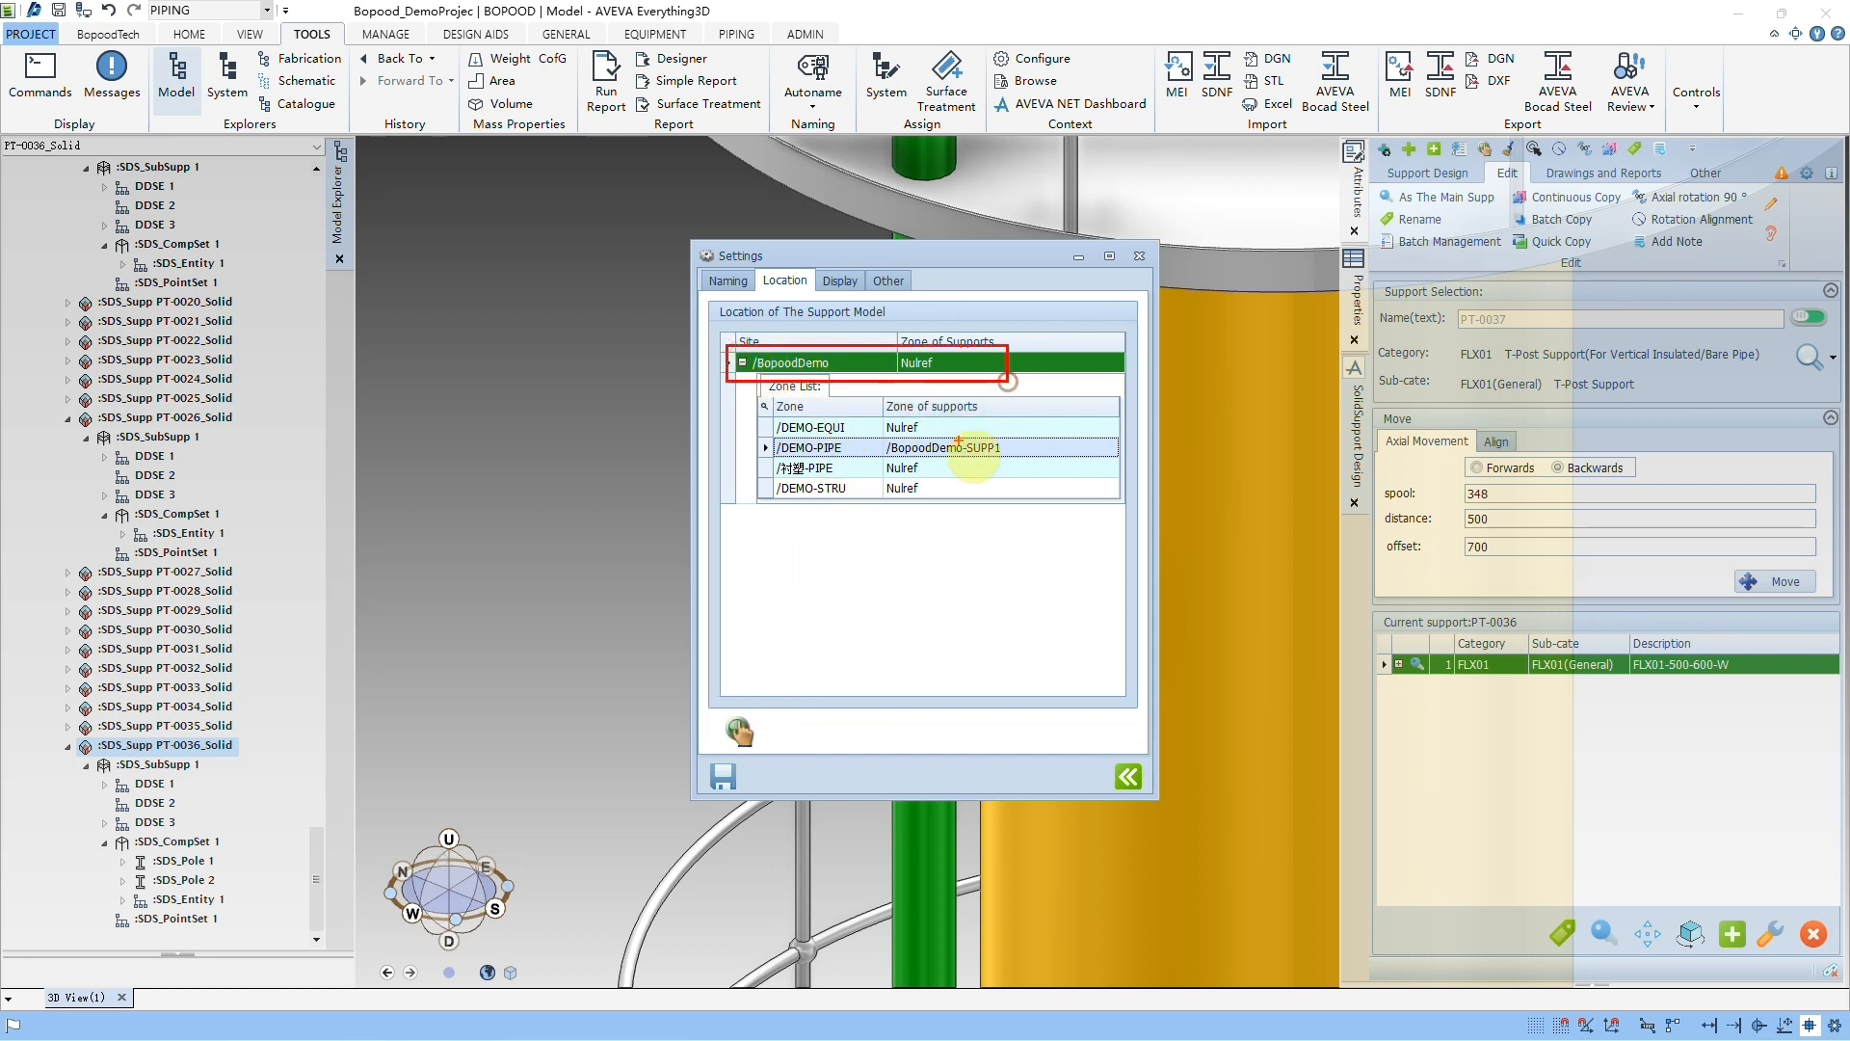
drag(749, 435, 1032, 459)
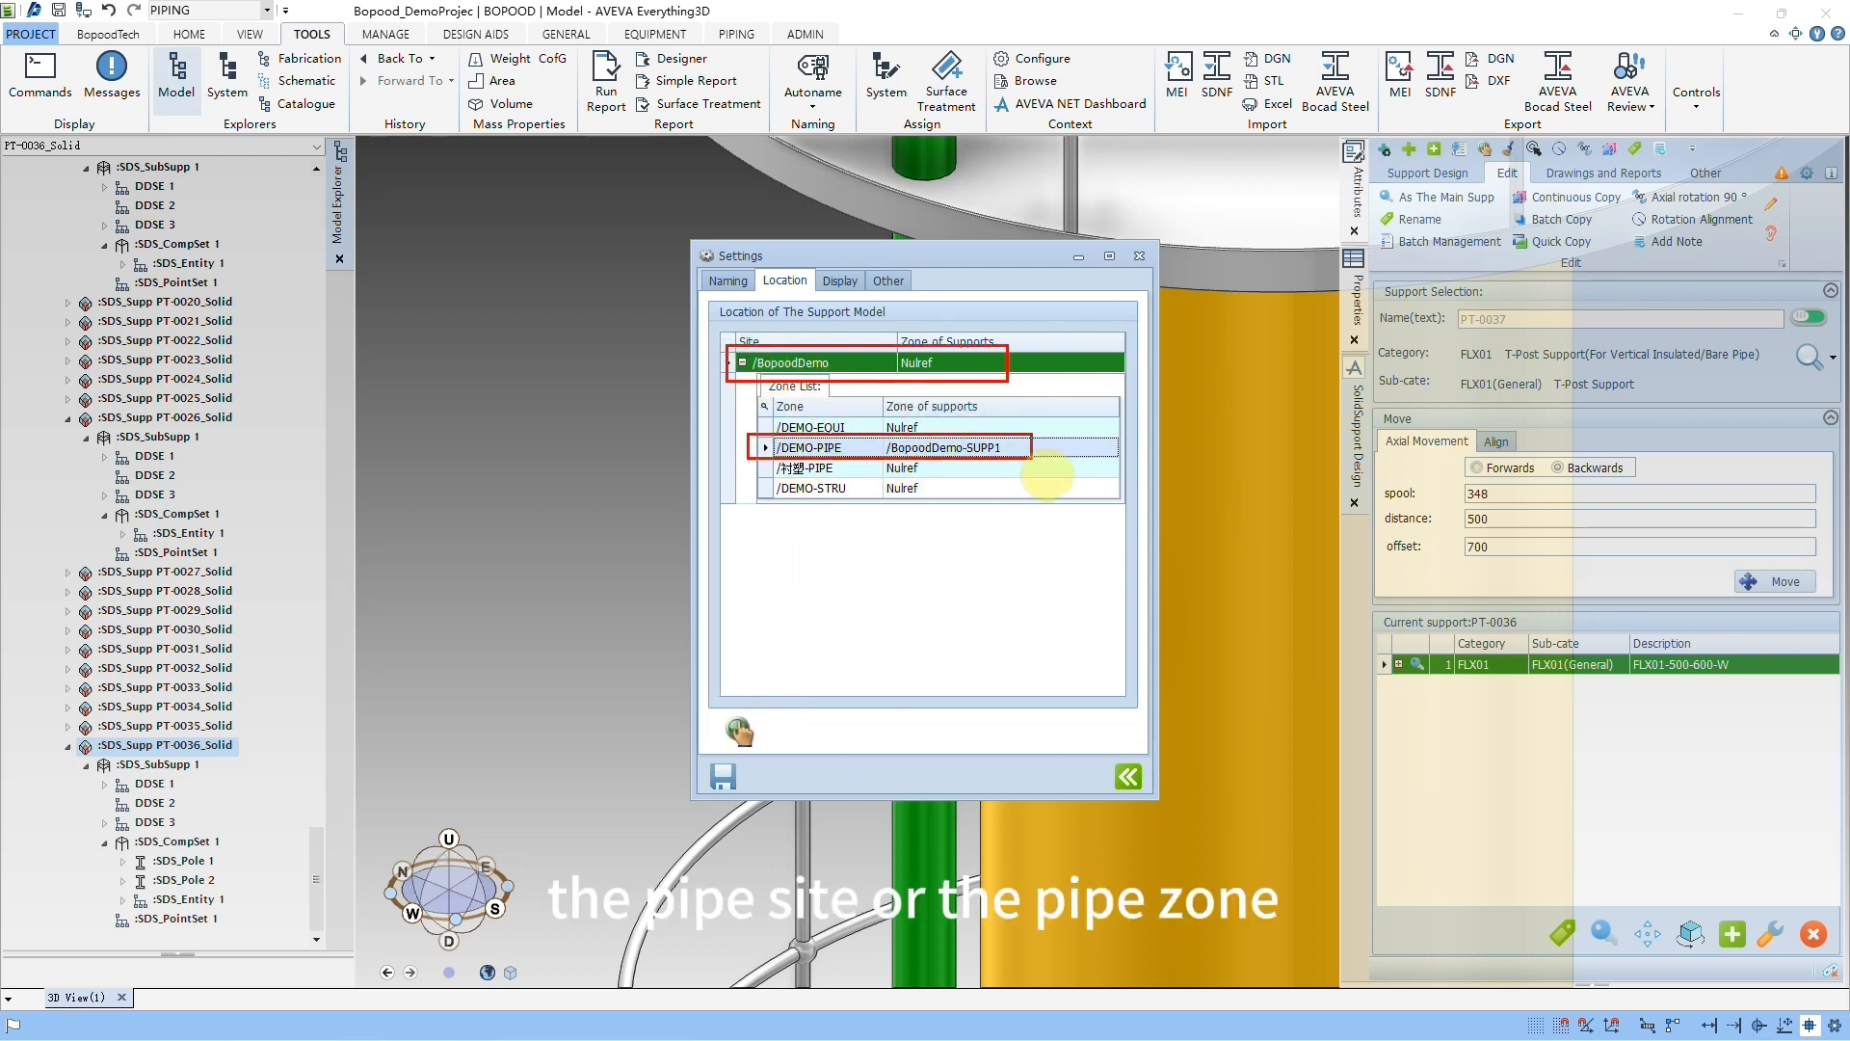
key(Escape)
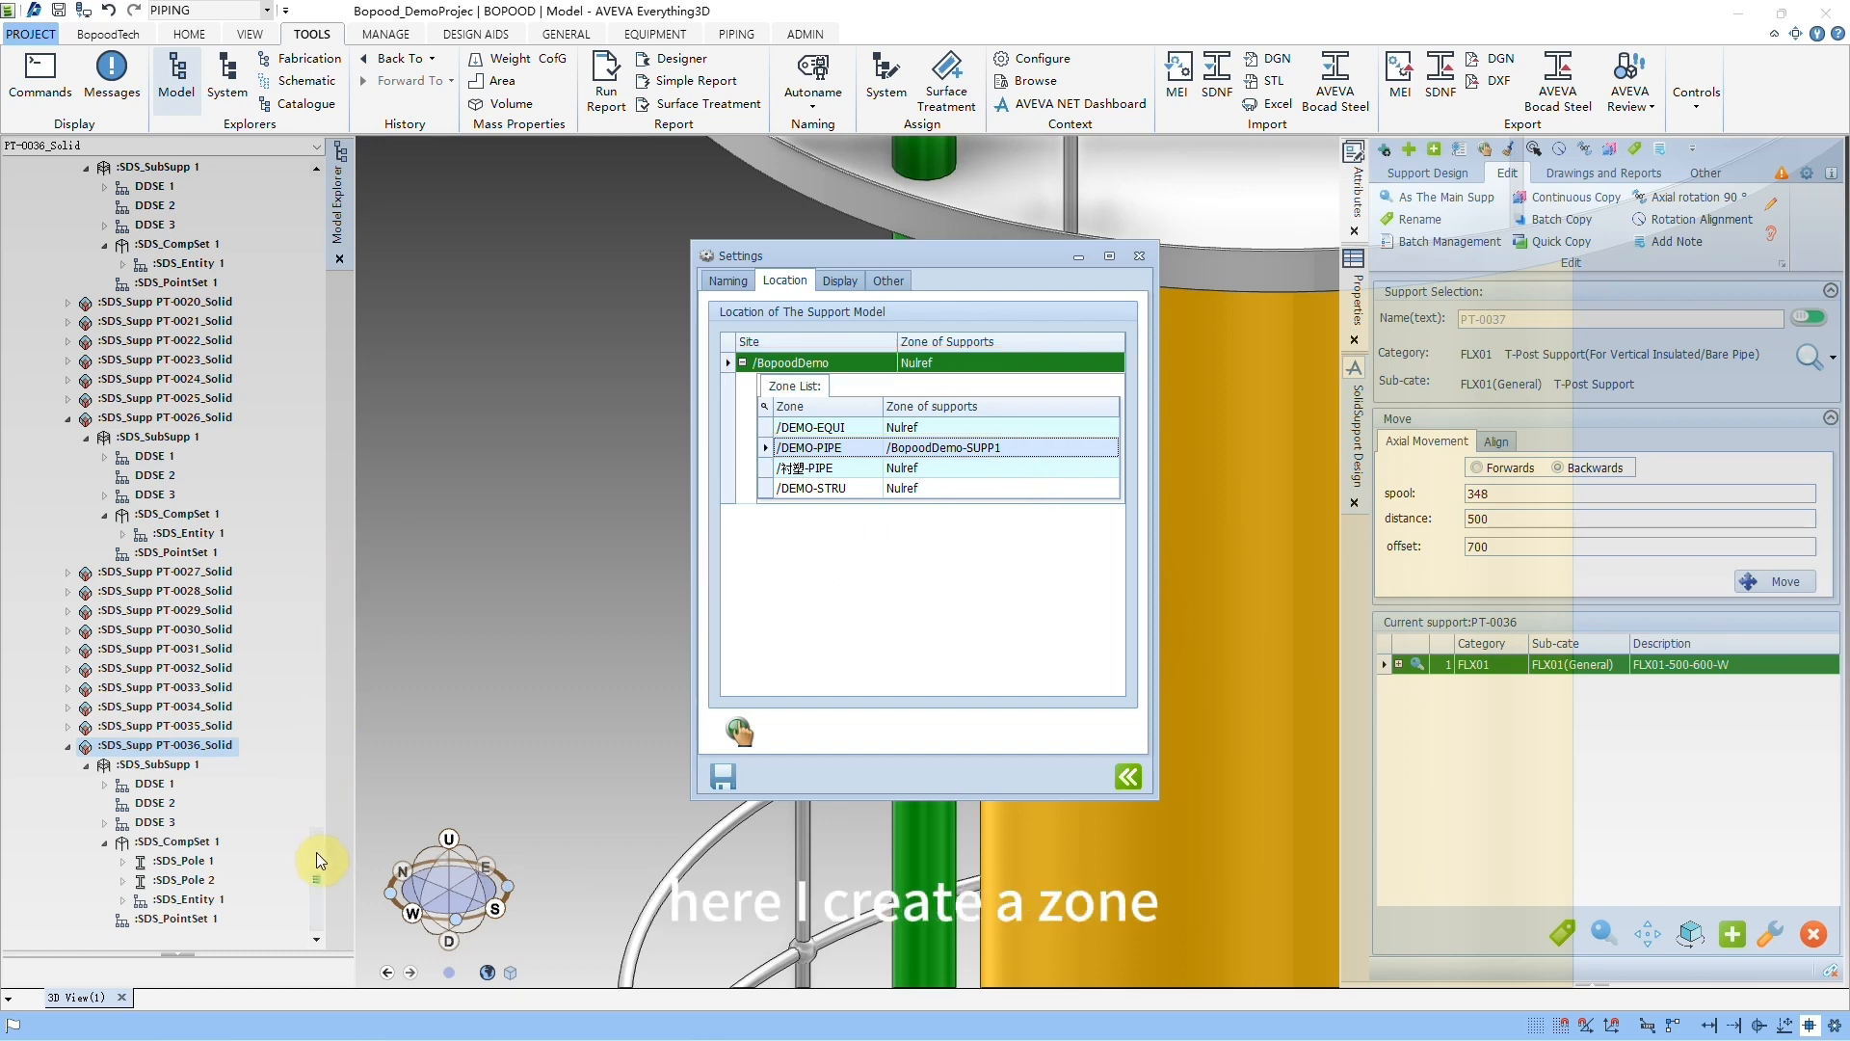
Step: Create a new zone under site BopoodDemo, assign it as the support zone for DEMO-PIPE, and save and close the settings
drag(320, 870, 334, 504)
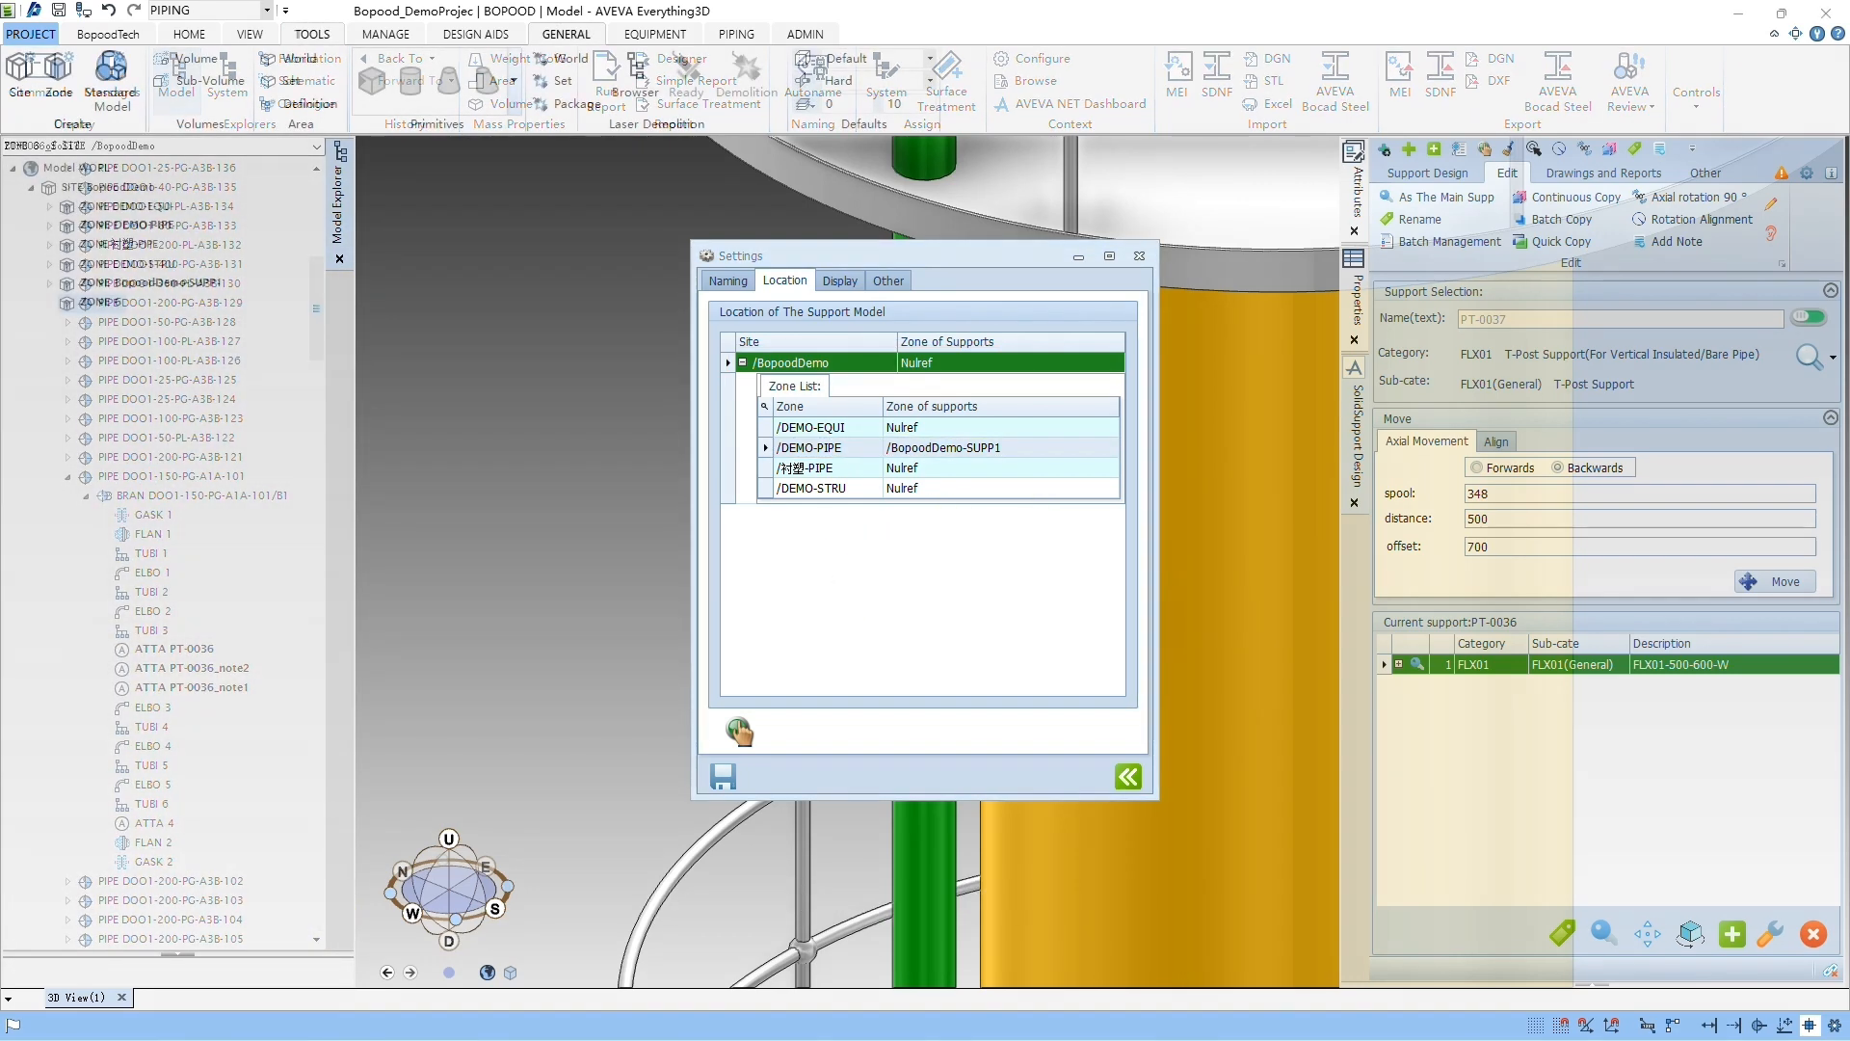
click(107, 306)
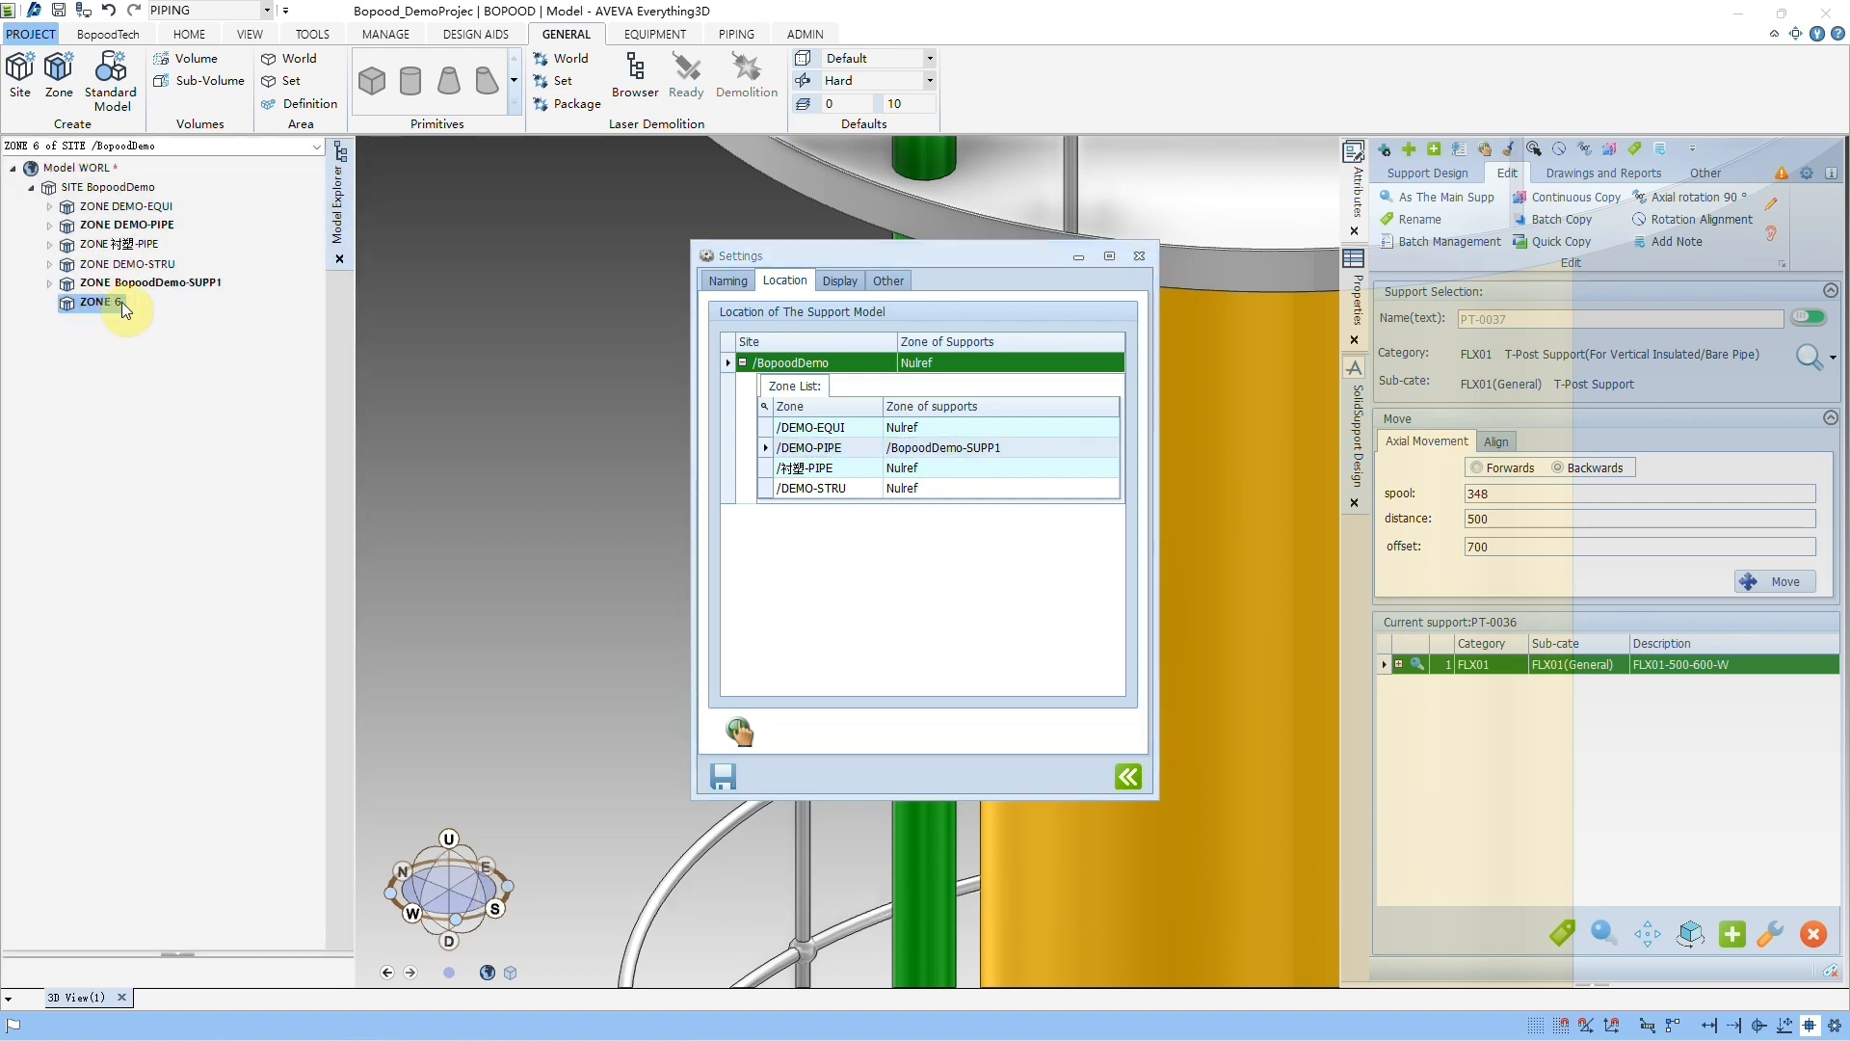
click(821, 450)
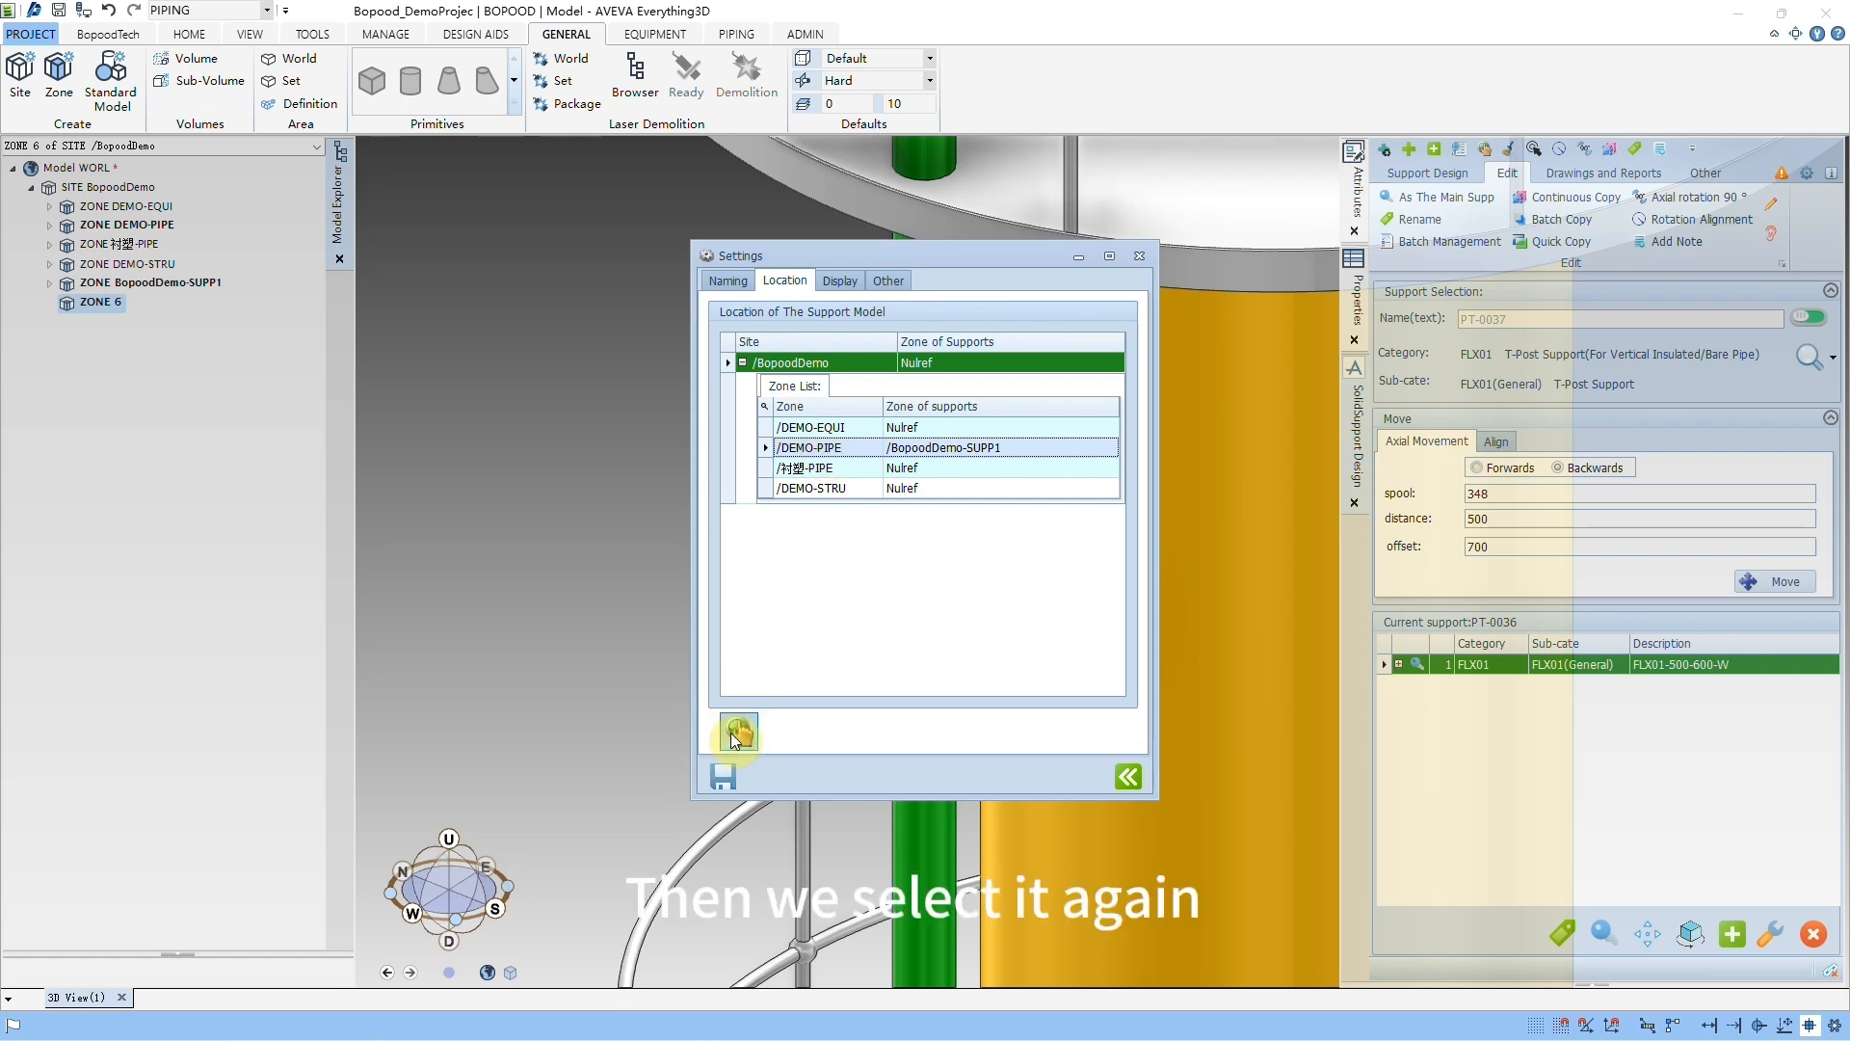
click(941, 447)
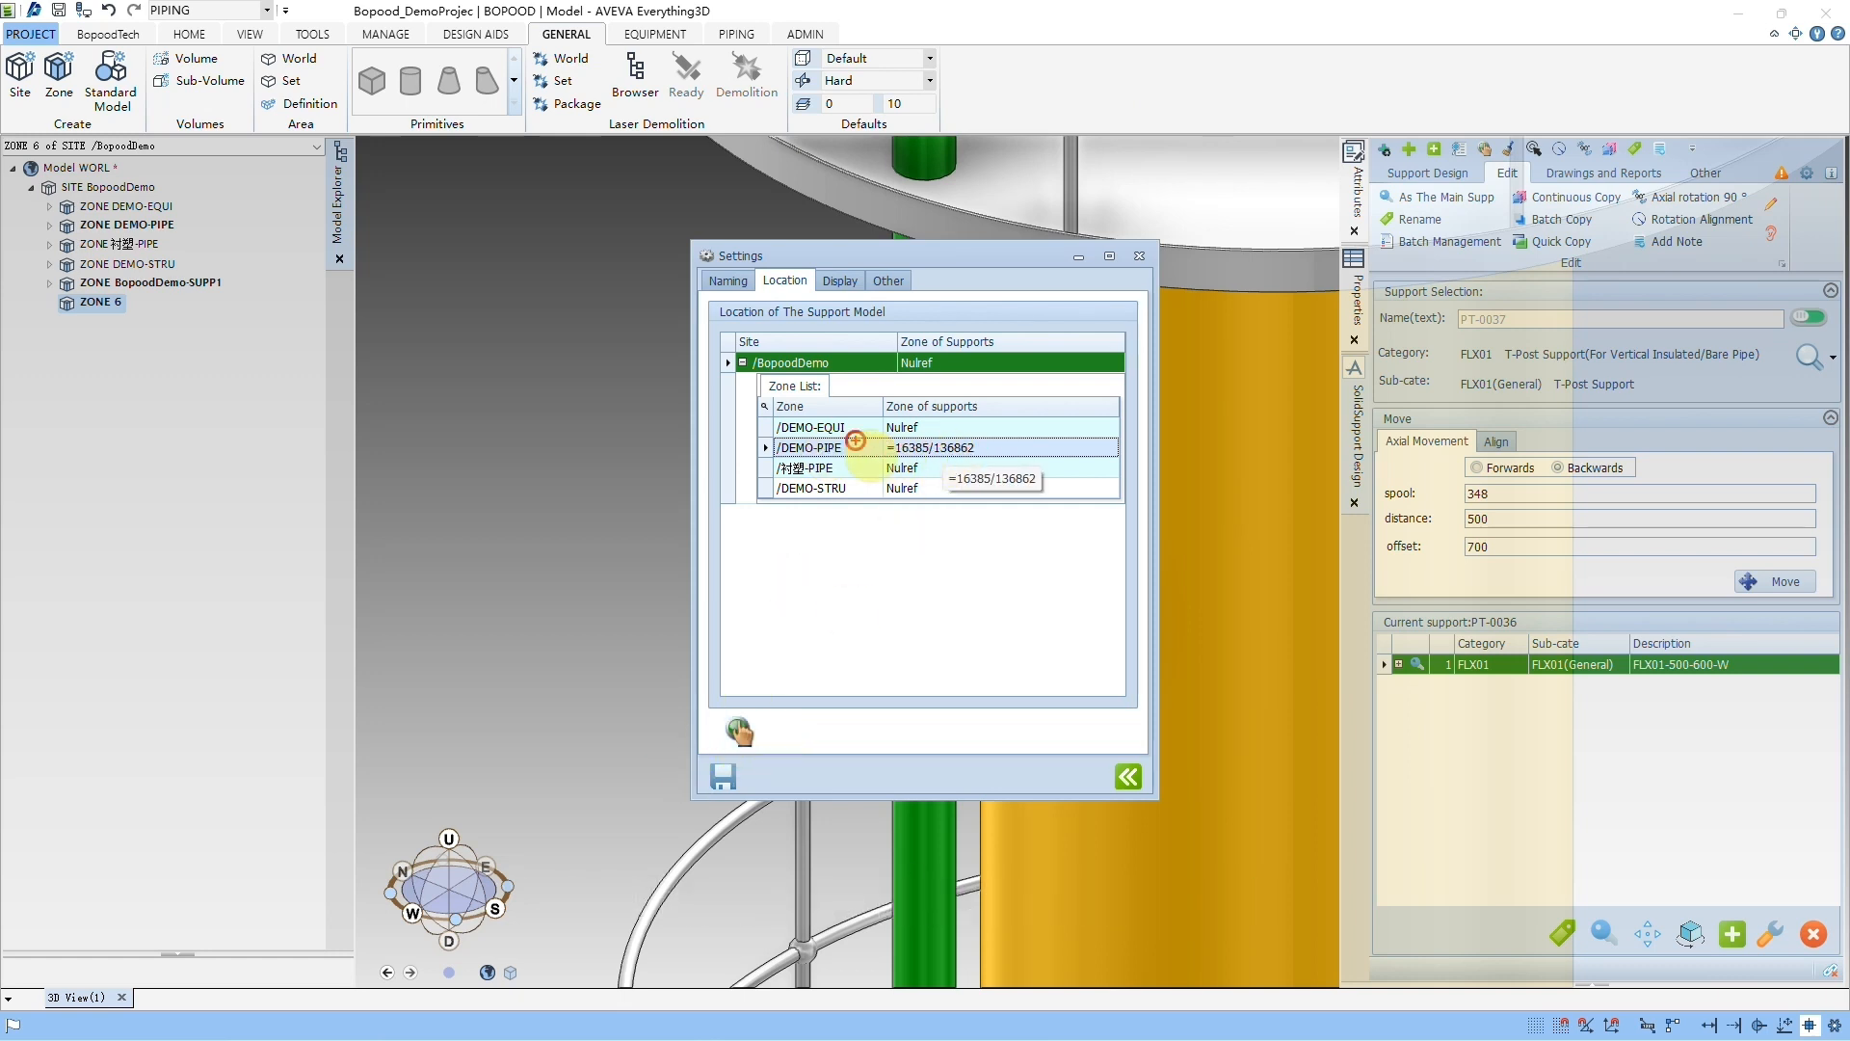
click(724, 772)
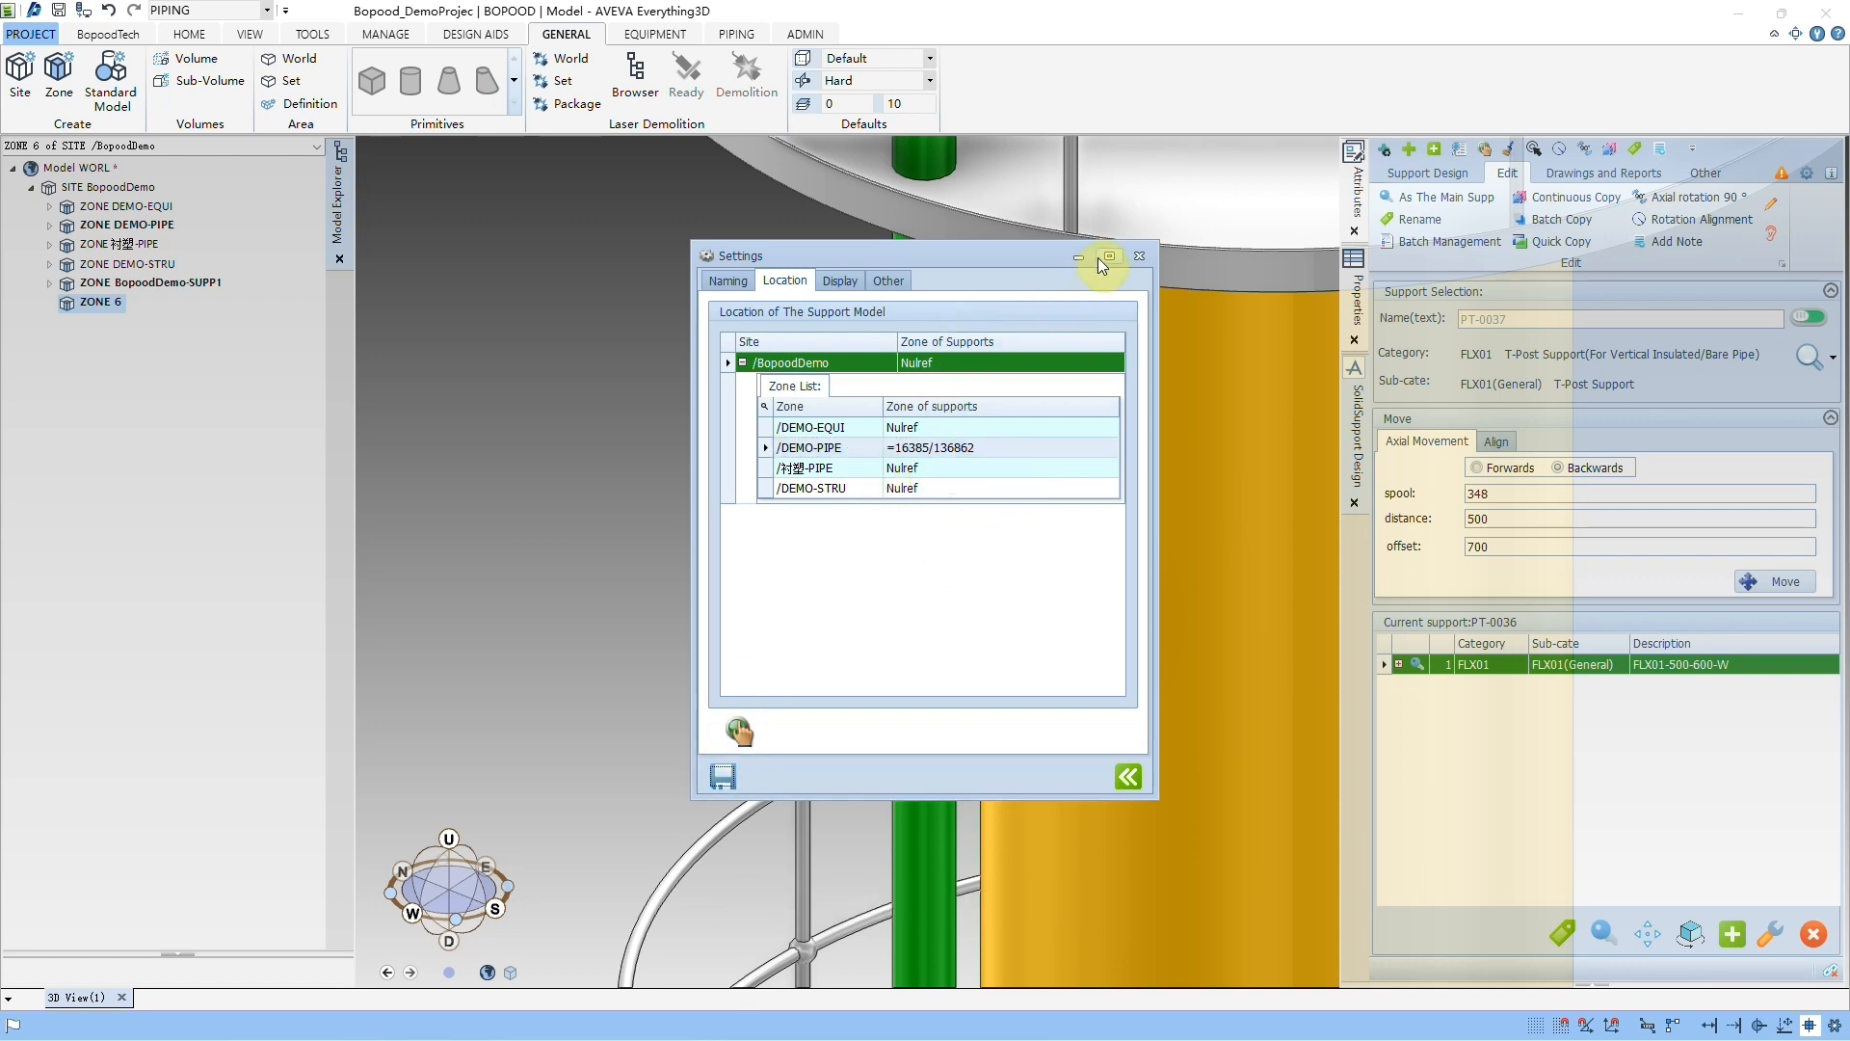
click(1135, 257)
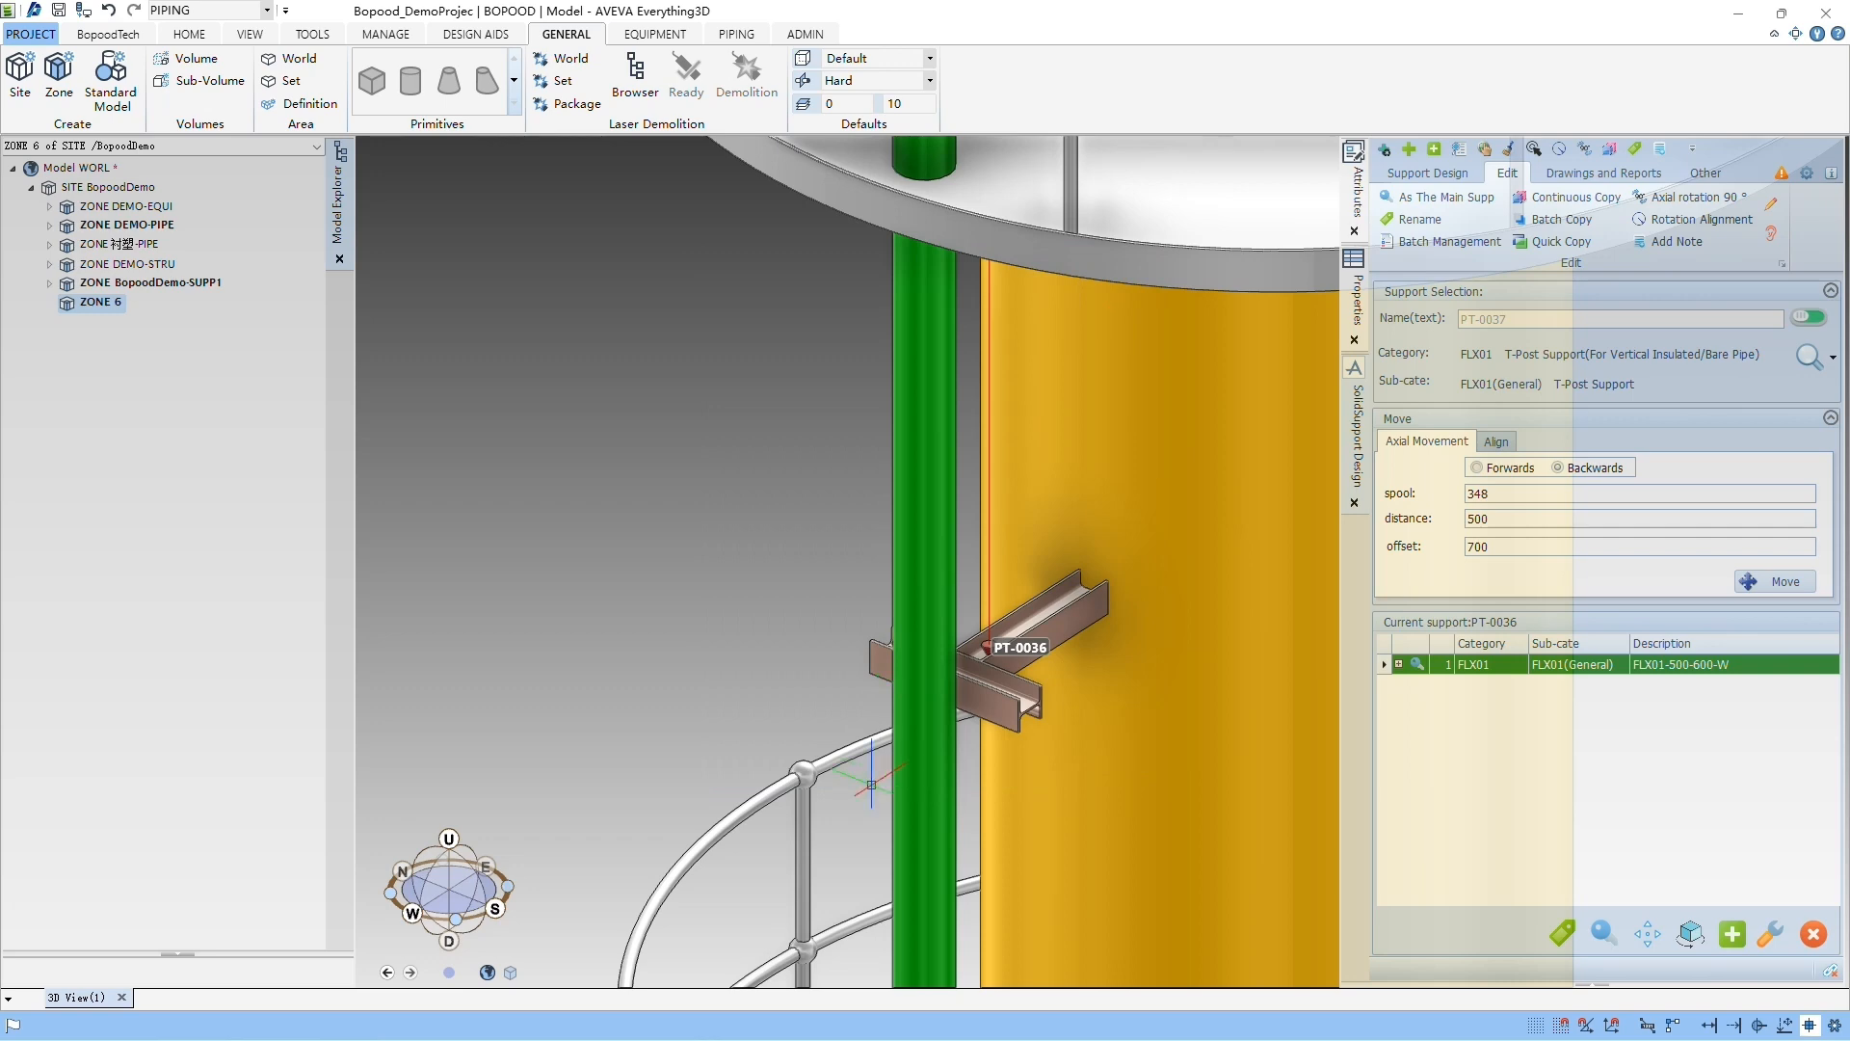
Step: Create another FLX01(General) T-post support on the green vertical pipe above PT-0036 and check its location in the model tree
click(1427, 175)
click(1437, 207)
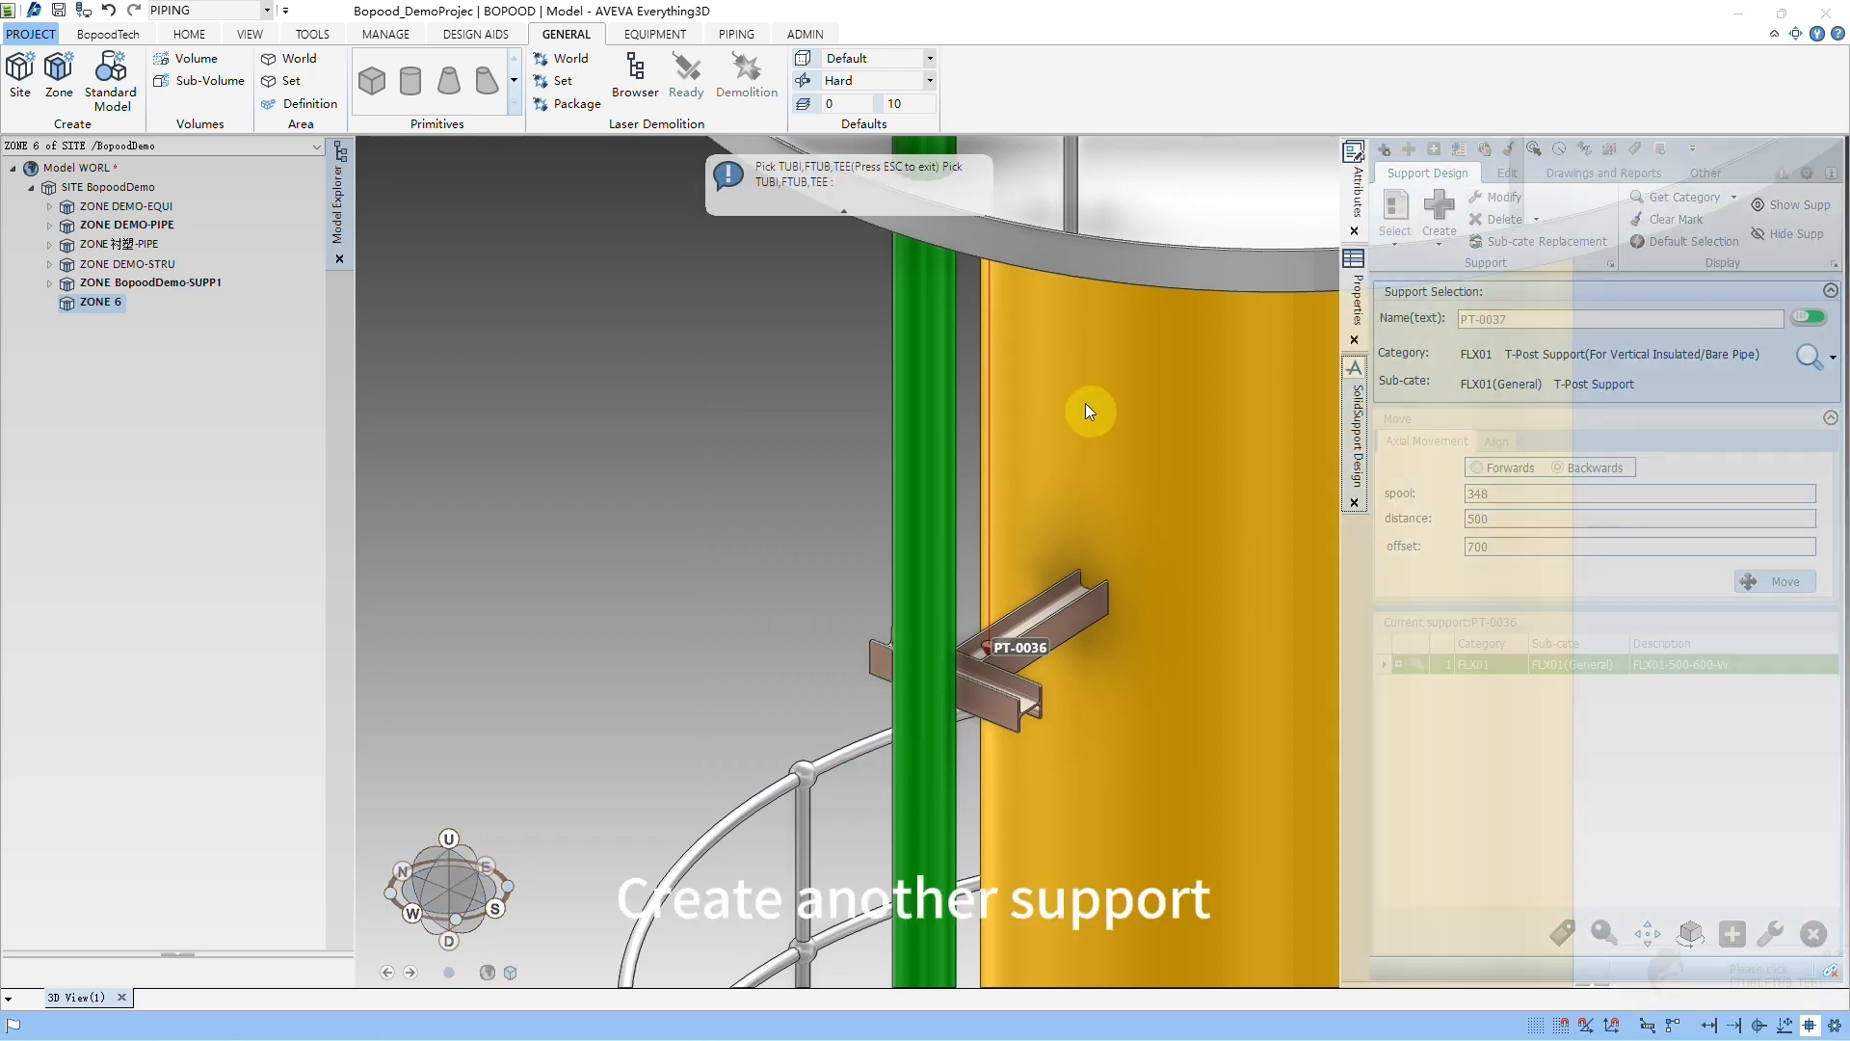
click(930, 494)
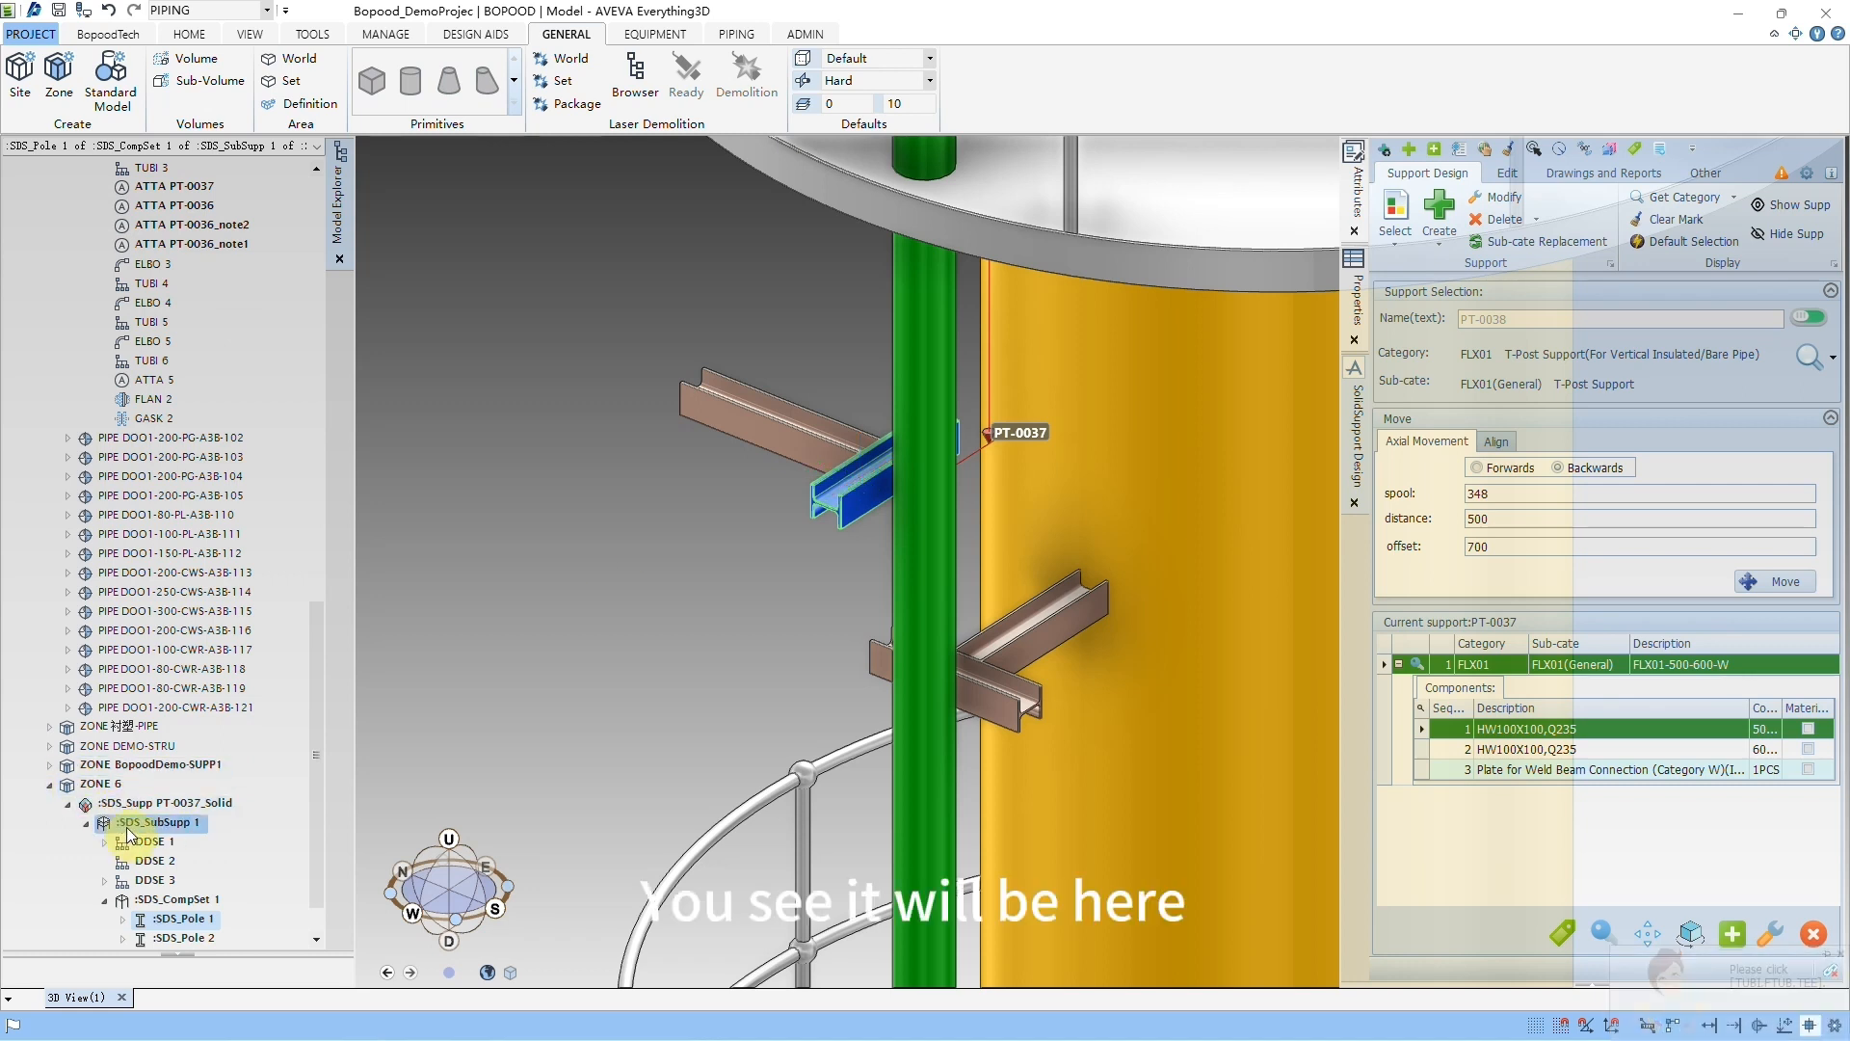
mouse_move(27, 773)
mouse_down()
mouse_move(166, 867)
mouse_move(242, 875)
mouse_up()
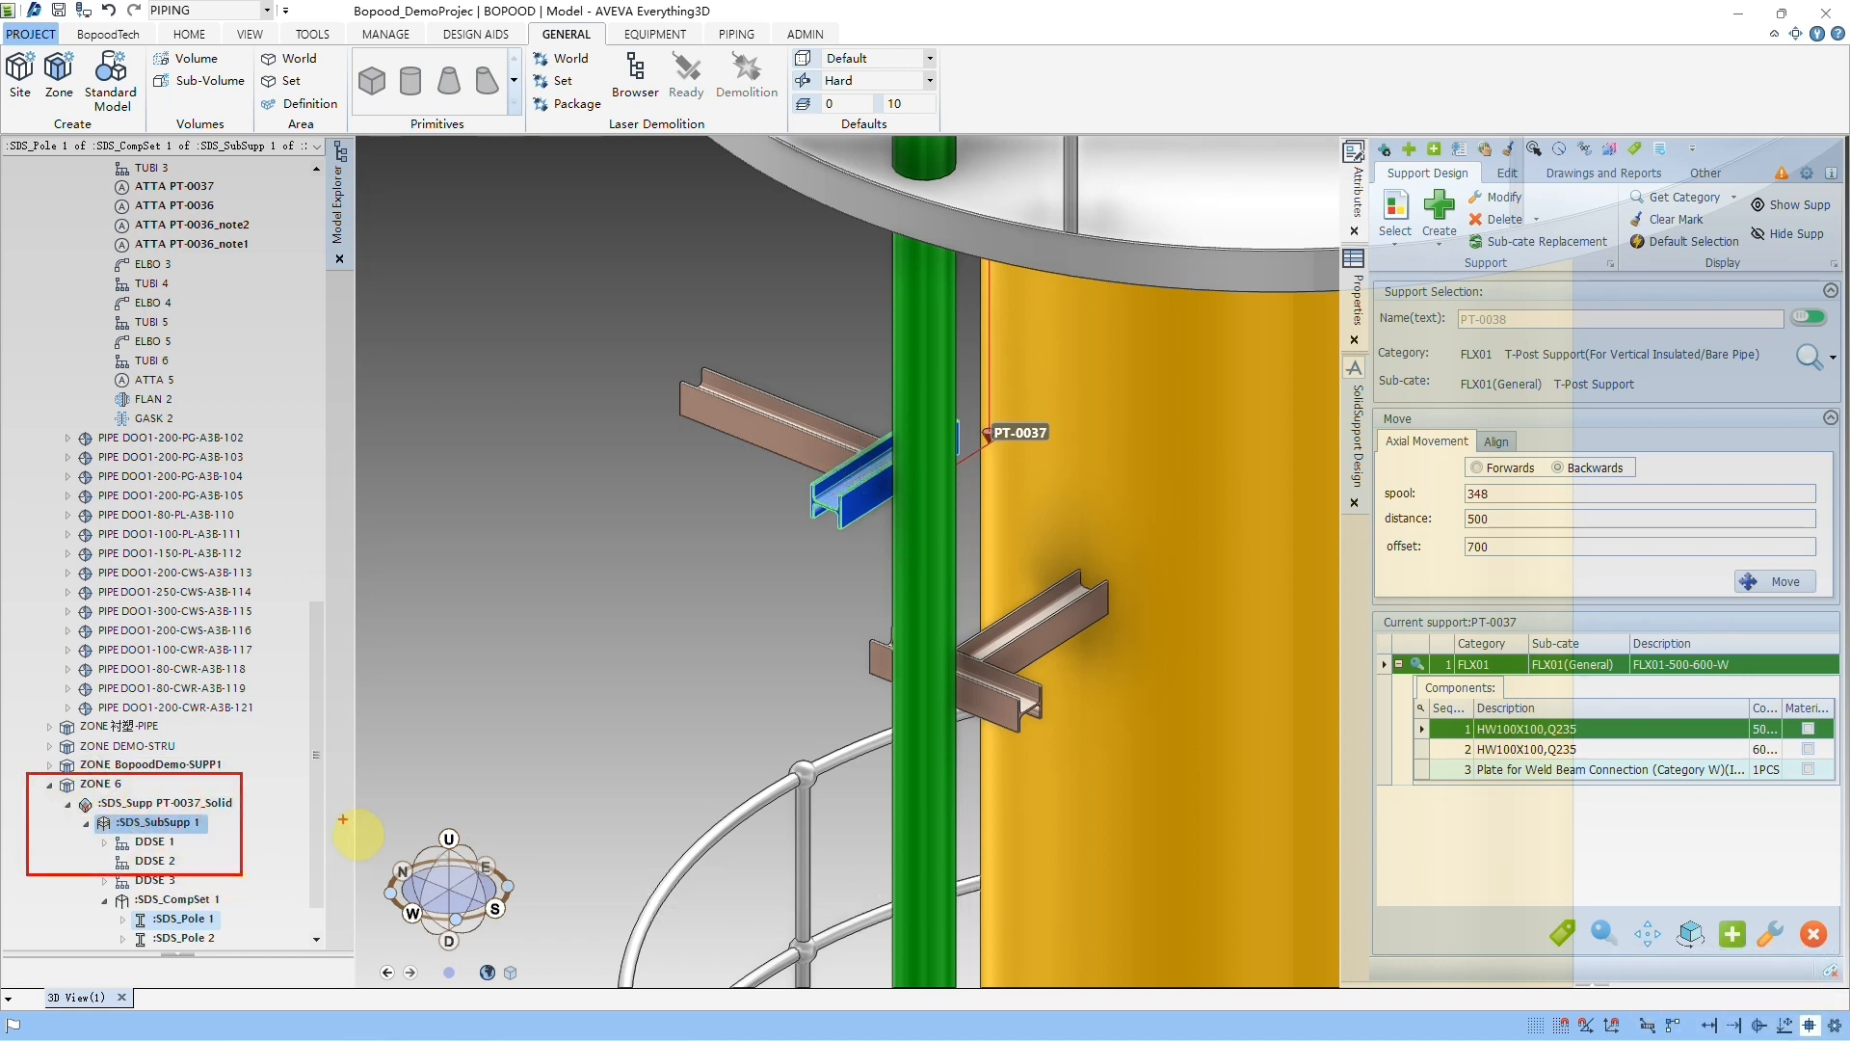
key(Escape)
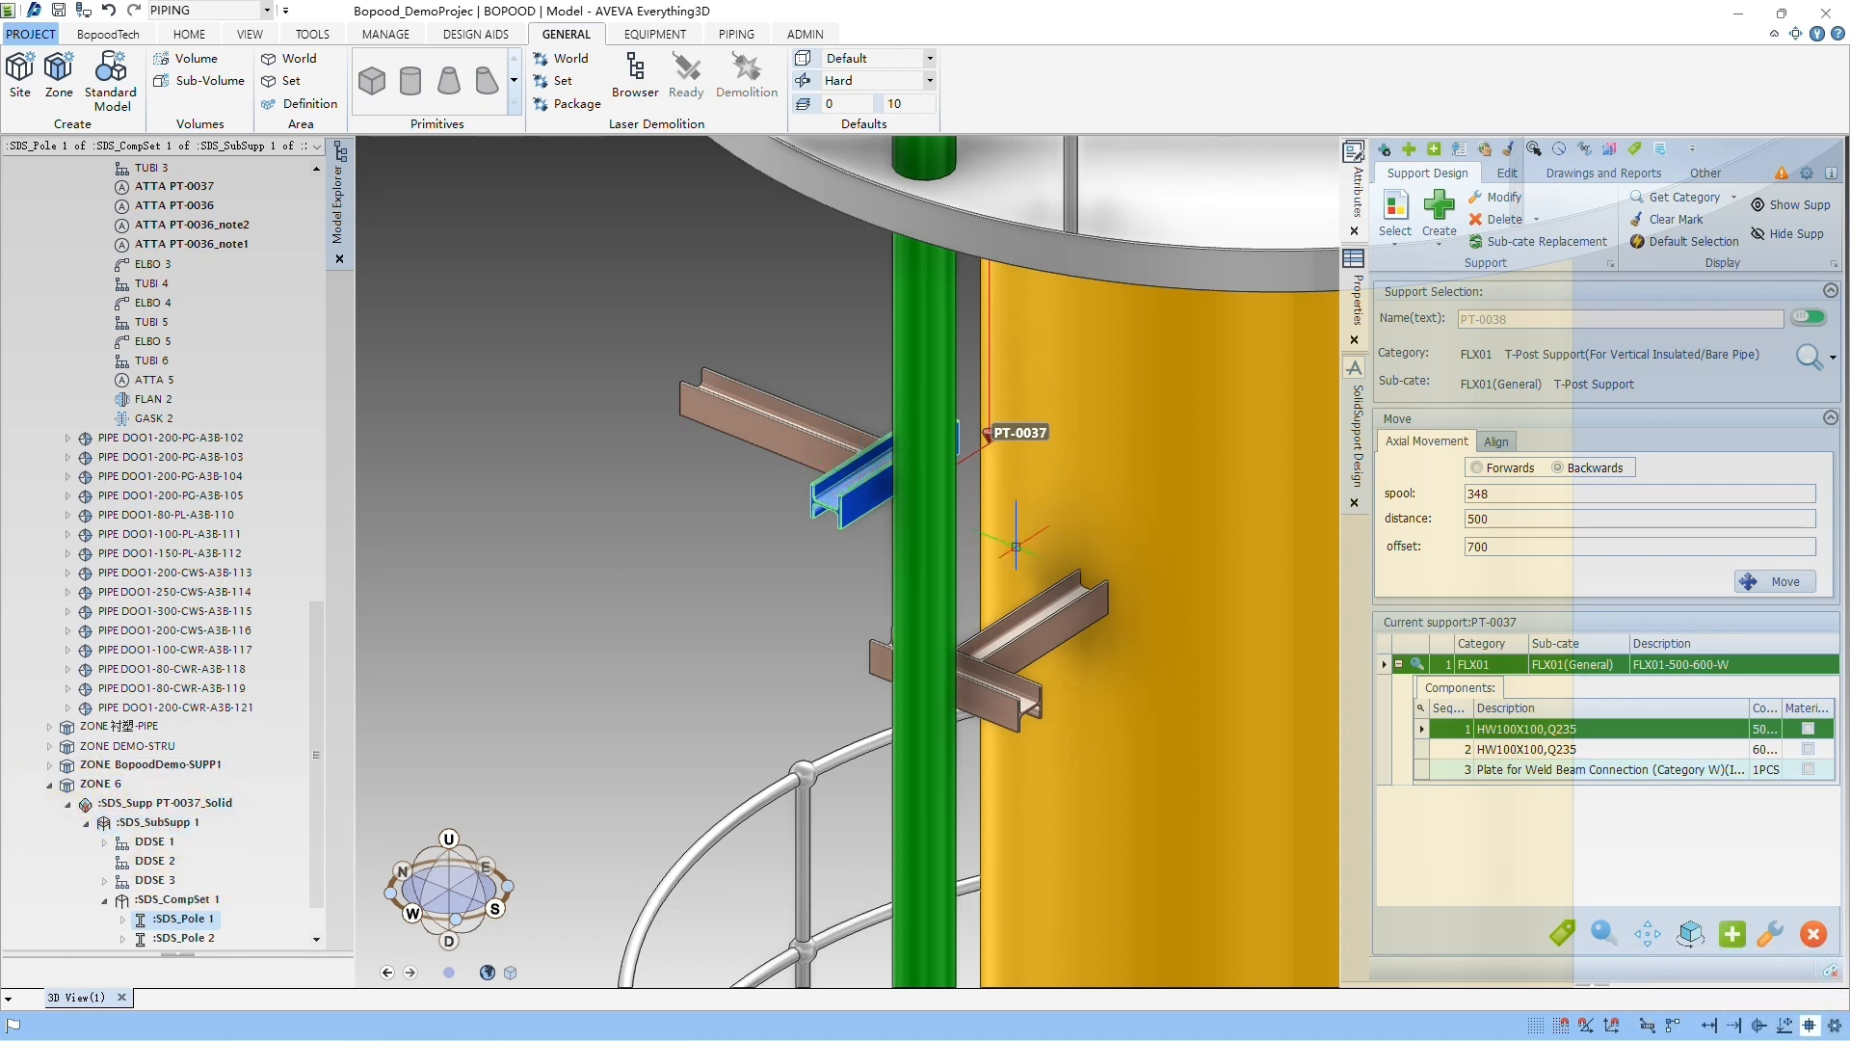